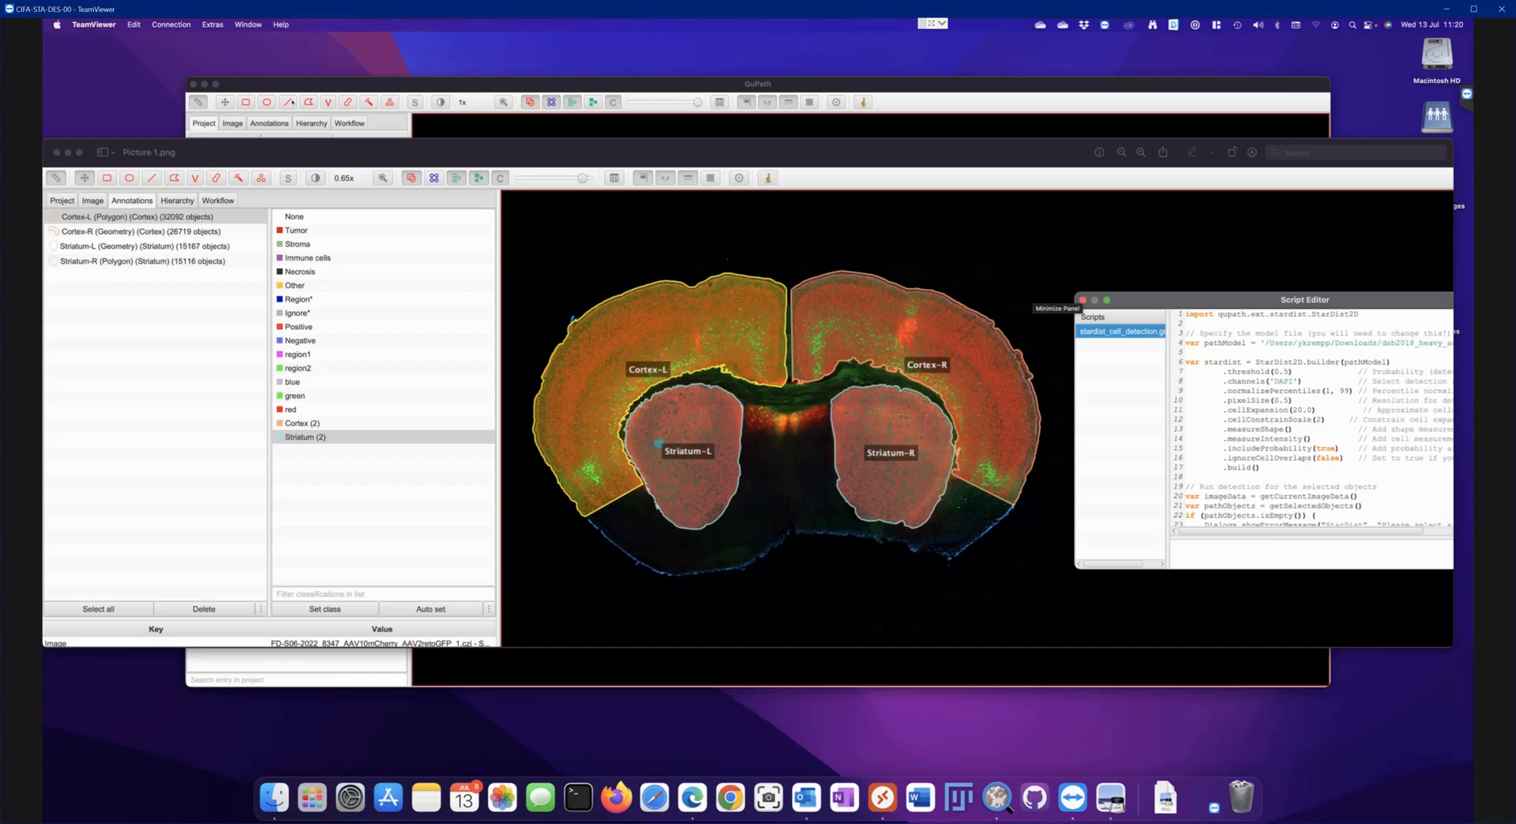
# Close the Picture 1.png window and bring the empty QuPath window to the front, shifted slightly on the desktop
pyautogui.click(56, 152)
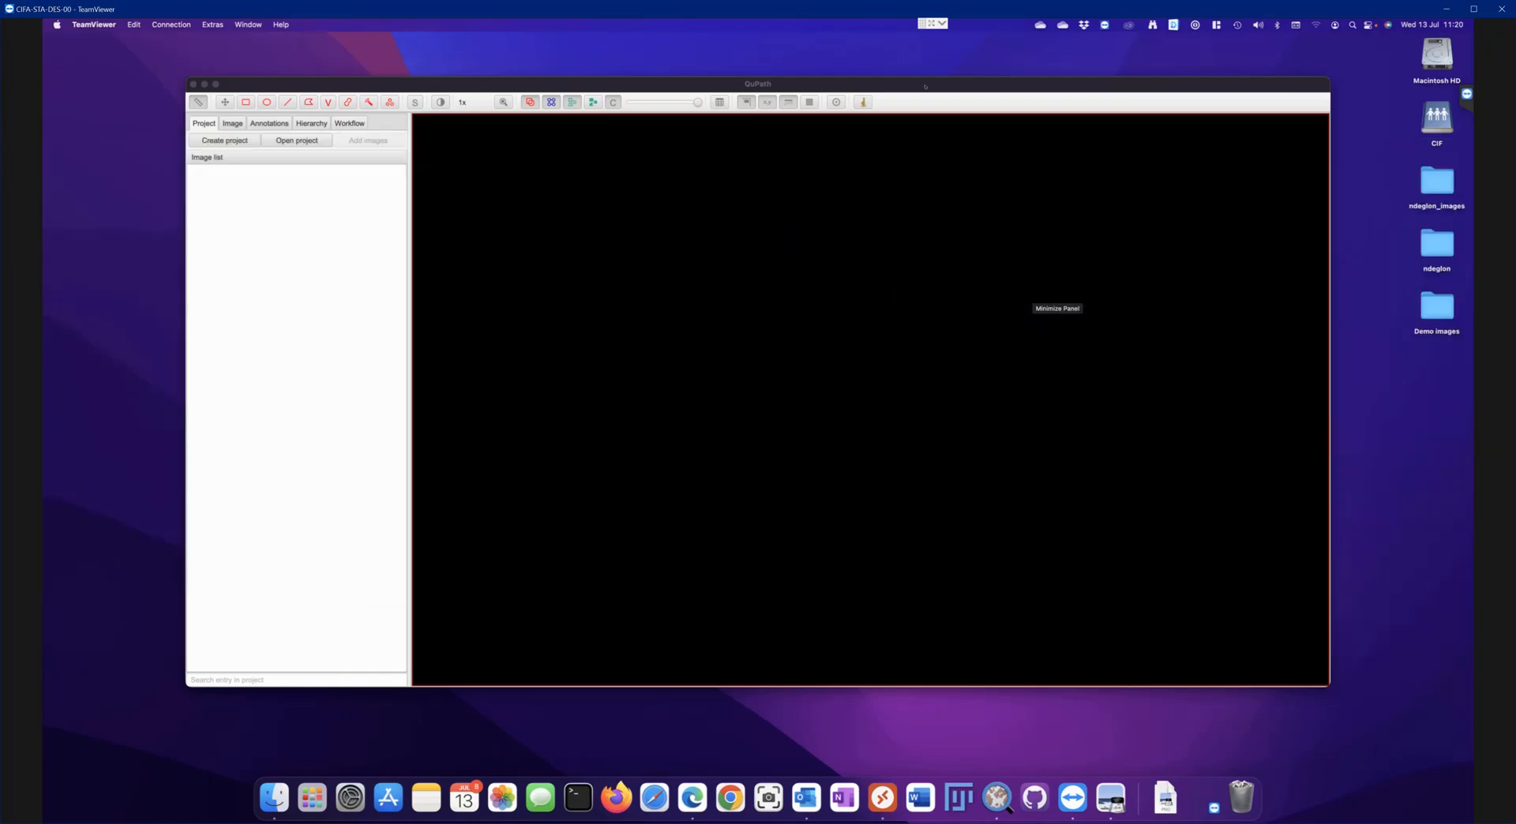
pyautogui.moveTo(772, 82)
pyautogui.mouseDown()
pyautogui.moveTo(783, 194)
pyautogui.moveTo(744, 83)
pyautogui.mouseUp()
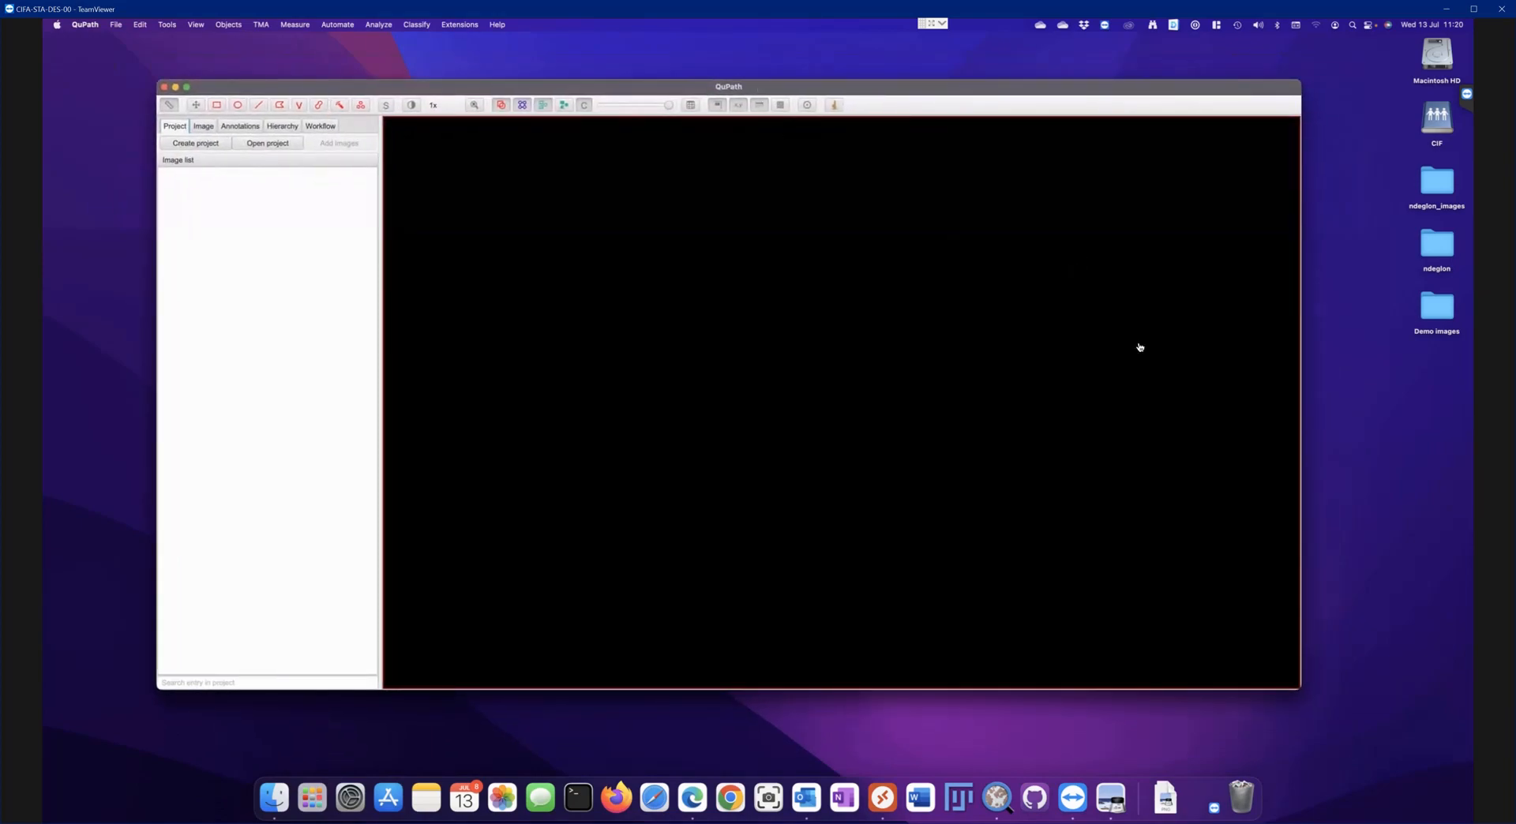
# Create a desktop folder named my_project and create a new QuPath project in it
pyautogui.rightClick(1352, 384)
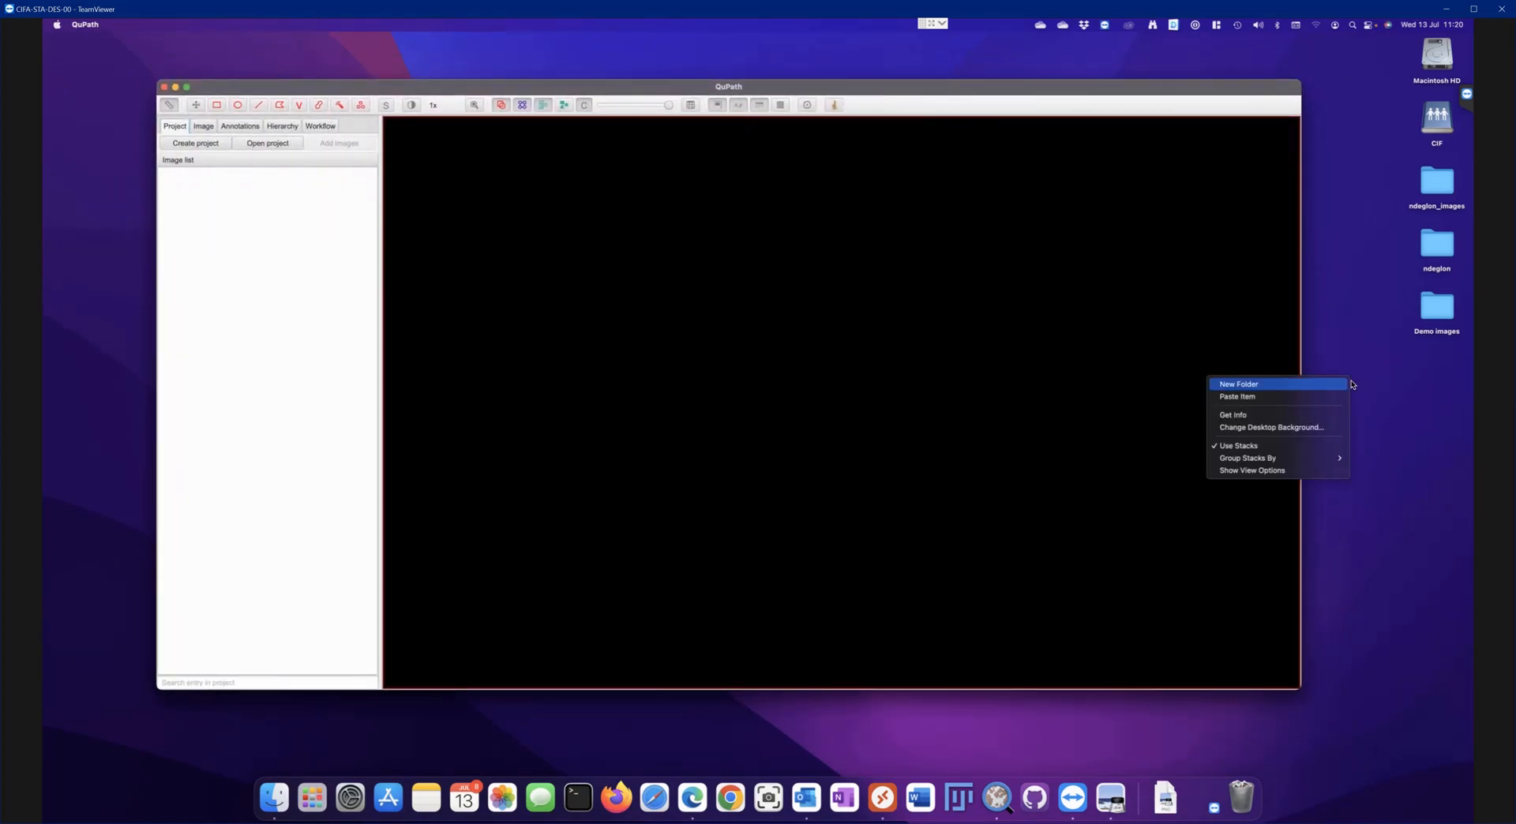
pyautogui.click(1316, 384)
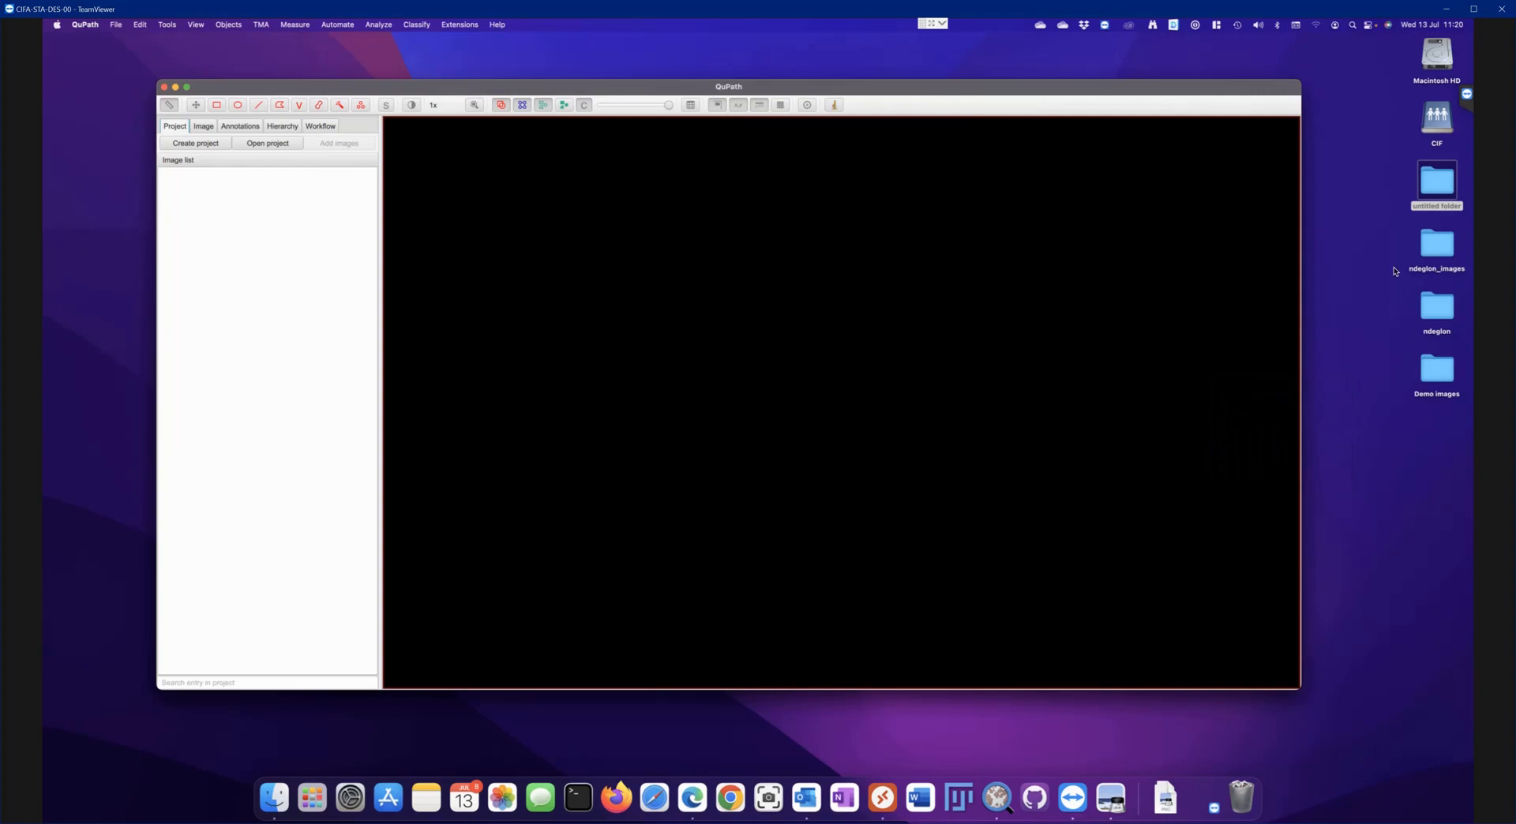
pyautogui.click(1436, 204)
pyautogui.doubleClick(1436, 205)
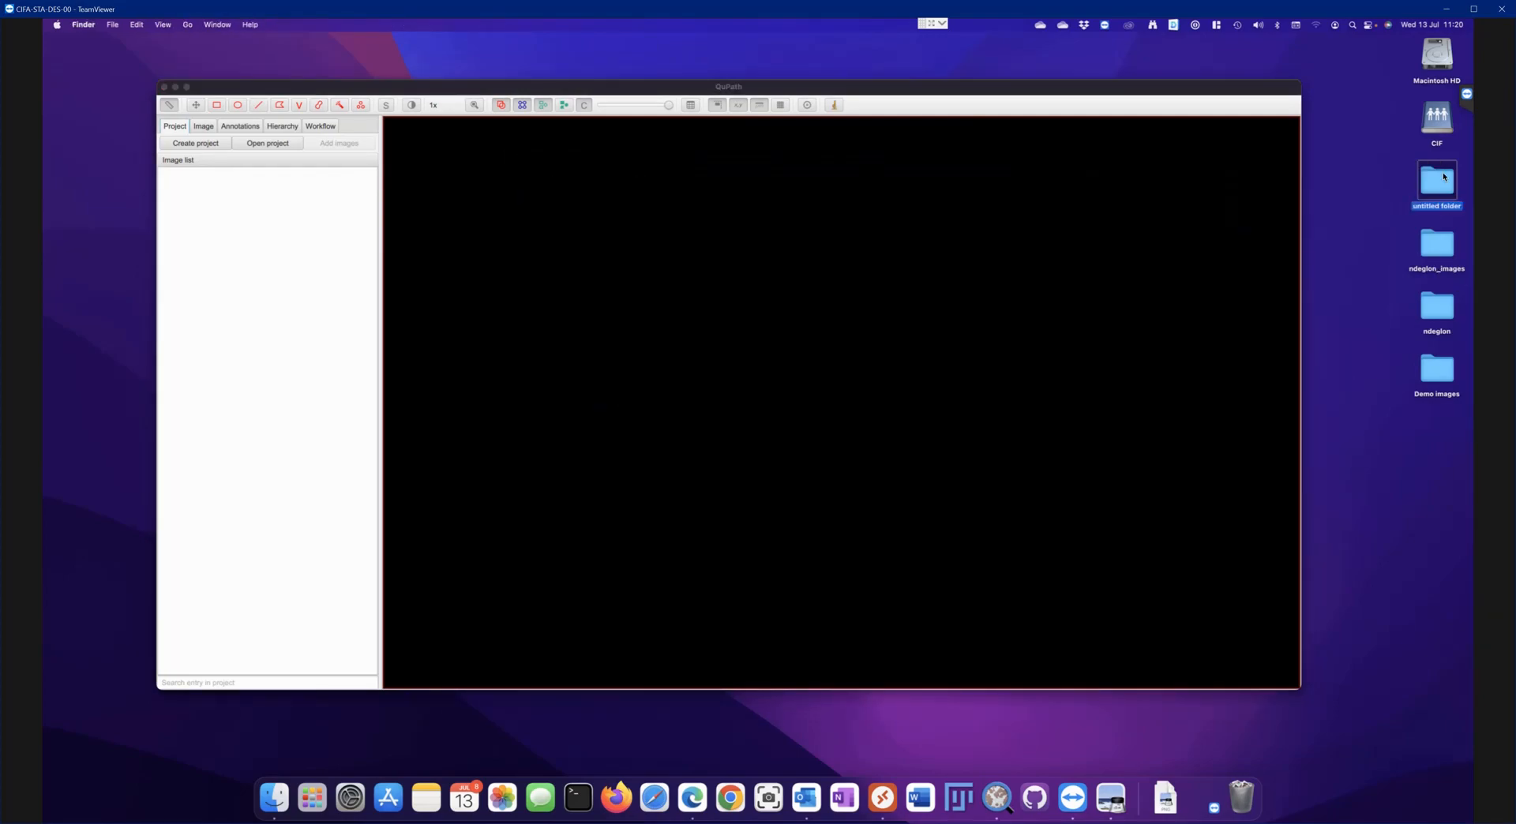
pyautogui.rightClick(1438, 173)
pyautogui.click(1373, 240)
pyautogui.write('my_project')
pyautogui.press('Return')
pyautogui.click(193, 144)
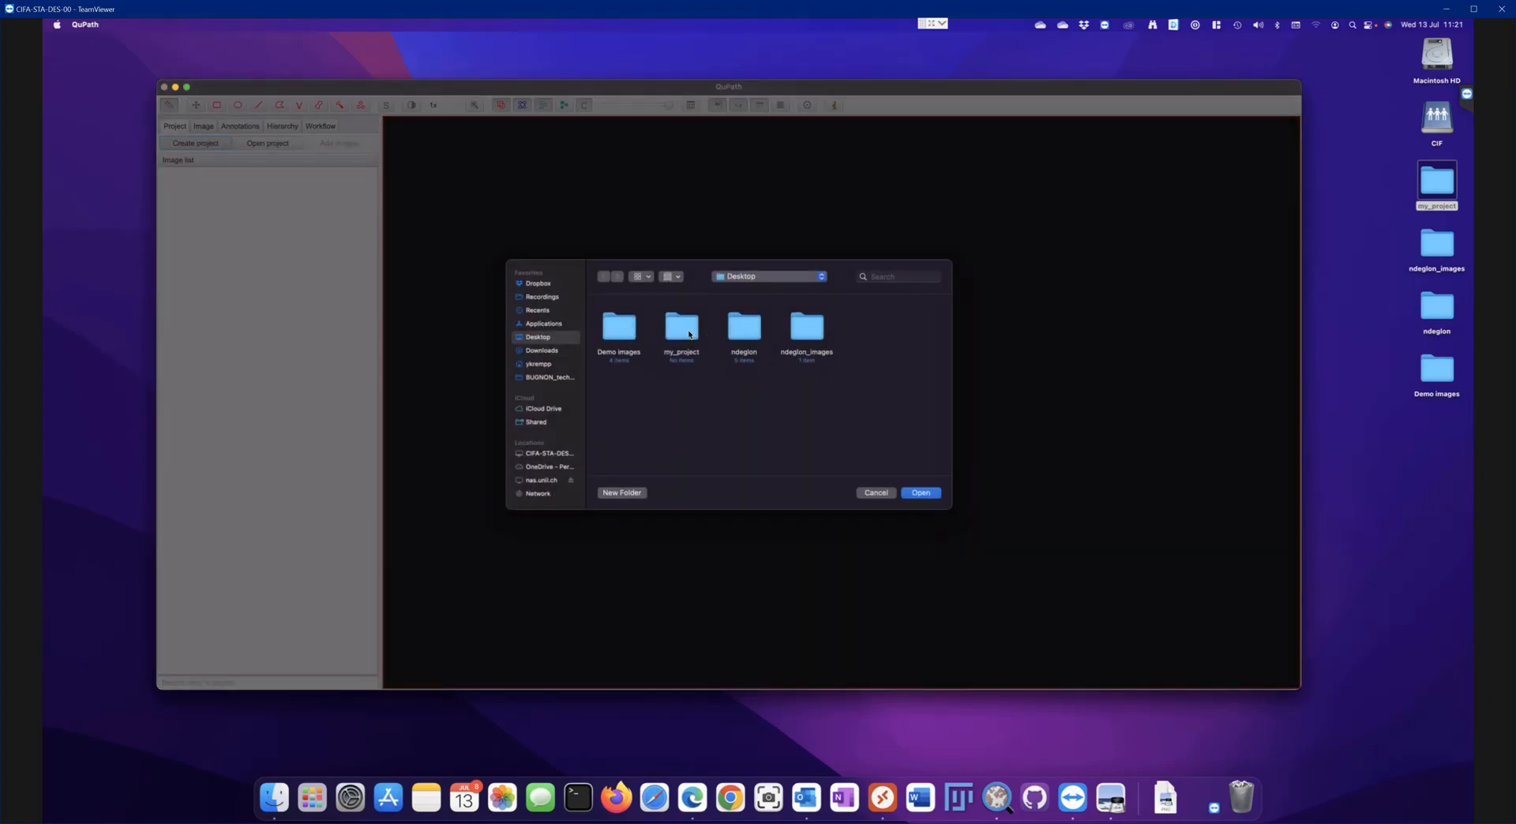
pyautogui.click(921, 492)
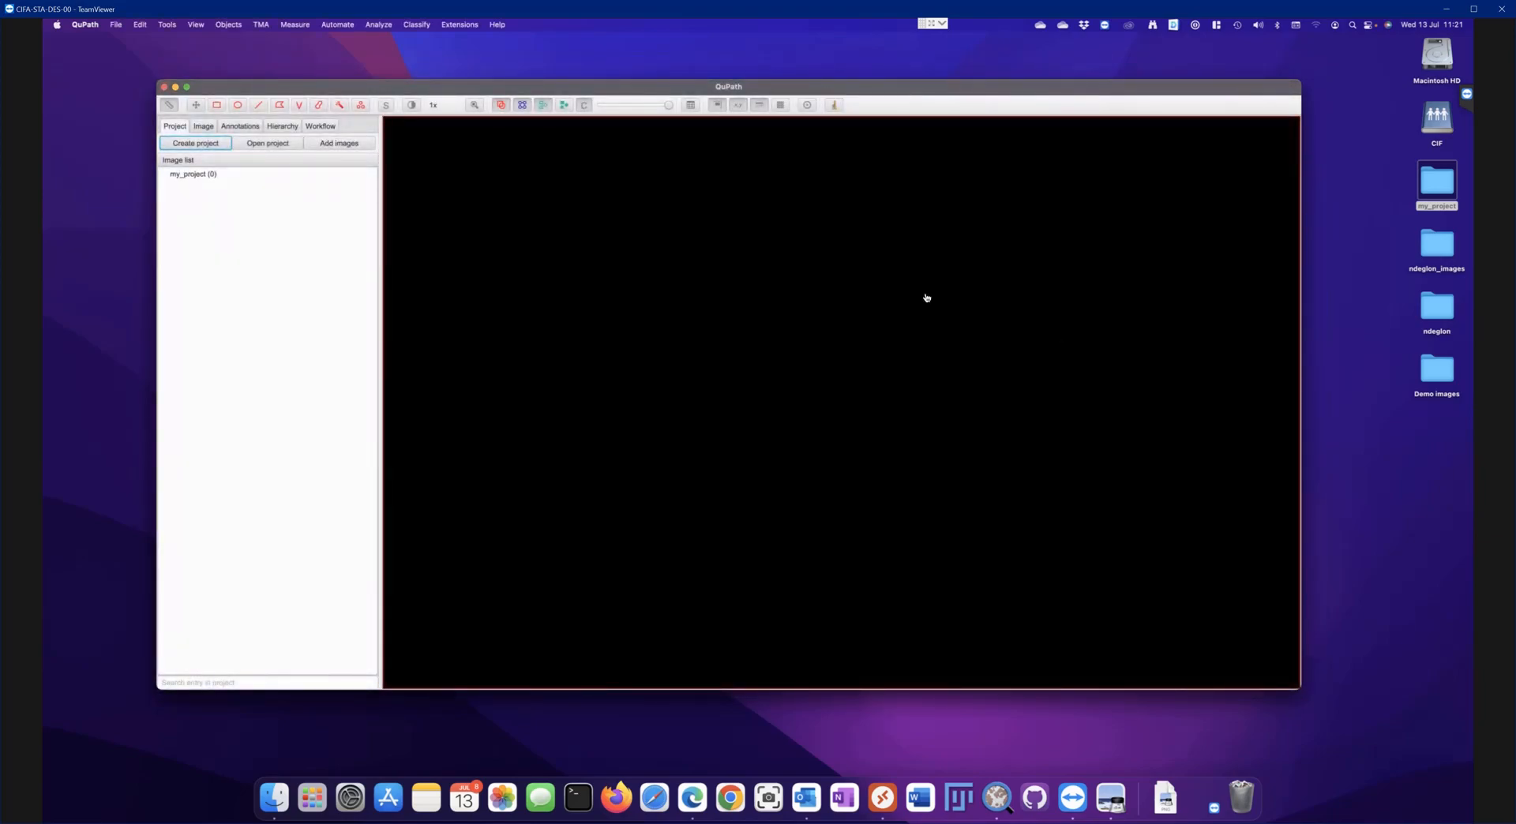
# Import FD-S06-2022_8347_AAV10mCherry_AAV2retoGFP_1.czi from the desktop images folder into the project with image type Fluorescence
pyautogui.doubleClick(1445, 249)
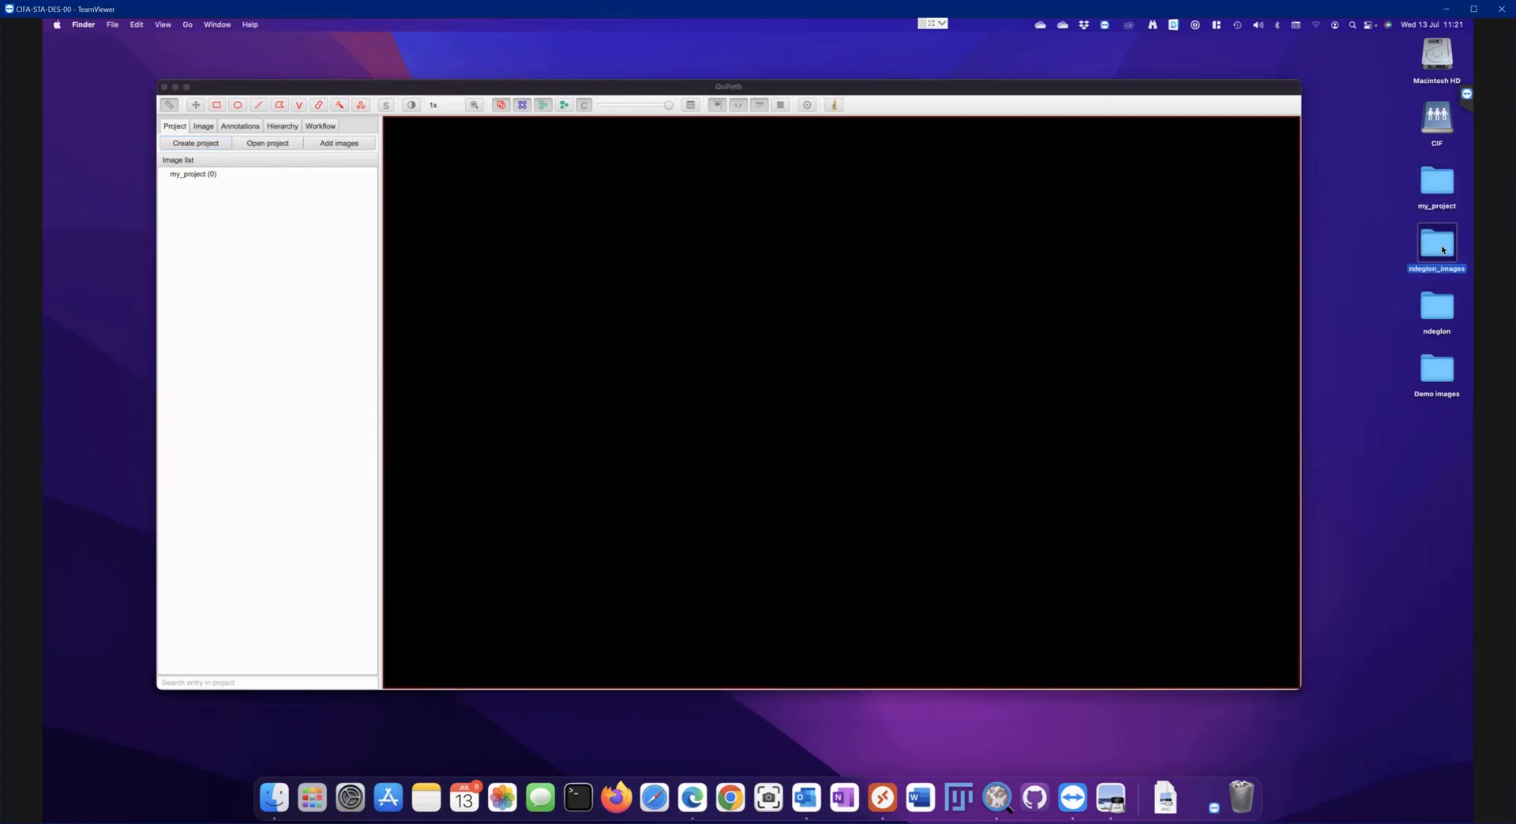
pyautogui.click(1099, 515)
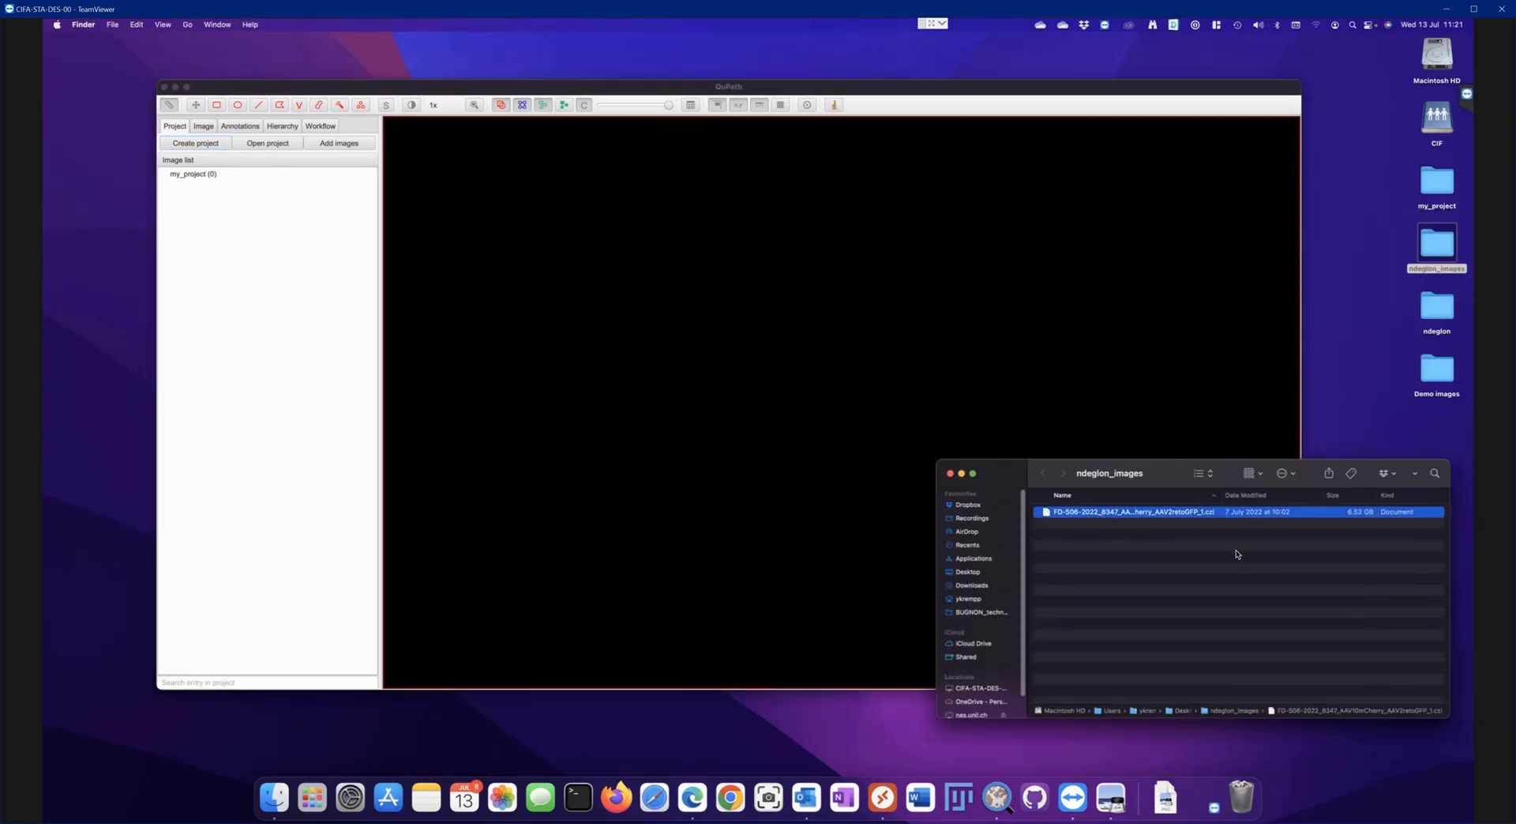
pyautogui.moveTo(1099, 515); pyautogui.dragTo(386, 421)
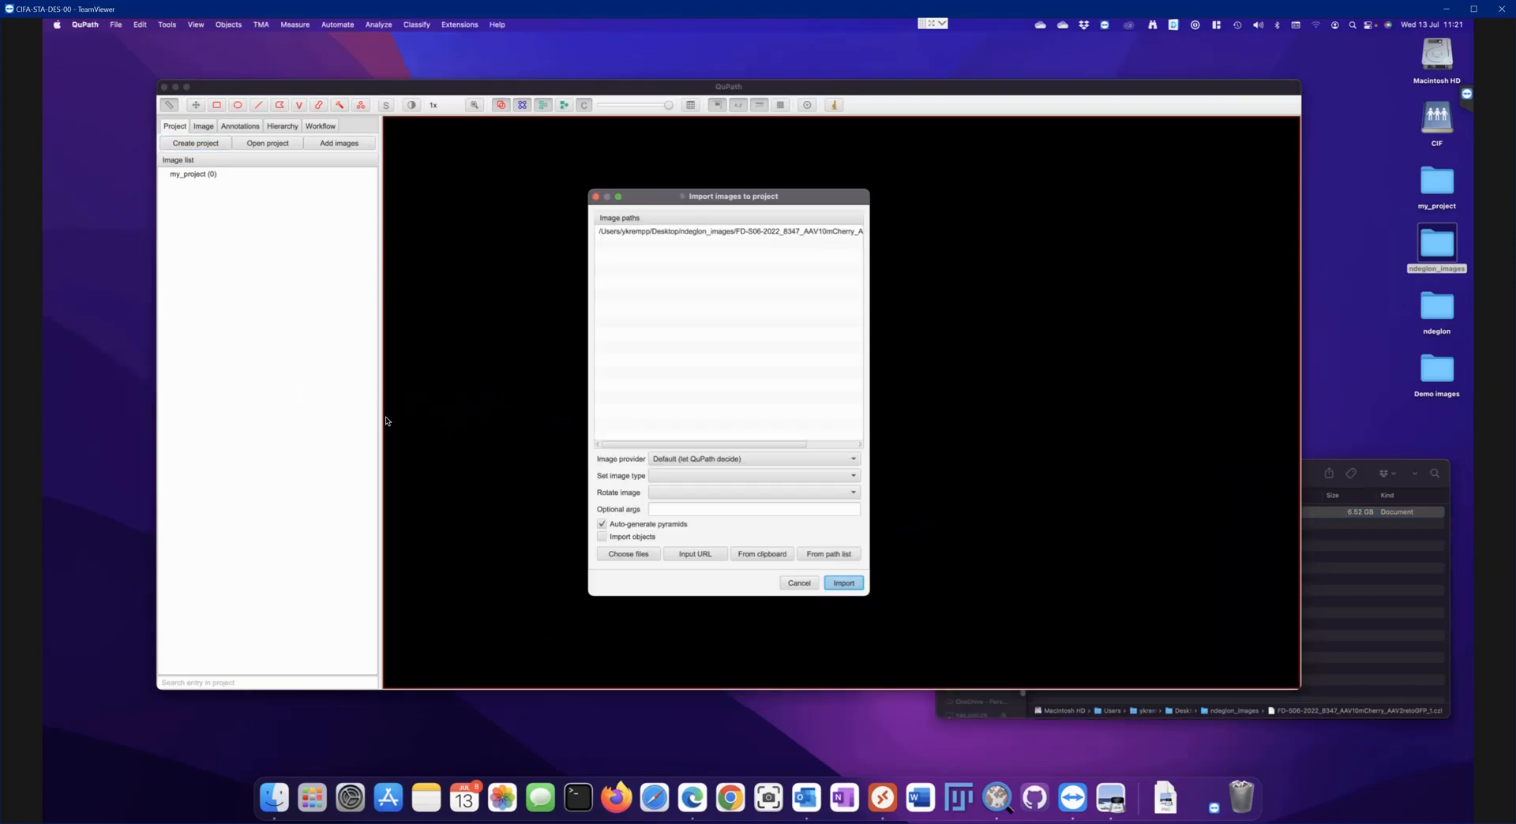
pyautogui.click(741, 479)
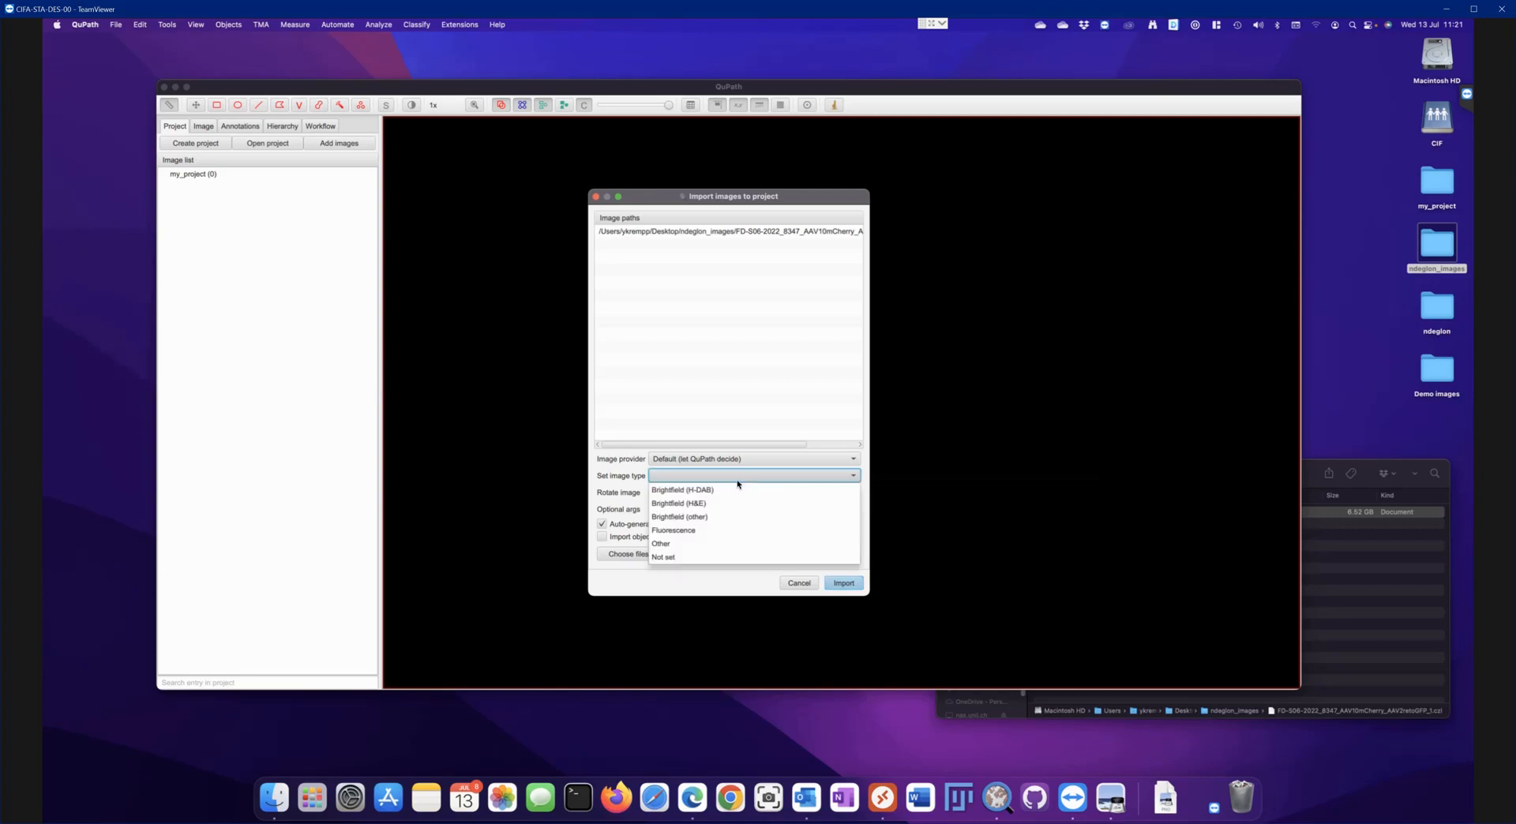
pyautogui.click(700, 530)
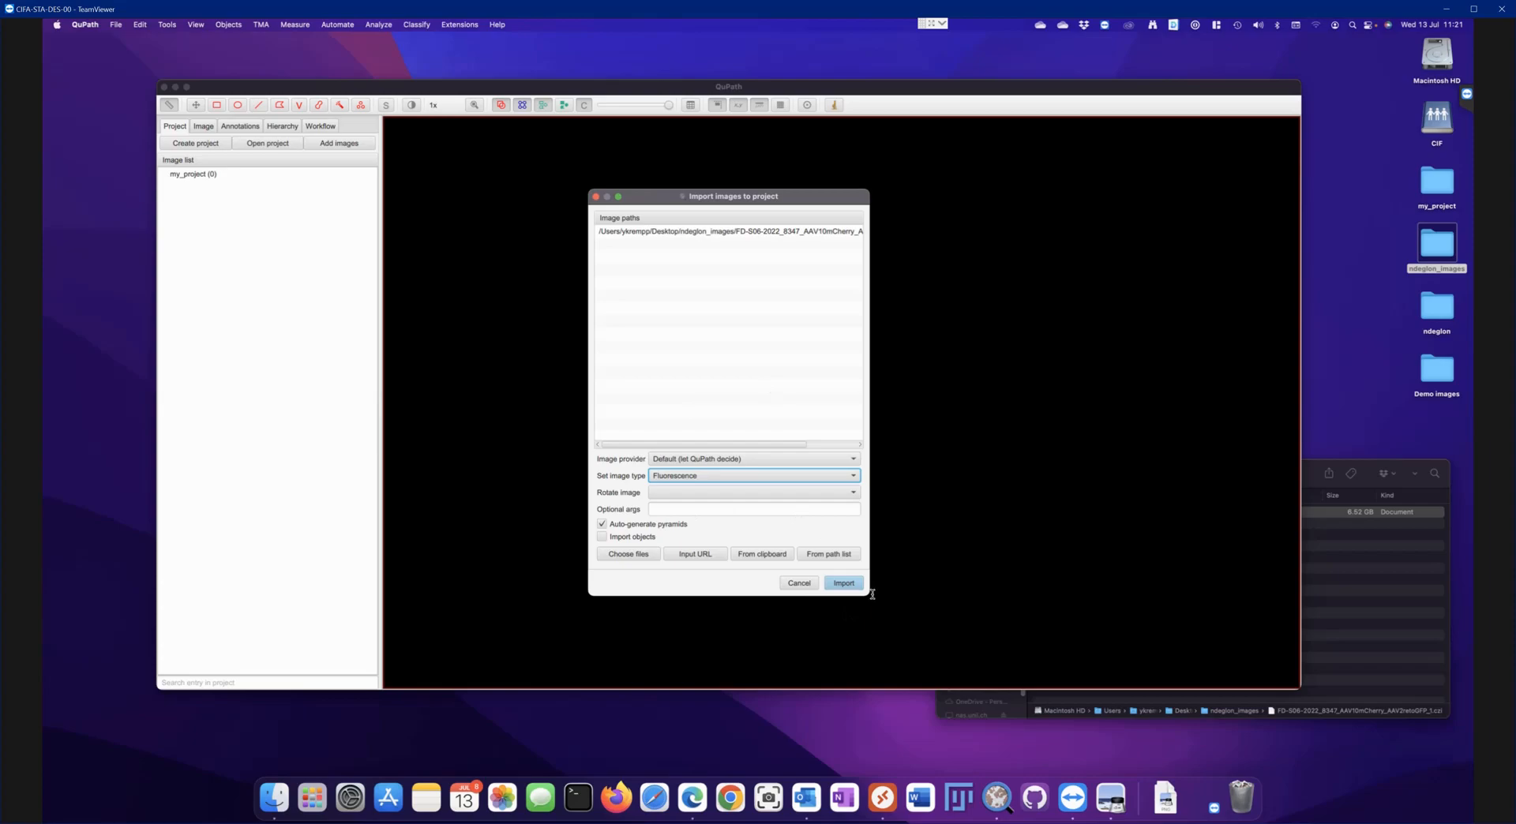
pyautogui.click(844, 583)
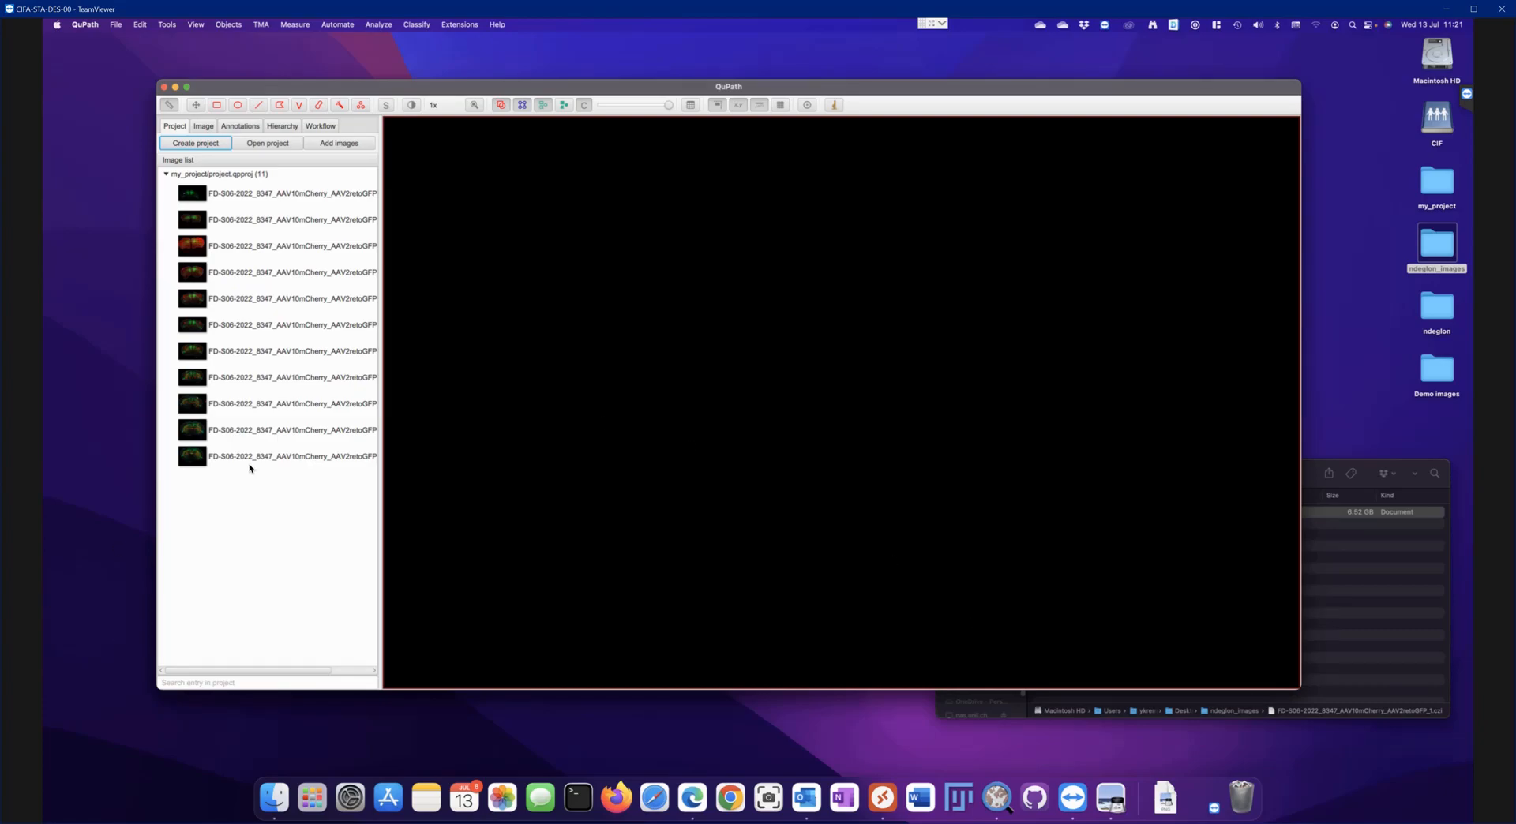
# Widen the image list to show the full scene names, then open Scene #07 followed by Scene #08
pyautogui.moveTo(382, 394); pyautogui.dragTo(476, 384)
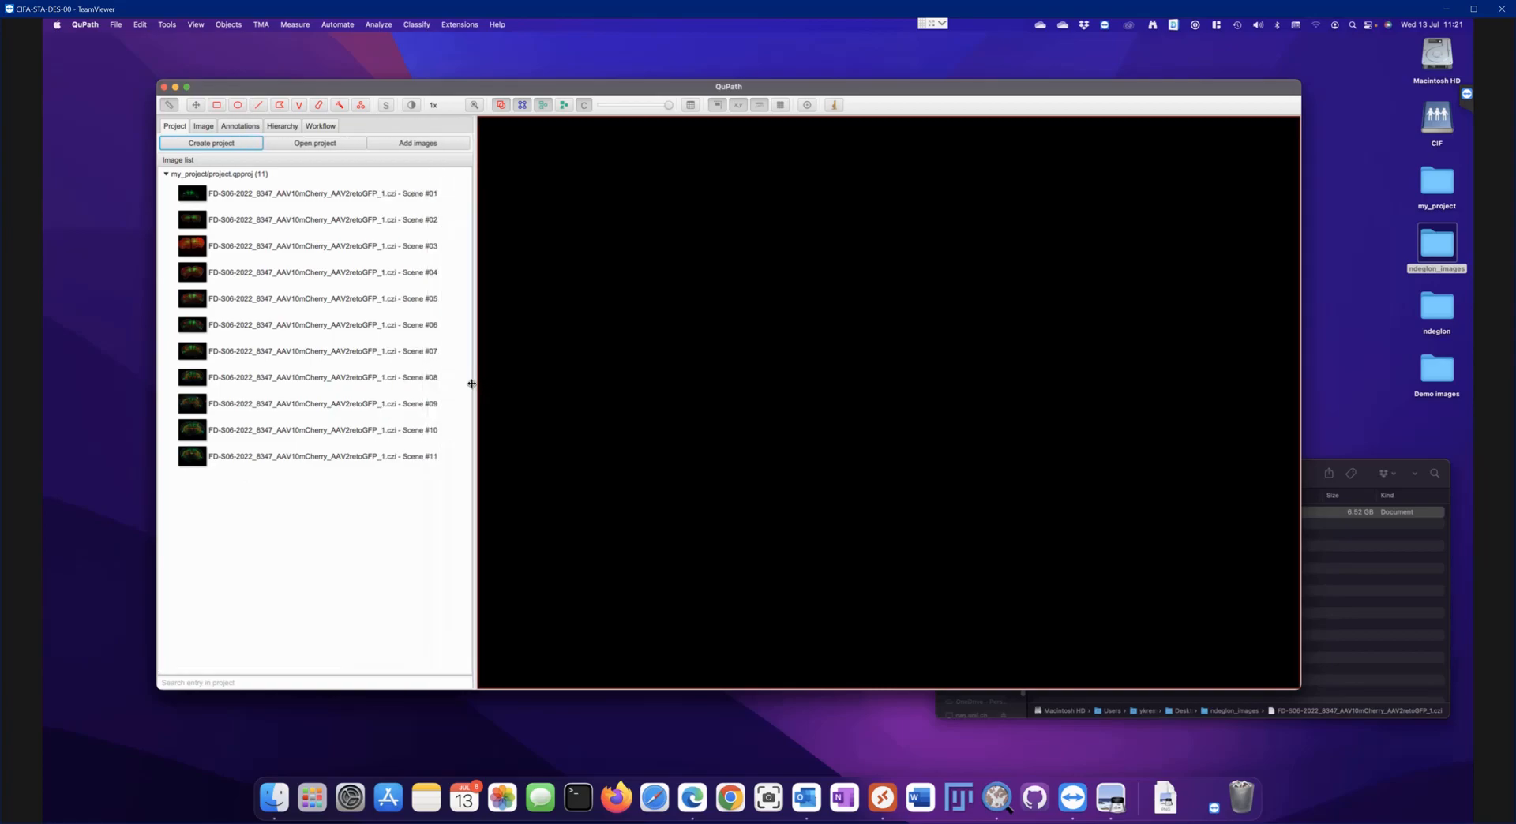
pyautogui.click(248, 389)
pyautogui.click(257, 355)
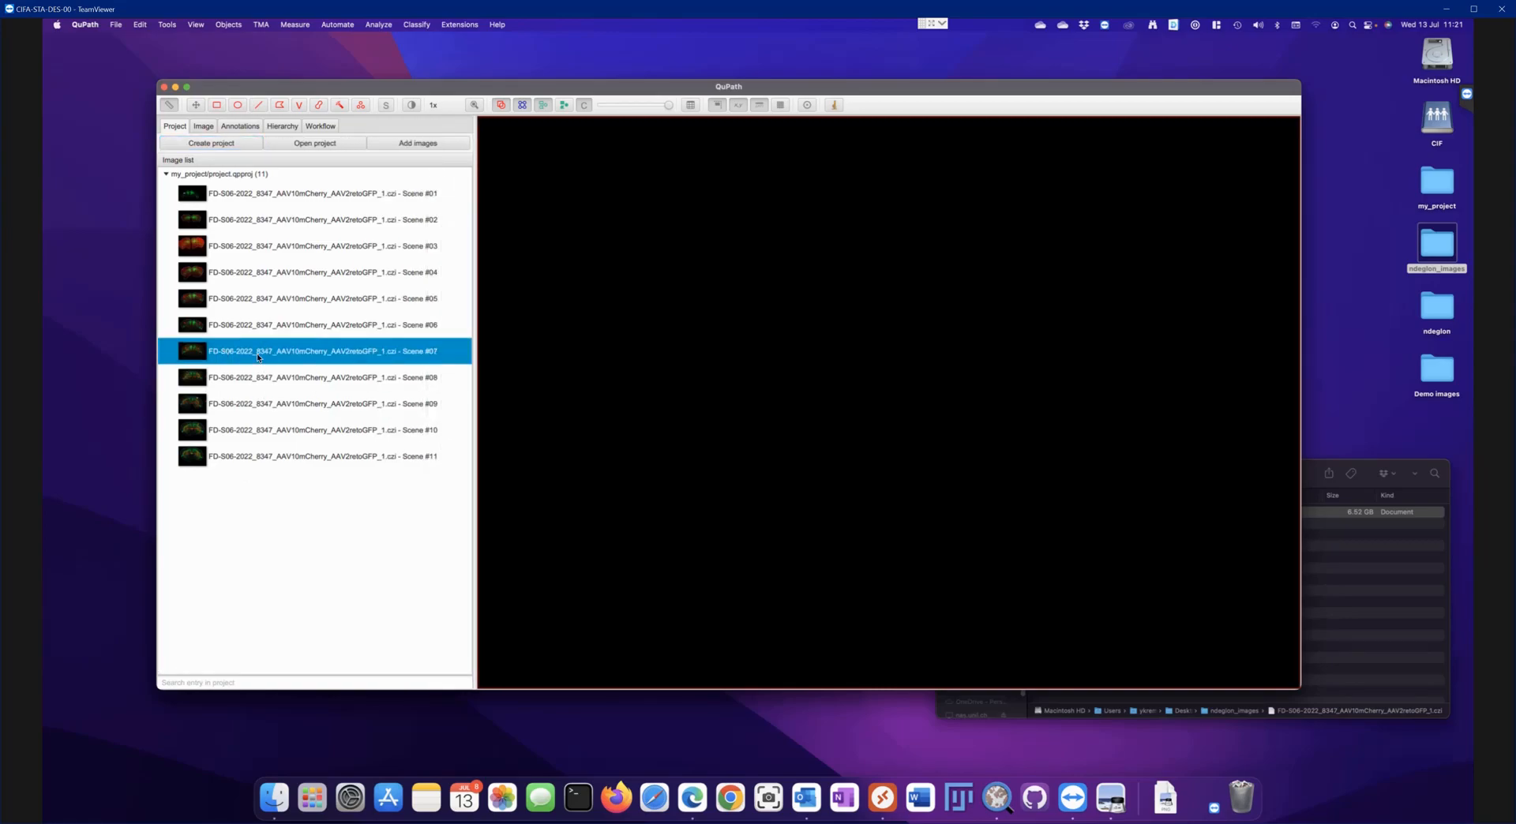
pyautogui.doubleClick(258, 353)
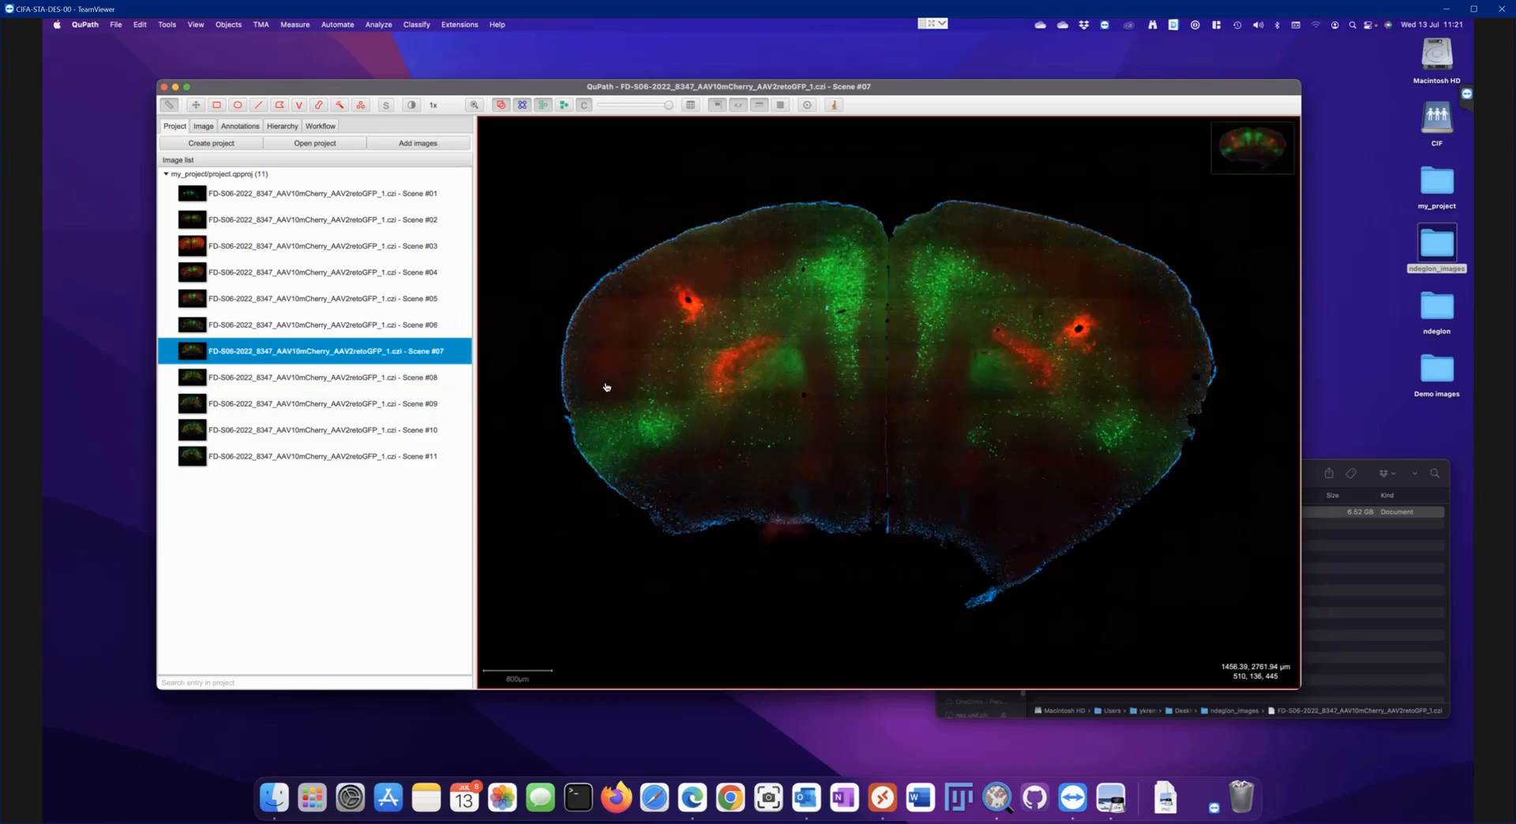
pyautogui.doubleClick(288, 380)
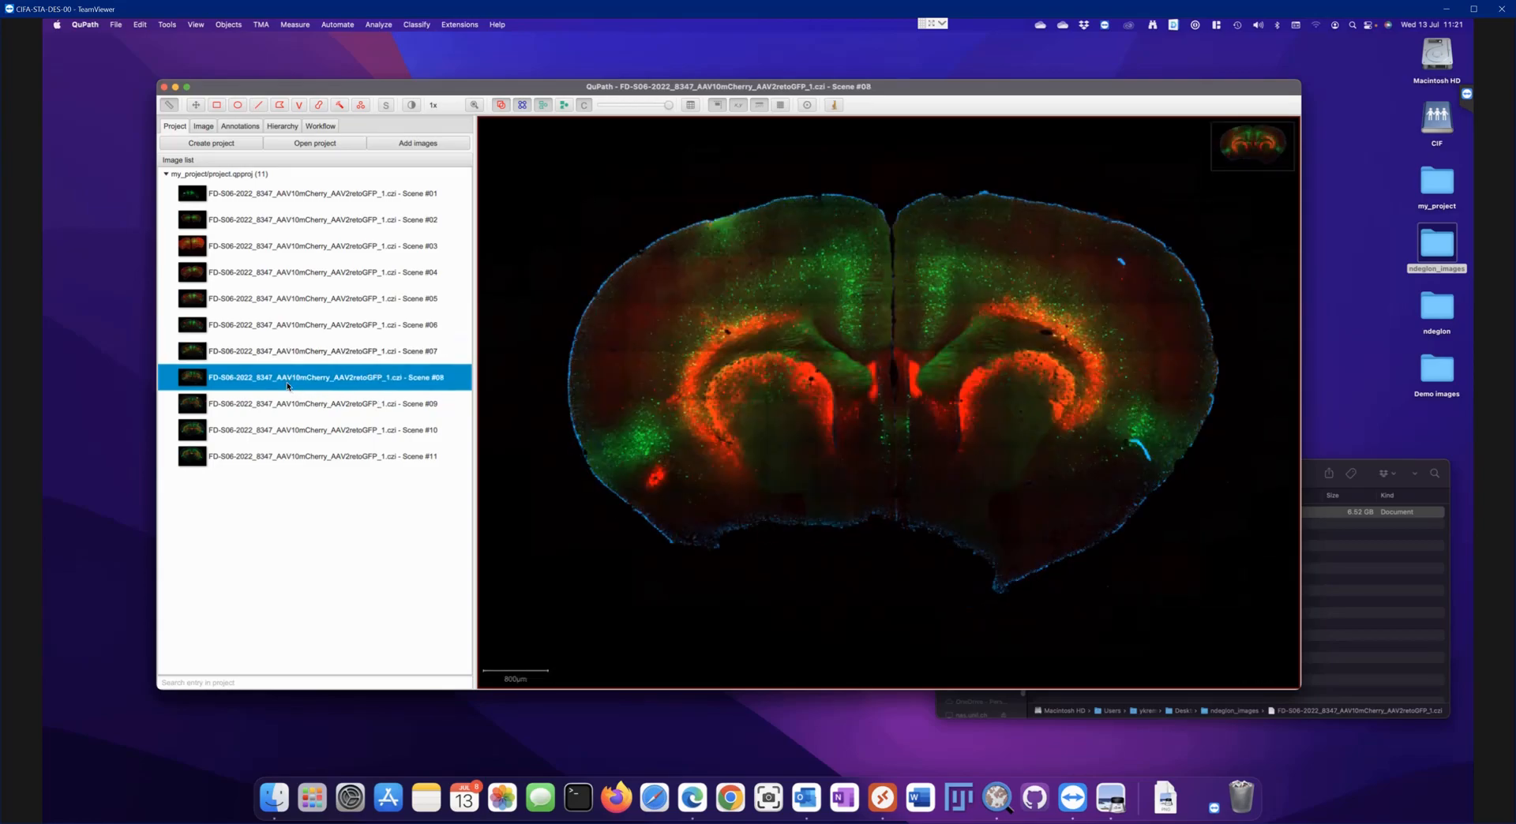
# Draw a closed polygon annotation around the cortex of the left hemisphere in Scene #08
pyautogui.moveTo(435, 398)
pyautogui.click(235, 128)
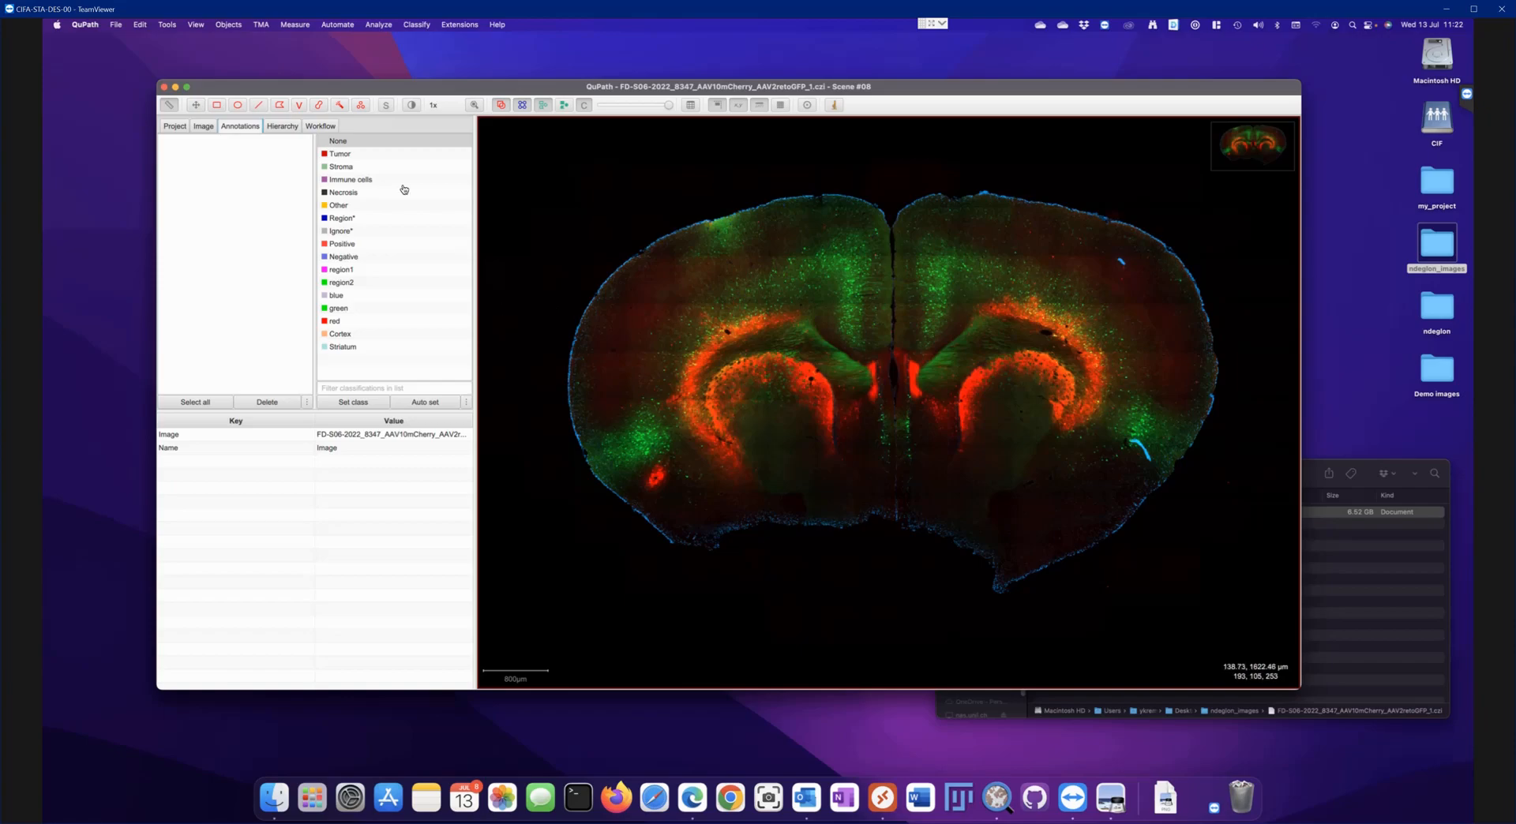
pyautogui.click(279, 105)
pyautogui.click(562, 404)
pyautogui.click(570, 296)
pyautogui.click(659, 205)
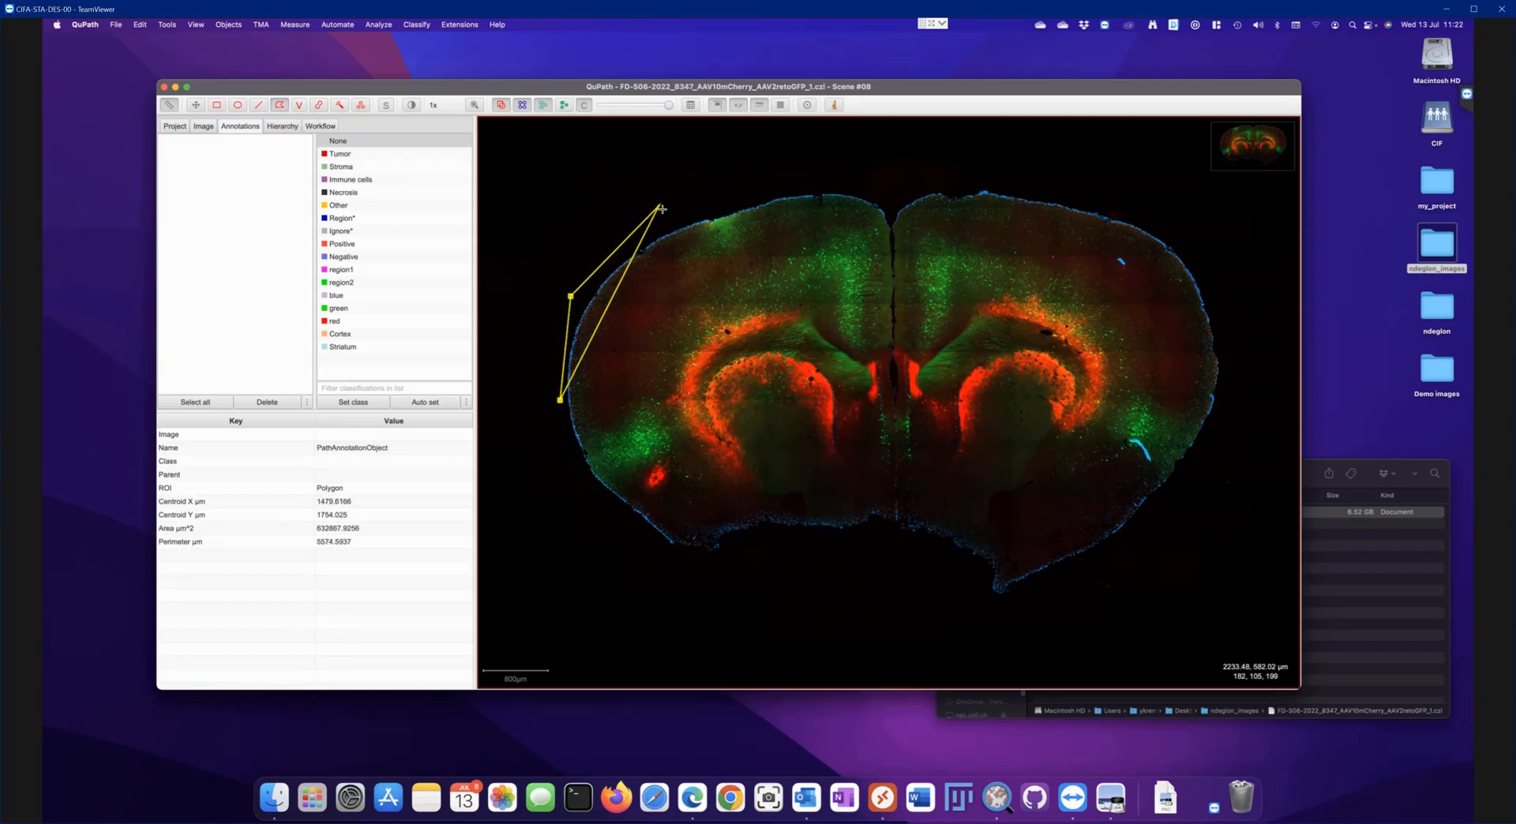
pyautogui.click(852, 168)
pyautogui.click(890, 199)
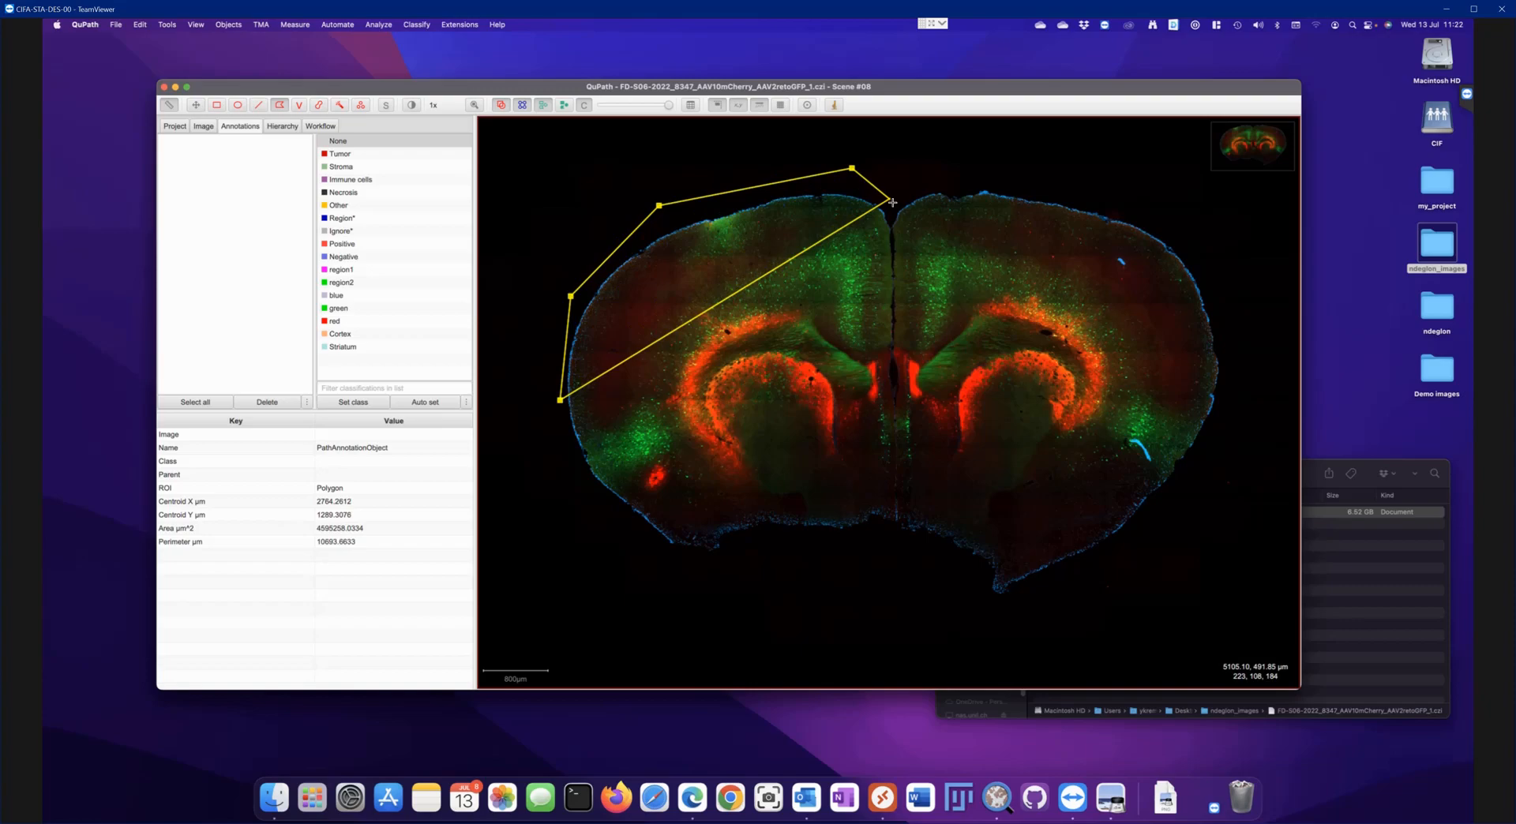
pyautogui.click(892, 251)
pyautogui.click(895, 341)
pyautogui.click(875, 366)
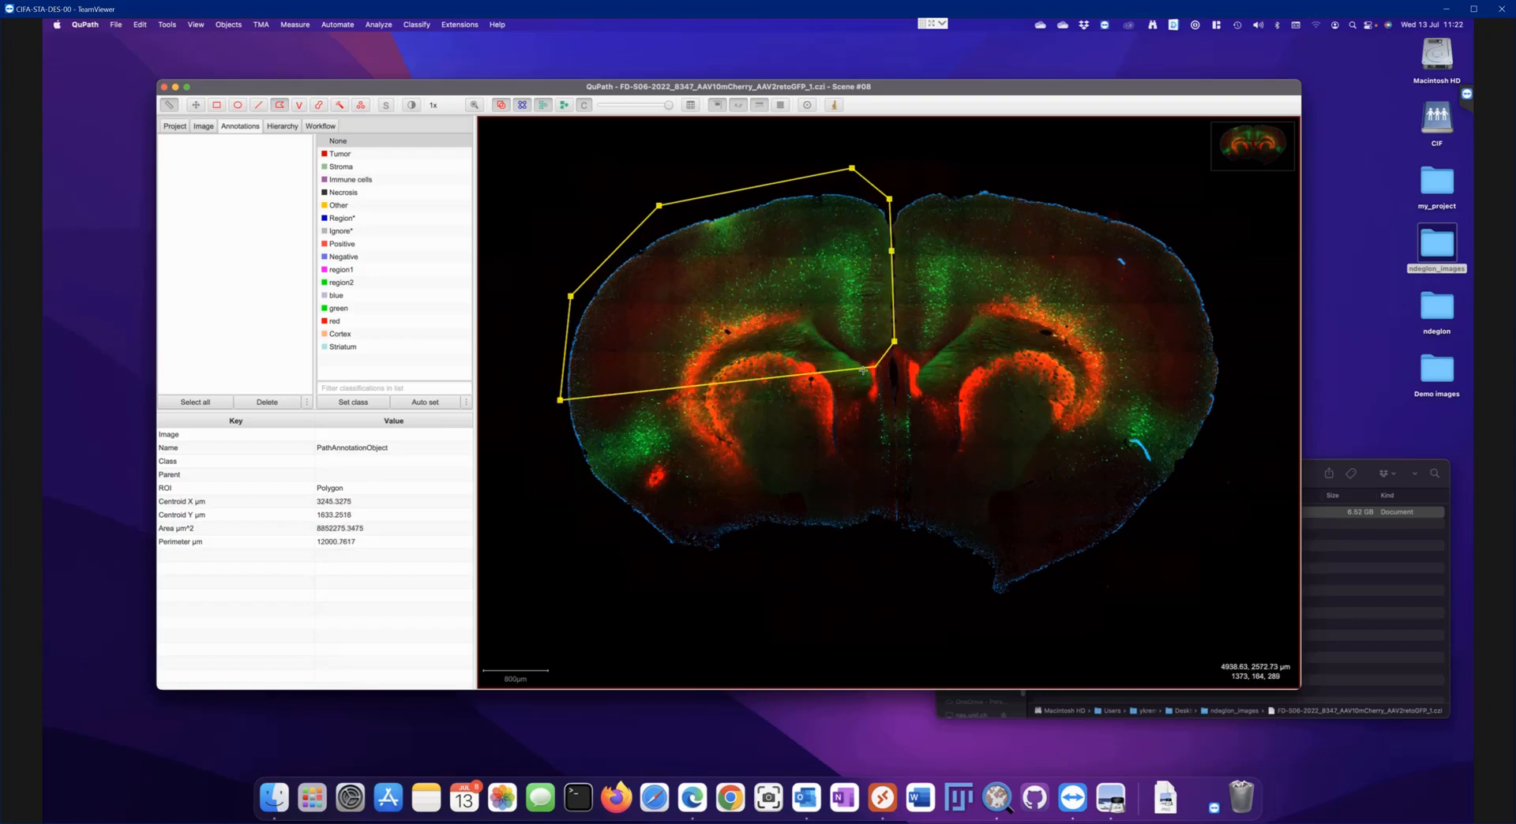
pyautogui.click(821, 340)
pyautogui.click(771, 327)
pyautogui.click(714, 361)
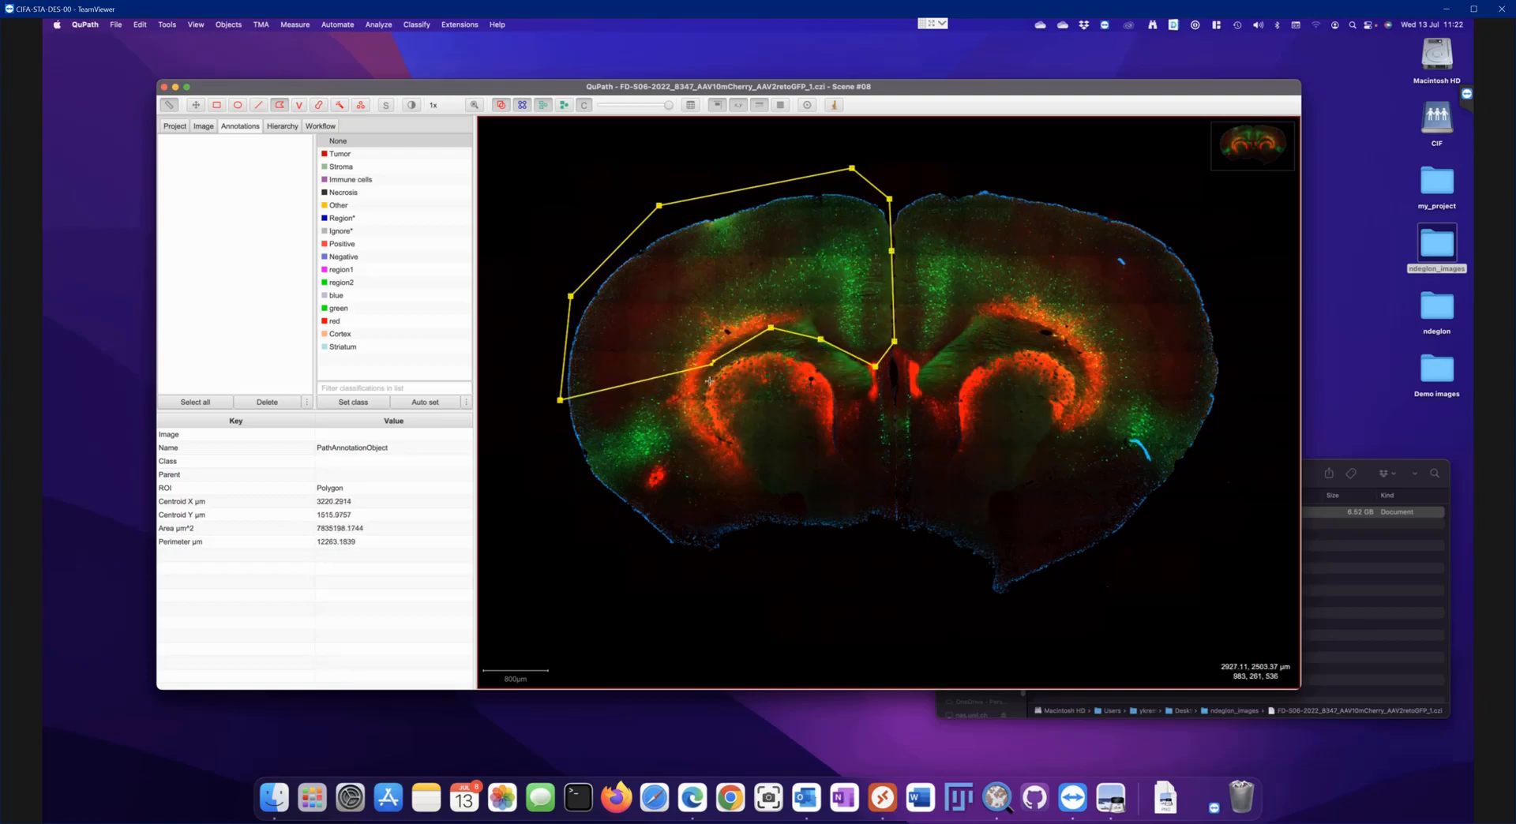
pyautogui.click(702, 391)
pyautogui.click(710, 430)
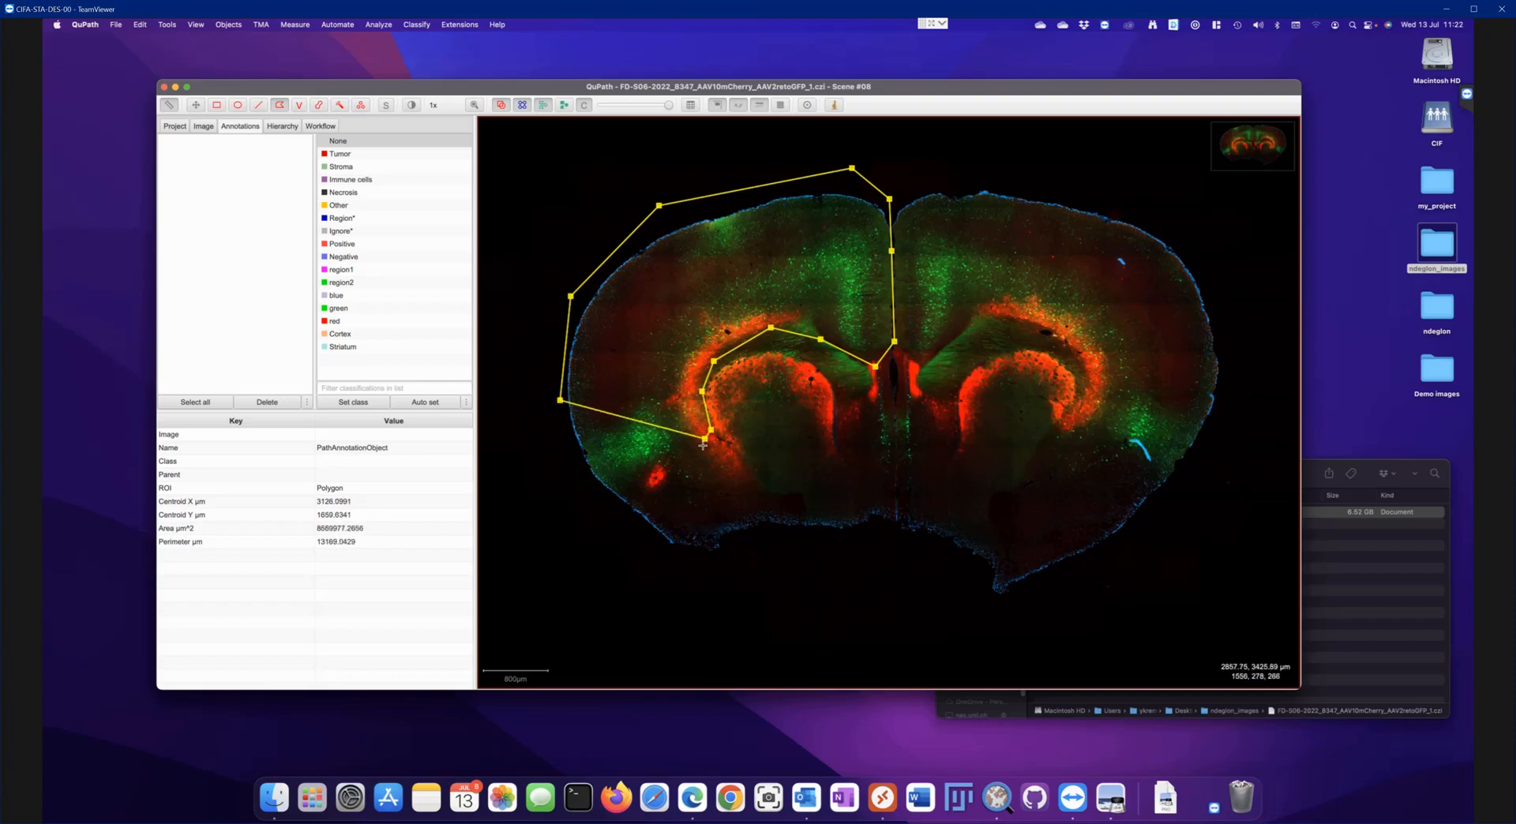
pyautogui.click(696, 450)
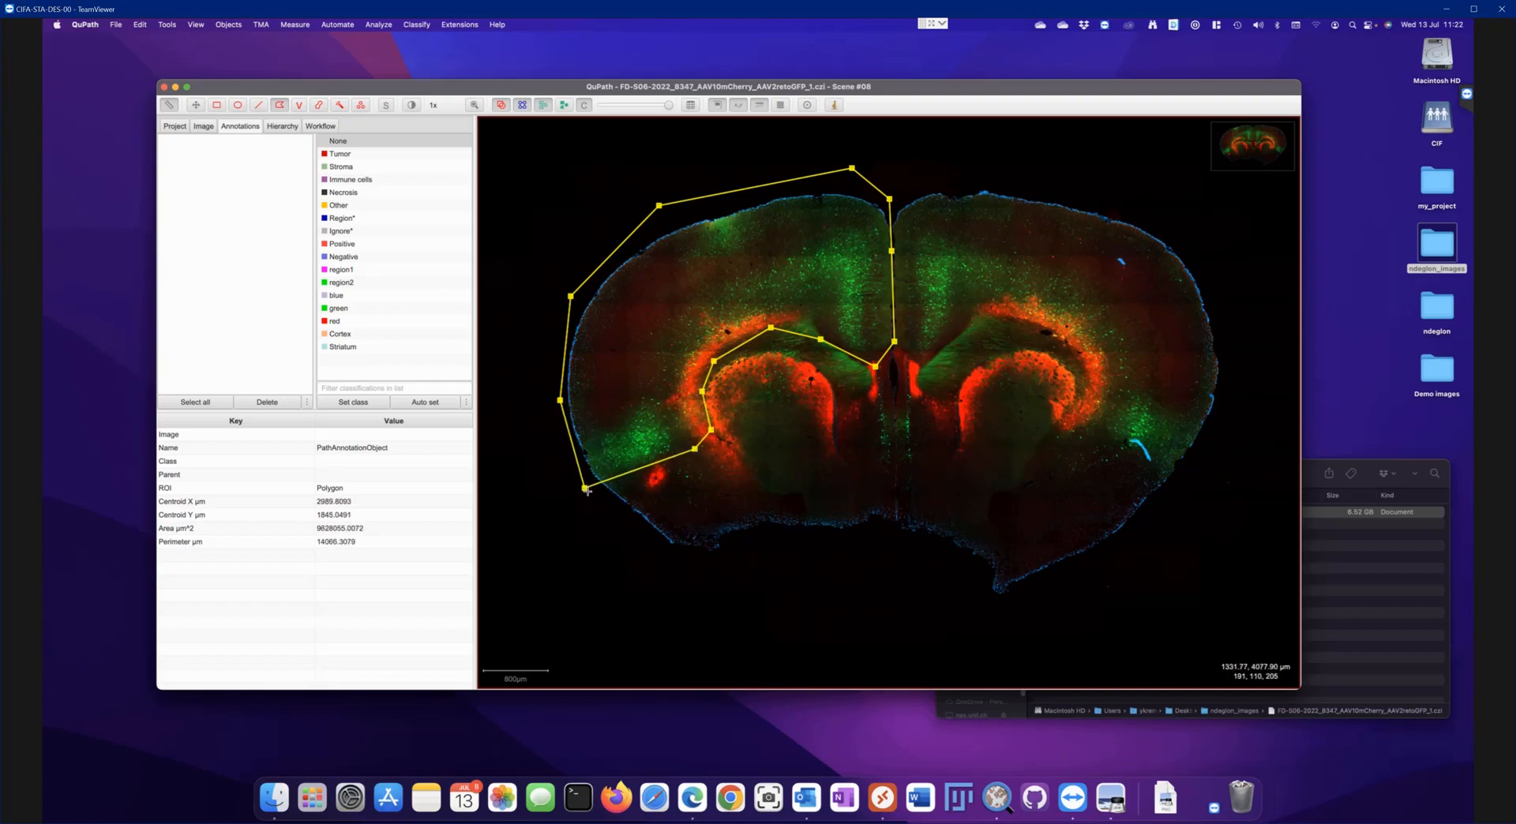
pyautogui.doubleClick(585, 488)
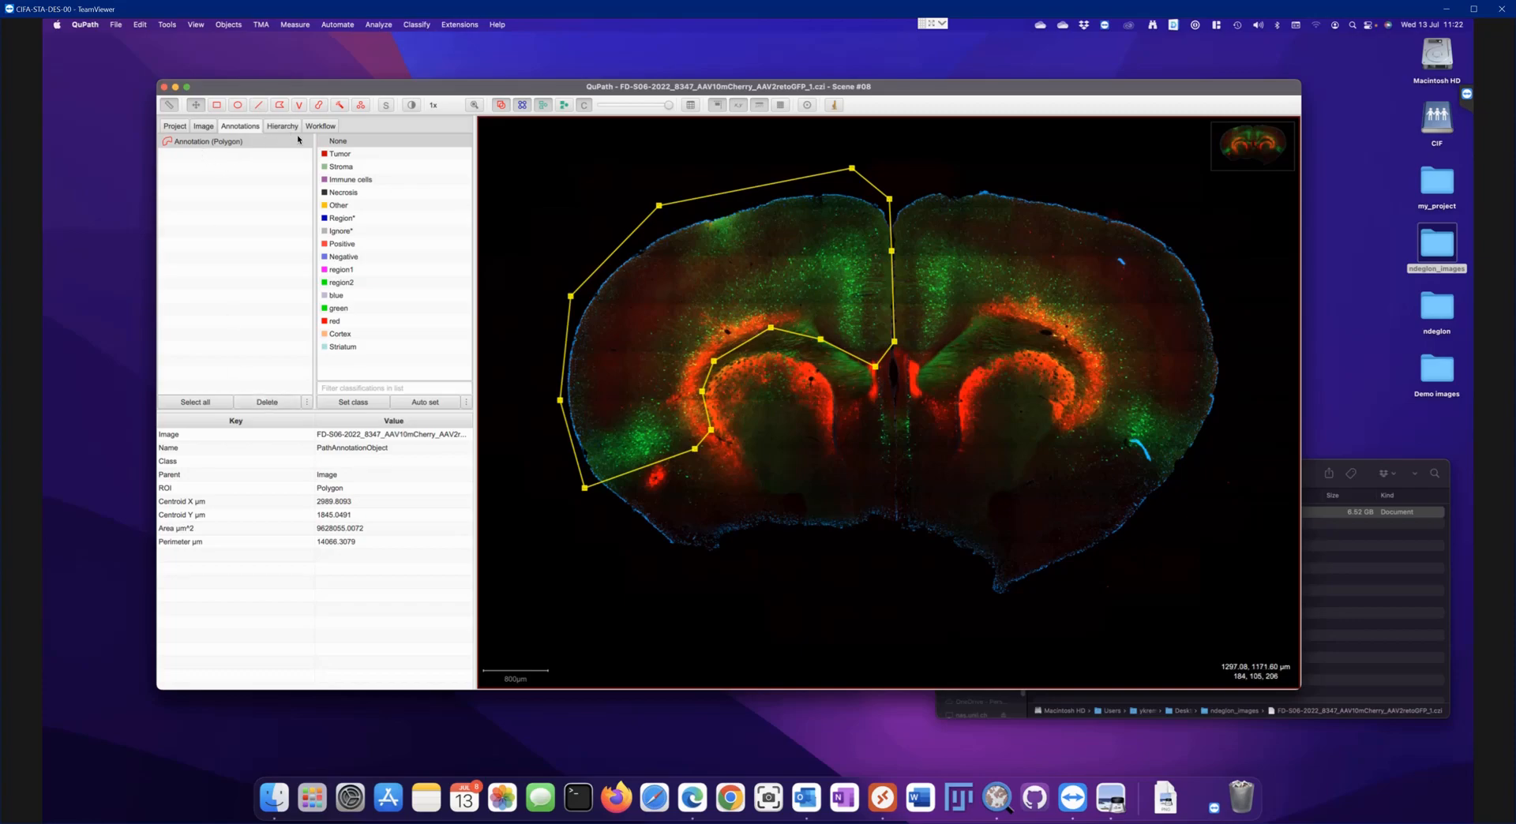
# Paint a second annotation with the Brush tool over the upper cortex of the right hemisphere
pyautogui.click(320, 106)
pyautogui.moveTo(948, 273)
pyautogui.mouseDown()
pyautogui.moveTo(935, 264)
pyautogui.moveTo(986, 237)
pyautogui.moveTo(1056, 303)
pyautogui.moveTo(1043, 319)
pyautogui.moveTo(1070, 256)
pyautogui.moveTo(1026, 237)
pyautogui.moveTo(991, 257)
pyautogui.moveTo(989, 237)
pyautogui.moveTo(1062, 237)
pyautogui.moveTo(990, 328)
pyautogui.moveTo(999, 316)
pyautogui.mouseUp()
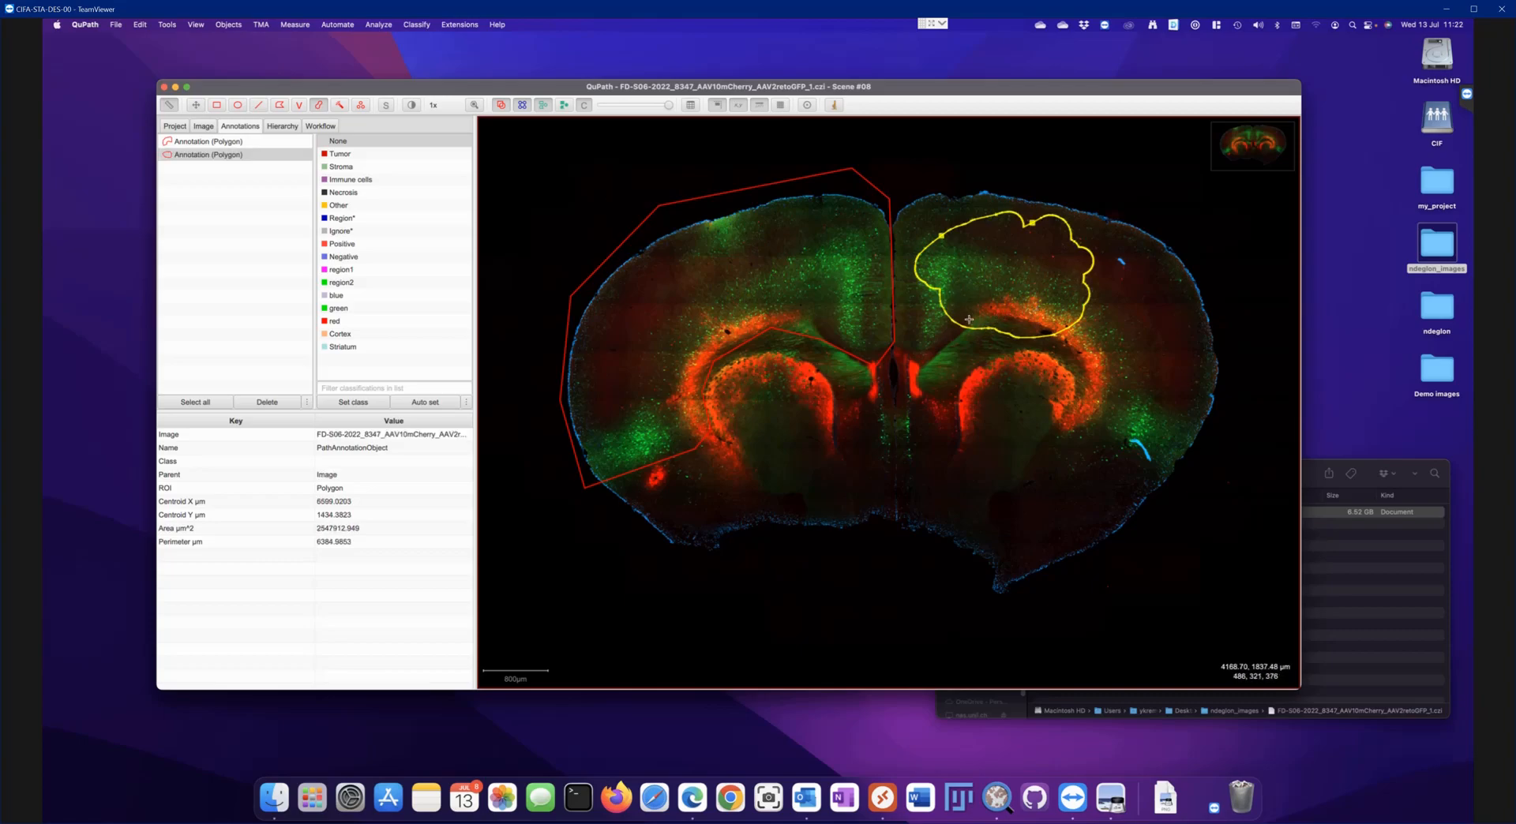
# Show the input display overlay and move it clear of the QuPath window's lower edge
pyautogui.click(194, 25)
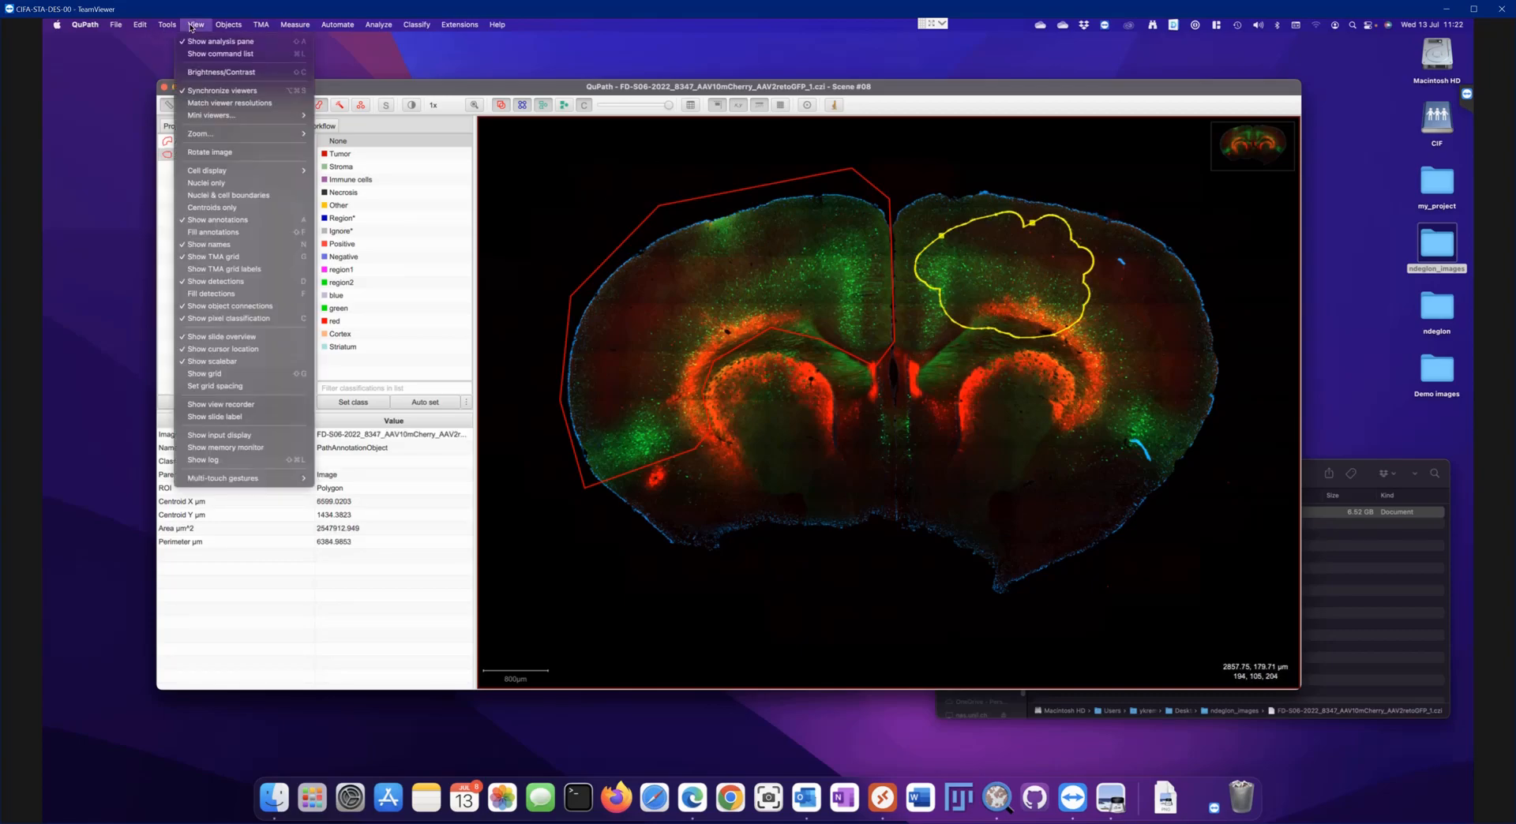
pyautogui.click(230, 442)
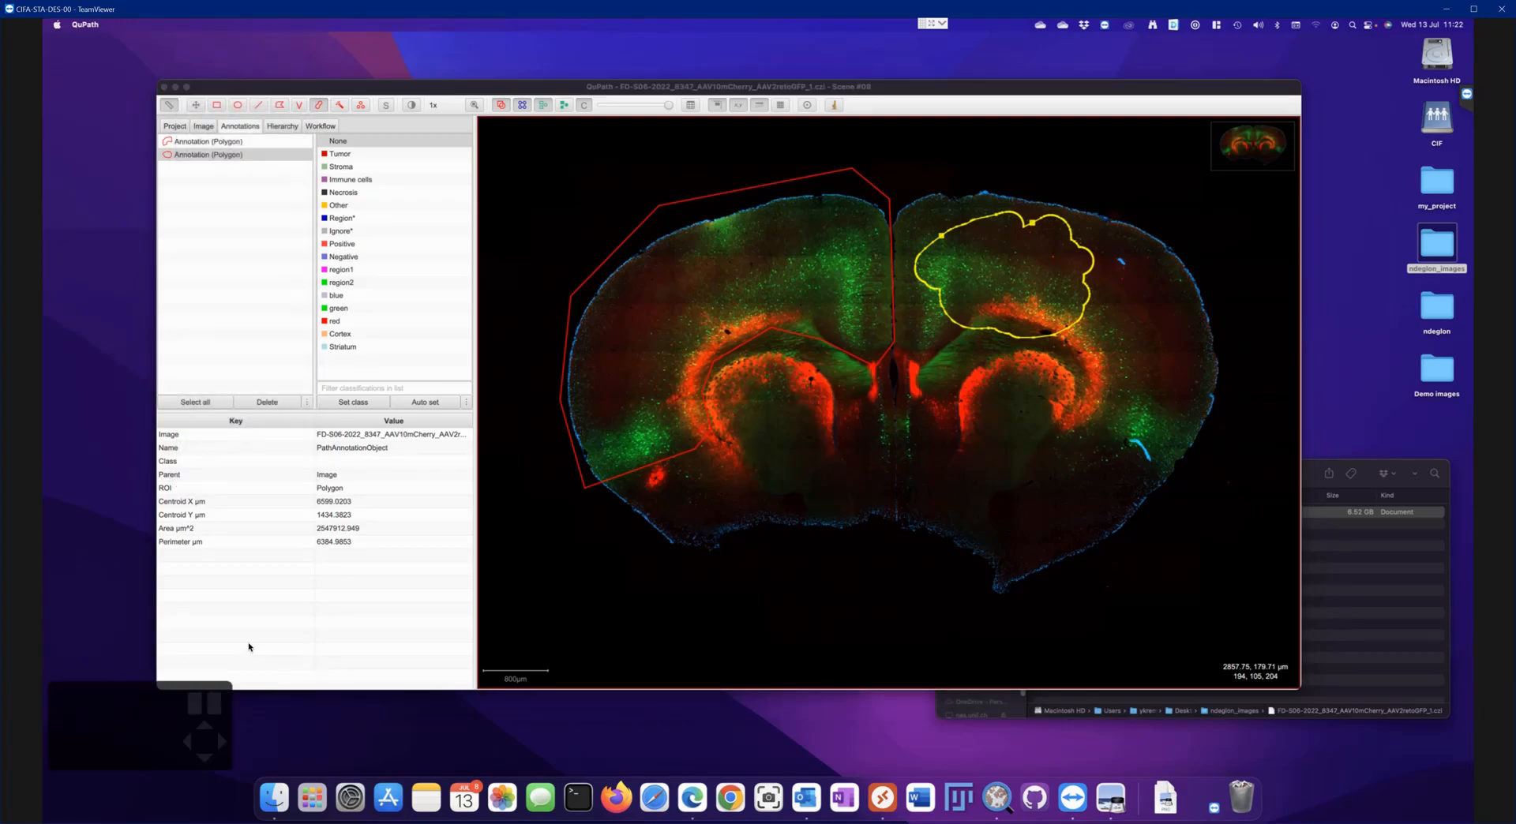
pyautogui.moveTo(189, 631); pyautogui.dragTo(142, 685)
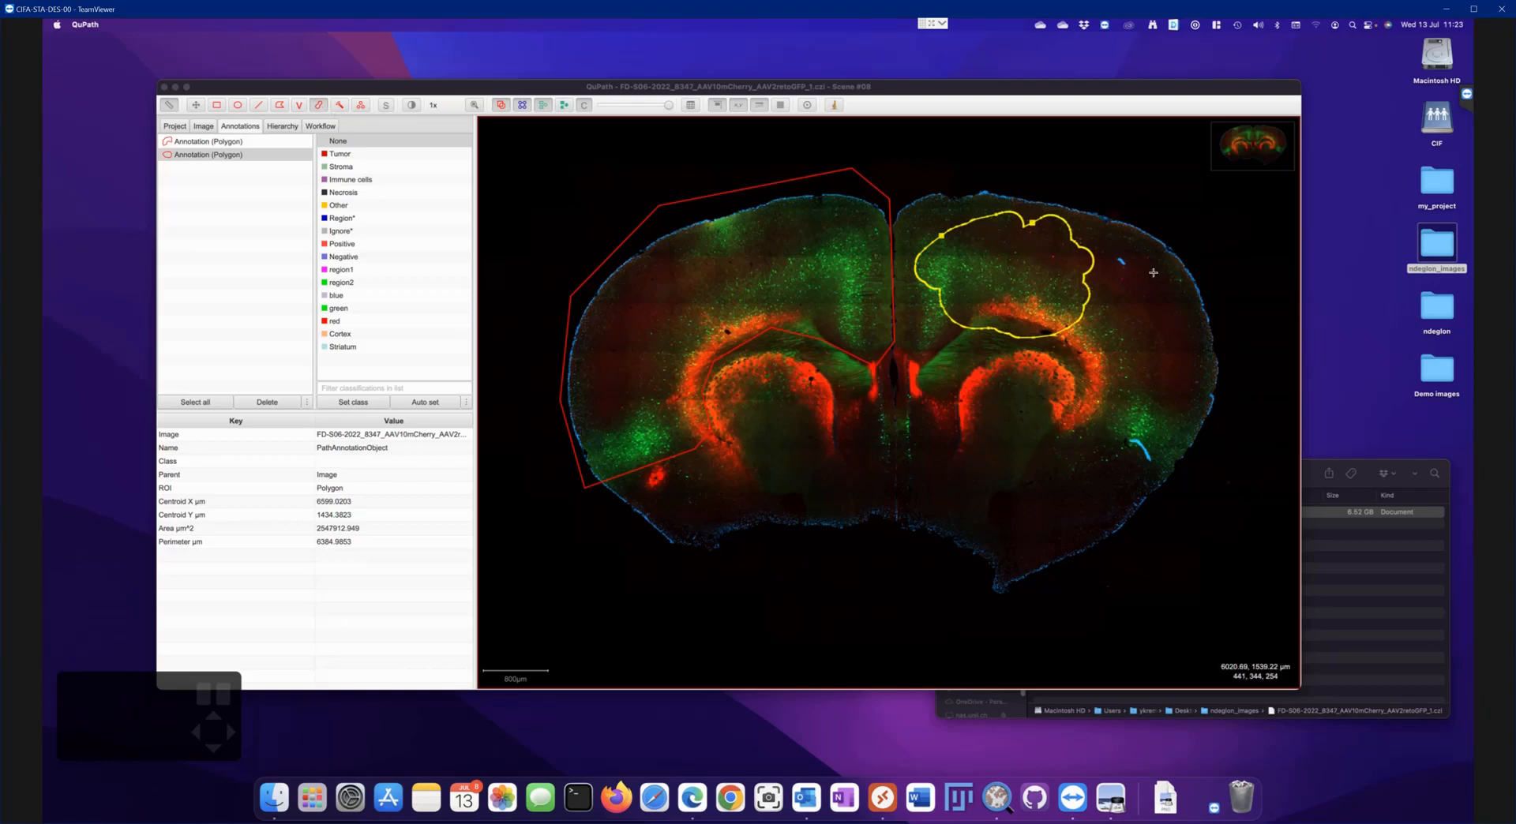
# Extend the brush annotation's upper edge toward the cortex surface, then subtract an area from that edge with the brush
pyautogui.click(970, 264)
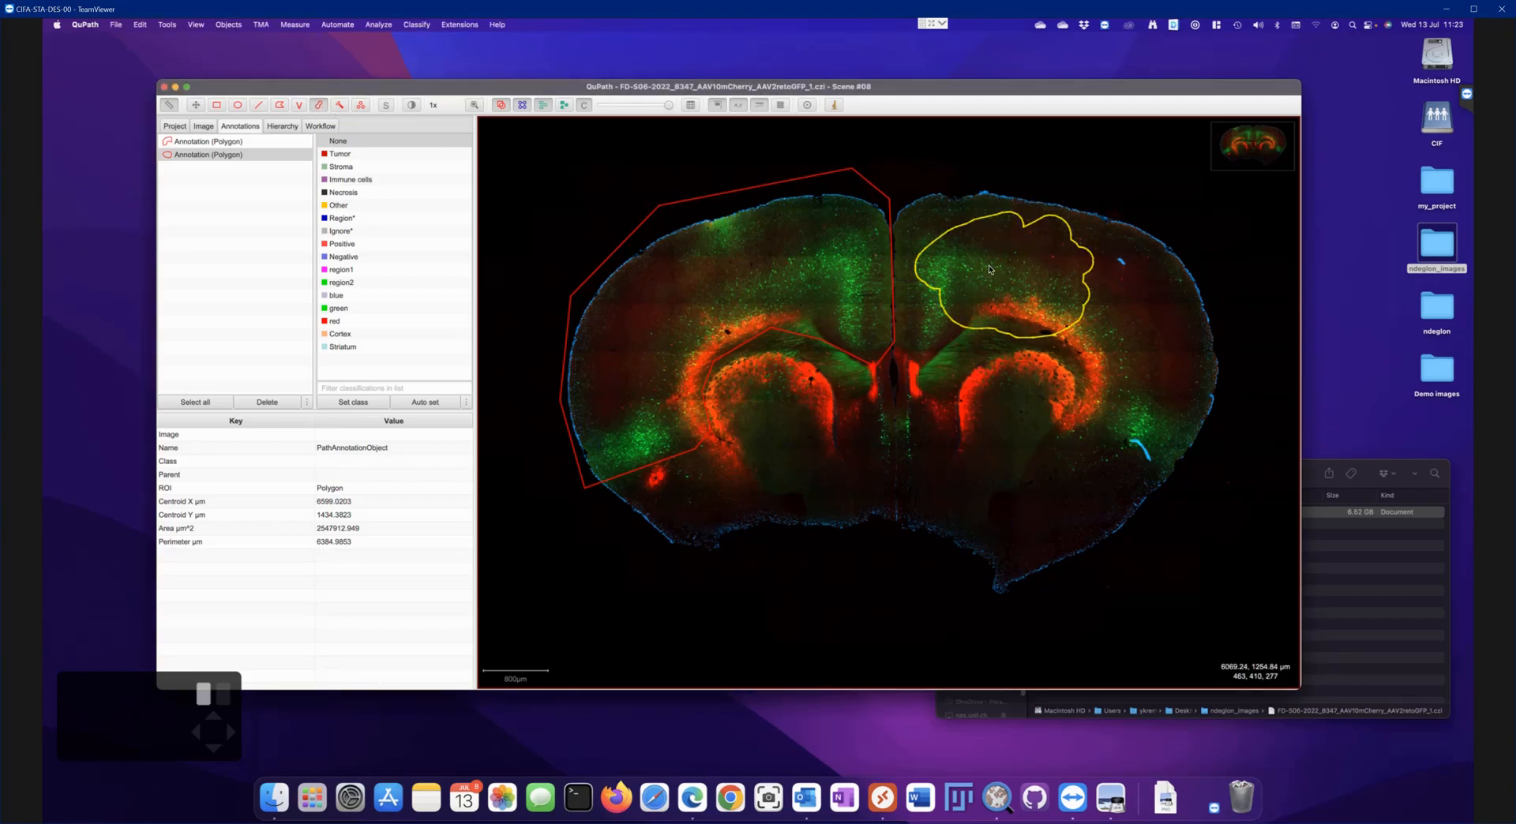
pyautogui.moveTo(1003, 269)
pyautogui.mouseDown()
pyautogui.moveTo(1027, 214)
pyautogui.moveTo(1029, 237)
pyautogui.moveTo(999, 205)
pyautogui.mouseUp()
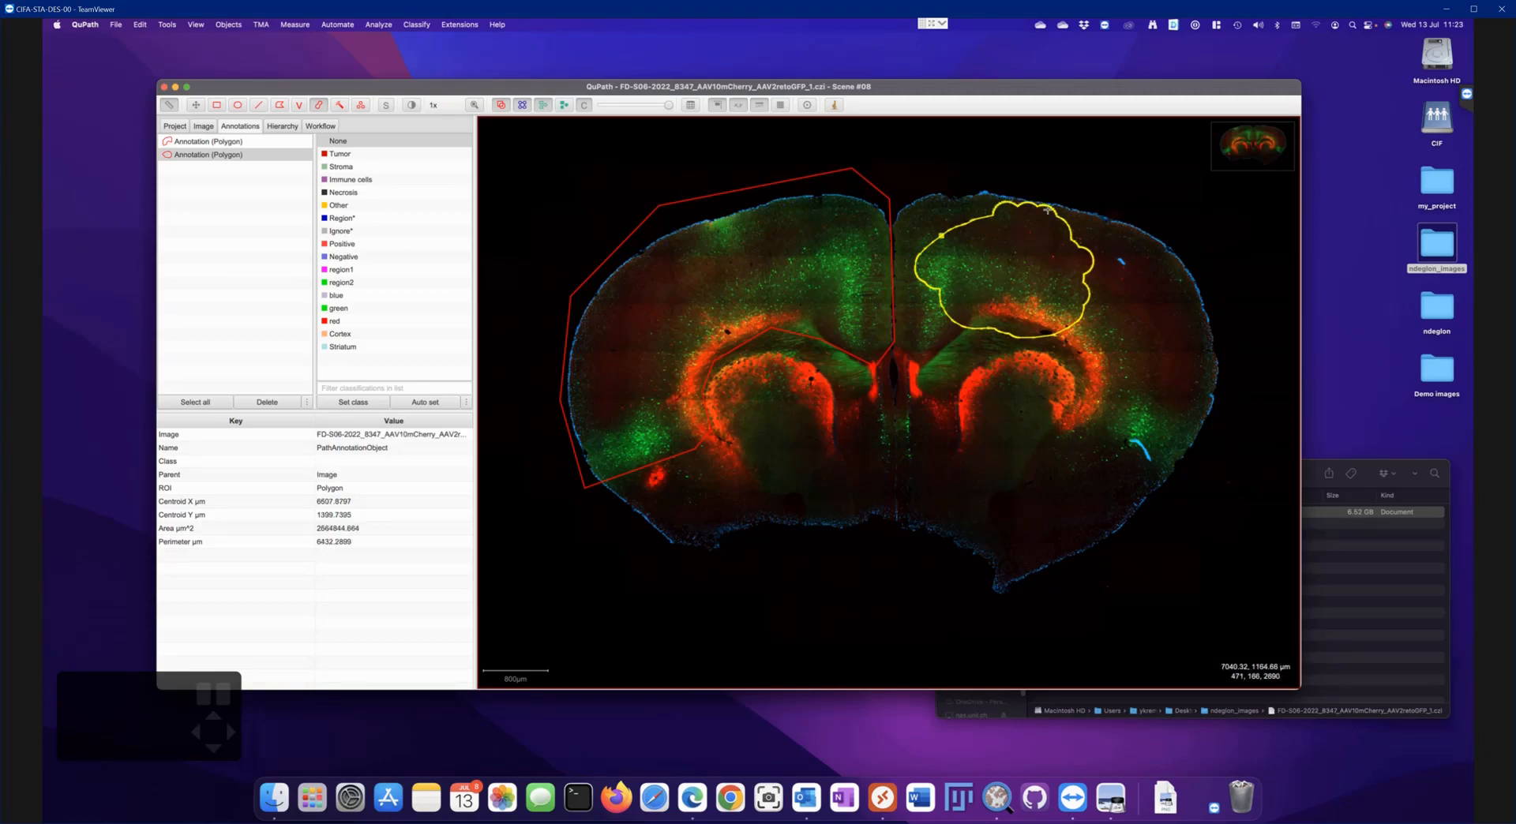
pyautogui.press('alt')
pyautogui.moveTo(1059, 170)
pyautogui.mouseDown()
pyautogui.moveTo(1028, 213)
pyautogui.moveTo(1050, 196)
pyautogui.moveTo(1049, 225)
pyautogui.moveTo(1020, 224)
pyautogui.moveTo(1068, 232)
pyautogui.moveTo(1050, 221)
pyautogui.mouseUp()
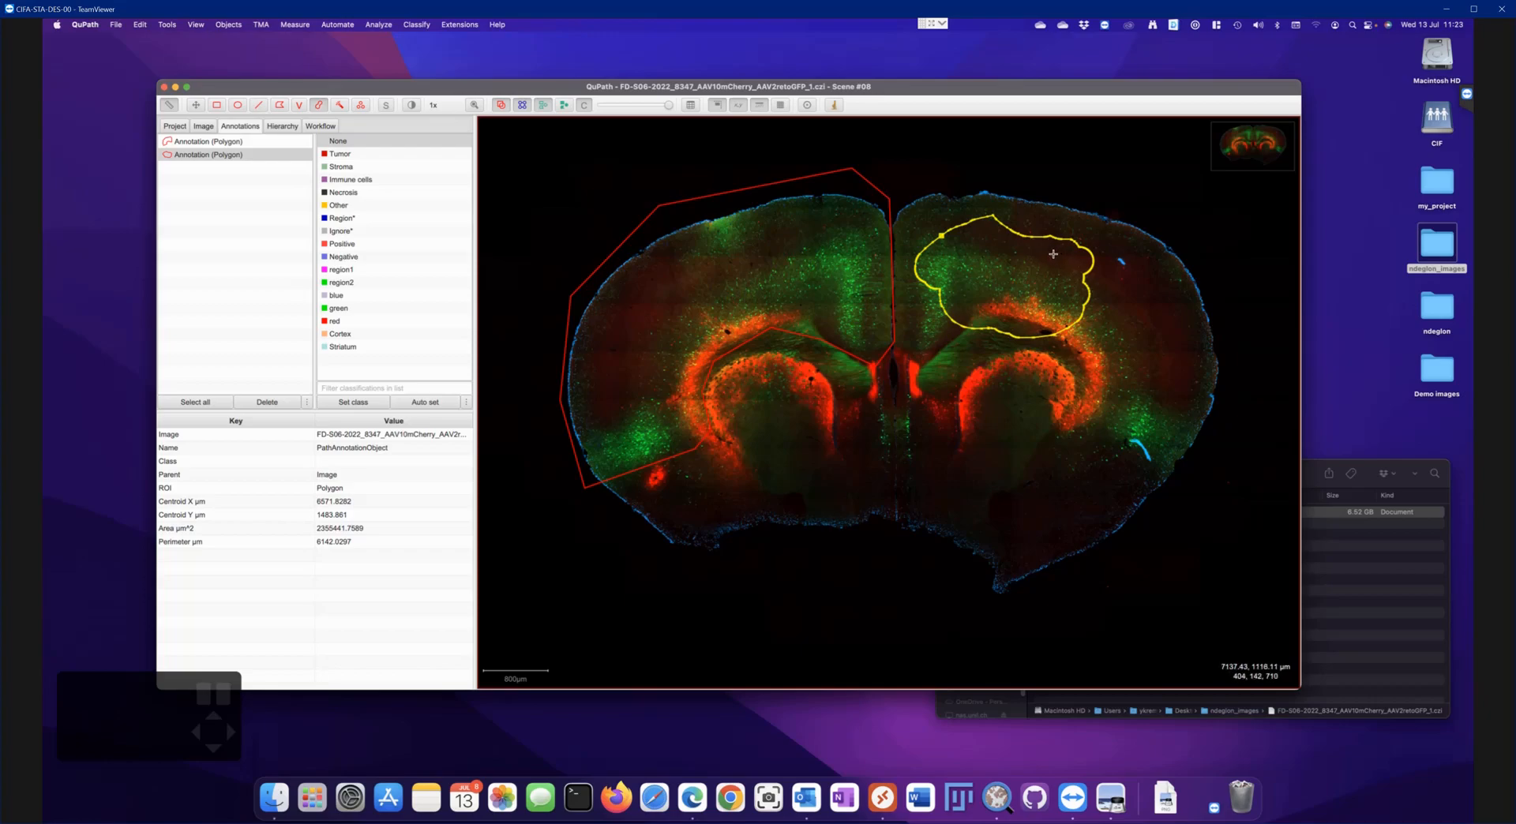
# Add a broad brush protrusion to the annotation's upper edge and a narrower one beside it at about 3x magnification
pyautogui.moveTo(995, 256)
pyautogui.mouseDown()
pyautogui.moveTo(1019, 186)
pyautogui.moveTo(1000, 225)
pyautogui.mouseUp()
pyautogui.scroll(-3, 1049, 235)
pyautogui.scroll(8, 1049, 235)
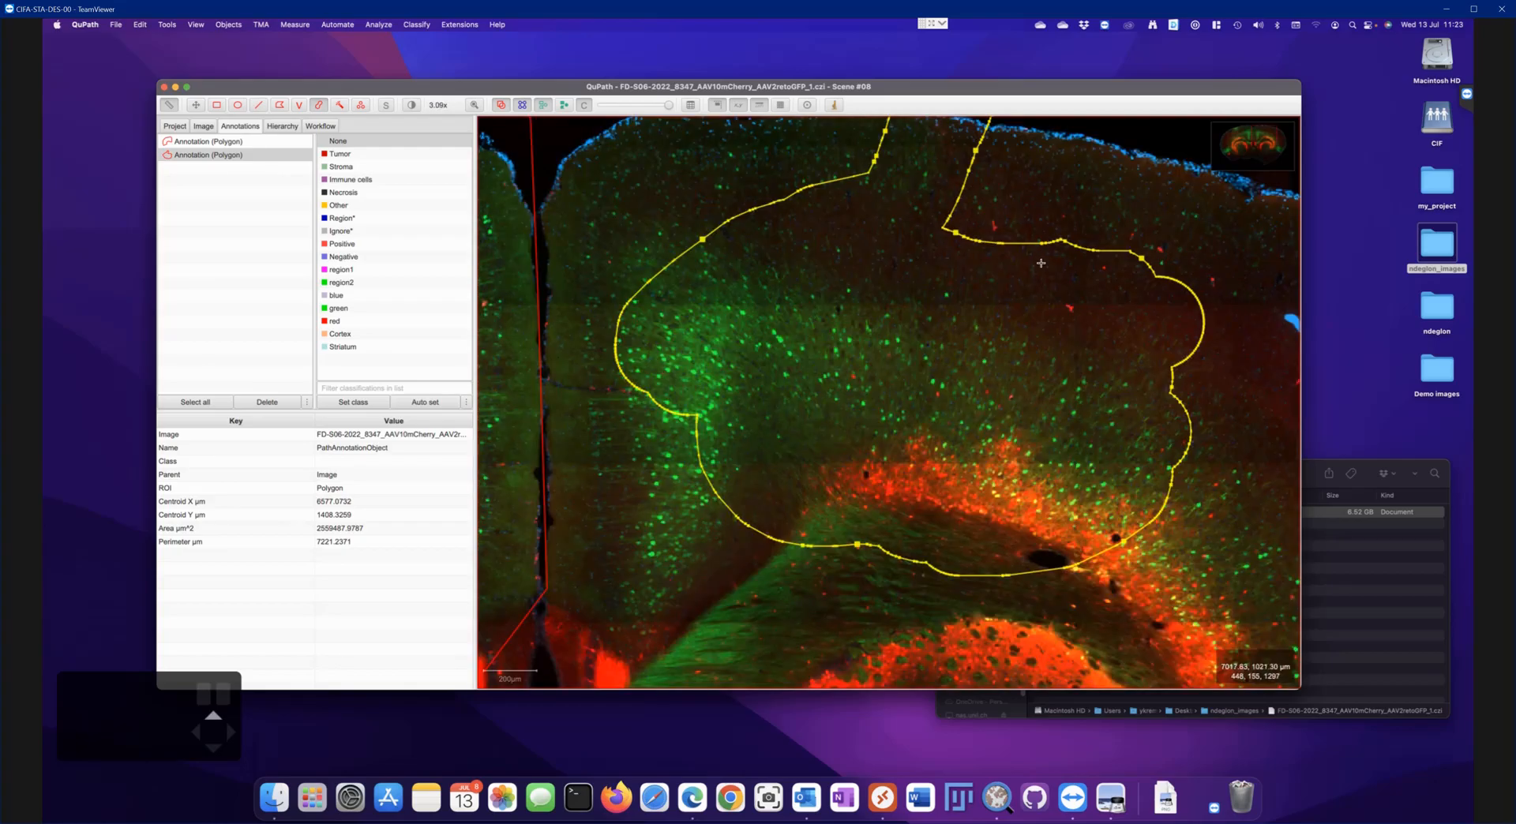
pyautogui.moveTo(1015, 257)
pyautogui.mouseDown()
pyautogui.moveTo(1013, 213)
pyautogui.moveTo(1046, 201)
pyautogui.moveTo(1067, 243)
pyautogui.mouseUp()
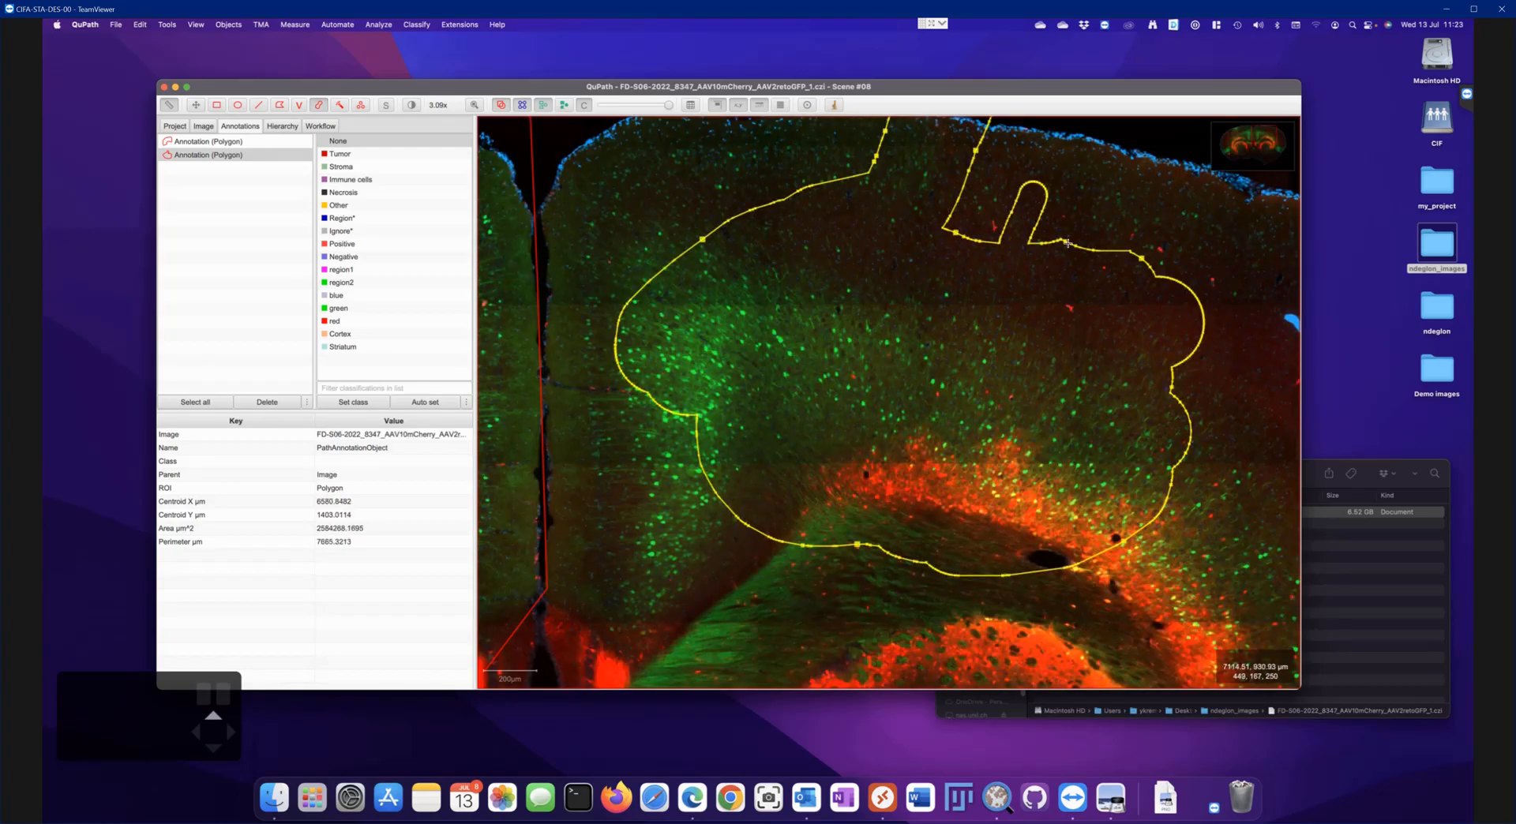
pyautogui.scroll(-5, 1114, 300)
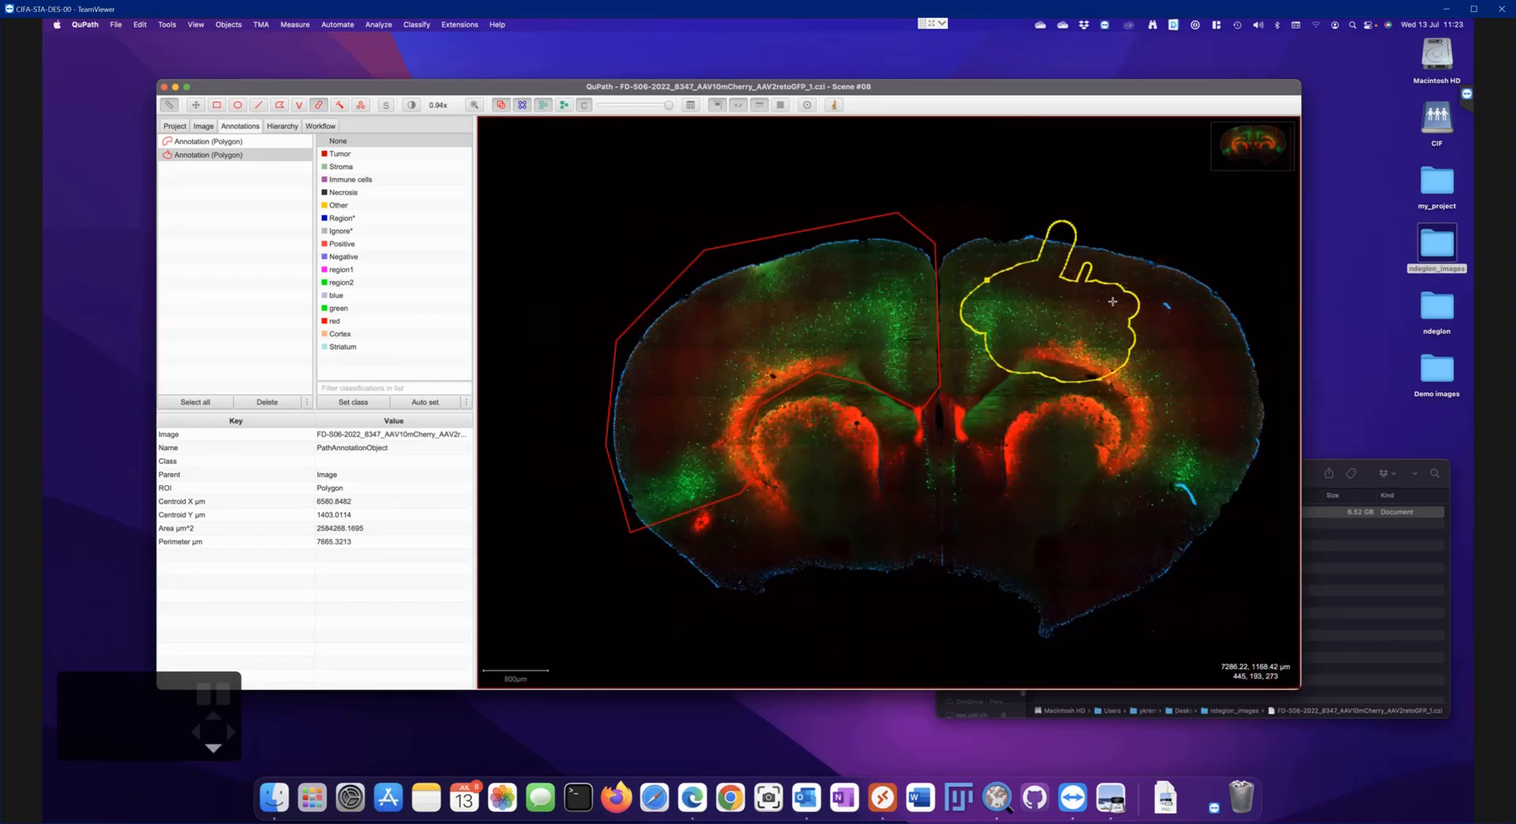
# Extend the right-hemisphere brush annotation outward over the lateral cortex with one broad Brush stroke at about 0.28x magnification
pyautogui.scroll(-5, 1112, 301)
pyautogui.moveTo(1105, 306)
pyautogui.mouseDown()
pyautogui.moveTo(1125, 297)
pyautogui.moveTo(1122, 314)
pyautogui.mouseUp()
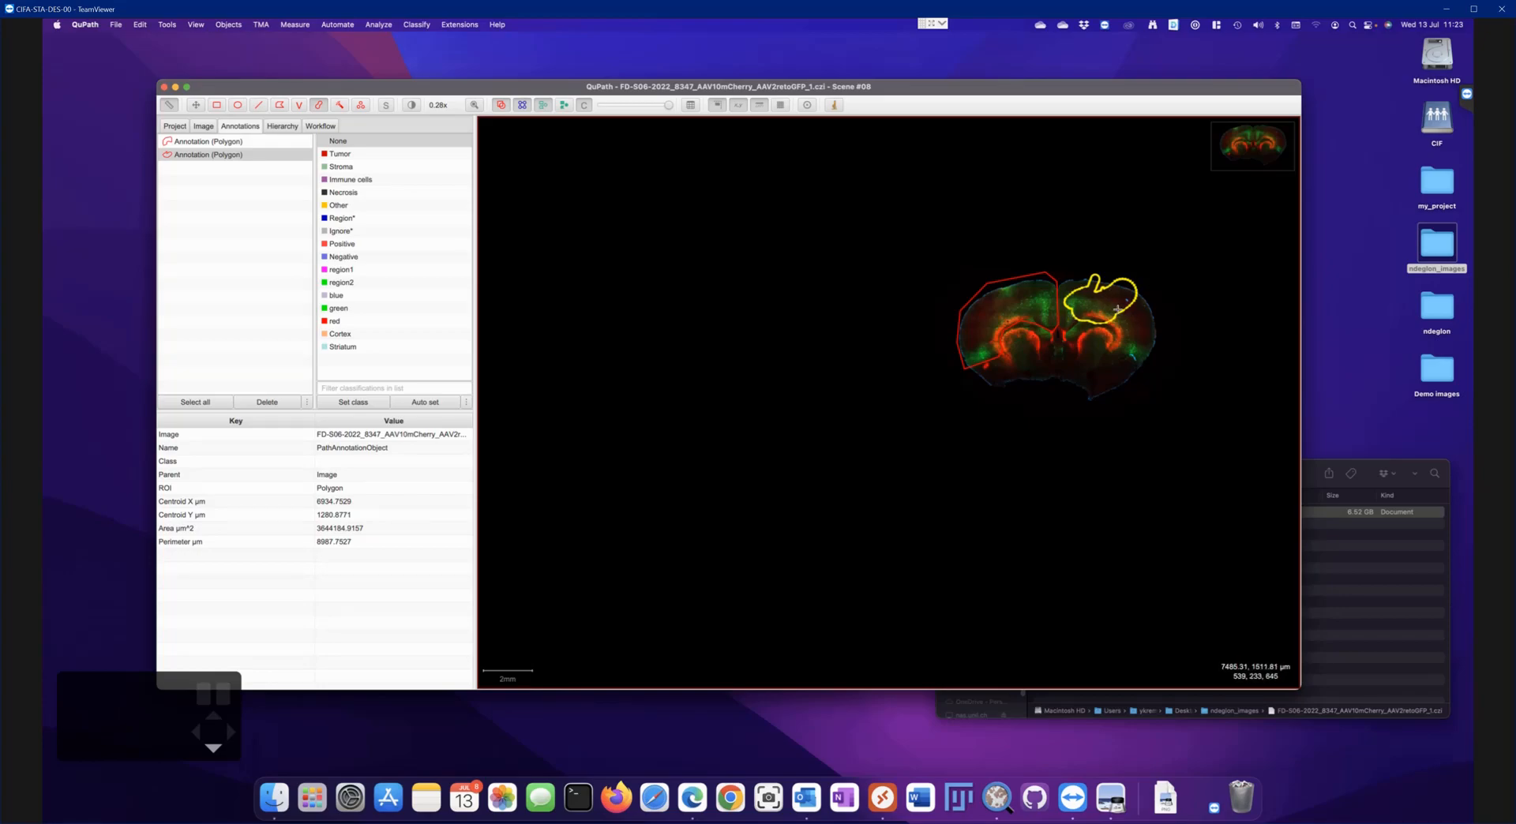
pyautogui.scroll(5, 1112, 303)
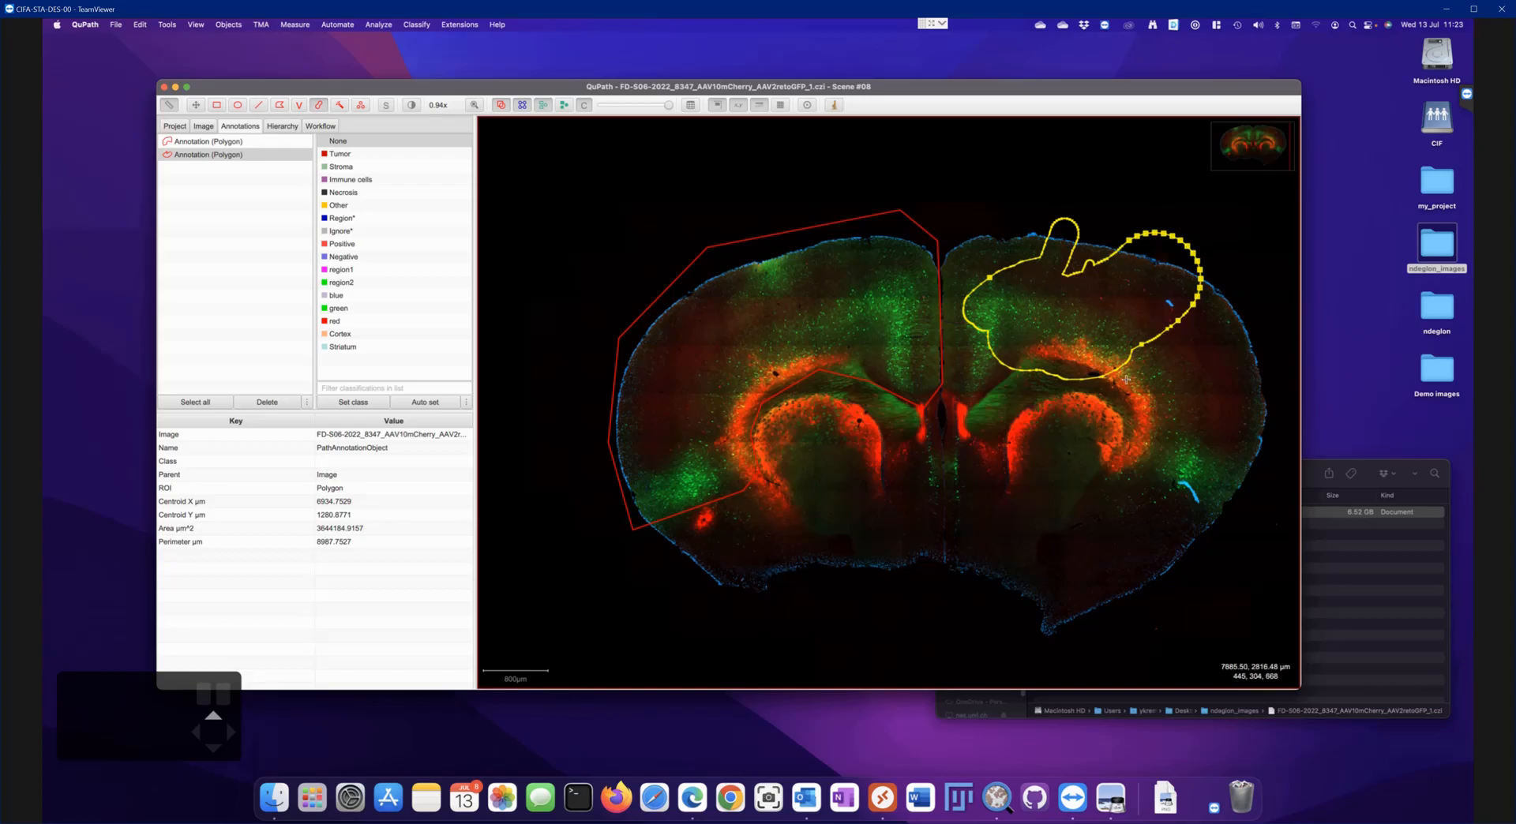
# Bring up the Brightness & contrast settings beside the section and draw a Wand annotation over the lower part of the right hemisphere
pyautogui.click(341, 106)
pyautogui.click(410, 106)
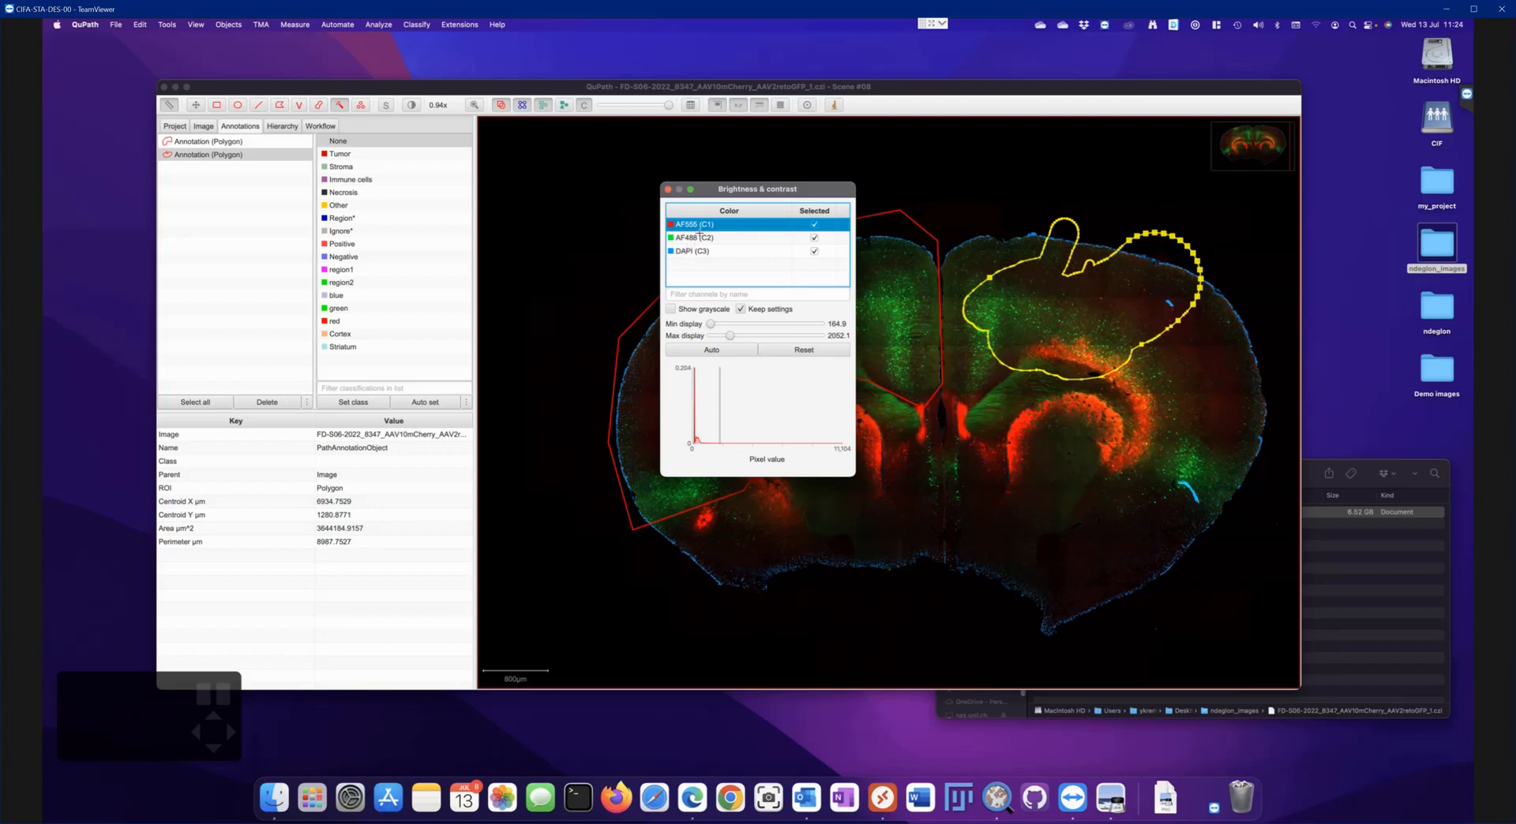
pyautogui.moveTo(754, 196); pyautogui.dragTo(534, 206)
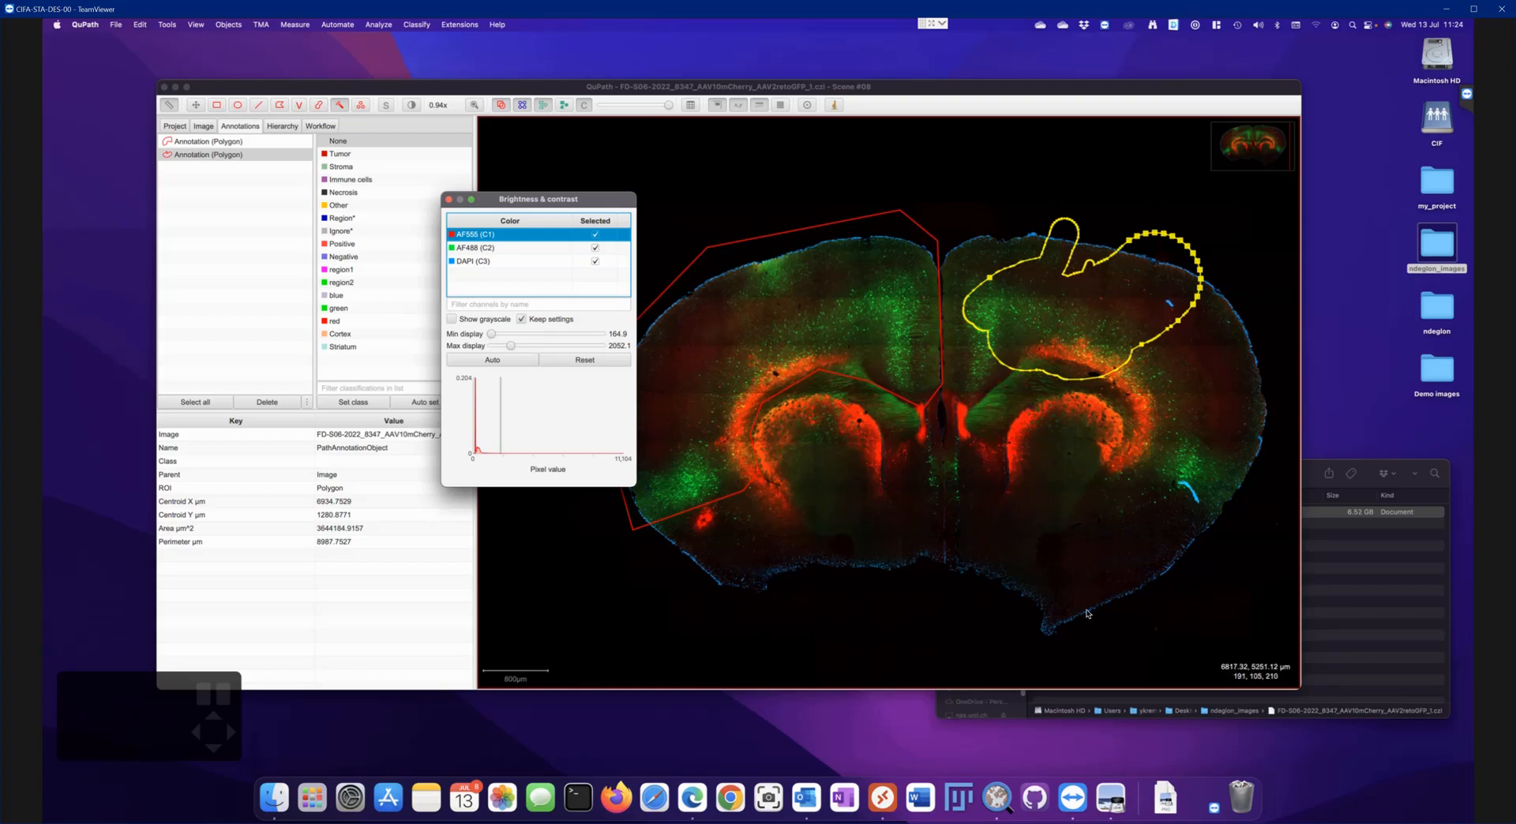
pyautogui.moveTo(1128, 542)
pyautogui.mouseDown()
pyautogui.moveTo(1083, 553)
pyautogui.moveTo(1058, 607)
pyautogui.moveTo(1141, 568)
pyautogui.moveTo(1105, 591)
pyautogui.moveTo(1058, 584)
pyautogui.moveTo(1078, 608)
pyautogui.moveTo(1168, 529)
pyautogui.moveTo(1151, 572)
pyautogui.moveTo(1102, 604)
pyautogui.moveTo(1043, 584)
pyautogui.moveTo(1070, 545)
pyautogui.moveTo(1088, 564)
pyautogui.moveTo(1019, 580)
pyautogui.moveTo(1052, 617)
pyautogui.moveTo(1046, 632)
pyautogui.moveTo(1137, 582)
pyautogui.mouseUp()
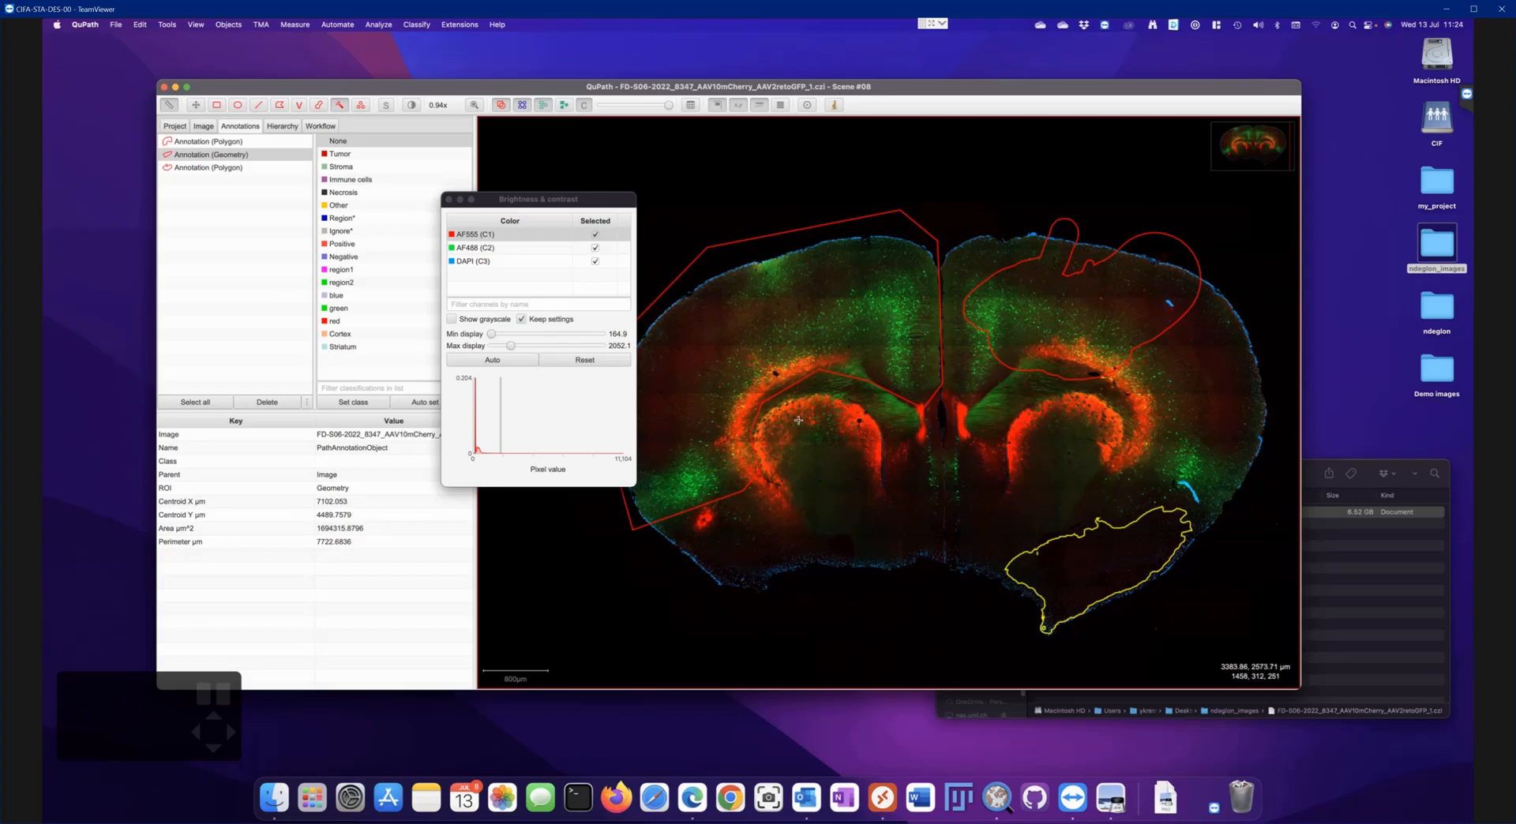
# Draw a small Wand annotation just inside the red band of the left striatum at about 3x magnification
pyautogui.scroll(-2, 797, 433)
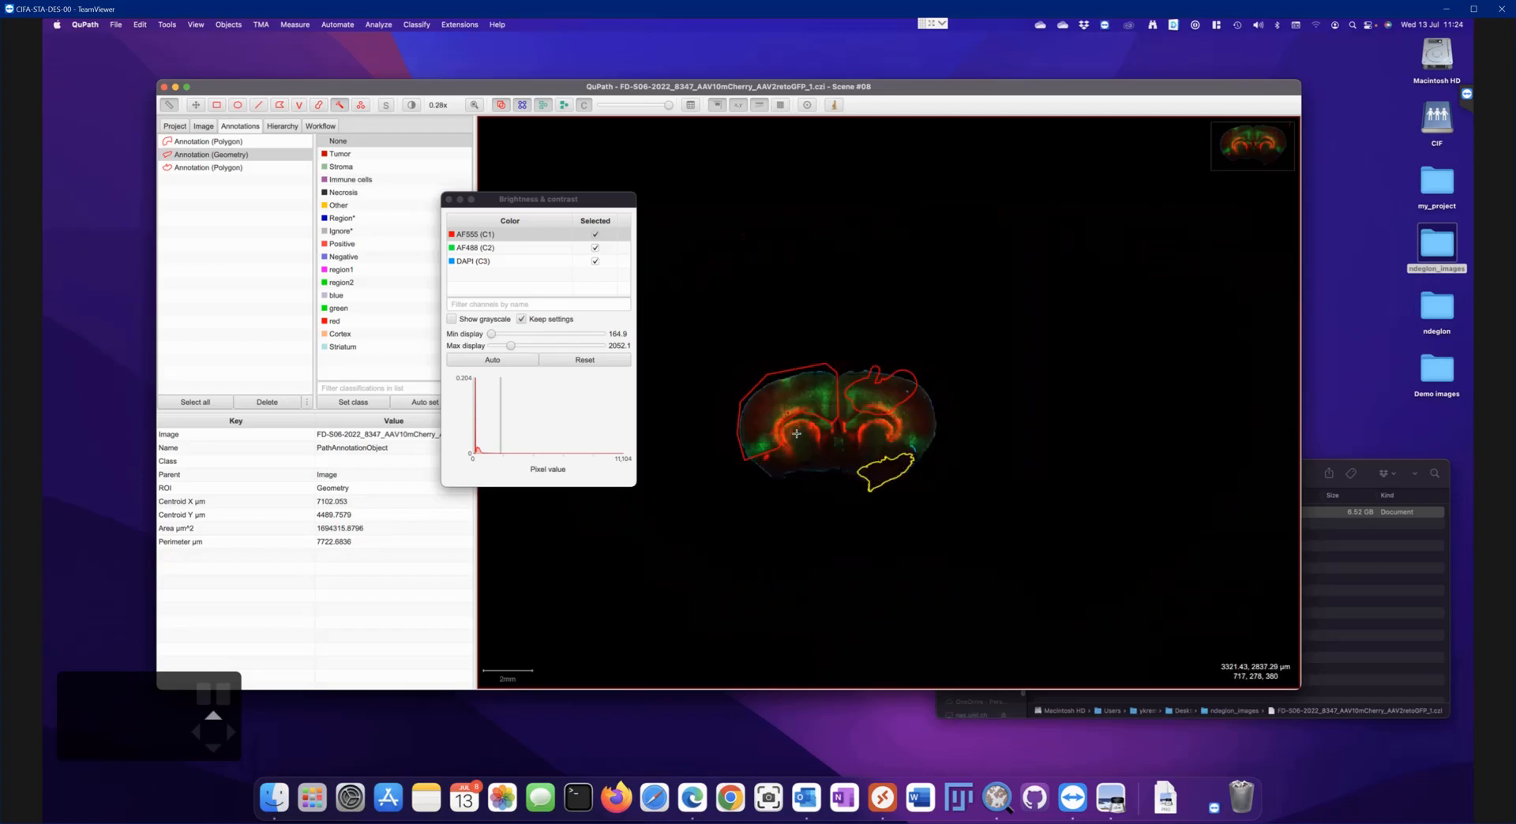
pyautogui.scroll(6, 797, 433)
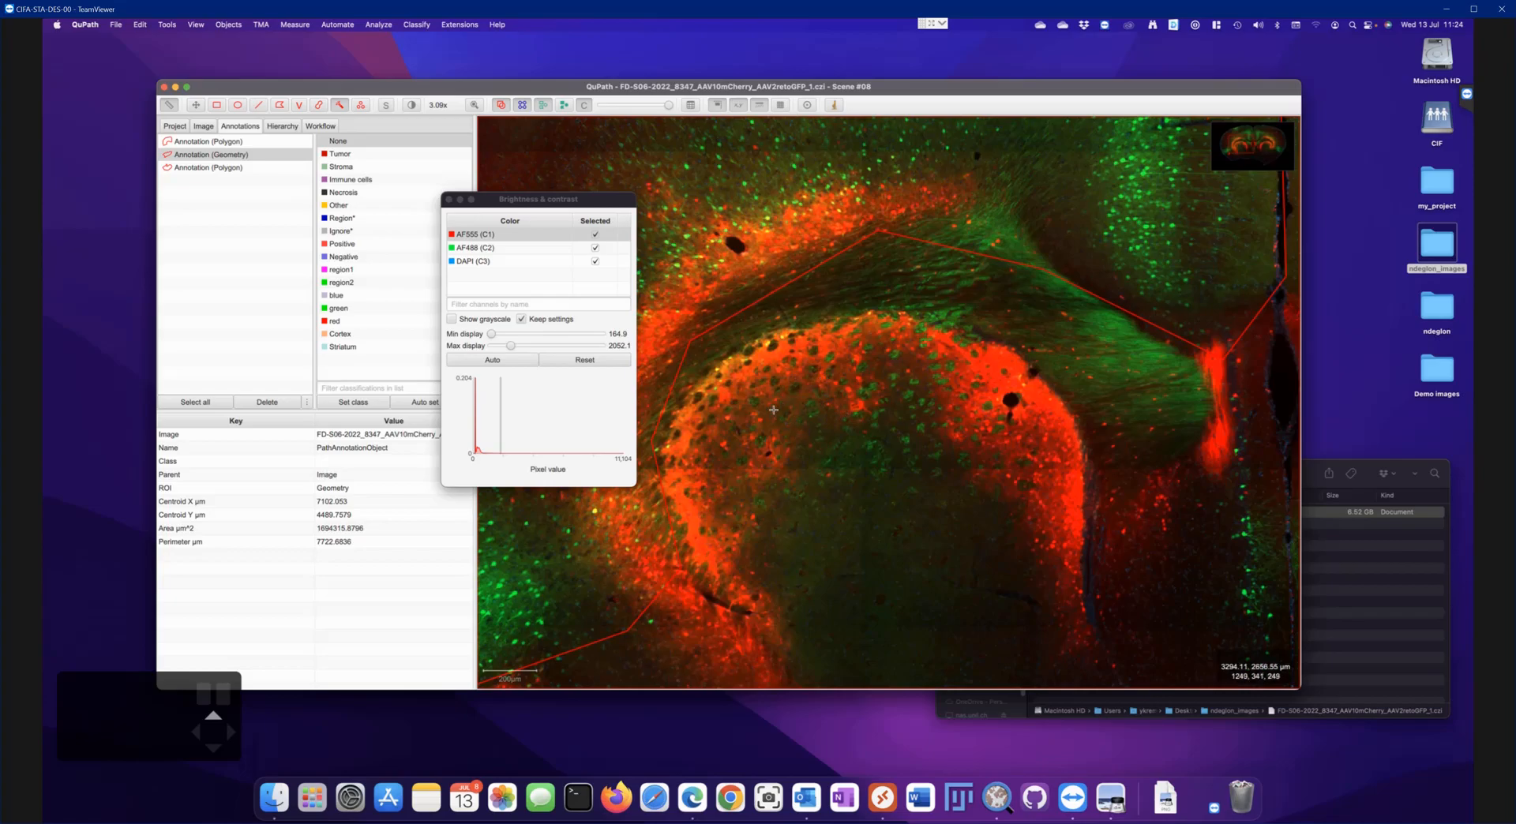
pyautogui.moveTo(824, 376)
pyautogui.mouseDown()
pyautogui.moveTo(815, 368)
pyautogui.moveTo(795, 413)
pyautogui.moveTo(841, 378)
pyautogui.moveTo(791, 451)
pyautogui.moveTo(750, 430)
pyautogui.moveTo(780, 405)
pyautogui.moveTo(797, 450)
pyautogui.mouseUp()
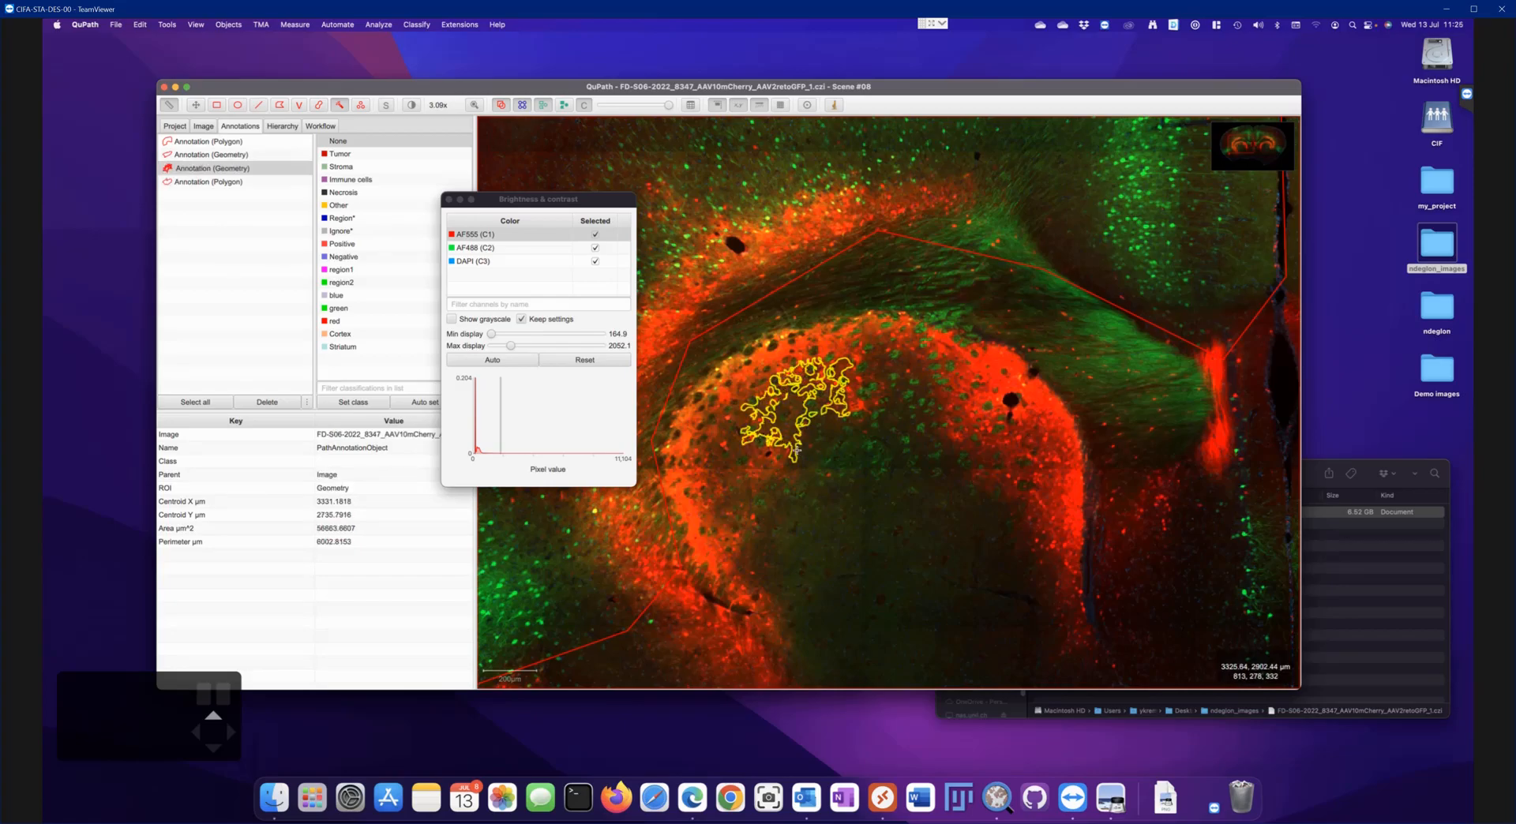
# Display only the AF555 channel and draw a Wand annotation over the medial arm of the left striatum's red band
pyautogui.click(595, 249)
pyautogui.click(595, 264)
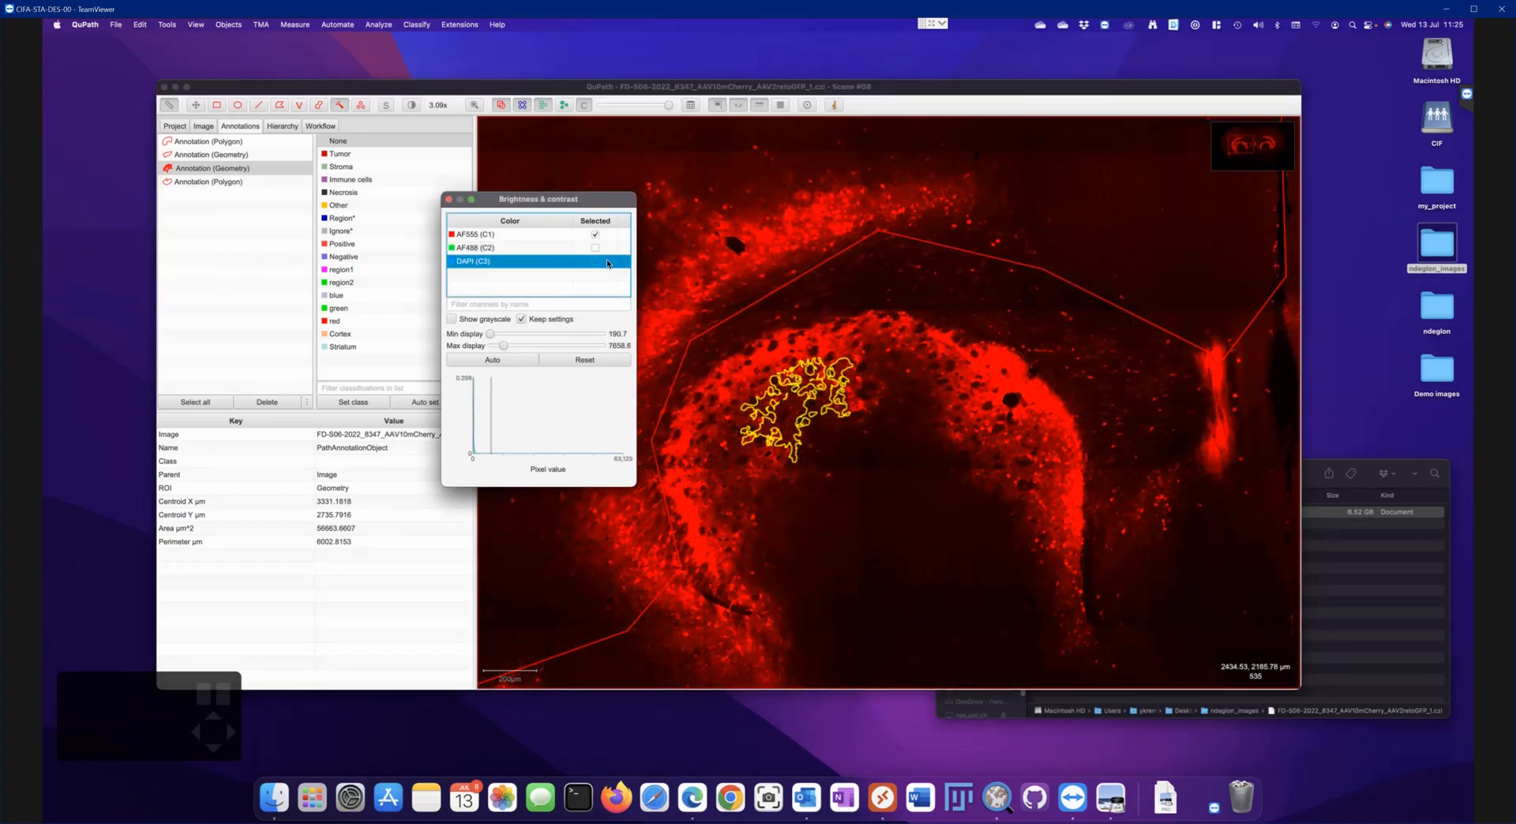
pyautogui.click(549, 235)
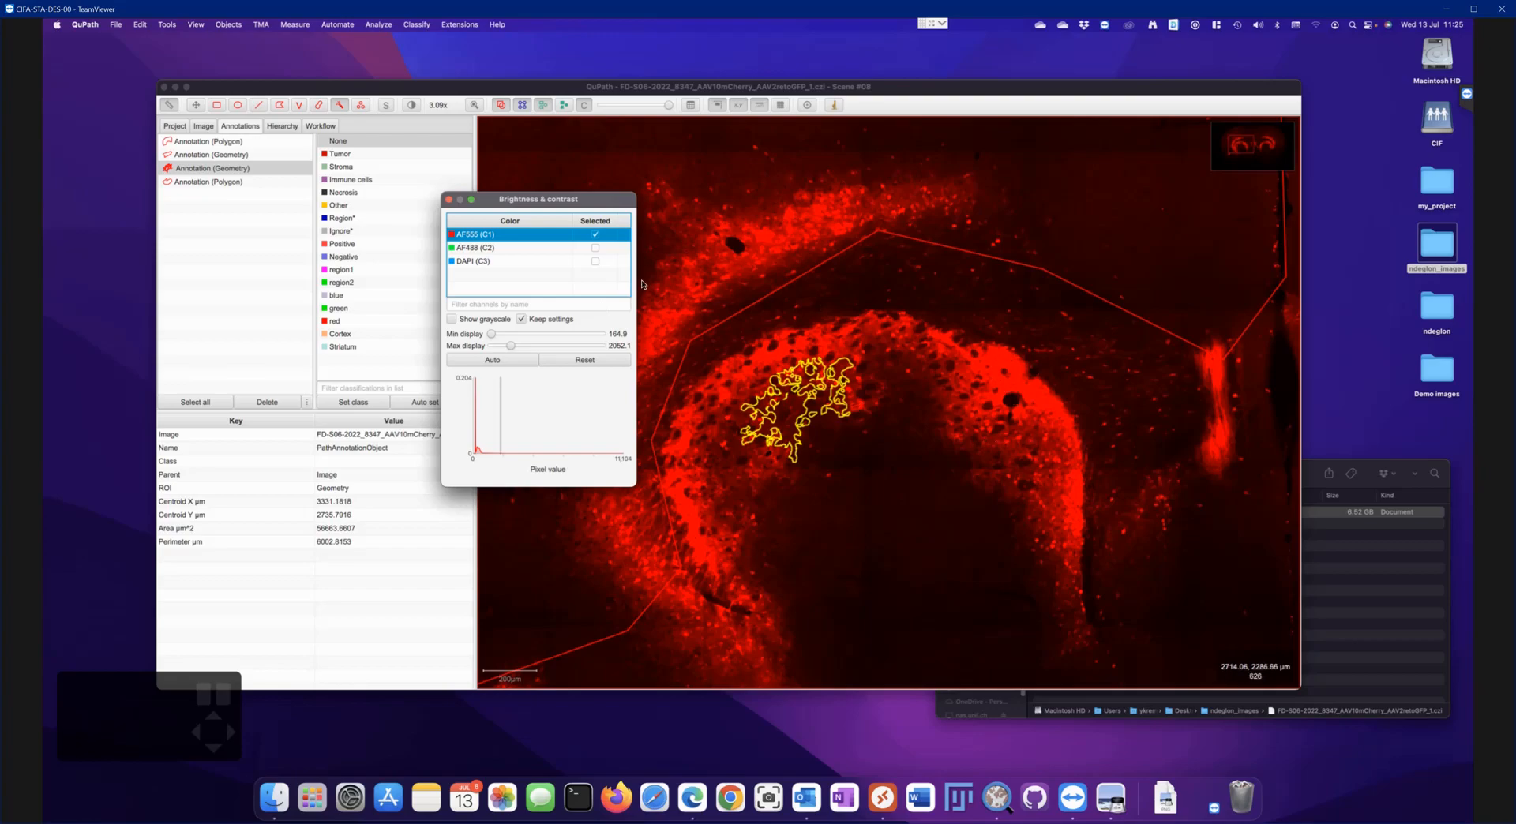
pyautogui.click(342, 105)
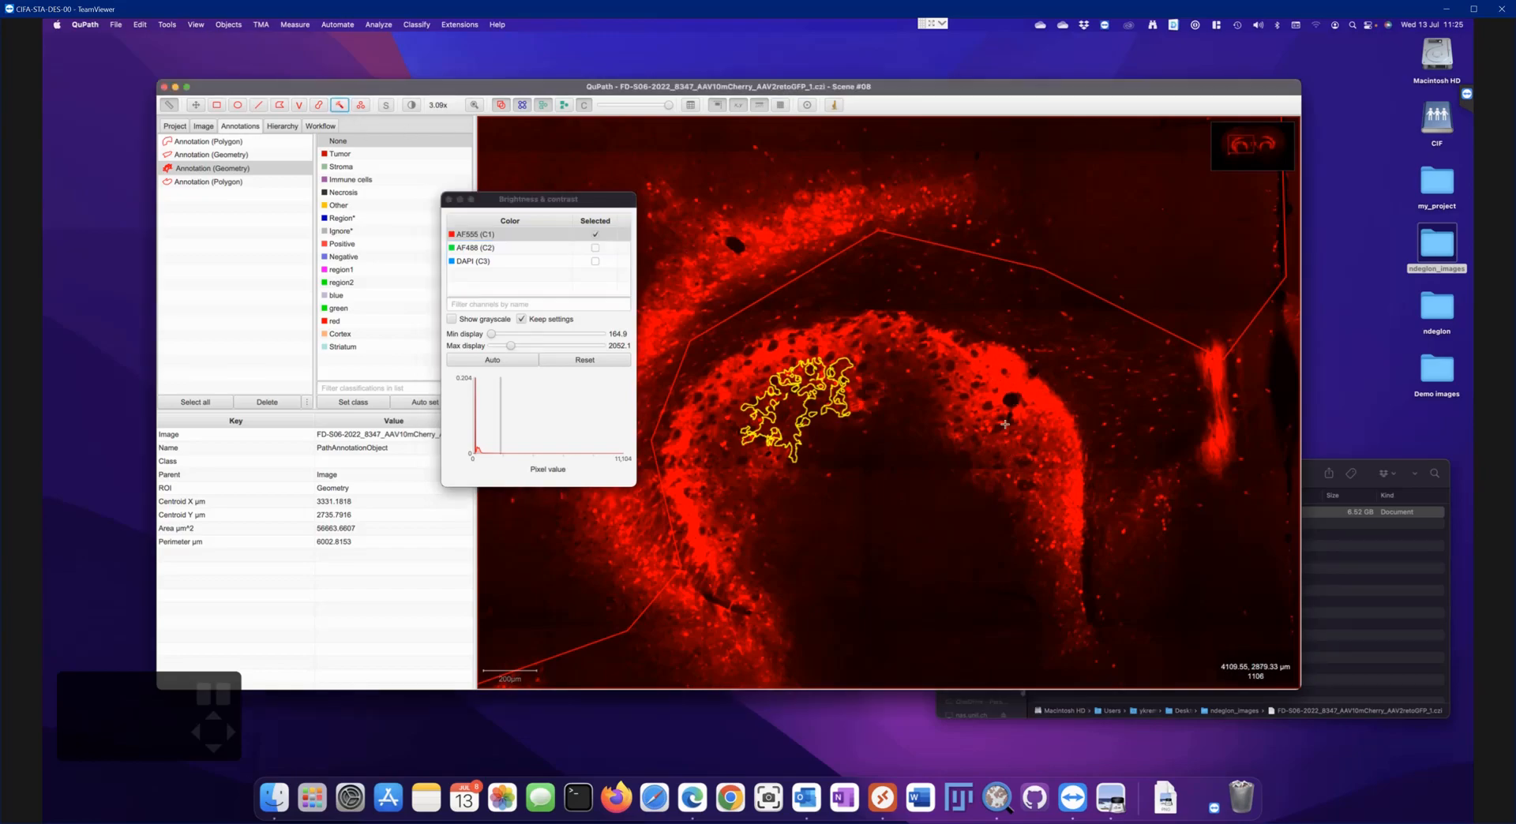
pyautogui.moveTo(983, 363)
pyautogui.mouseDown()
pyautogui.moveTo(1019, 505)
pyautogui.moveTo(1054, 458)
pyautogui.moveTo(1046, 387)
pyautogui.moveTo(1058, 535)
pyautogui.moveTo(1050, 461)
pyautogui.moveTo(908, 340)
pyautogui.moveTo(1062, 551)
pyautogui.mouseUp()
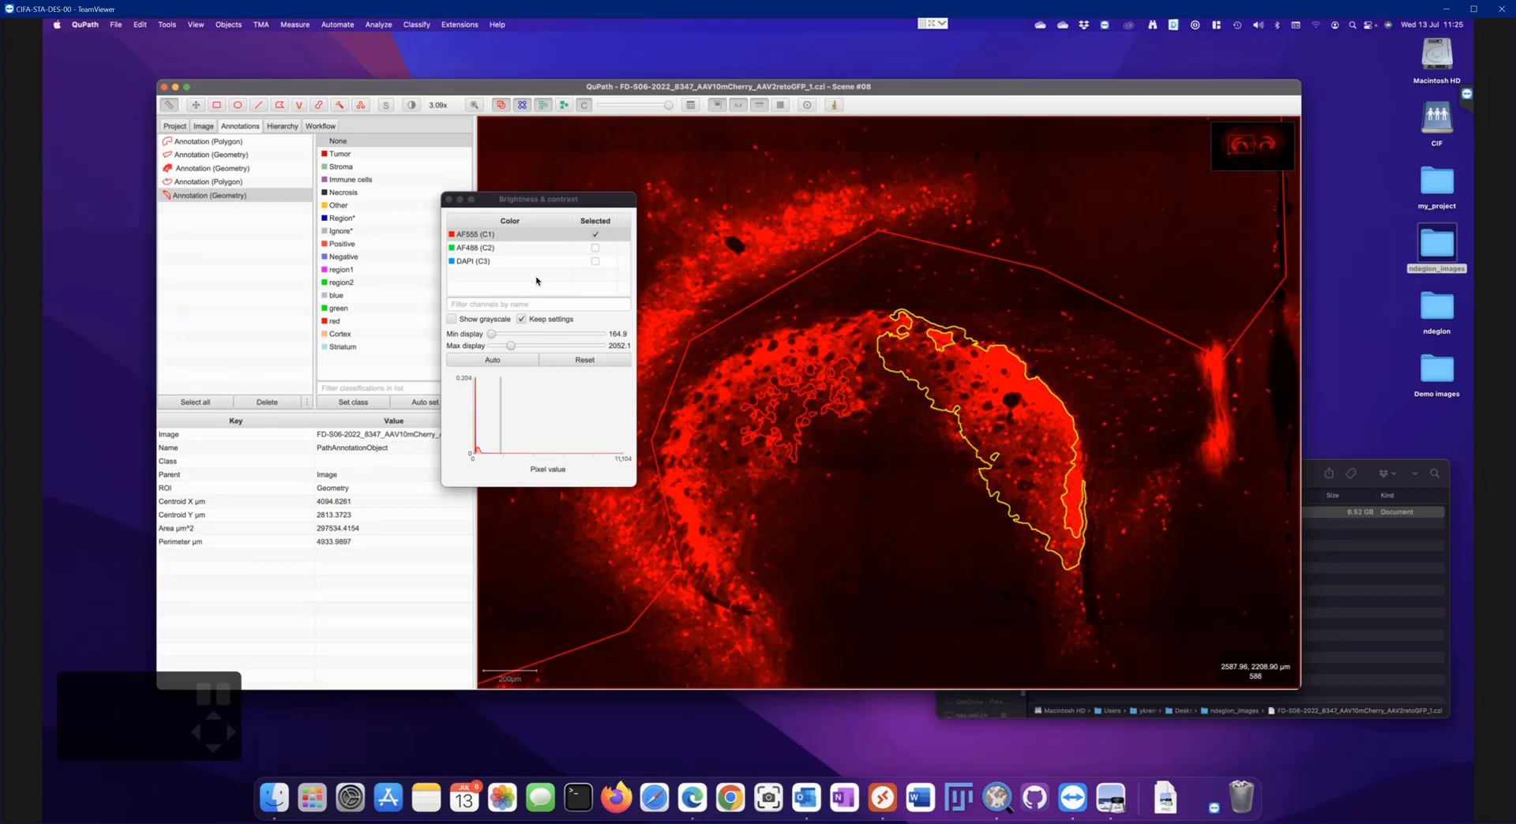
# Display the AF488 and DAPI channels again and close the Brightness & contrast settings
pyautogui.click(595, 247)
pyautogui.click(595, 261)
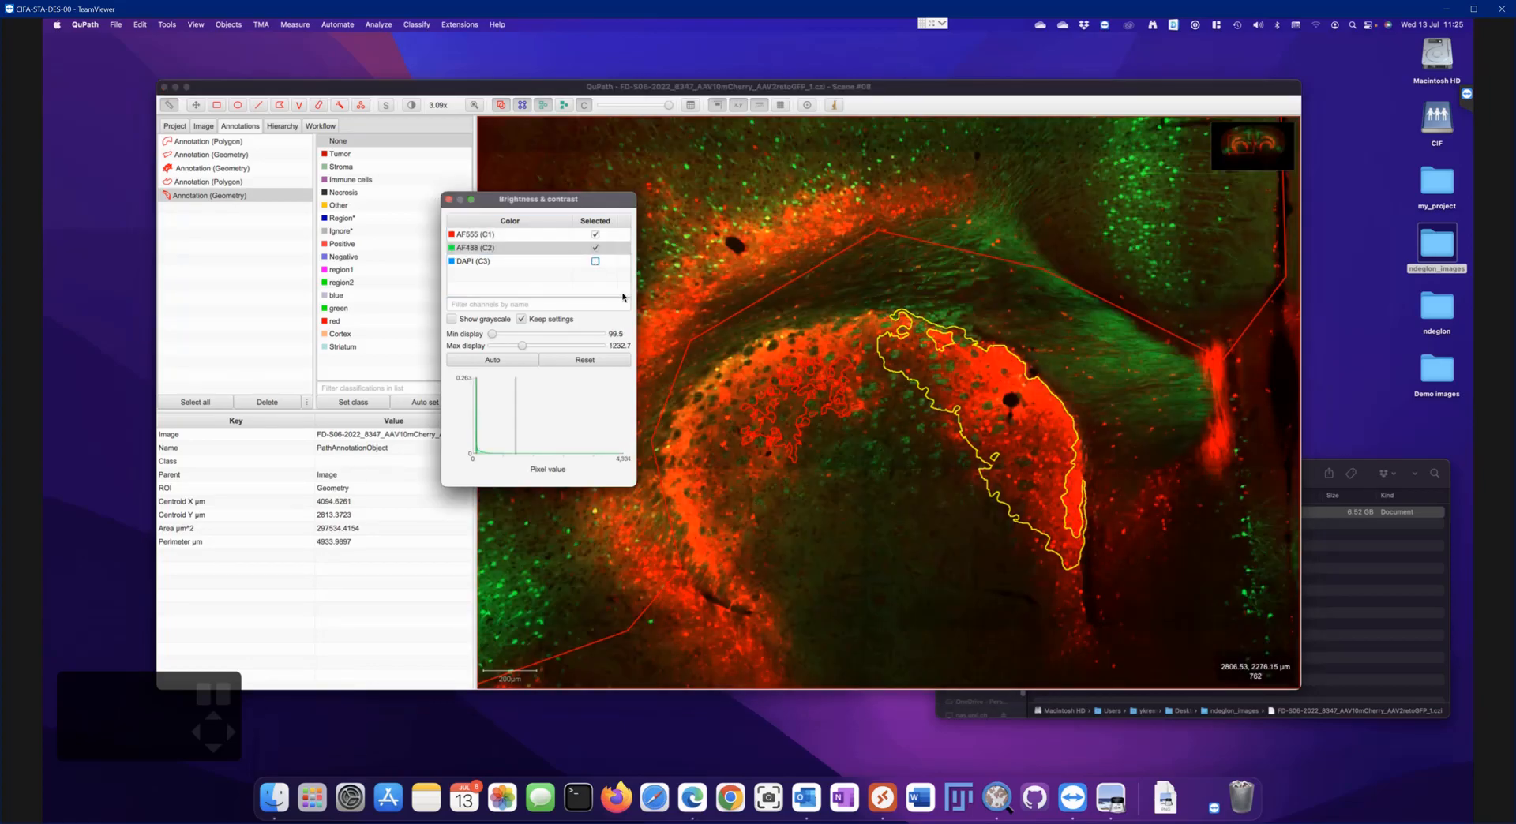
pyautogui.scroll(3, 905, 433)
pyautogui.scroll(-10, 906, 434)
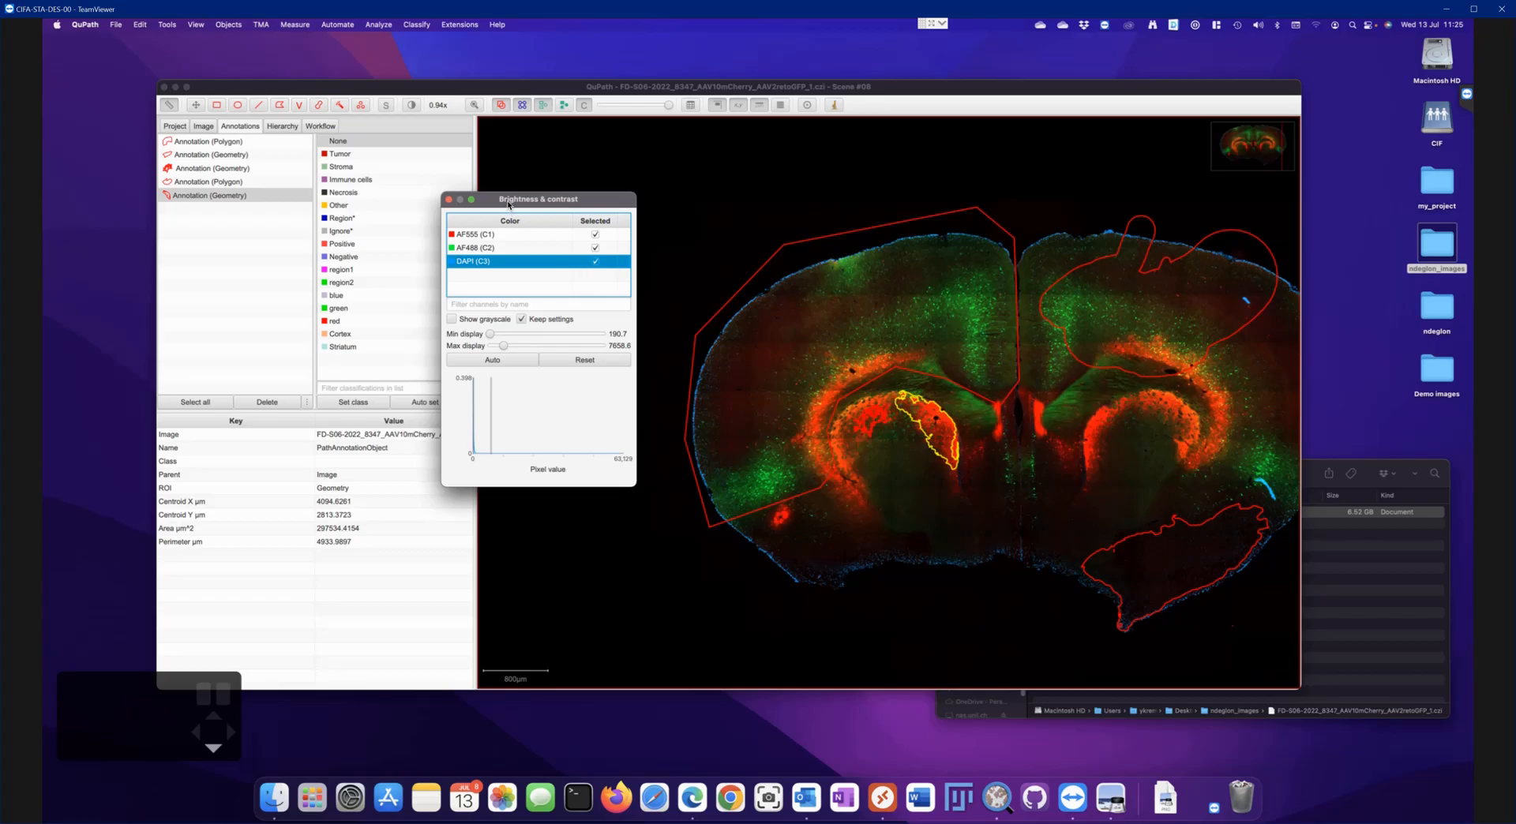
pyautogui.moveTo(509, 205); pyautogui.dragTo(400, 231)
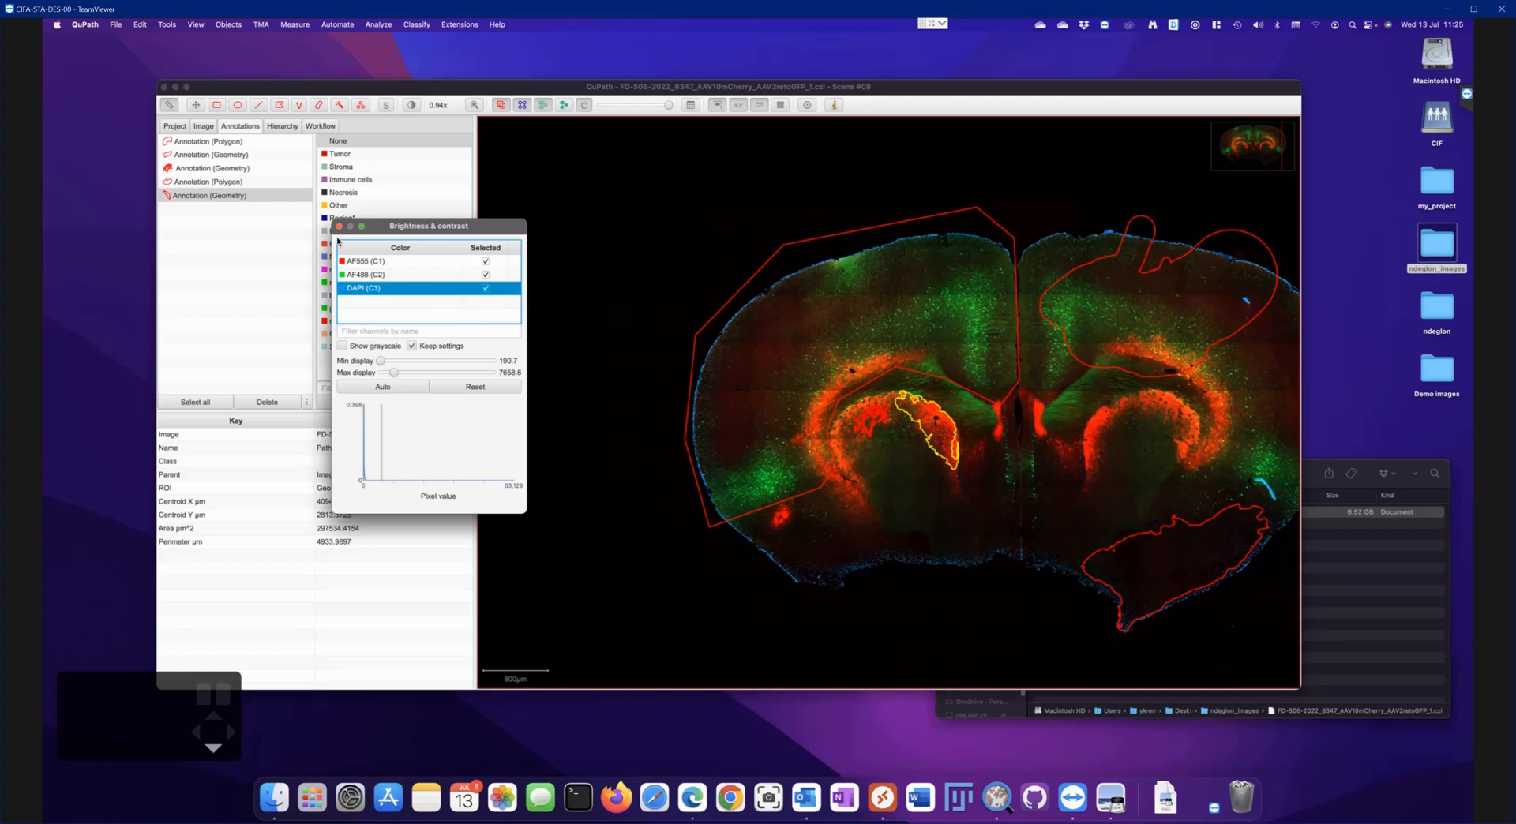
pyautogui.moveTo(431, 231); pyautogui.dragTo(557, 246)
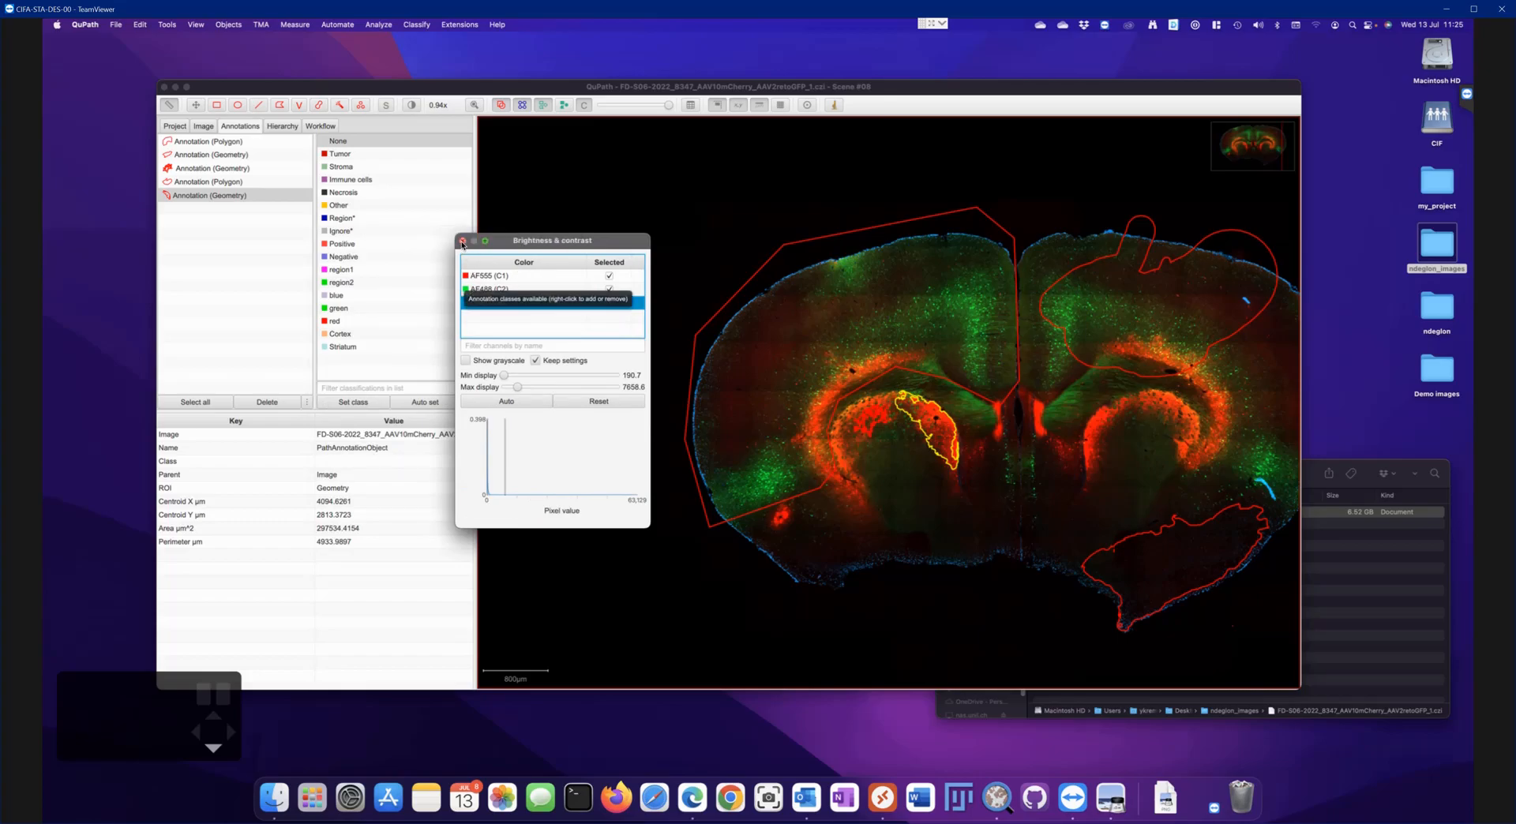
pyautogui.click(463, 241)
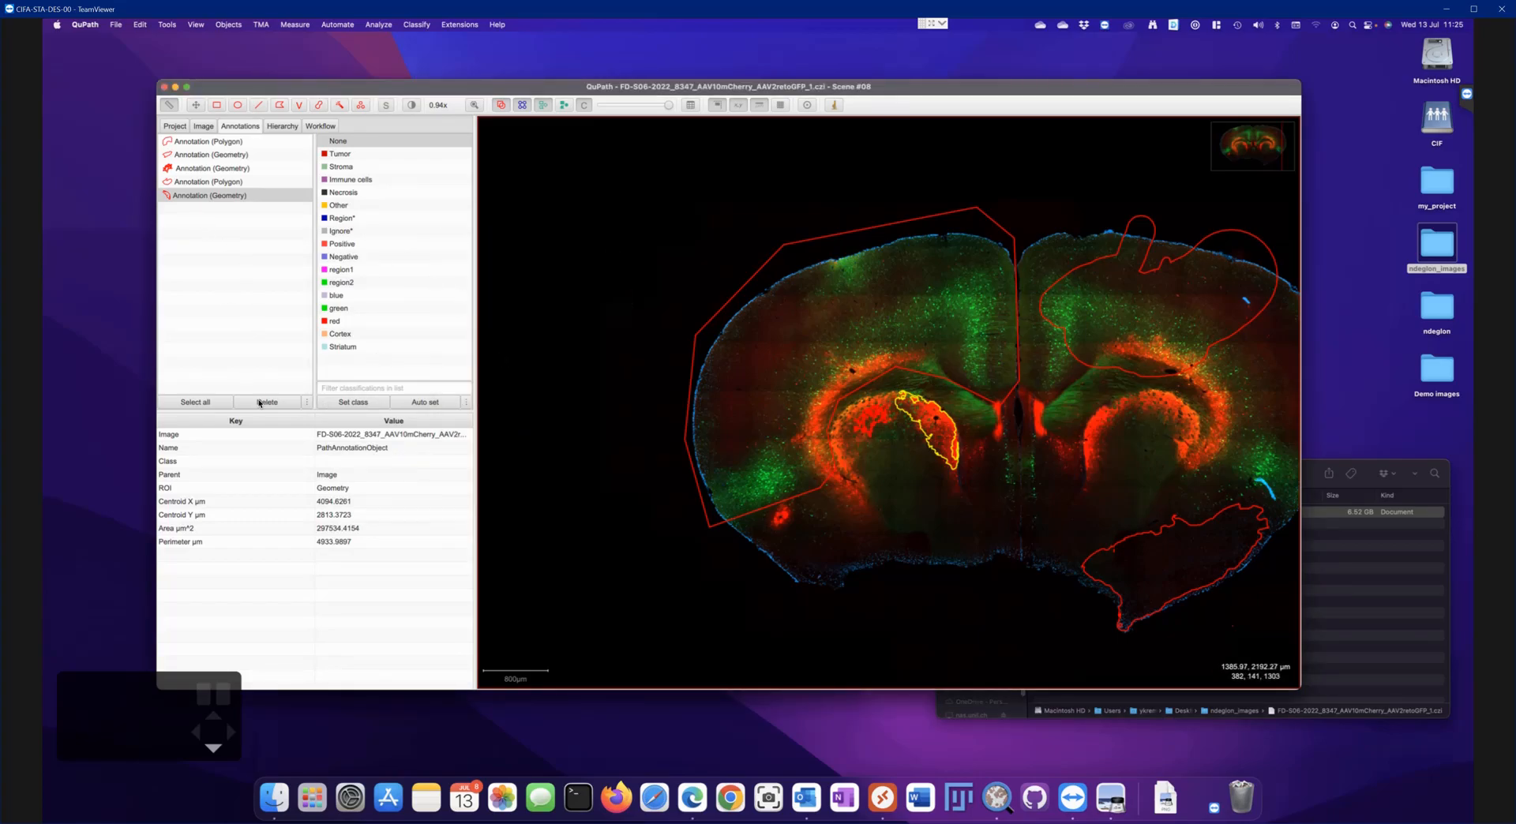
# Delete all annotations from the image
pyautogui.click(195, 402)
pyautogui.click(267, 402)
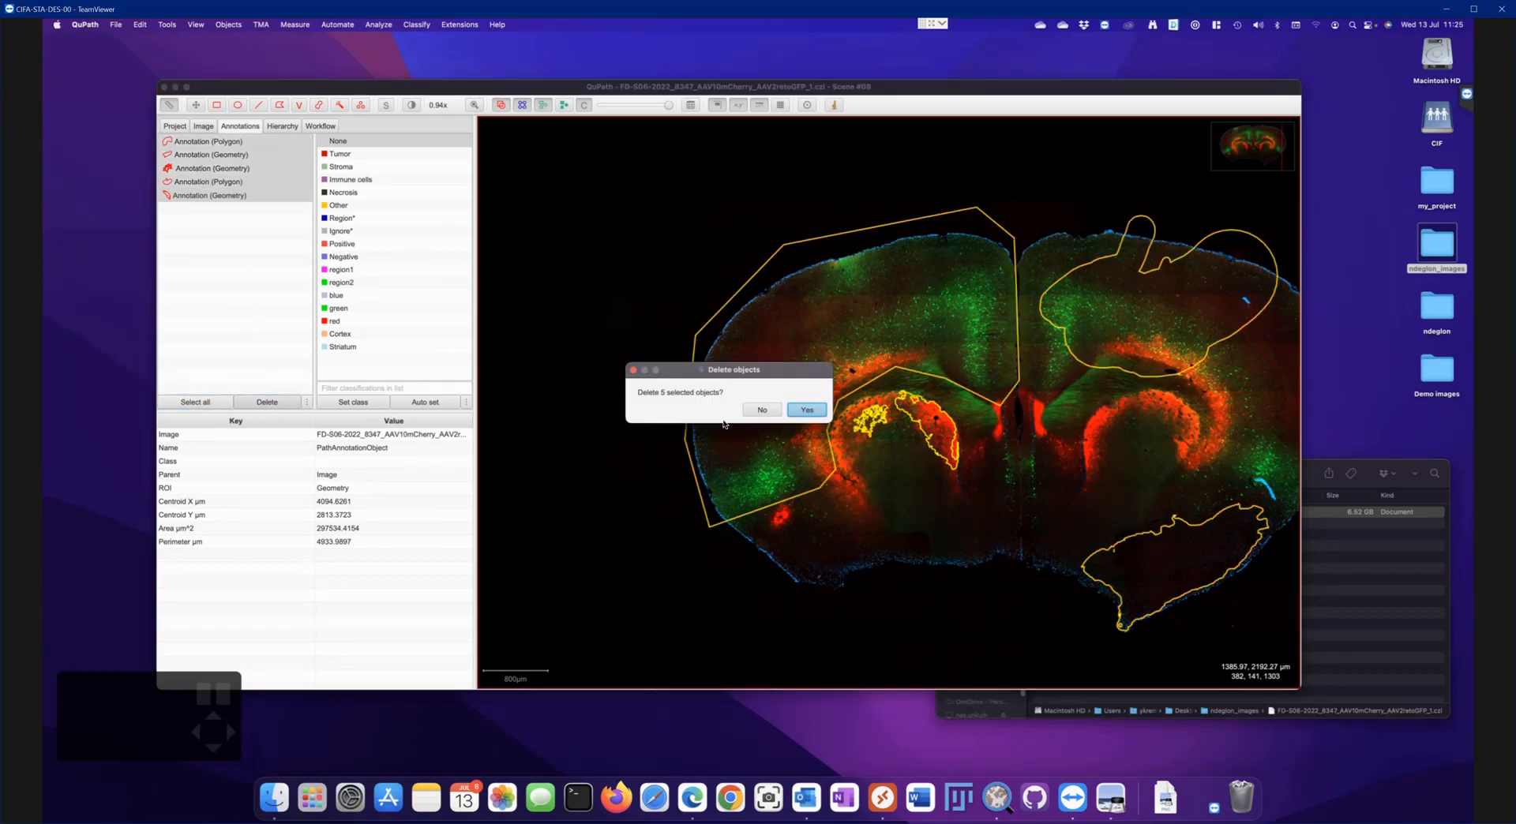
pyautogui.click(806, 410)
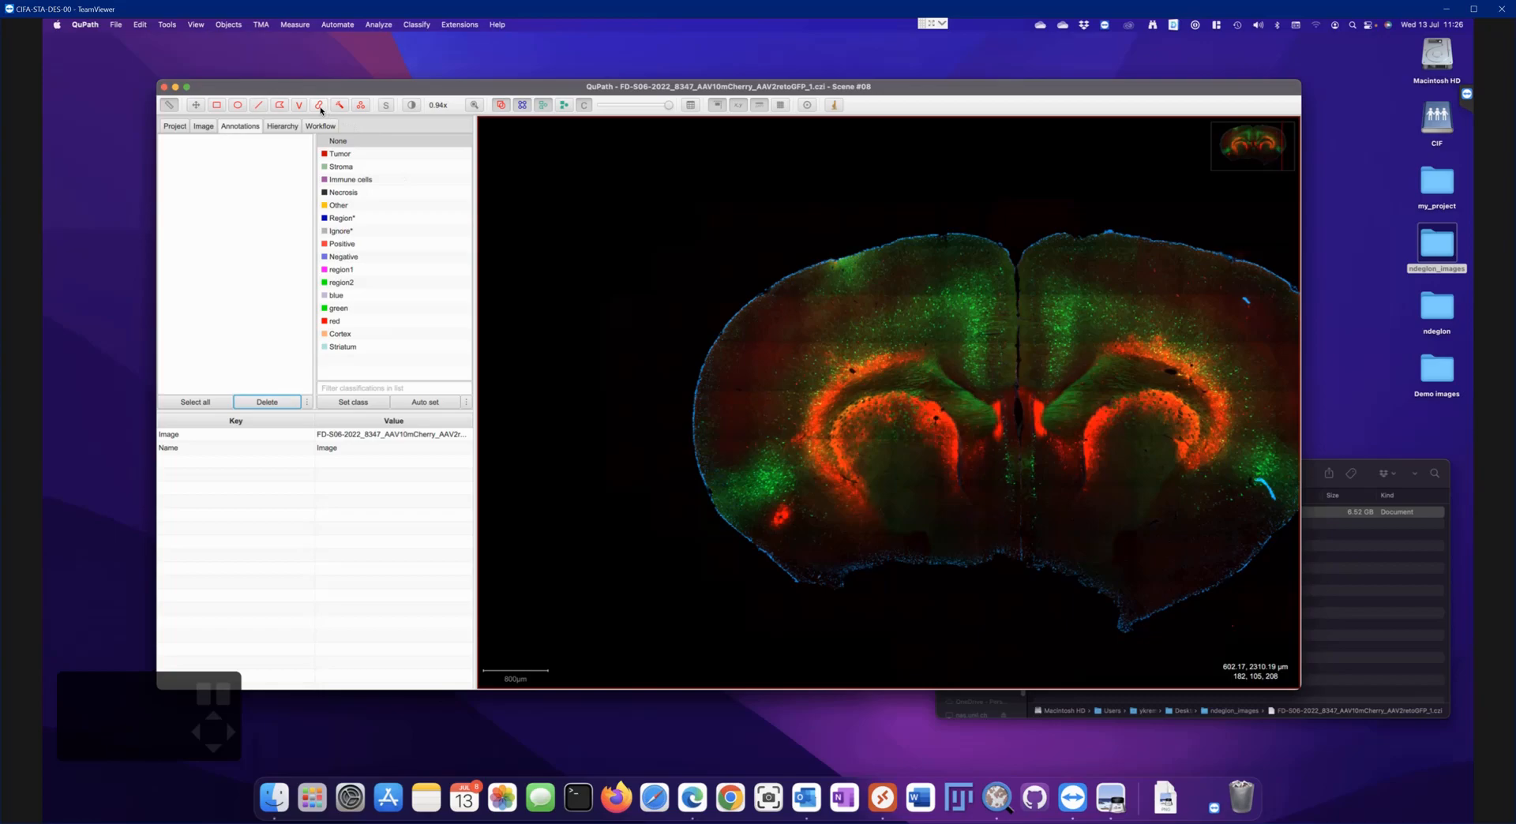
# Paint a Brush annotation over the whole left-hemisphere cortex, from the midline to the lateral edge, at about 0.28x magnification
pyautogui.click(280, 105)
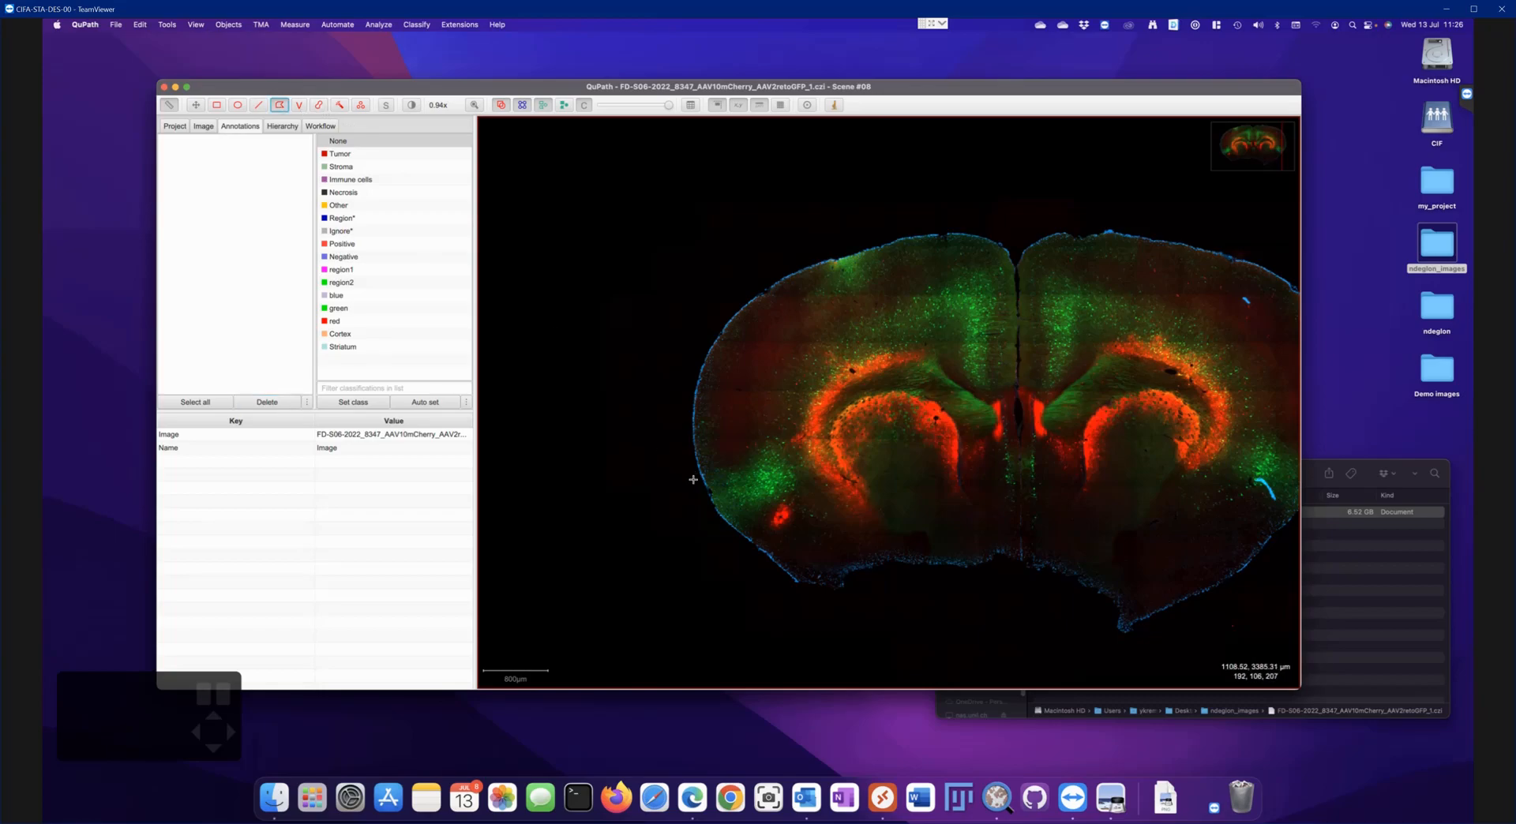
pyautogui.click(318, 105)
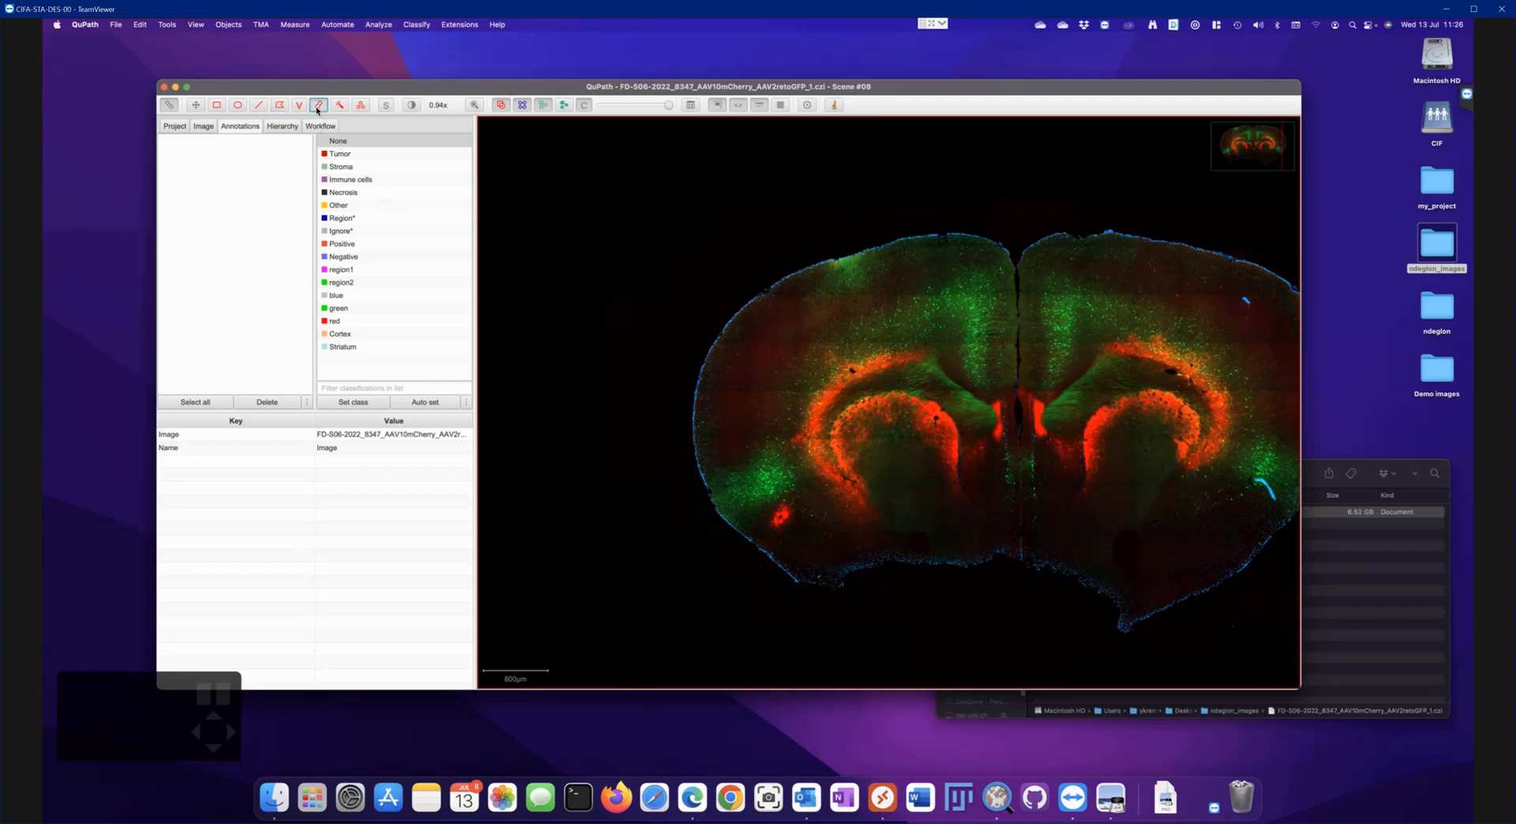
pyautogui.scroll(3, 941, 393)
pyautogui.scroll(-8, 908, 371)
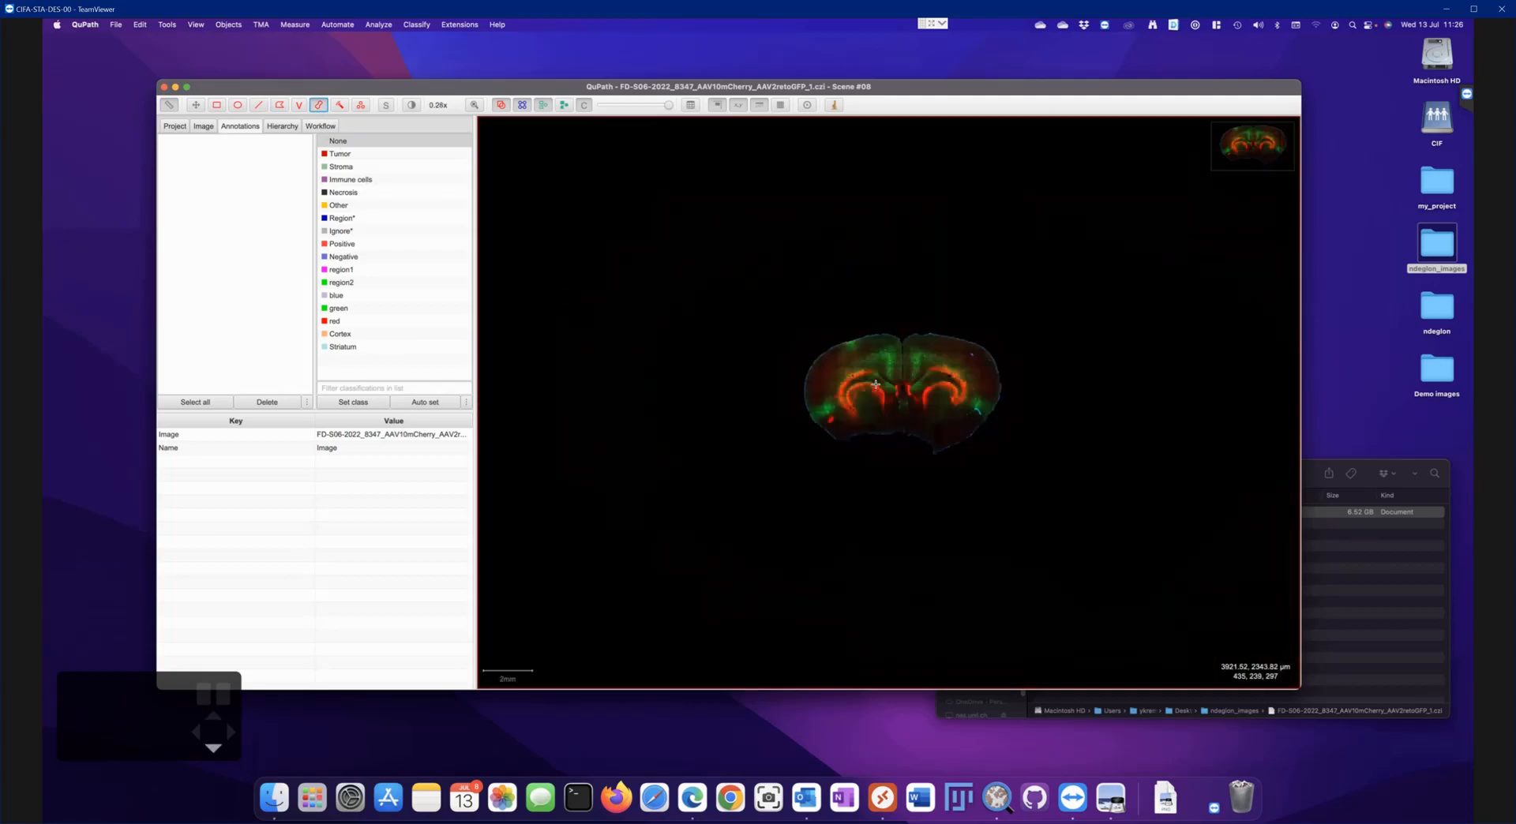
pyautogui.click(882, 350)
pyautogui.moveTo(882, 350)
pyautogui.mouseDown()
pyautogui.moveTo(837, 360)
pyautogui.moveTo(818, 405)
pyautogui.moveTo(843, 377)
pyautogui.moveTo(892, 368)
pyautogui.moveTo(896, 347)
pyautogui.moveTo(877, 331)
pyautogui.moveTo(807, 375)
pyautogui.moveTo(799, 396)
pyautogui.moveTo(858, 356)
pyautogui.moveTo(818, 408)
pyautogui.mouseUp()
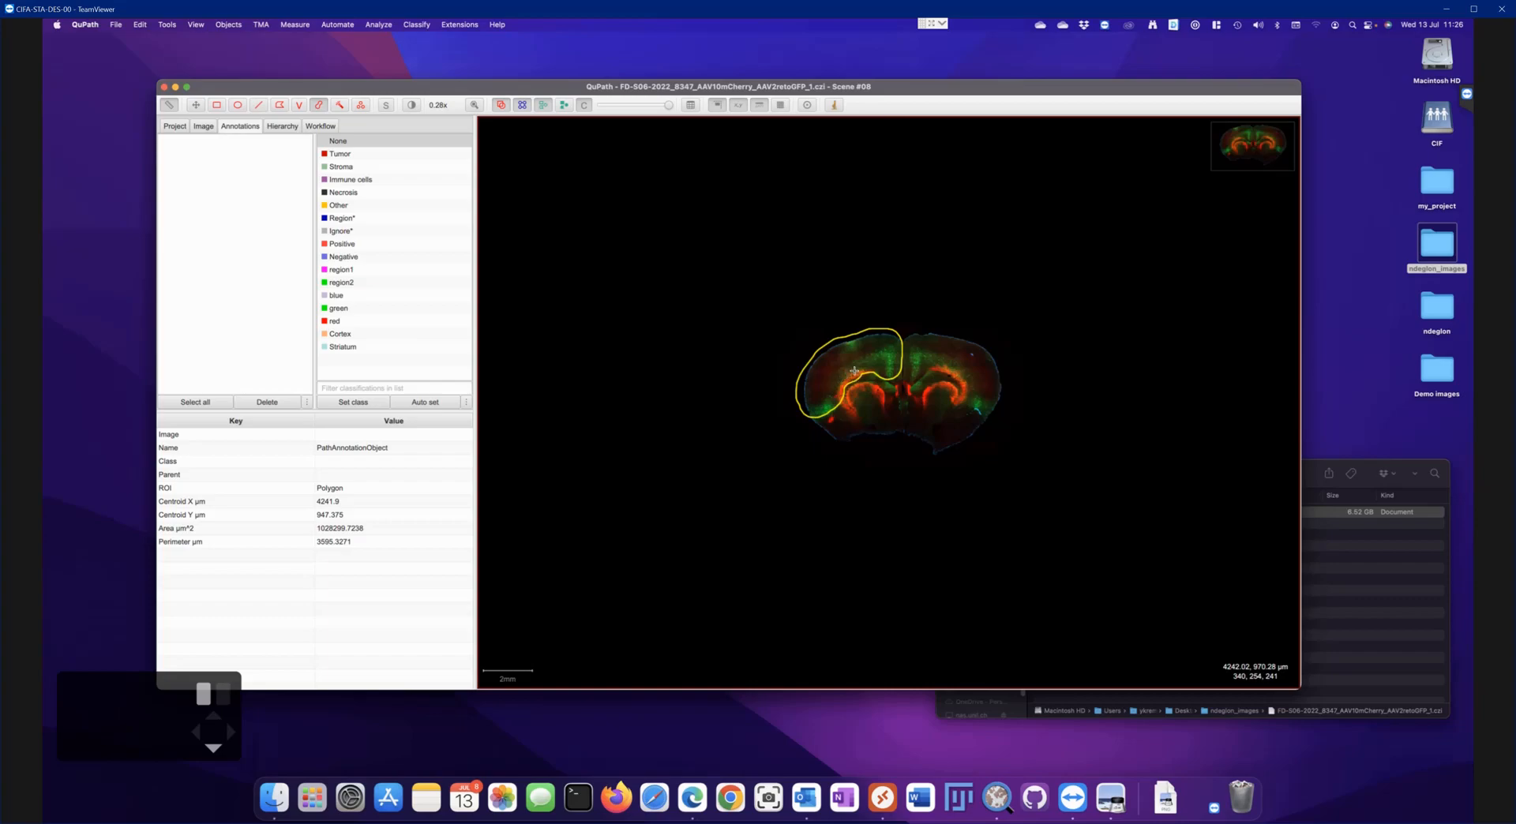
pyautogui.moveTo(890, 360); pyautogui.dragTo(900, 339)
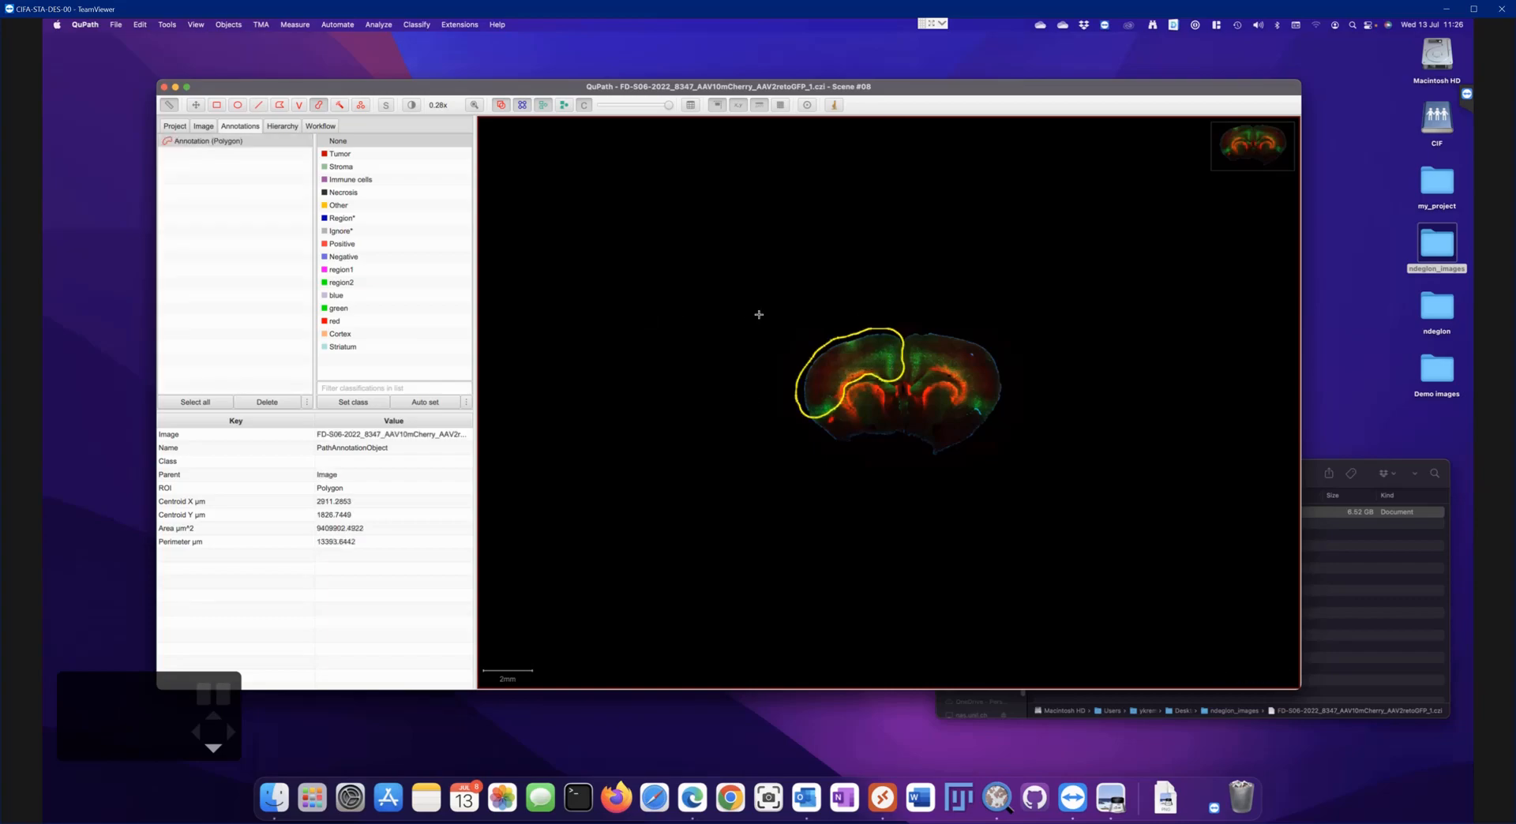
# Subtract the empty background outside the tissue from the cortex annotation's outer edge with the Wand tool at about 0.94x magnification
pyautogui.scroll(10, 886, 361)
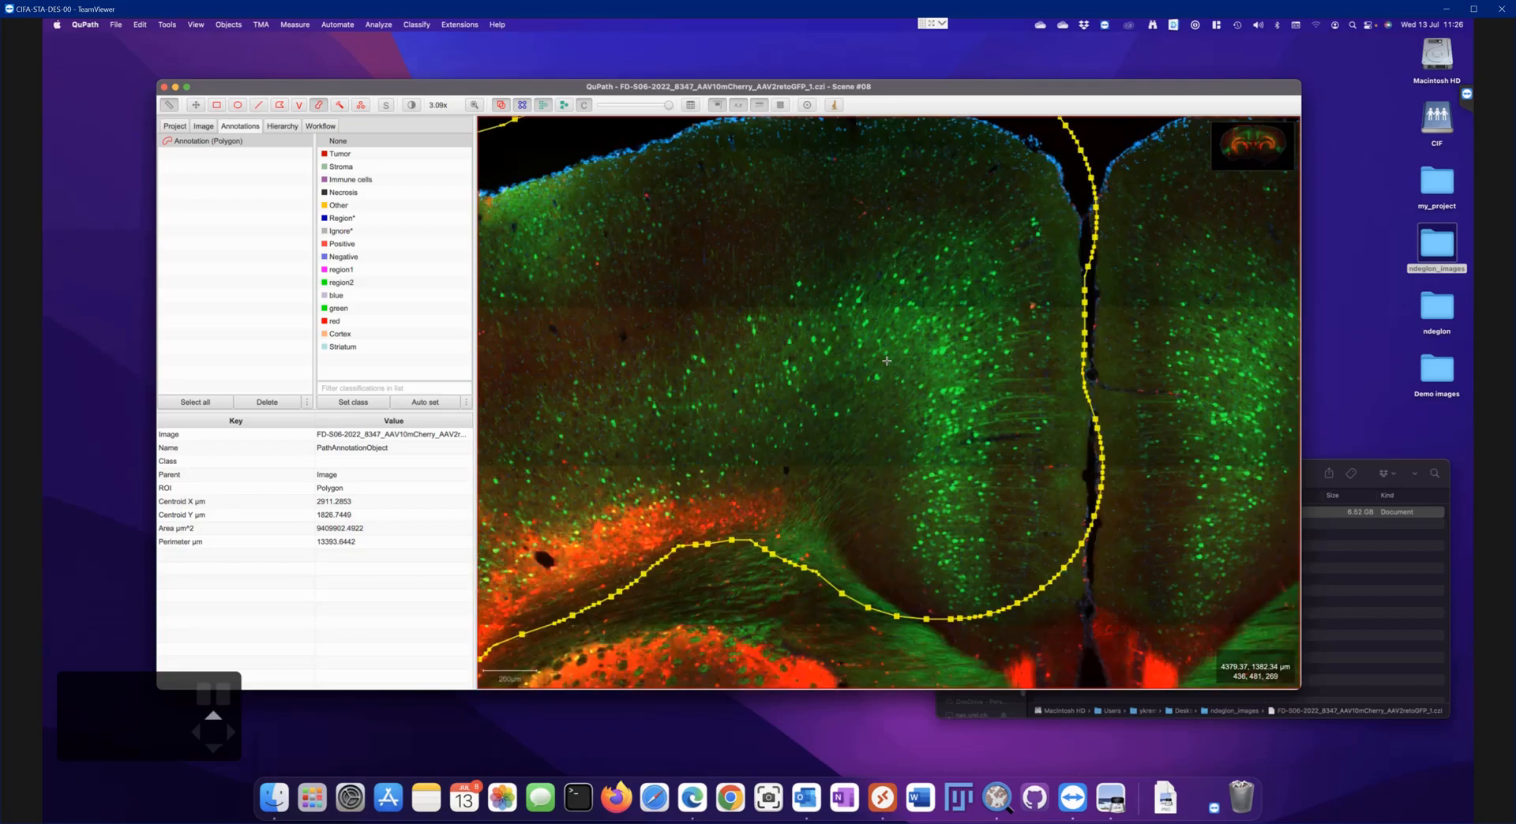
pyautogui.press('w')
pyautogui.scroll(-5, 919, 322)
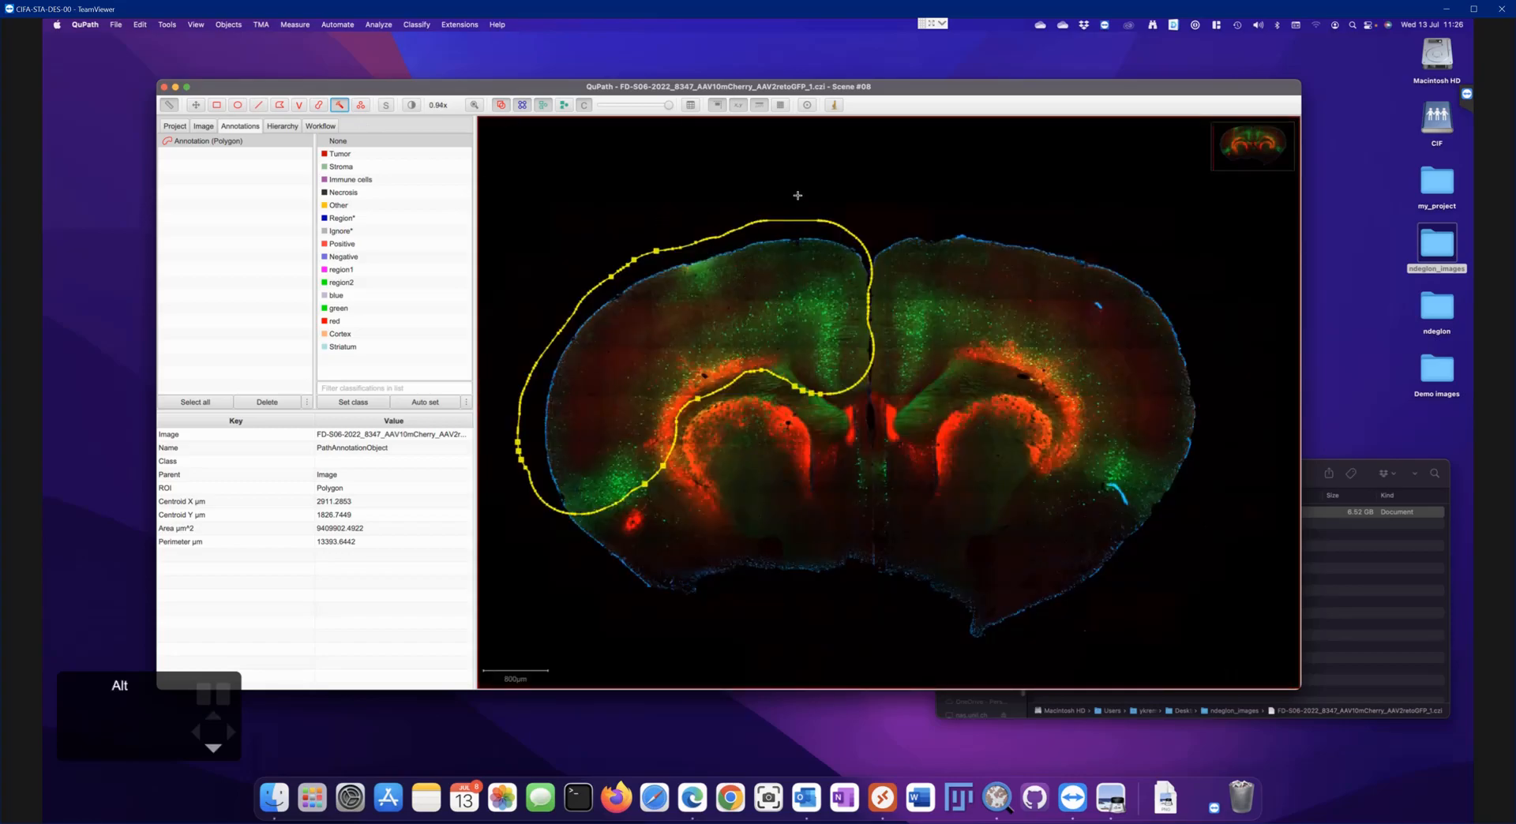
pyautogui.moveTo(873, 217)
pyautogui.mouseDown()
pyautogui.moveTo(706, 237)
pyautogui.moveTo(578, 304)
pyautogui.moveTo(536, 374)
pyautogui.moveTo(548, 504)
pyautogui.mouseUp()
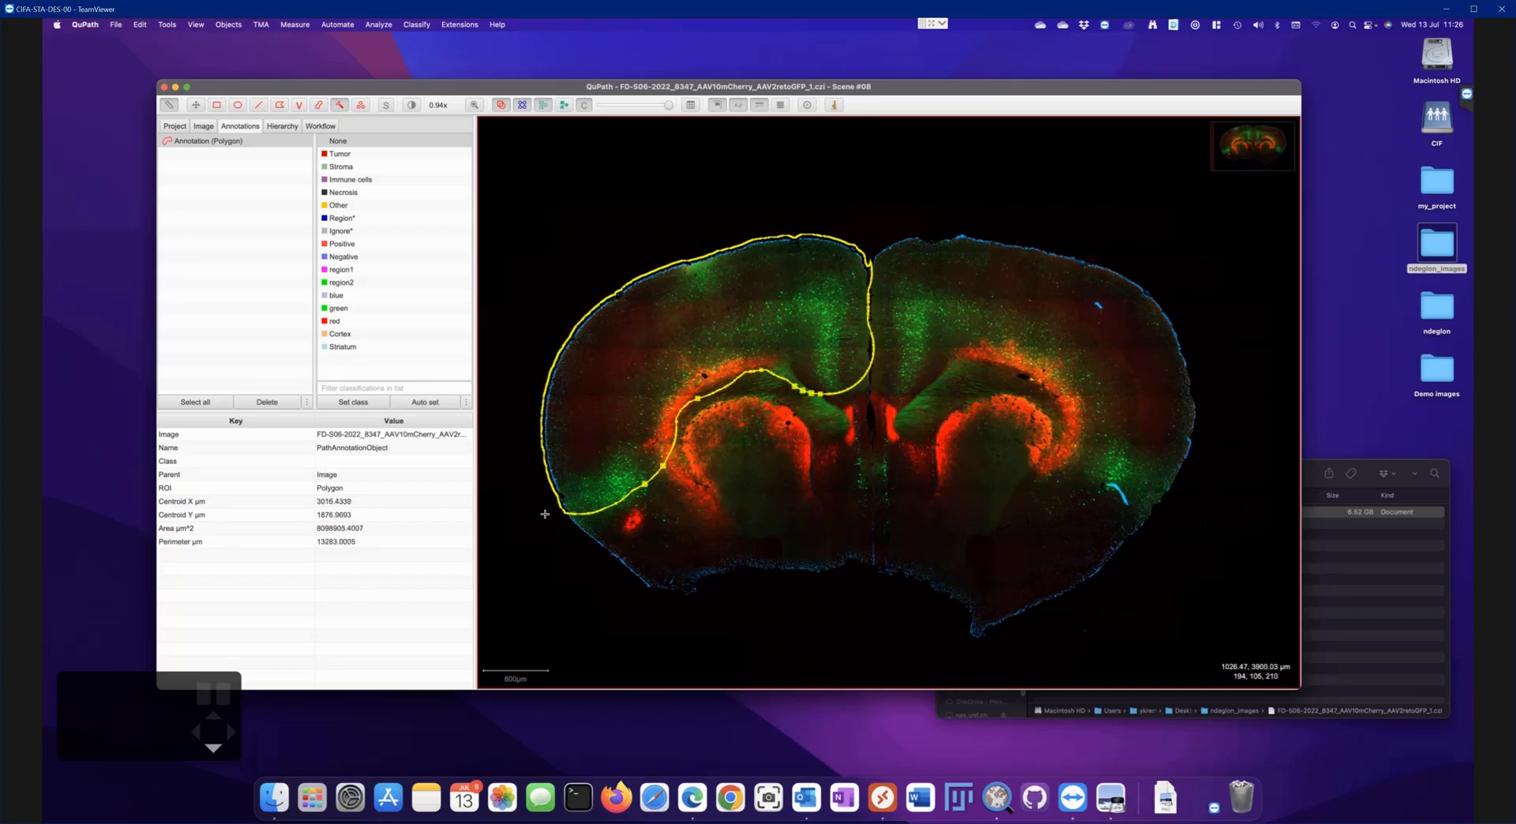
# Hide the AF555 and DAPI channels so only AF488 is displayed, and close the Brightness & contrast settings
pyautogui.click(412, 105)
pyautogui.click(814, 251)
pyautogui.click(814, 225)
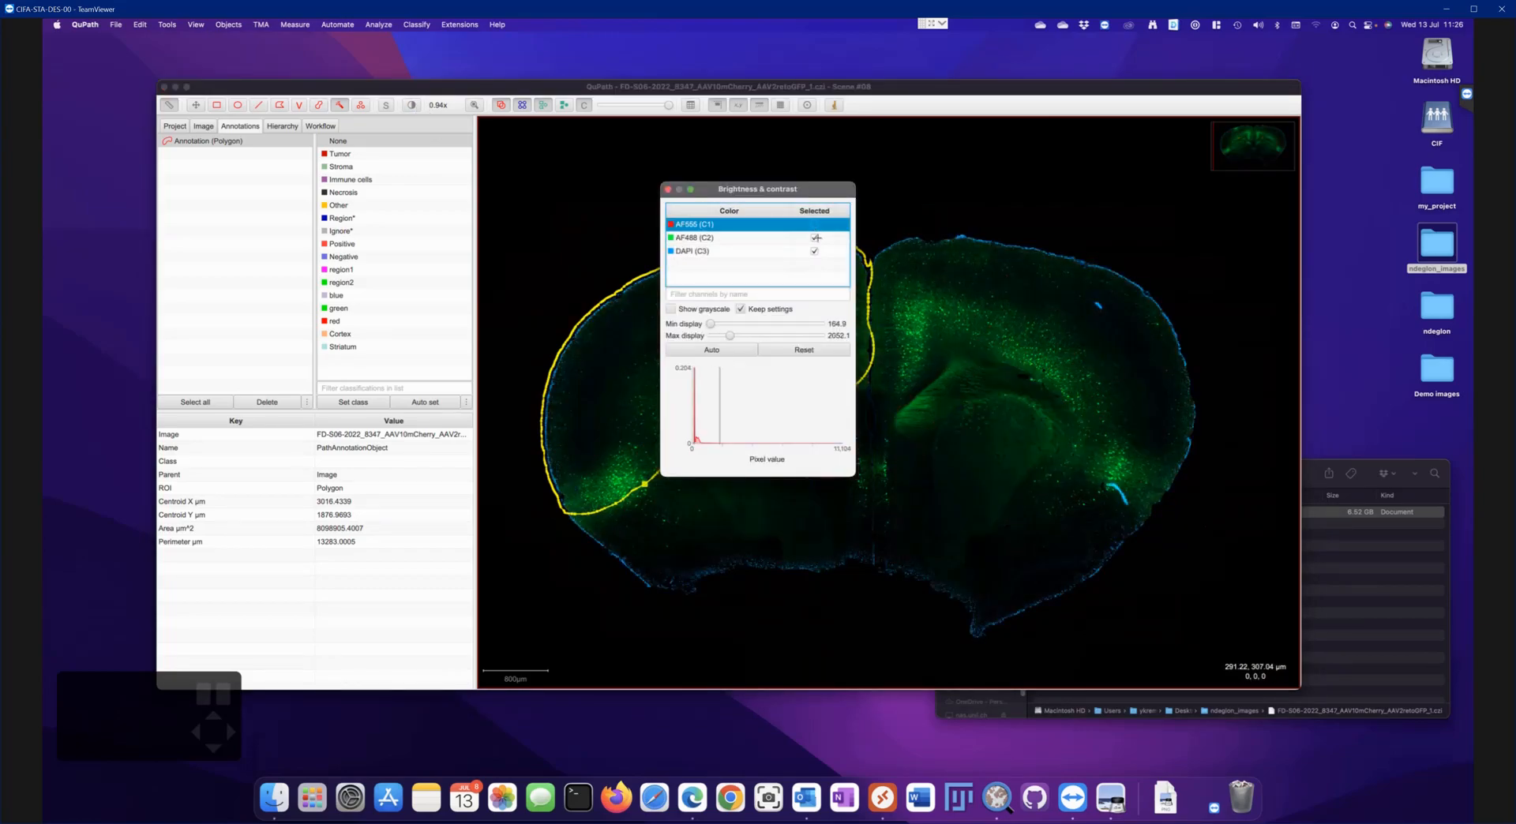
pyautogui.click(814, 251)
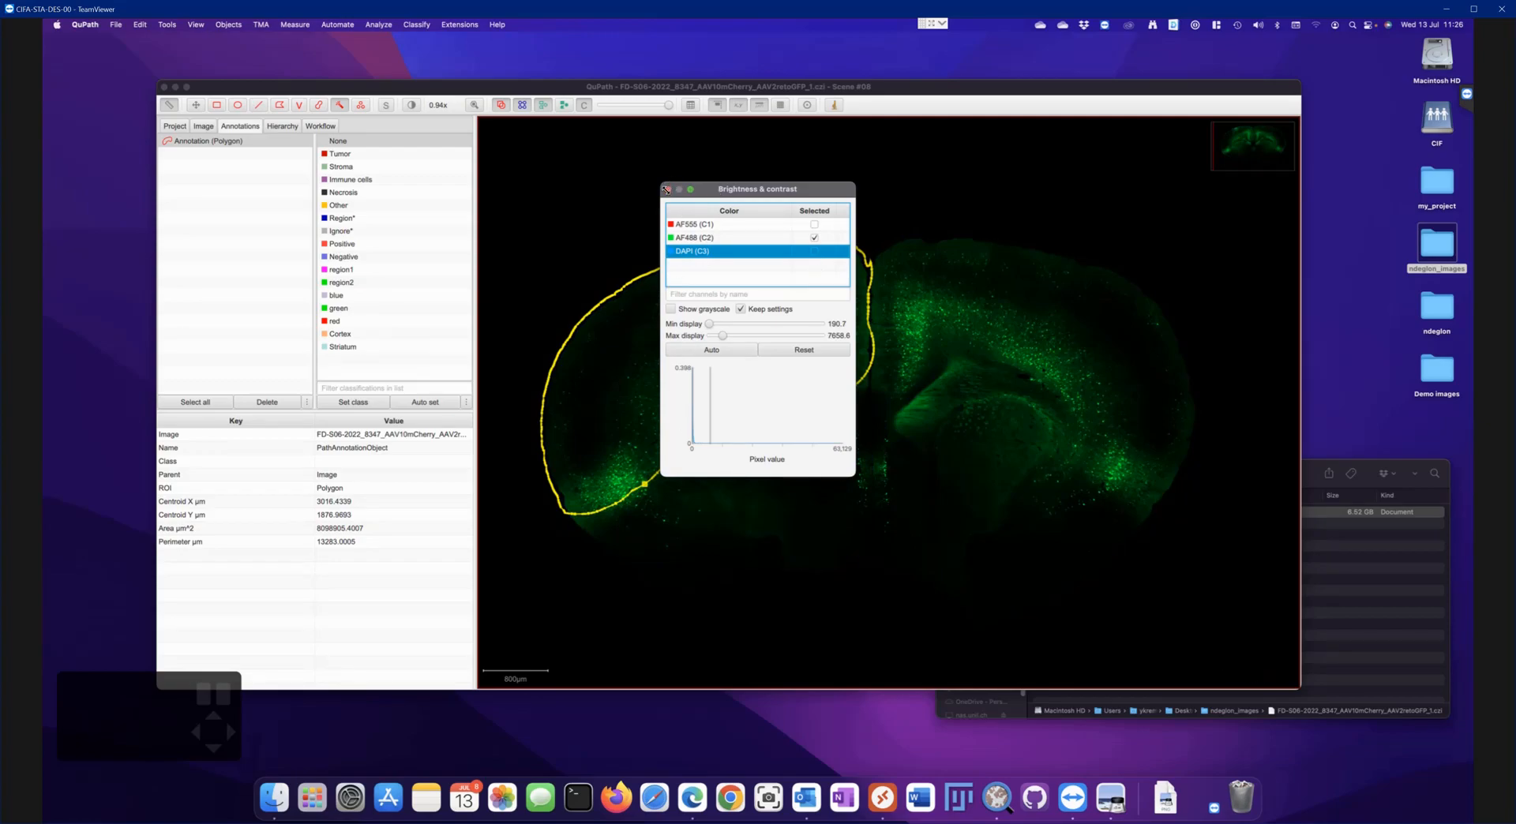
pyautogui.click(668, 189)
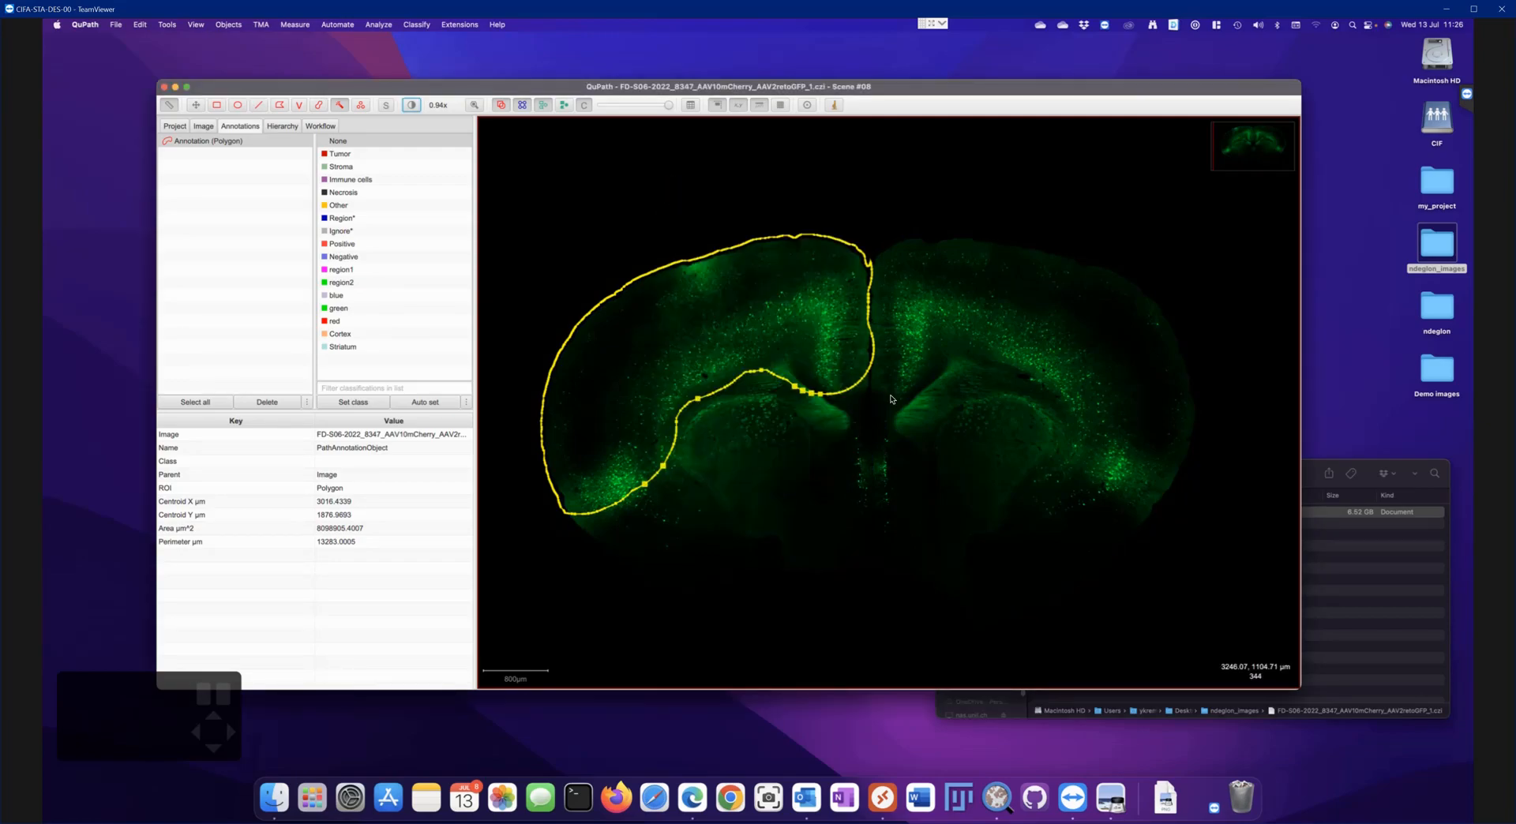
# Trim the cortex annotation's medial edge back from the midline fissure with the Wand tool at about 3x magnification
pyautogui.scroll(-3, 886, 318)
pyautogui.scroll(8, 922, 312)
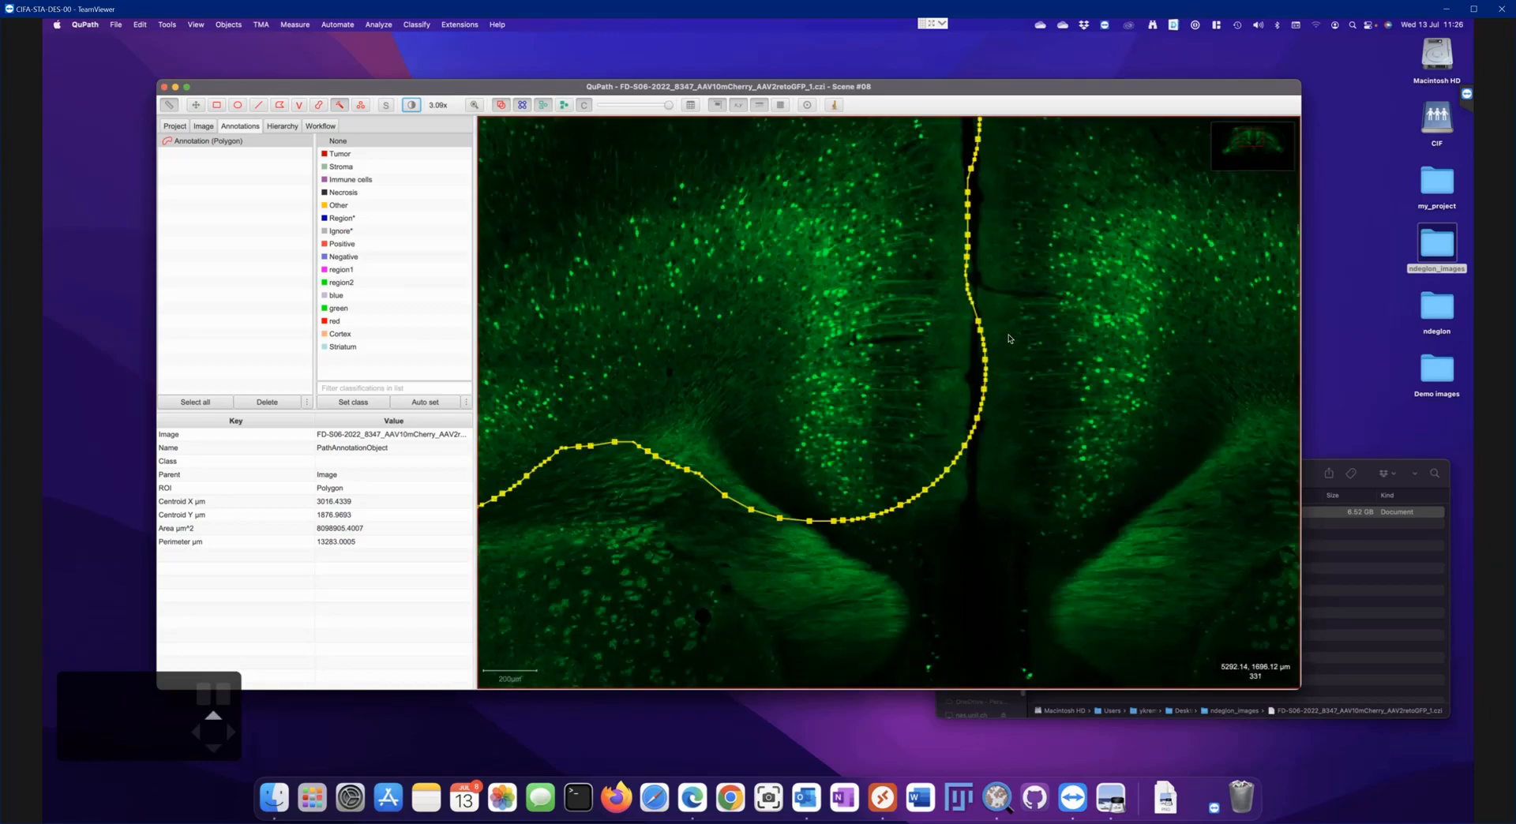
pyautogui.moveTo(997, 361)
pyautogui.mouseDown()
pyautogui.moveTo(988, 385)
pyautogui.moveTo(980, 239)
pyautogui.moveTo(979, 332)
pyautogui.mouseUp()
pyautogui.scroll(5, 981, 288)
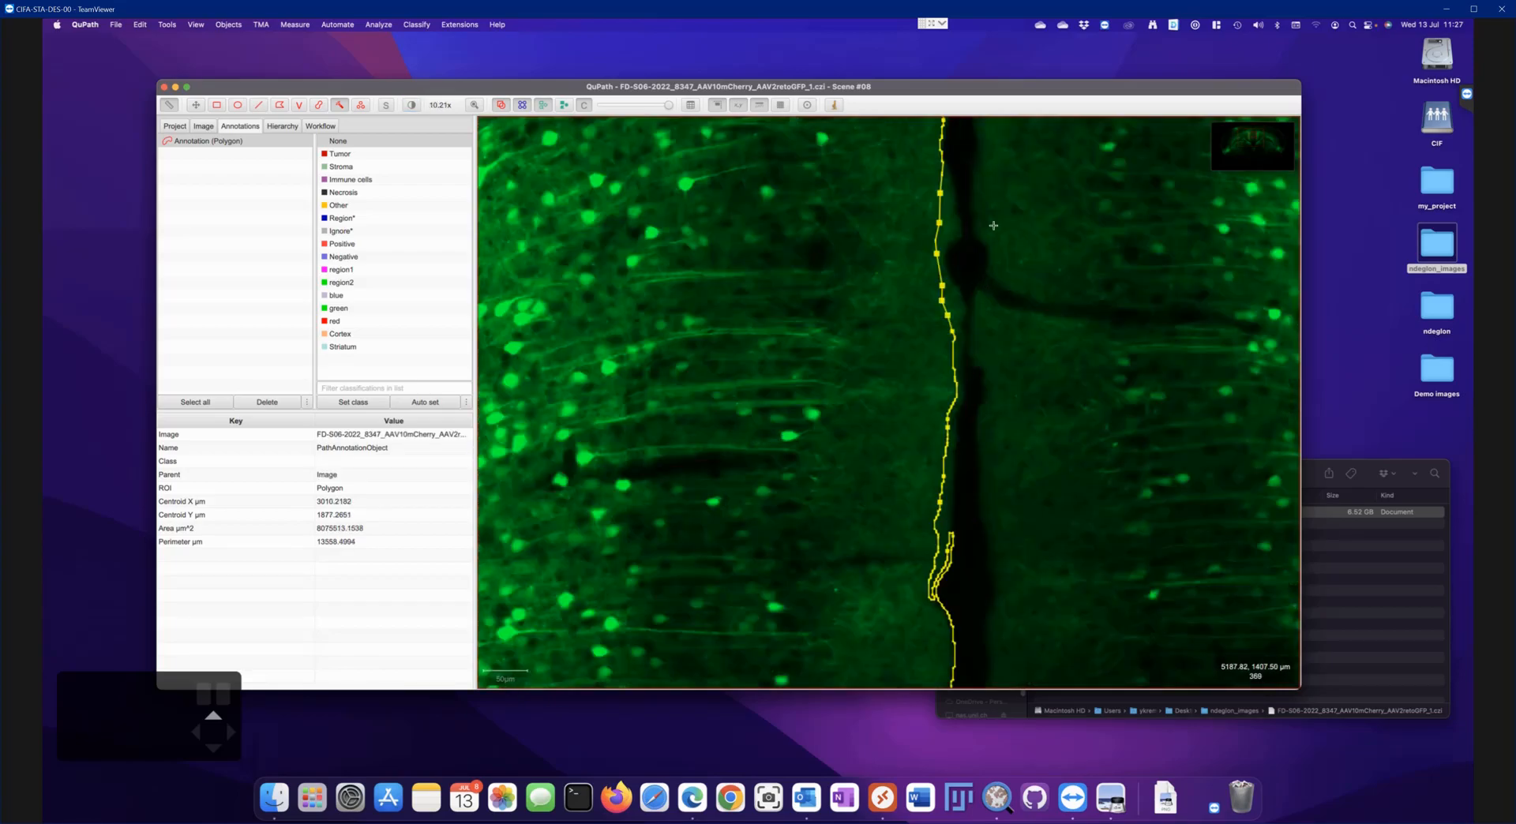
# Rework the cortex annotation's upper medial corner with short Wand strokes at about 0.28x magnification
pyautogui.scroll(-10, 987, 237)
pyautogui.moveTo(1022, 169)
pyautogui.mouseDown()
pyautogui.moveTo(1007, 186)
pyautogui.moveTo(996, 164)
pyautogui.mouseUp()
pyautogui.moveTo(943, 225); pyautogui.dragTo(960, 176)
pyautogui.moveTo(966, 236); pyautogui.dragTo(969, 234)
pyautogui.moveTo(1029, 167)
pyautogui.mouseDown()
pyautogui.moveTo(1016, 183)
pyautogui.moveTo(995, 169)
pyautogui.mouseUp()
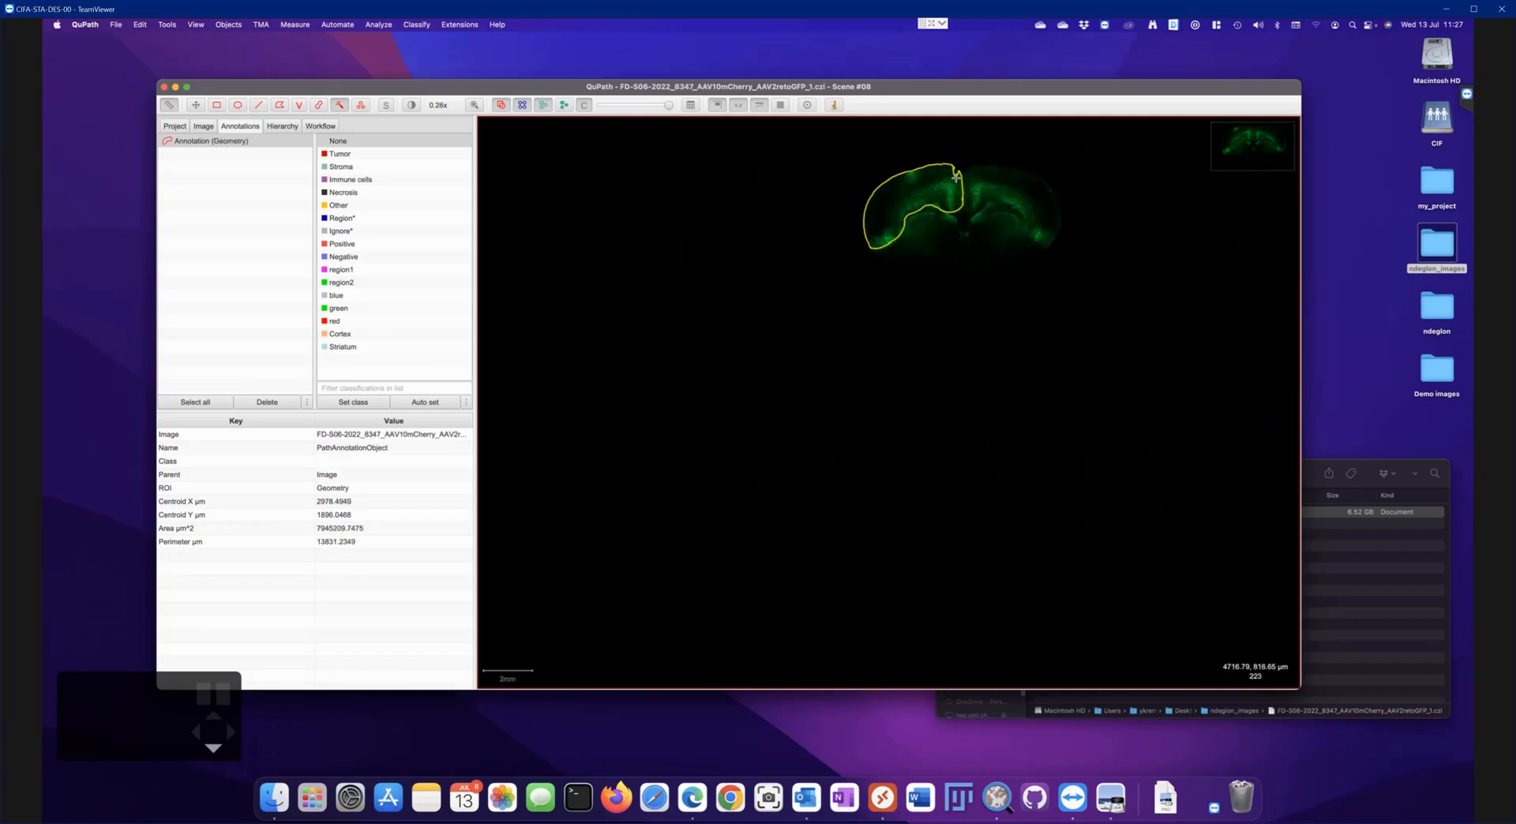
# Fill the notch in the cortex annotation's upper medial corner and refine its edge along the midline with the Wand tool
pyautogui.scroll(5, 955, 178)
pyautogui.moveTo(973, 226)
pyautogui.mouseDown()
pyautogui.moveTo(969, 136)
pyautogui.moveTo(1012, 175)
pyautogui.mouseUp()
pyautogui.moveTo(1021, 259)
pyautogui.mouseDown()
pyautogui.moveTo(1040, 399)
pyautogui.moveTo(1029, 295)
pyautogui.mouseUp()
pyautogui.scroll(10, 866, 433)
pyautogui.scroll(-15, 824, 420)
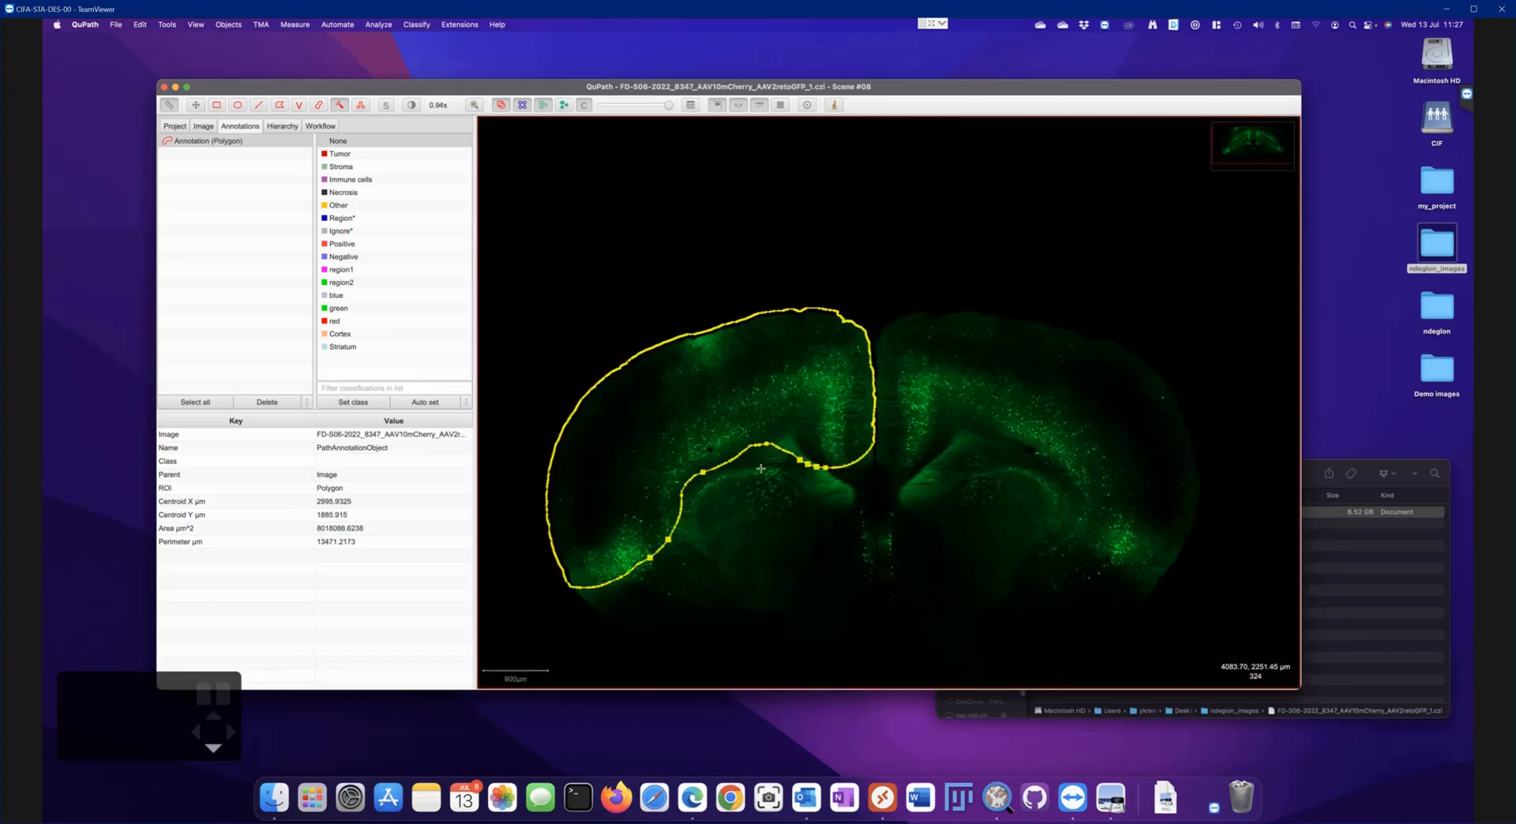
pyautogui.scroll(5, 747, 411)
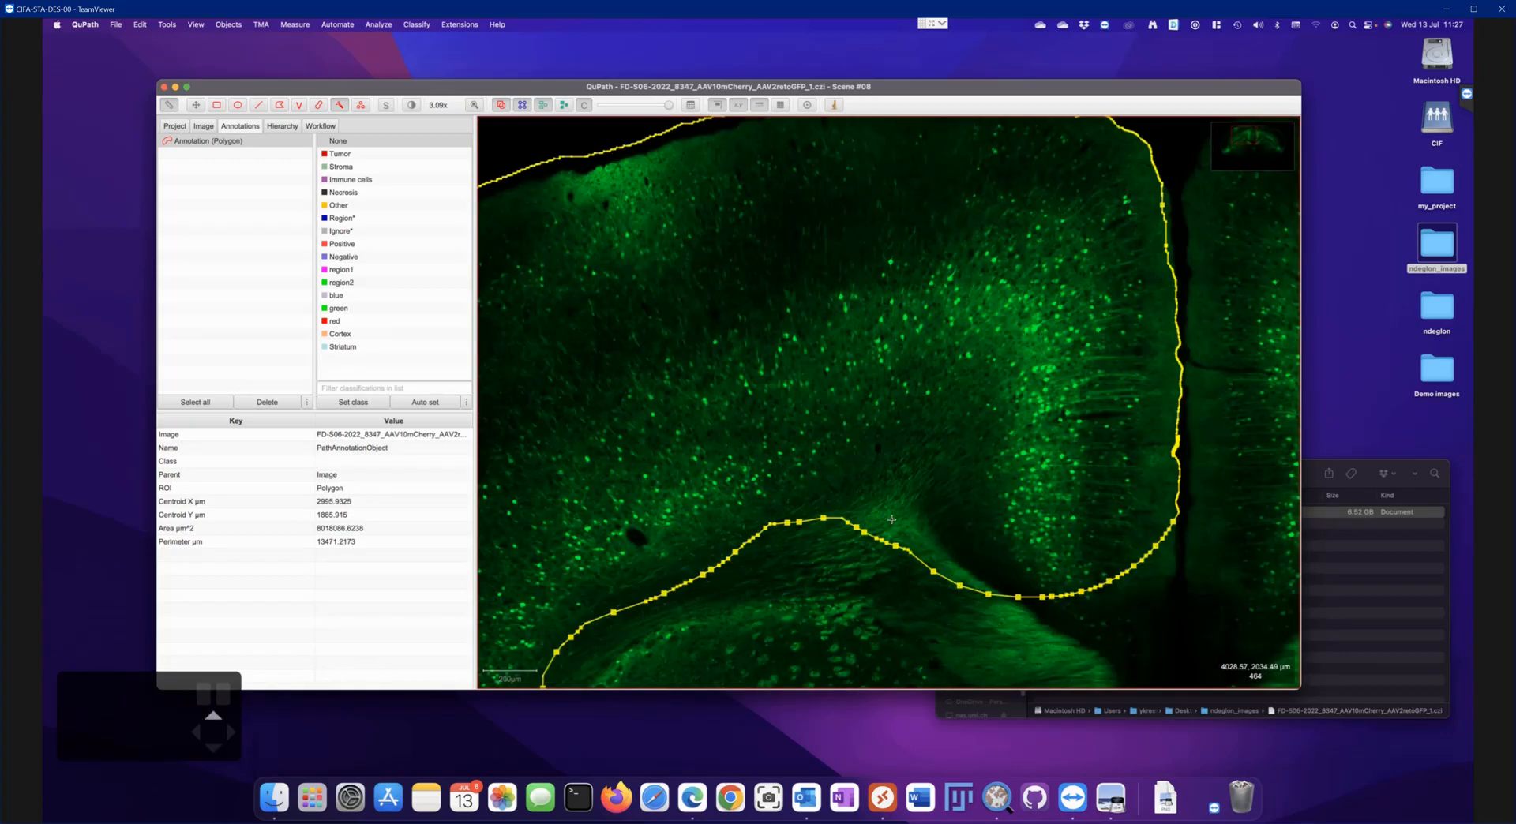
# Reshape the cortex annotation's lower inner edge to follow the white matter boundary near the midline with the Wand tool
pyautogui.moveTo(899, 518)
pyautogui.mouseDown()
pyautogui.moveTo(754, 548)
pyautogui.moveTo(931, 542)
pyautogui.moveTo(881, 547)
pyautogui.moveTo(916, 561)
pyautogui.moveTo(854, 522)
pyautogui.mouseUp()
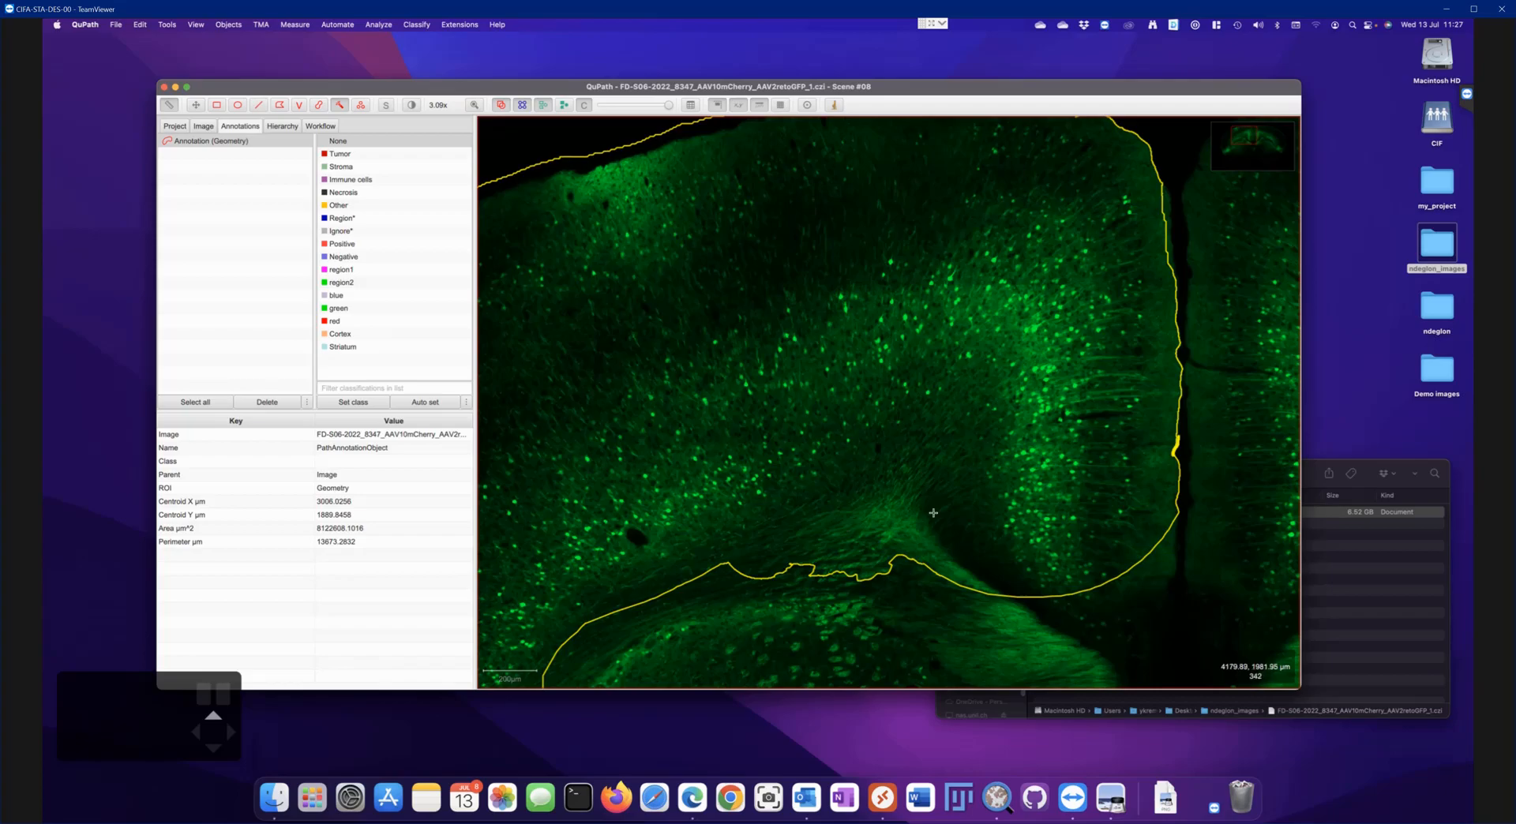
pyautogui.moveTo(975, 616)
pyautogui.mouseDown()
pyautogui.moveTo(957, 586)
pyautogui.moveTo(825, 557)
pyautogui.moveTo(766, 580)
pyautogui.moveTo(915, 572)
pyautogui.moveTo(976, 590)
pyautogui.moveTo(754, 569)
pyautogui.moveTo(685, 589)
pyautogui.moveTo(745, 552)
pyautogui.moveTo(711, 561)
pyautogui.mouseUp()
pyautogui.scroll(5, 701, 562)
pyautogui.scroll(-5, 663, 570)
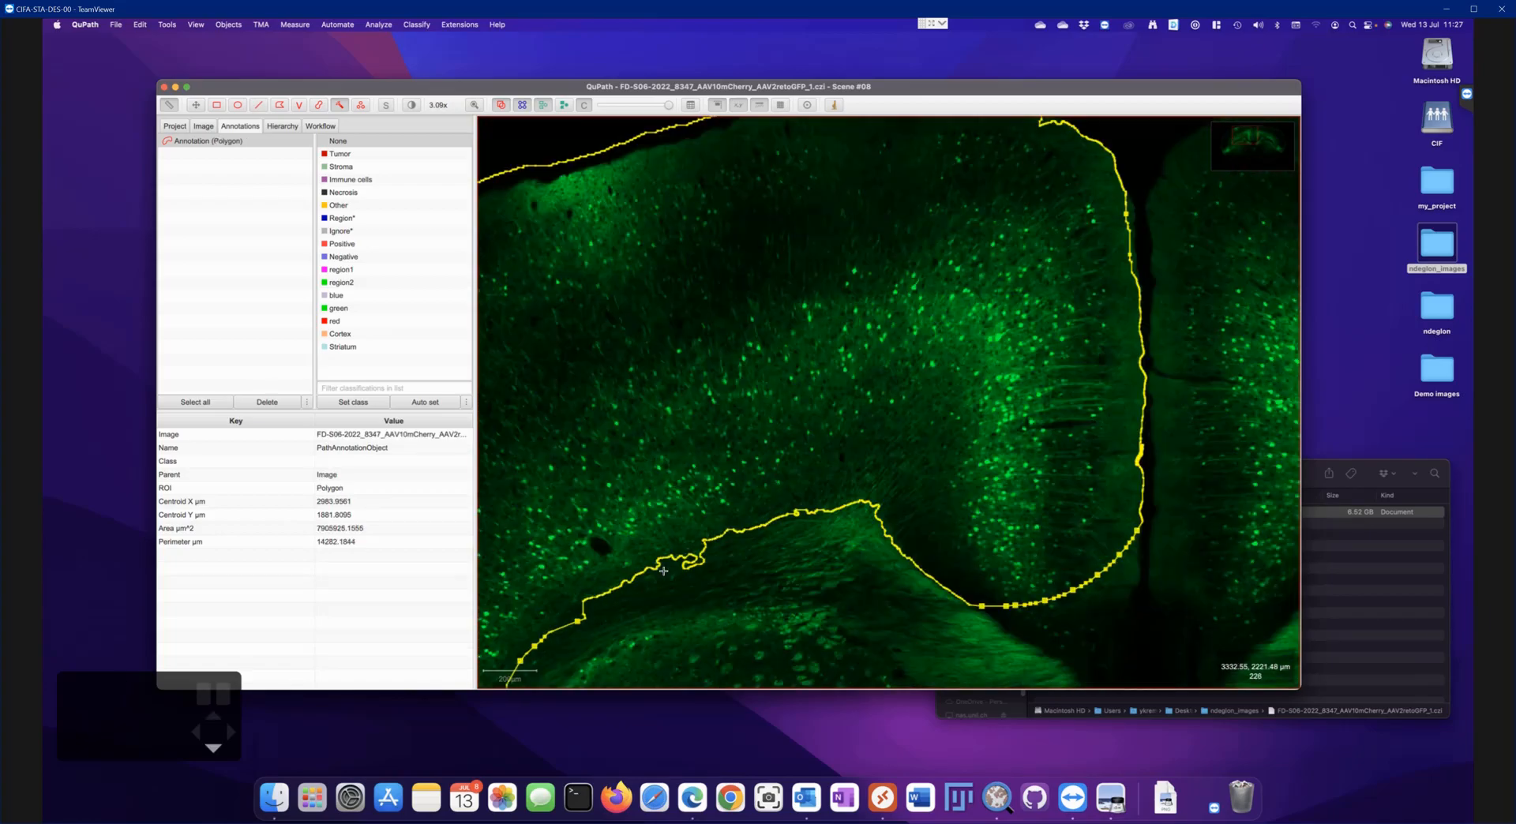
# Smooth and trim the cortex annotation's lower lateral edge along the striatum with the Brush tool at about 3x magnification
pyautogui.scroll(-5, 656, 574)
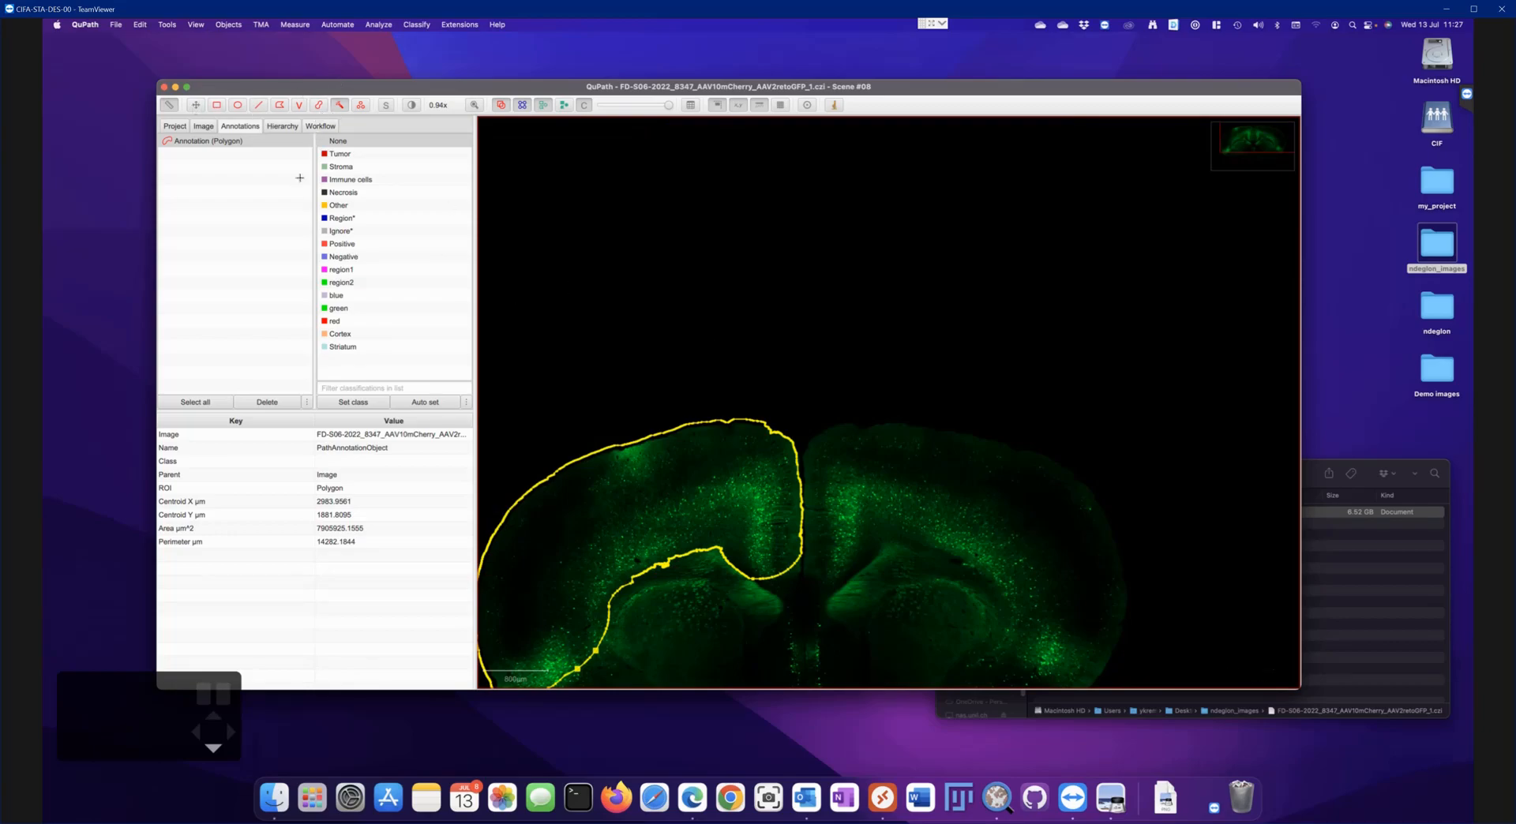
pyautogui.click(196, 106)
pyautogui.moveTo(586, 328)
pyautogui.mouseDown()
pyautogui.moveTo(789, 268)
pyautogui.moveTo(904, 196)
pyautogui.moveTo(880, 176)
pyautogui.mouseUp()
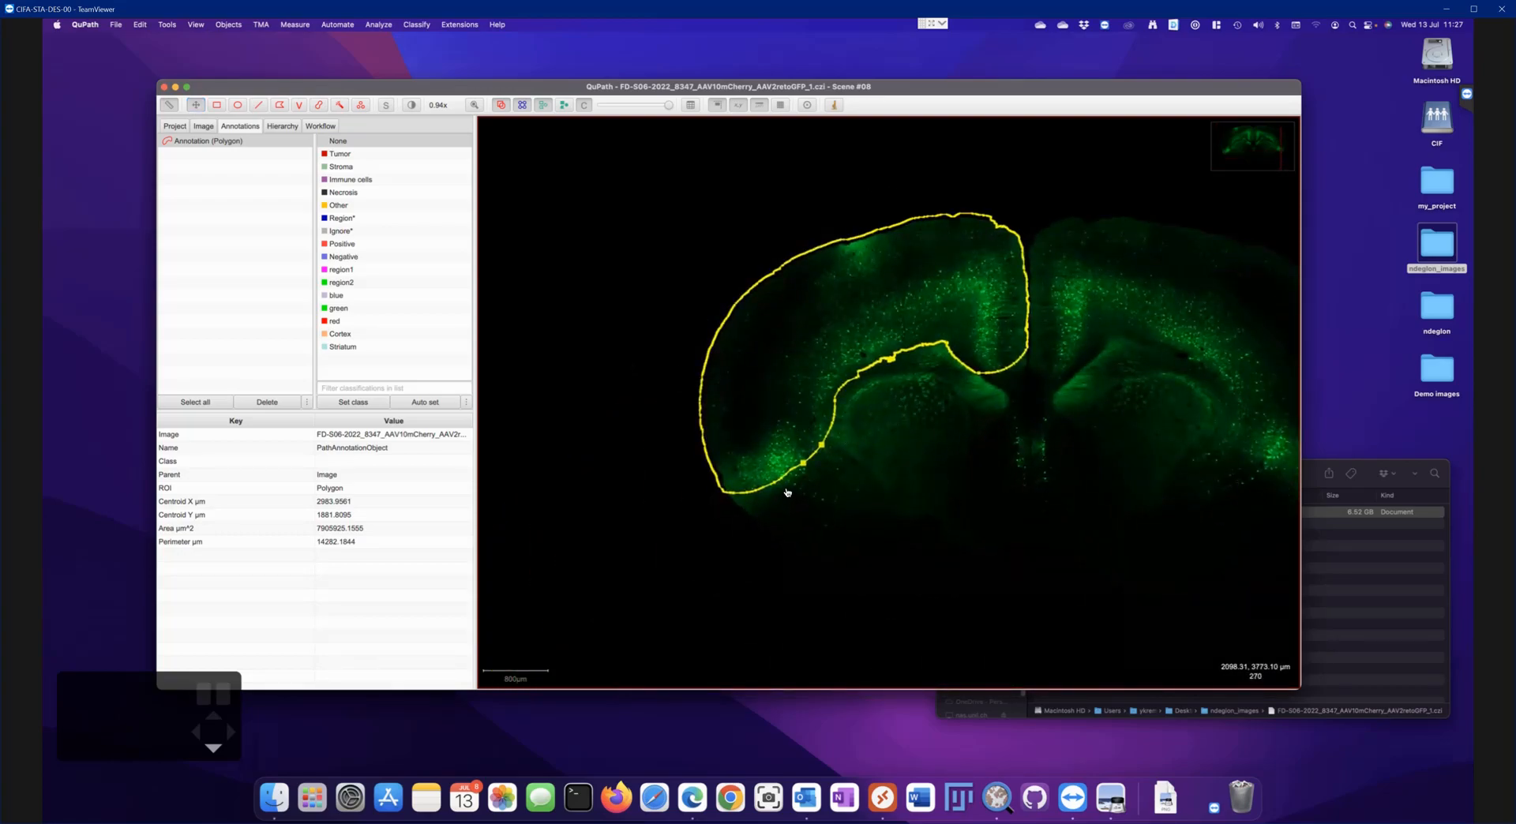
pyautogui.scroll(-5, 836, 457)
pyautogui.scroll(5, 836, 457)
pyautogui.scroll(5, 836, 457)
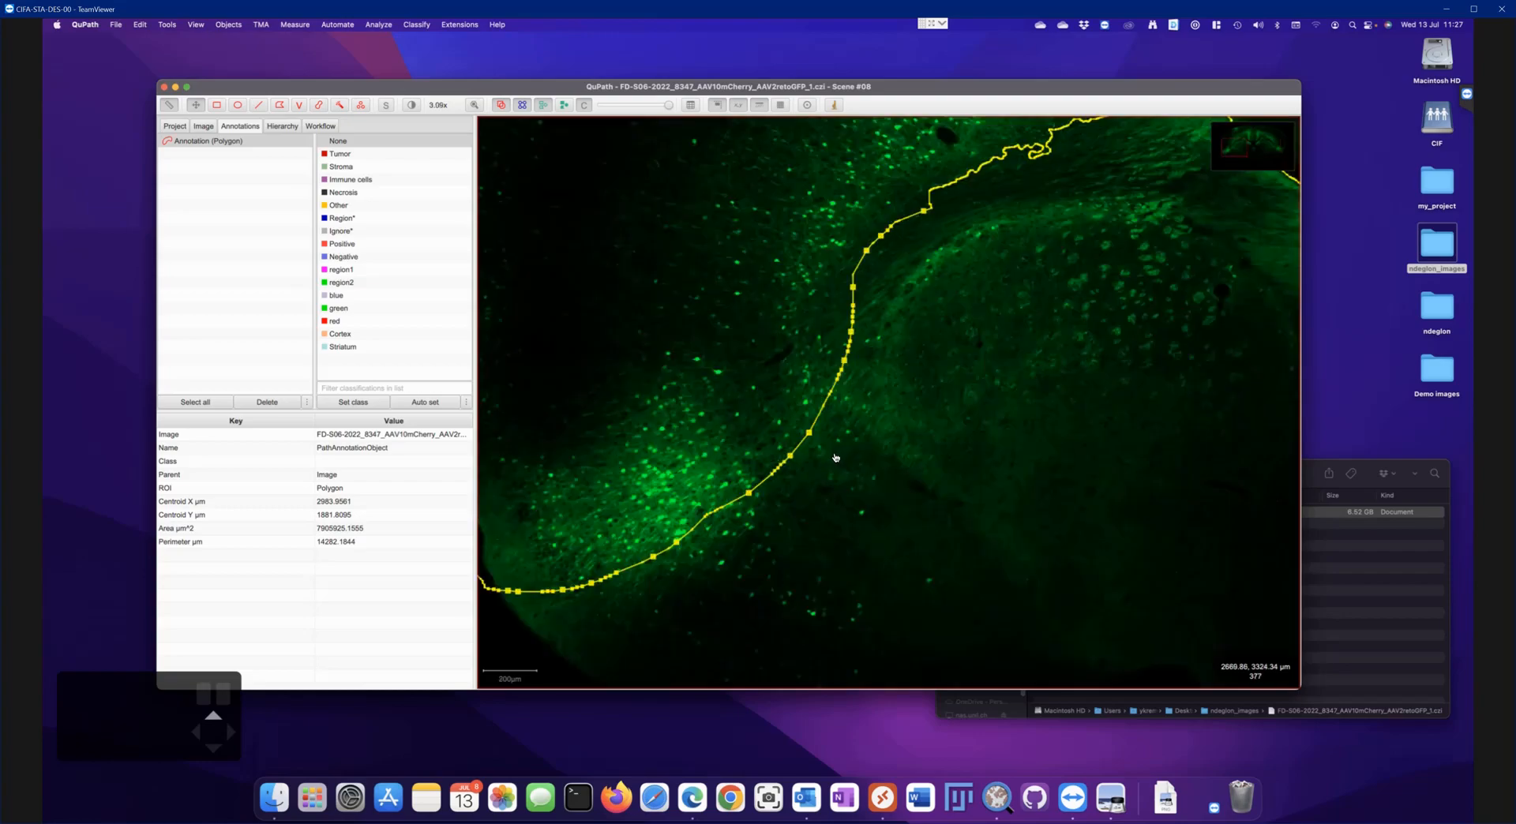
pyautogui.click(318, 104)
pyautogui.moveTo(920, 266)
pyautogui.keyDown('alt'); pyautogui.mouseDown()
pyautogui.moveTo(849, 380)
pyautogui.moveTo(844, 318)
pyautogui.moveTo(927, 207)
pyautogui.moveTo(1066, 153)
pyautogui.mouseUp(); pyautogui.keyUp('alt')
pyautogui.keyDown('alt'); pyautogui.moveTo(836, 391); pyautogui.dragTo(834, 417); pyautogui.keyUp('alt')
pyautogui.scroll(4, 784, 508)
pyautogui.scroll(-4, 755, 493)
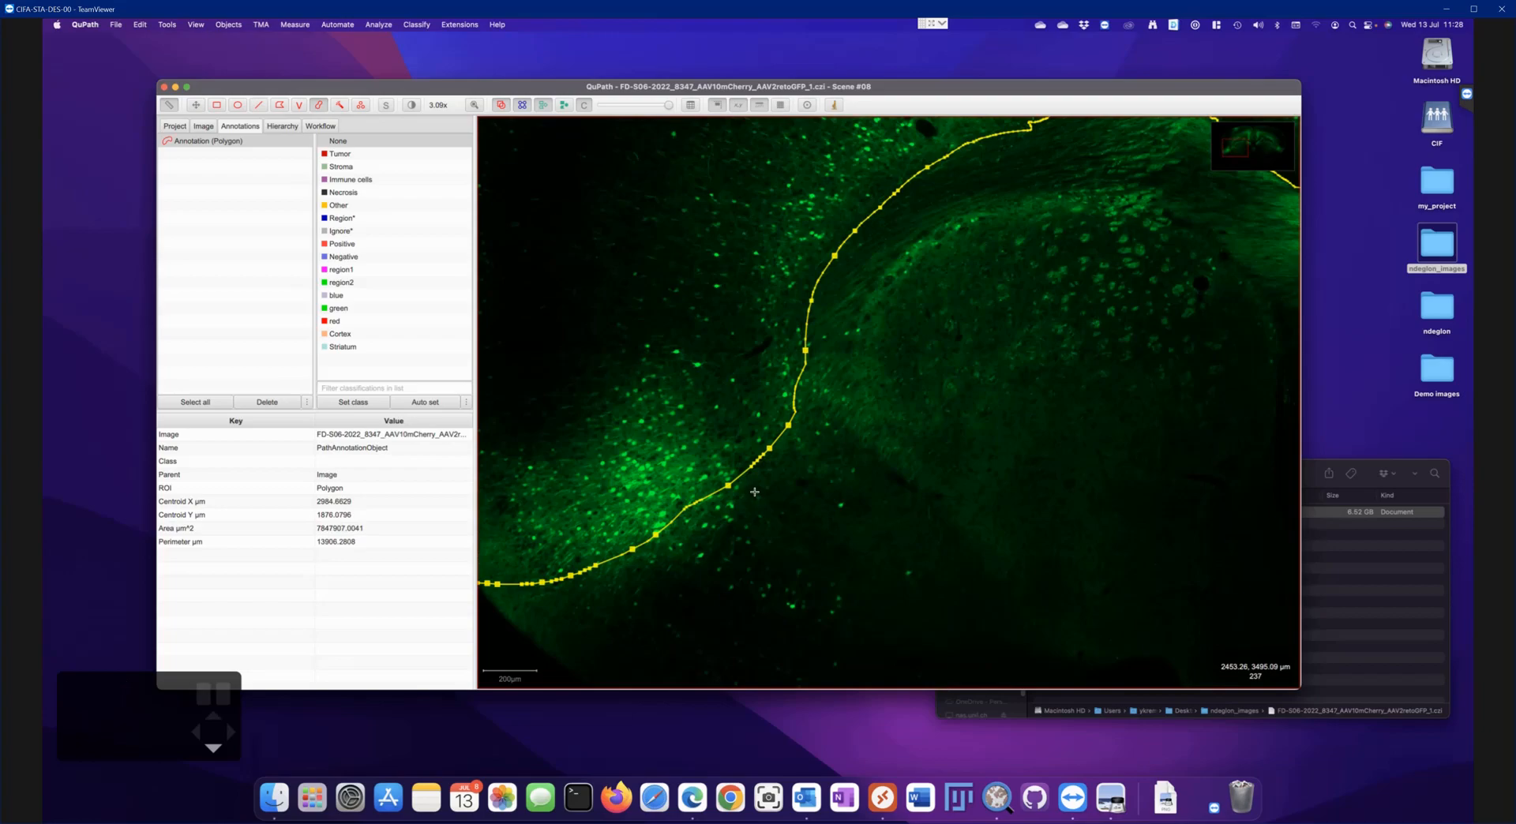
# Extend the cortex annotation's lower lateral tip to the tissue edge at about 0.94x magnification, finishing with the Wand tool
pyautogui.scroll(-5, 755, 492)
pyautogui.moveTo(742, 449)
pyautogui.mouseDown()
pyautogui.moveTo(726, 494)
pyautogui.moveTo(672, 517)
pyautogui.moveTo(754, 480)
pyautogui.moveTo(677, 522)
pyautogui.moveTo(762, 470)
pyautogui.mouseUp()
pyautogui.click(340, 105)
pyautogui.press('alt')
pyautogui.moveTo(613, 494); pyautogui.dragTo(655, 537)
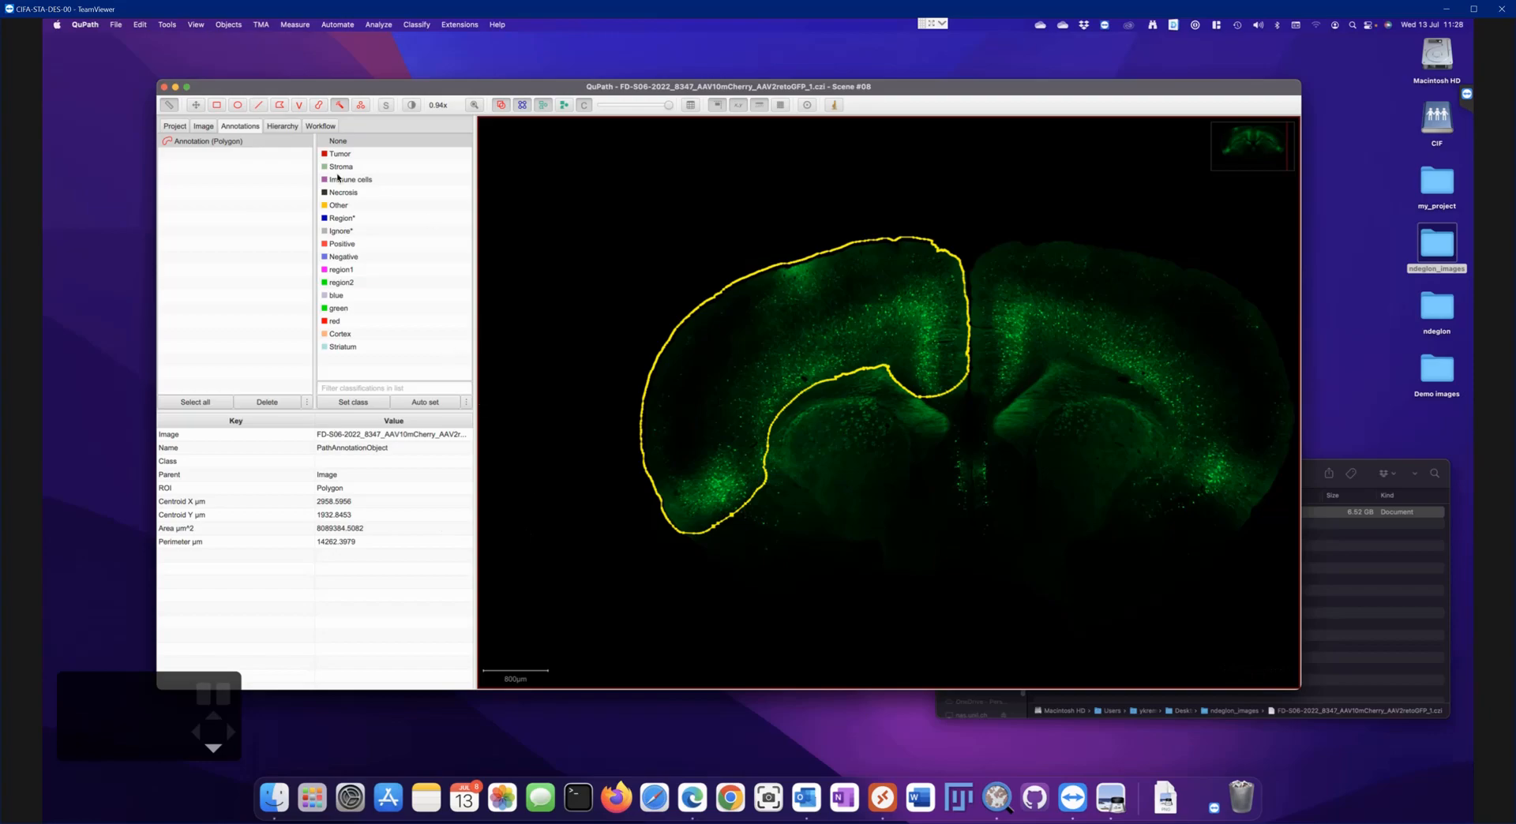
# Draw a four-sided polygon annotation of about 1,223,000 µm² overlapping the cortex annotation's lower lateral tip
pyautogui.click(278, 106)
pyautogui.click(655, 533)
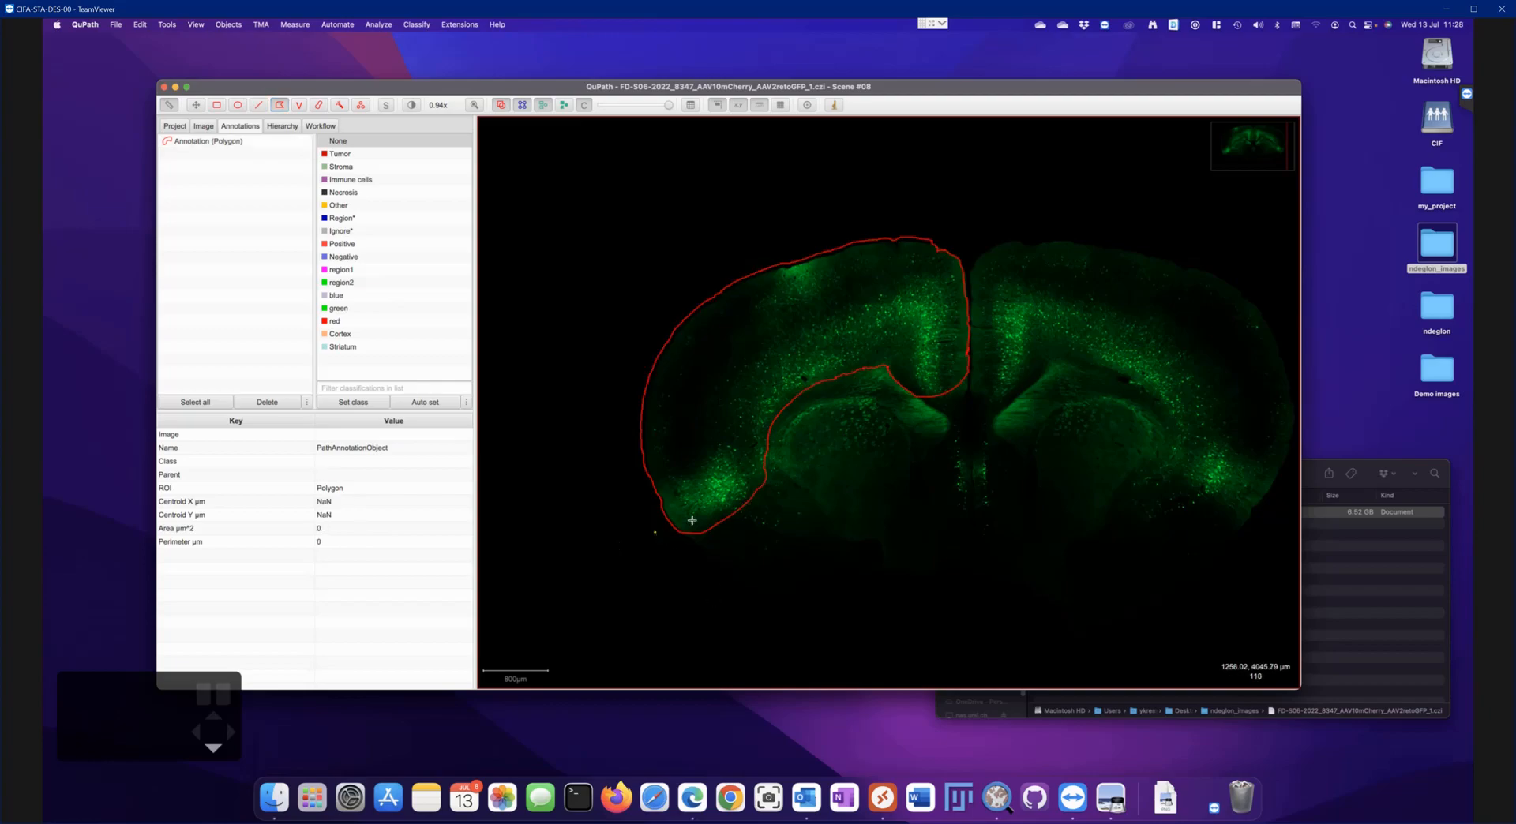
pyautogui.click(779, 477)
pyautogui.click(778, 572)
pyautogui.doubleClick(669, 570)
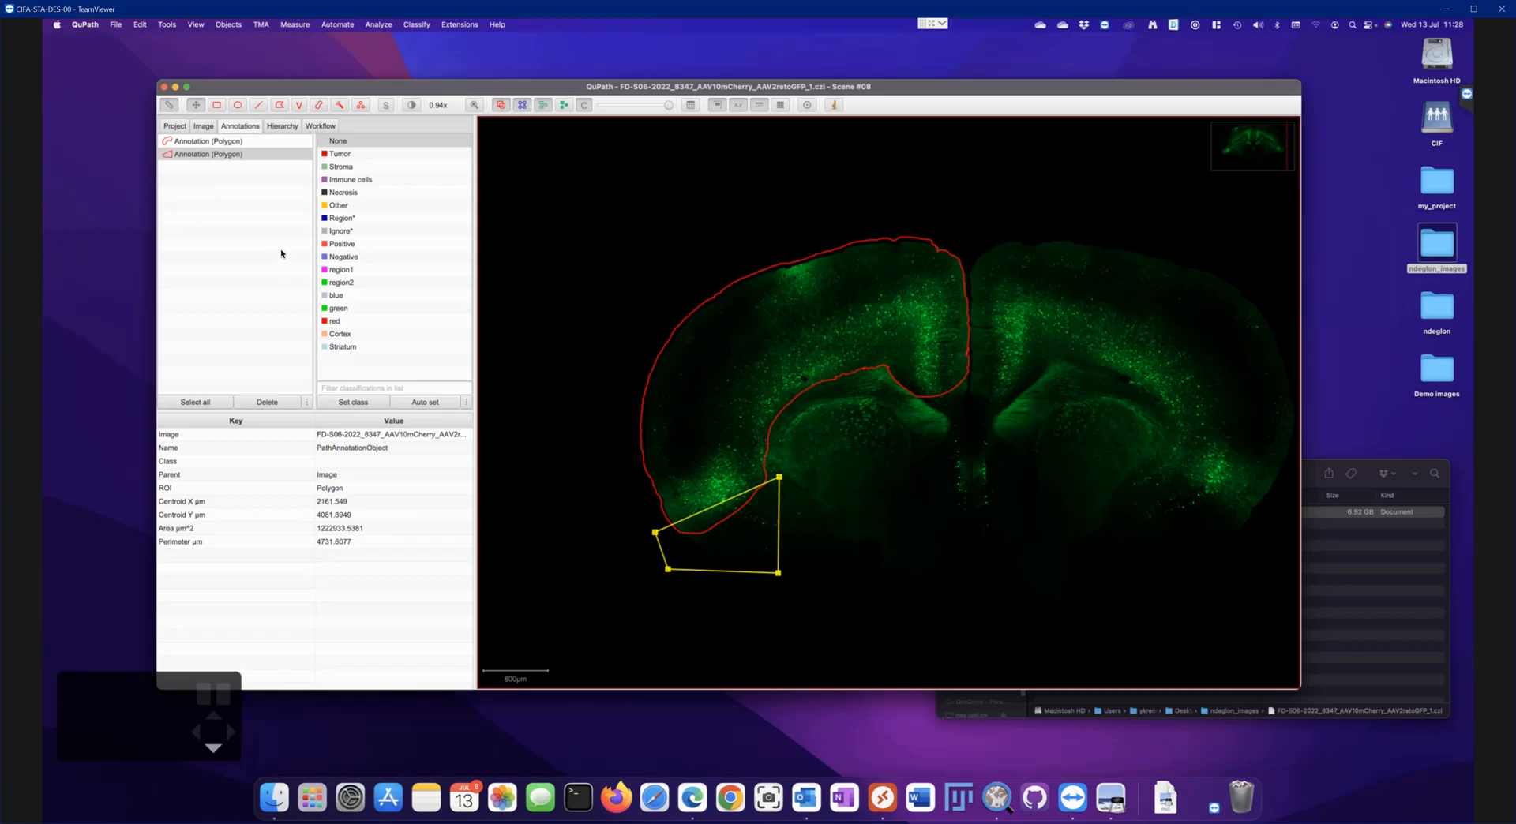
pyautogui.click(201, 155)
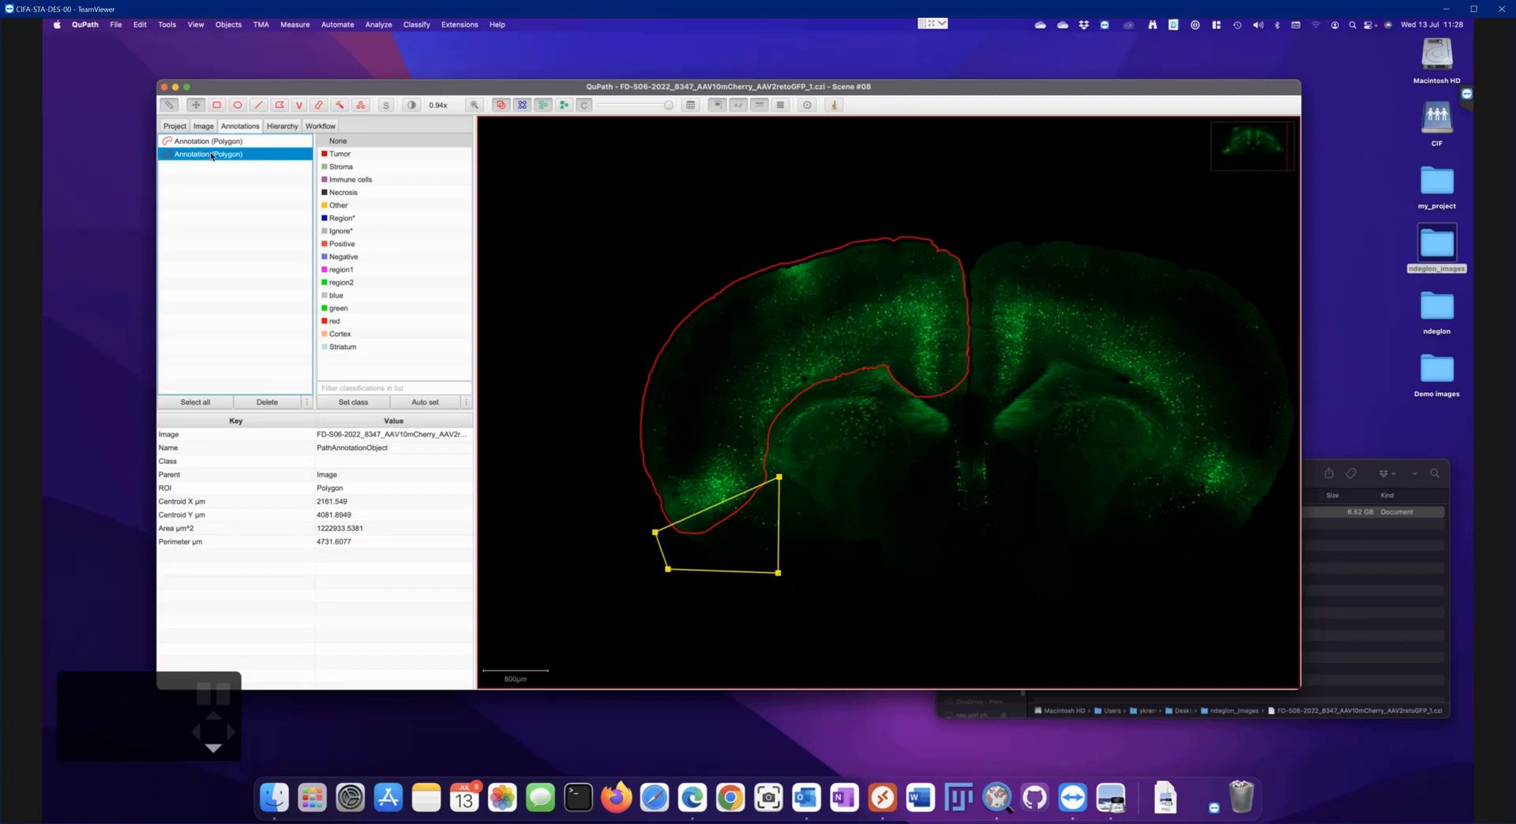
pyautogui.click(196, 145)
pyautogui.click(197, 152)
pyautogui.click(197, 146)
pyautogui.keyDown('shift'); pyautogui.click(204, 156); pyautogui.keyUp('shift')
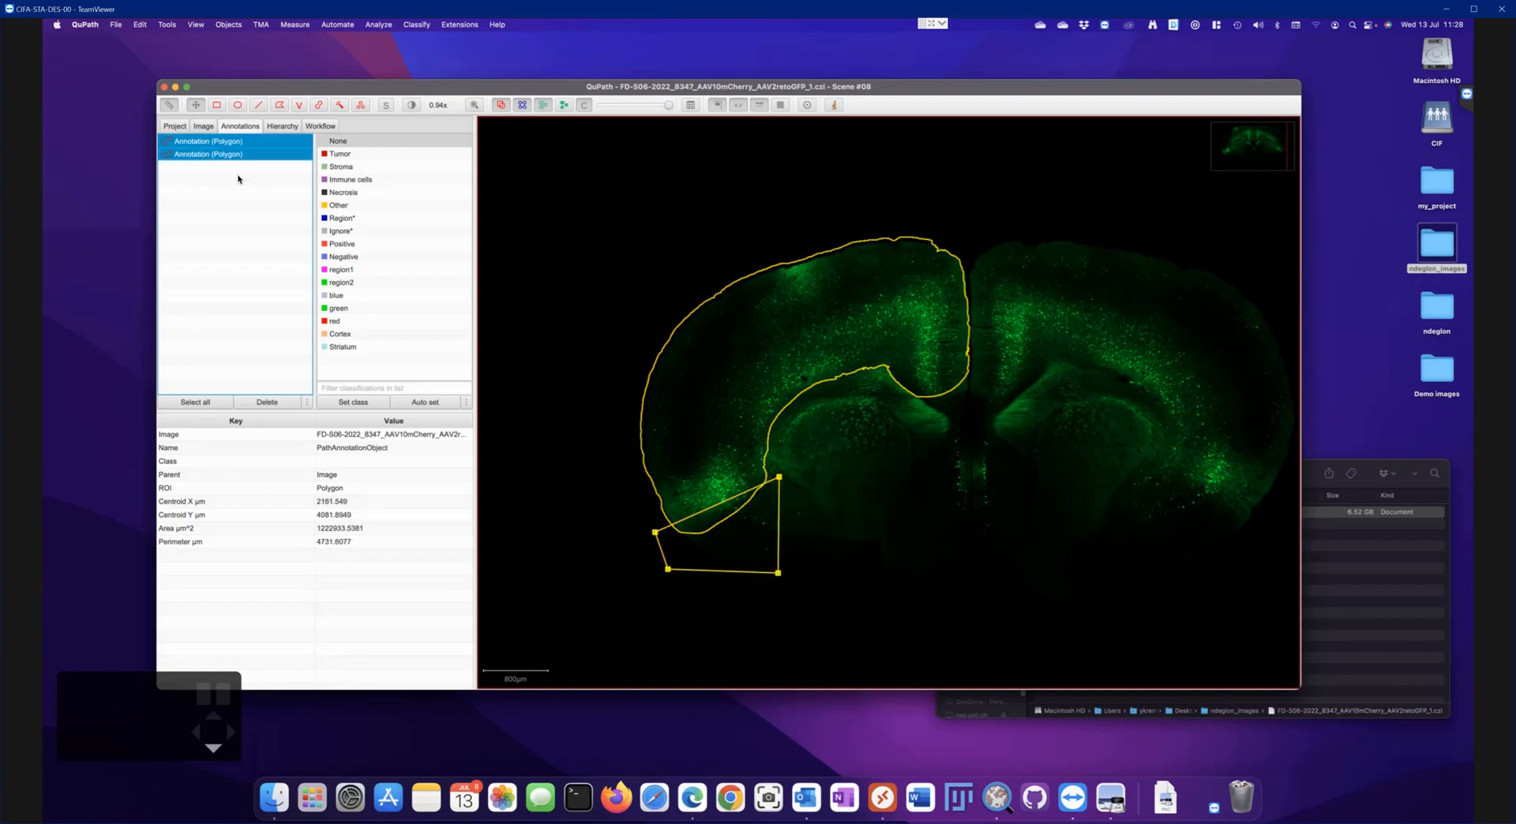
pyautogui.click(216, 156)
pyautogui.click(204, 143)
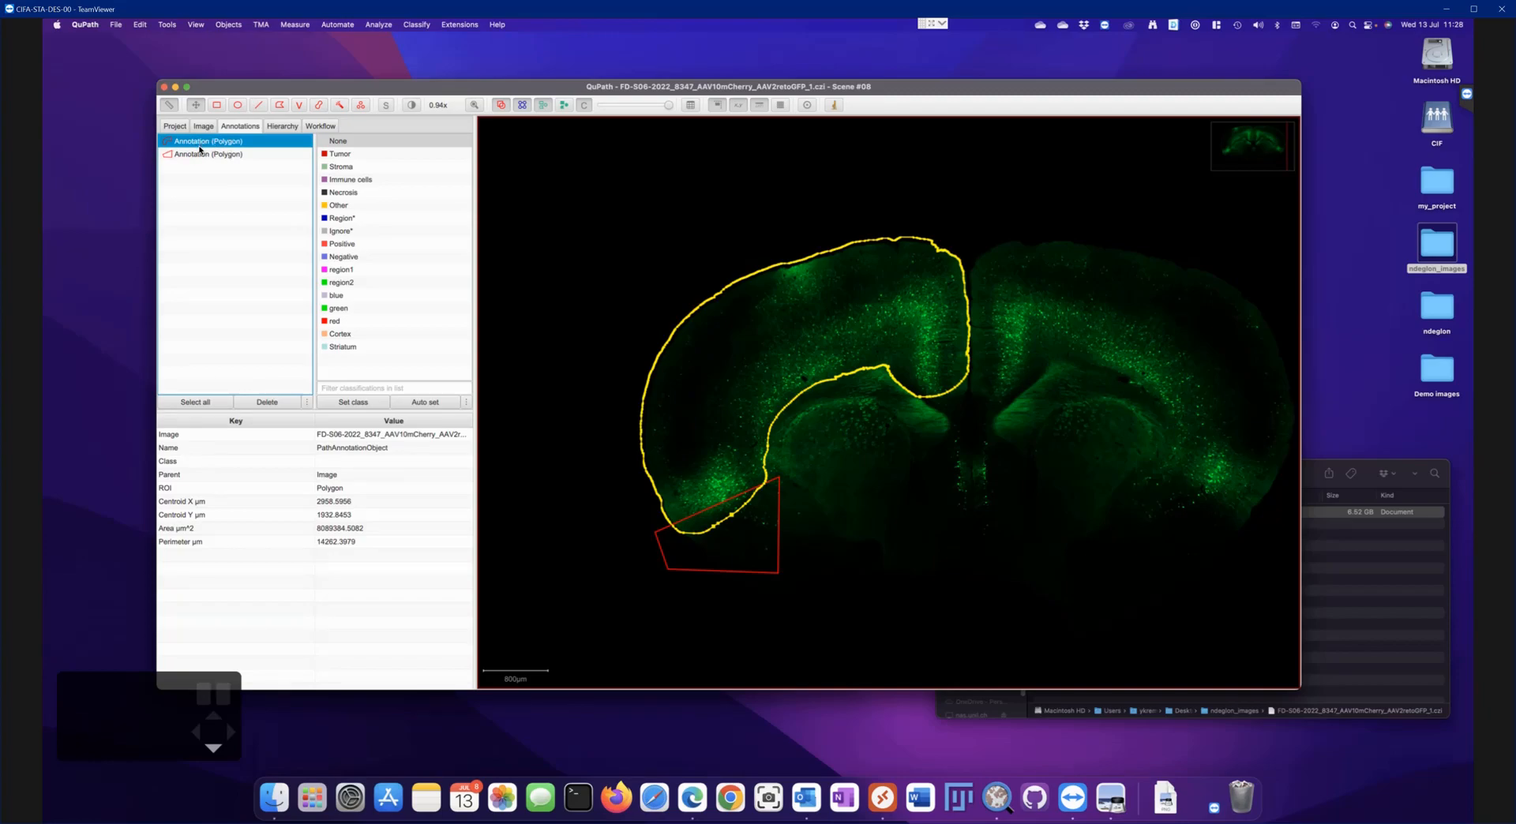
# Subtract the four-sided polygon from the cortex annotation, selecting the polygon first and the cortex last, and reselect the cortex
pyautogui.click(201, 155)
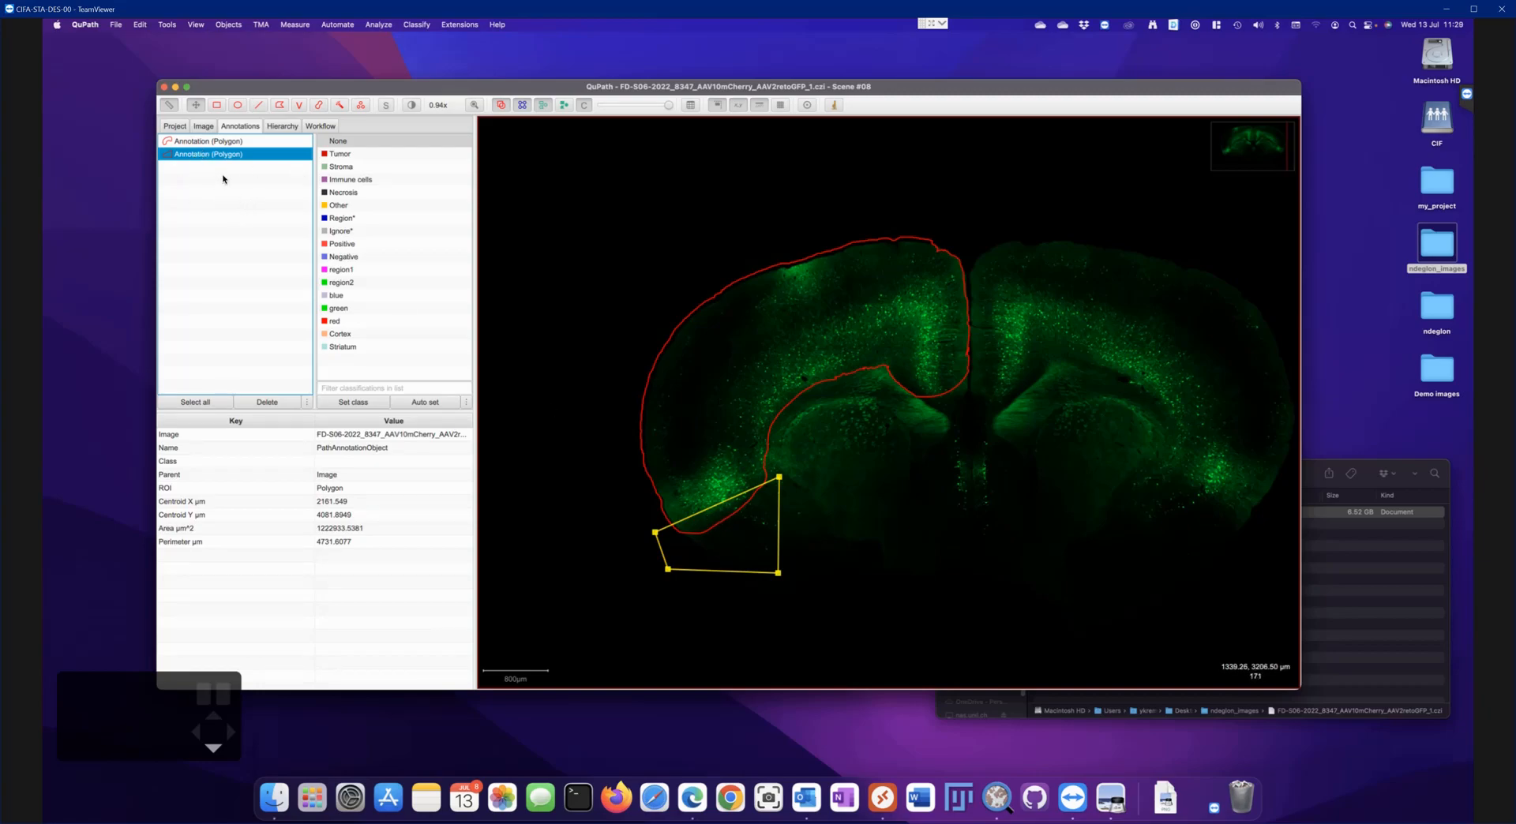
pyautogui.press('shift')
pyautogui.keyDown('shift'); pyautogui.click(201, 142); pyautogui.keyUp('shift')
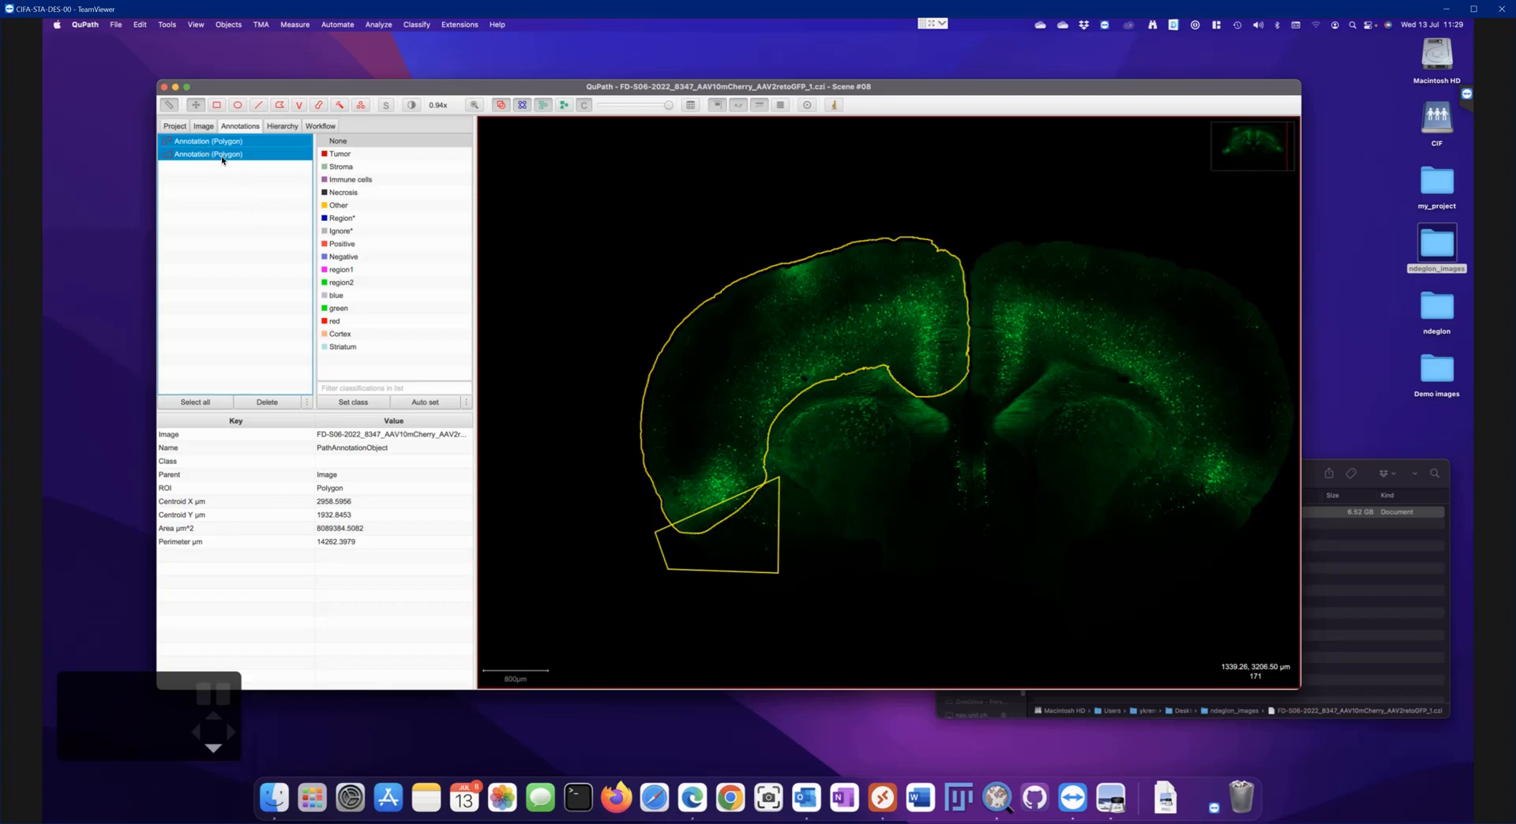
pyautogui.rightClick(222, 156)
pyautogui.moveTo(260, 237)
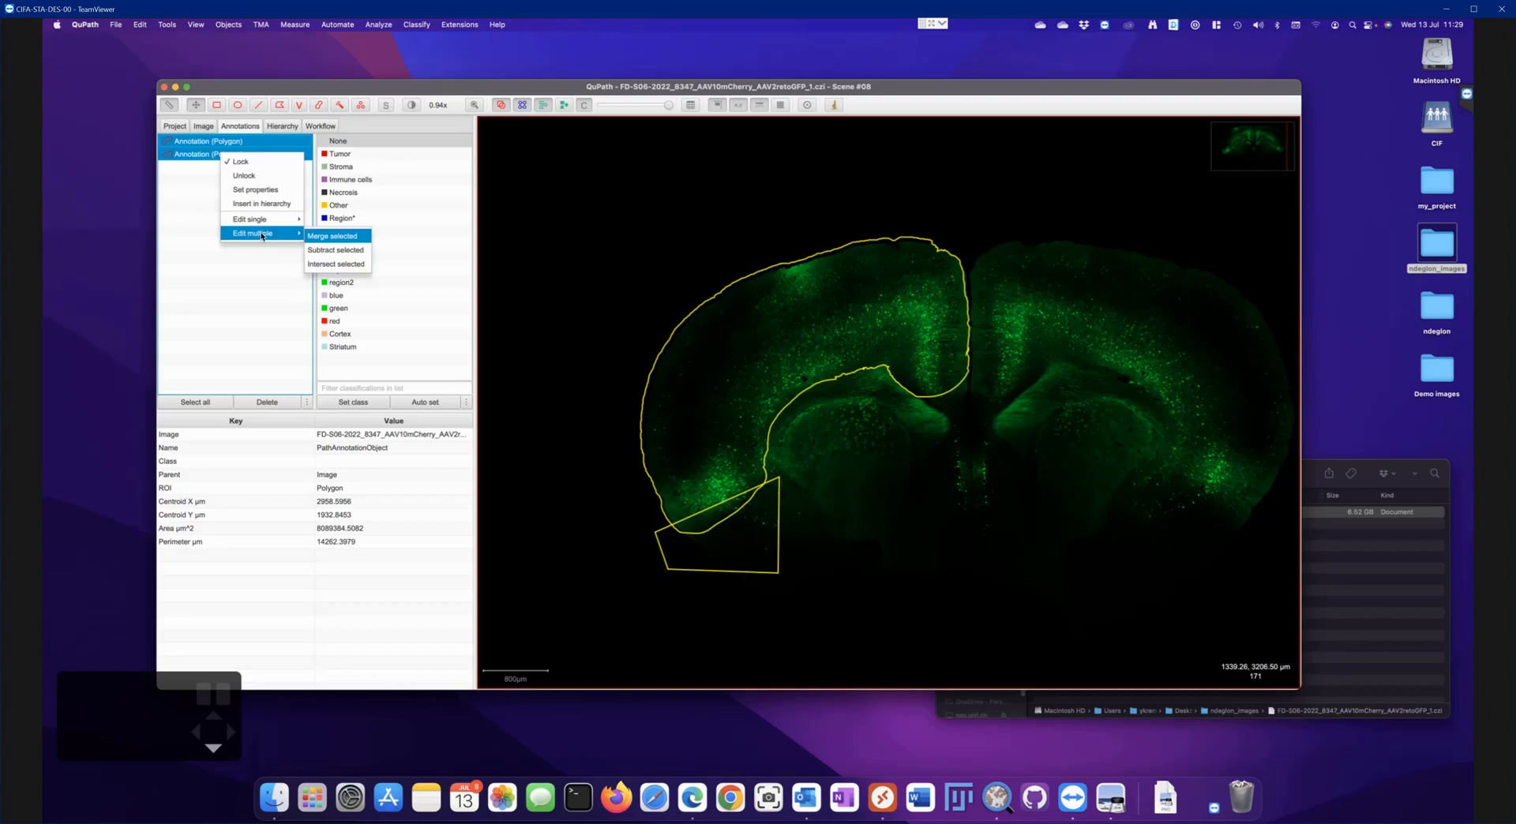
pyautogui.click(352, 251)
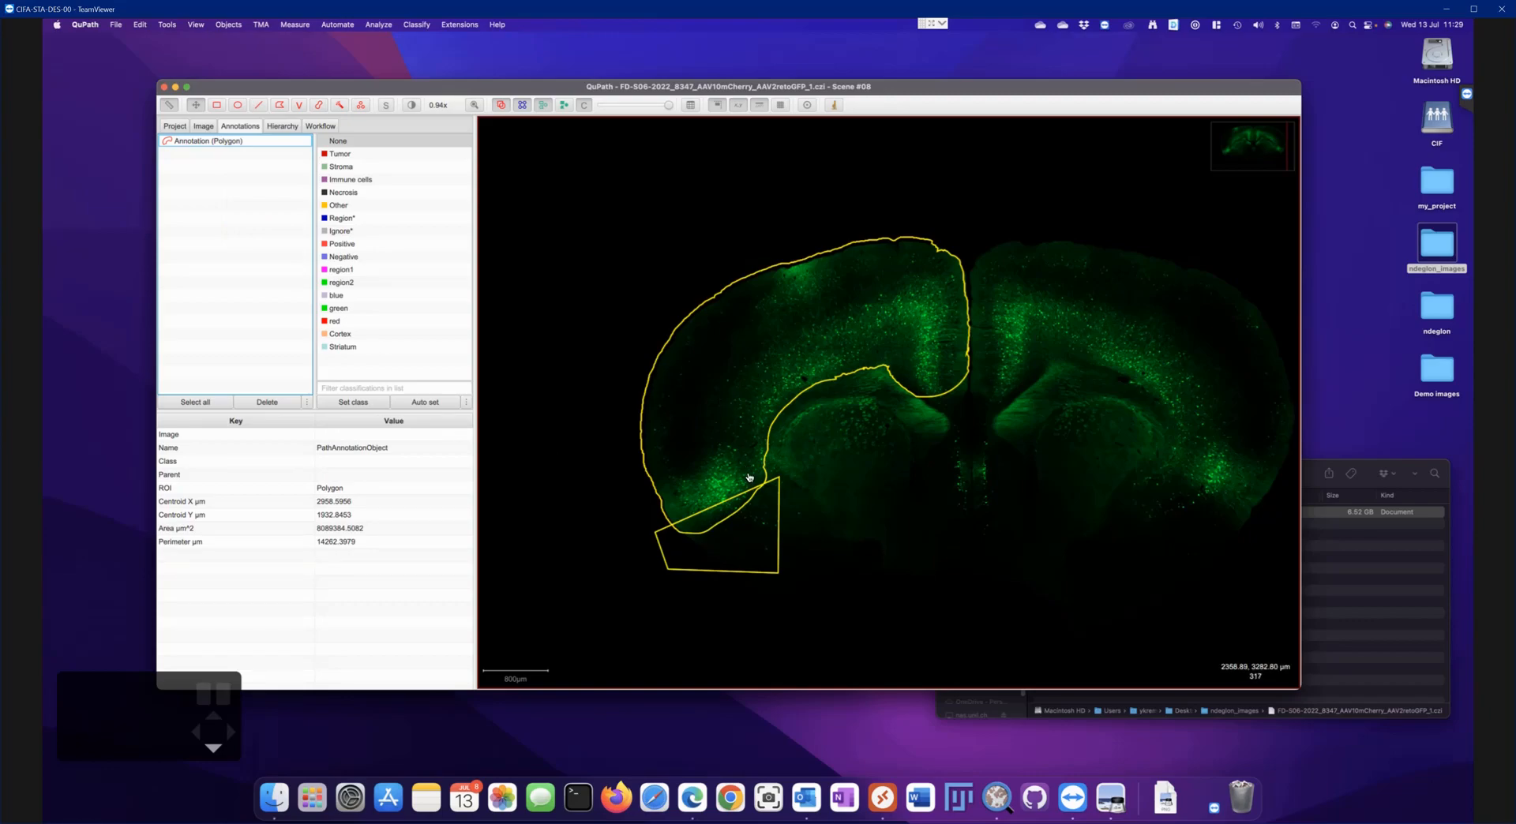
pyautogui.click(191, 143)
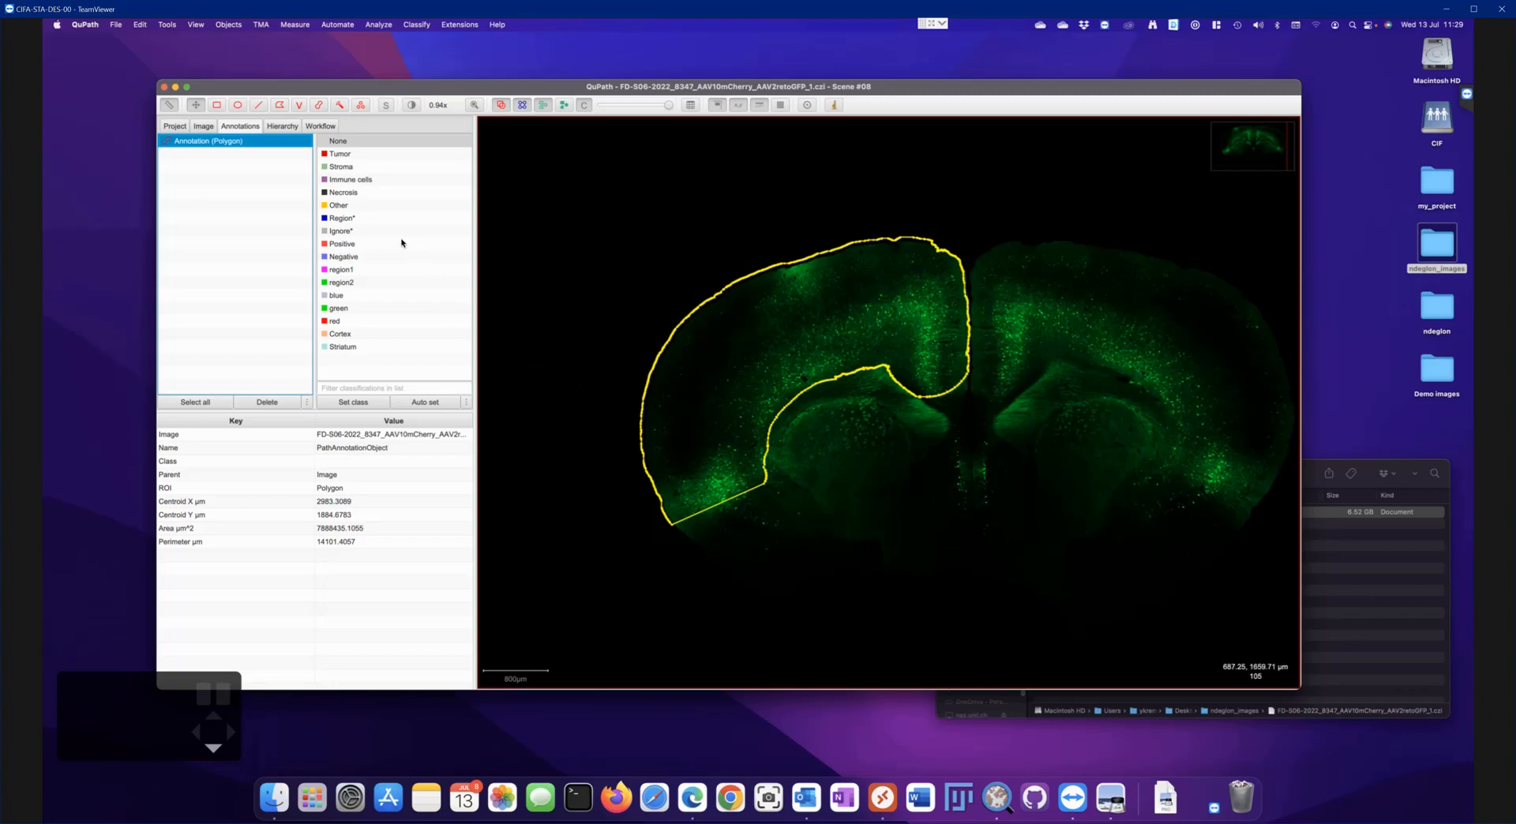
# Name the trimmed annotation "Cortex" in its annotation properties
pyautogui.rightClick(211, 150)
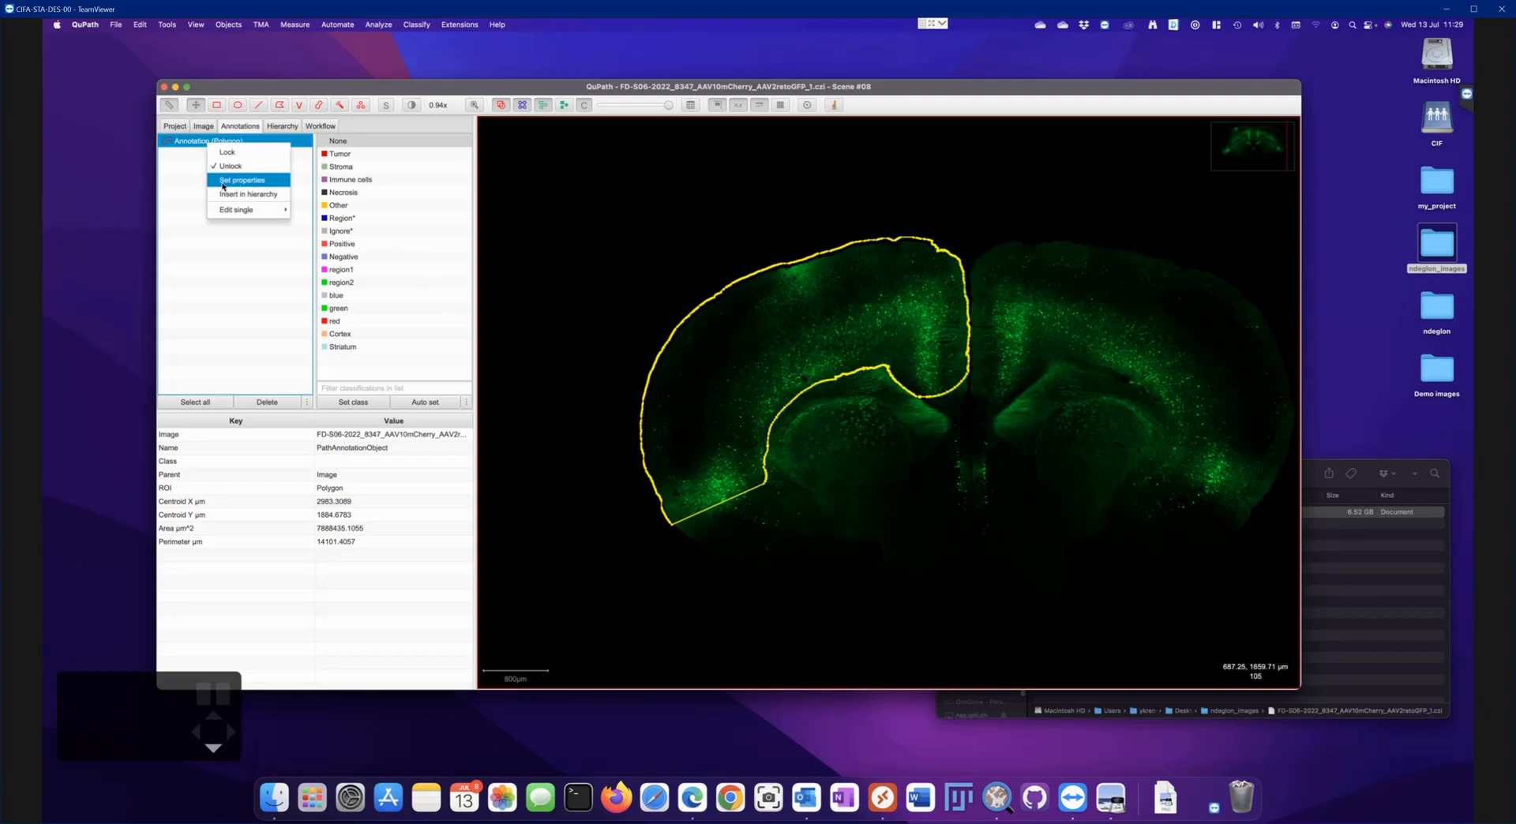
pyautogui.click(249, 182)
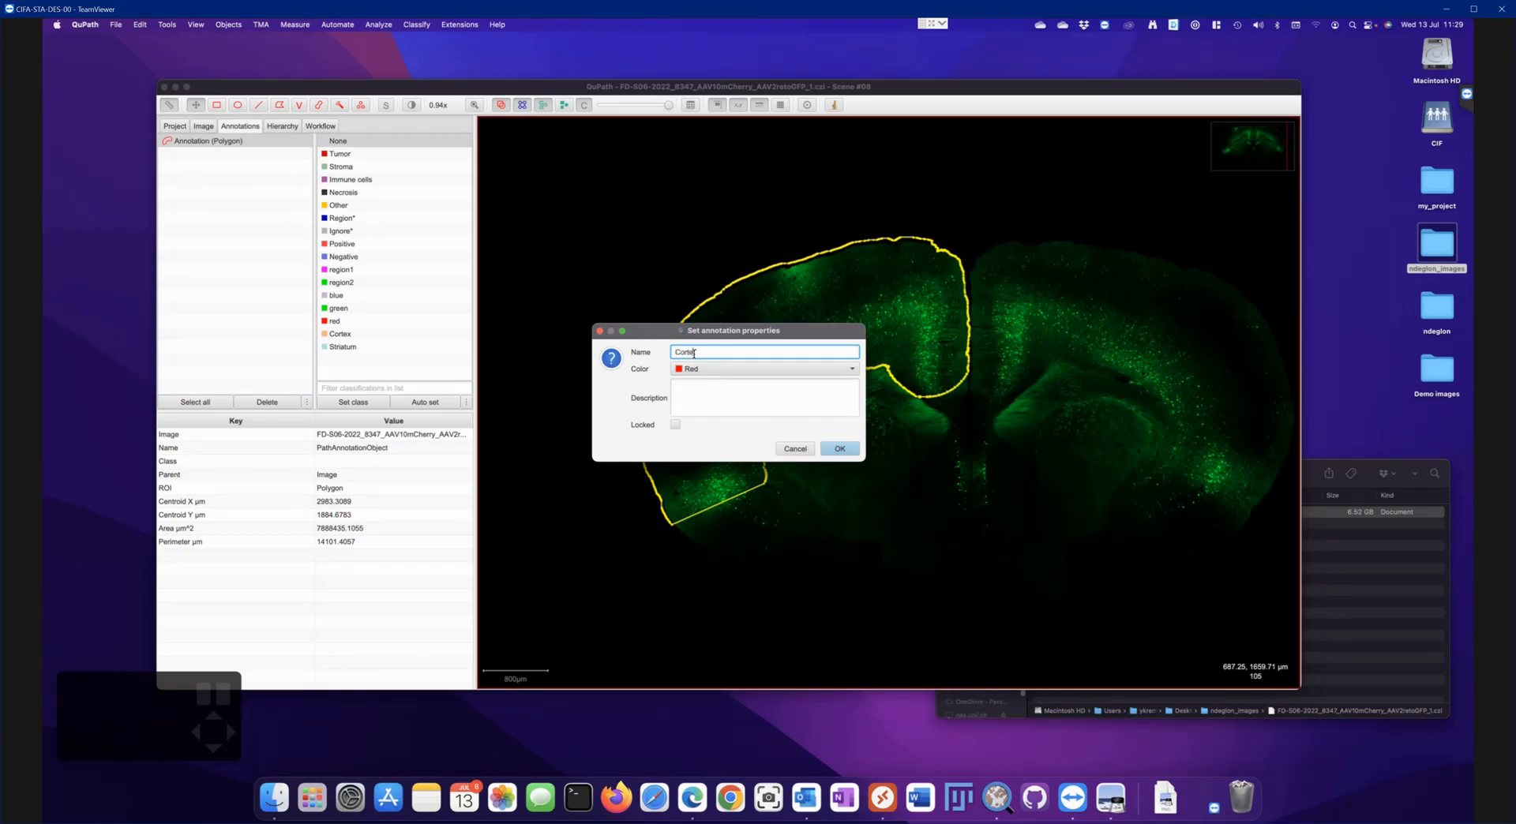
pyautogui.click(840, 449)
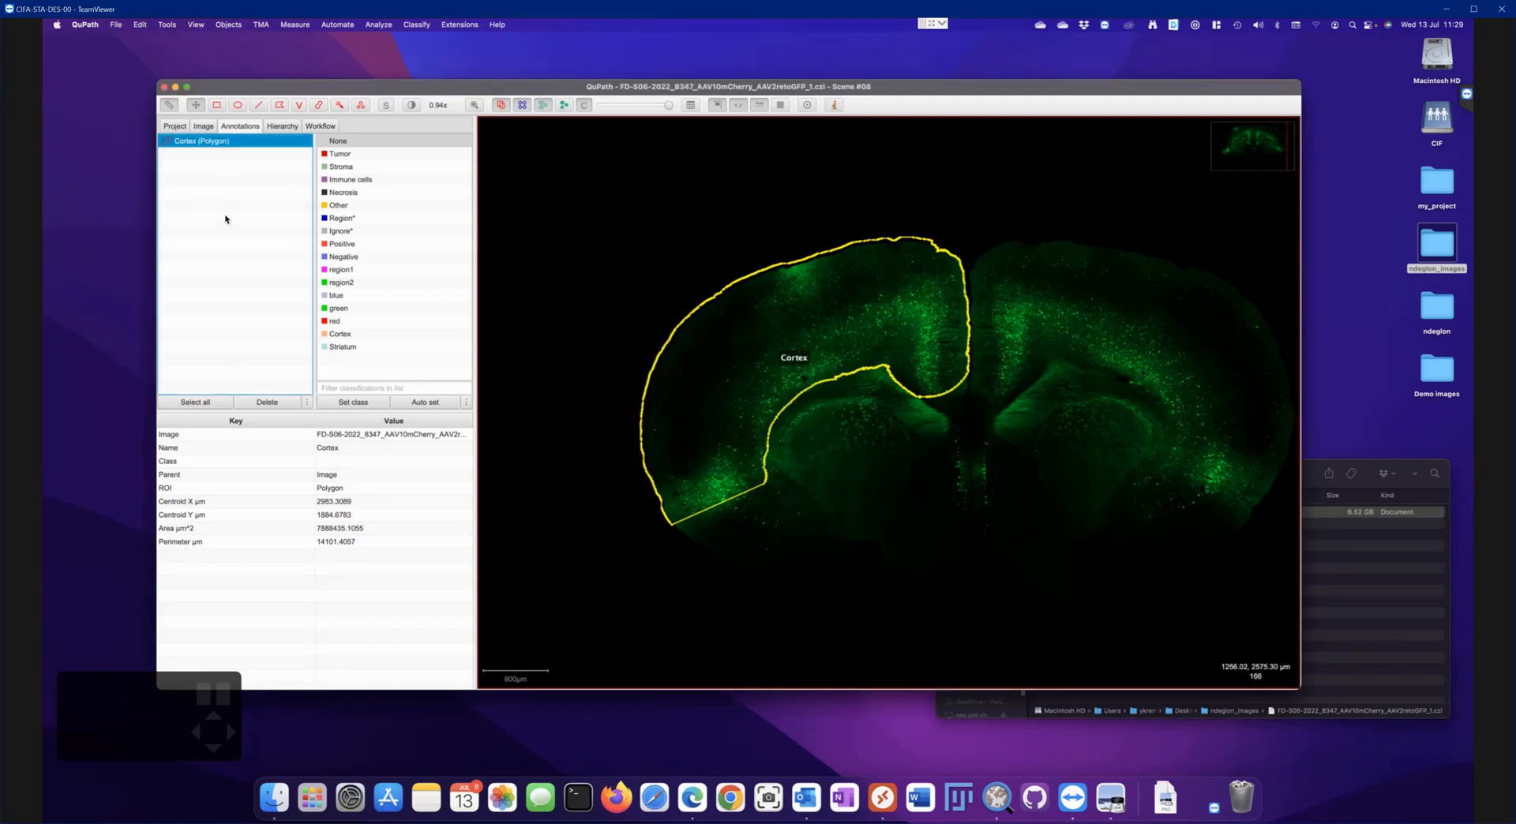
# Paint a rounded annotation of about 2,144,000 µm² over the striatum beneath the cortex with the Brush tool and inspect its outline
pyautogui.click(319, 107)
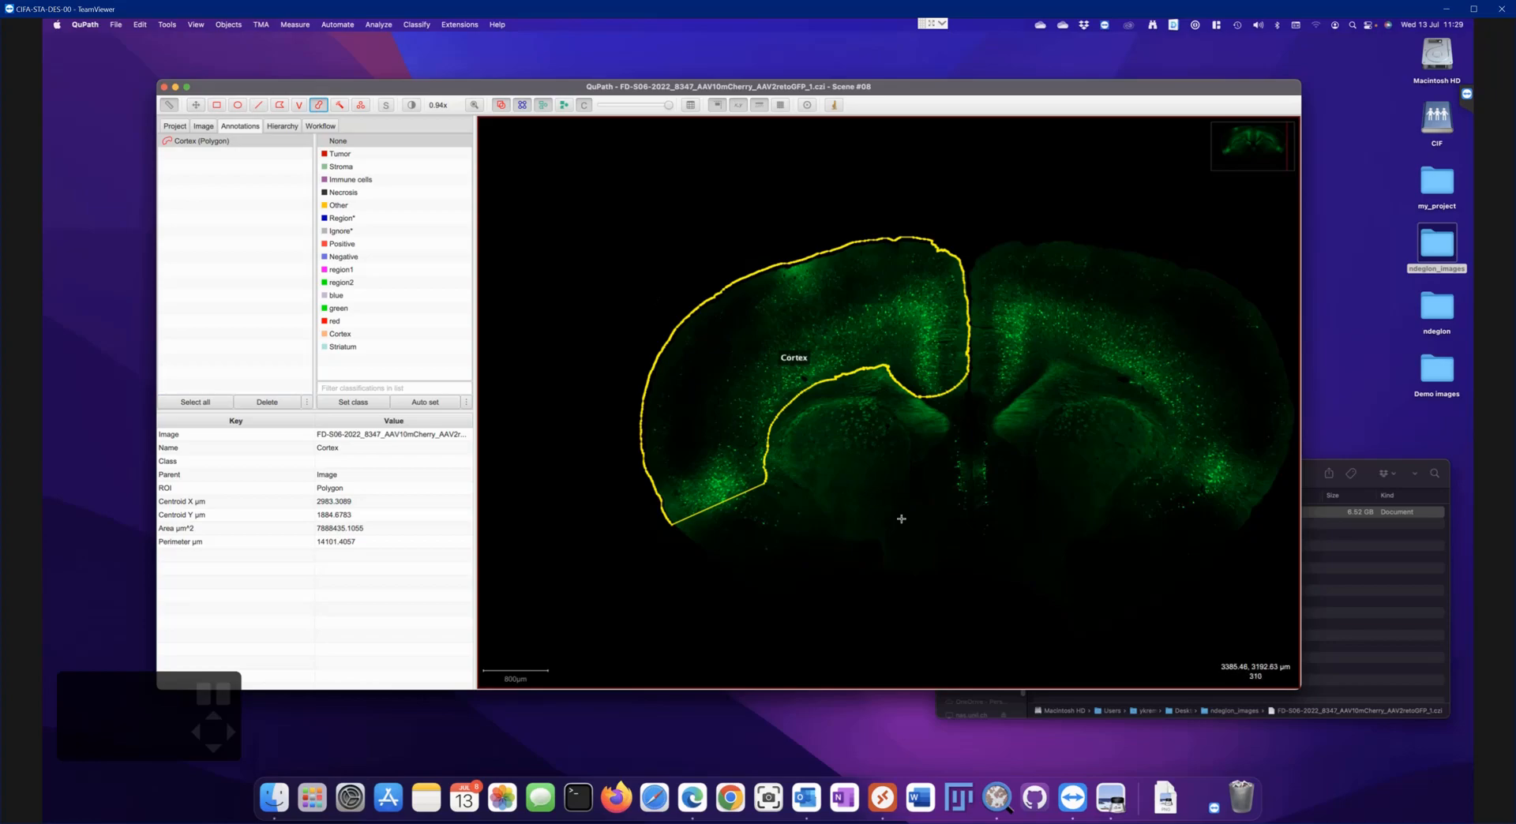
pyautogui.moveTo(843, 418)
pyautogui.mouseDown()
pyautogui.moveTo(806, 442)
pyautogui.moveTo(859, 419)
pyautogui.moveTo(893, 452)
pyautogui.moveTo(892, 501)
pyautogui.moveTo(867, 529)
pyautogui.moveTo(782, 452)
pyautogui.moveTo(868, 403)
pyautogui.moveTo(900, 442)
pyautogui.moveTo(841, 497)
pyautogui.moveTo(820, 459)
pyautogui.moveTo(864, 446)
pyautogui.moveTo(856, 477)
pyautogui.moveTo(871, 444)
pyautogui.mouseUp()
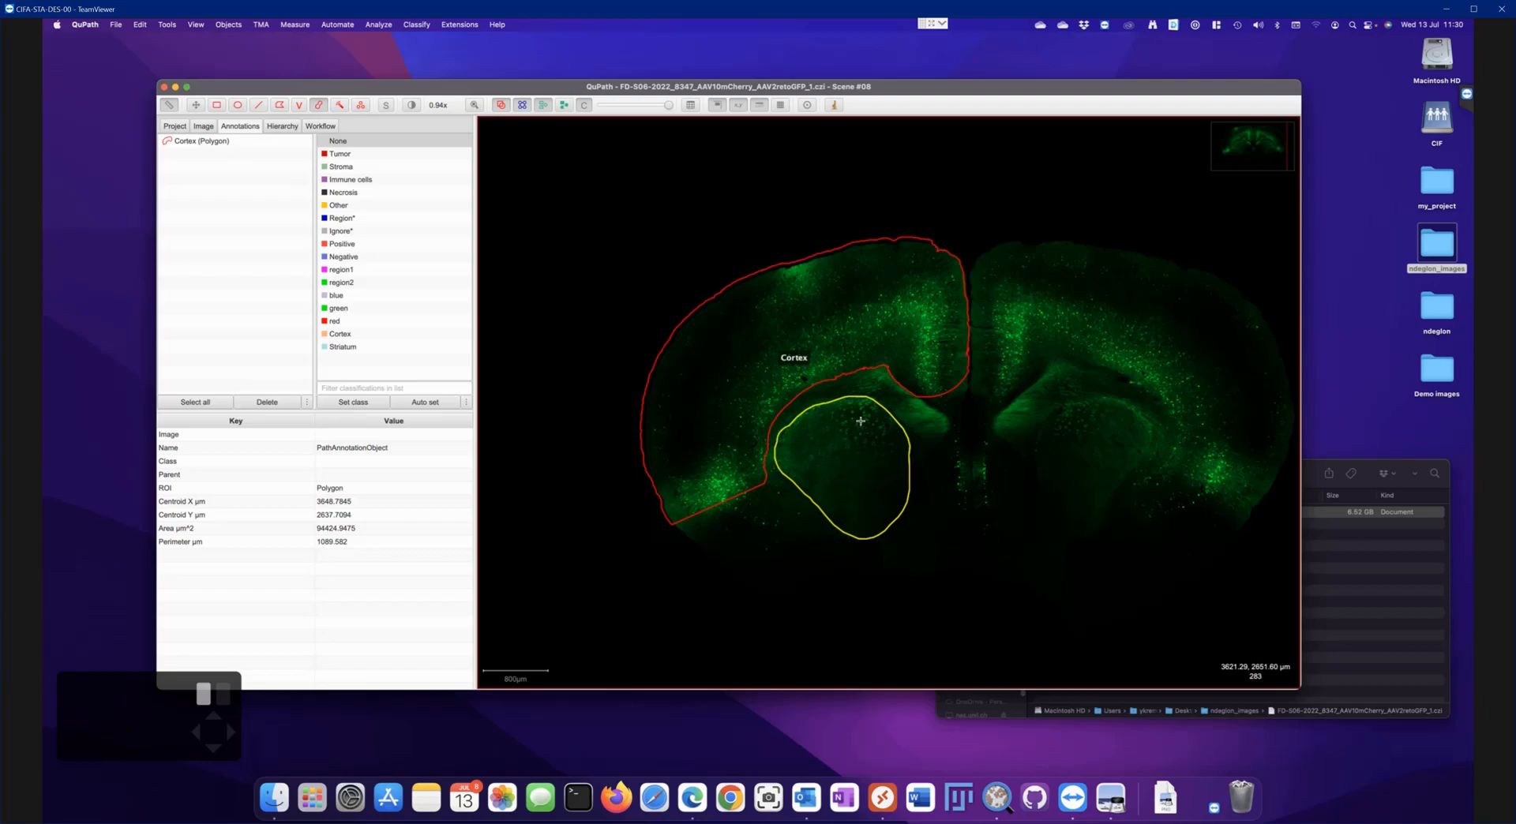
pyautogui.moveTo(900, 470)
pyautogui.mouseDown()
pyautogui.moveTo(898, 457)
pyautogui.moveTo(889, 498)
pyautogui.mouseUp()
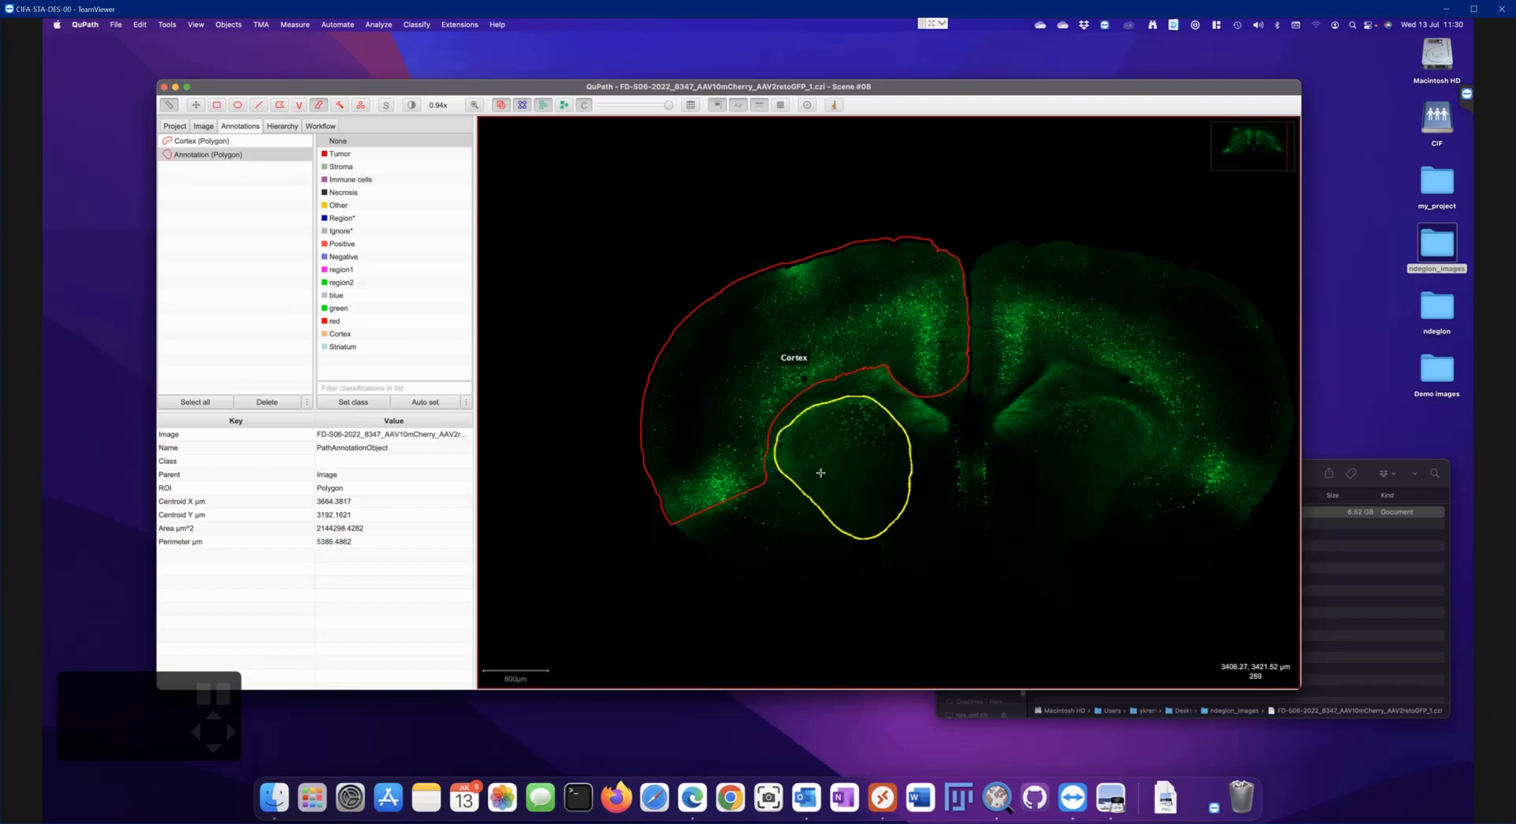
pyautogui.press('w')
pyautogui.scroll(5, 863, 466)
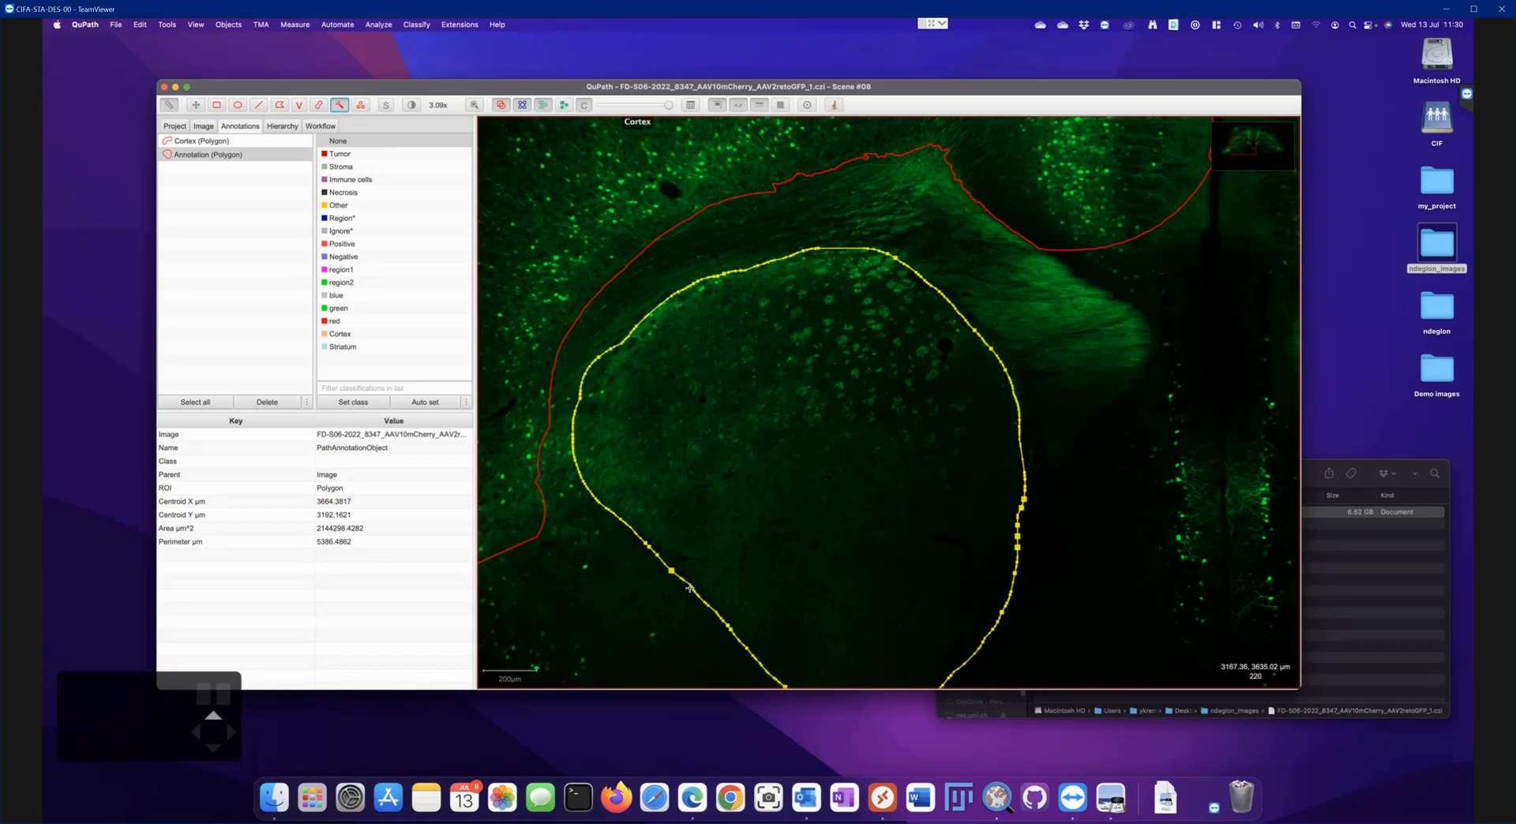
pyautogui.scroll(-5, 862, 471)
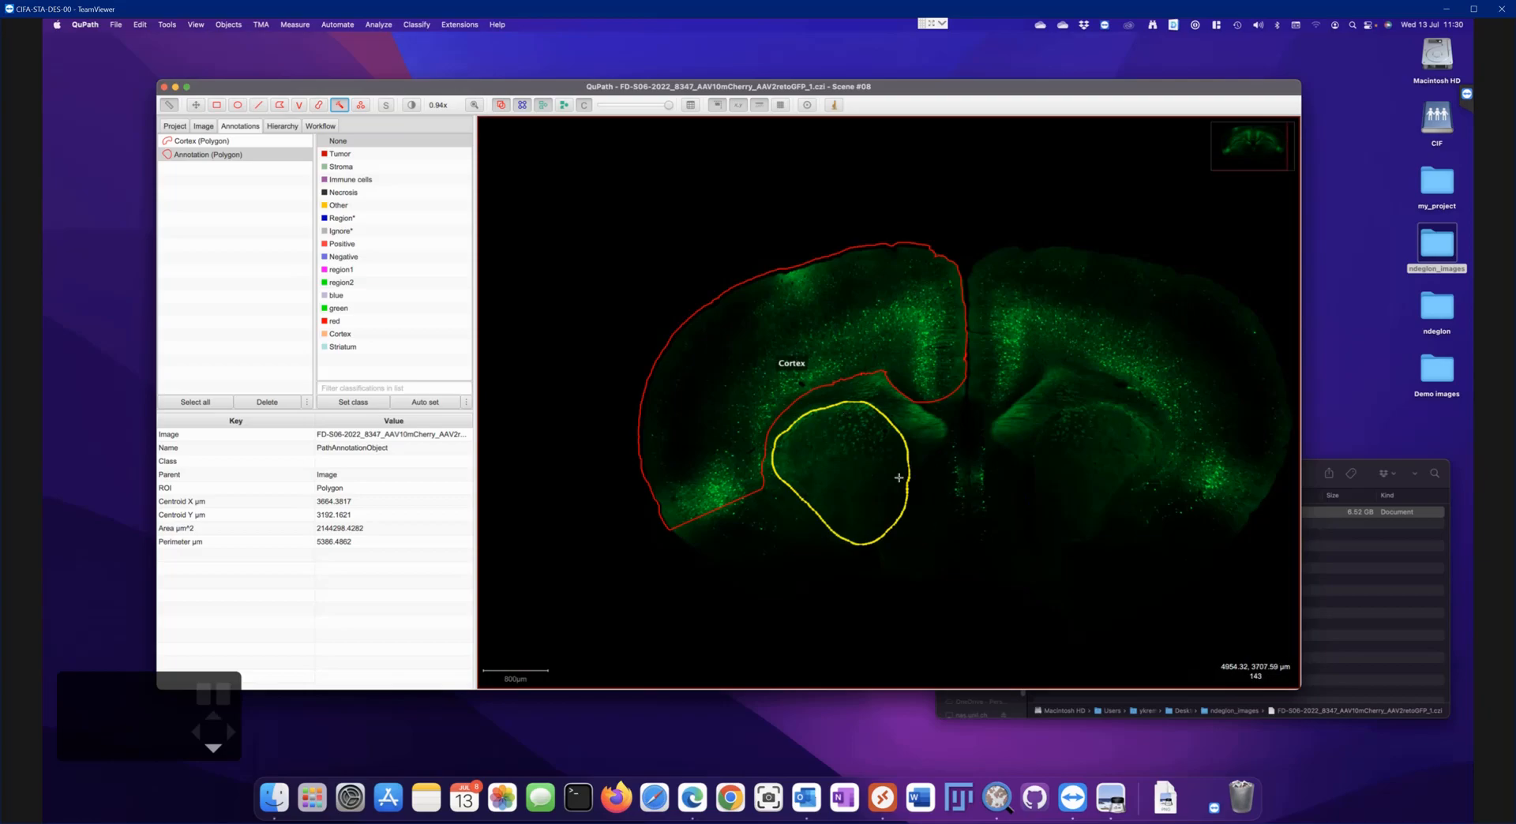
# Name the new rounded annotation "Striatum" and set its color to Navy in its annotation properties
pyautogui.rightClick(207, 156)
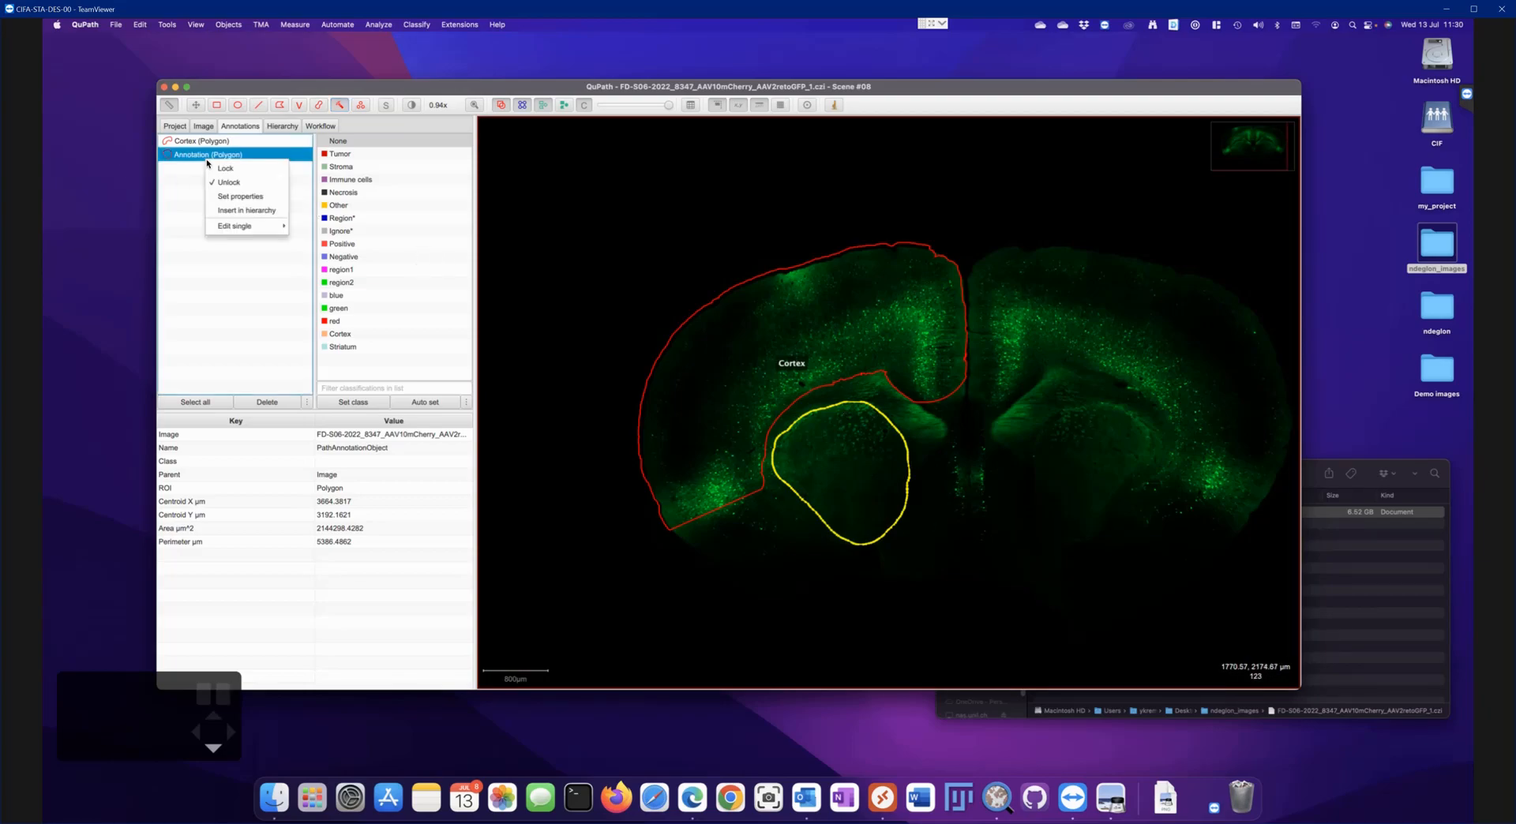
pyautogui.click(232, 196)
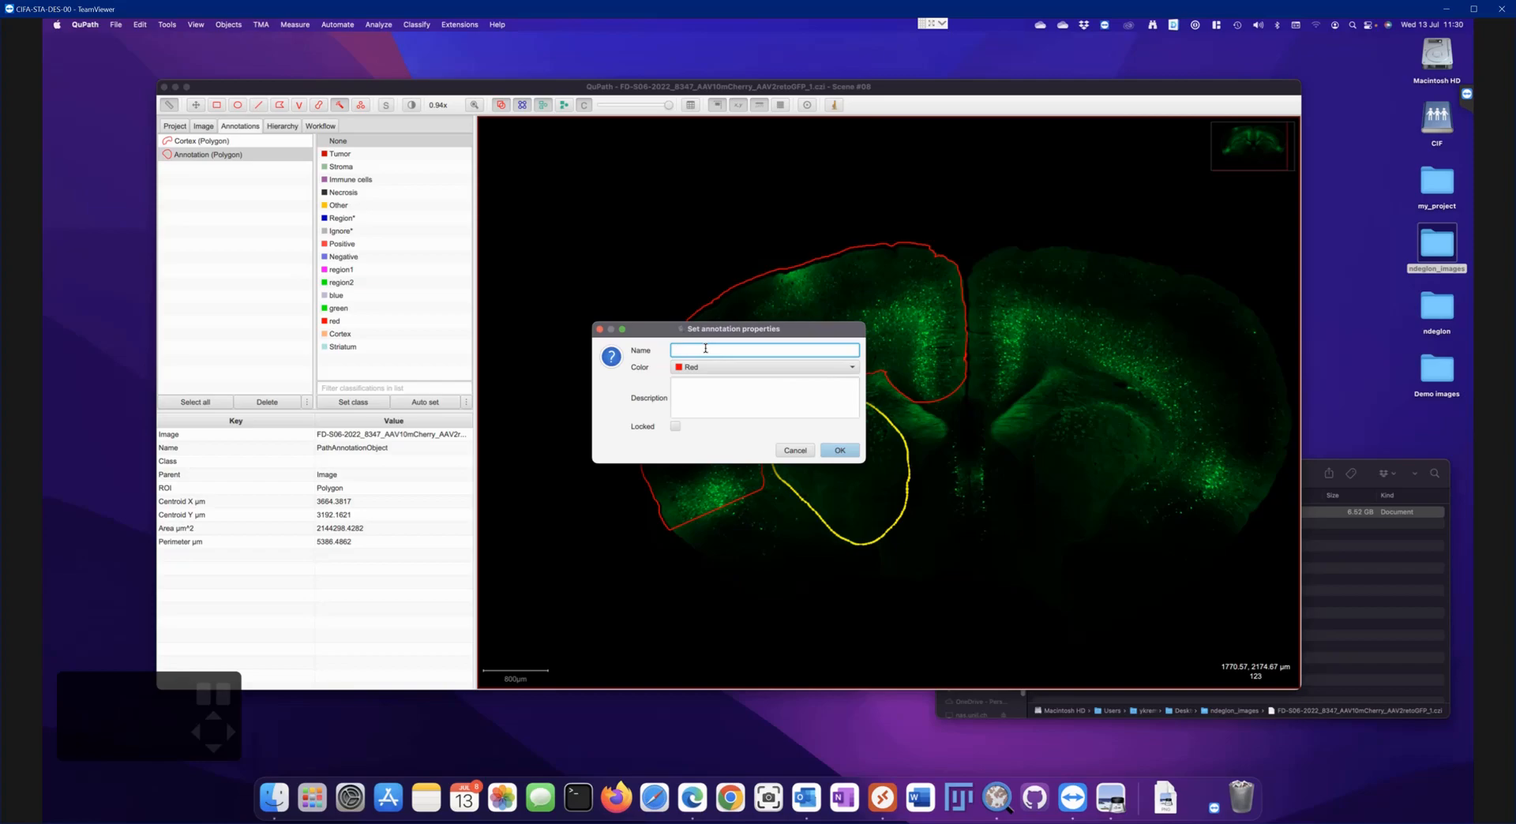
pyautogui.write('Striatum')
pyautogui.click(742, 367)
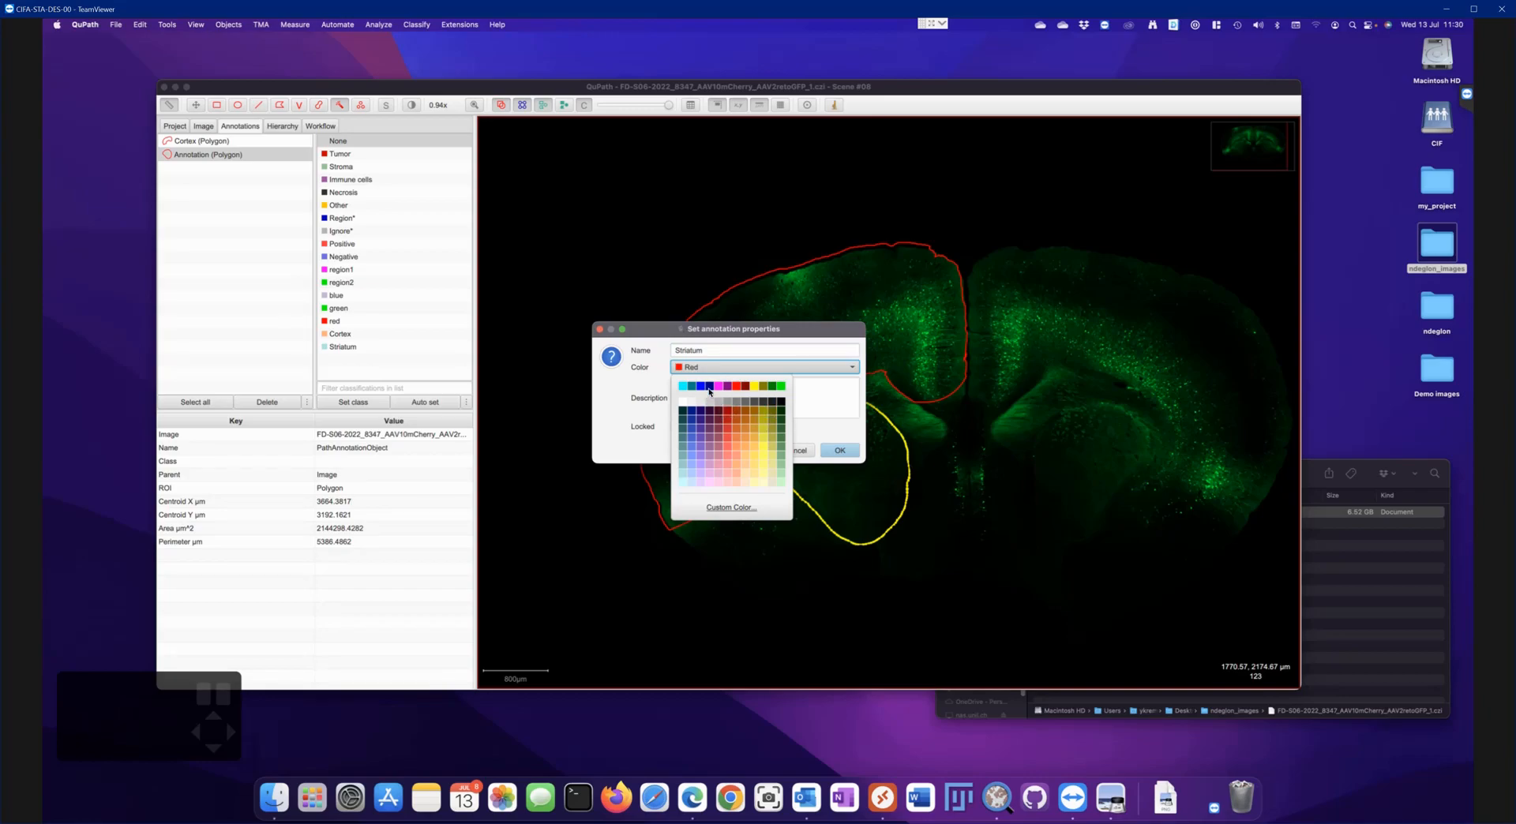
pyautogui.click(710, 386)
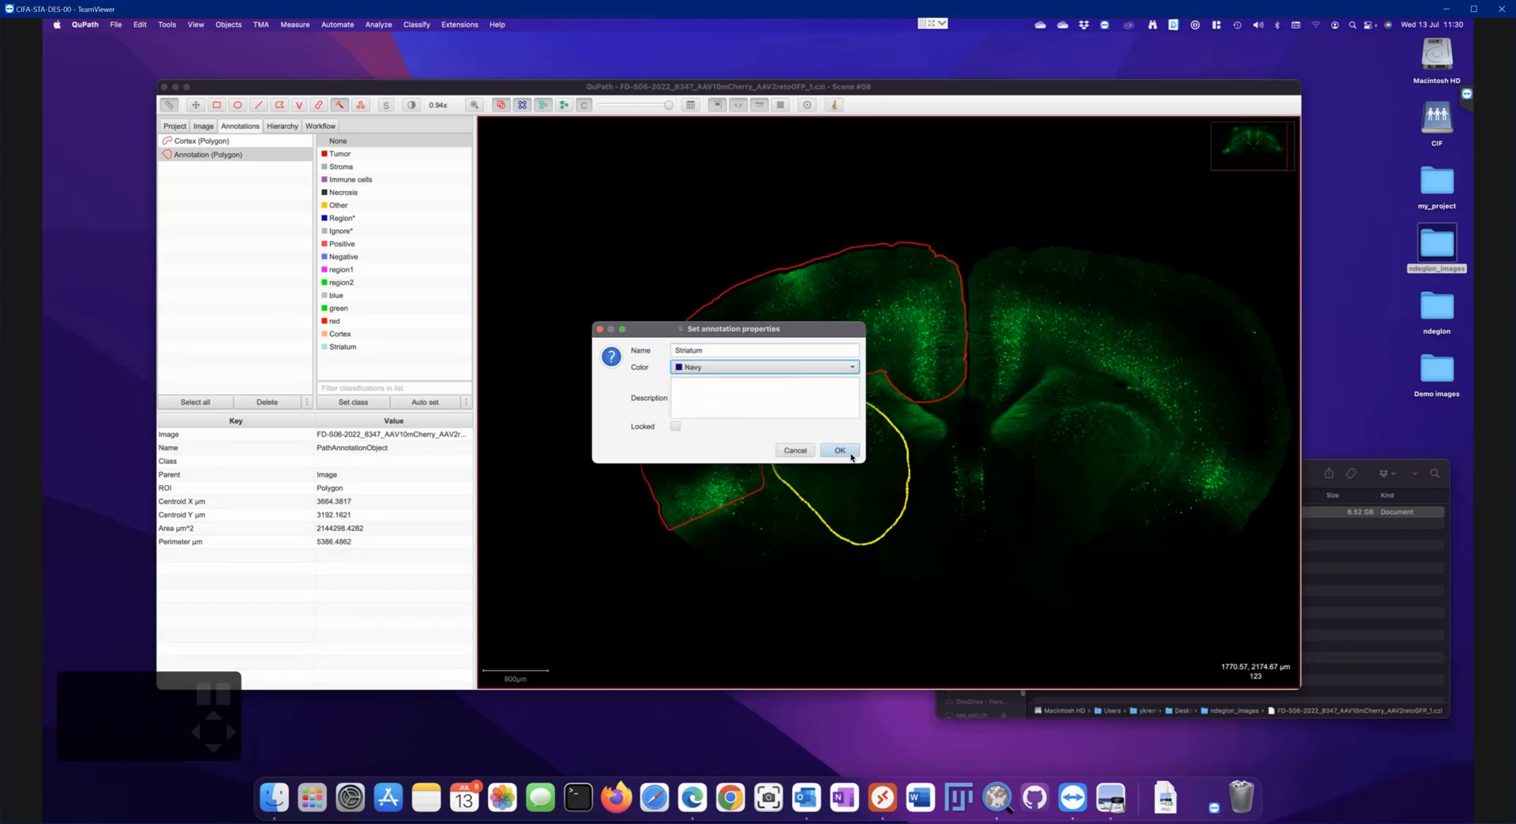
pyautogui.click(839, 450)
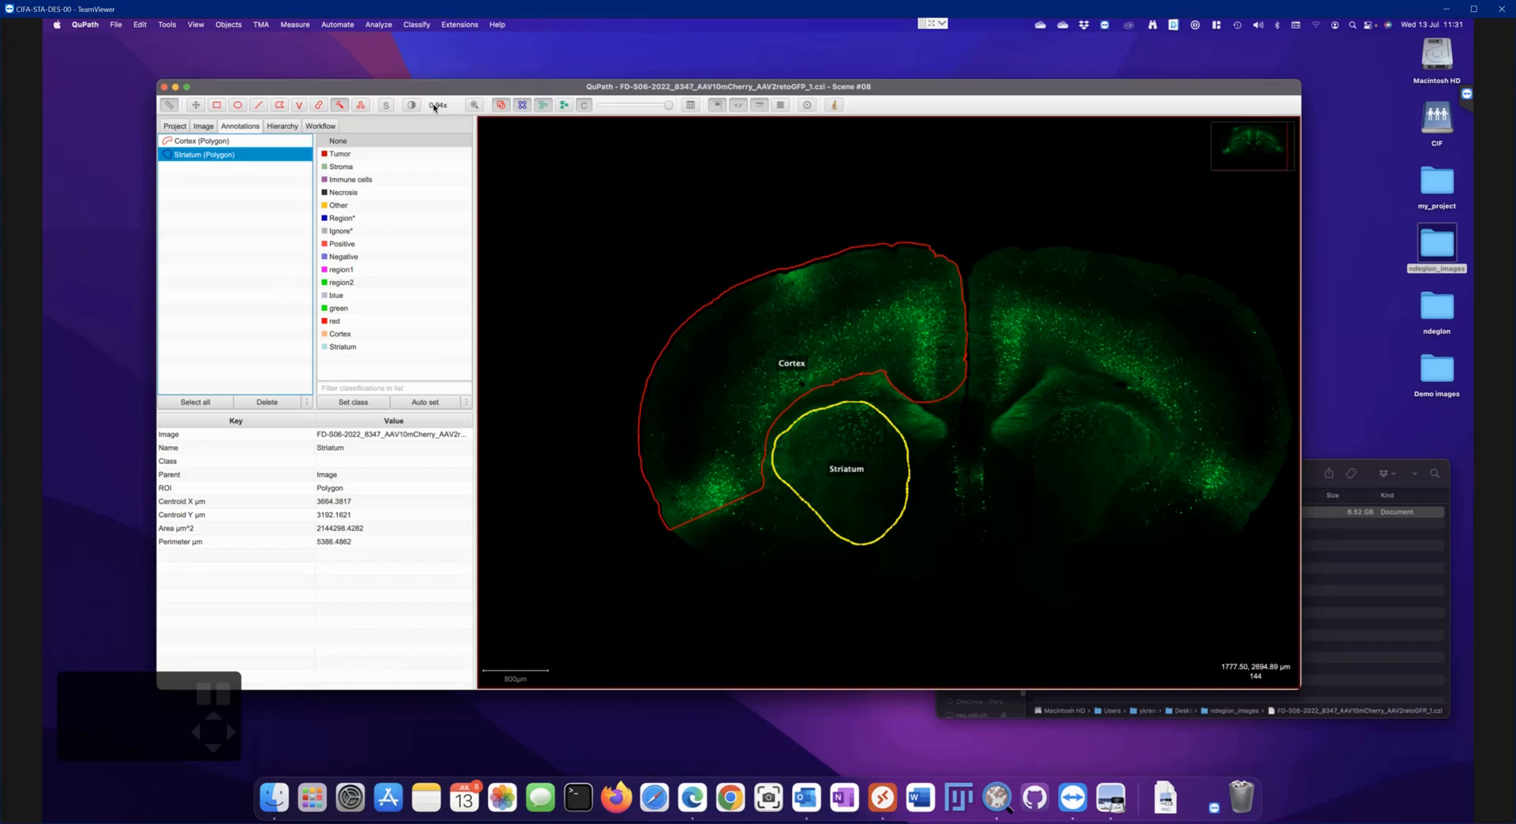
# Show the DAPI channel and hide AF488 in the Brightness & contrast settings
pyautogui.hotkey('shift', 'c')
pyautogui.click(814, 251)
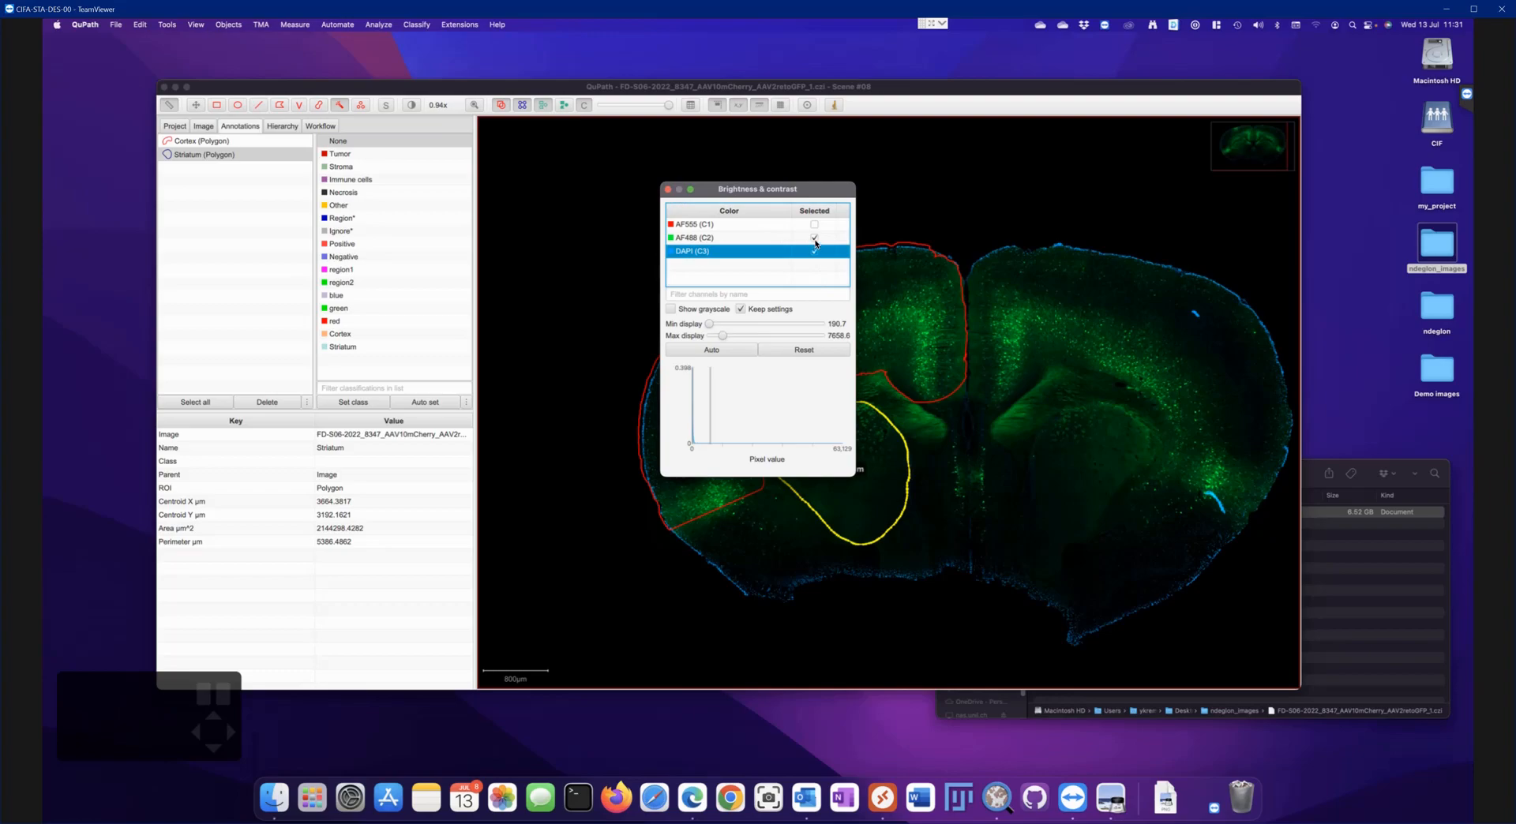
pyautogui.click(814, 237)
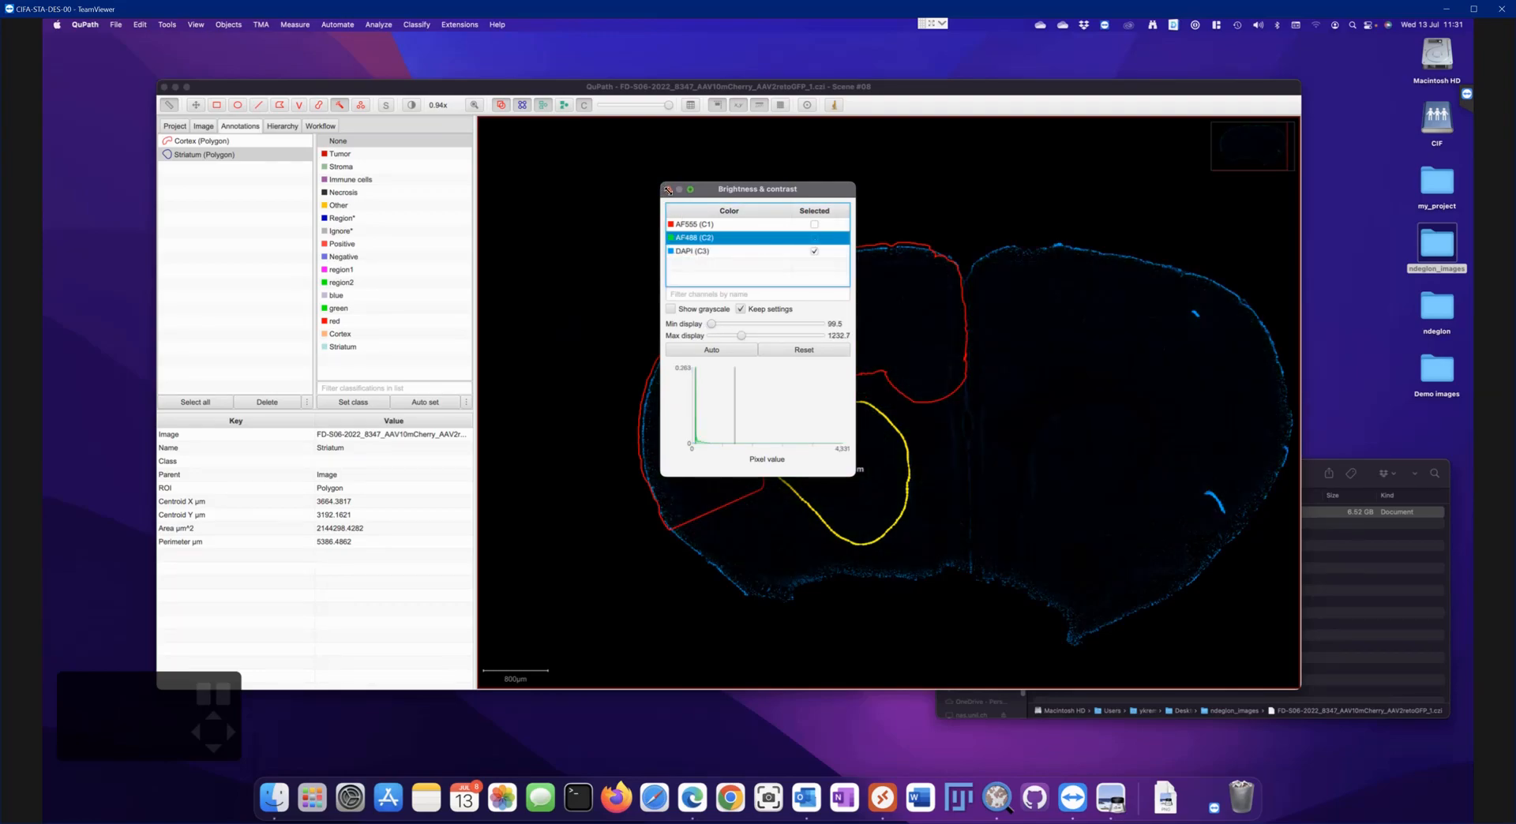
# Set the DAPI channel's maximum display value to 1514.7 and move the Brightness & contrast window off the annotations
pyautogui.click(720, 253)
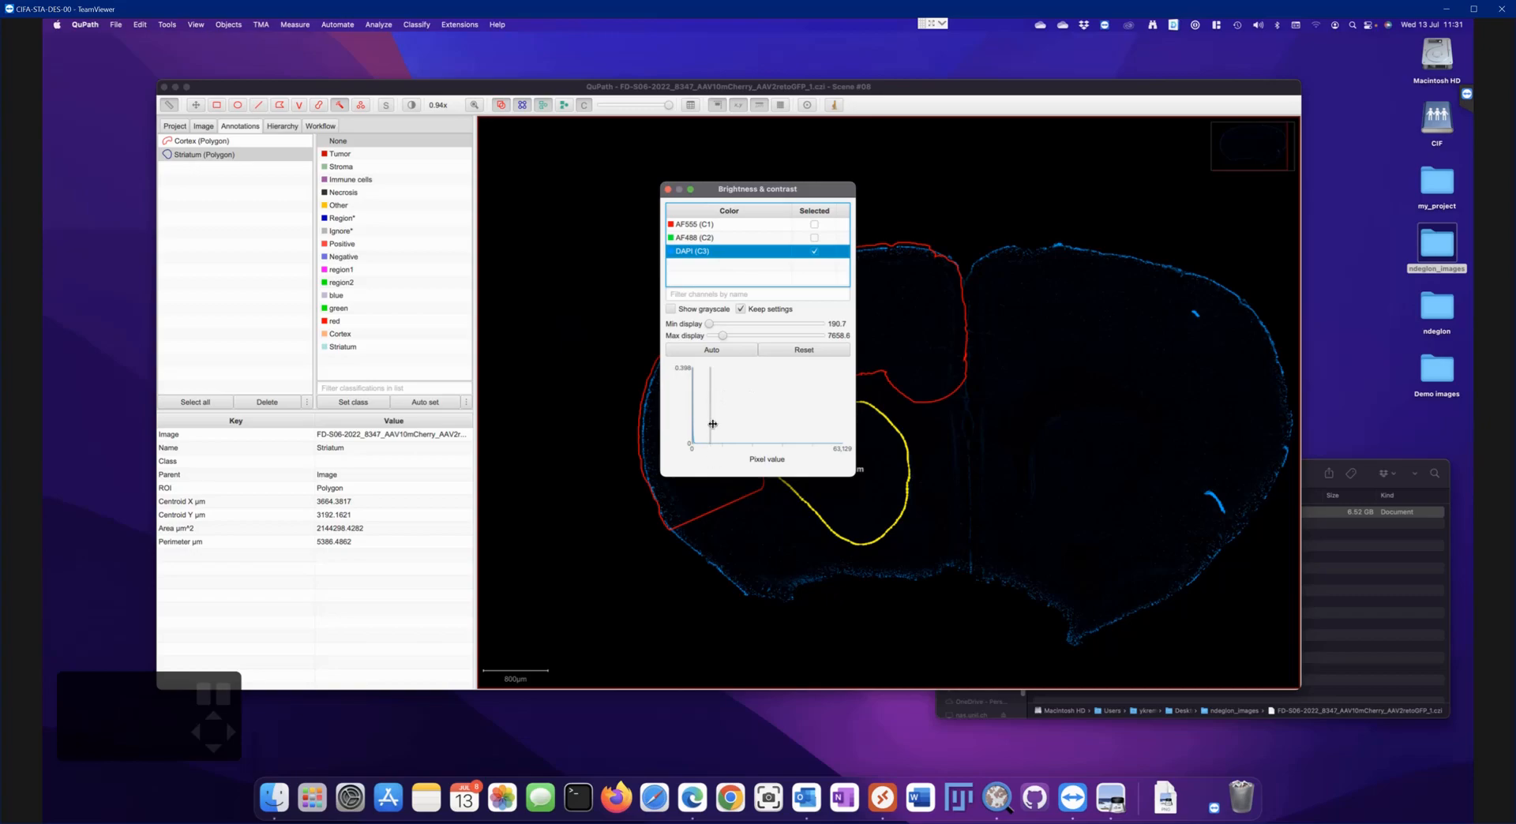
pyautogui.moveTo(724, 338); pyautogui.dragTo(711, 339)
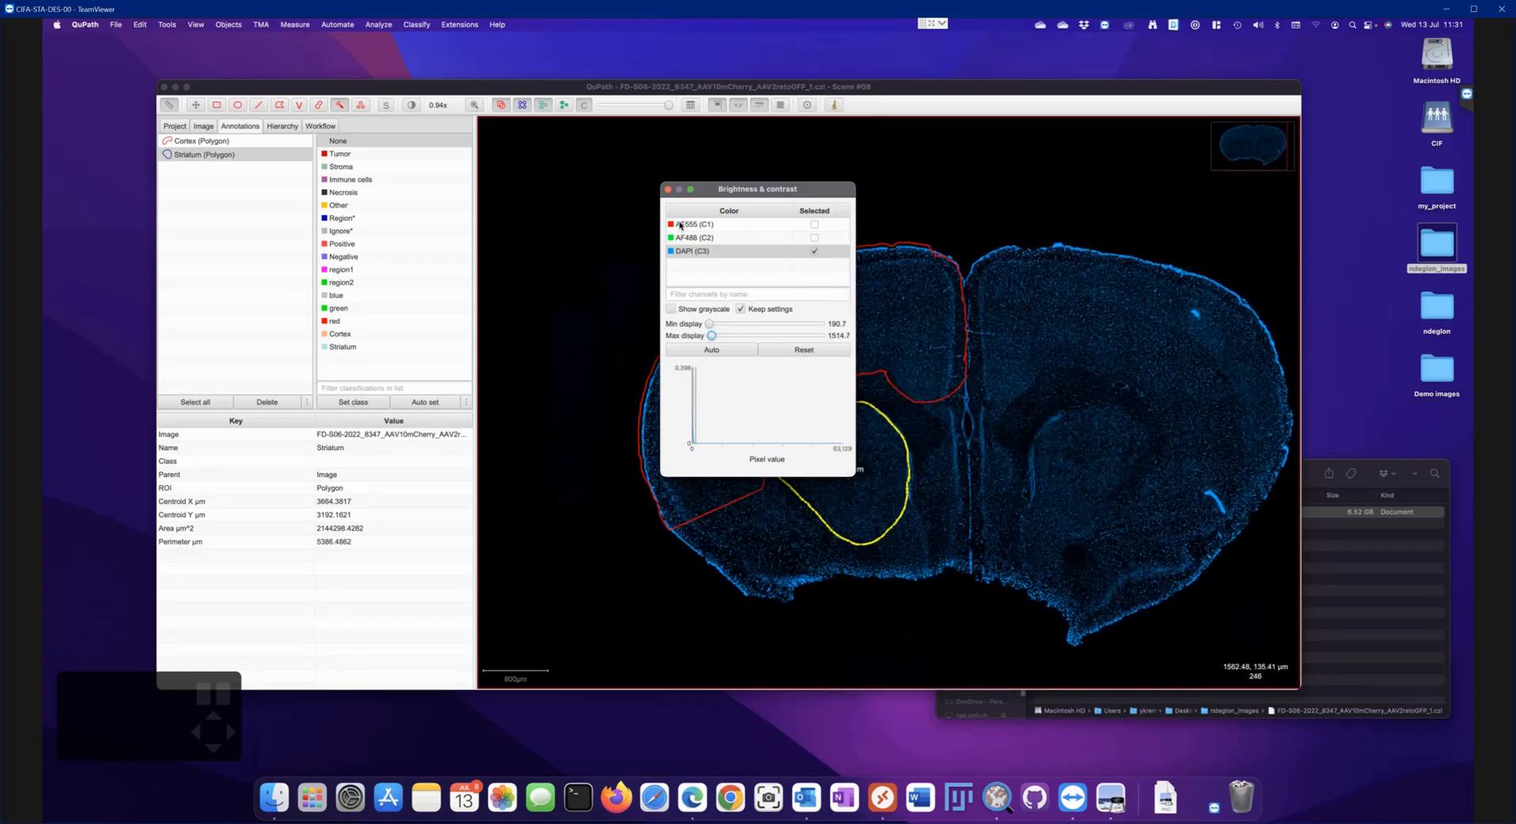
pyautogui.moveTo(718, 192); pyautogui.dragTo(524, 206)
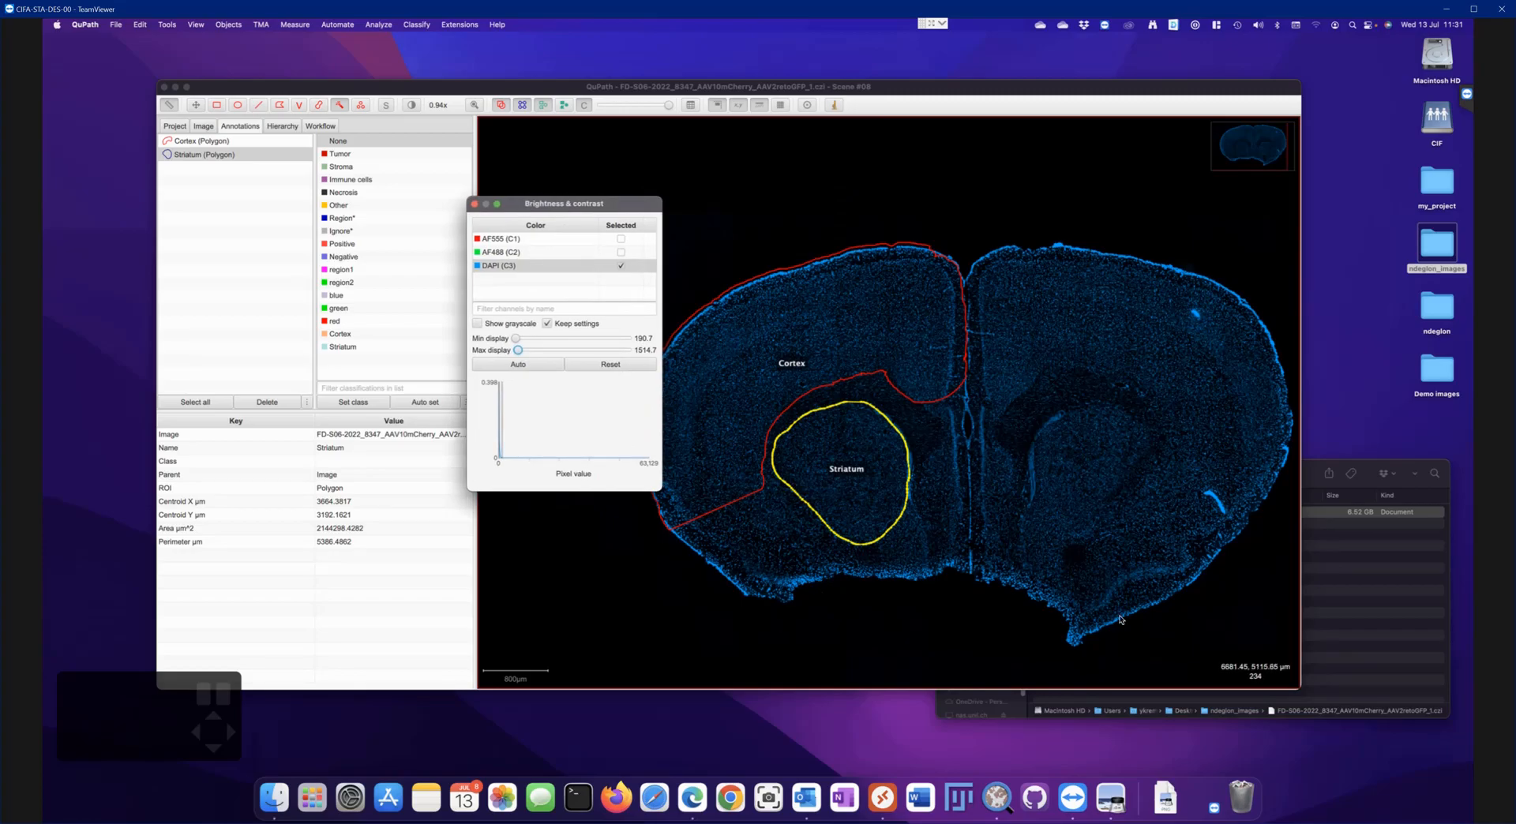
# Inspect the DAPI-stained nuclei inside the Striatum annotation and move the Brightness & contrast window clear of its outline
pyautogui.scroll(10, 877, 494)
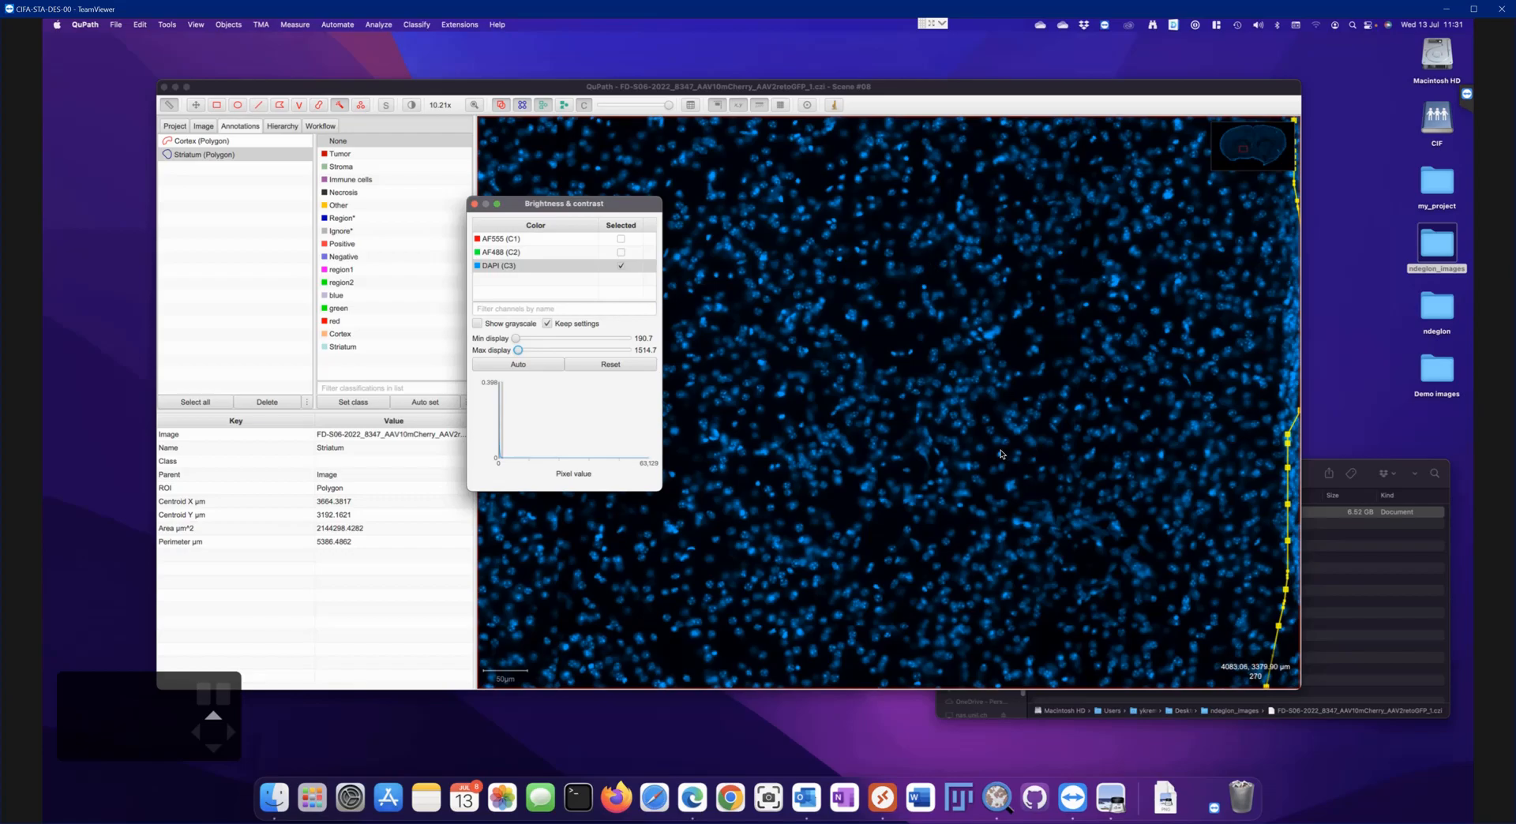
pyautogui.scroll(-10, 901, 445)
pyautogui.scroll(5, 901, 445)
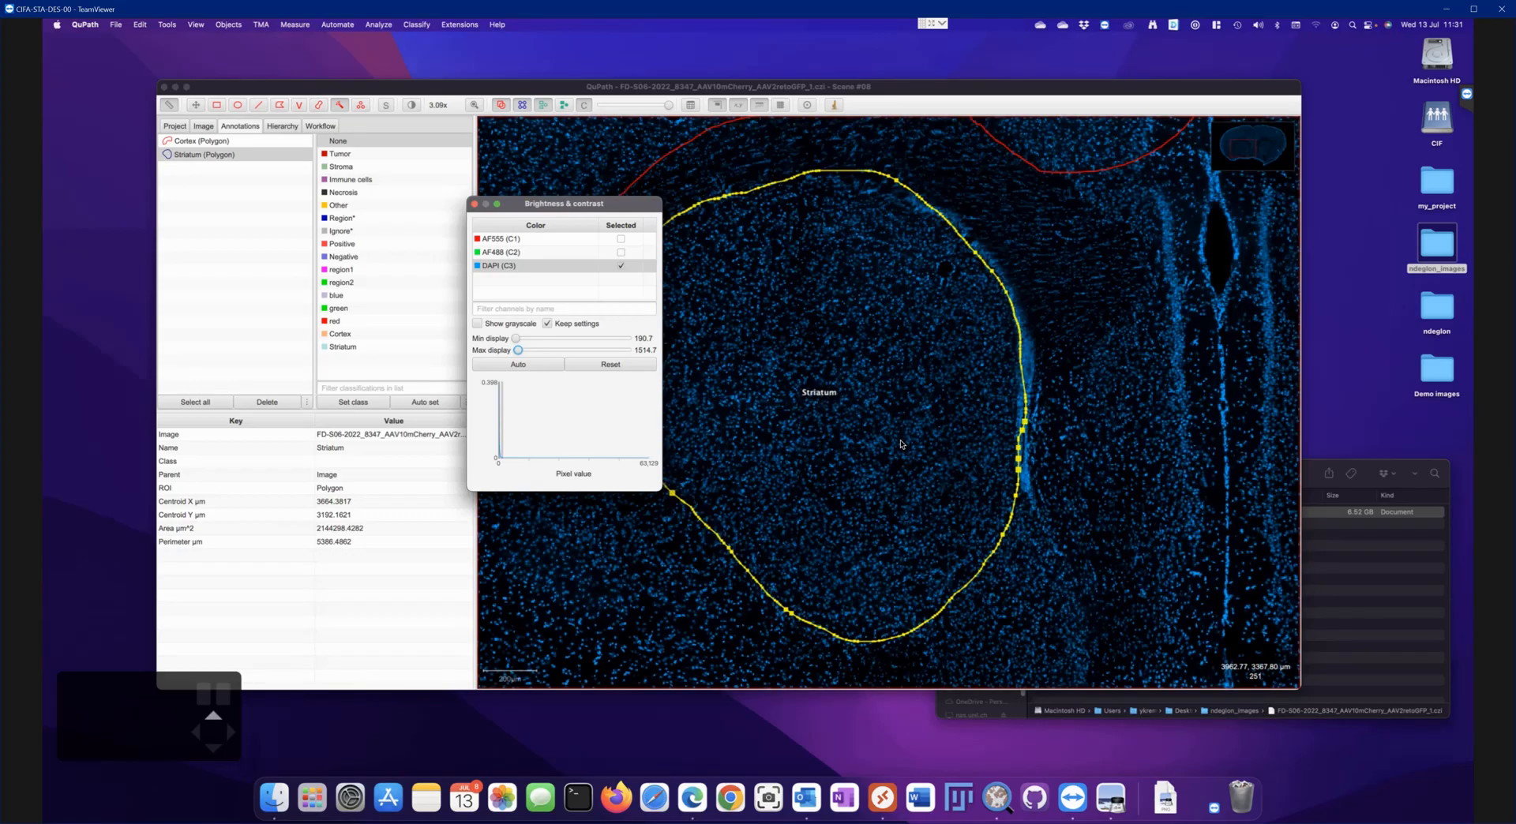
pyautogui.moveTo(556, 208); pyautogui.dragTo(300, 241)
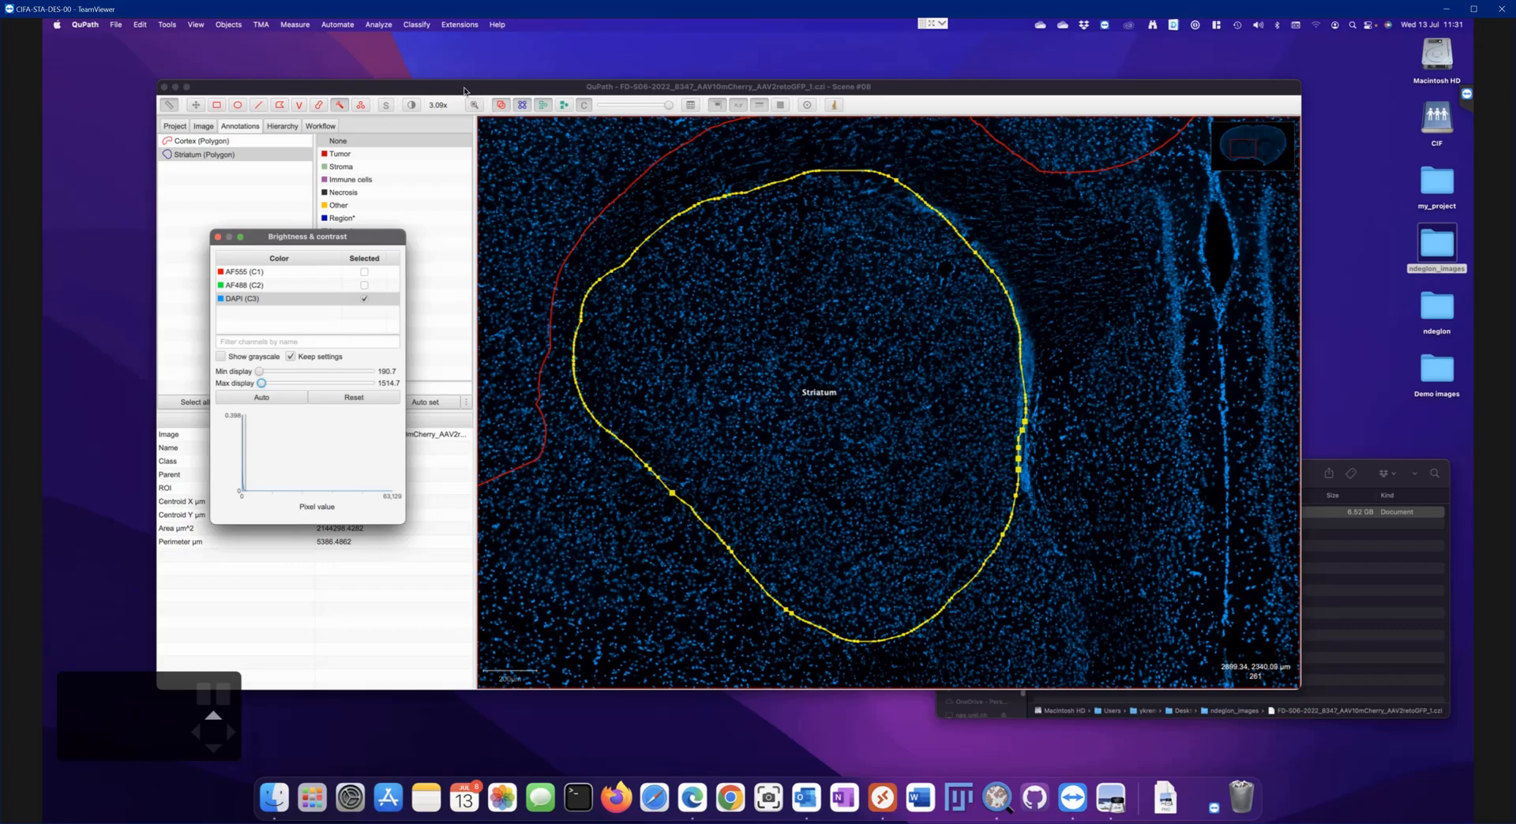
# Run Cell detection on the Striatum annotation using the DAPI channel with a cell expansion of 0 µm
pyautogui.click(378, 26)
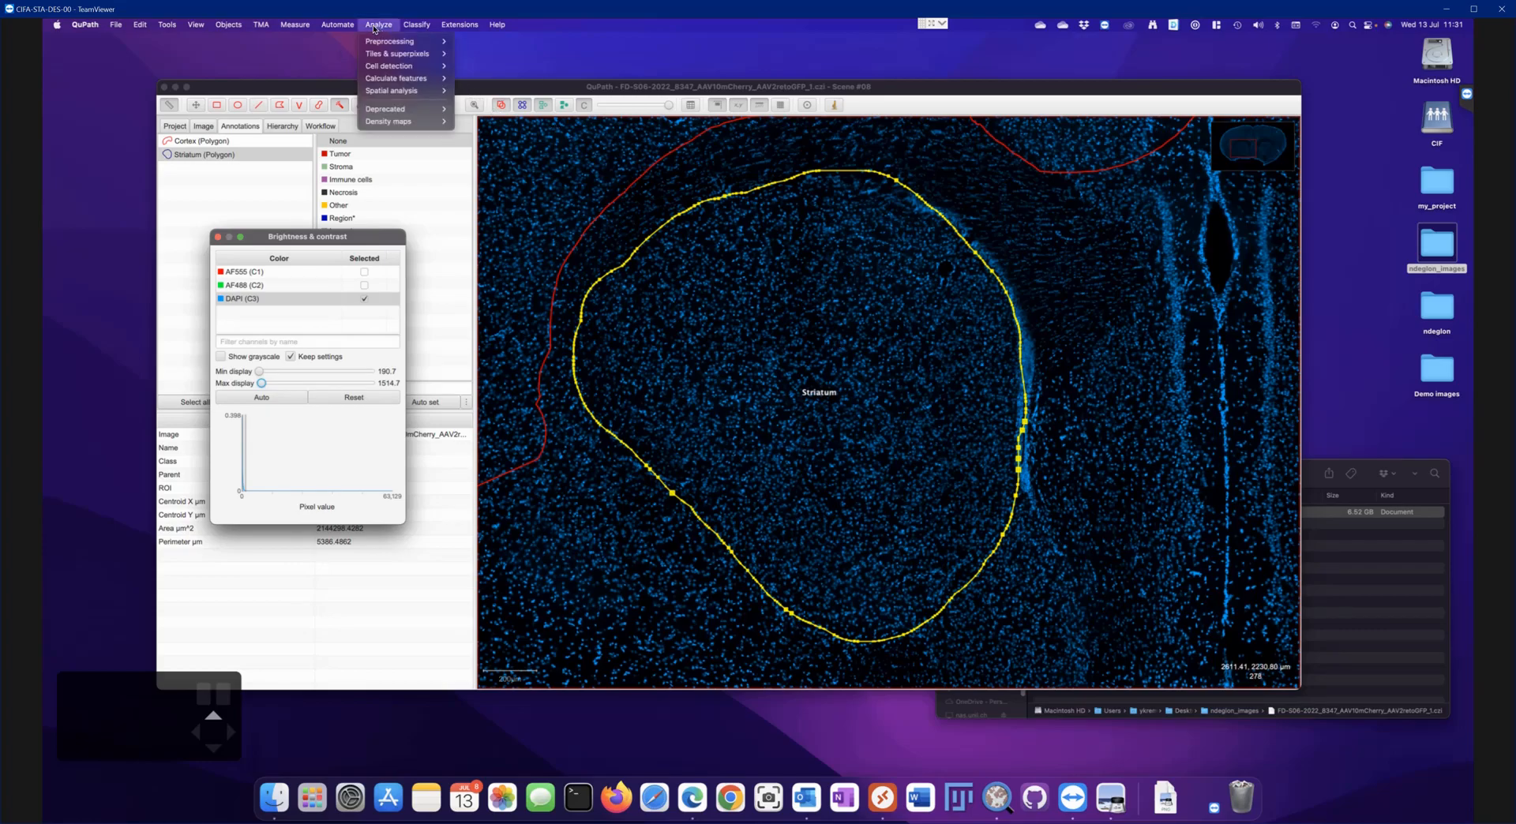
pyautogui.moveTo(395, 66)
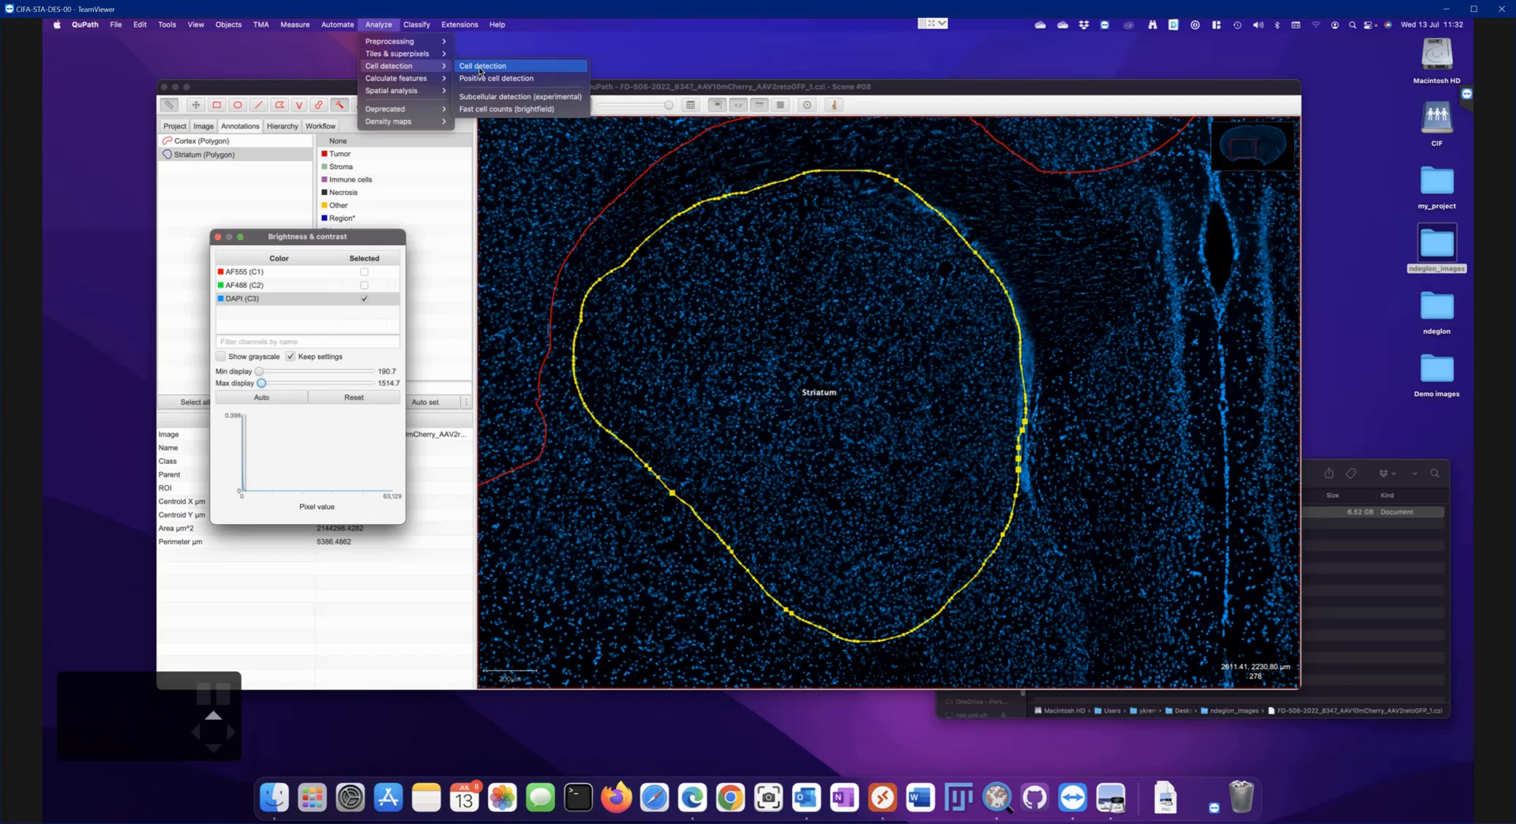
pyautogui.click(480, 70)
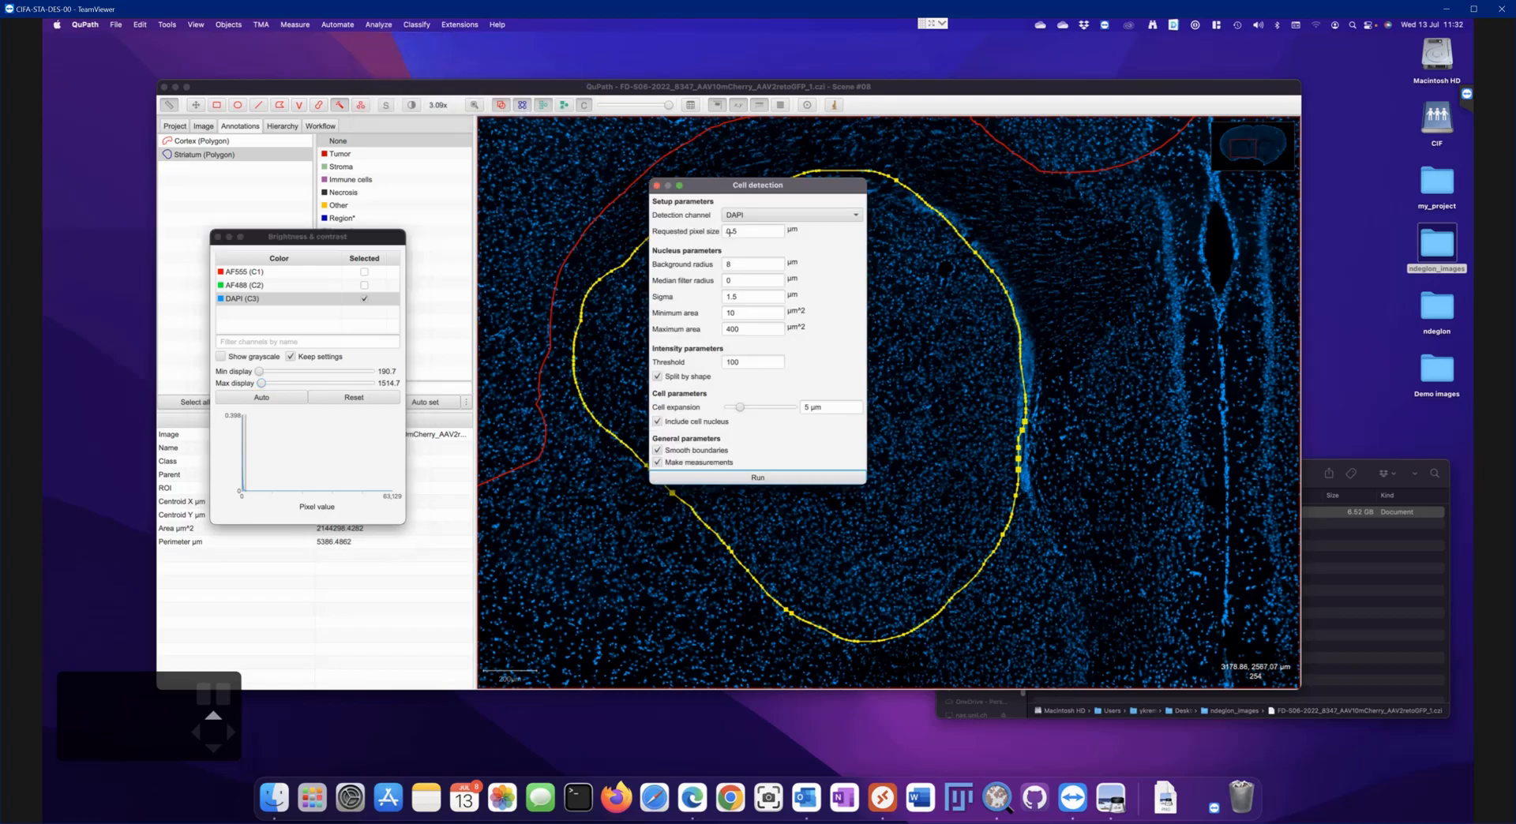
pyautogui.moveTo(762, 195); pyautogui.dragTo(567, 199)
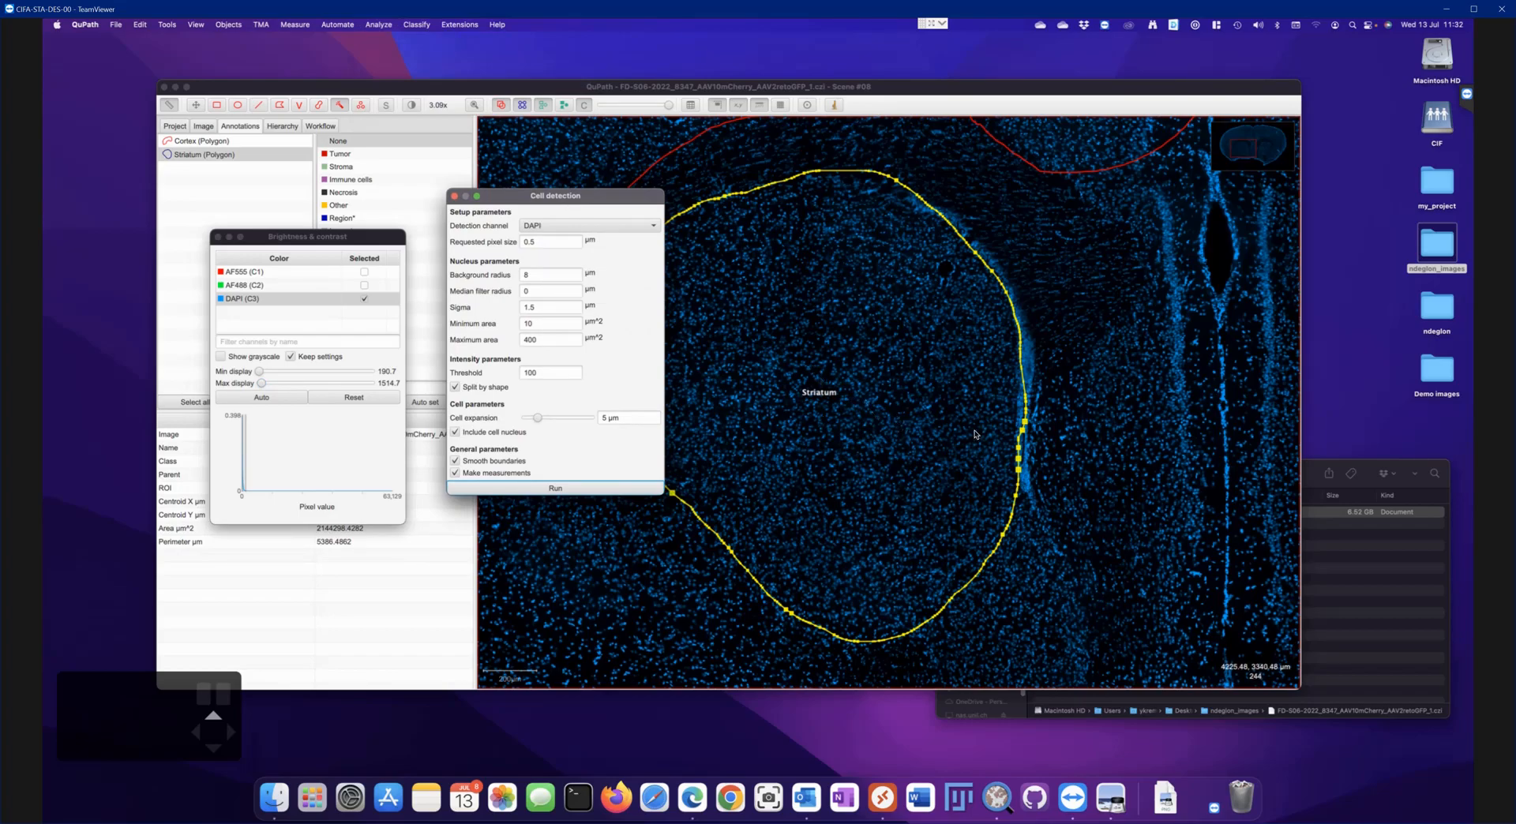
pyautogui.scroll(10, 866, 426)
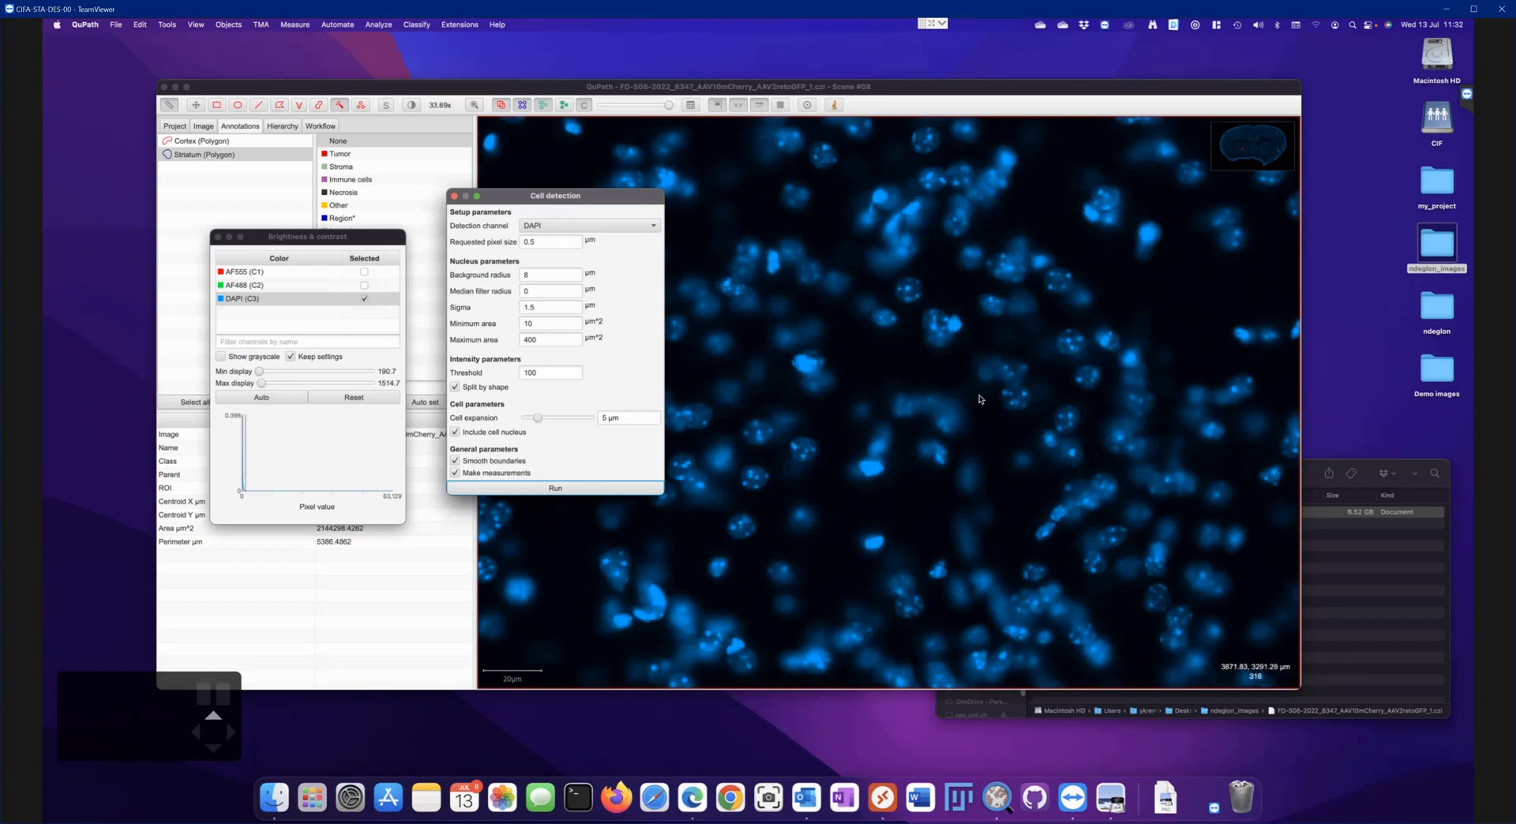
pyautogui.scroll(-5, 979, 397)
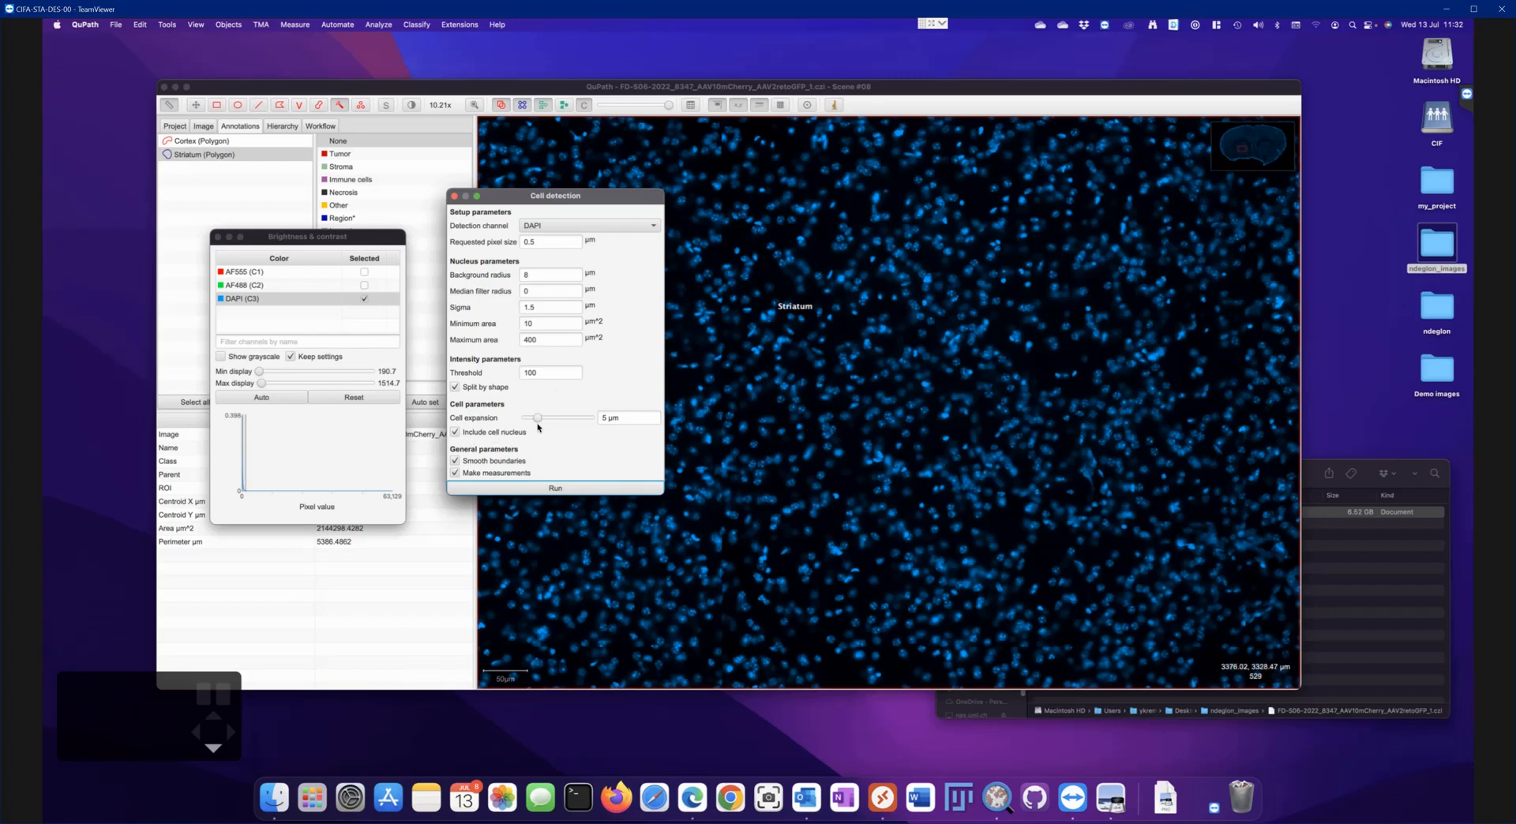
pyautogui.moveTo(532, 418); pyautogui.dragTo(518, 418)
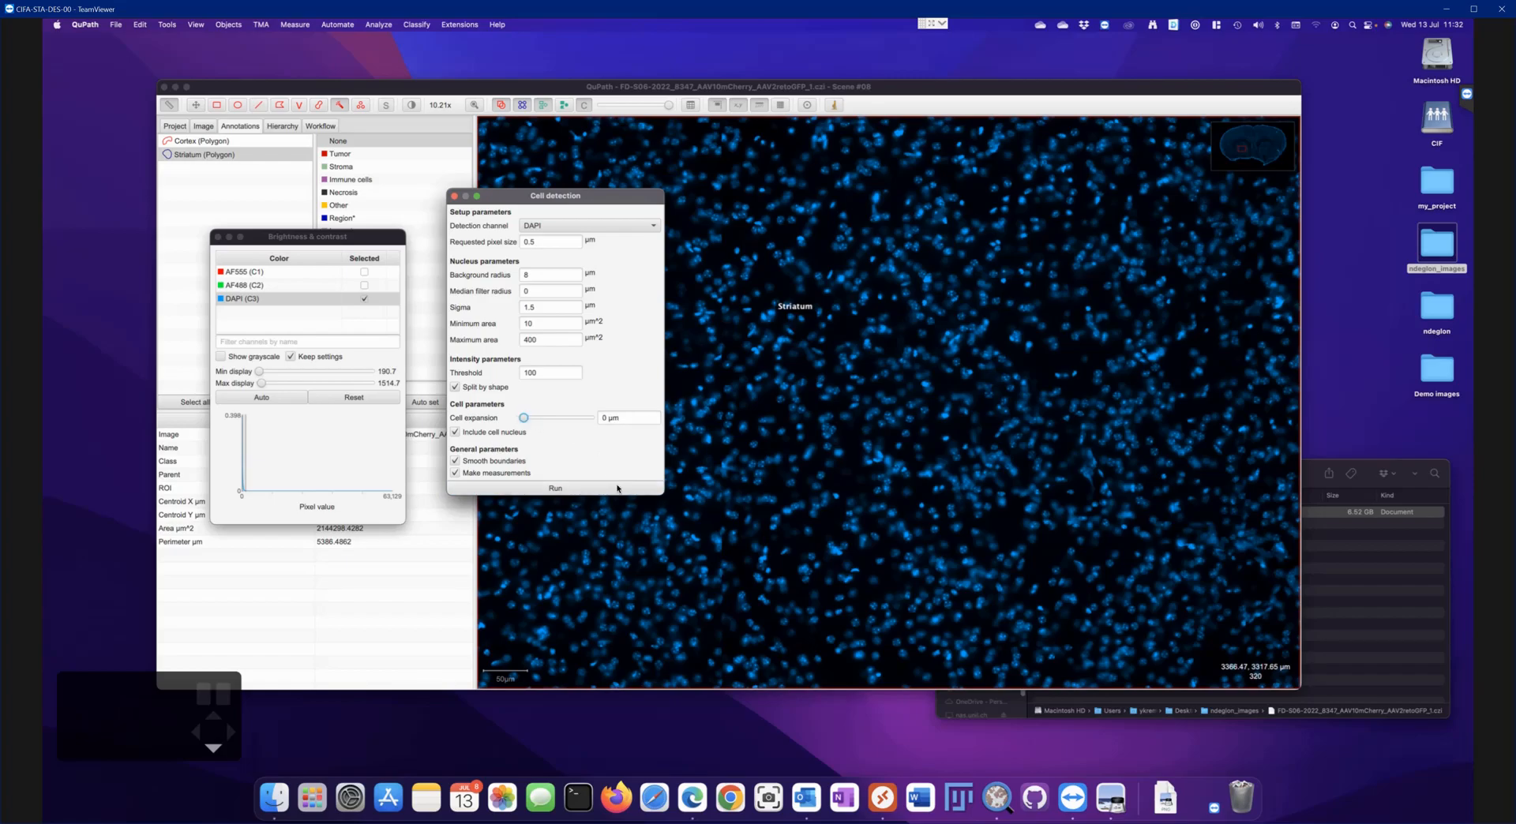
pyautogui.click(555, 488)
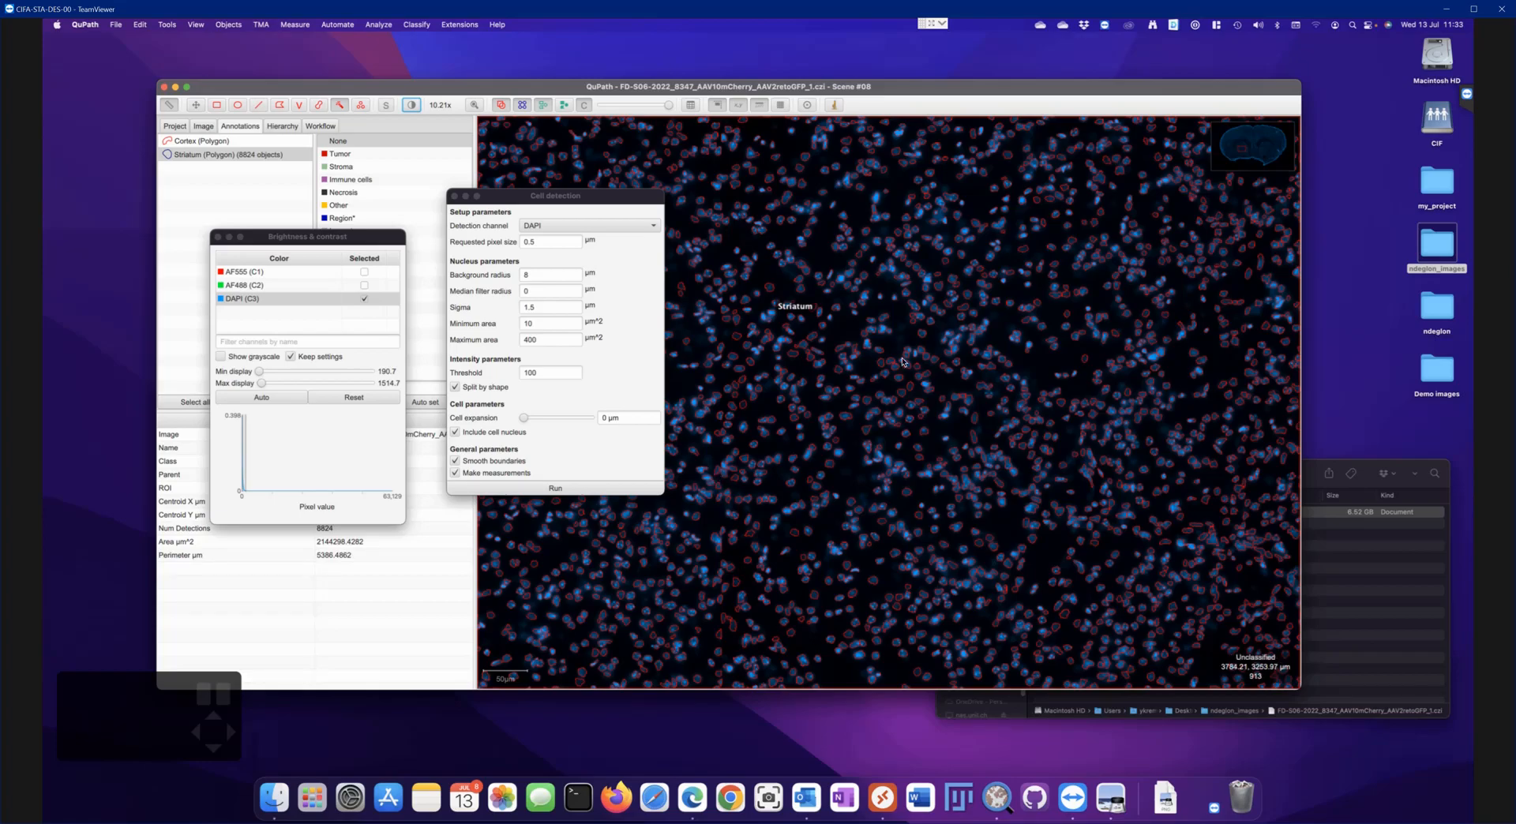
# Inspect the detected nucleus outlines in the striatum, close the Cell detection dialog and uncover the annotation list
pyautogui.scroll(-5, 962, 425)
pyautogui.scroll(10, 961, 425)
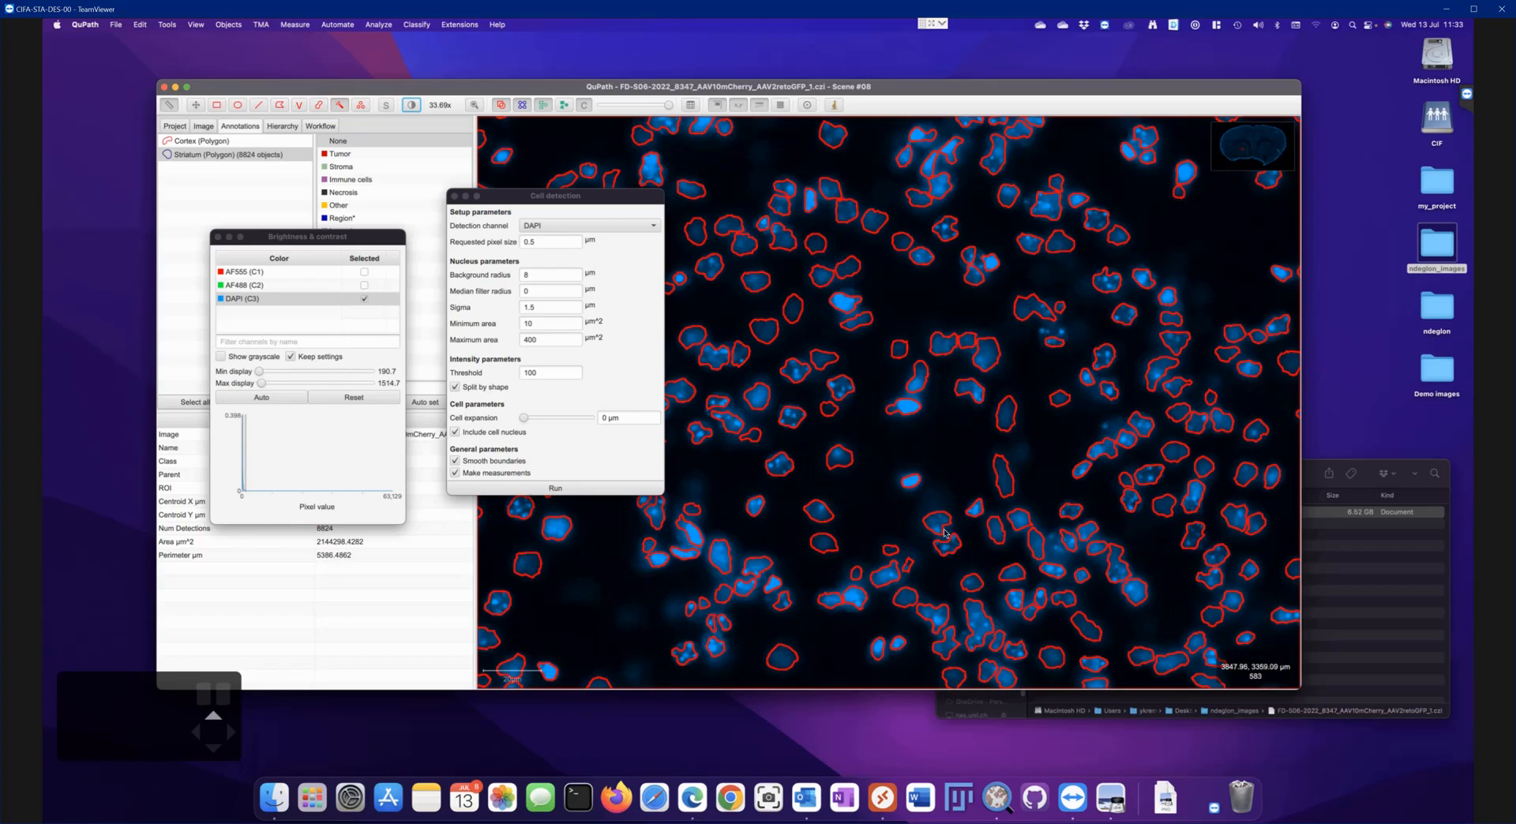
pyautogui.scroll(-5, 938, 530)
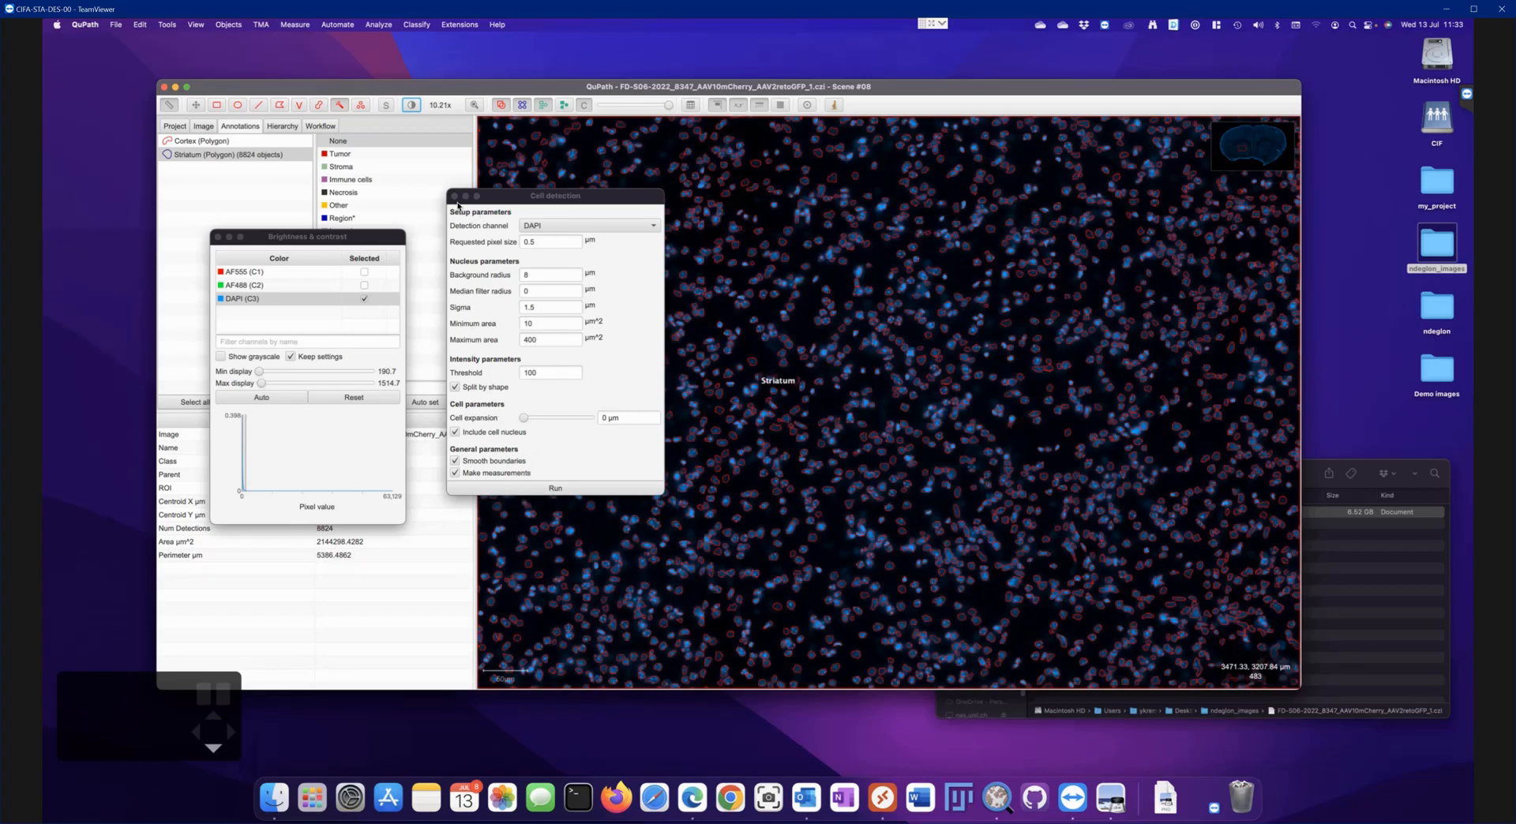
pyautogui.click(454, 196)
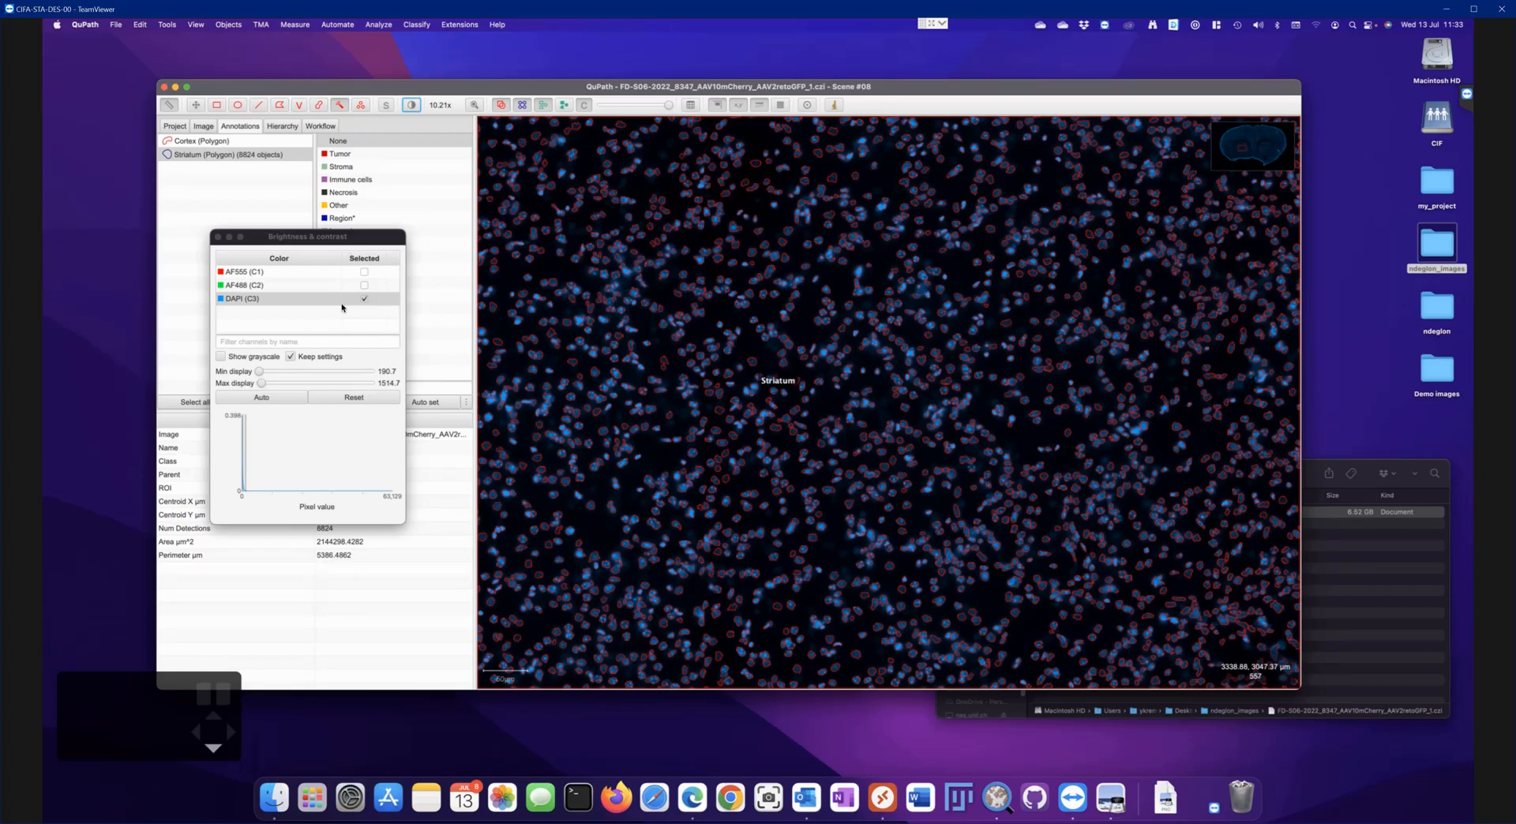
pyautogui.moveTo(299, 243); pyautogui.dragTo(576, 256)
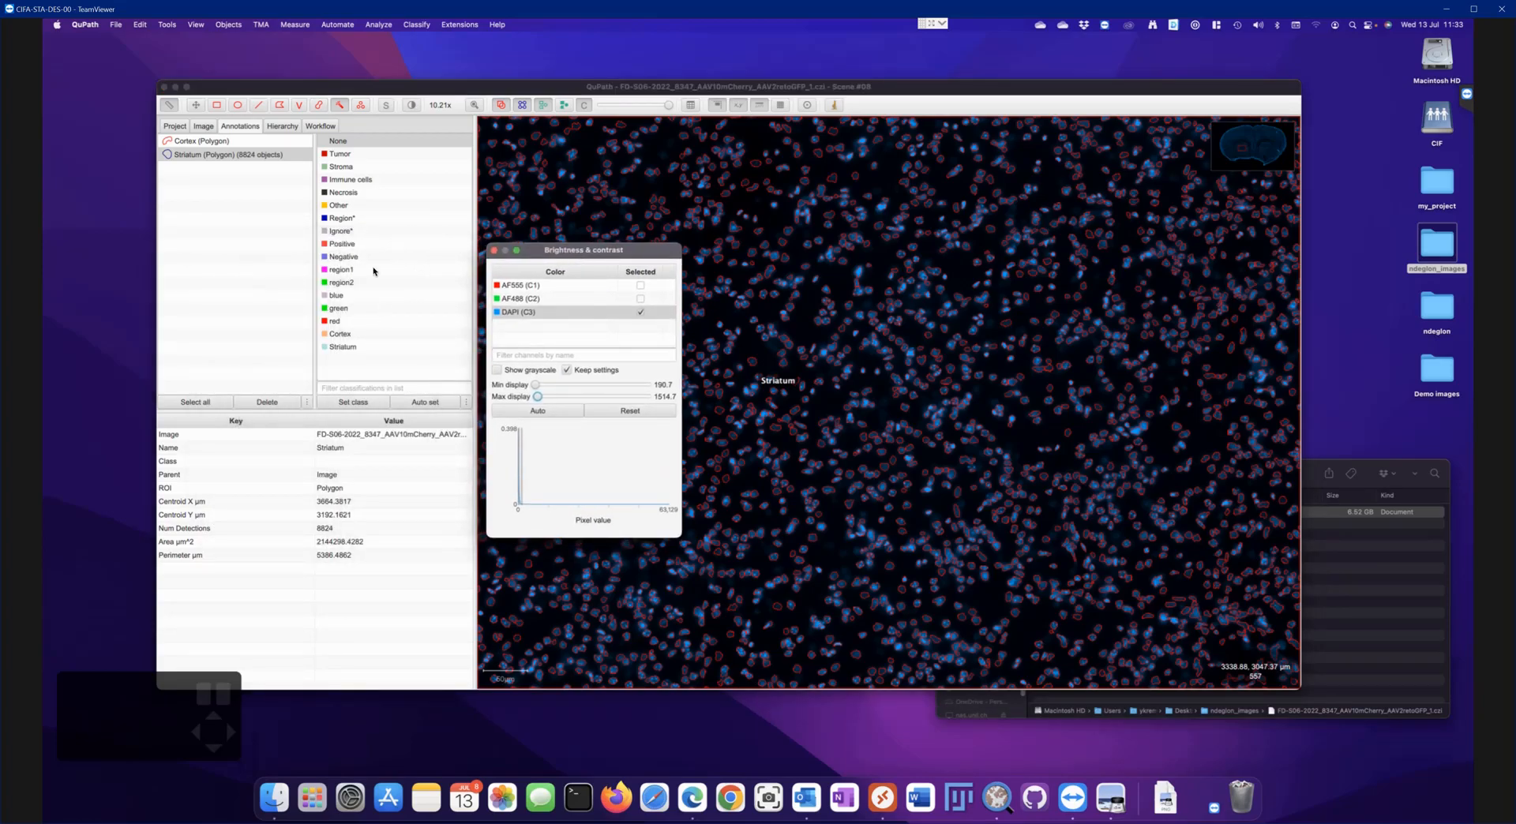
# Delete all detections from the image while keeping the Cortex and Striatum annotations
pyautogui.click(198, 155)
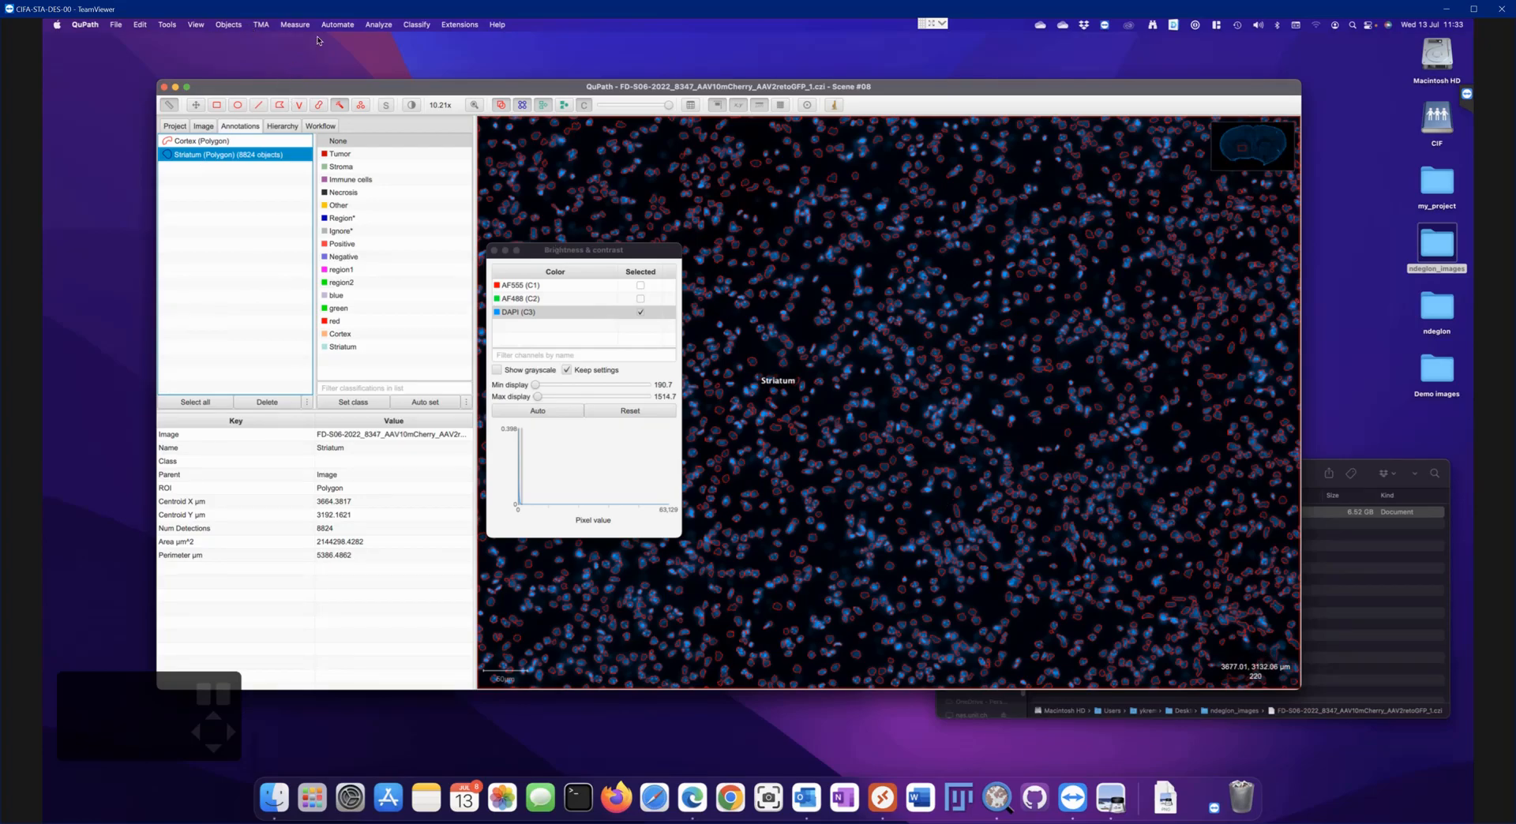
pyautogui.click(229, 26)
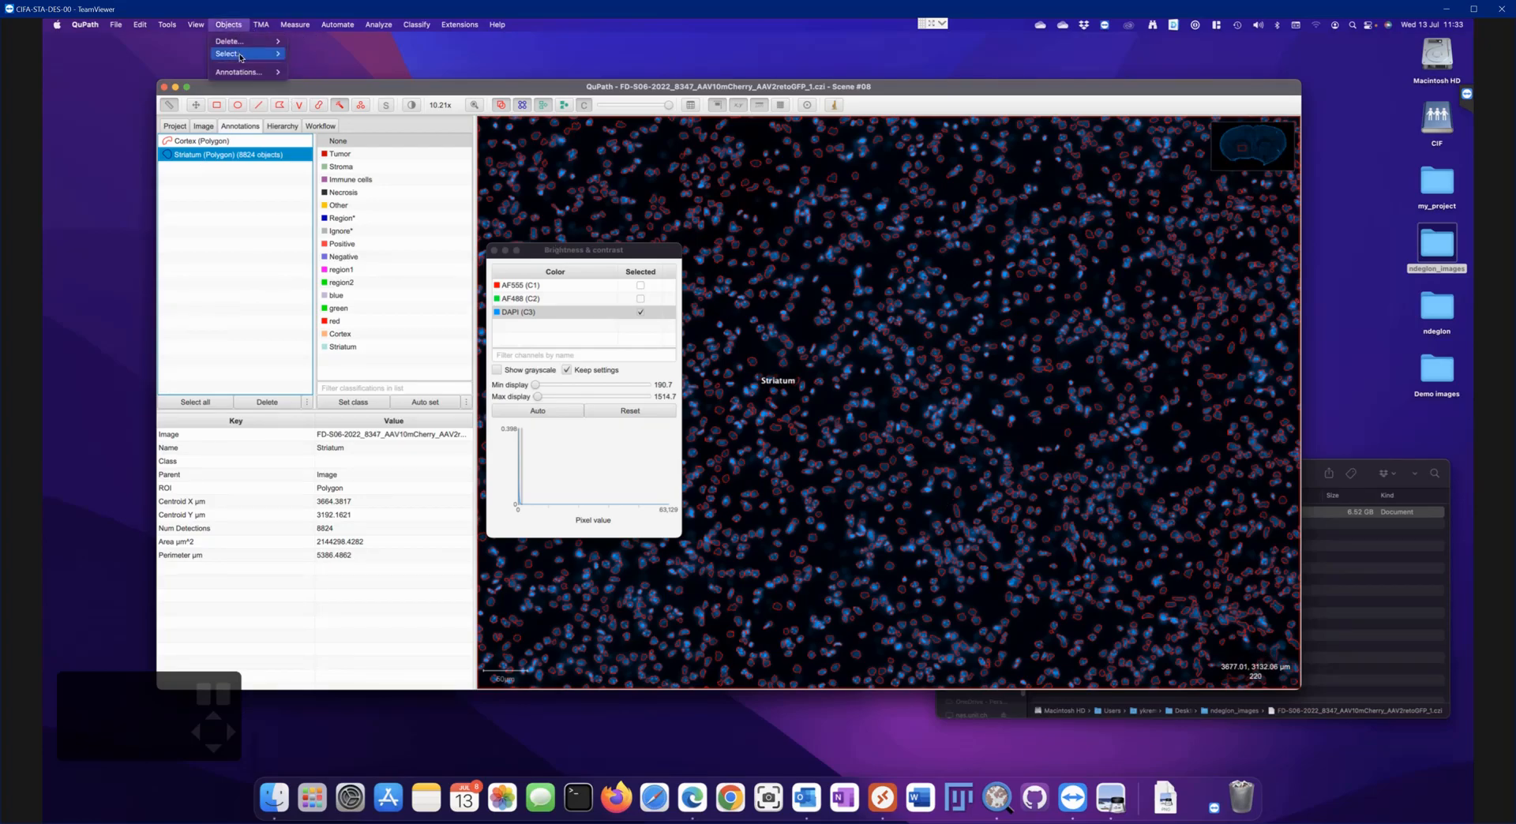
pyautogui.moveTo(254, 44)
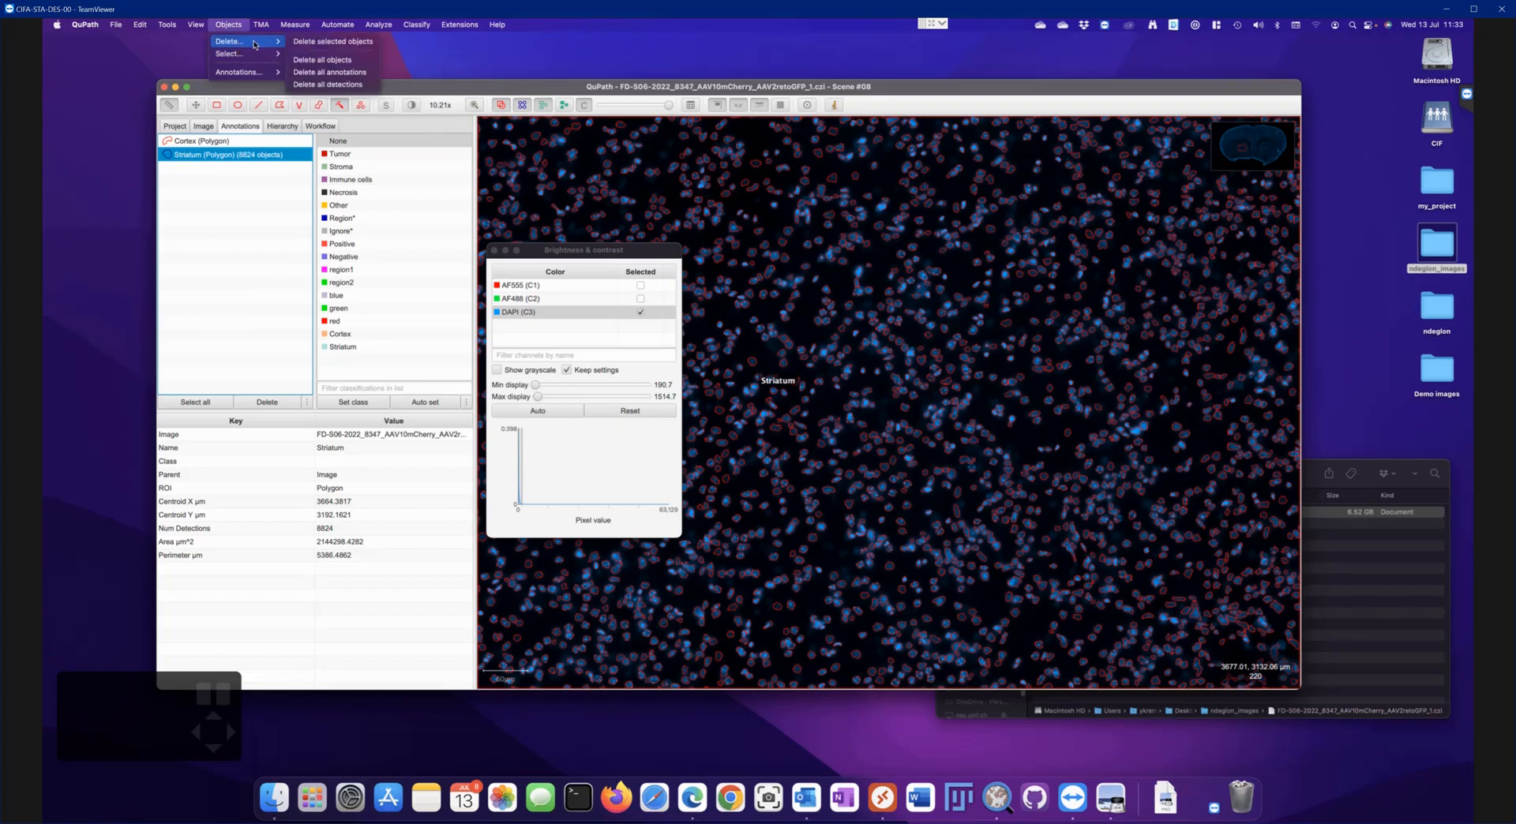
pyautogui.click(328, 84)
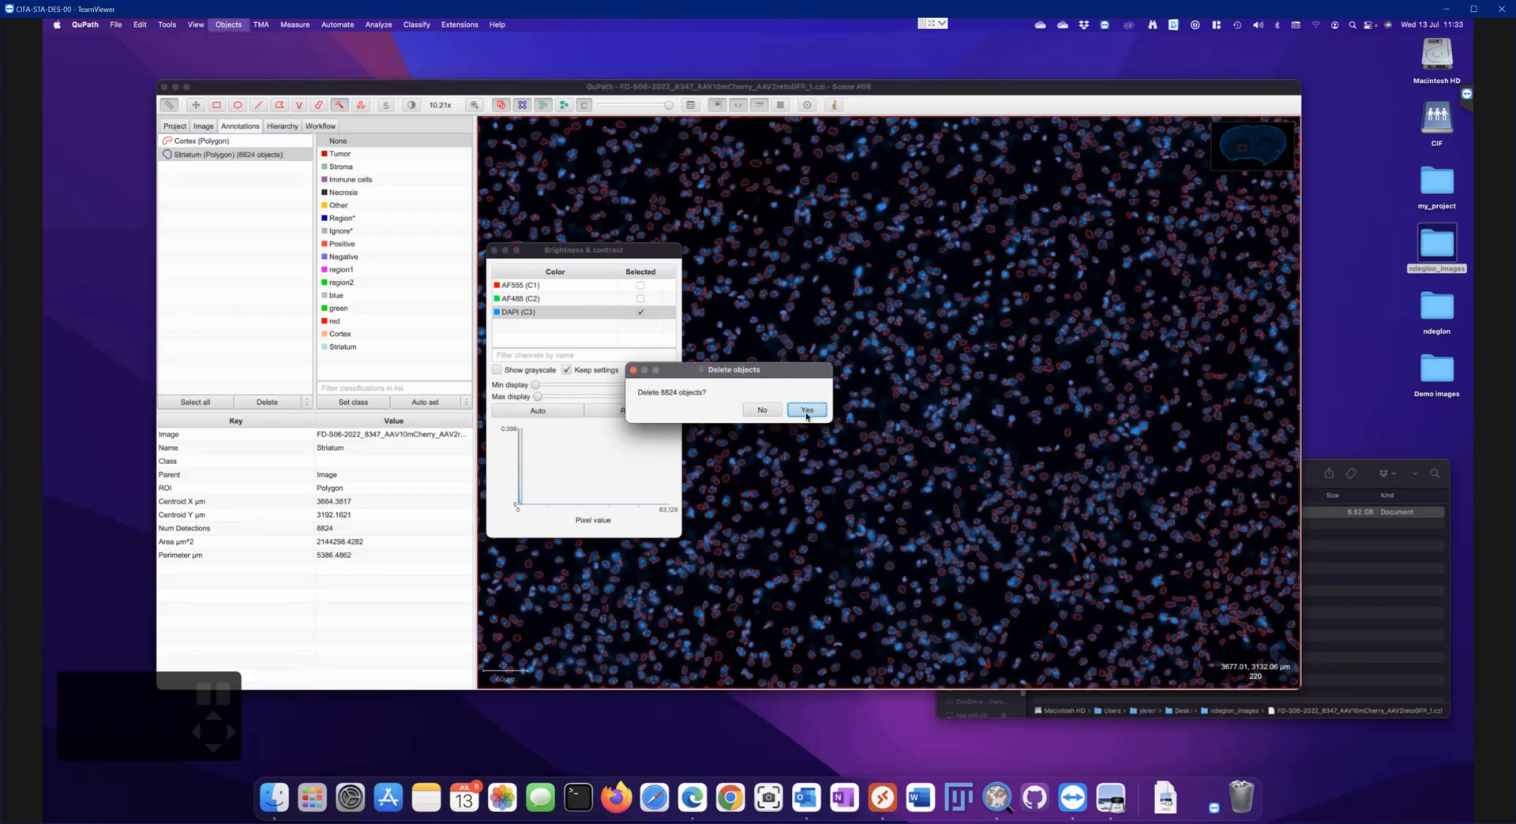
pyautogui.click(806, 411)
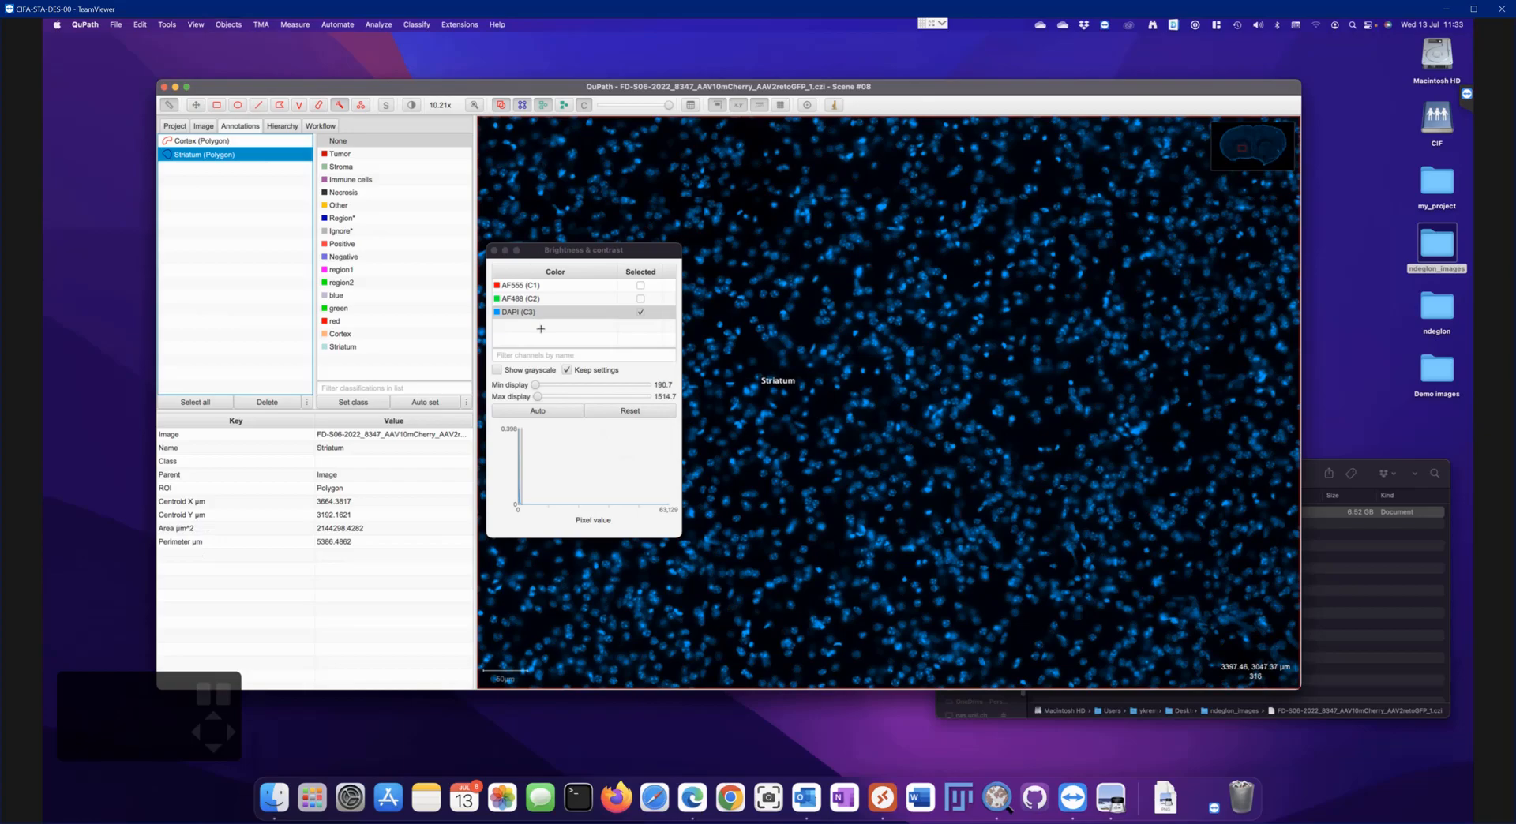
# Move the Brightness & contrast window off the image and show the StarDist extension's details among the installed extensions
pyautogui.moveTo(547, 253); pyautogui.dragTo(341, 273)
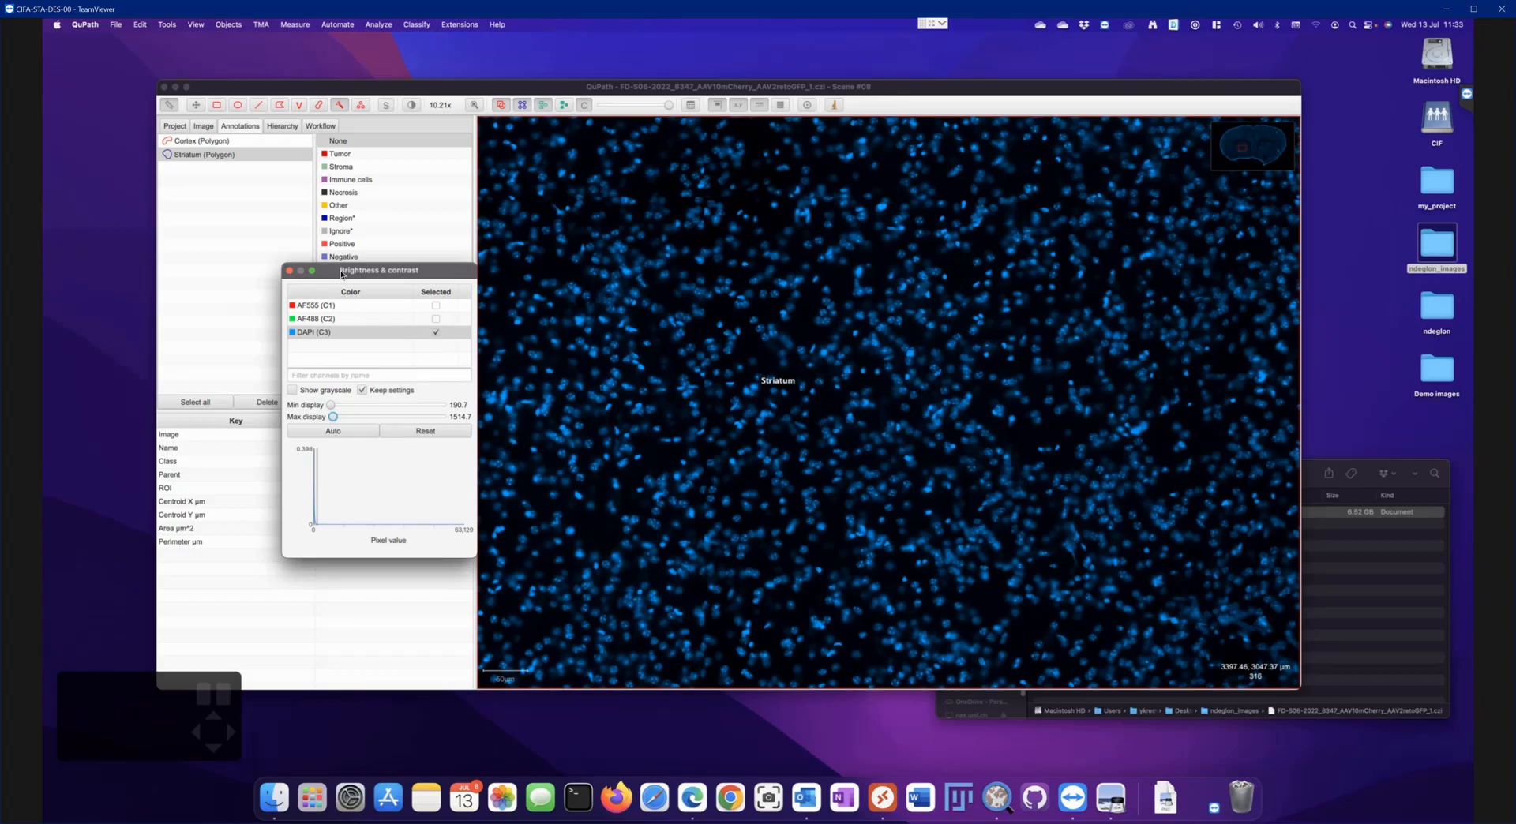
pyautogui.click(459, 26)
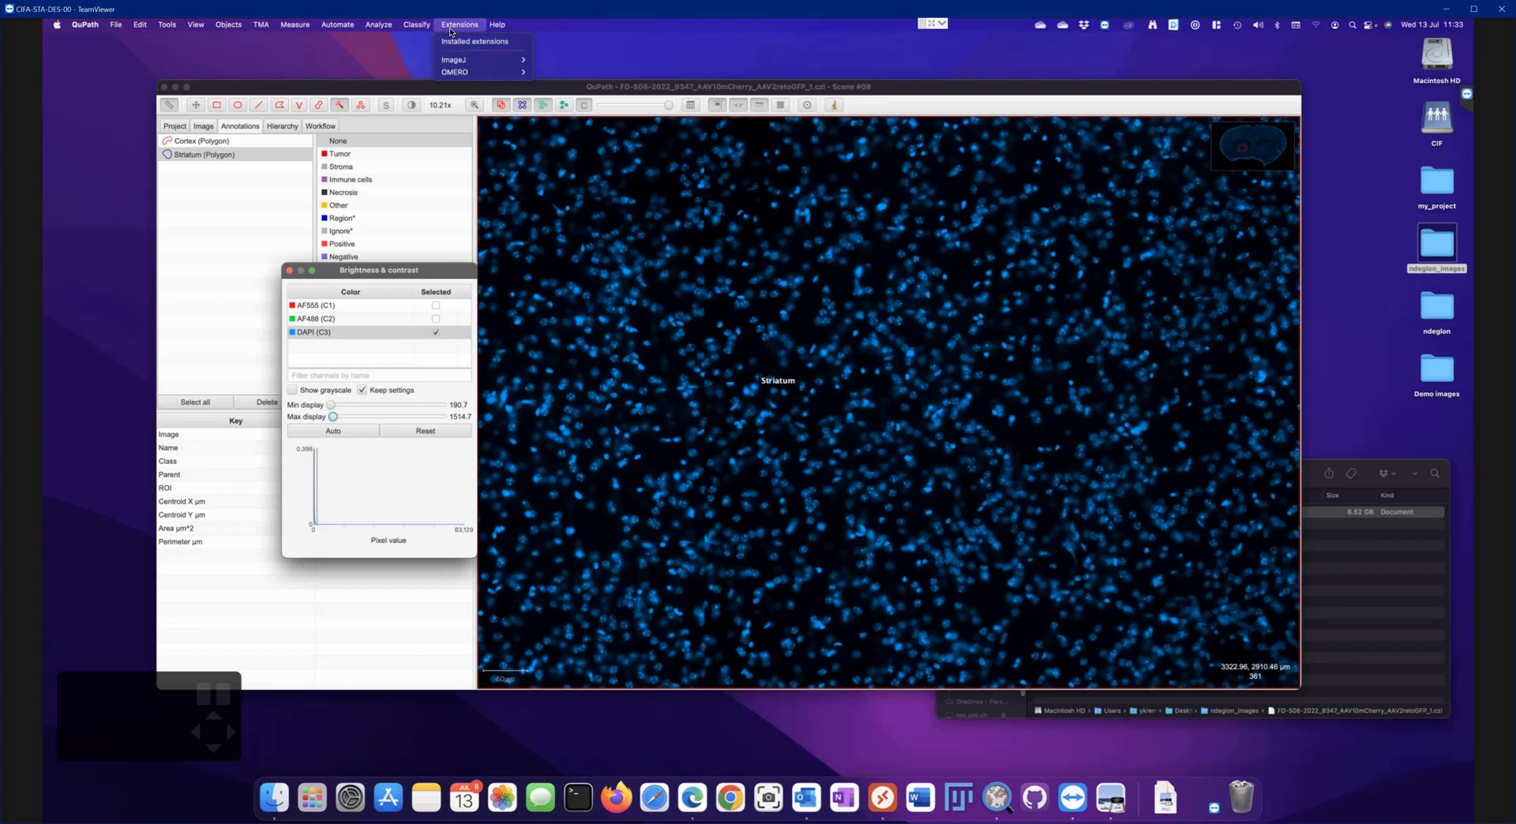
pyautogui.click(477, 44)
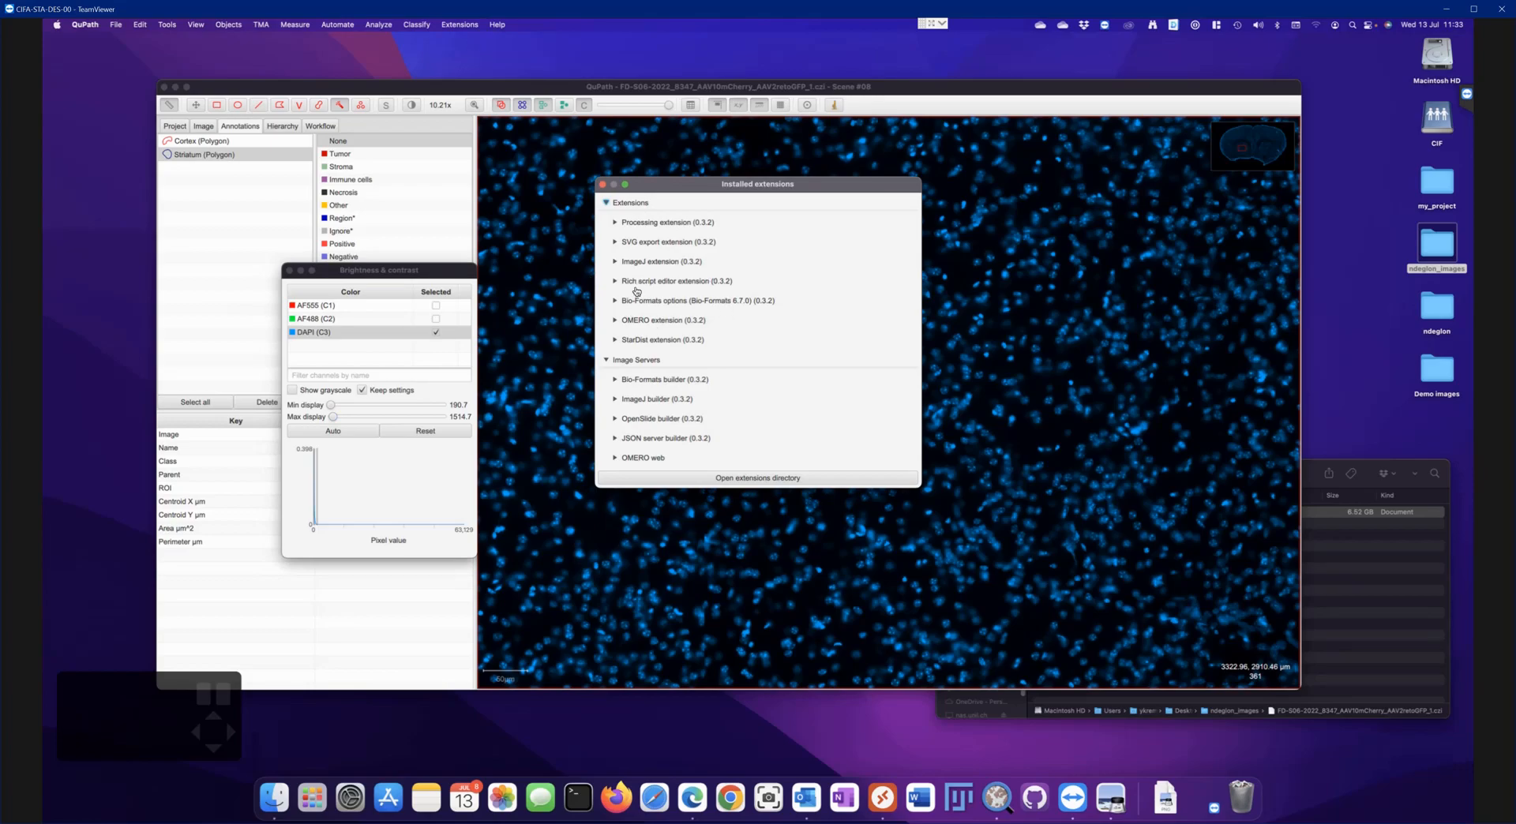
pyautogui.click(615, 340)
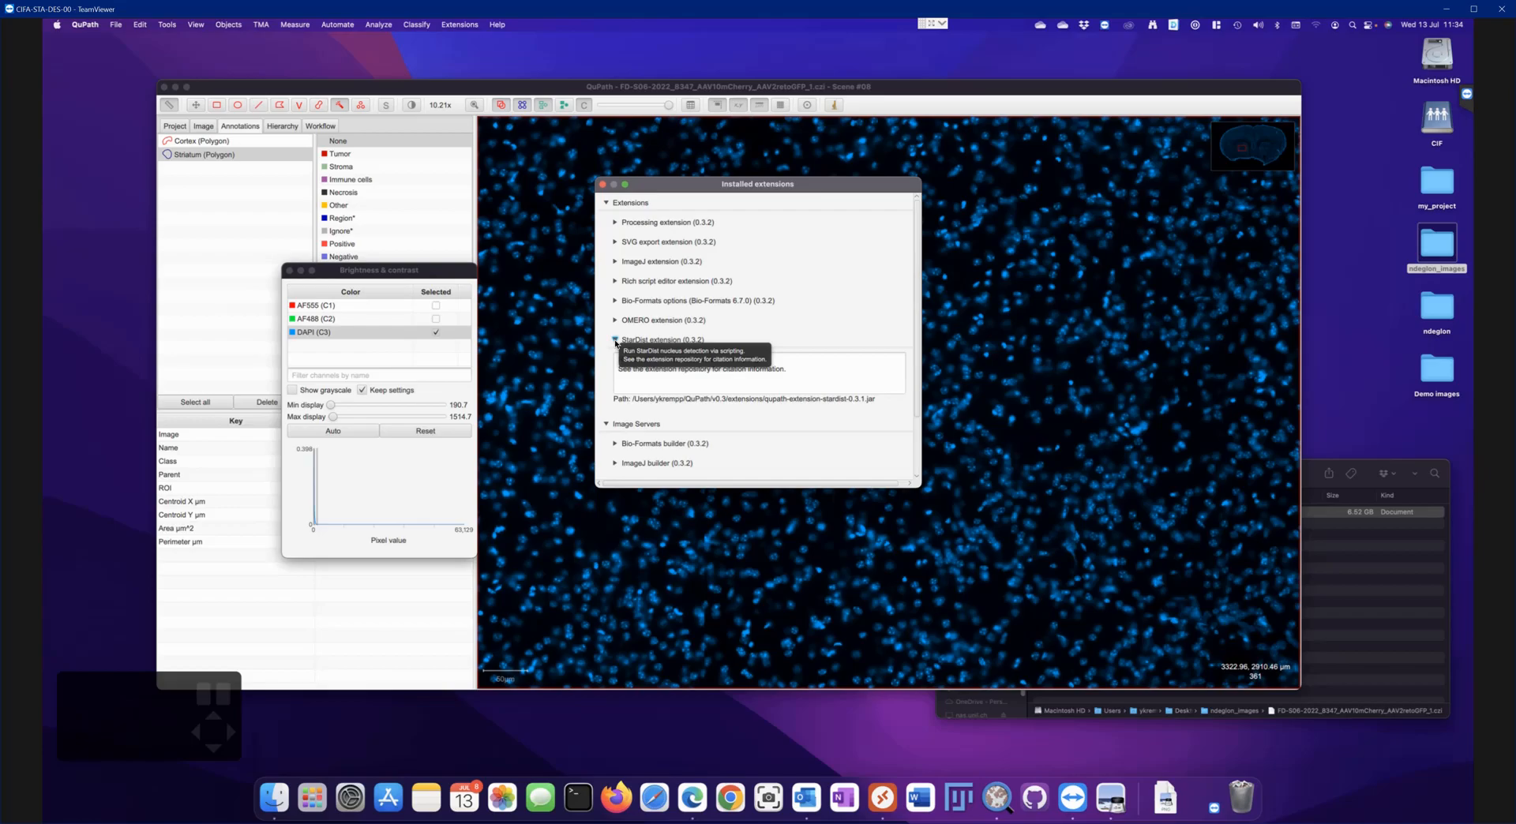
# Open QuPath's web documentation in Microsoft Edge and go to its StarDist page under the advanced topics
pyautogui.click(499, 24)
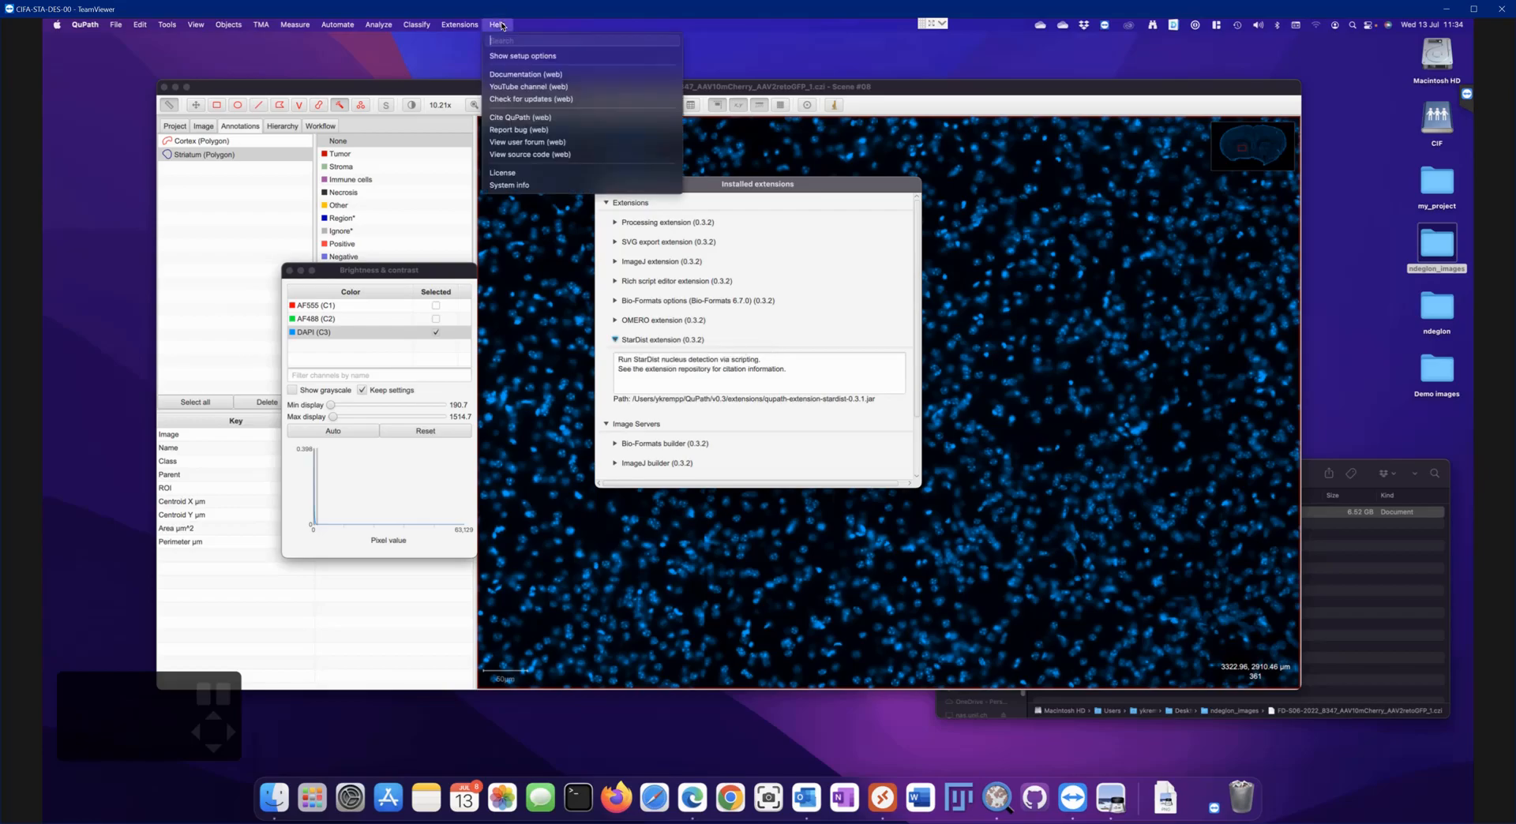
pyautogui.click(527, 75)
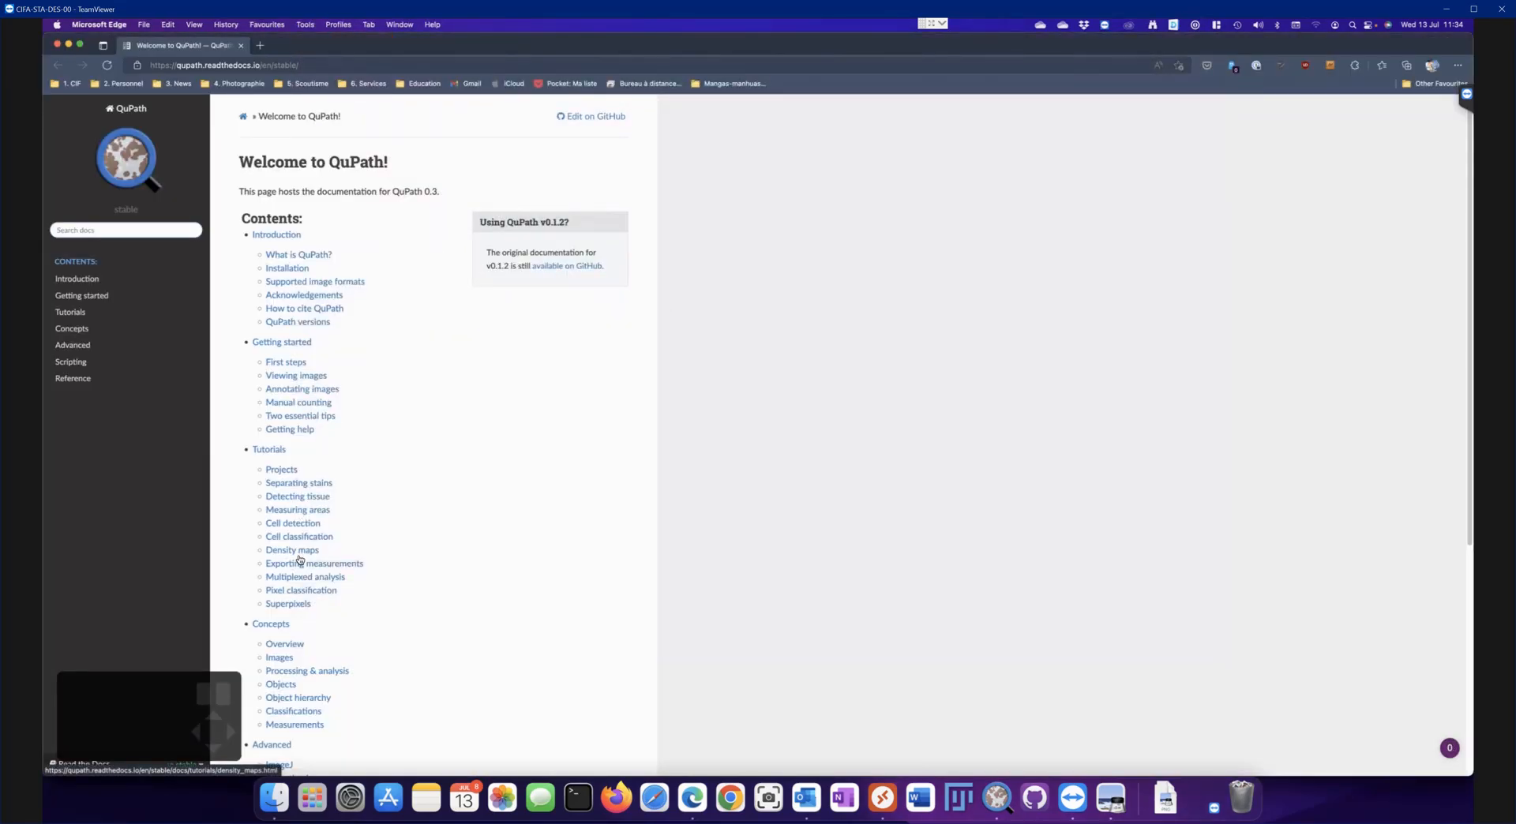
pyautogui.scroll(-3, 300, 556)
pyautogui.scroll(-5, 298, 559)
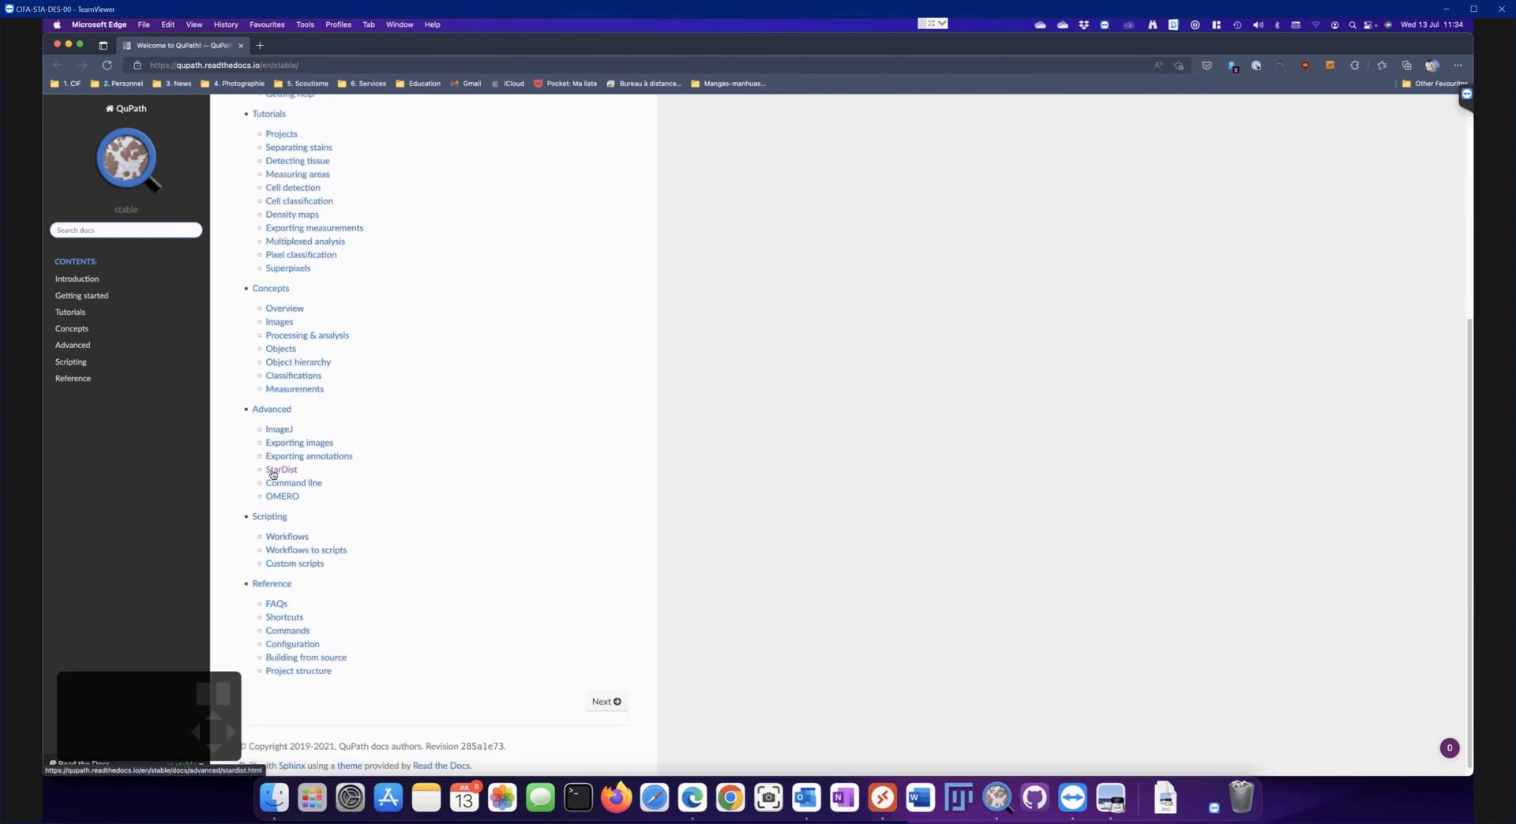
pyautogui.click(283, 472)
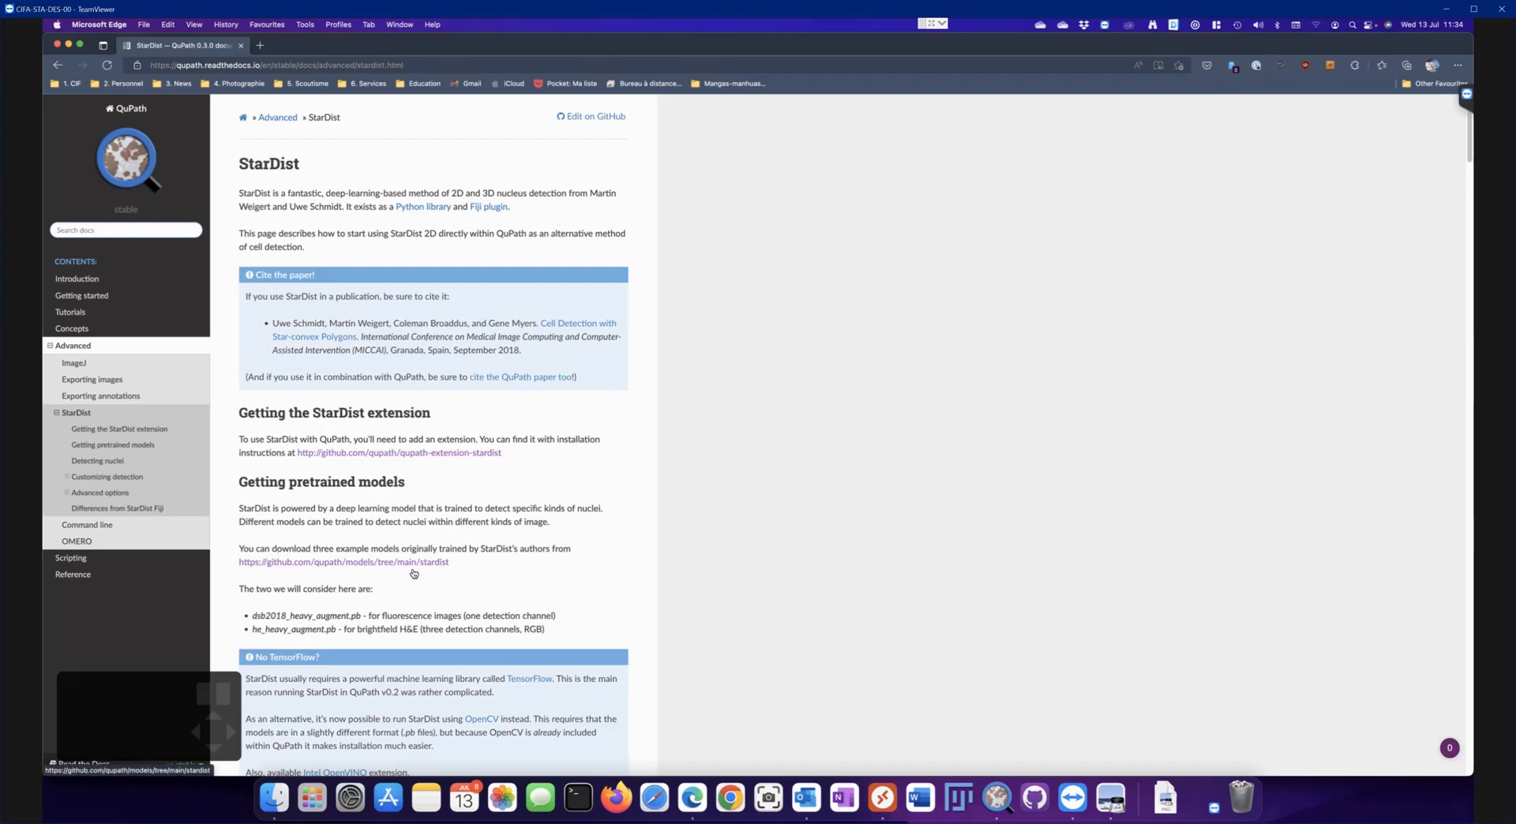
# Open the qupath-extension-stardist GitHub repository from the documentation in a new tab and read its README on installing and running StarDist
pyautogui.rightClick(372, 457)
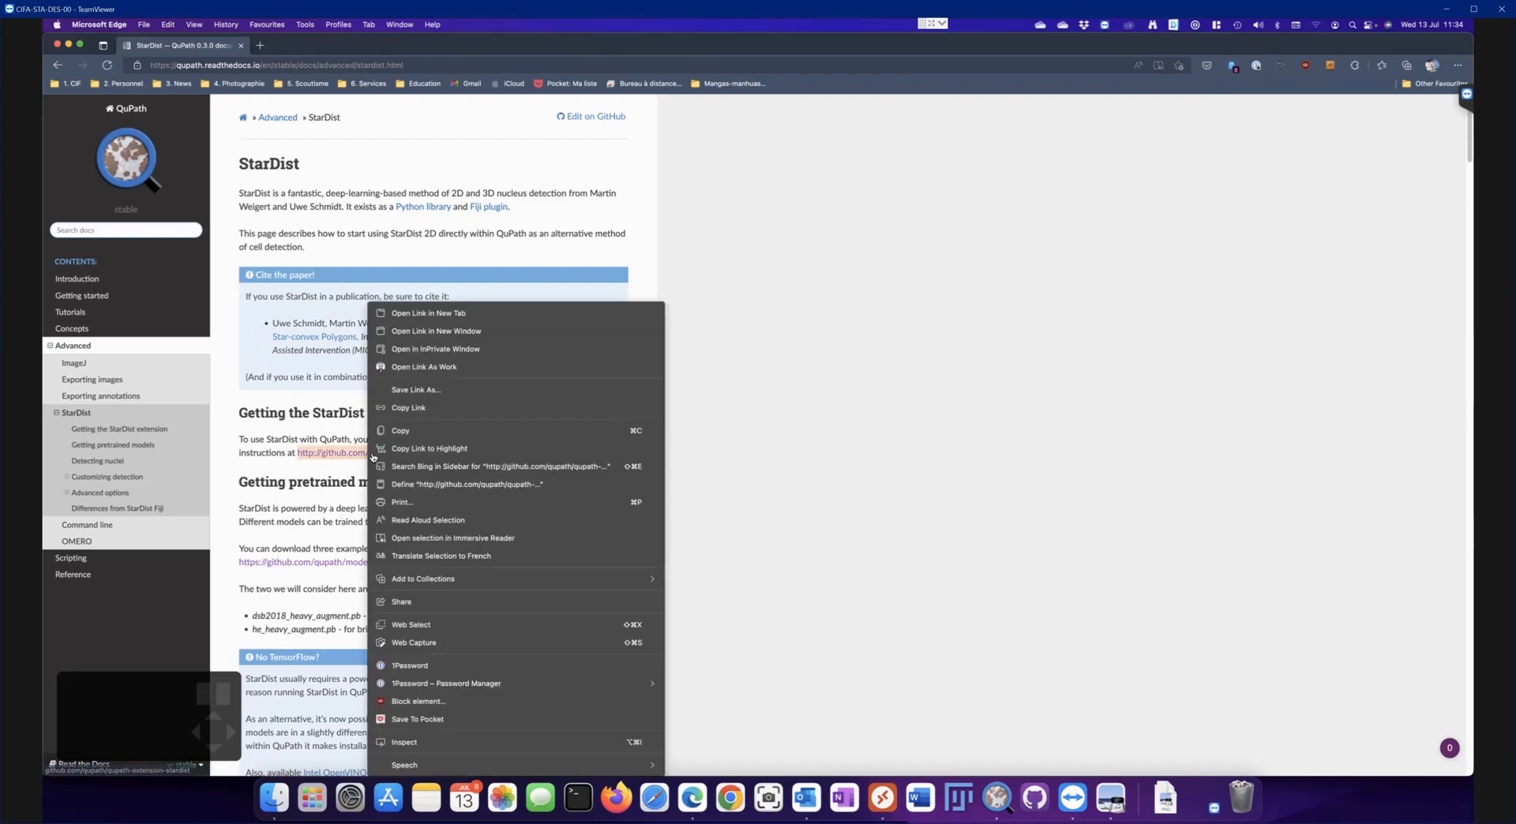
pyautogui.click(424, 248)
pyautogui.click(304, 49)
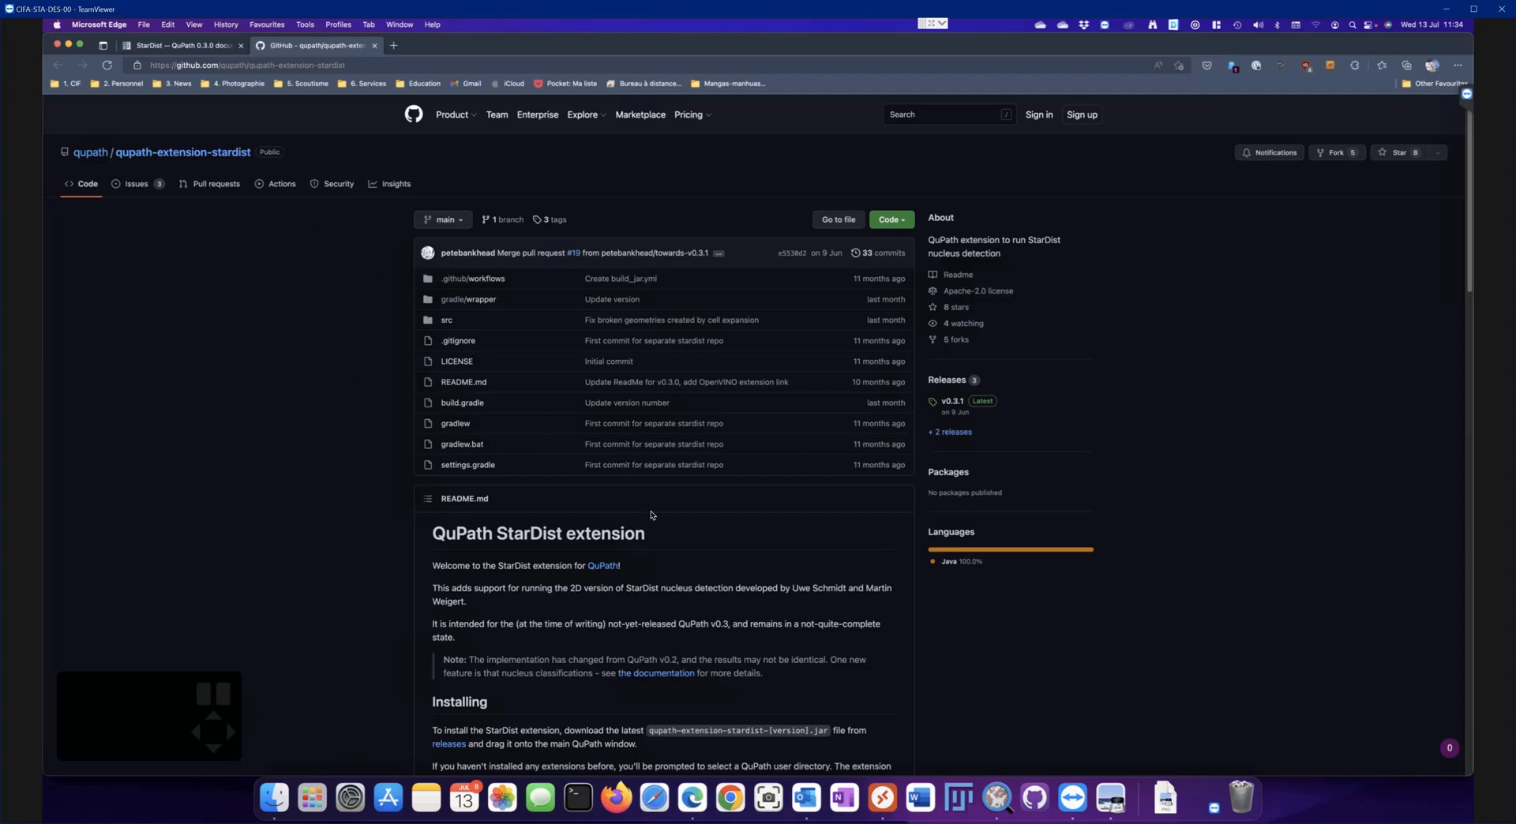
pyautogui.scroll(-3, 734, 502)
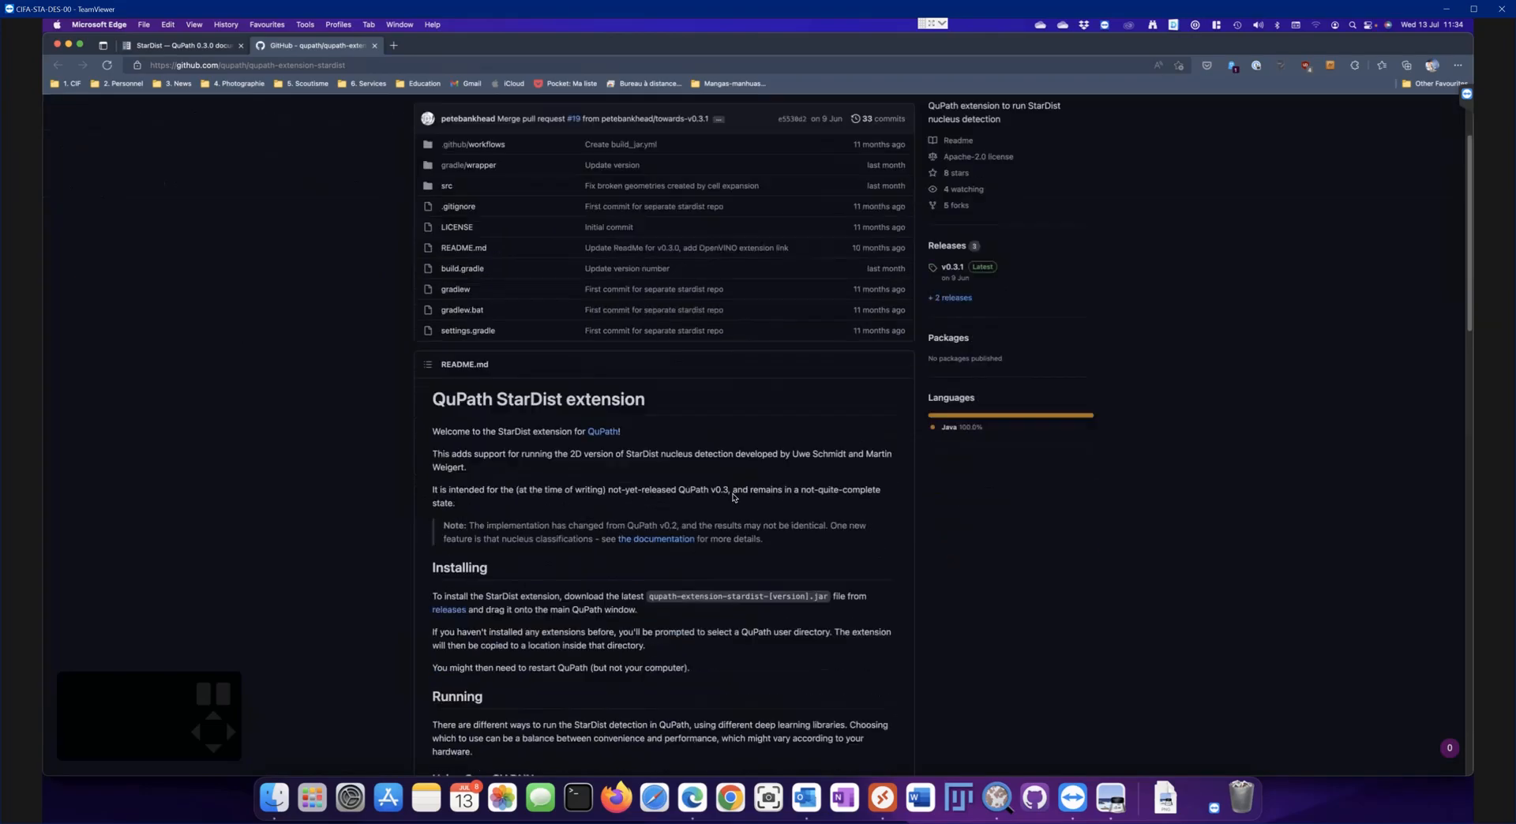
pyautogui.scroll(-3, 731, 500)
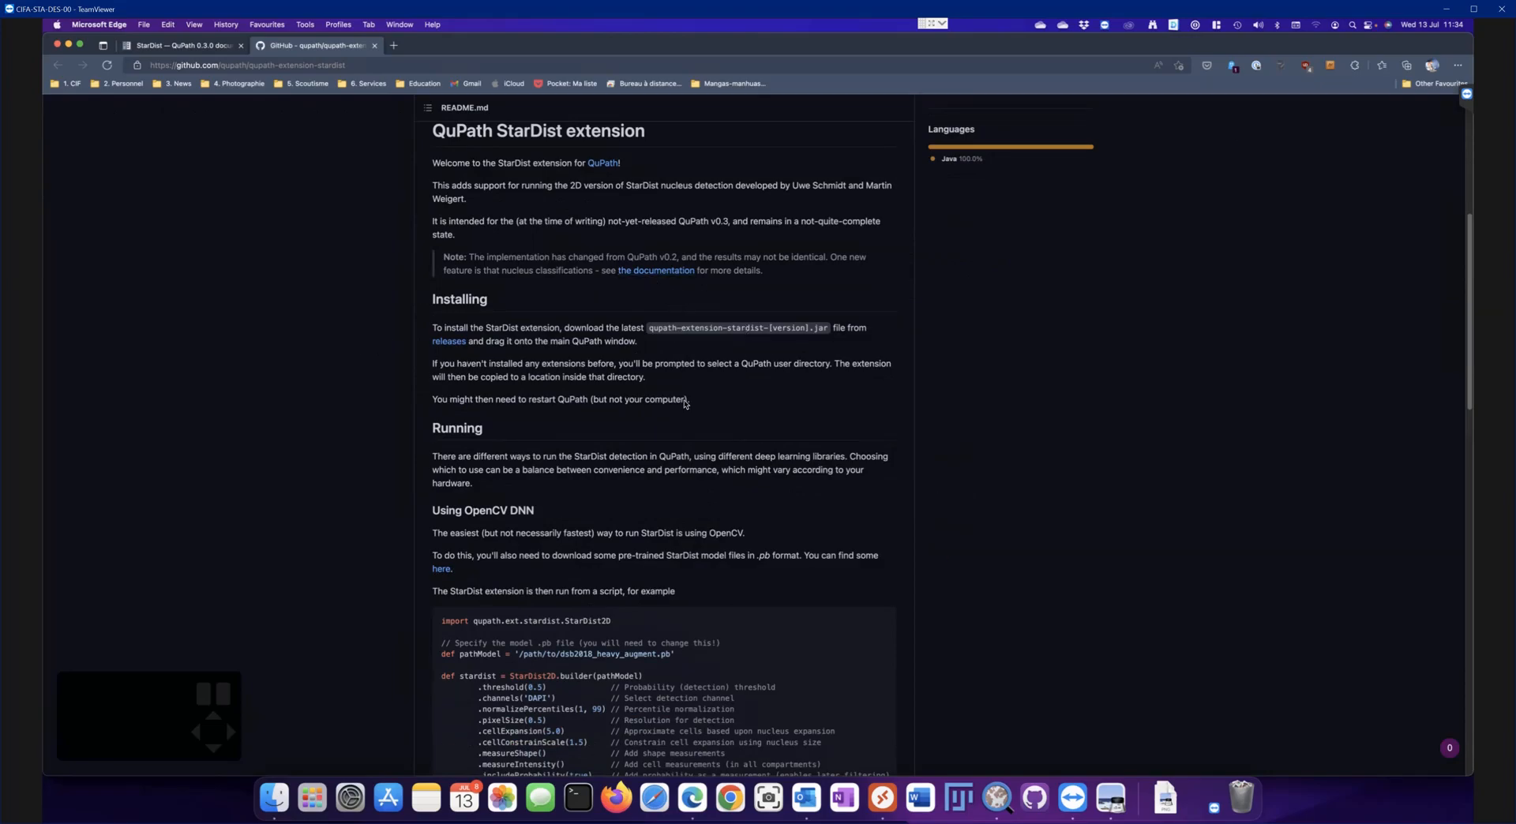
pyautogui.scroll(-2, 683, 399)
pyautogui.scroll(3, 663, 401)
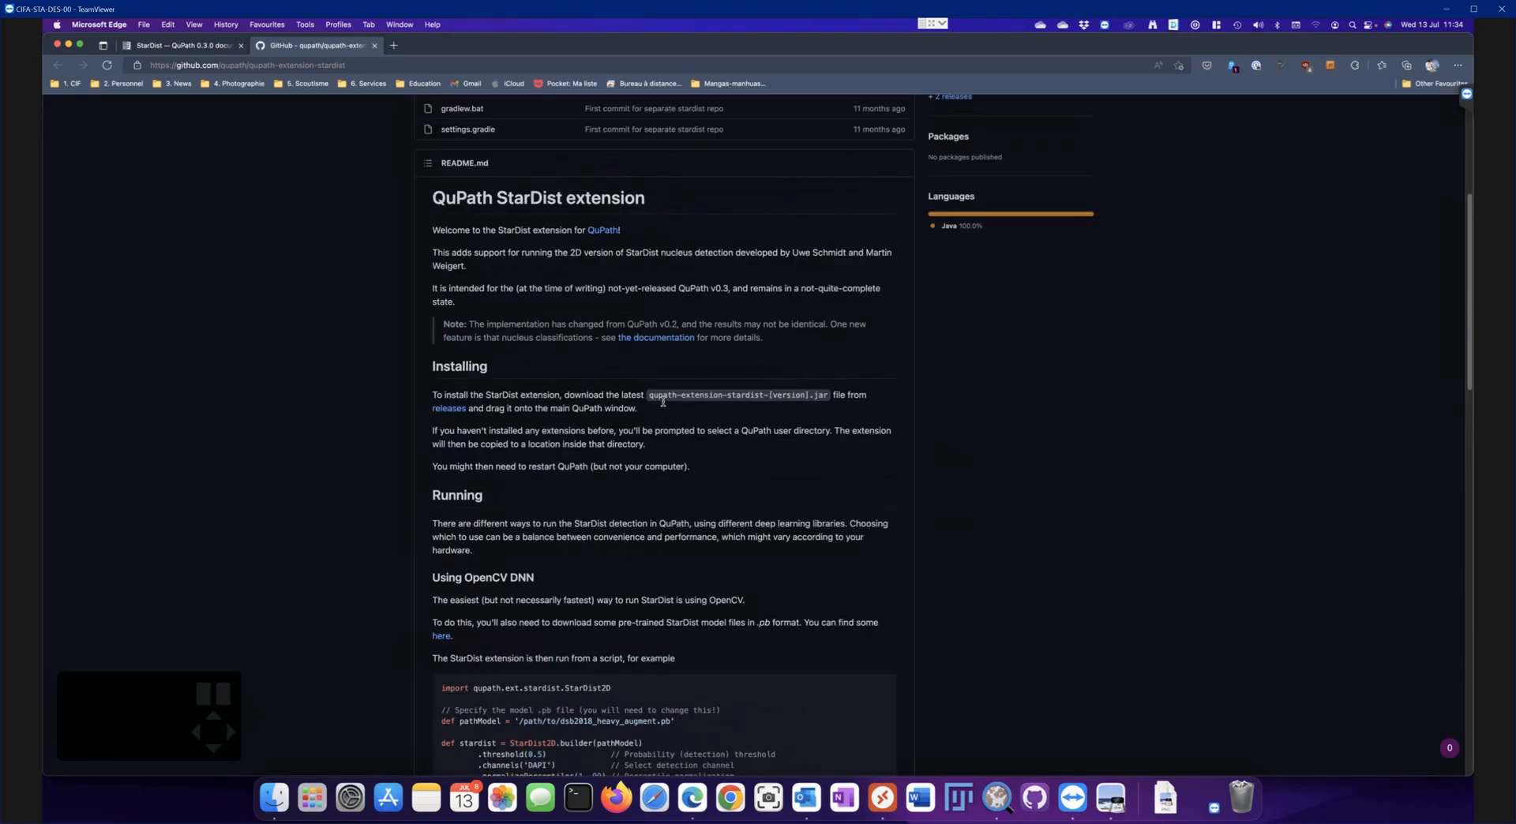
pyautogui.scroll(-7, 664, 401)
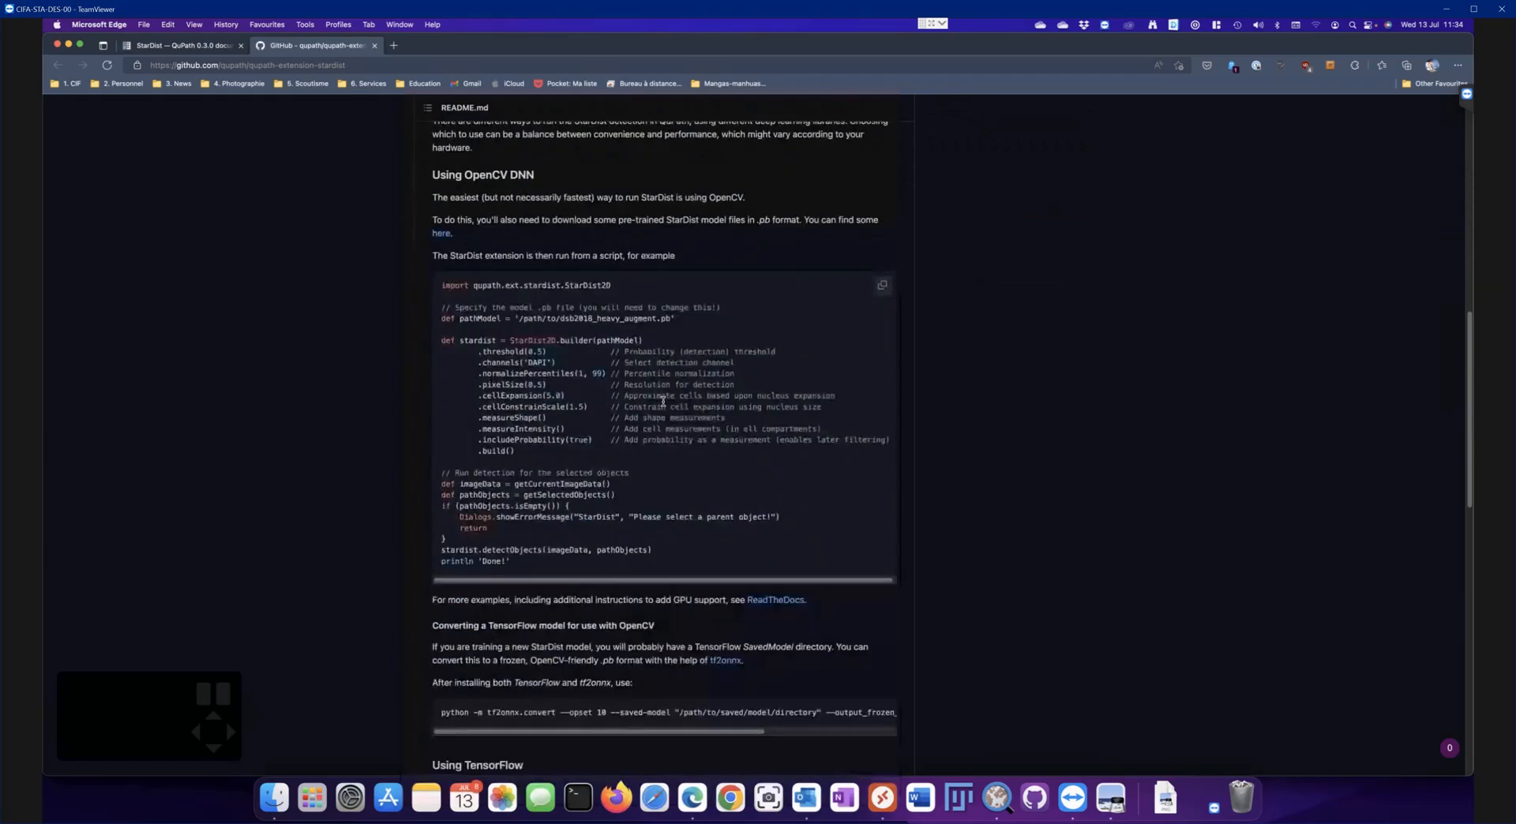
pyautogui.scroll(10, 661, 399)
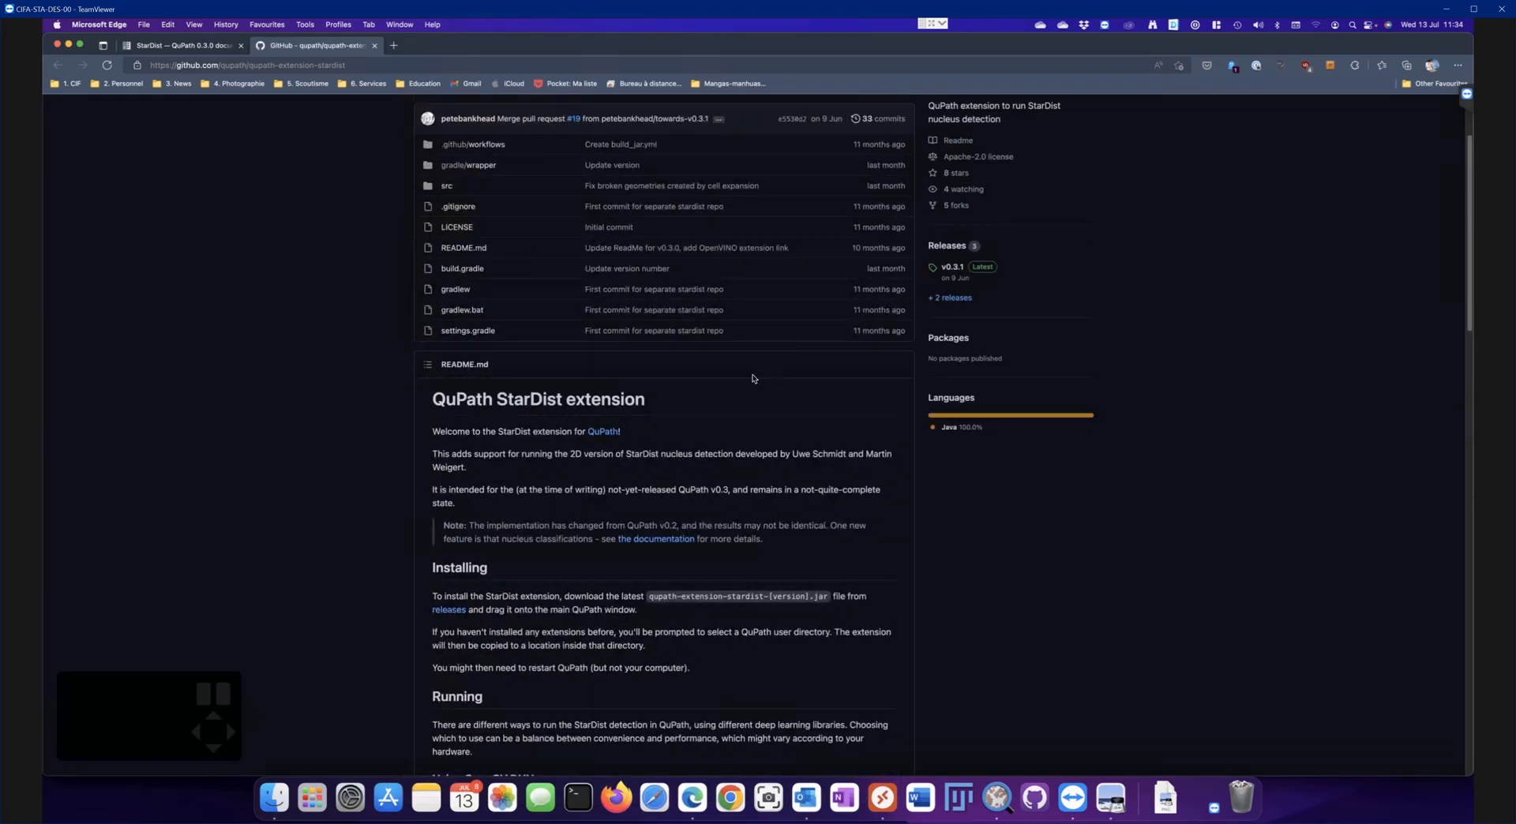
# Read through the README's sections on running StarDist with OpenCV DNN, TensorFlow and OpenVINO, and return to its beginning
pyautogui.scroll(-1, 750, 381)
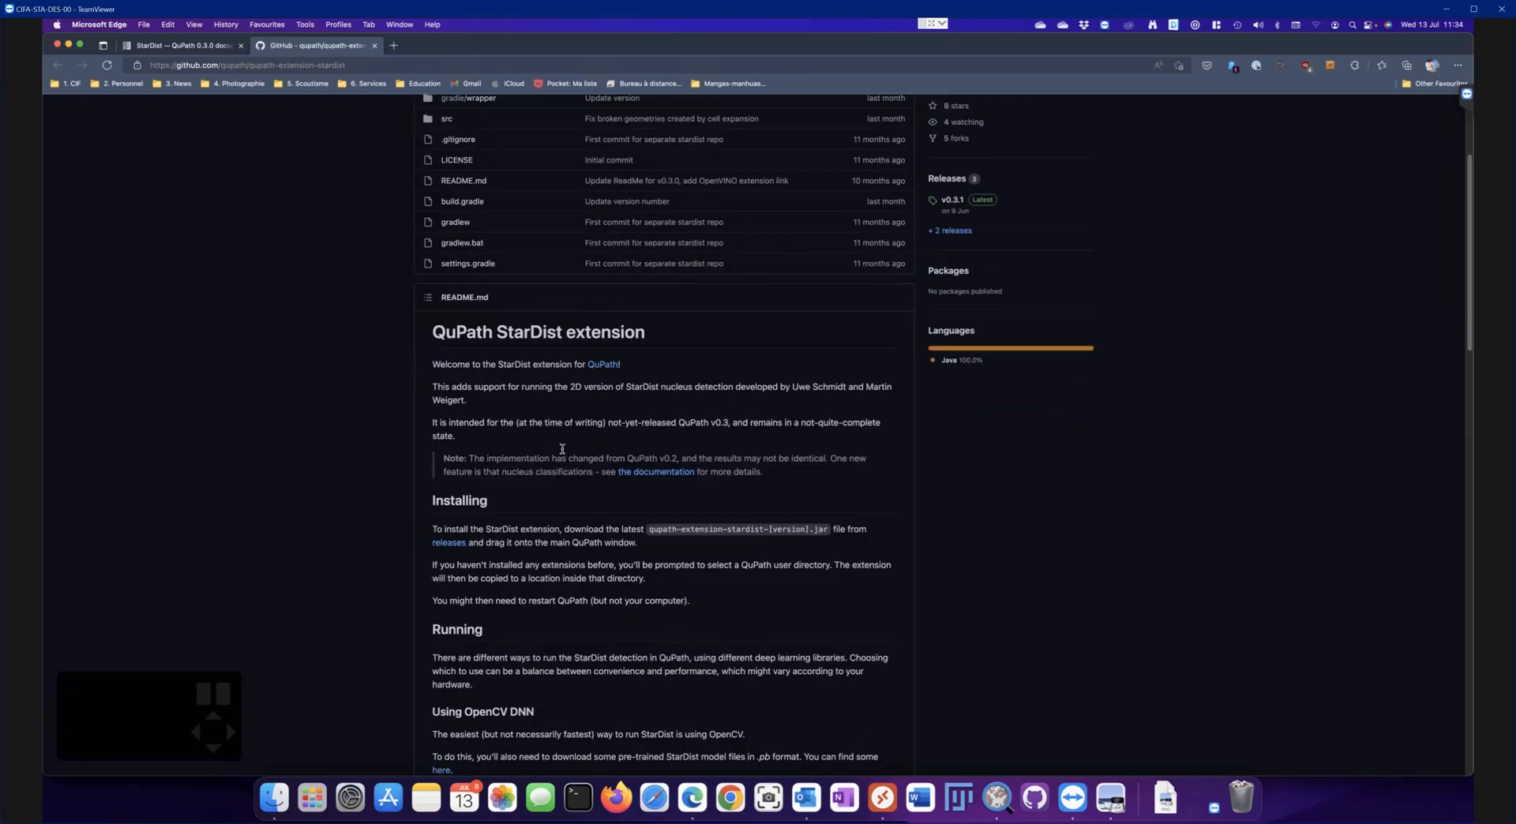
pyautogui.scroll(-4, 560, 451)
pyautogui.scroll(-8, 551, 454)
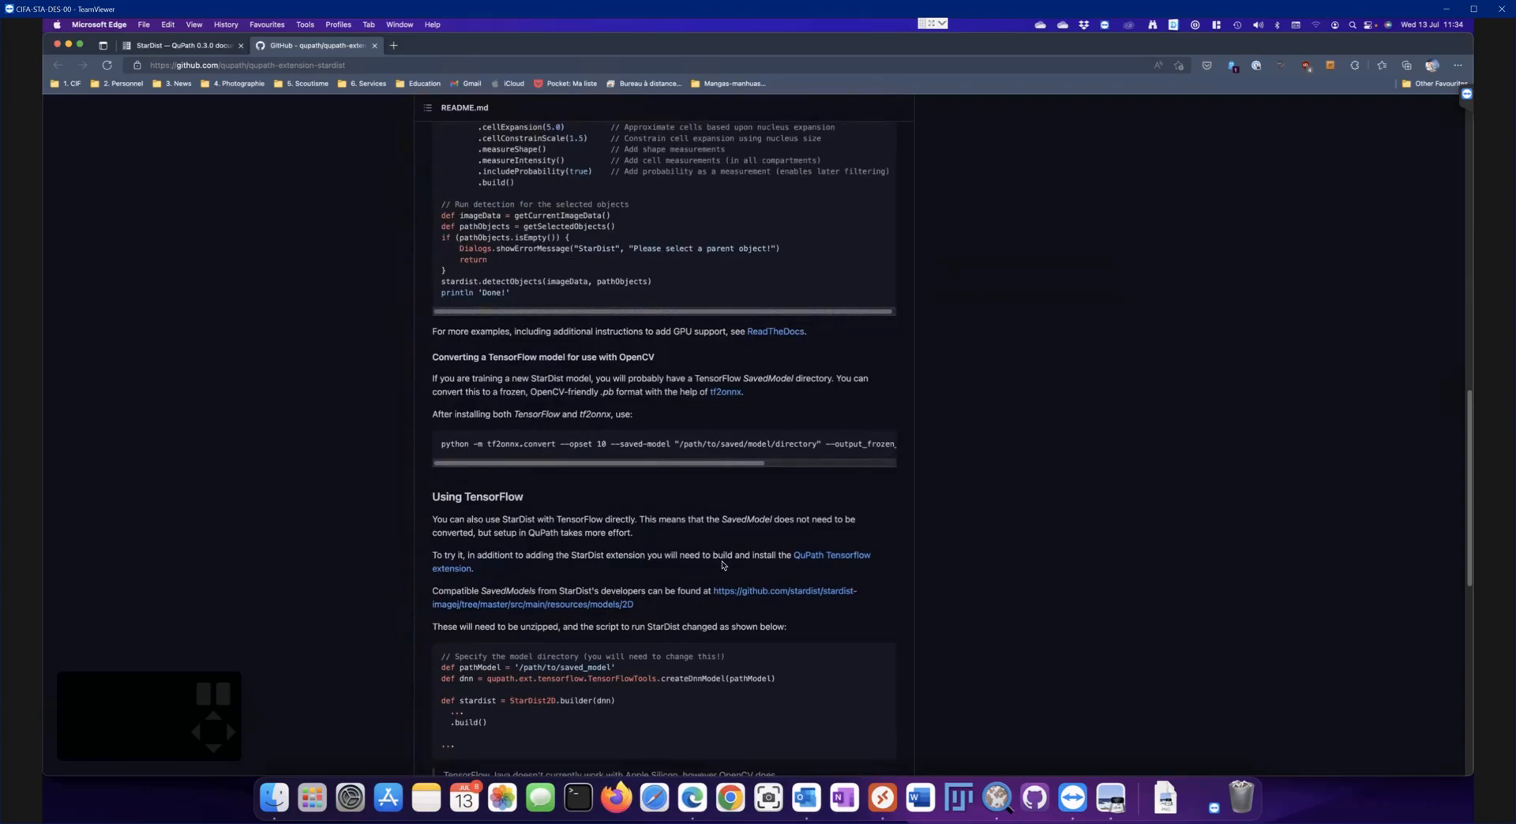
pyautogui.scroll(-7, 652, 567)
pyautogui.scroll(-3, 651, 566)
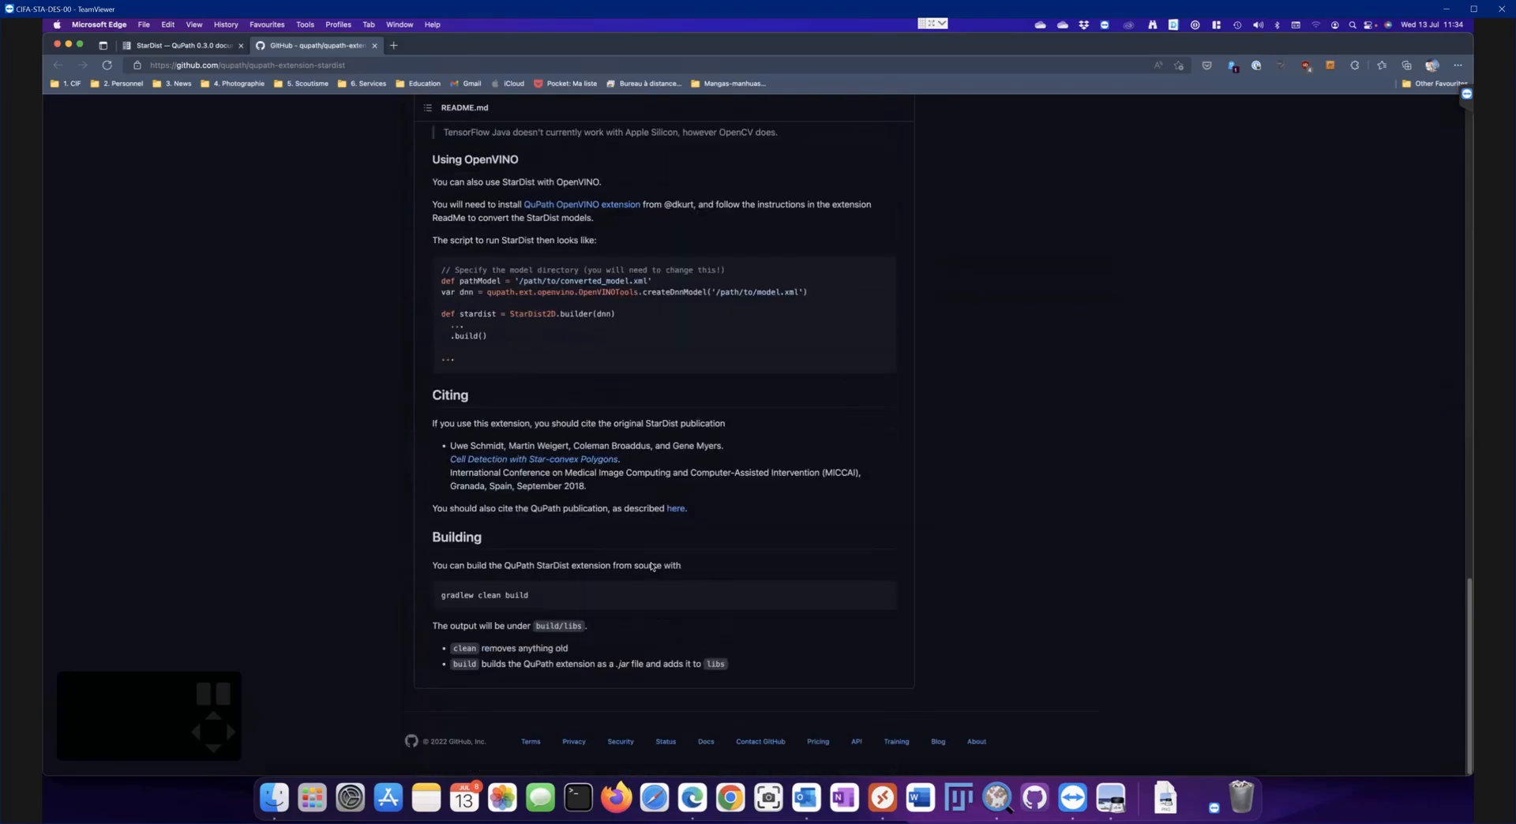
pyautogui.scroll(17, 652, 567)
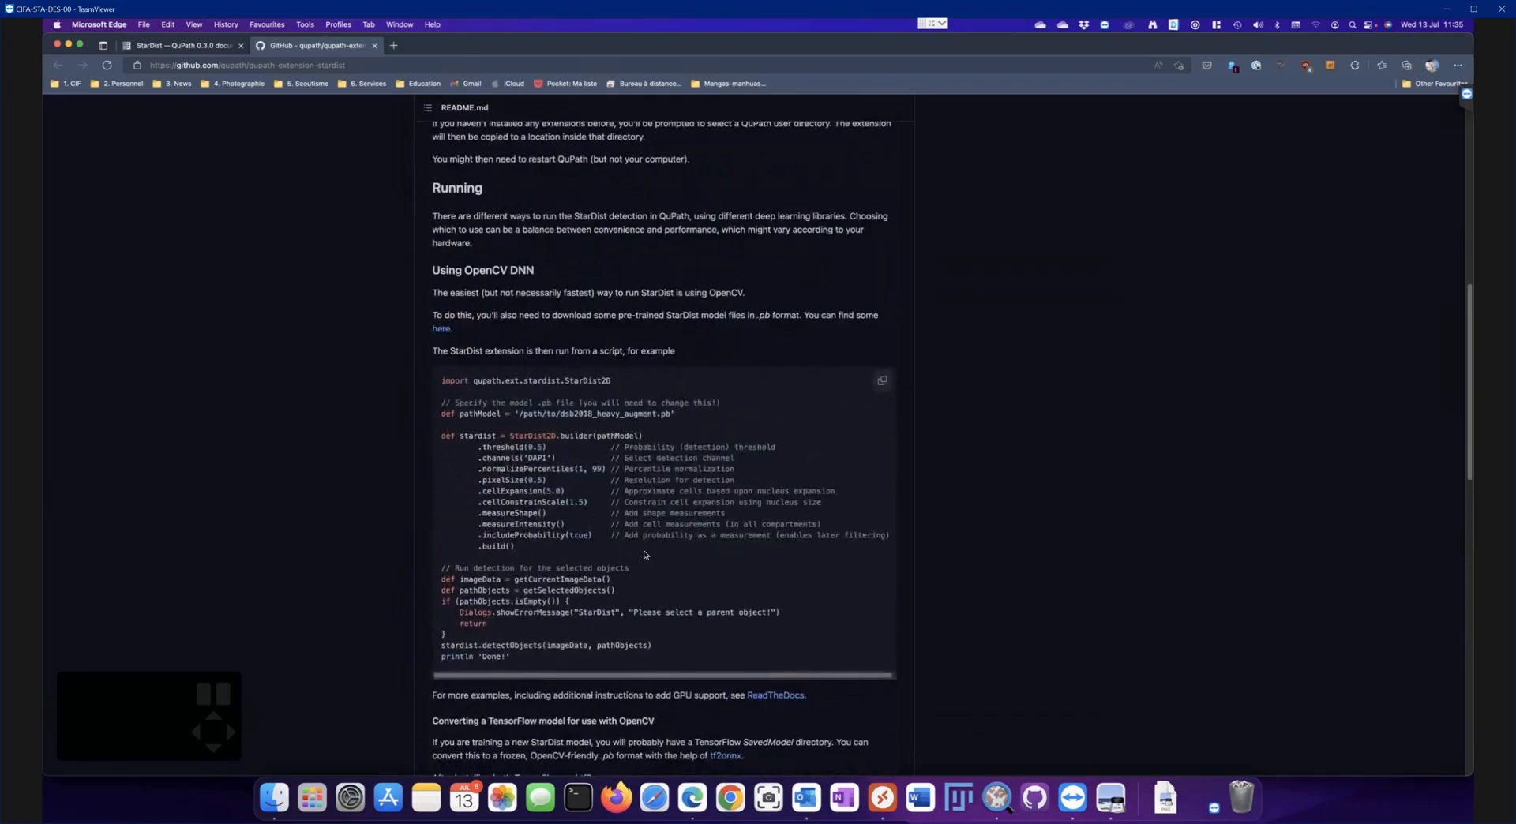
pyautogui.scroll(5, 644, 553)
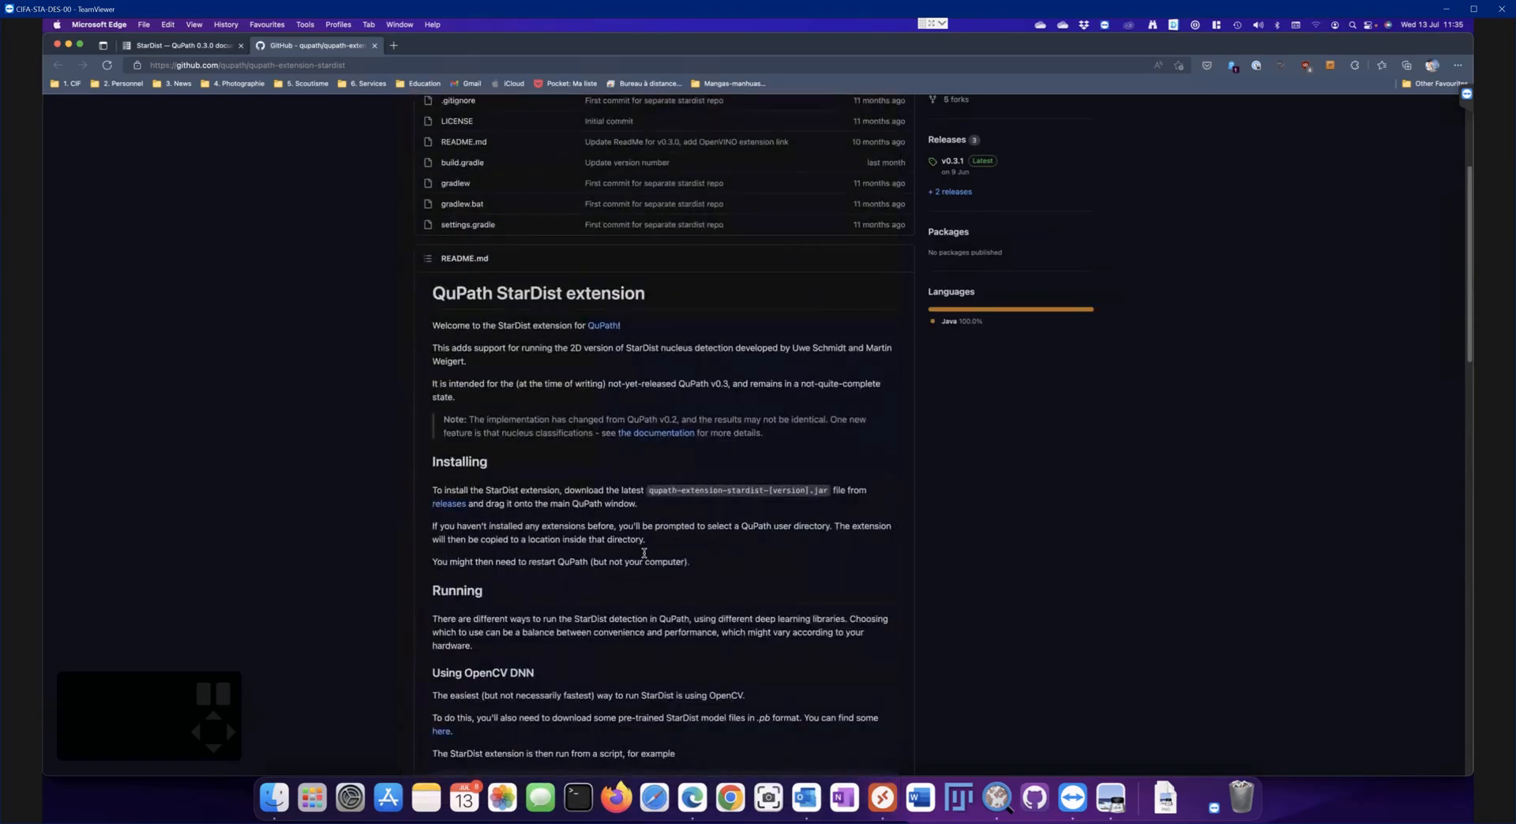
pyautogui.scroll(4, 604, 491)
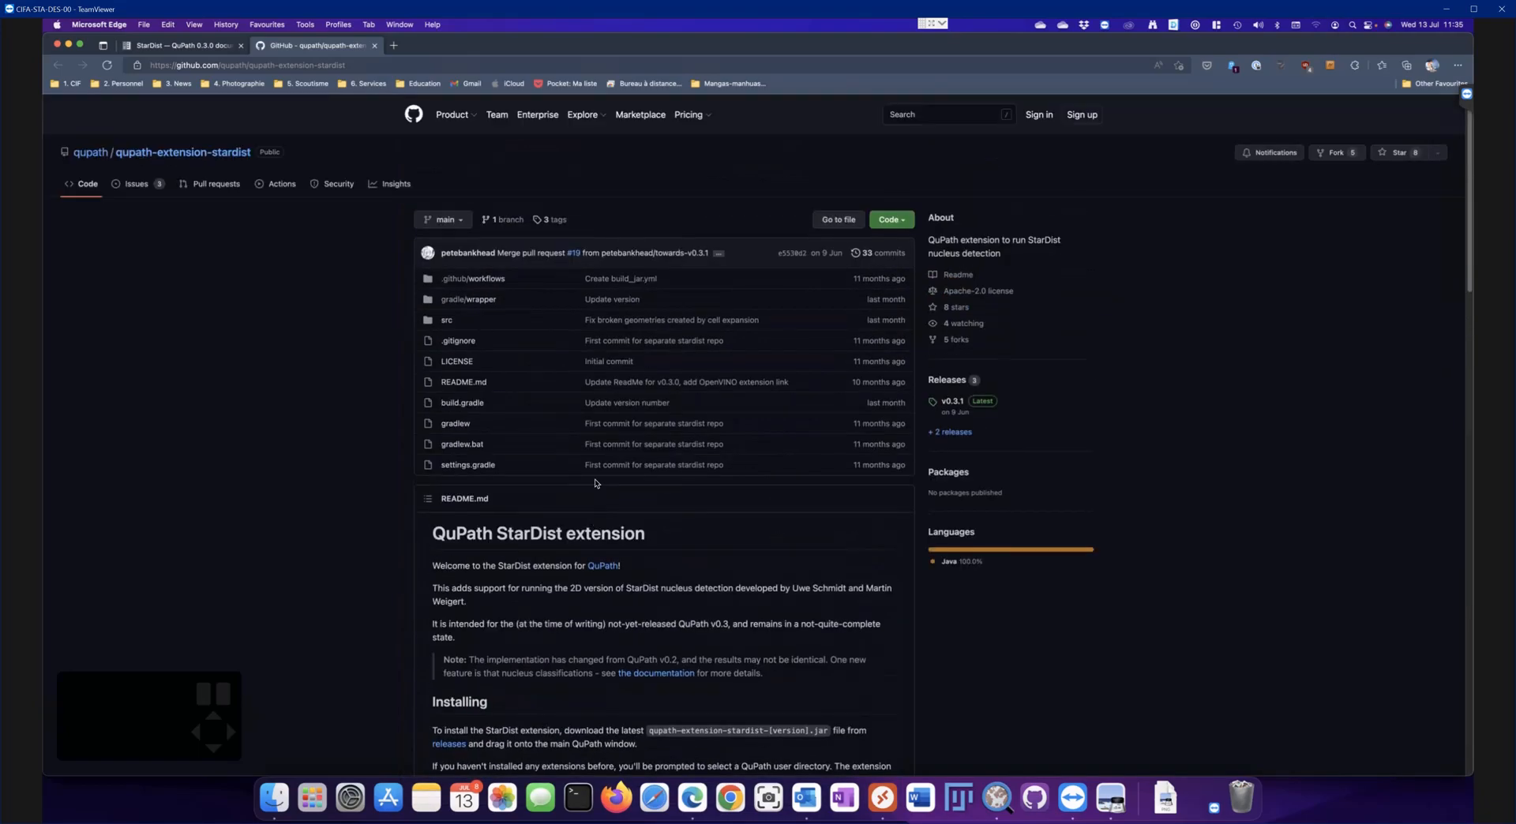
# Open the extension's v0.3.1 release page and download qupath-extension-stardist-0.3.1.jar
pyautogui.click(952, 402)
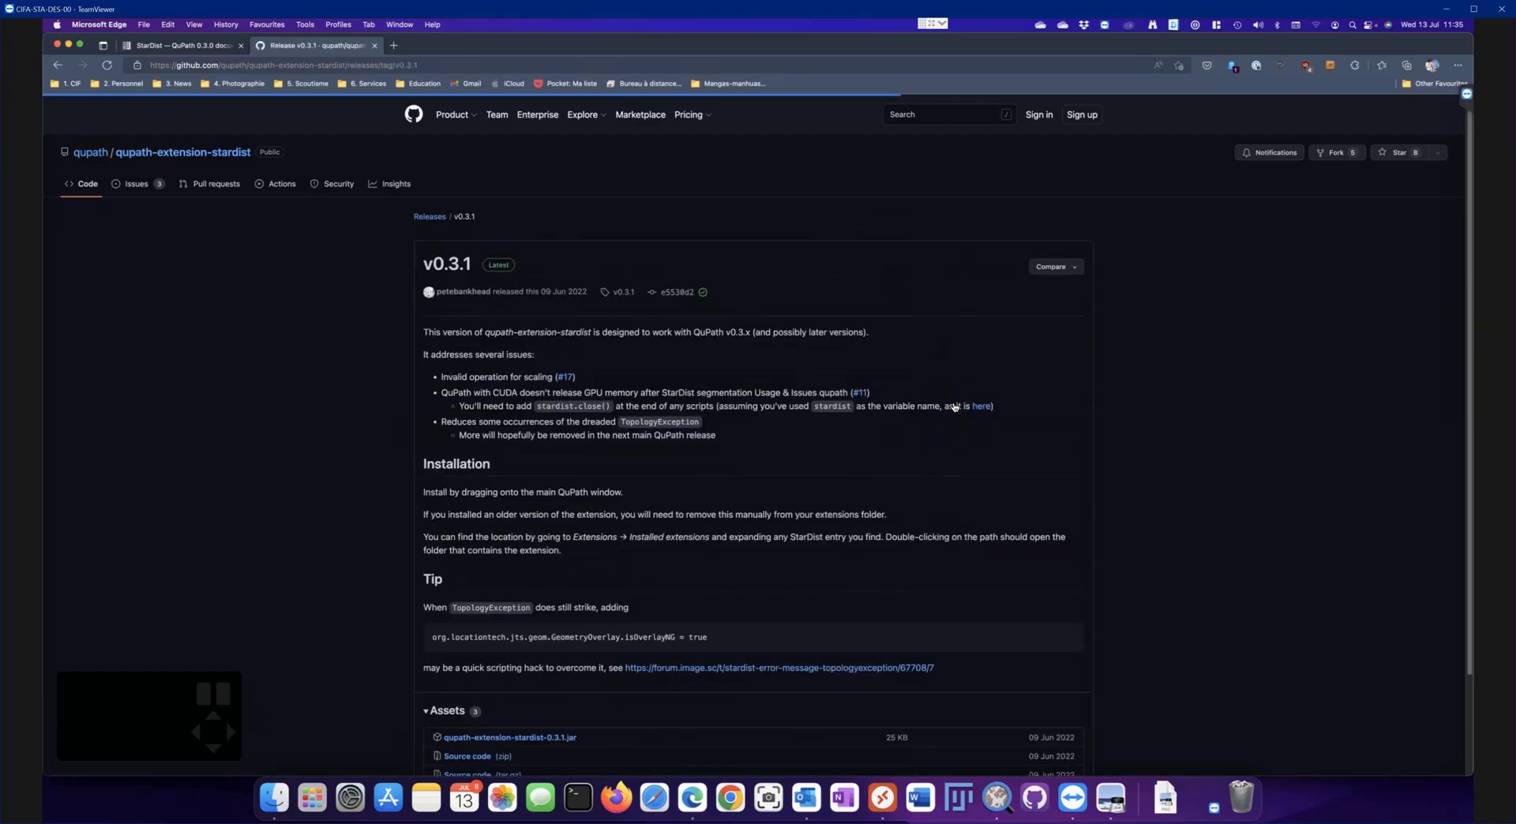
pyautogui.scroll(-3, 833, 412)
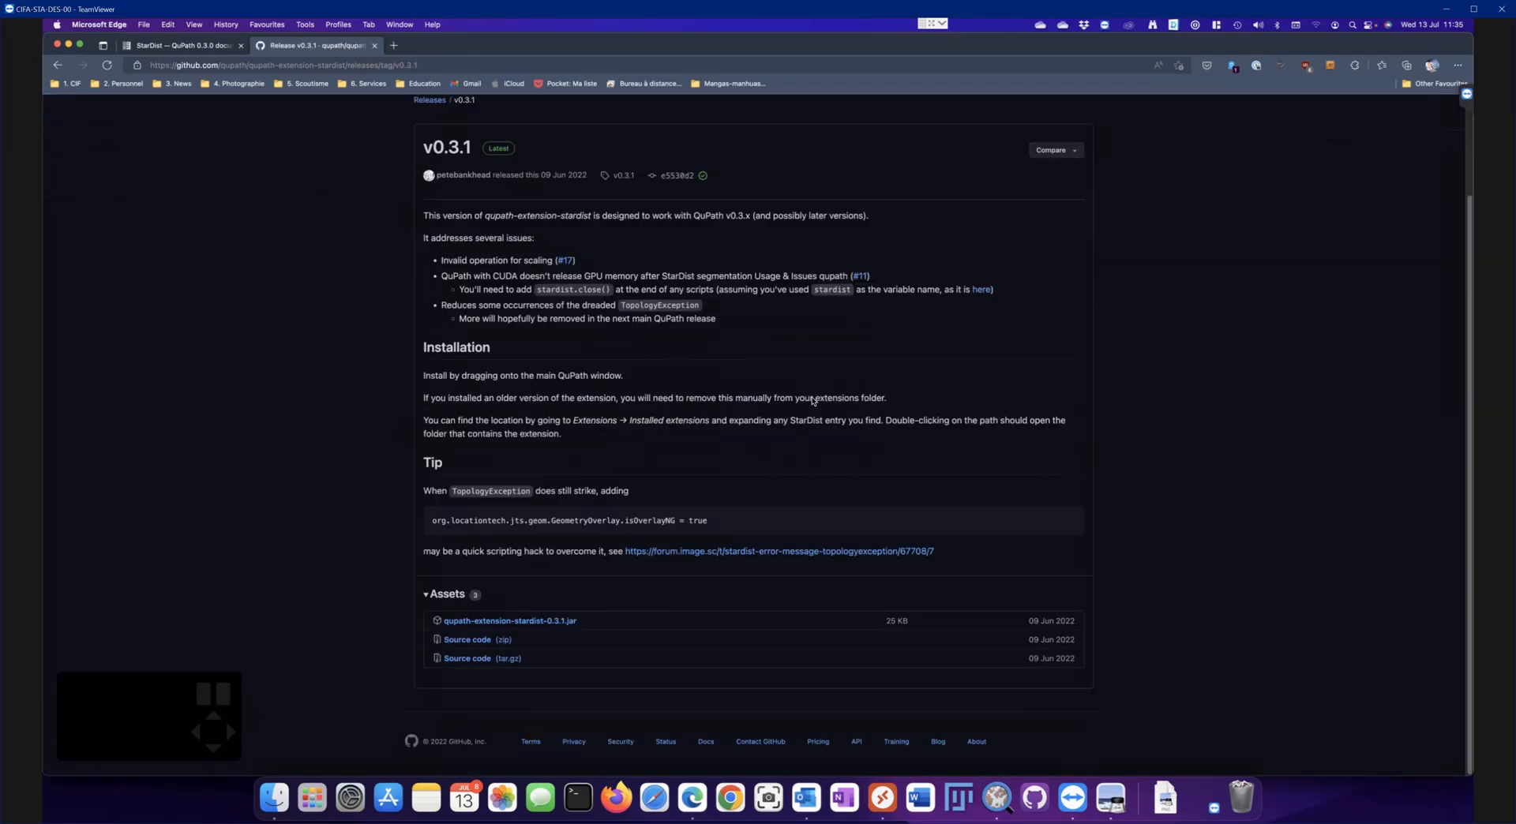
pyautogui.click(531, 623)
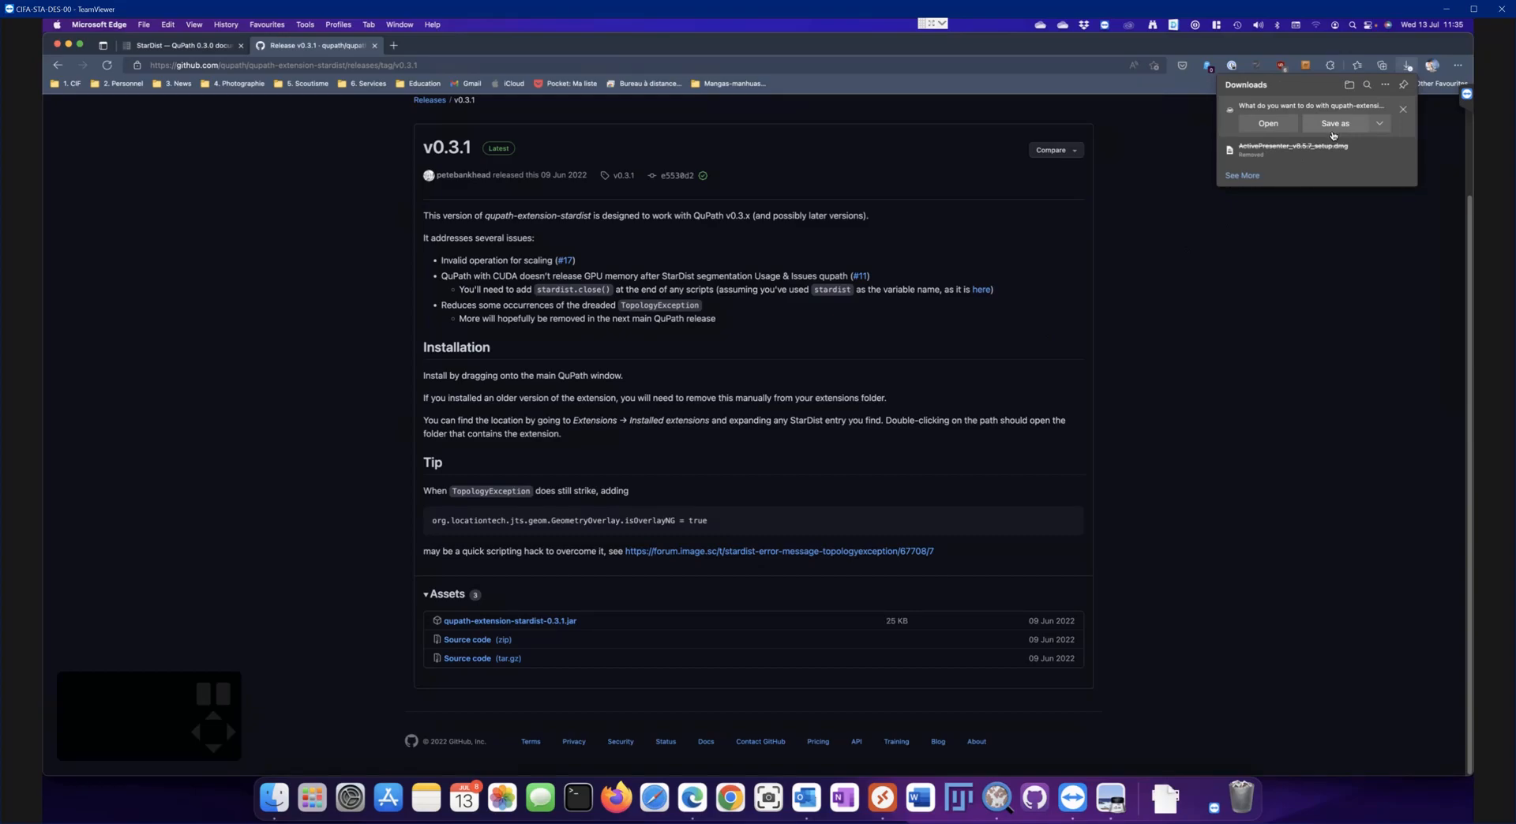
pyautogui.click(1381, 125)
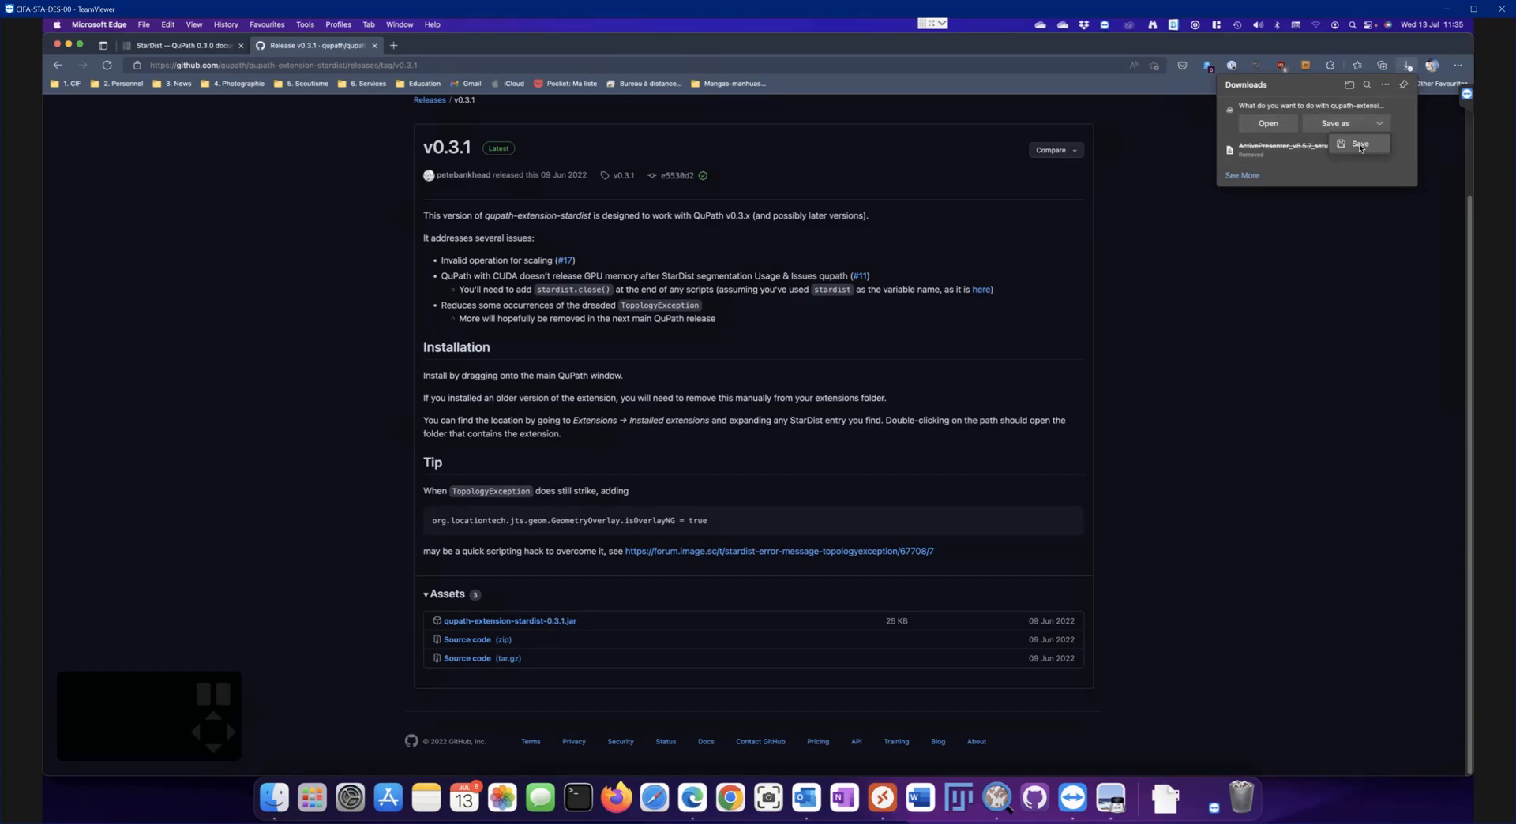
pyautogui.click(1360, 145)
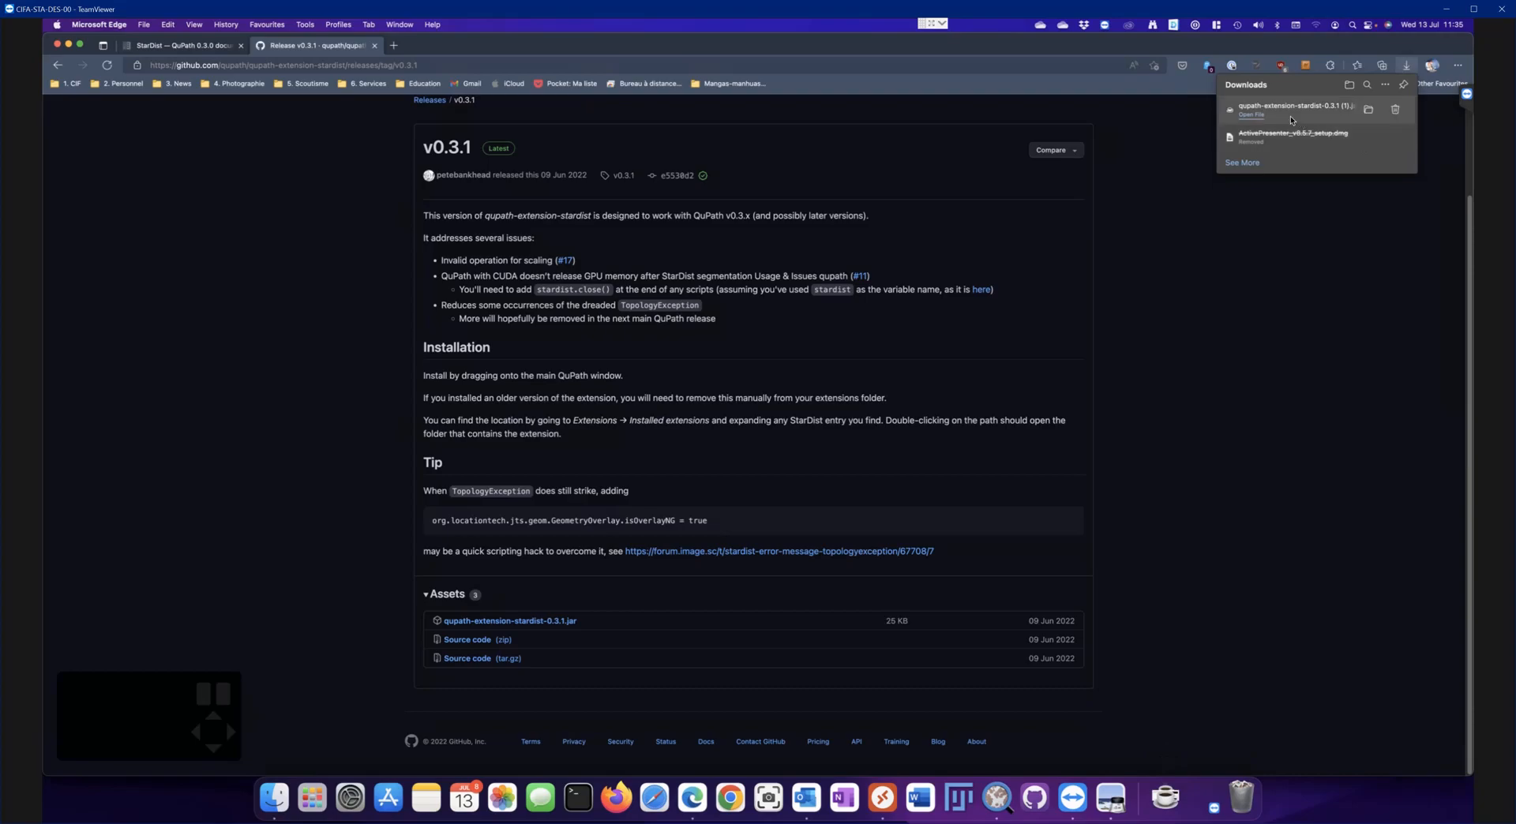
# Reveal the download in Finder and select the original qupath-extension-stardist-0.3.1.jar in the Downloads folder
pyautogui.click(1368, 109)
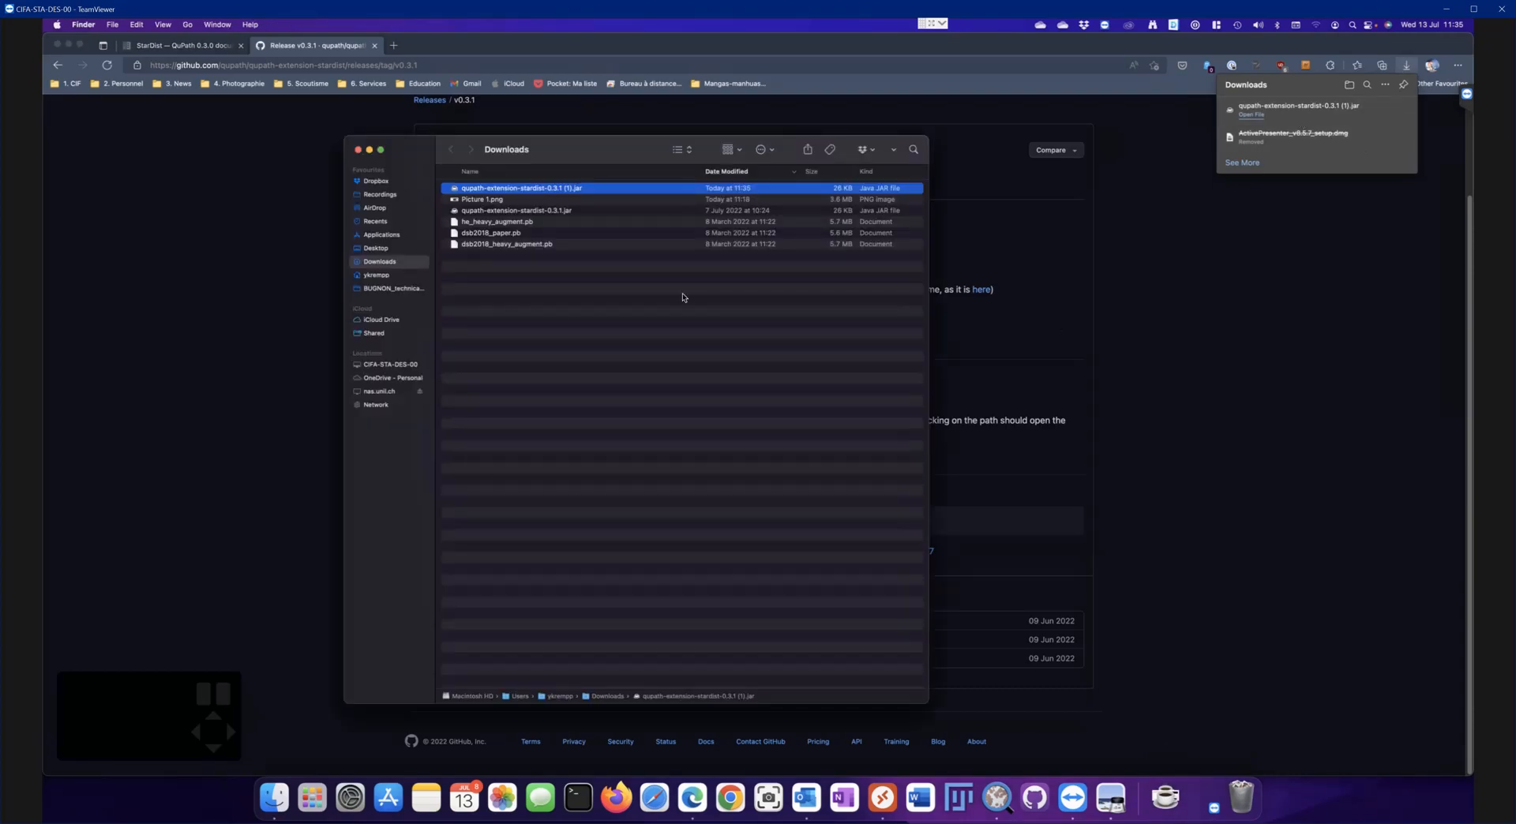
pyautogui.click(511, 212)
pyautogui.click(533, 189)
pyautogui.click(521, 211)
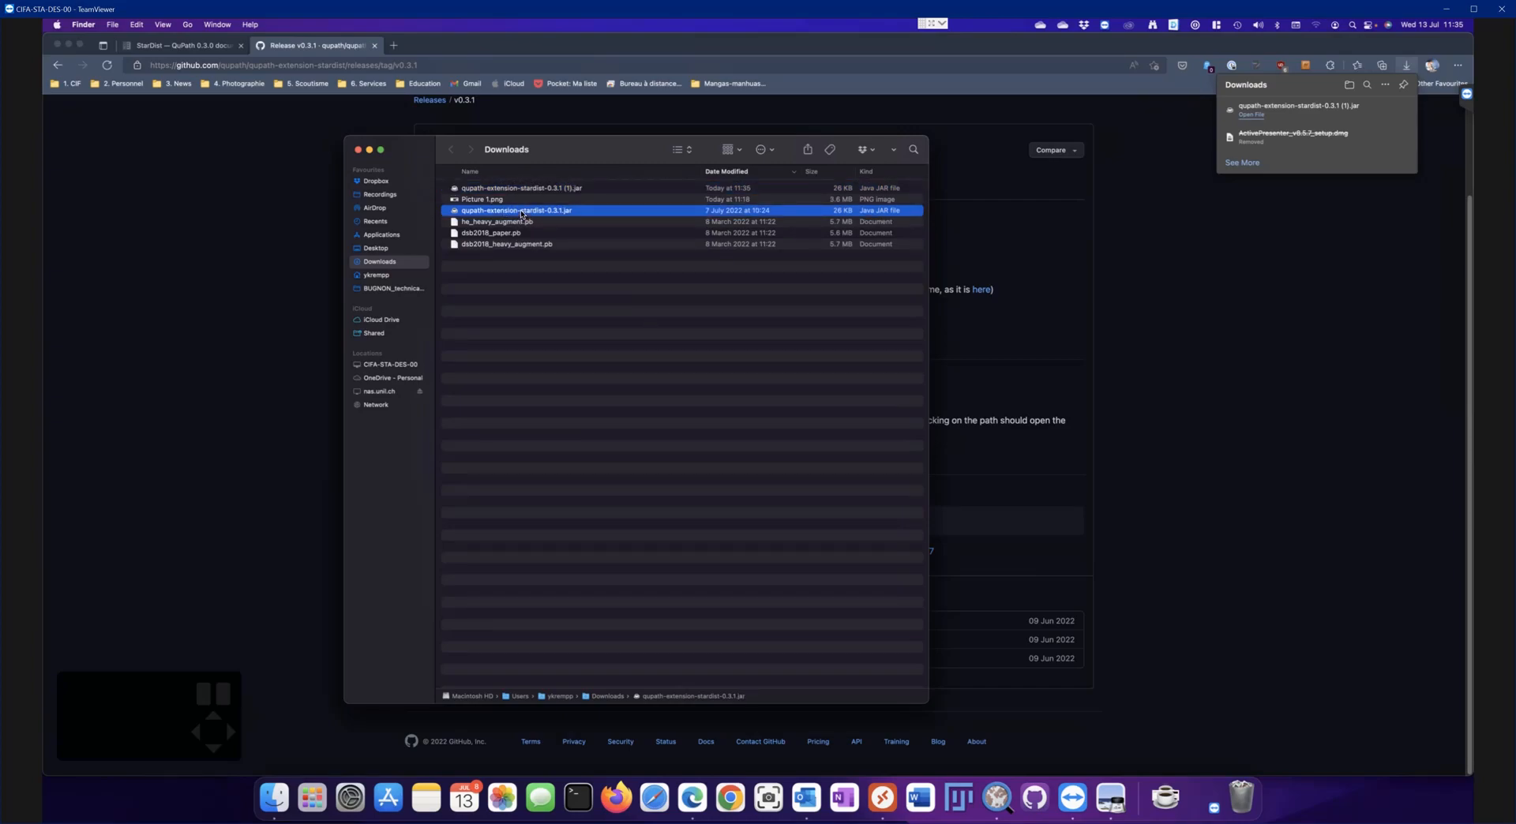
# Carry the selected jar file over to QuPath, bring its window to the front and close the installed extensions list
pyautogui.moveTo(538, 216); pyautogui.dragTo(1063, 337)
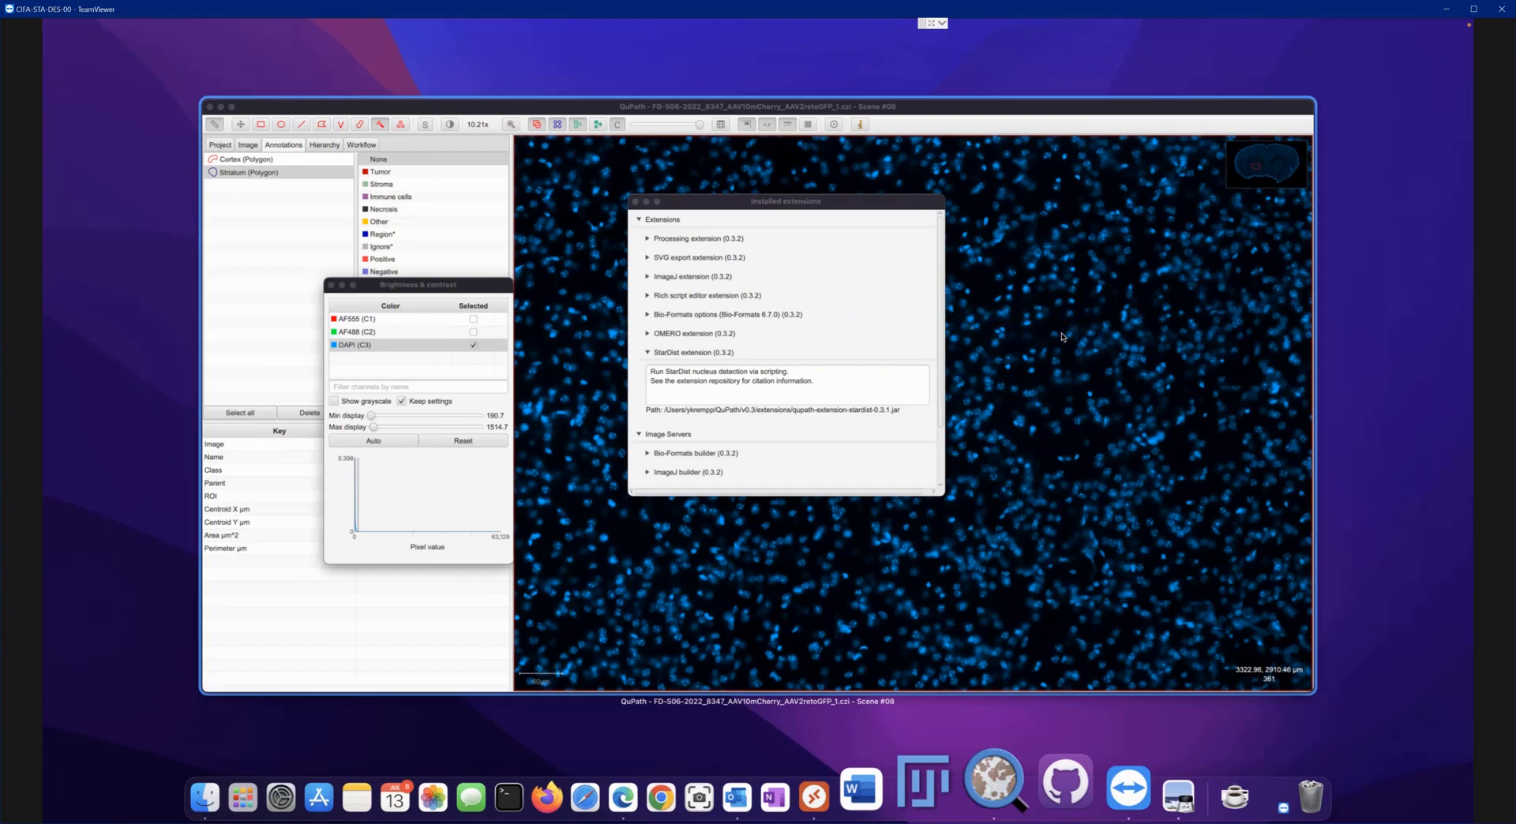
pyautogui.click(742, 345)
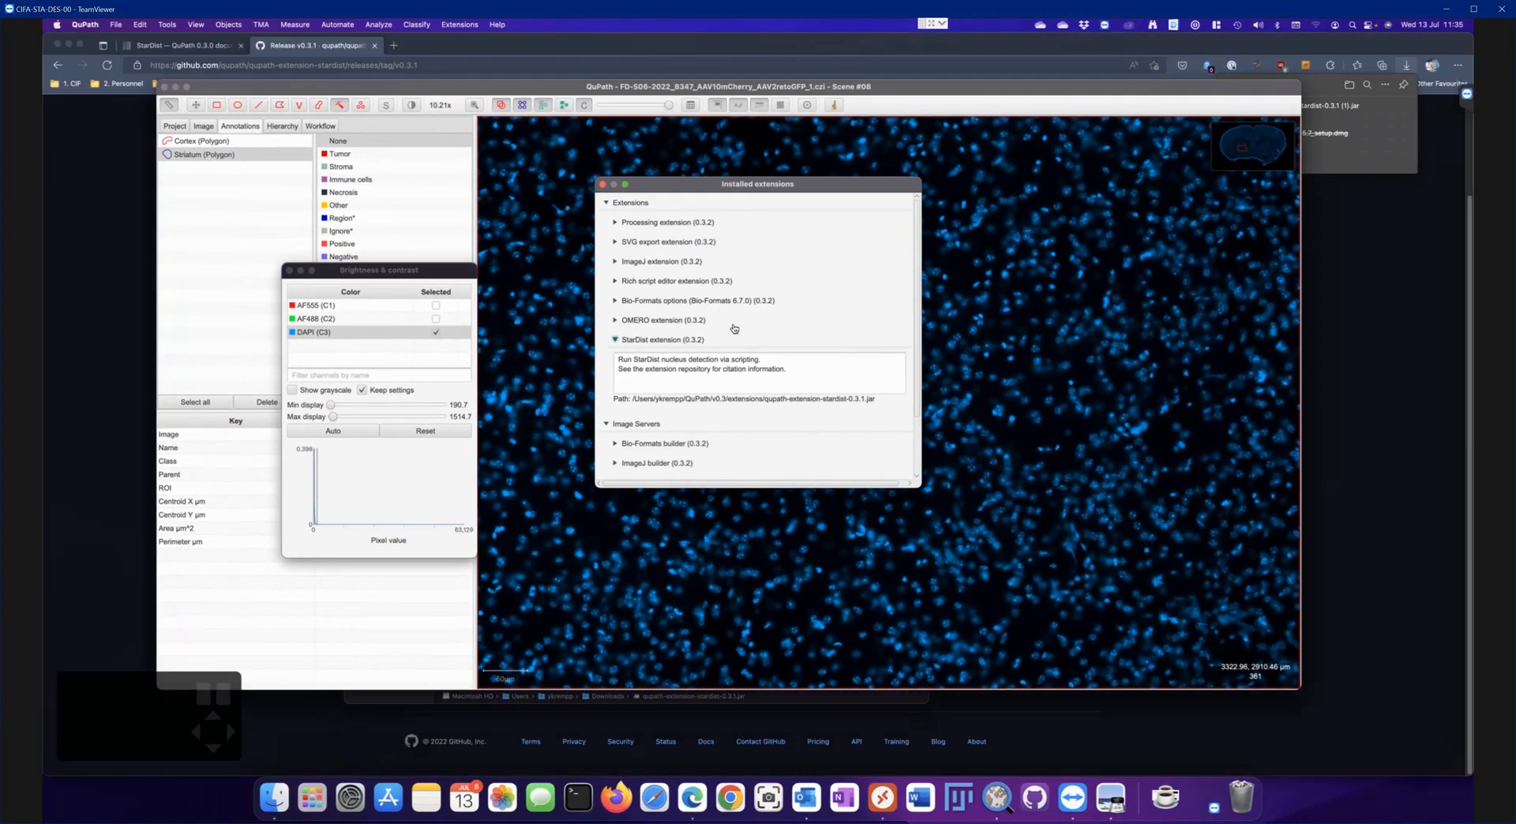
pyautogui.click(601, 184)
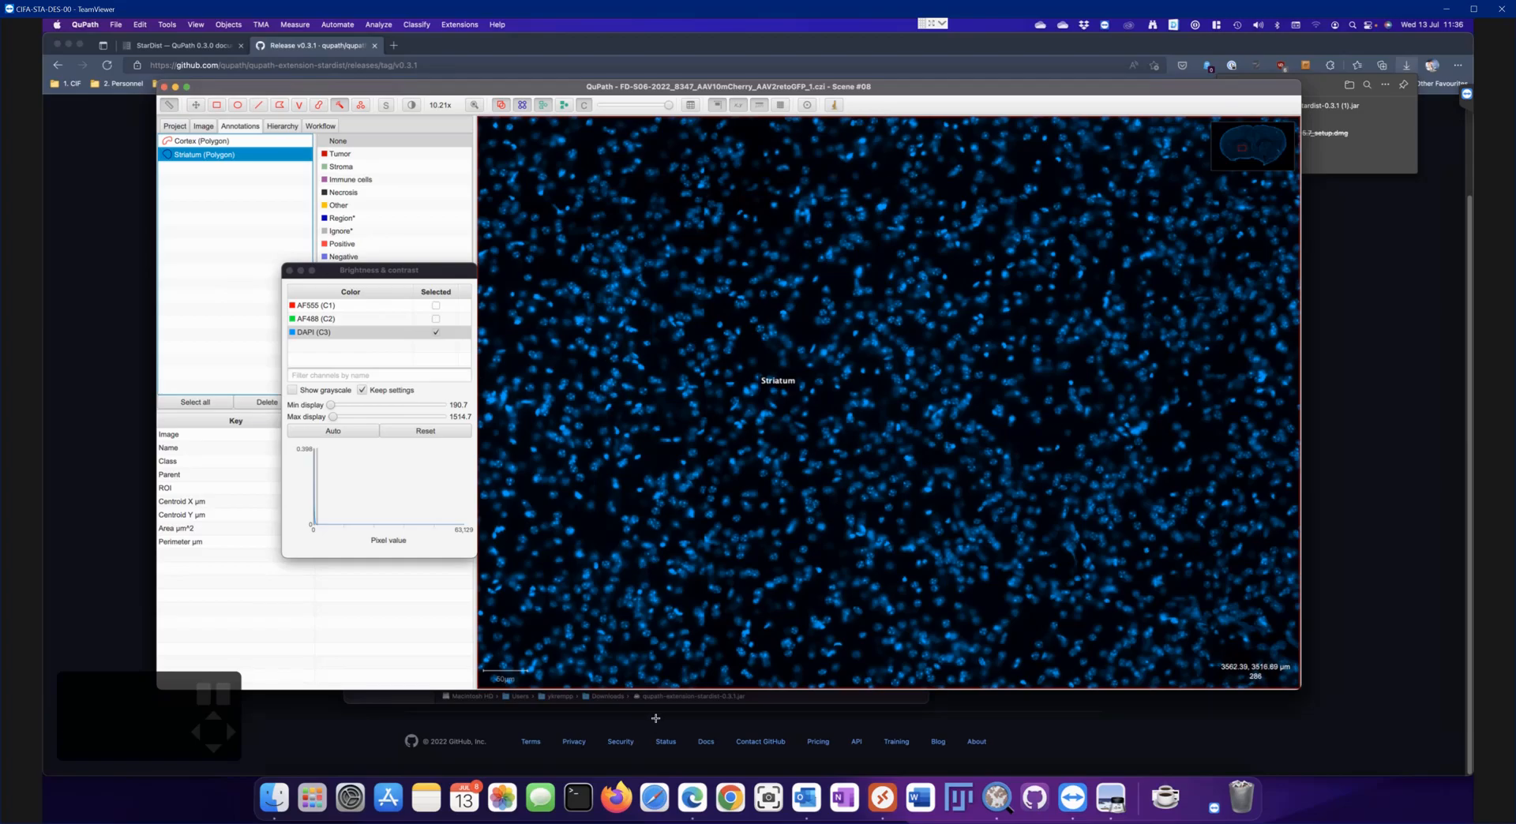
# Switch to Microsoft Edge, open the pretrained StarDist models repository from the documentation in a new tab and check the Downloads folder for the model files
pyautogui.click(693, 804)
pyautogui.click(169, 49)
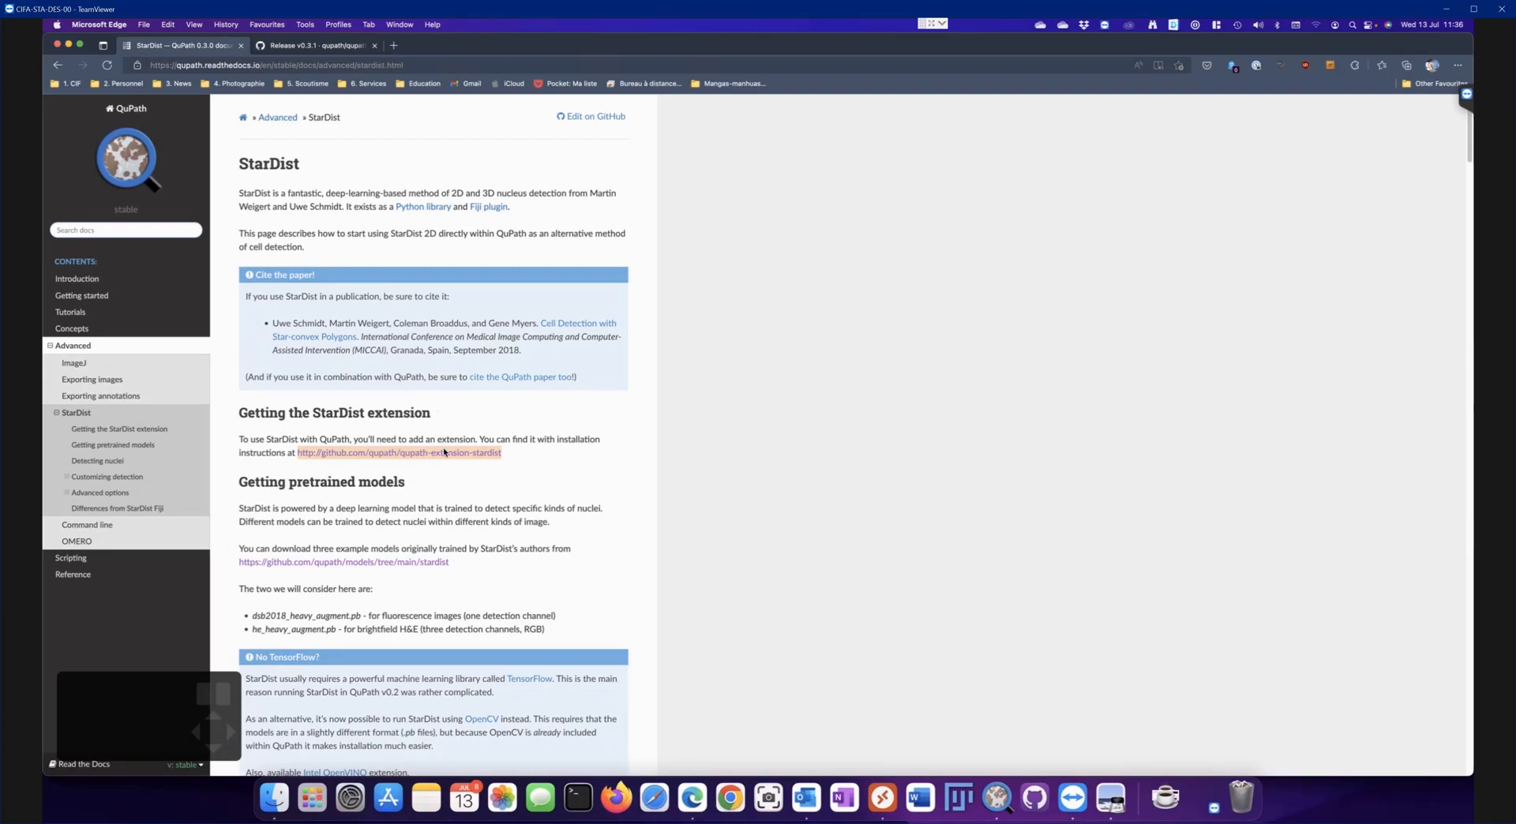
pyautogui.scroll(-2, 423, 513)
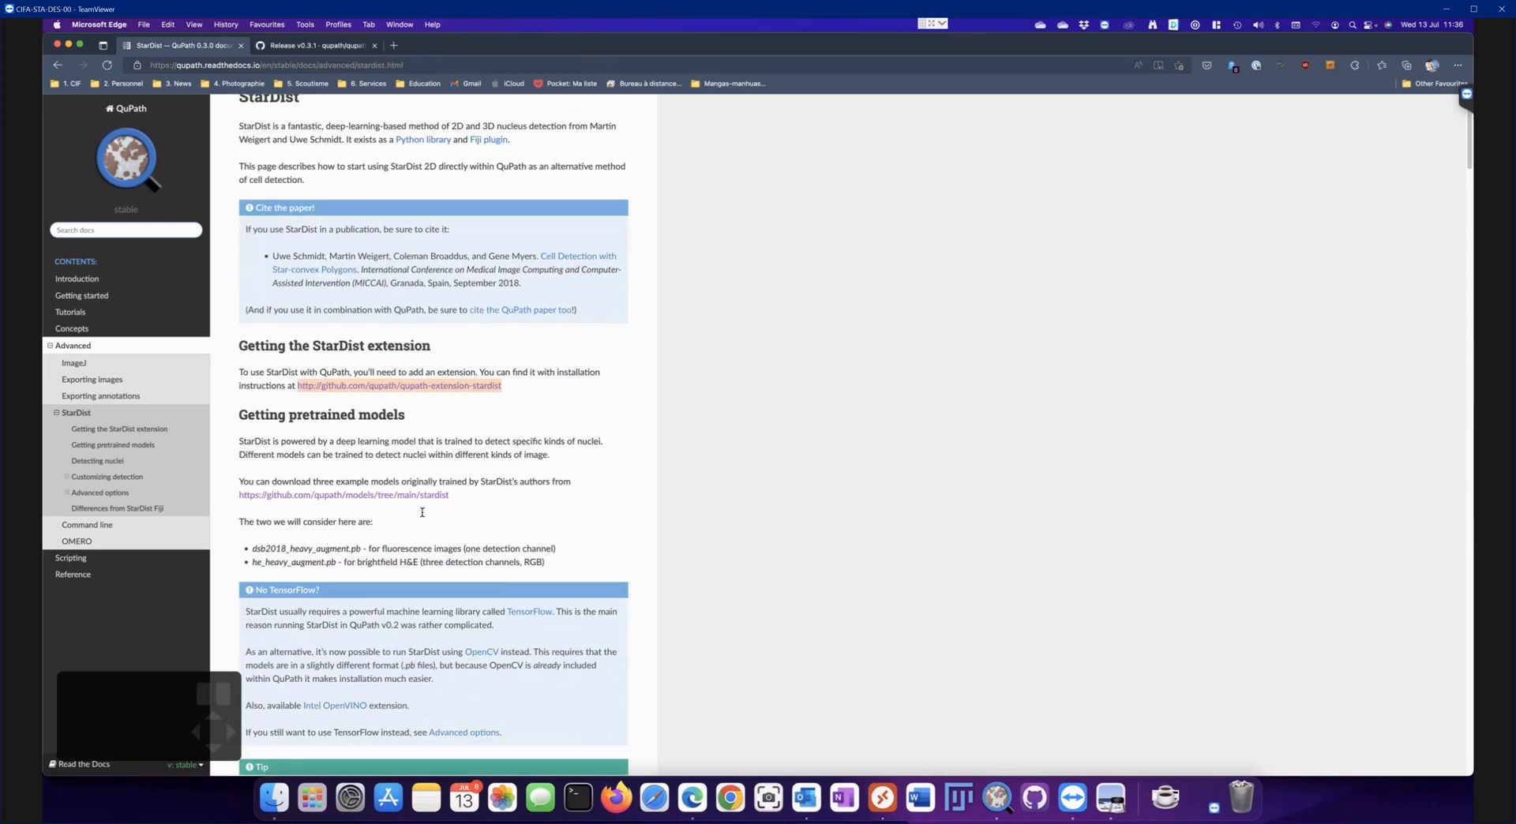
pyautogui.scroll(-2, 423, 514)
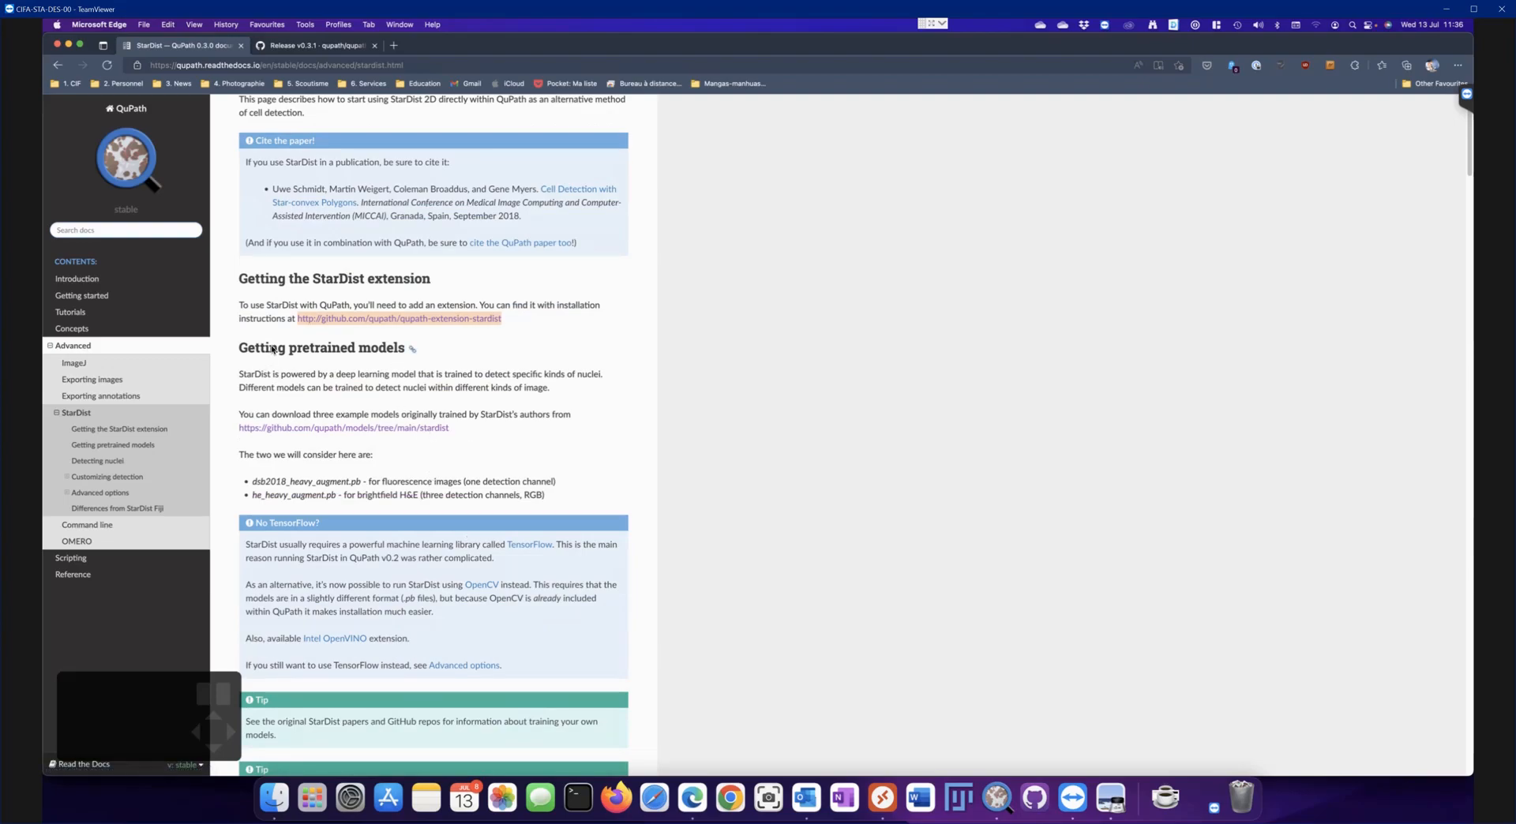
pyautogui.rightClick(345, 433)
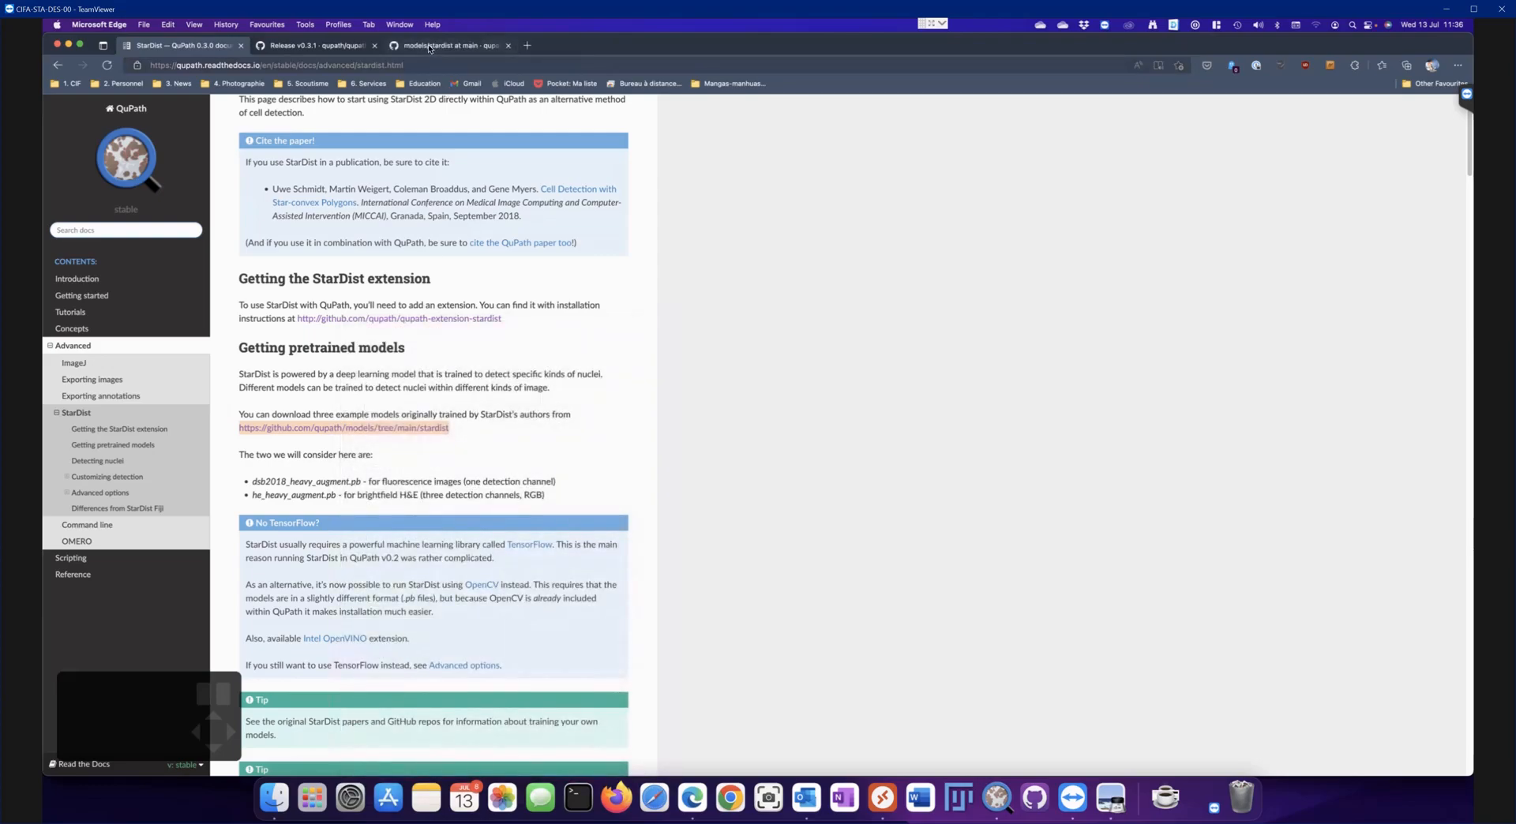
pyautogui.click(430, 49)
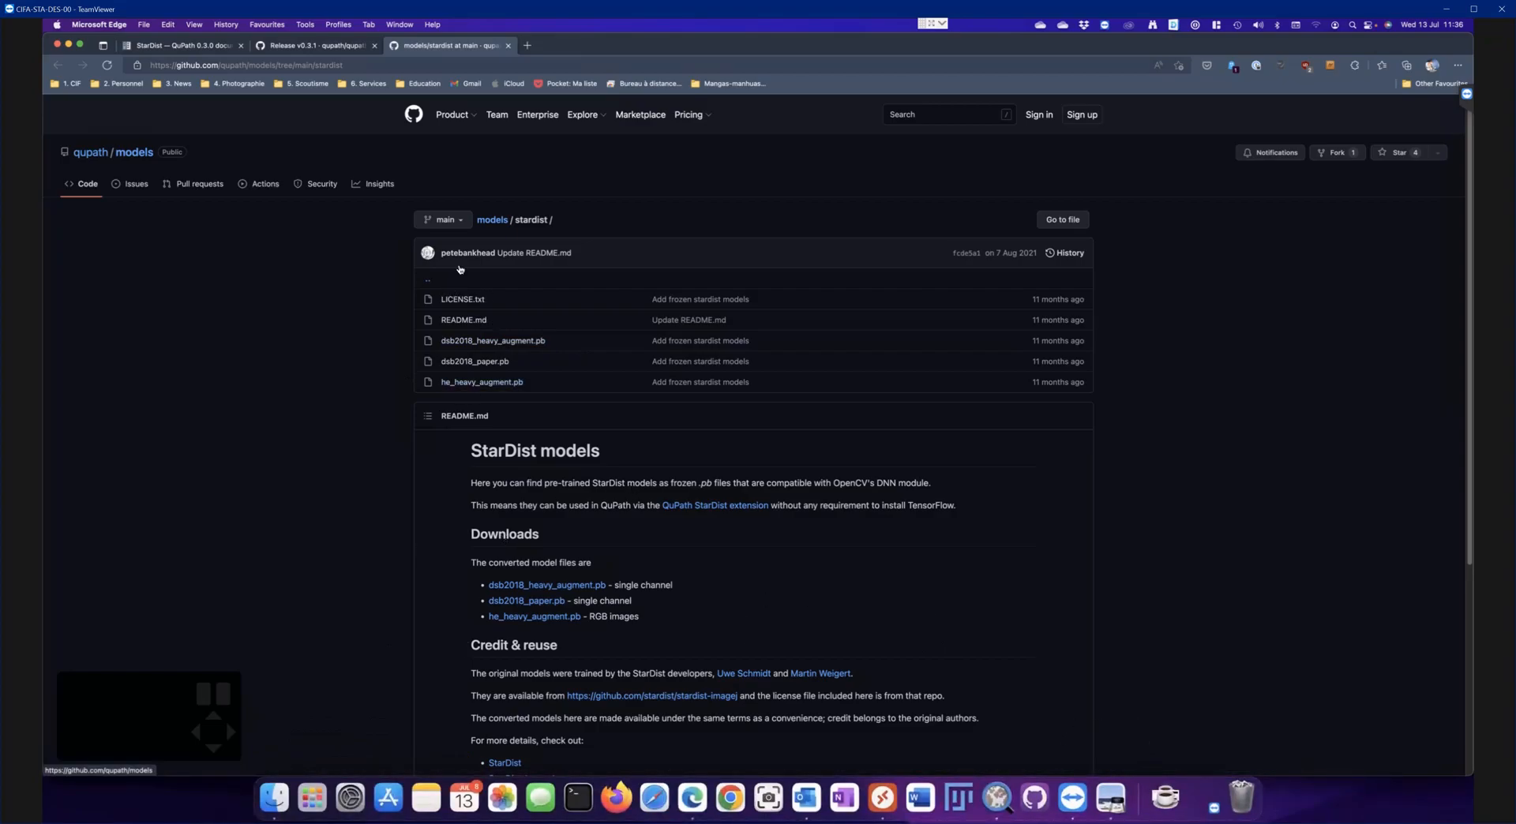
pyautogui.click(1158, 778)
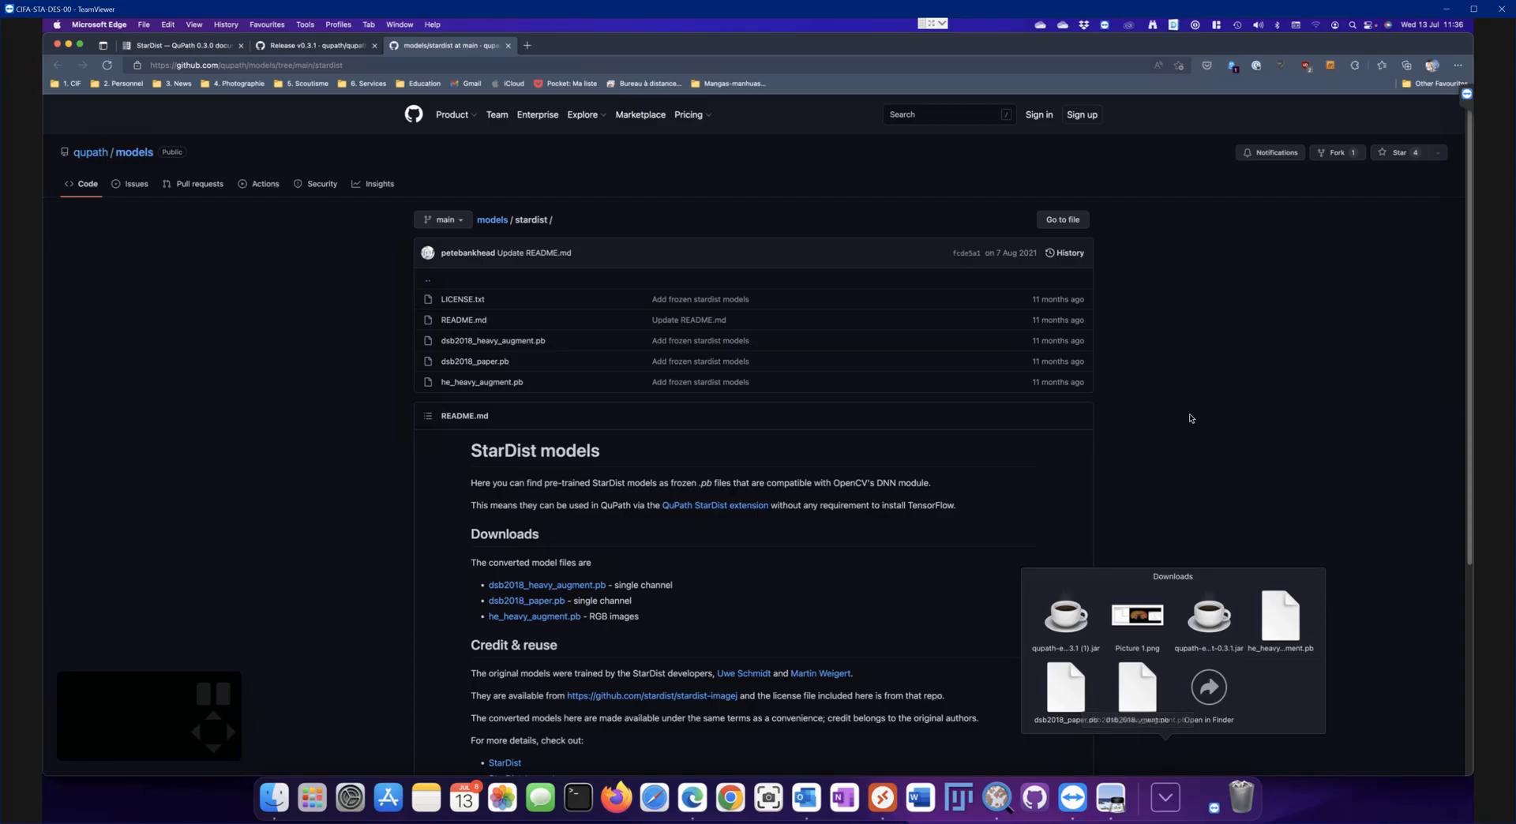
pyautogui.click(1192, 383)
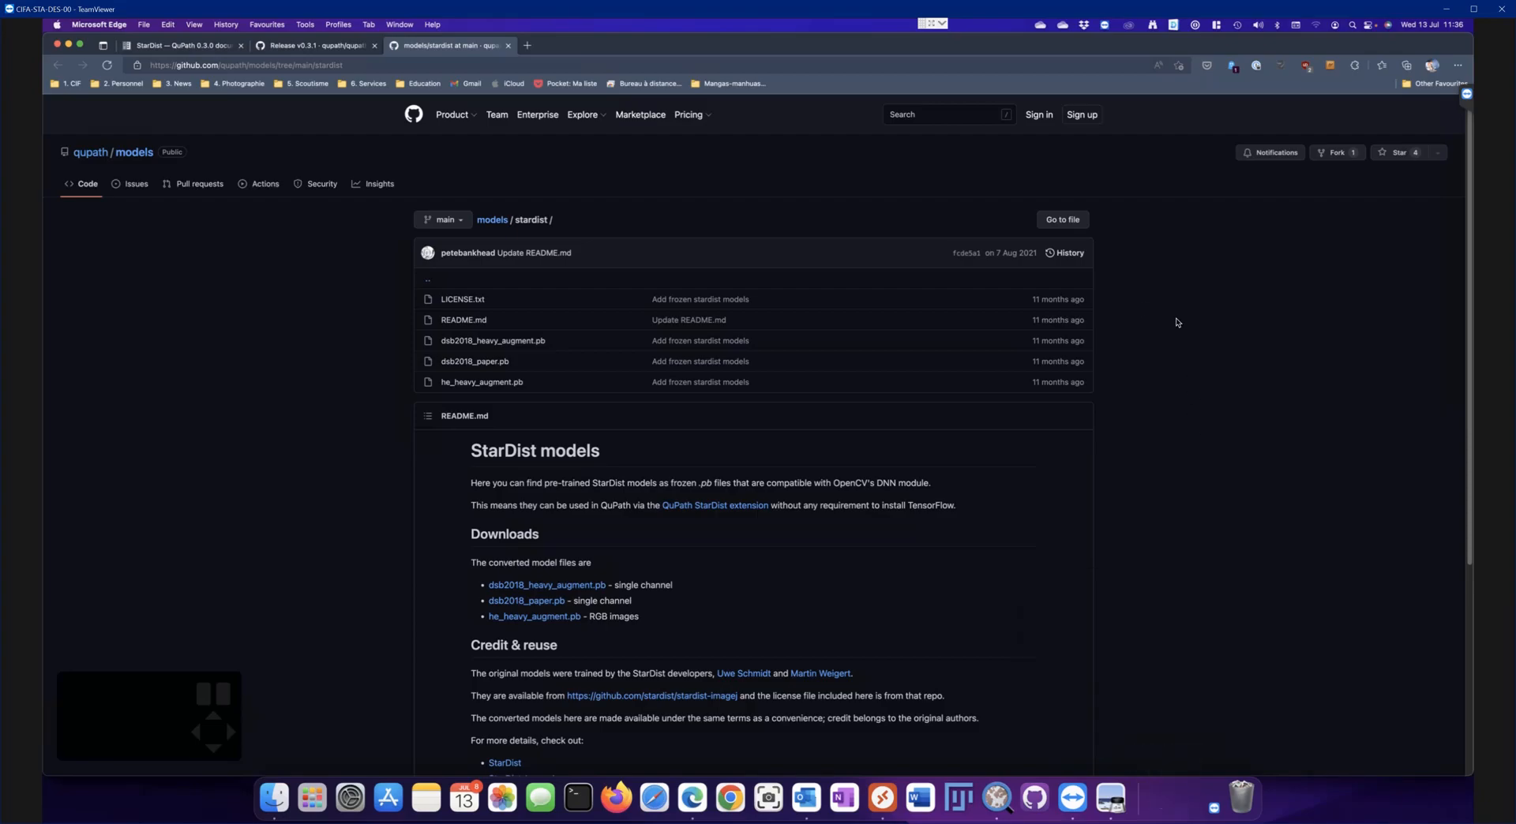
# Close the models repository tab and hide Microsoft Edge to return to QuPath
pyautogui.click(508, 46)
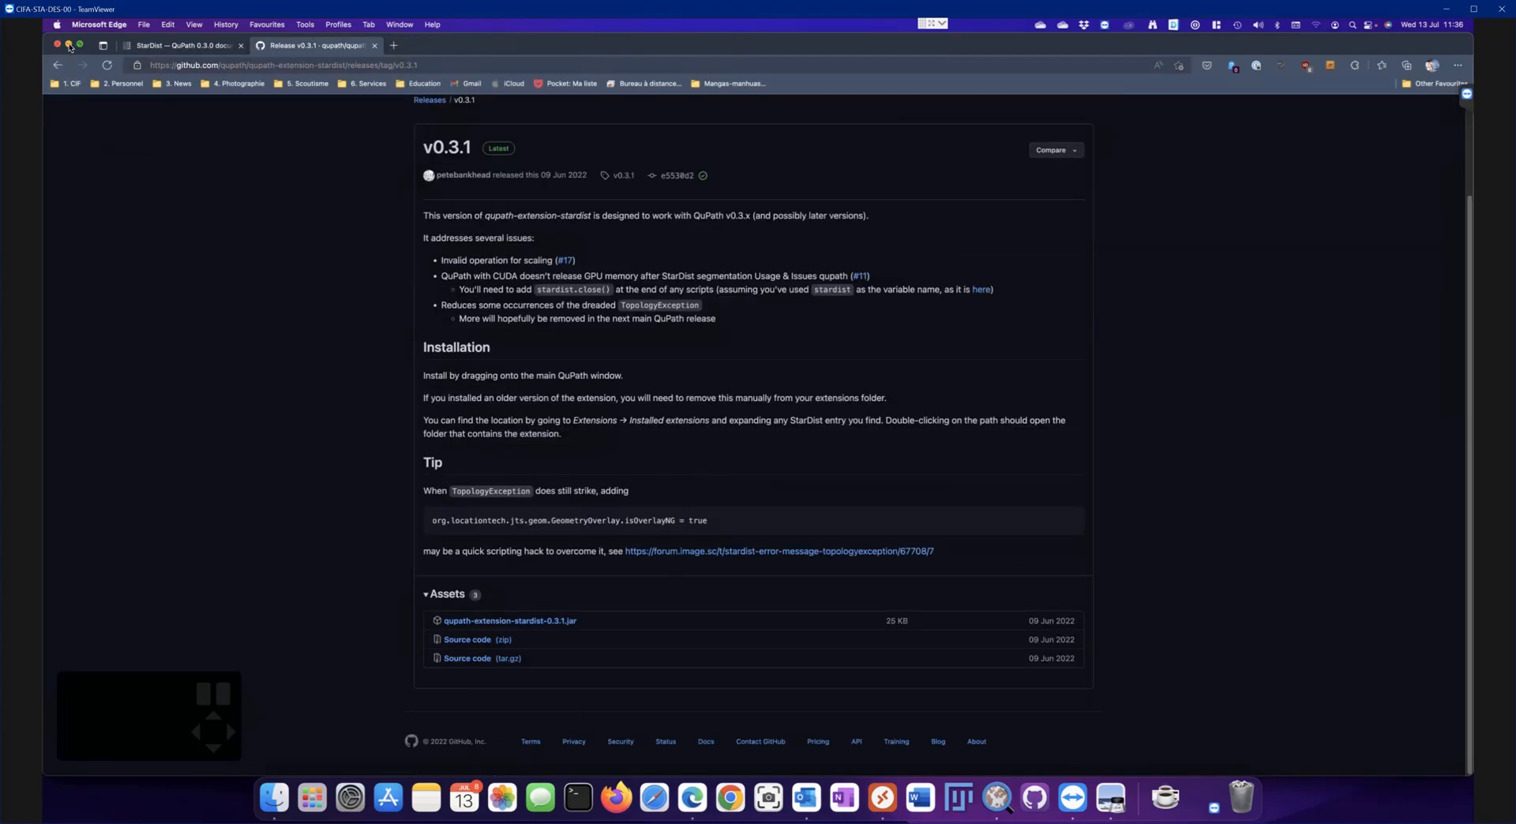
pyautogui.click(94, 25)
pyautogui.click(103, 203)
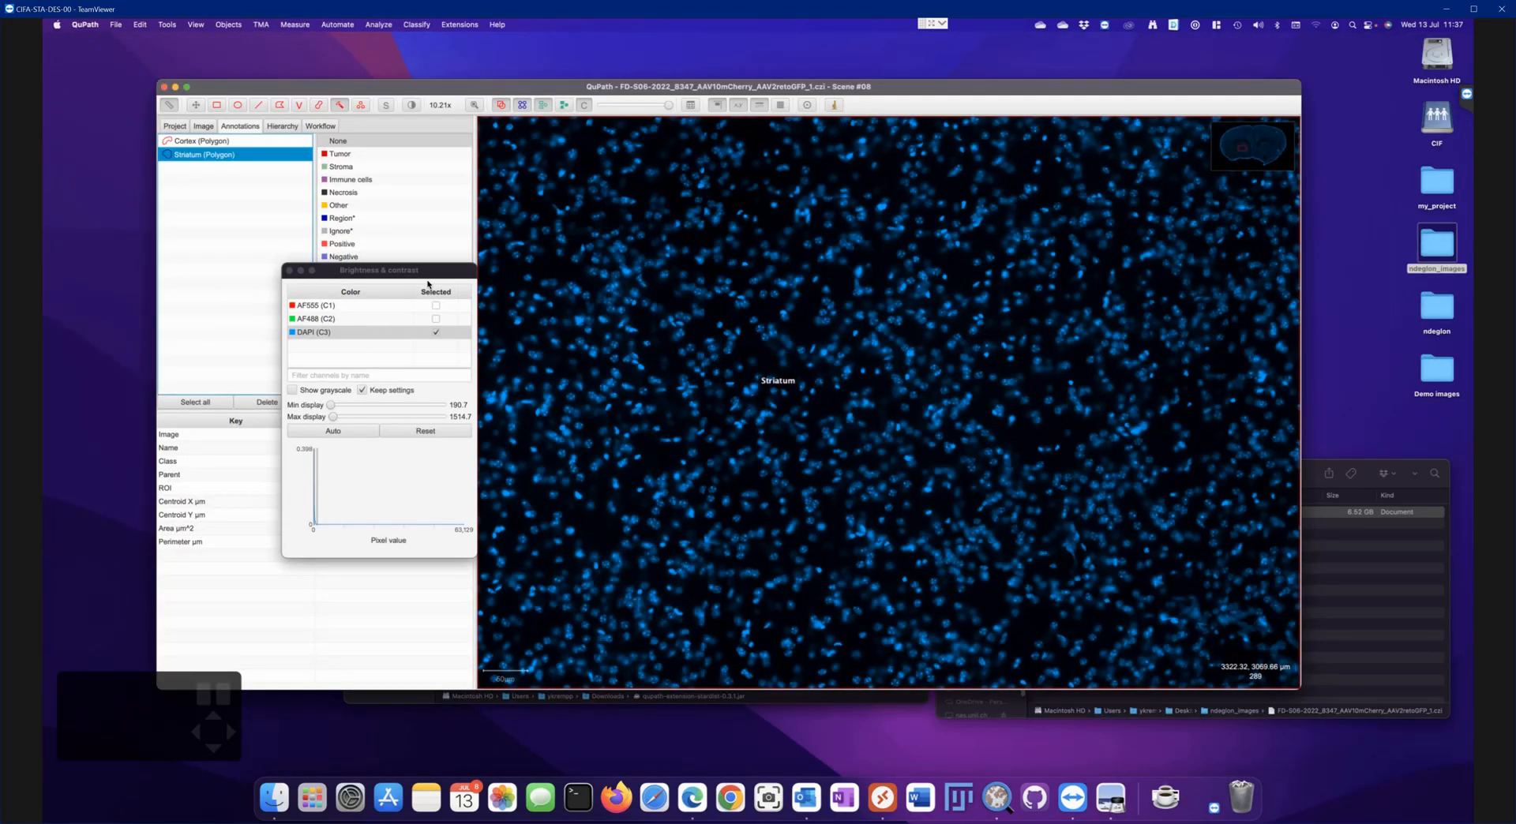
# Open the script editor and move it and the Brightness & contrast window clear of the annotation list
pyautogui.moveTo(406, 276); pyautogui.dragTo(334, 281)
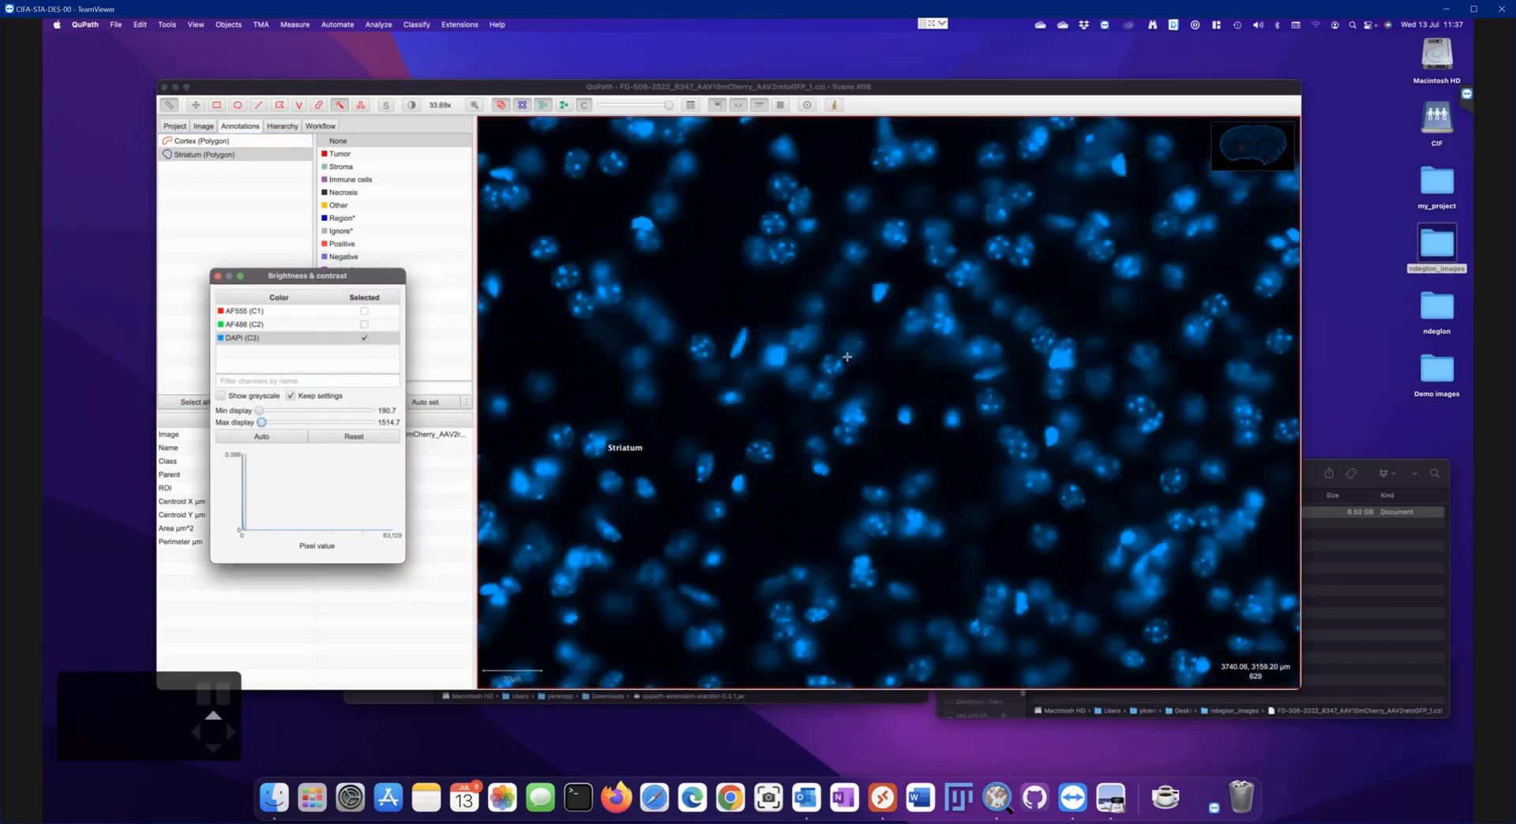
pyautogui.scroll(-5, 846, 357)
pyautogui.scroll(-5, 846, 357)
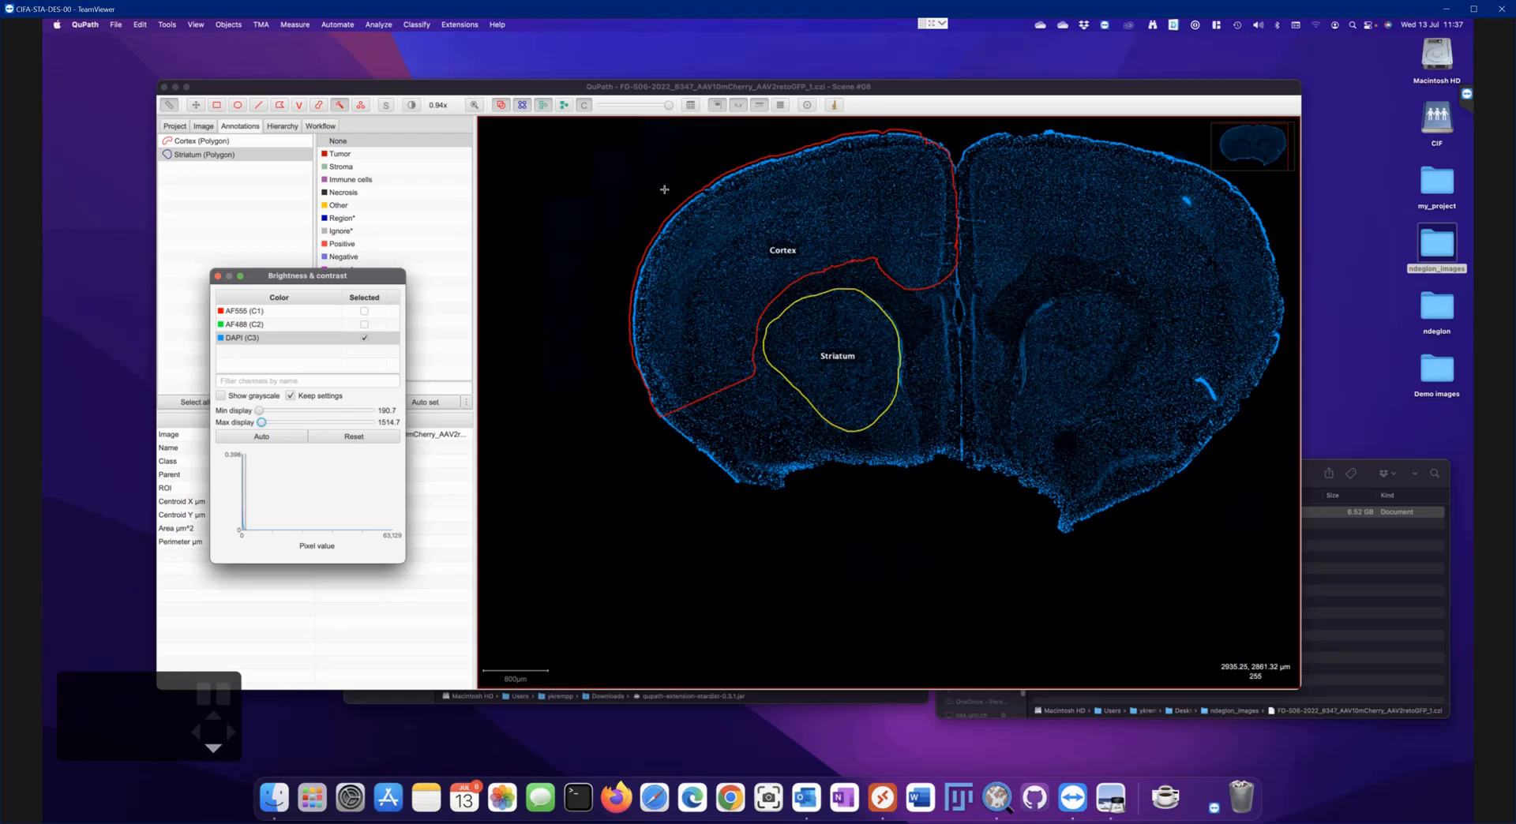
pyautogui.click(332, 30)
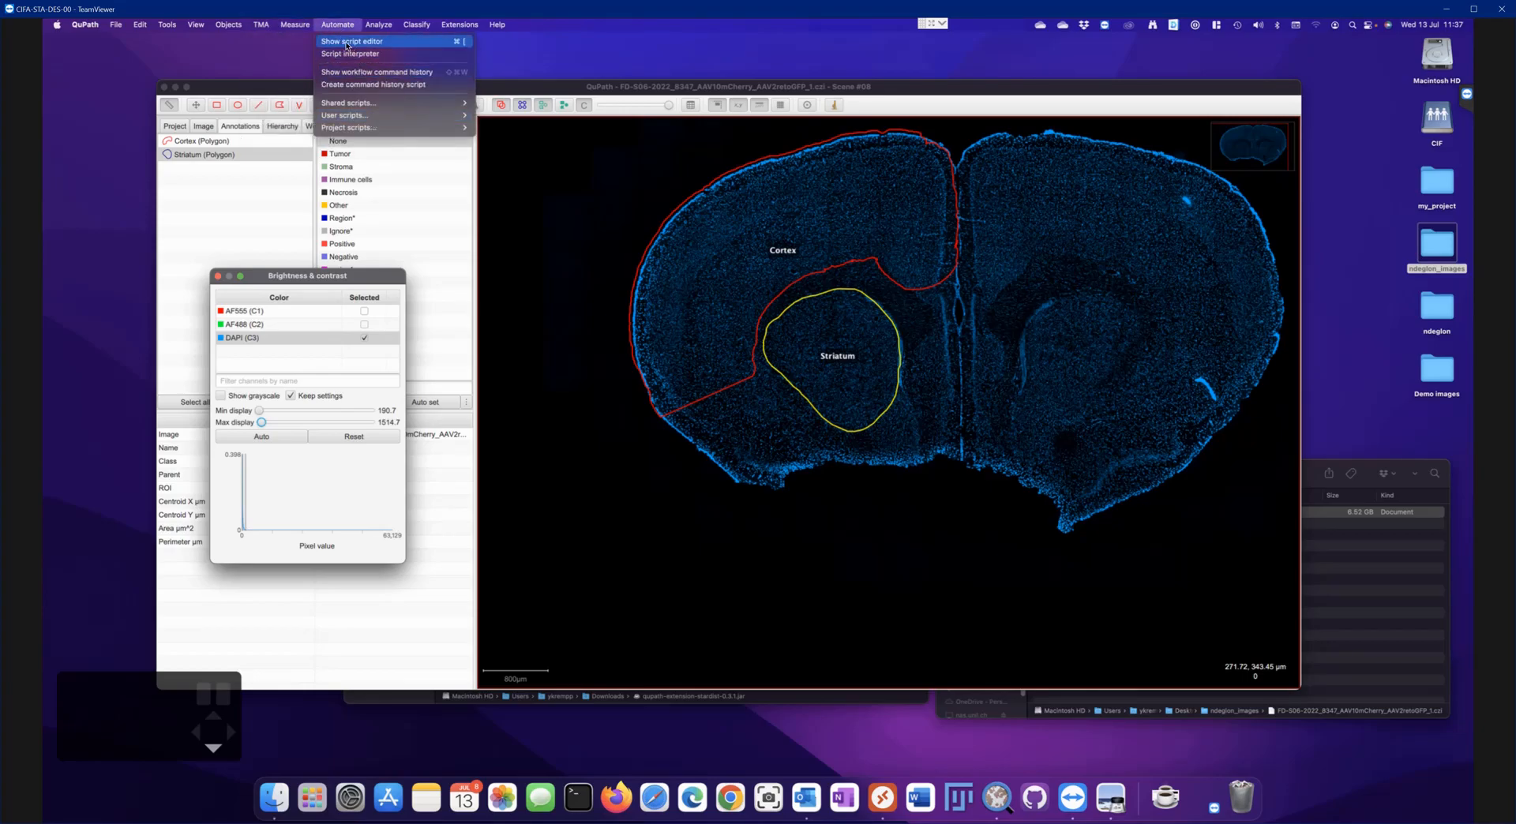
pyautogui.click(345, 42)
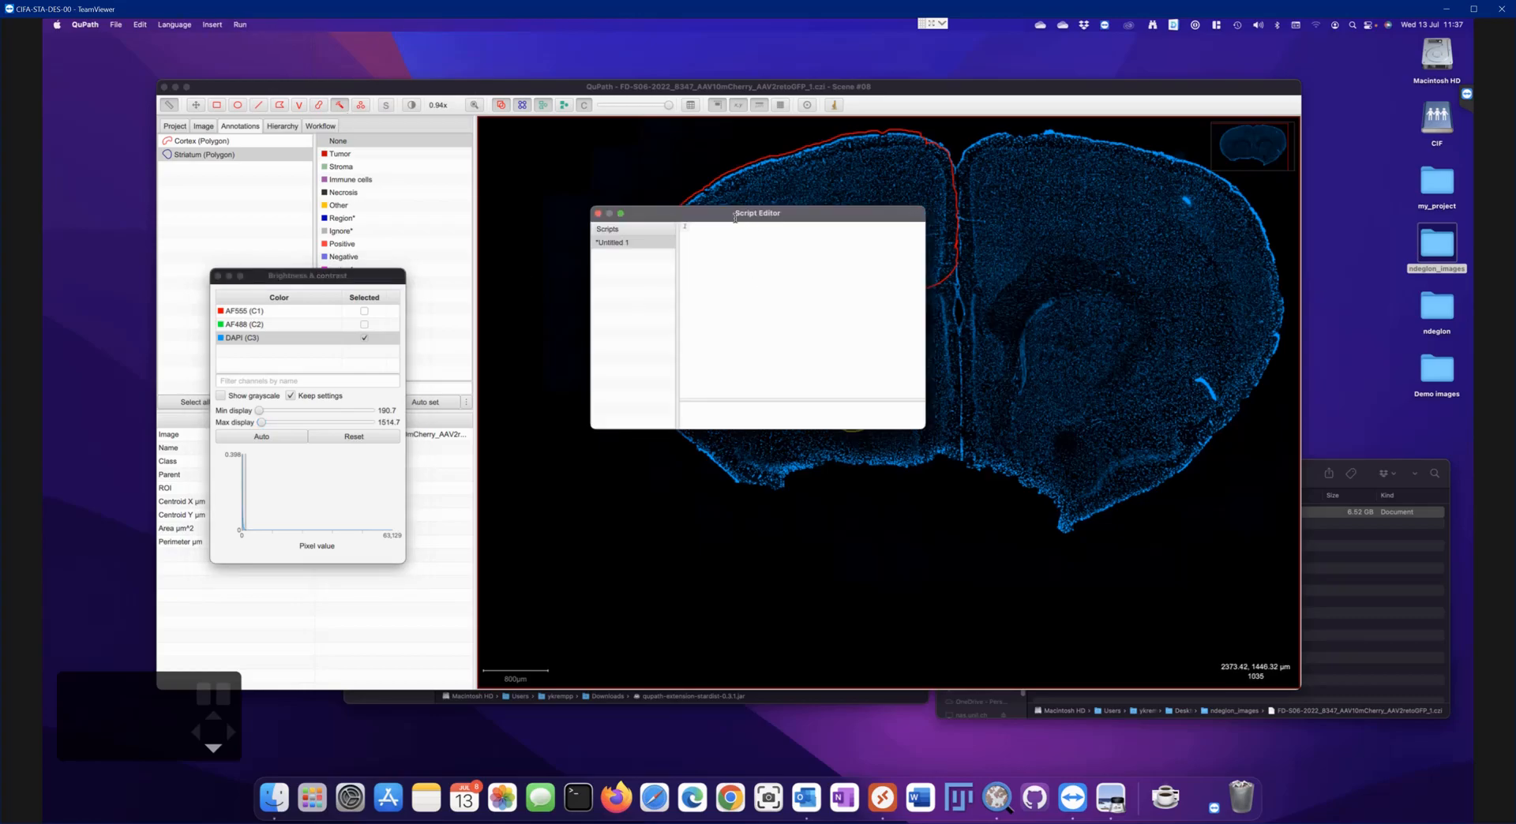
pyautogui.moveTo(733, 212); pyautogui.dragTo(582, 242)
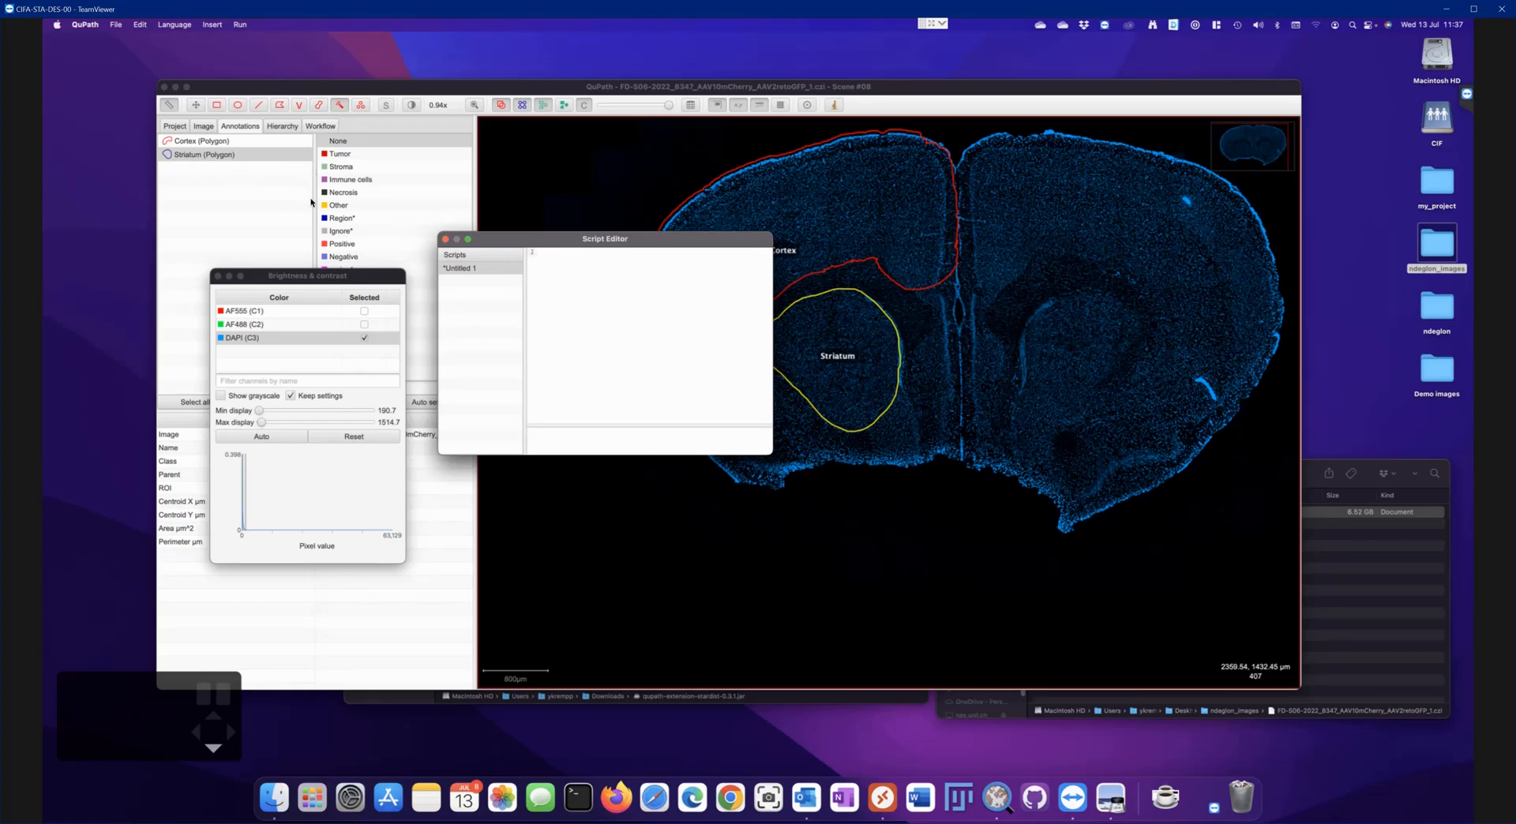
pyautogui.moveTo(294, 276); pyautogui.dragTo(1153, 340)
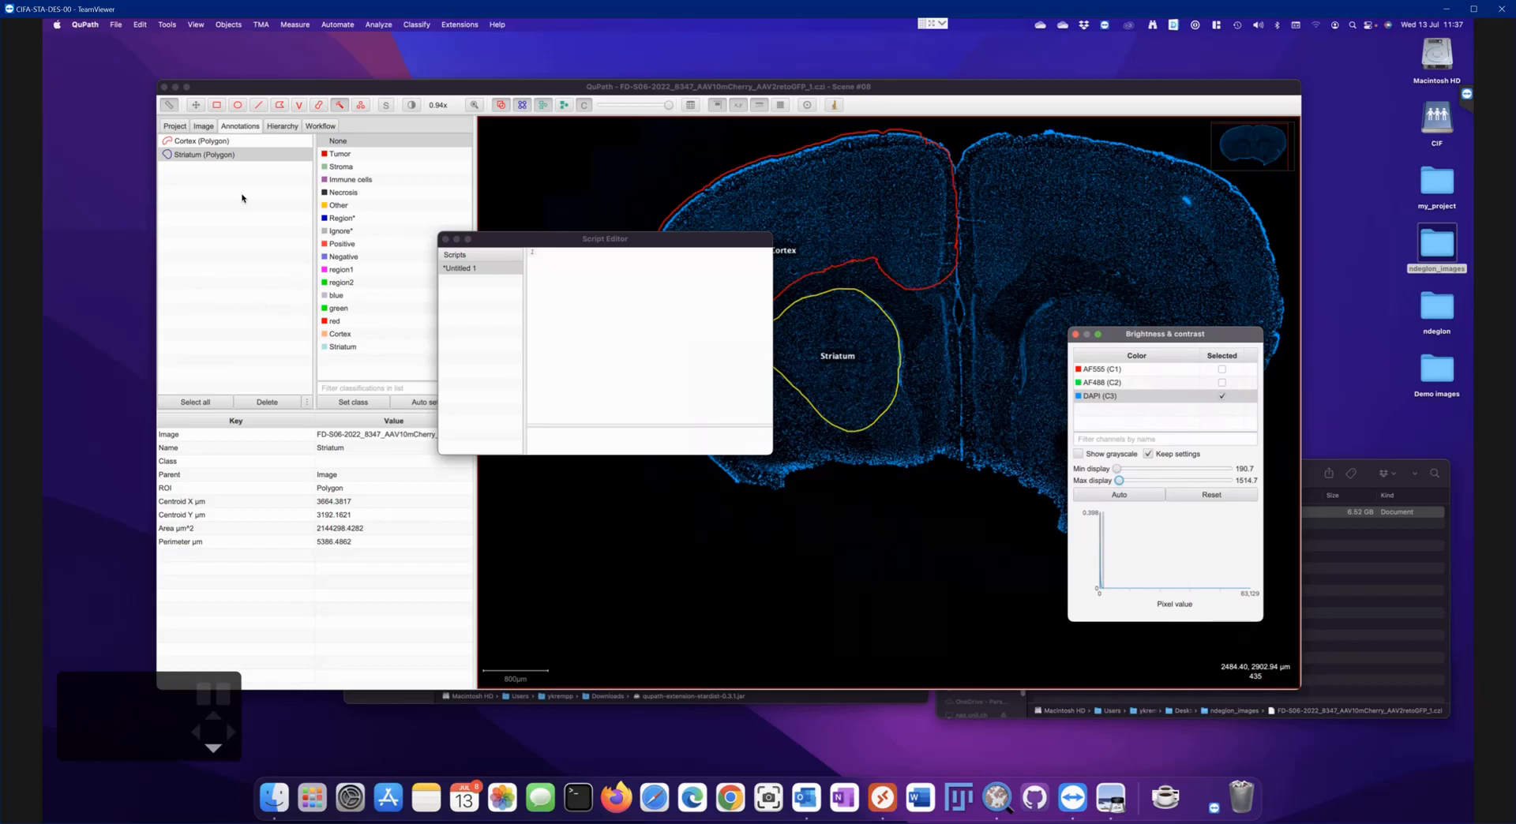
# Show the image's workflow command history and move the script editor off the Striatum annotation
pyautogui.click(320, 128)
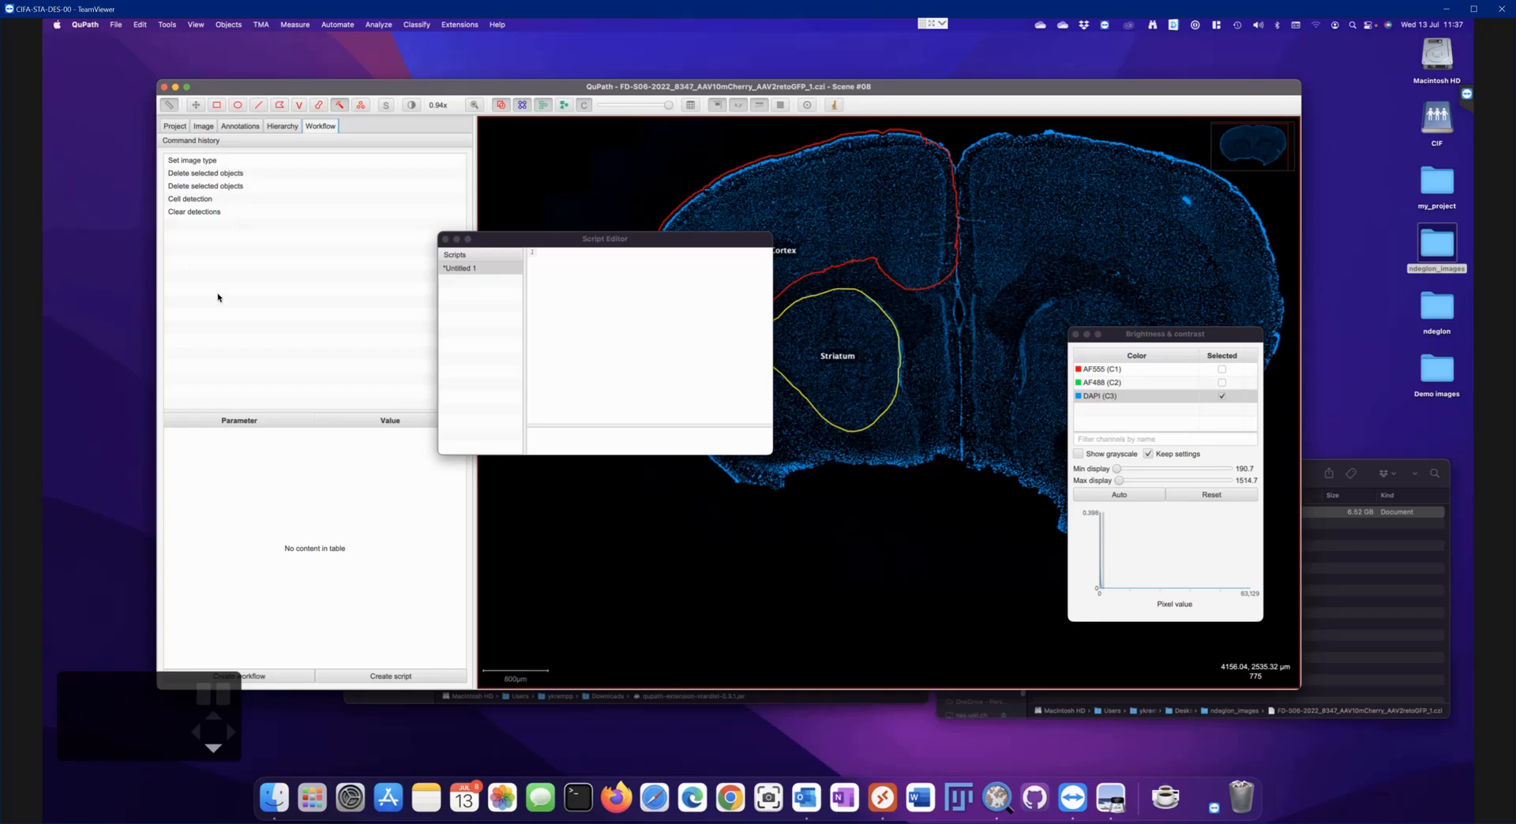
pyautogui.moveTo(576, 239); pyautogui.dragTo(461, 241)
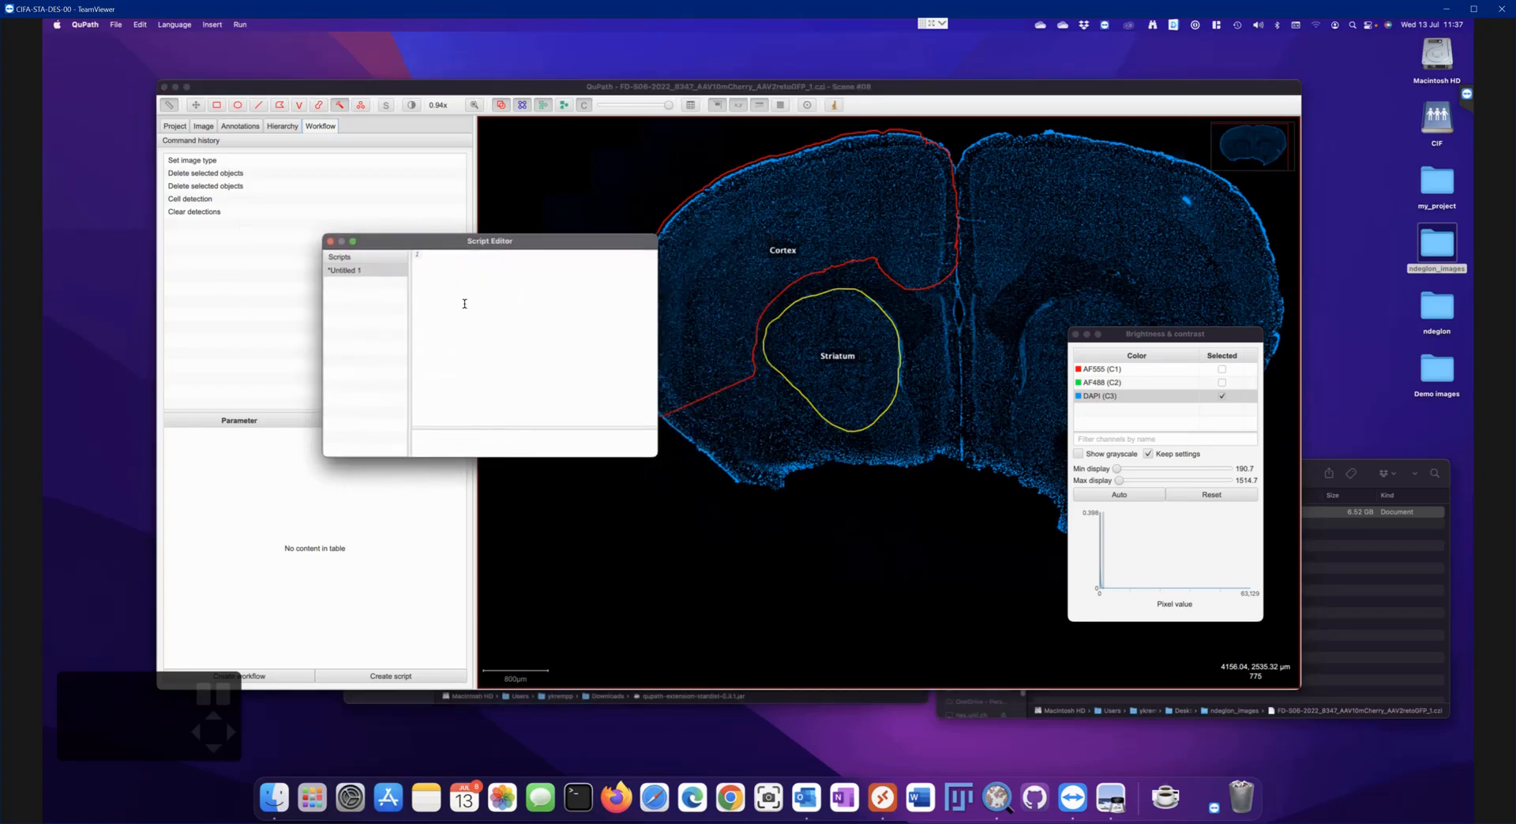
# Open QuPath's web documentation in Microsoft Edge and go to its StarDist page
pyautogui.click(446, 86)
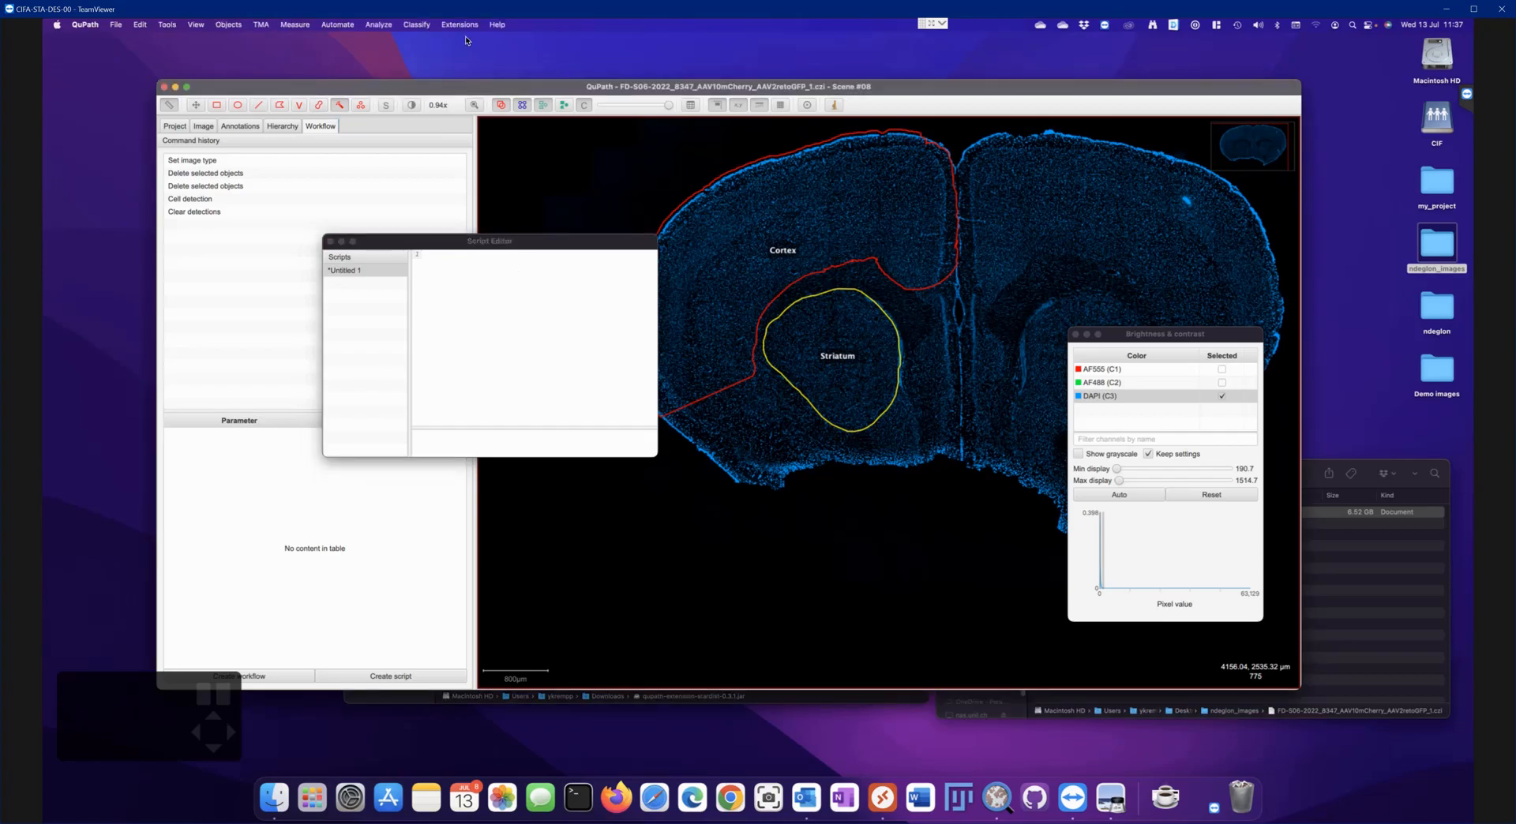
pyautogui.click(497, 25)
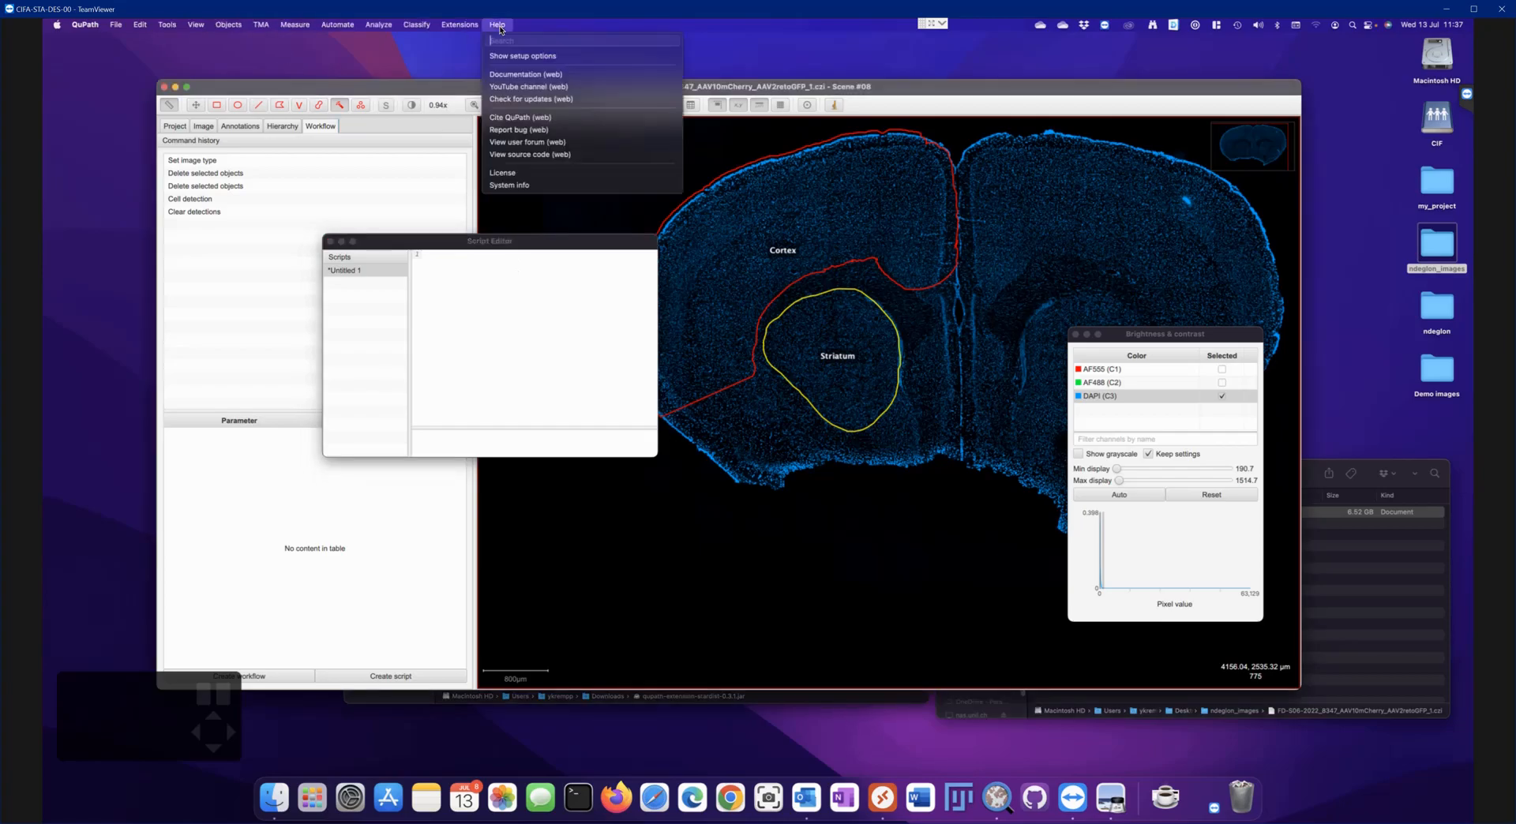
pyautogui.click(528, 74)
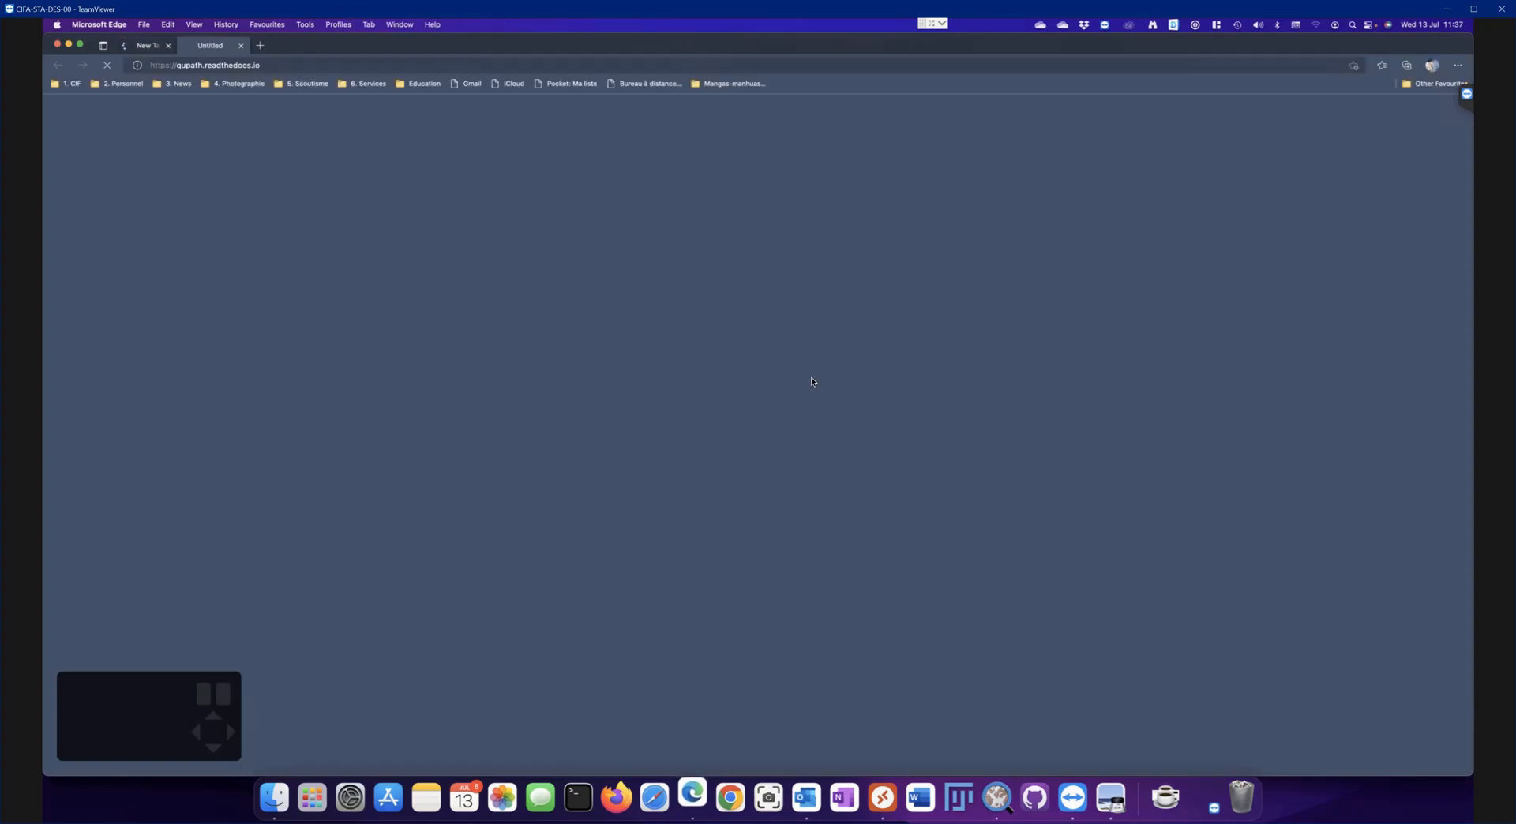
pyautogui.scroll(-5, 323, 489)
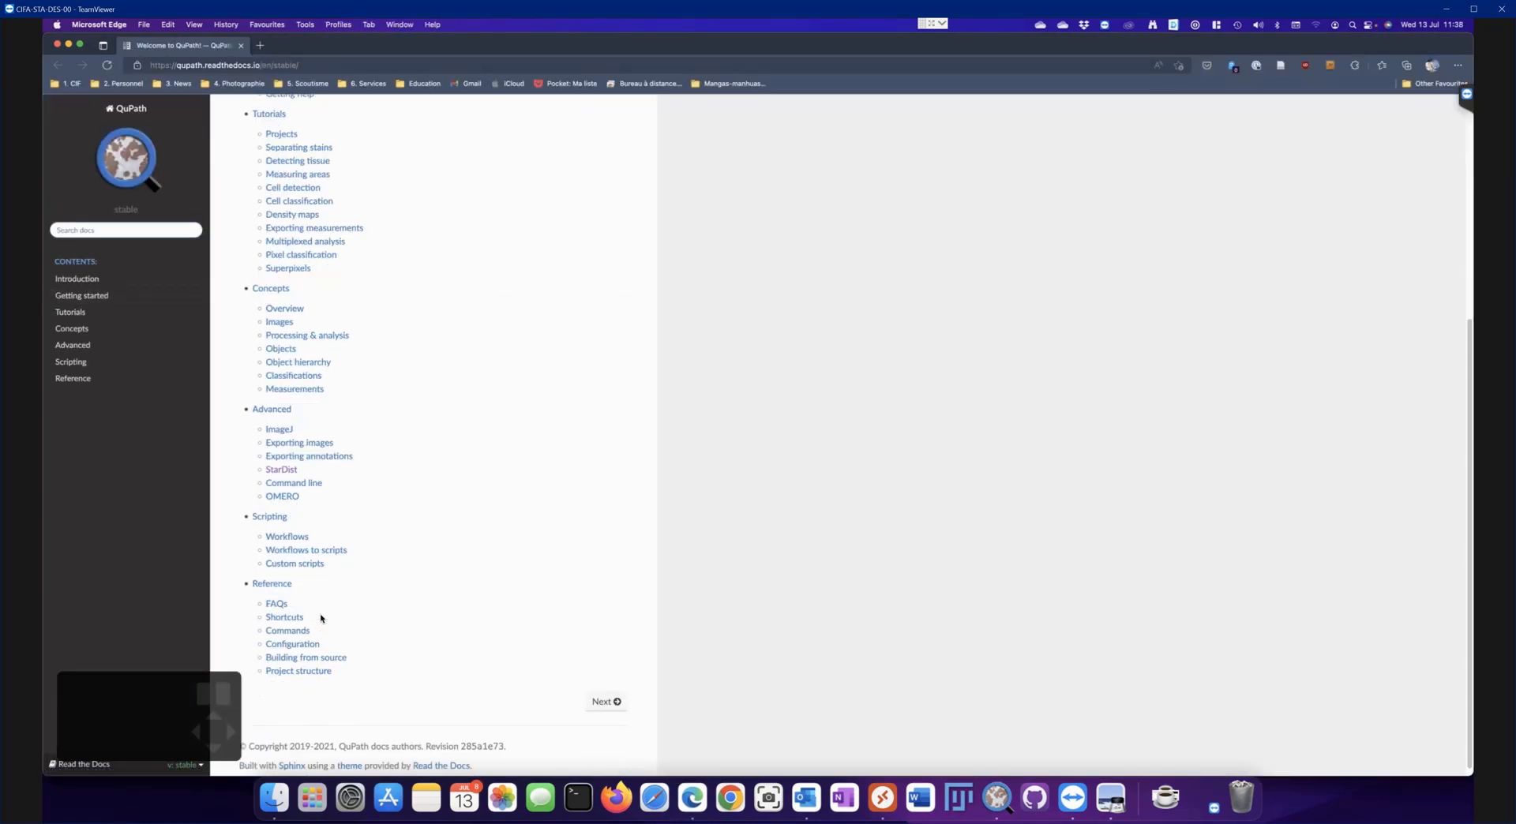
pyautogui.click(283, 470)
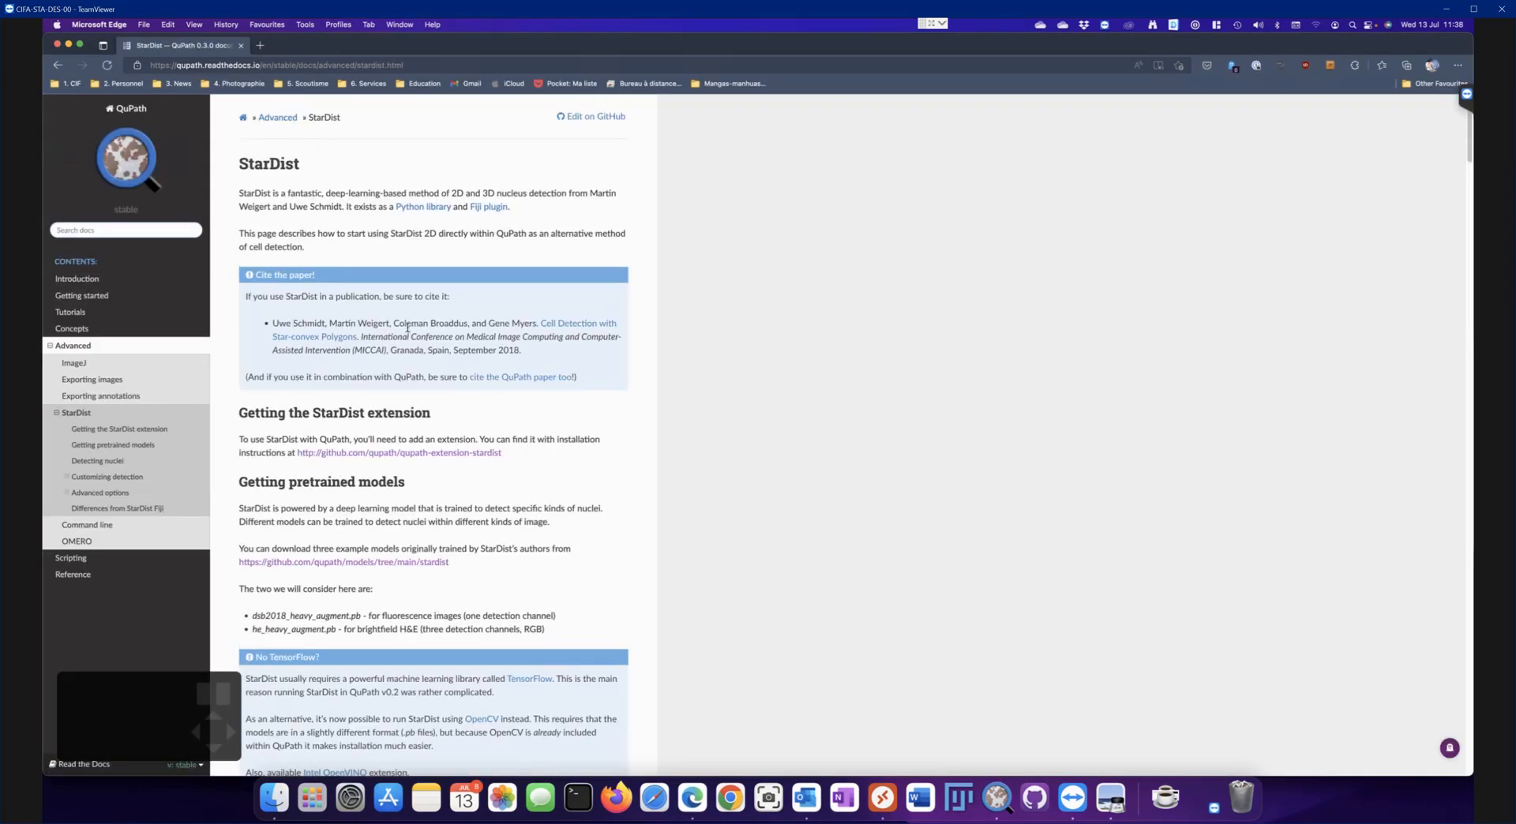
# Copy the full Detecting nuclei script that applies the dsb2018_heavy_augment.pb model to the DAPI channel of a fluorescence image
pyautogui.scroll(-5, 390, 401)
pyautogui.scroll(-8, 390, 401)
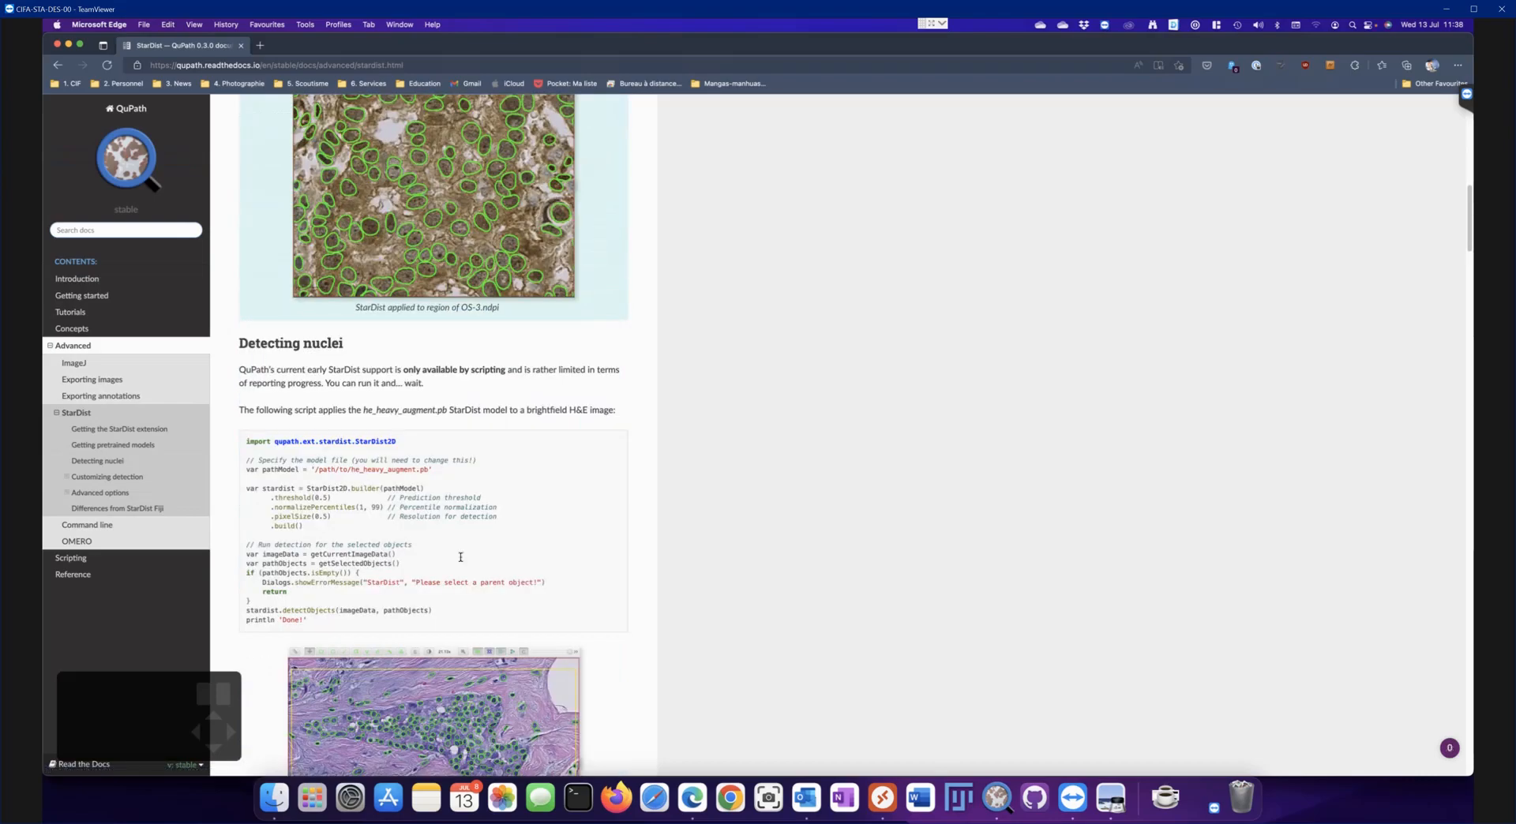
pyautogui.scroll(-10, 497, 355)
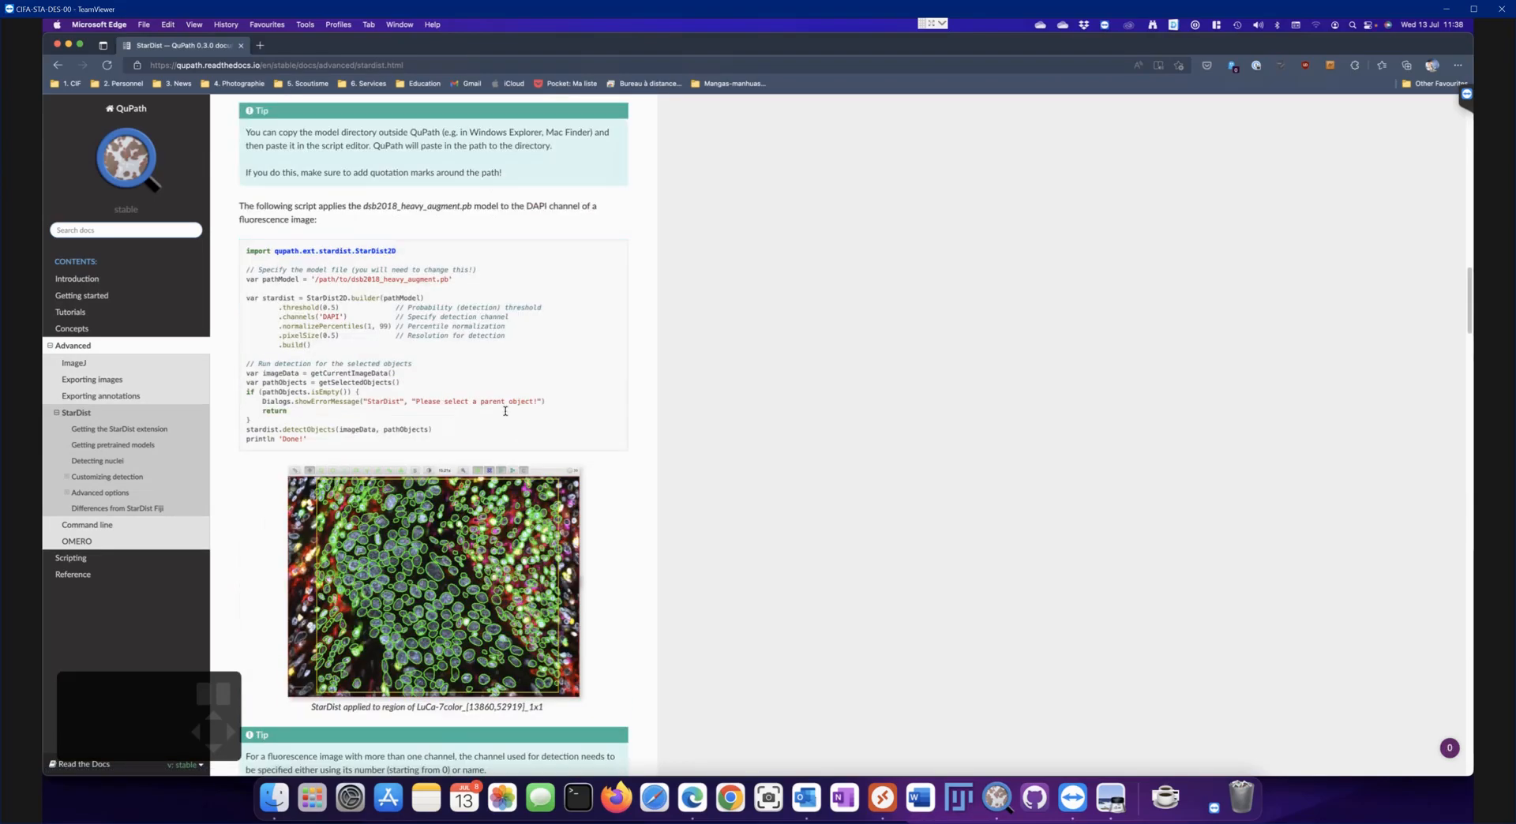
pyautogui.scroll(1, 468, 277)
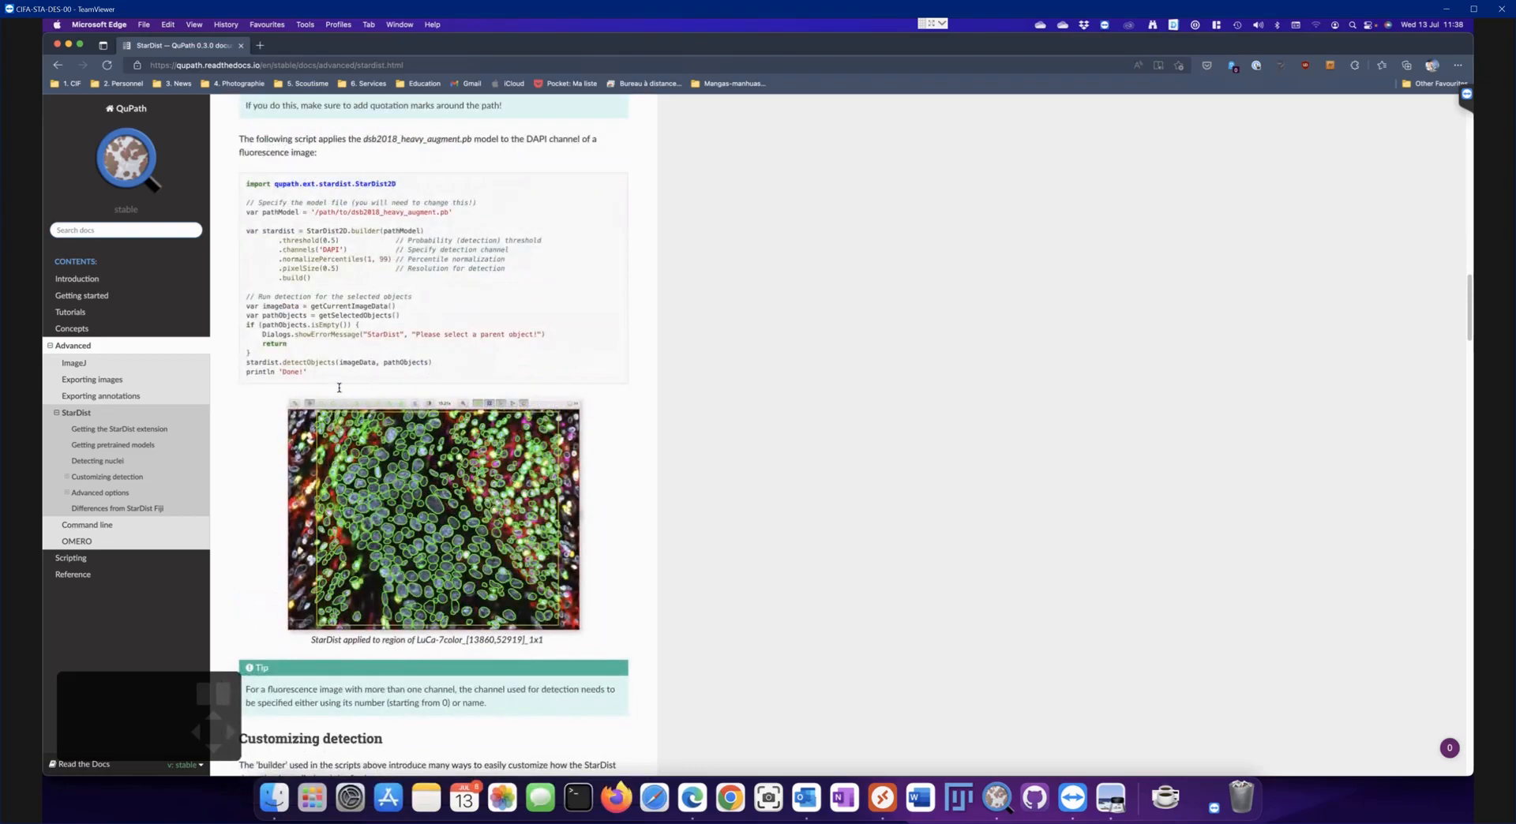
pyautogui.moveTo(309, 373); pyautogui.dragTo(281, 206)
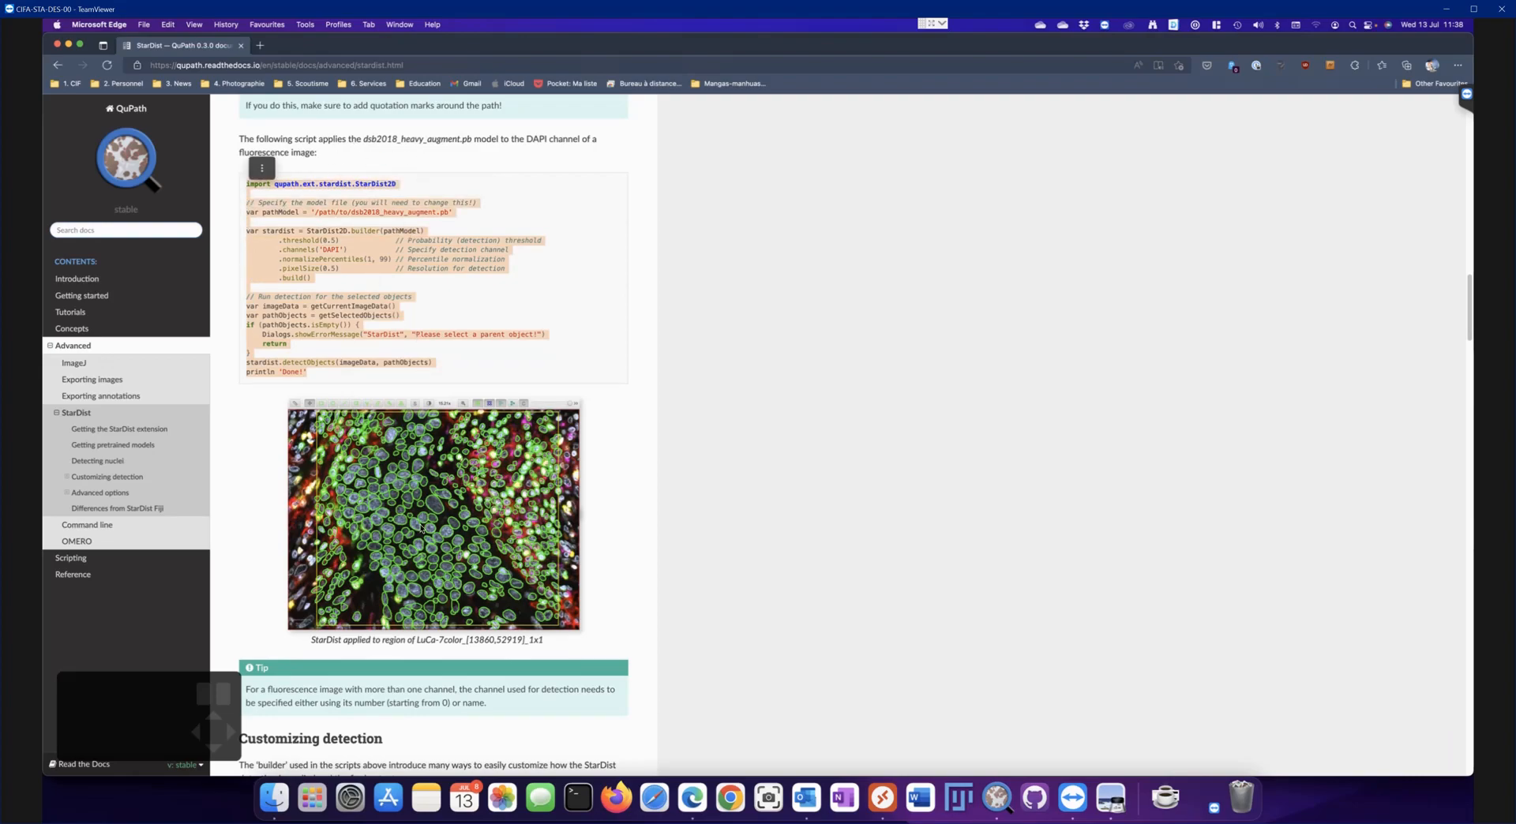
pyautogui.rightClick(362, 258)
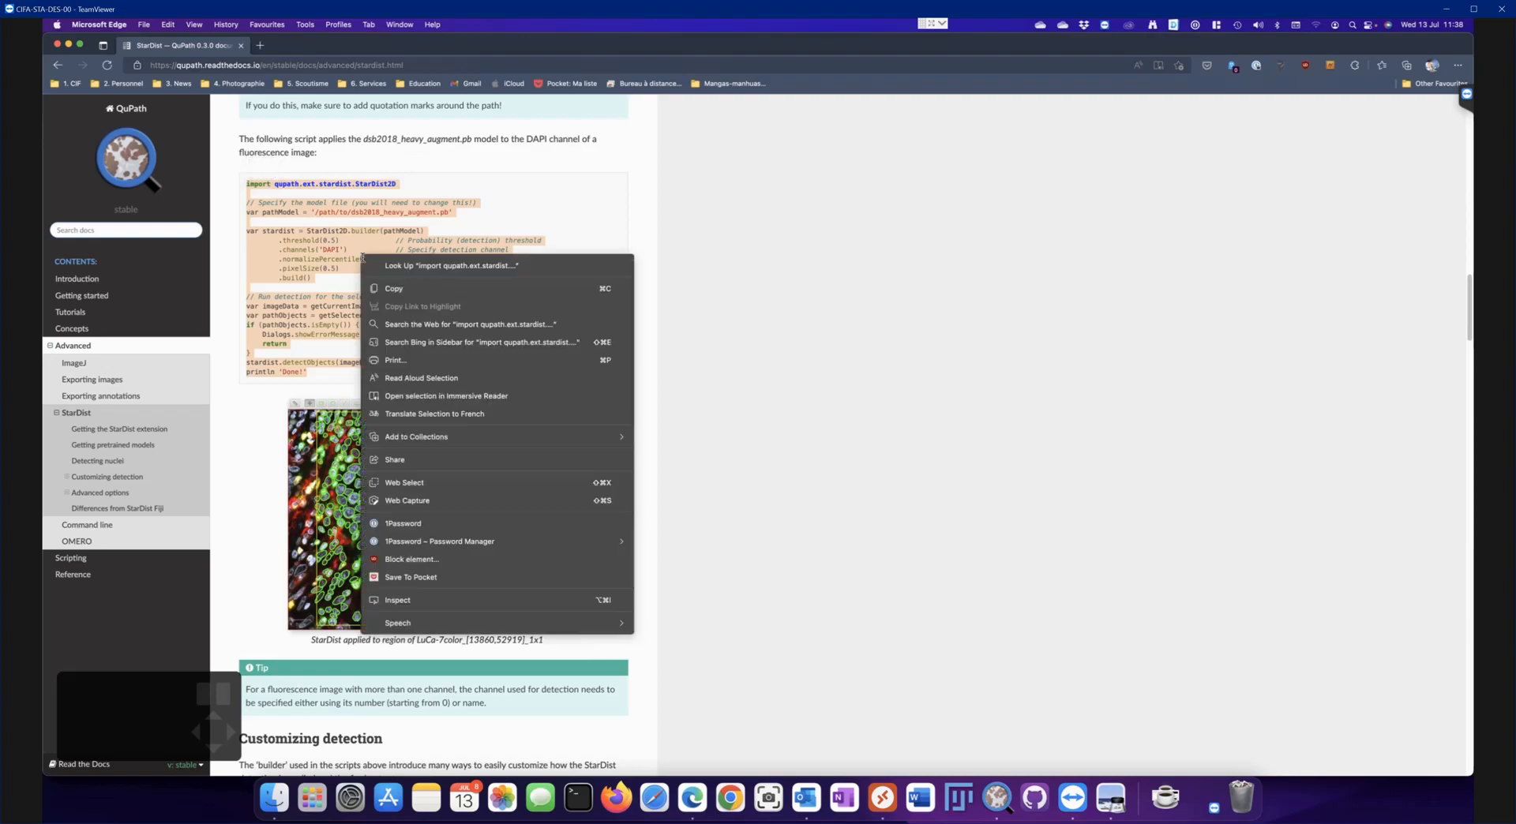
pyautogui.click(389, 287)
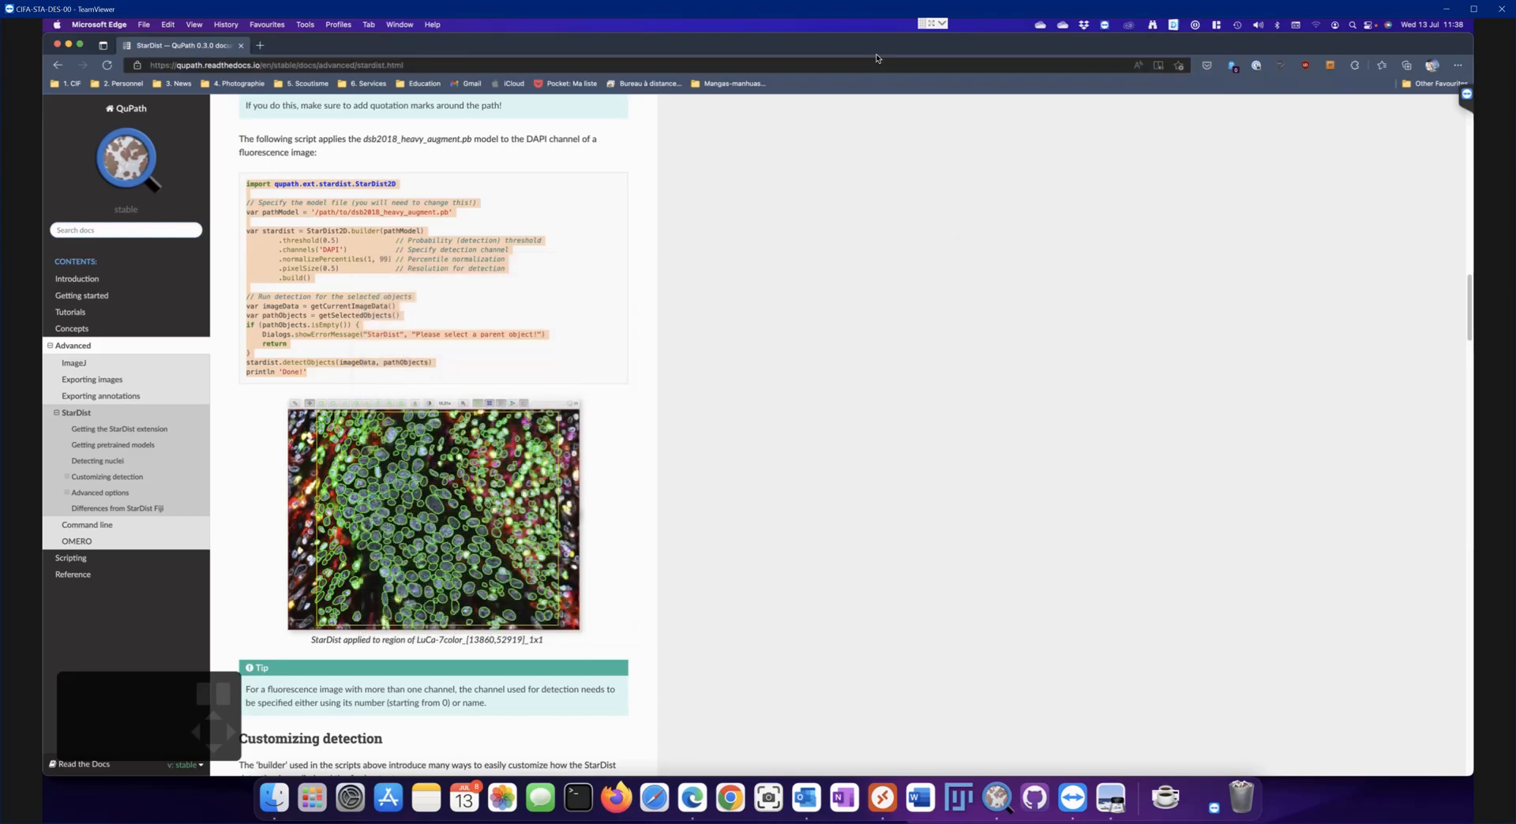
# Move the browser window off QuPath, paste the StarDist script into the empty script and enlarge the script editor to fit the code
pyautogui.moveTo(684, 49); pyautogui.dragTo(669, 479)
pyautogui.click(543, 317)
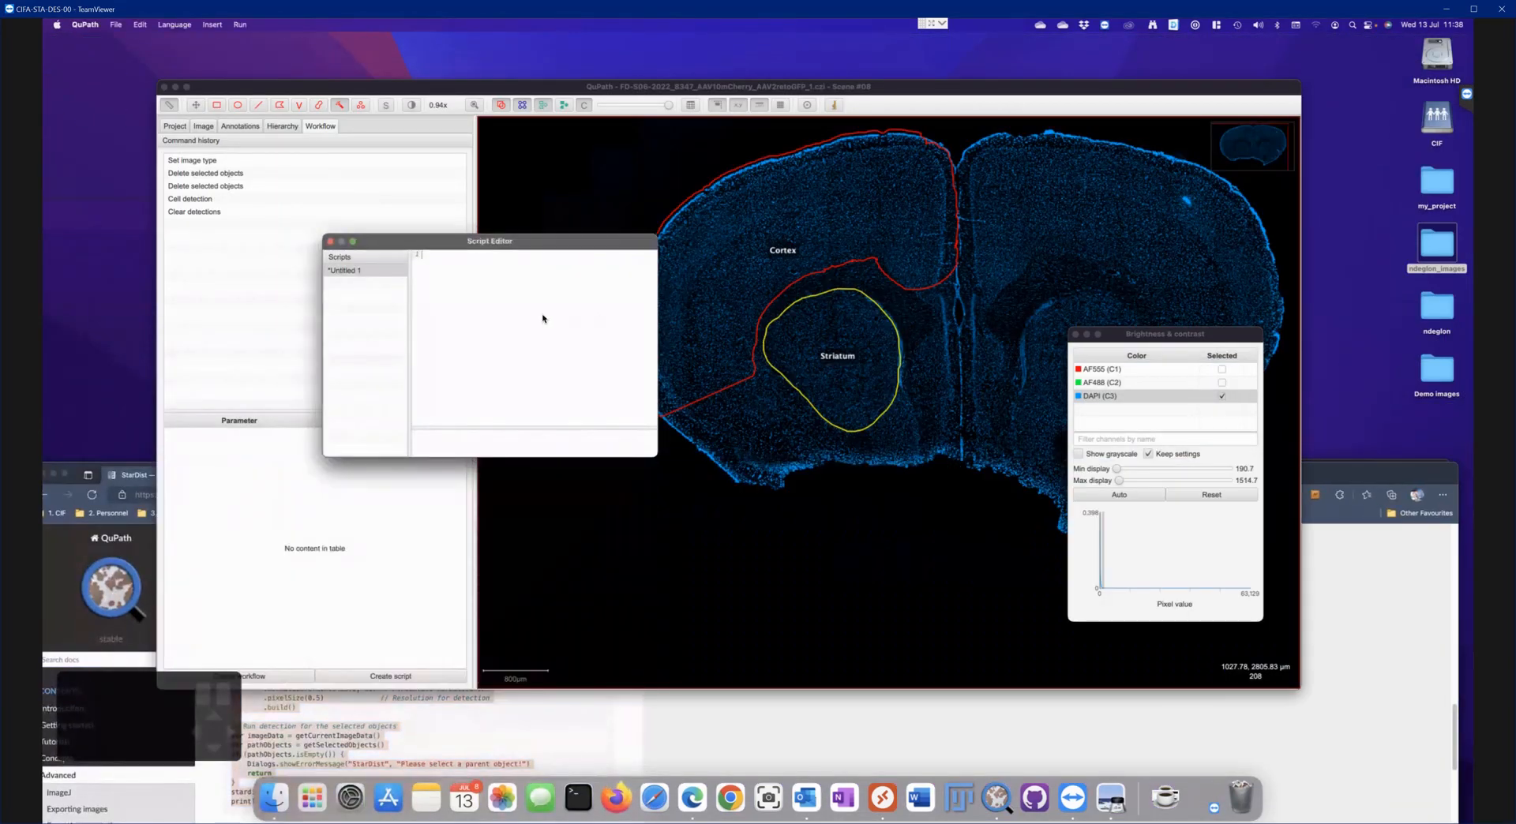
pyautogui.rightClick(476, 284)
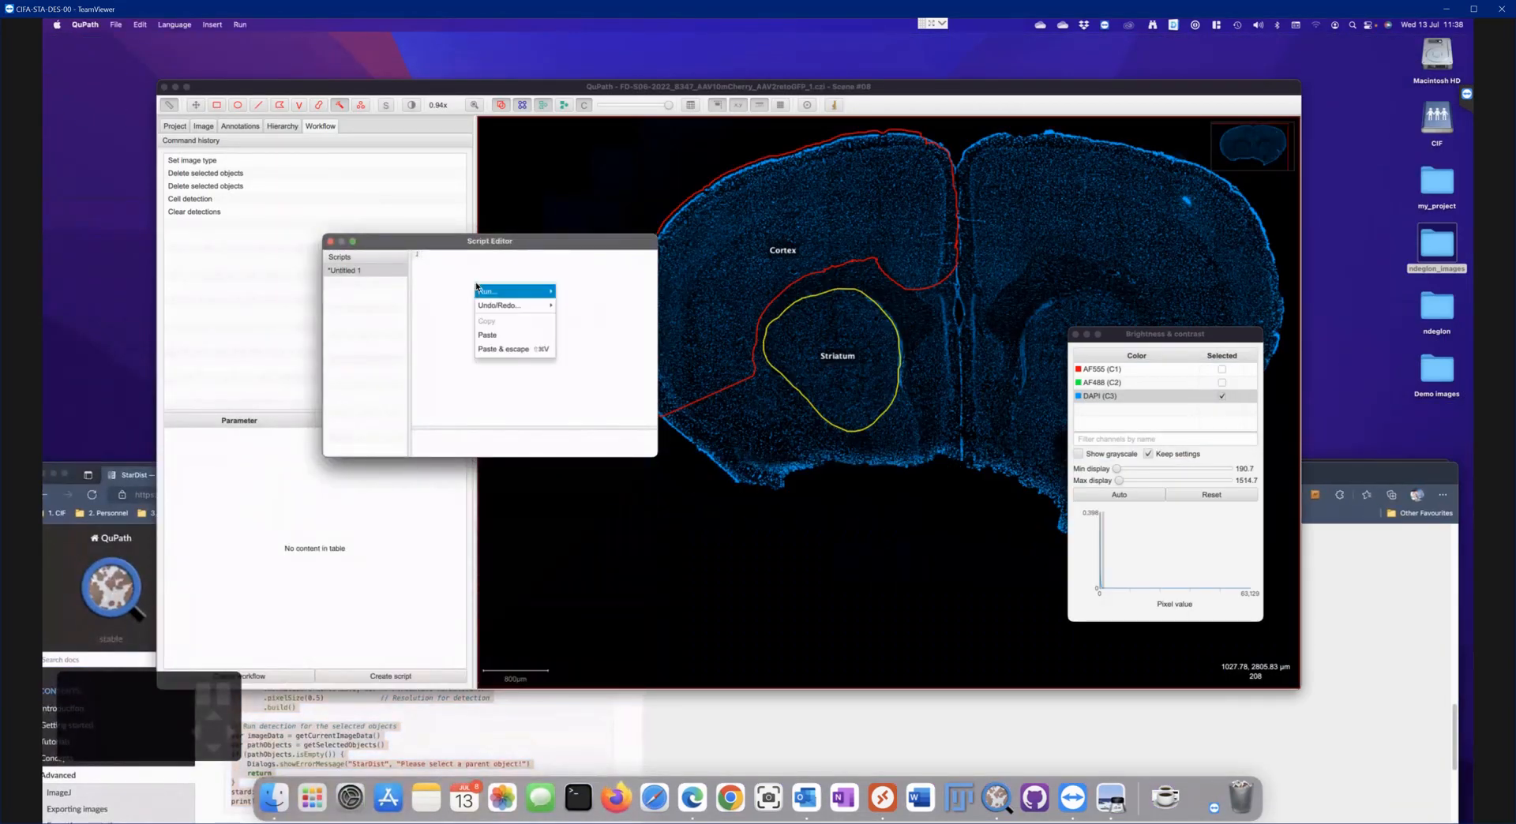
pyautogui.click(494, 335)
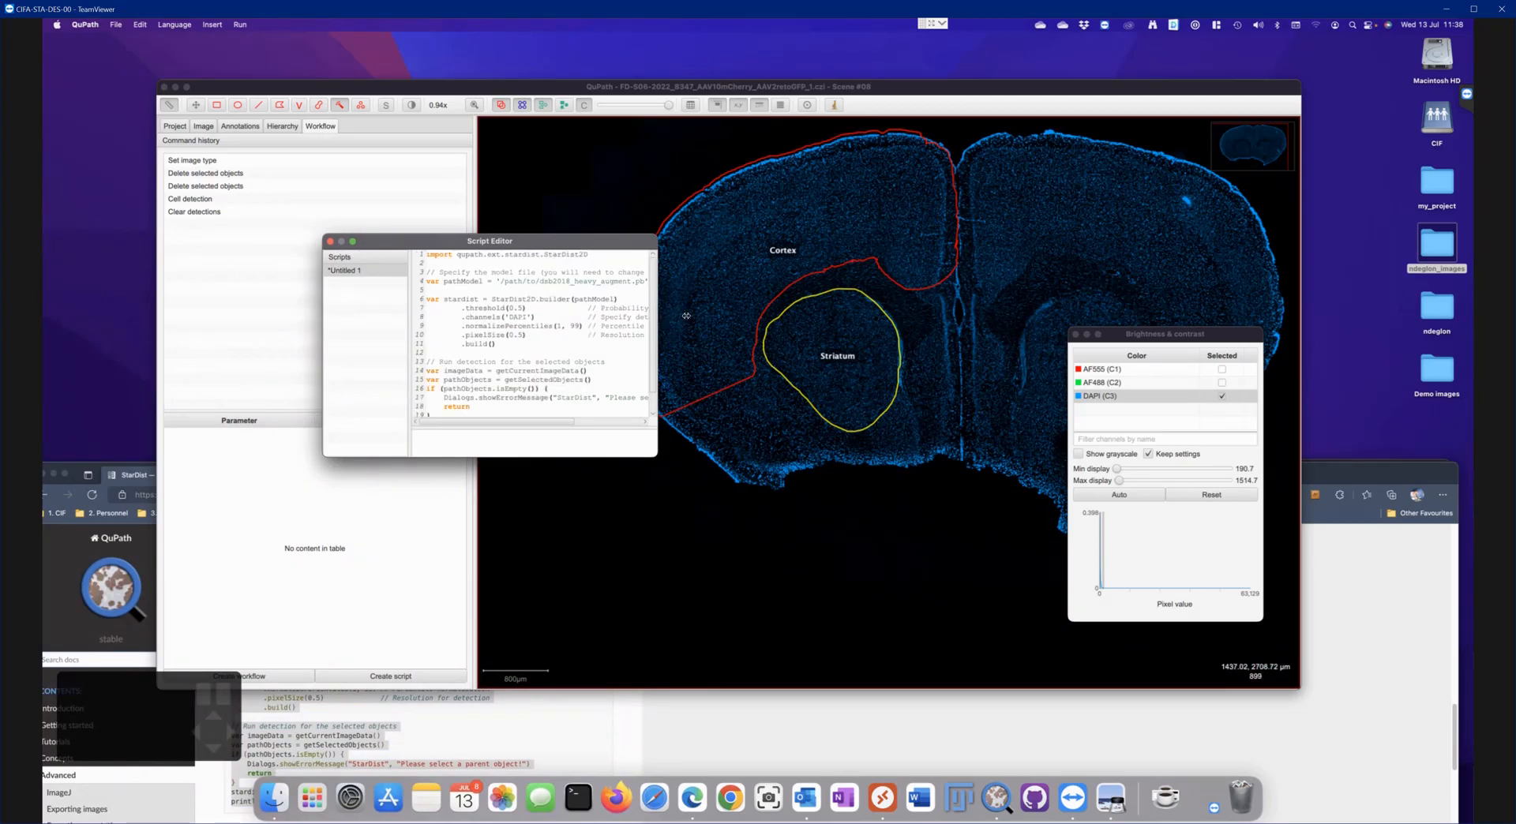
pyautogui.moveTo(663, 320); pyautogui.dragTo(870, 320)
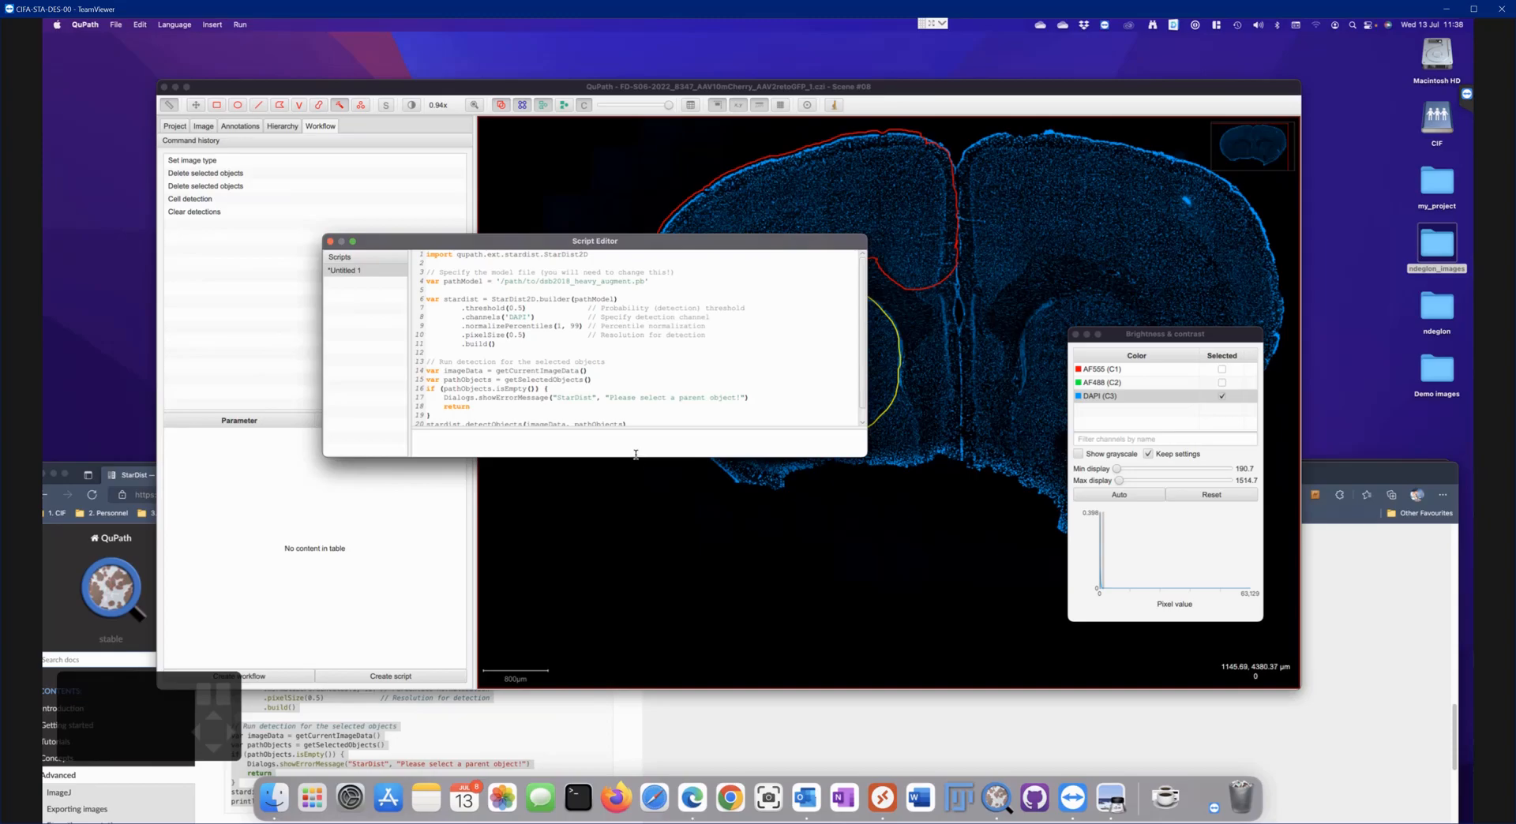
pyautogui.moveTo(639, 477); pyautogui.dragTo(646, 561)
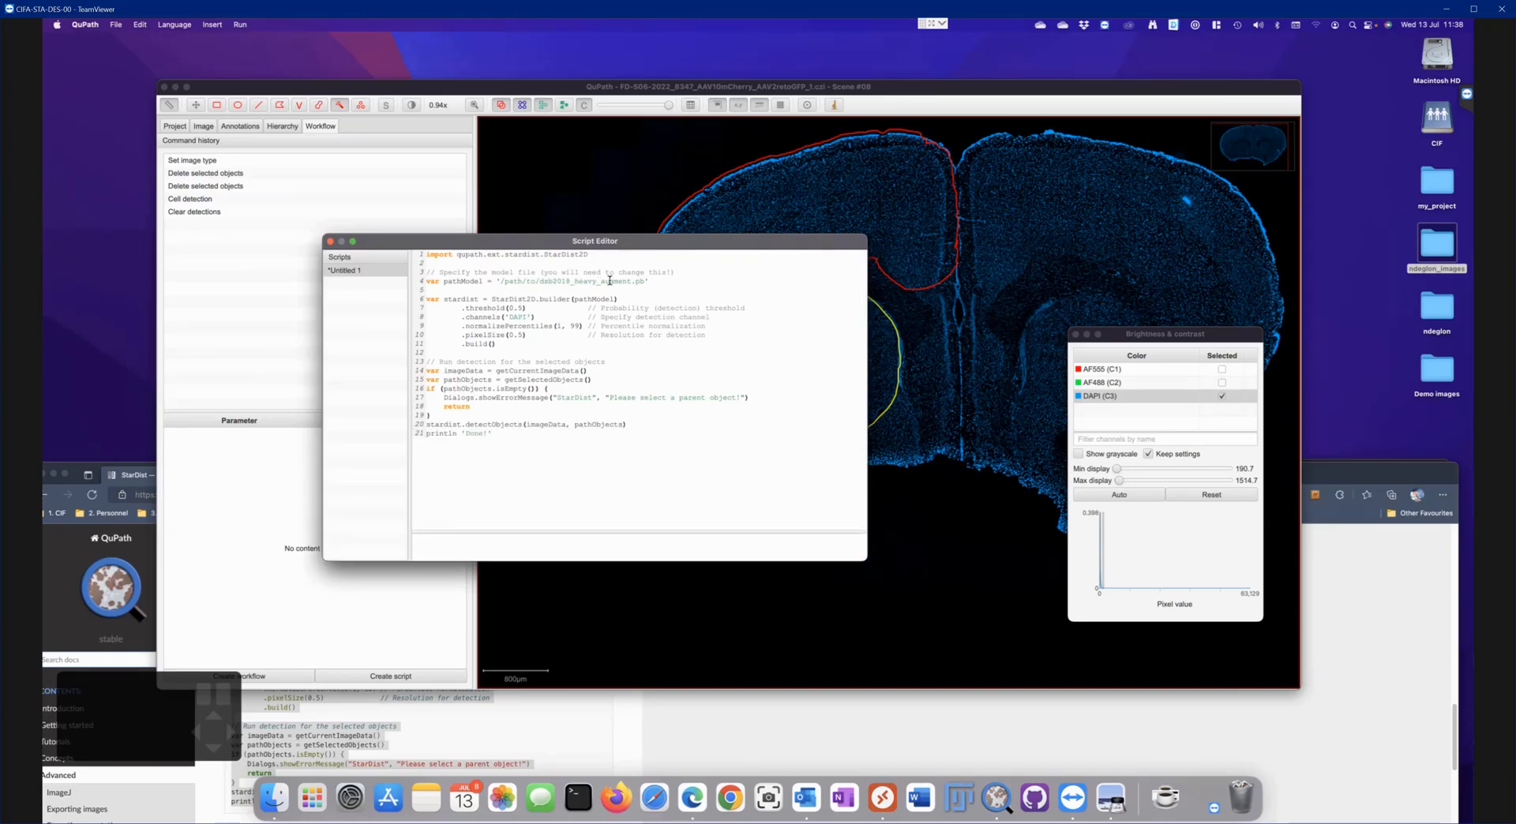
# Open the Downloads folder in Finder and copy the full pathname of dsb2018_heavy_augment.pb
pyautogui.rightClick(1169, 792)
pyautogui.click(1191, 720)
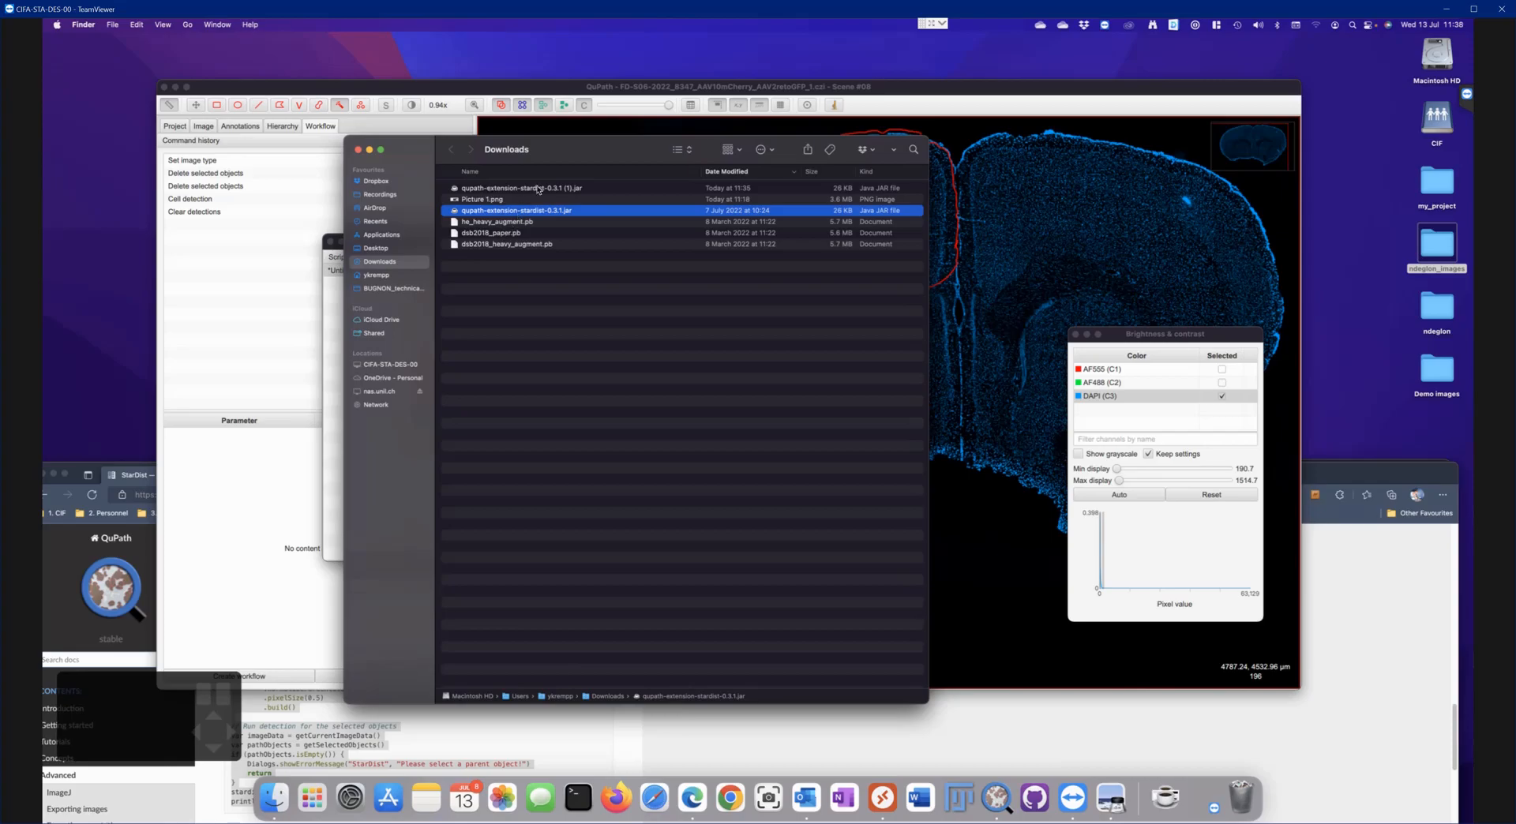
pyautogui.click(486, 245)
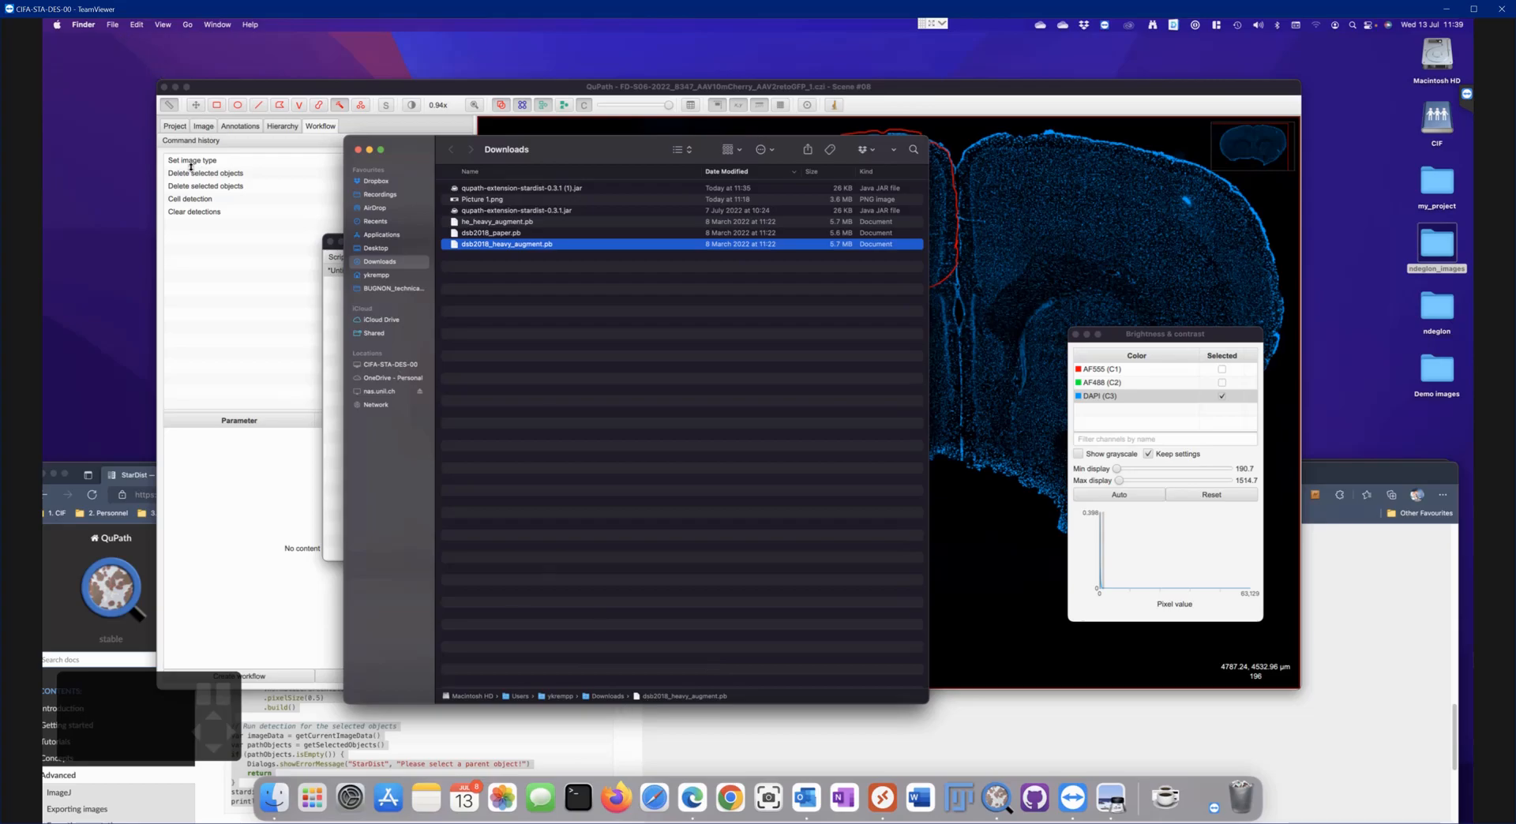
pyautogui.rightClick(699, 699)
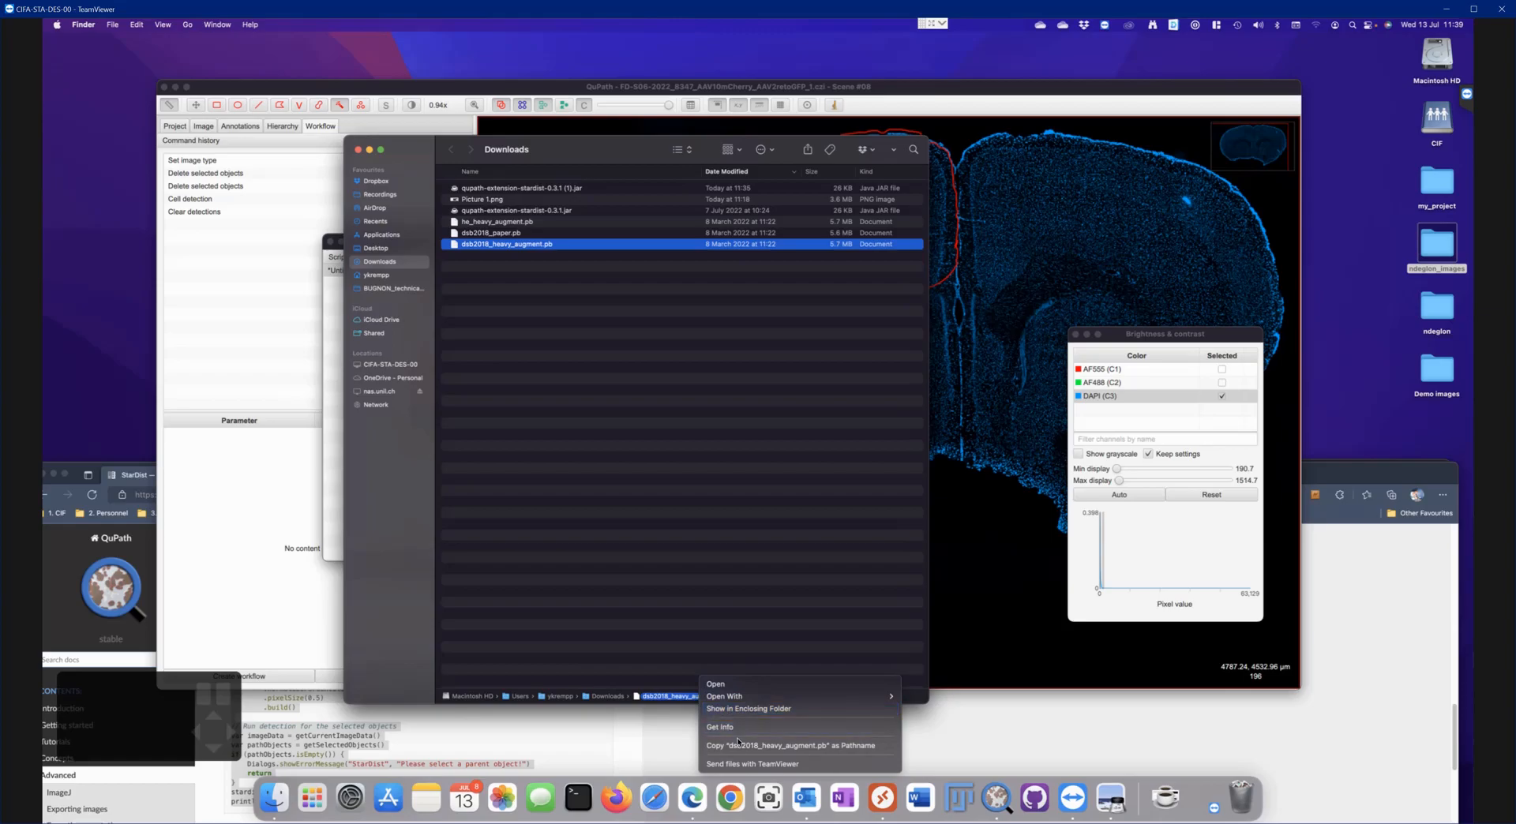
pyautogui.click(847, 750)
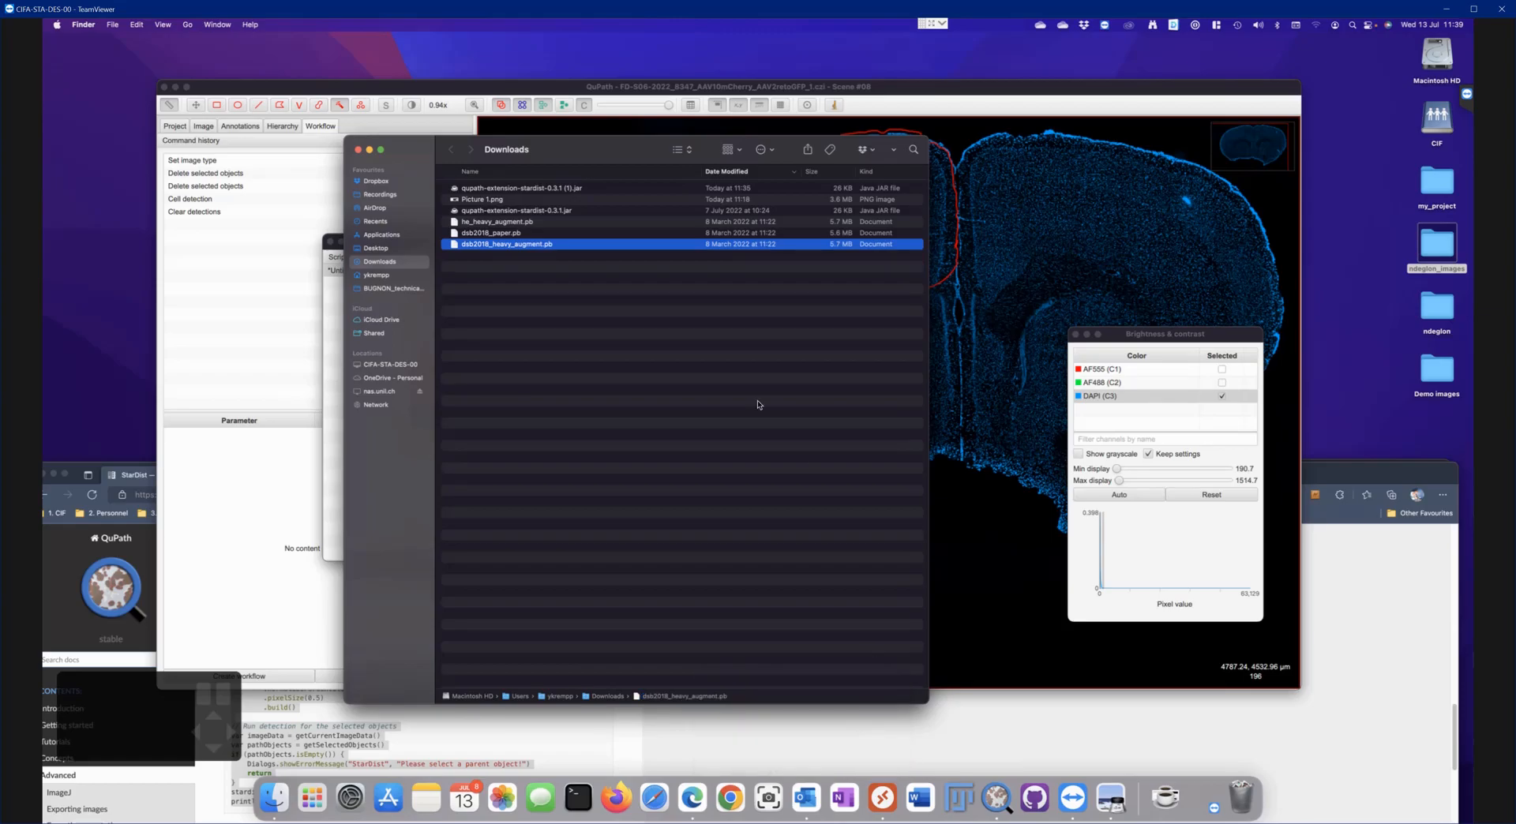
# Replace the placeholder path in the script's pathModel line with the copied path to dsb2018_heavy_augment.pb
pyautogui.moveTo(557, 150); pyautogui.dragTo(562, 479)
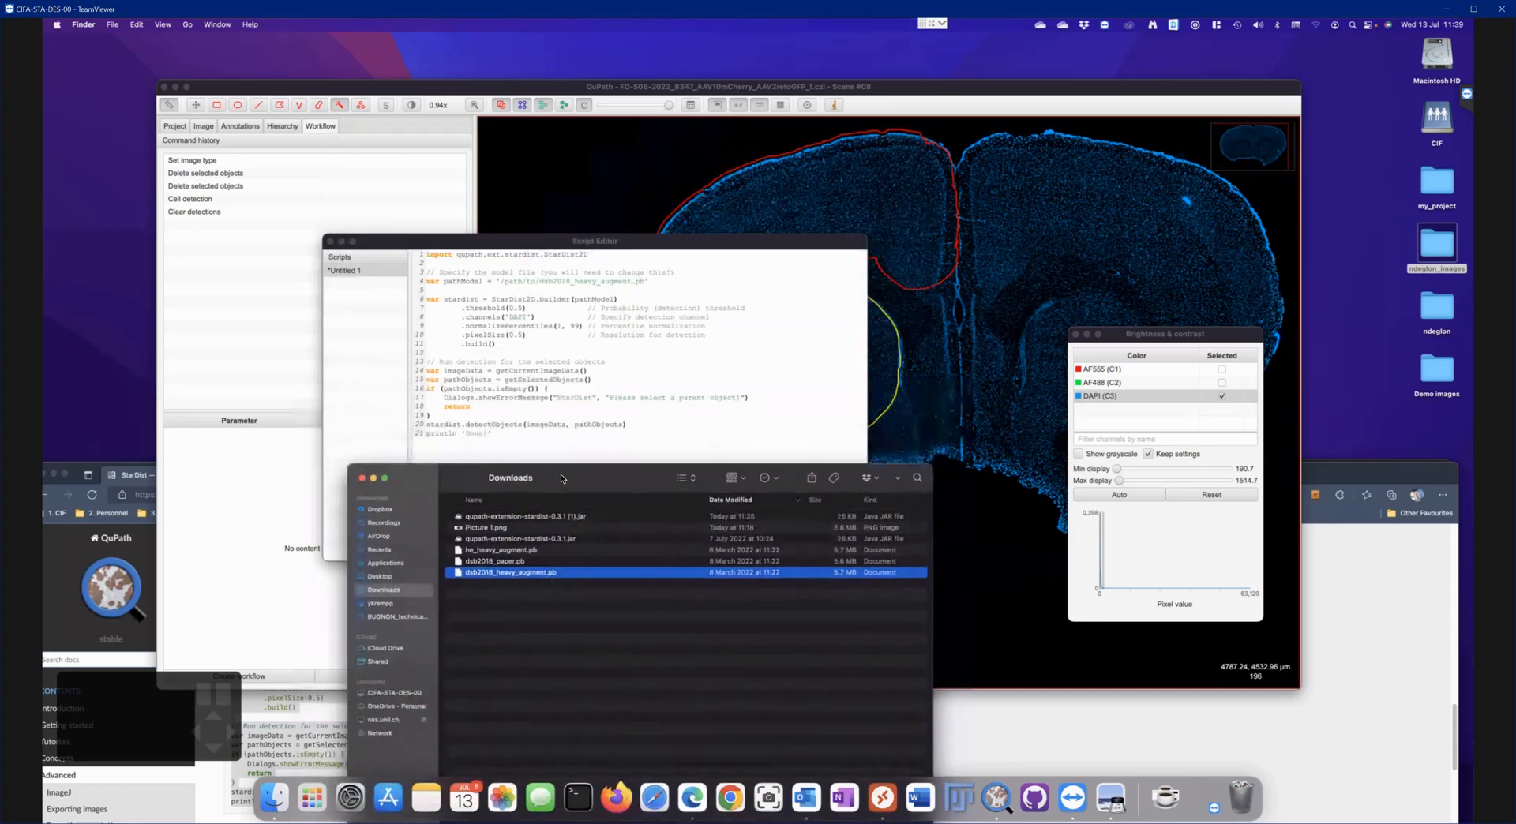
pyautogui.click(557, 302)
pyautogui.moveTo(501, 282); pyautogui.dragTo(644, 283)
pyautogui.rightClick(588, 282)
pyautogui.click(610, 338)
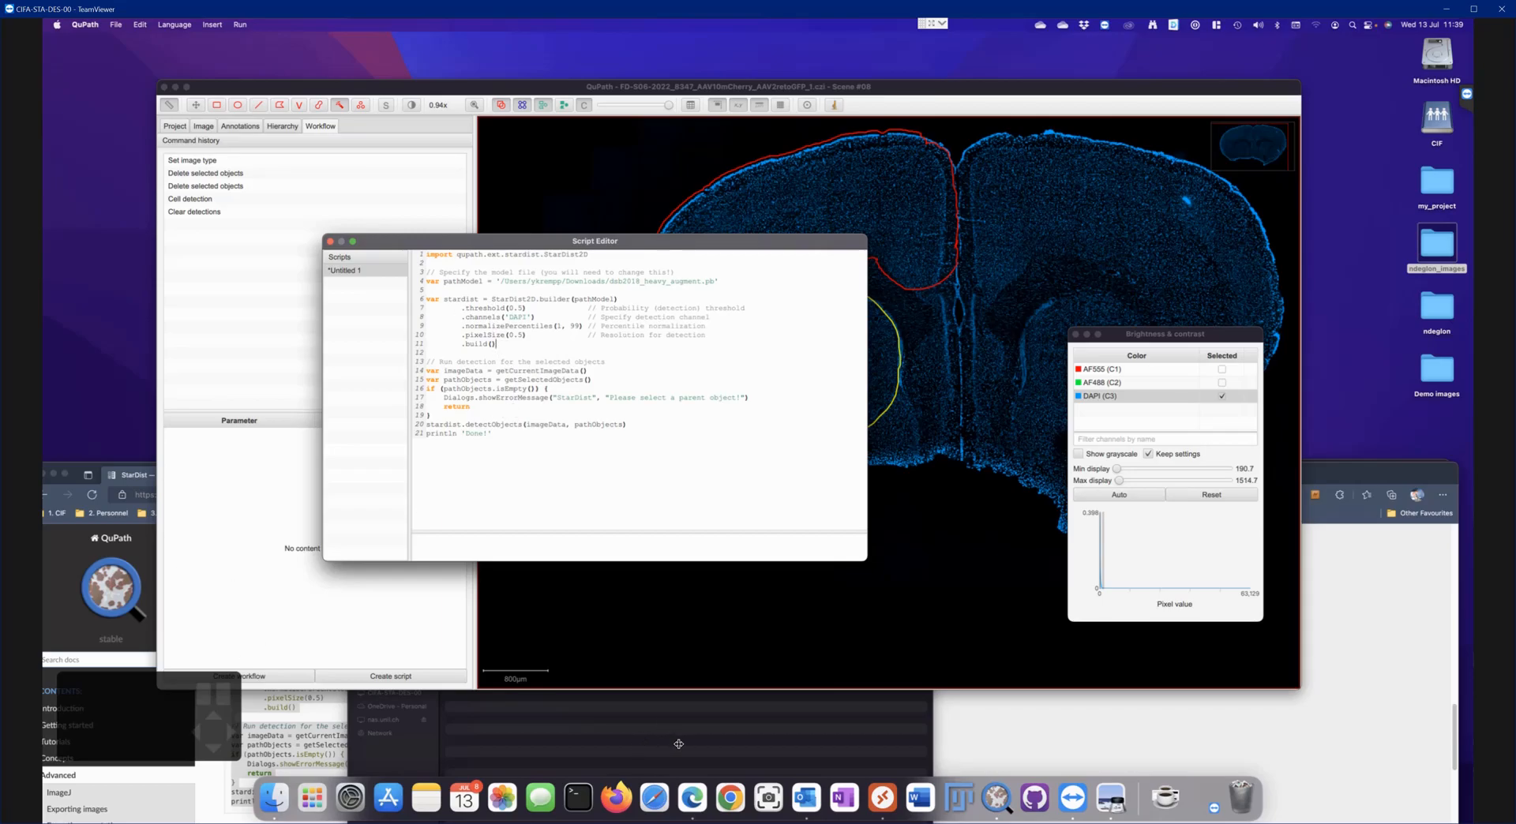
# Switch to Microsoft Edge and copy the measureShape() and measureIntensity() lines from the Cell expansion & measurements script
pyautogui.click(693, 797)
pyautogui.moveTo(615, 474); pyautogui.dragTo(708, 78)
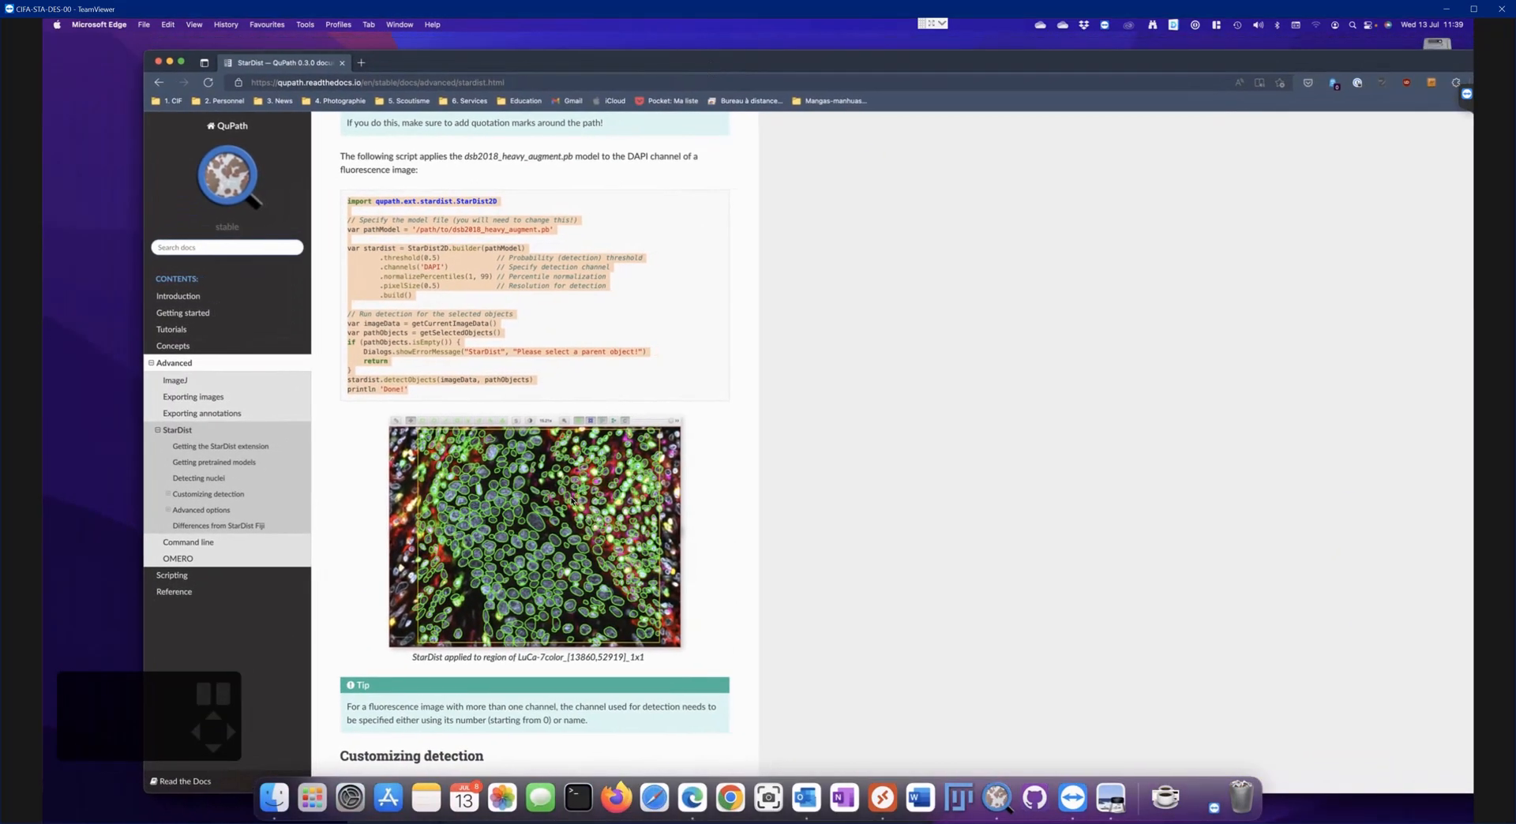
pyautogui.scroll(-5, 571, 502)
pyautogui.scroll(-5, 571, 502)
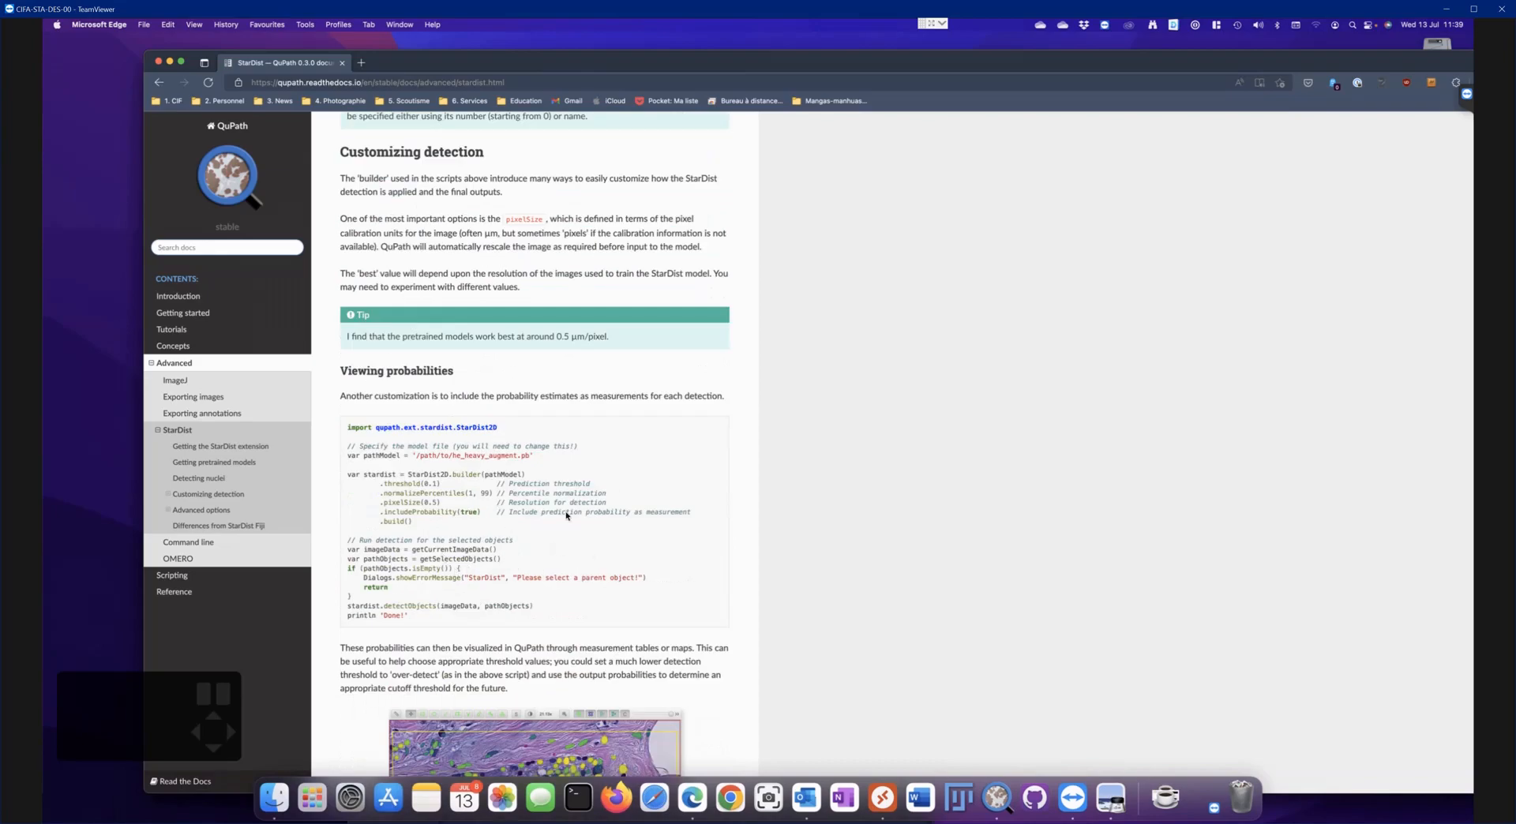
pyautogui.scroll(-12, 566, 515)
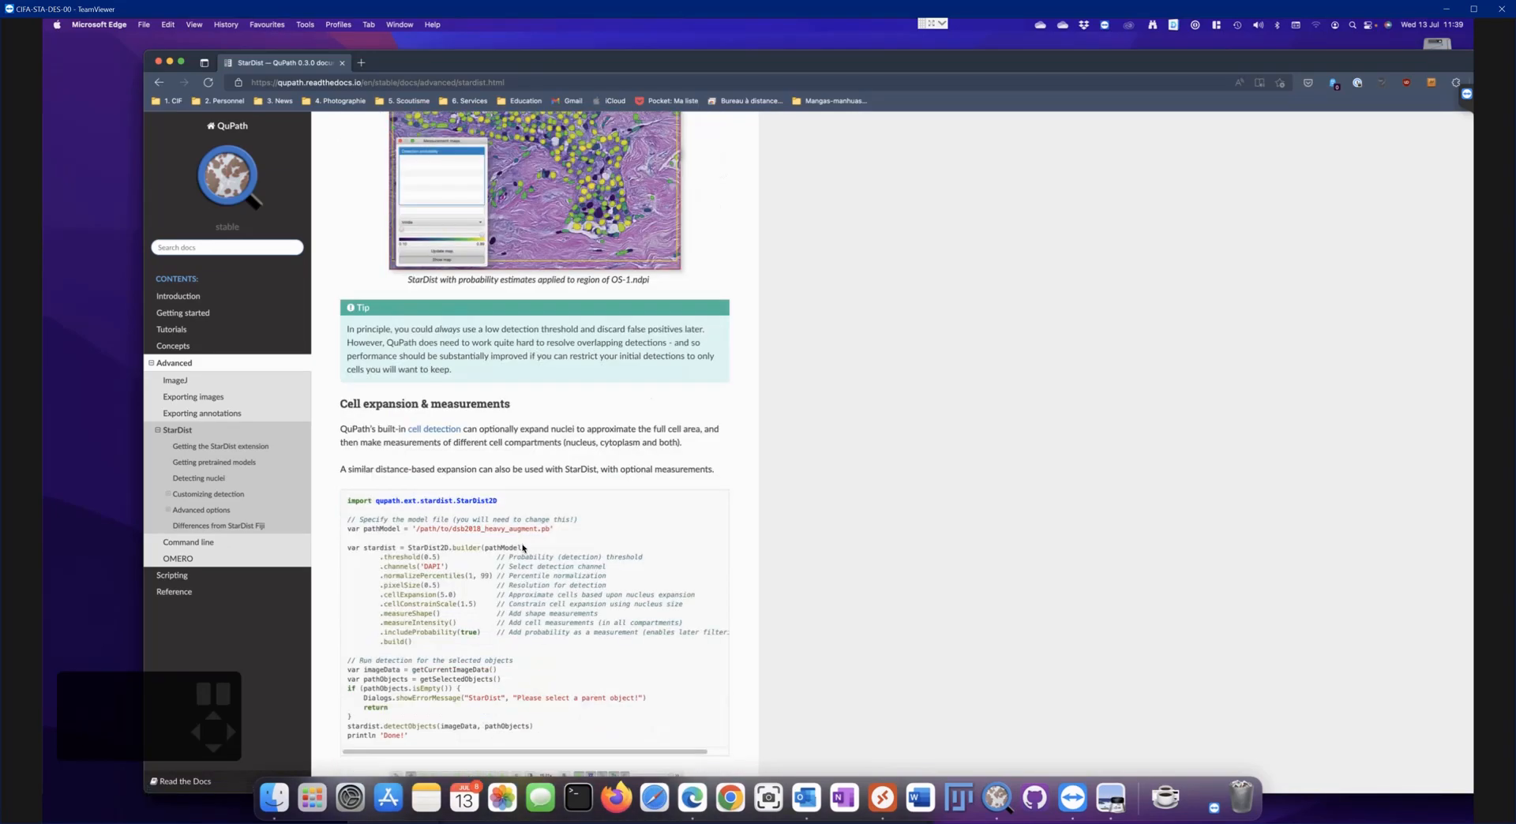
pyautogui.scroll(-2, 527, 551)
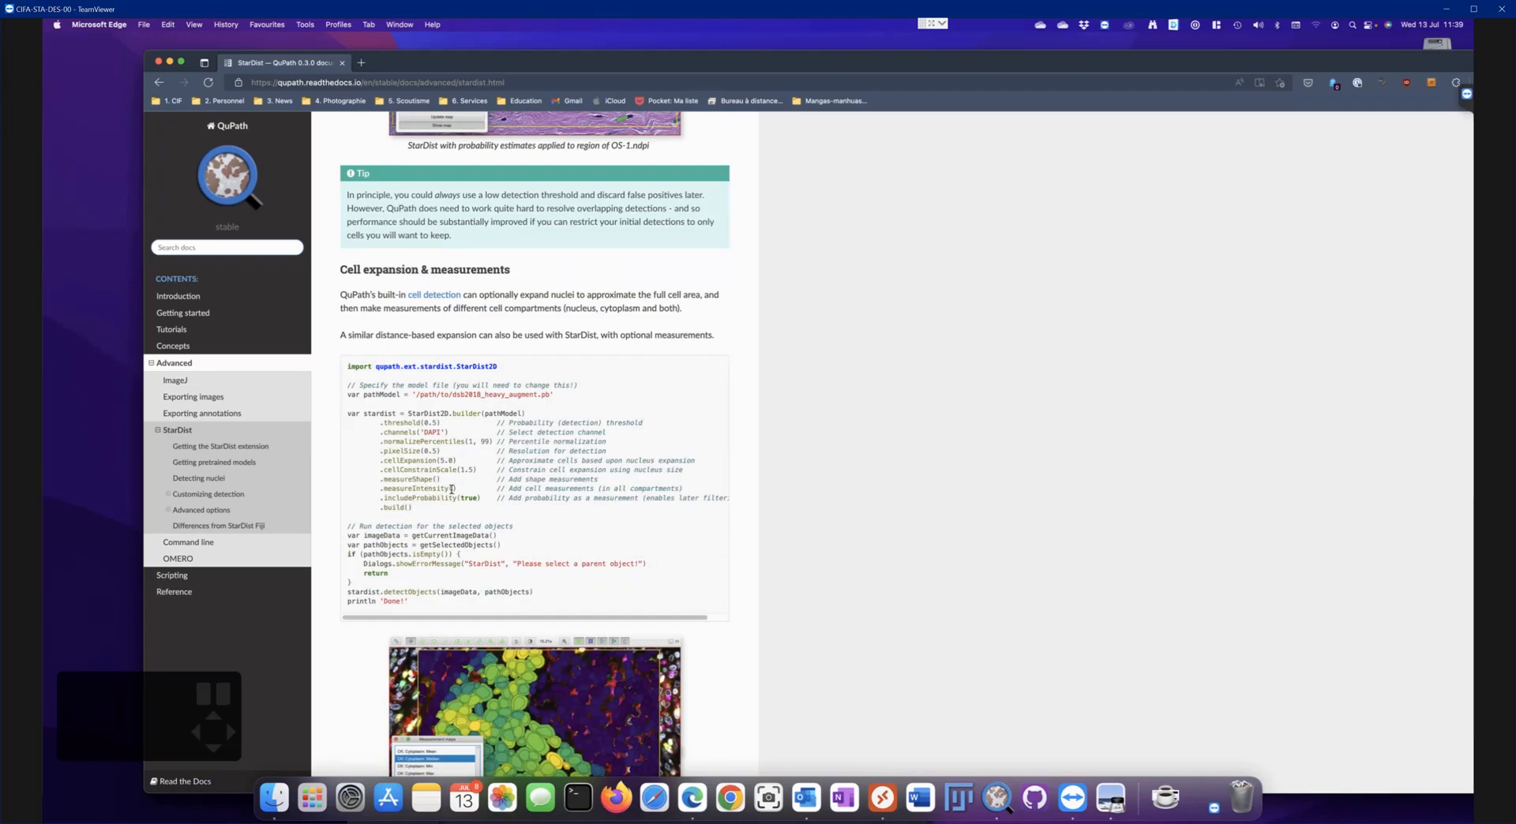
pyautogui.moveTo(397, 496); pyautogui.dragTo(335, 483)
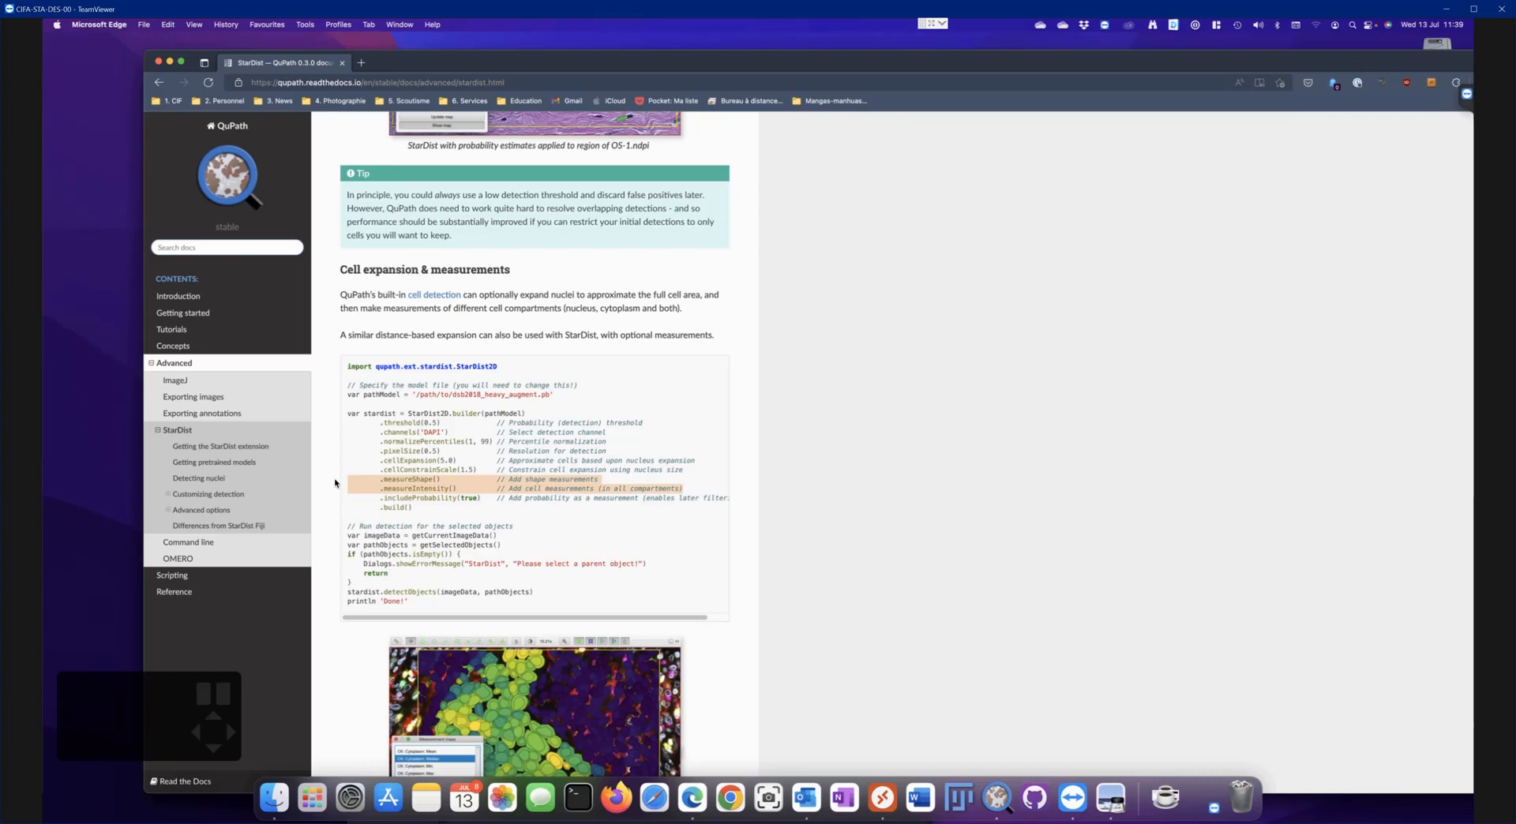
pyautogui.rightClick(408, 484)
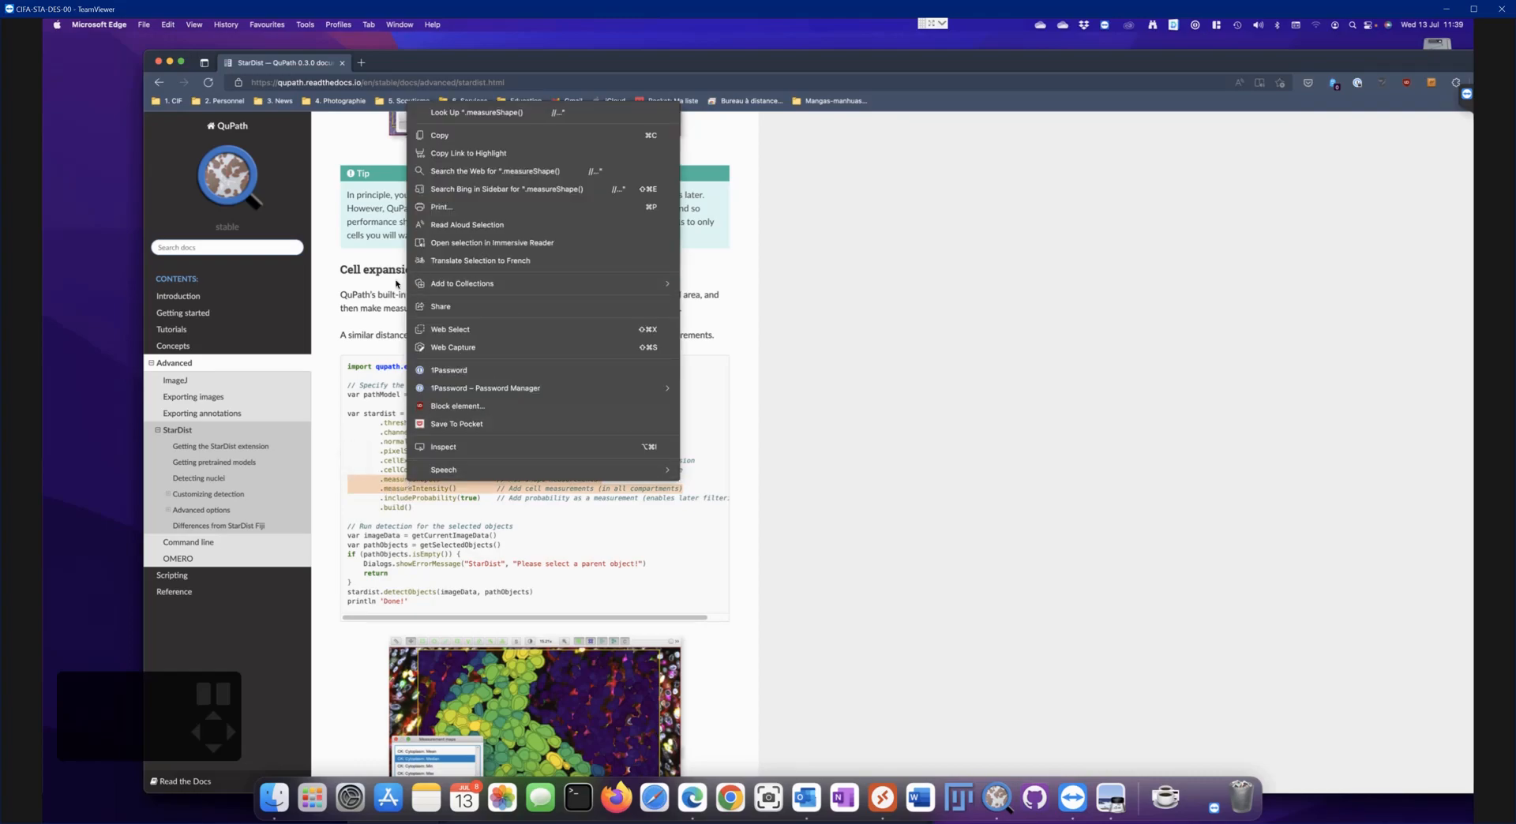
pyautogui.click(457, 137)
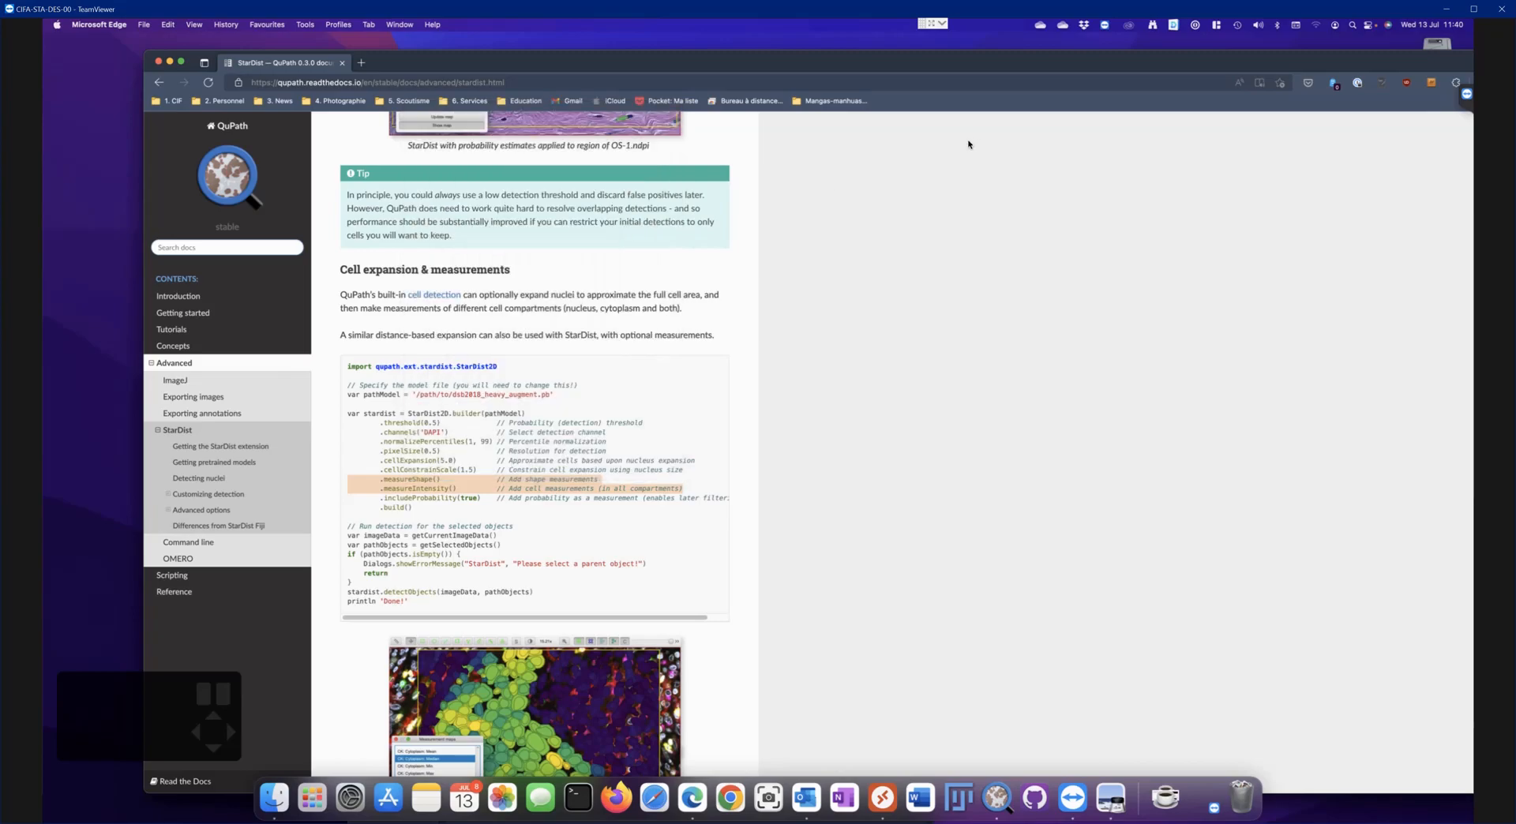
# Return to QuPath's script editor and paste the two measurement lines on a new line below .pixelSize(0.5)
pyautogui.moveTo(1305, 63); pyautogui.dragTo(859, 319)
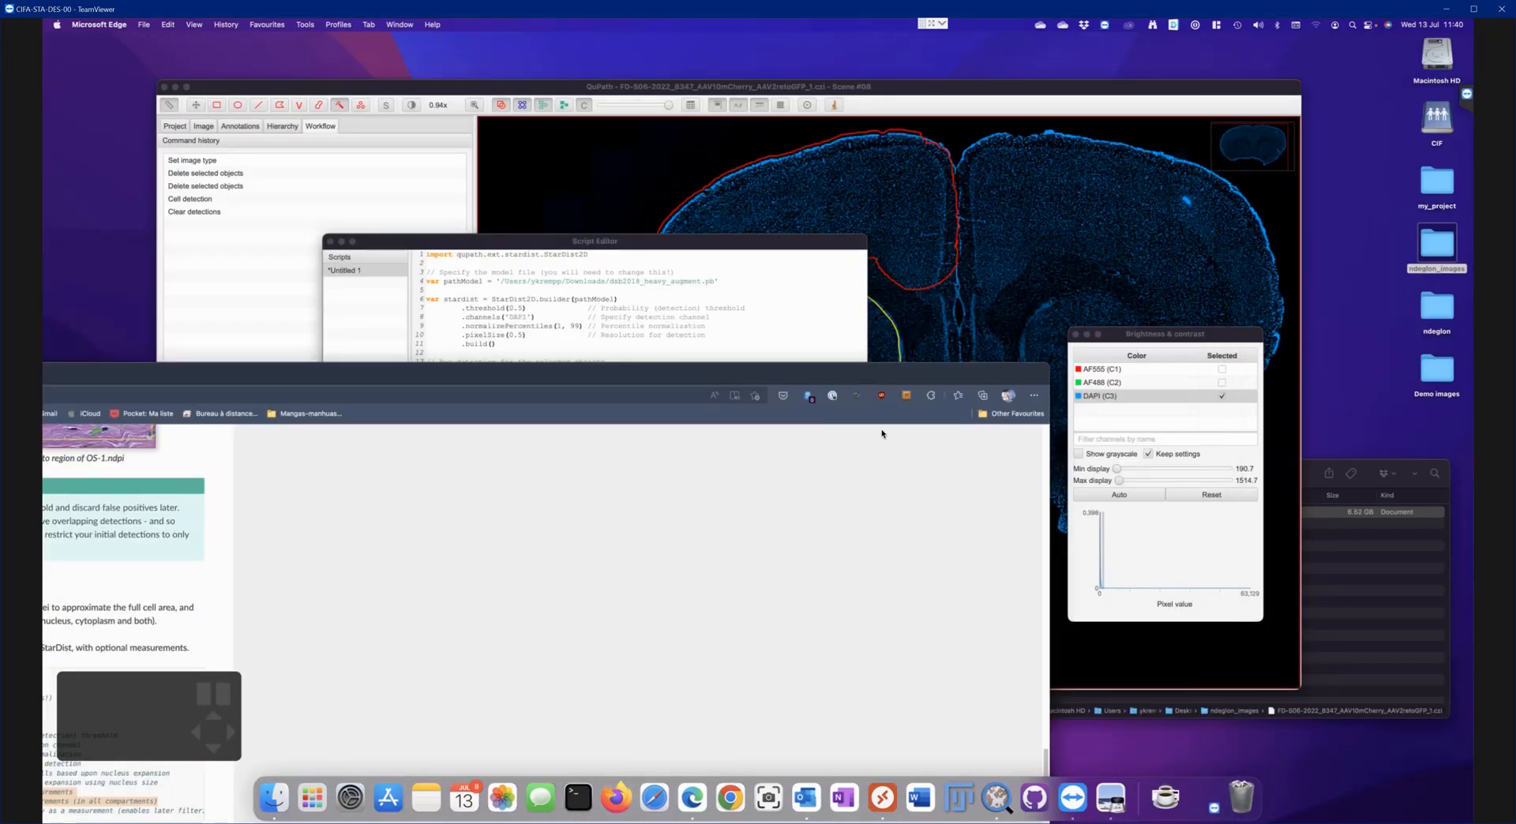
pyautogui.click(570, 345)
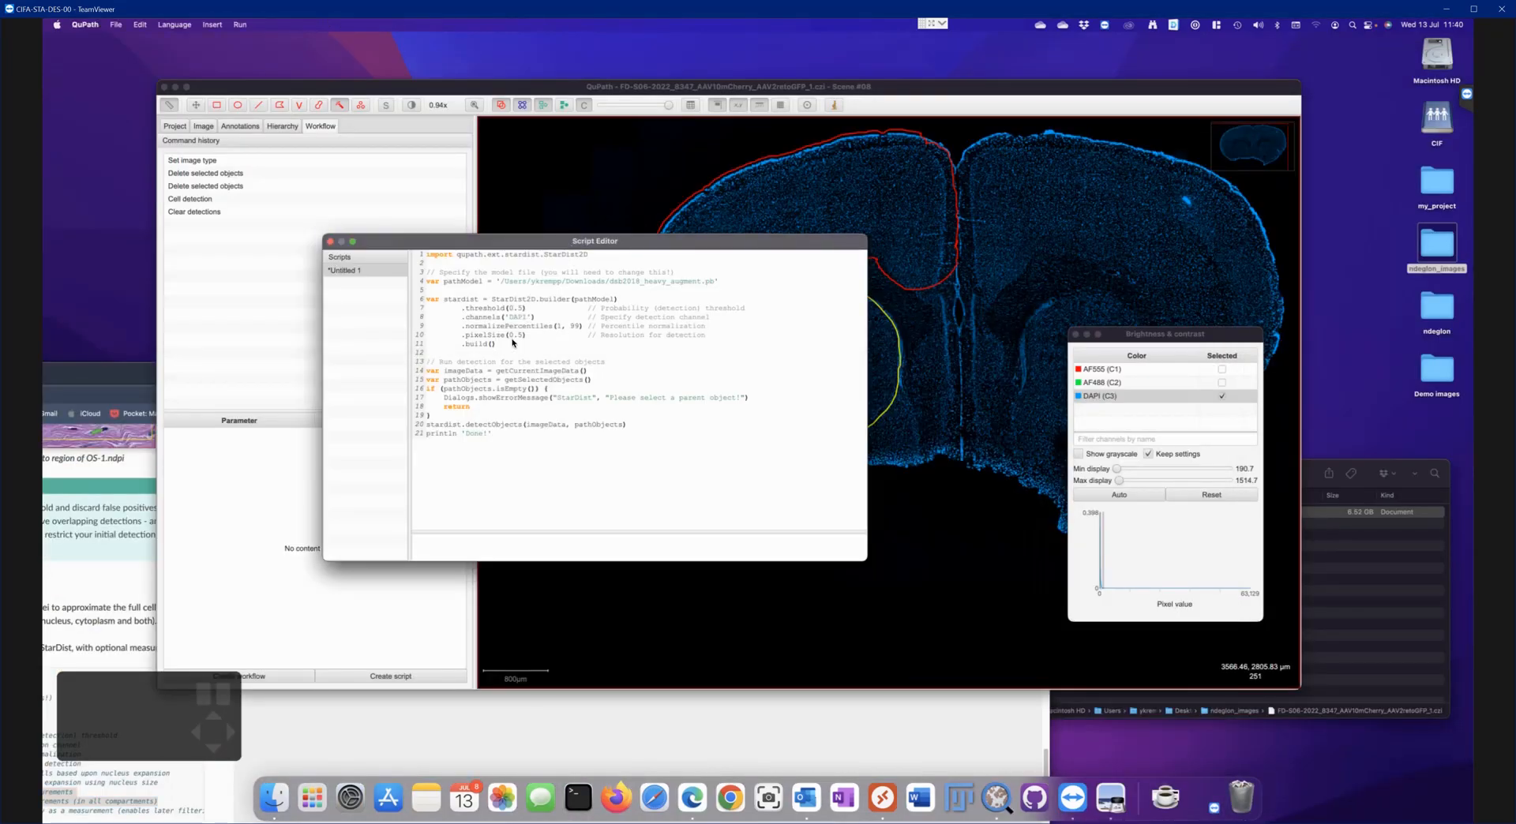
pyautogui.click(720, 337)
pyautogui.press('Return')
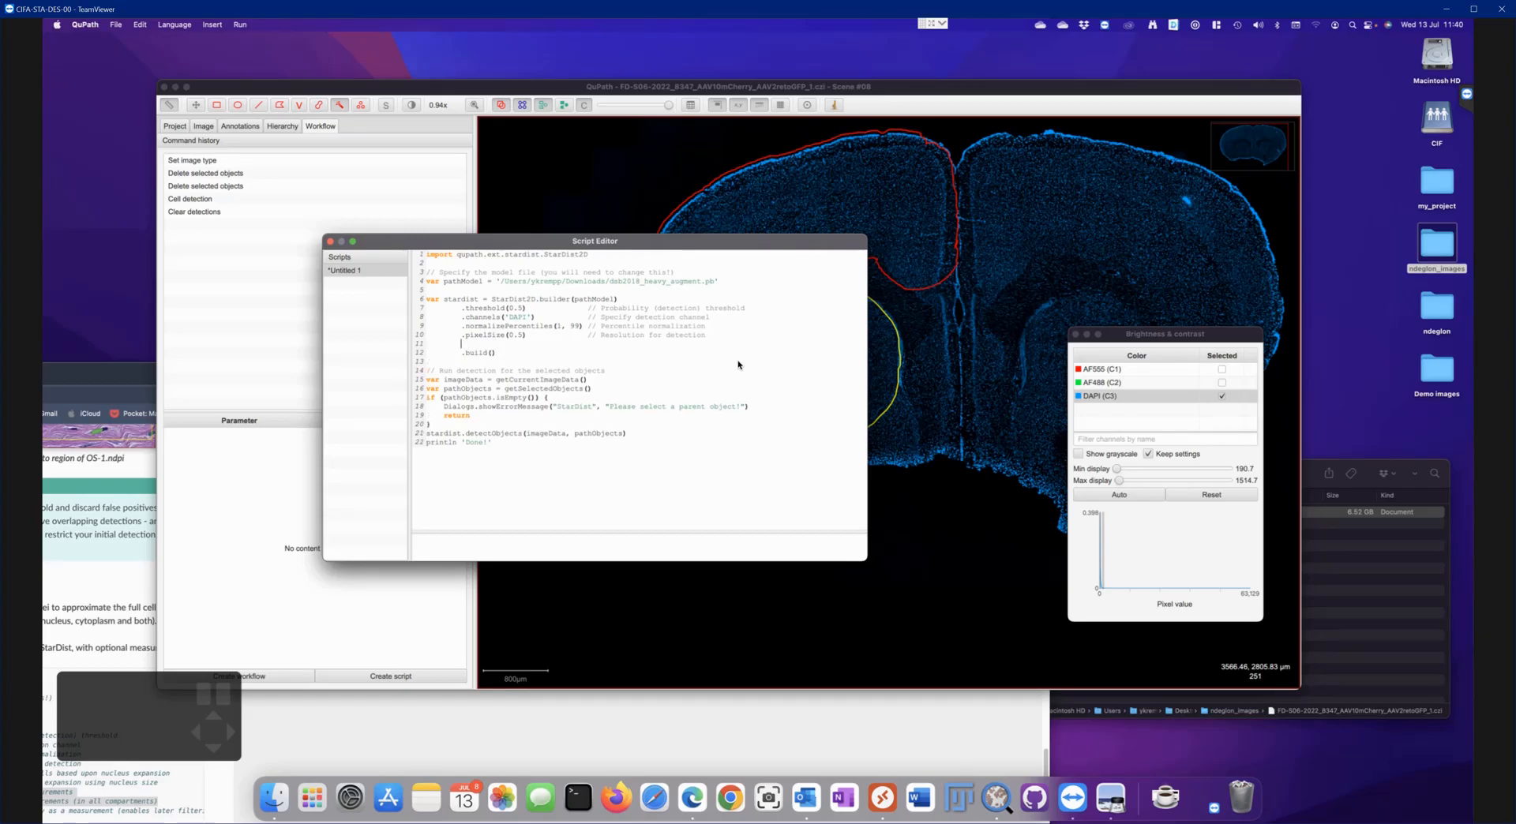
pyautogui.rightClick(506, 342)
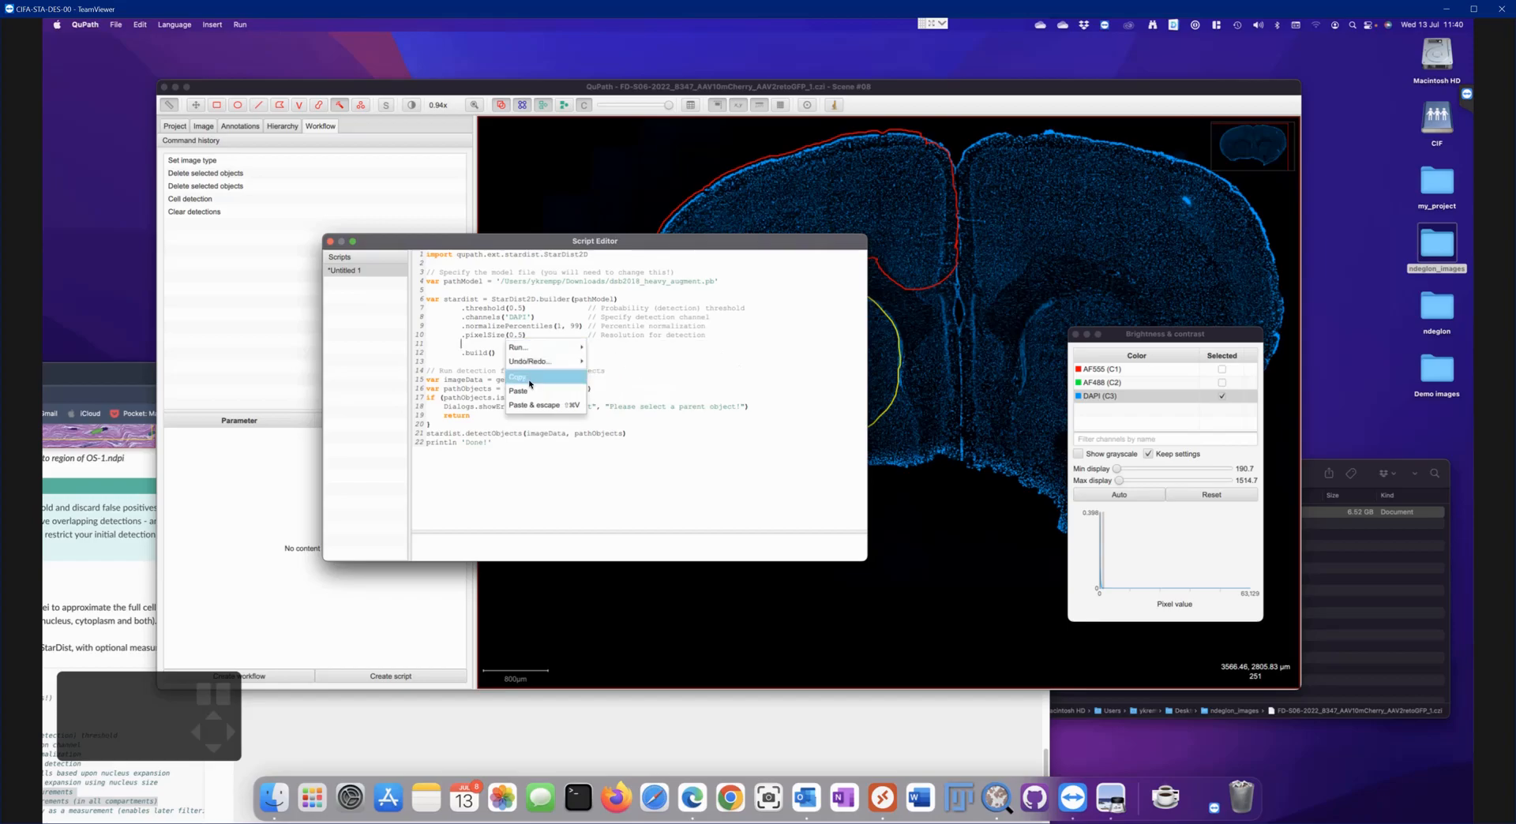
pyautogui.click(529, 391)
# Remove the extra indentation before .measureShape() so it aligns with the other builder options
pyautogui.moveTo(493, 344); pyautogui.dragTo(465, 355)
pyautogui.click(497, 345)
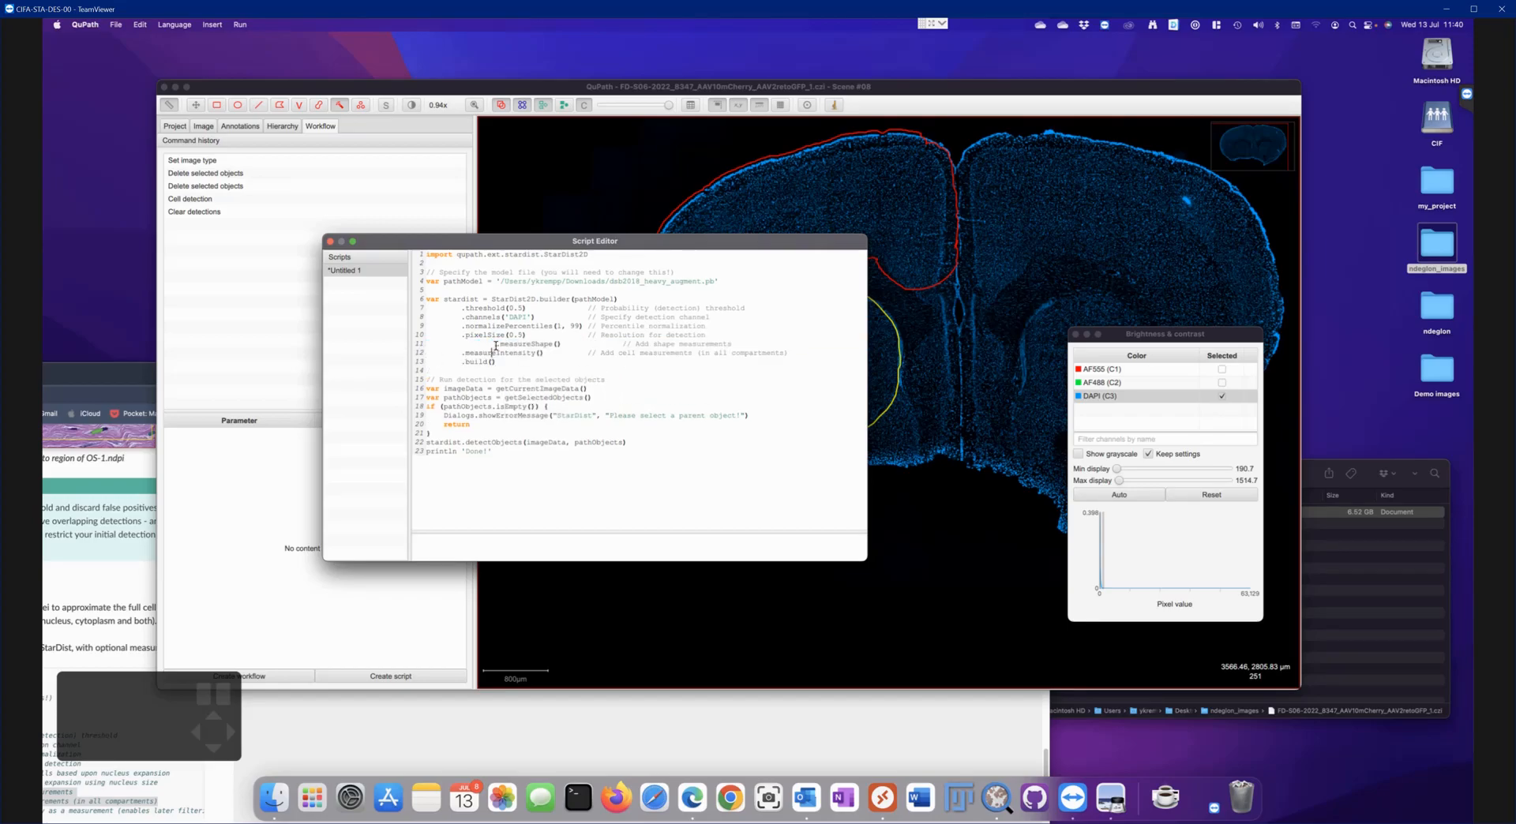
pyautogui.press('BackSpace')
pyautogui.press('BackSpace')
pyautogui.press('BackSpace')
pyautogui.press('BackSpace')
pyautogui.press('BackSpace')
pyautogui.press('BackSpace')
pyautogui.press('BackSpace')
pyautogui.press('BackSpace')
# Move the script editor off the Striatum annotation and close the Brightness & contrast window
pyautogui.moveTo(636, 245); pyautogui.dragTo(561, 247)
pyautogui.click(1074, 334)
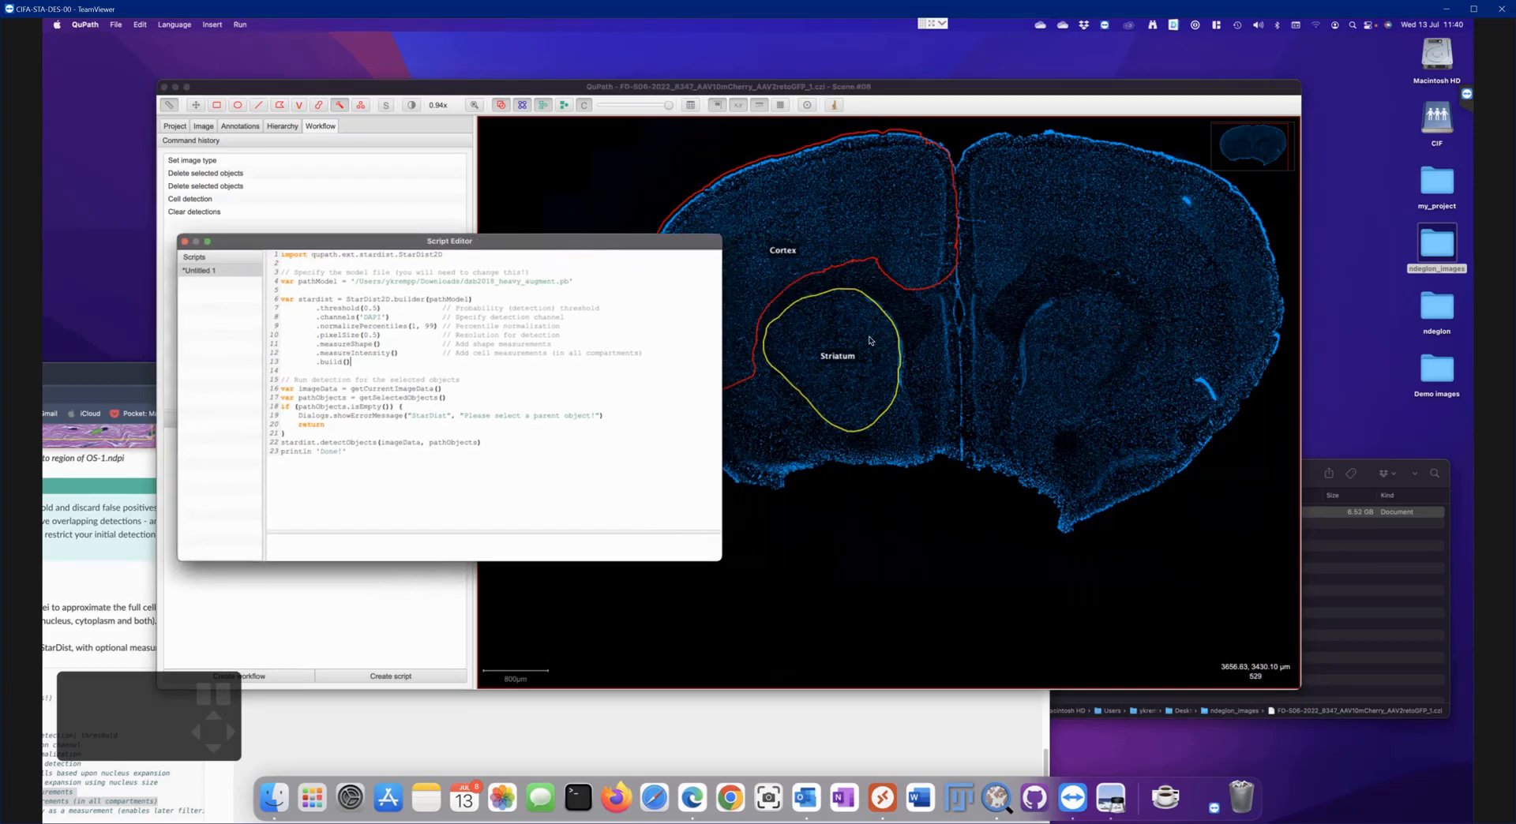
# Run the StarDist script on the selected Striatum annotation and inspect the nucleus outlines up close
pyautogui.click(240, 25)
pyautogui.click(247, 42)
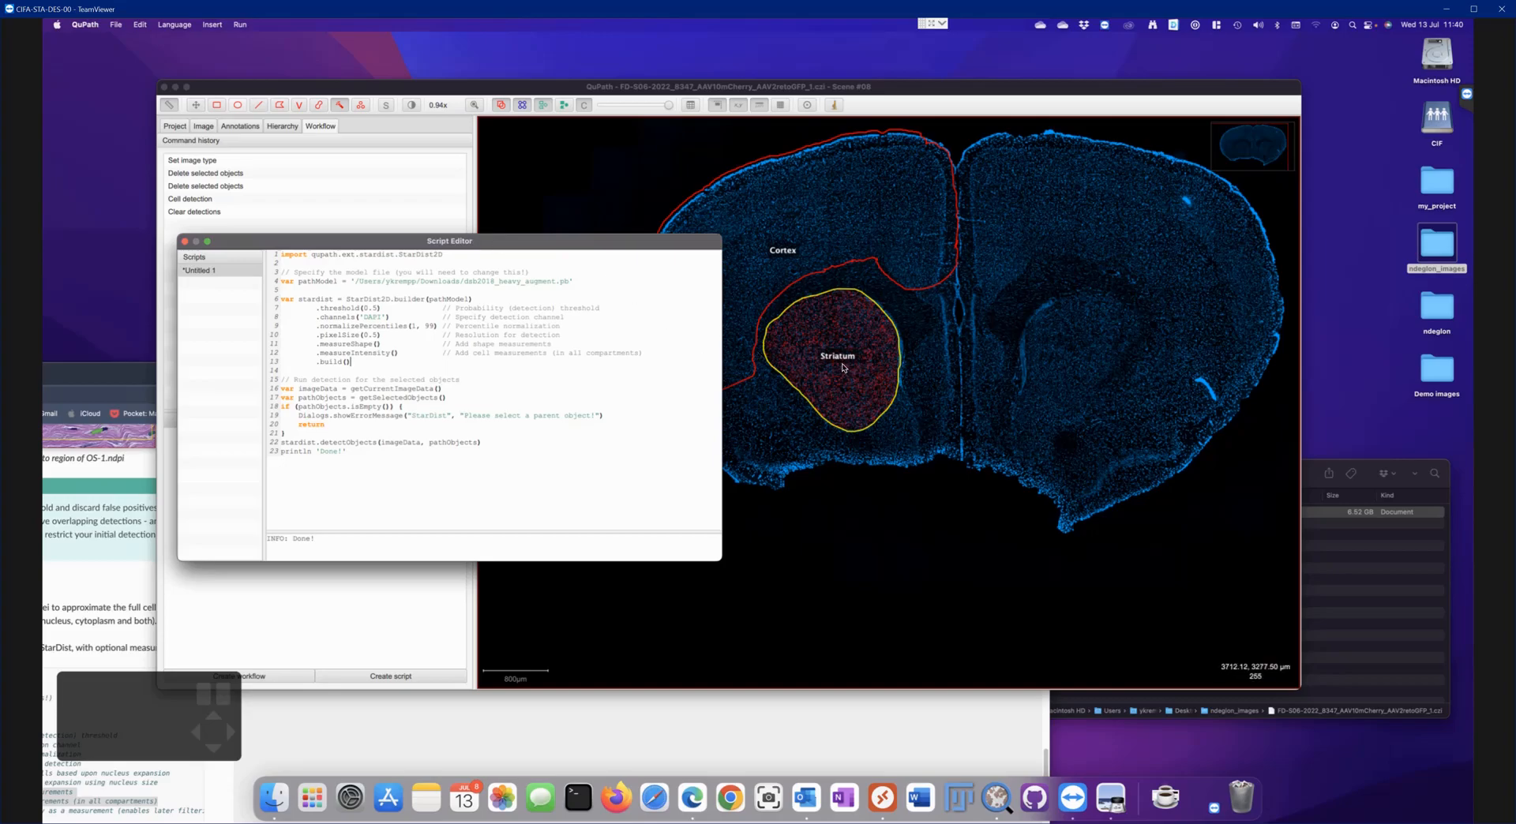
pyautogui.scroll(10, 843, 367)
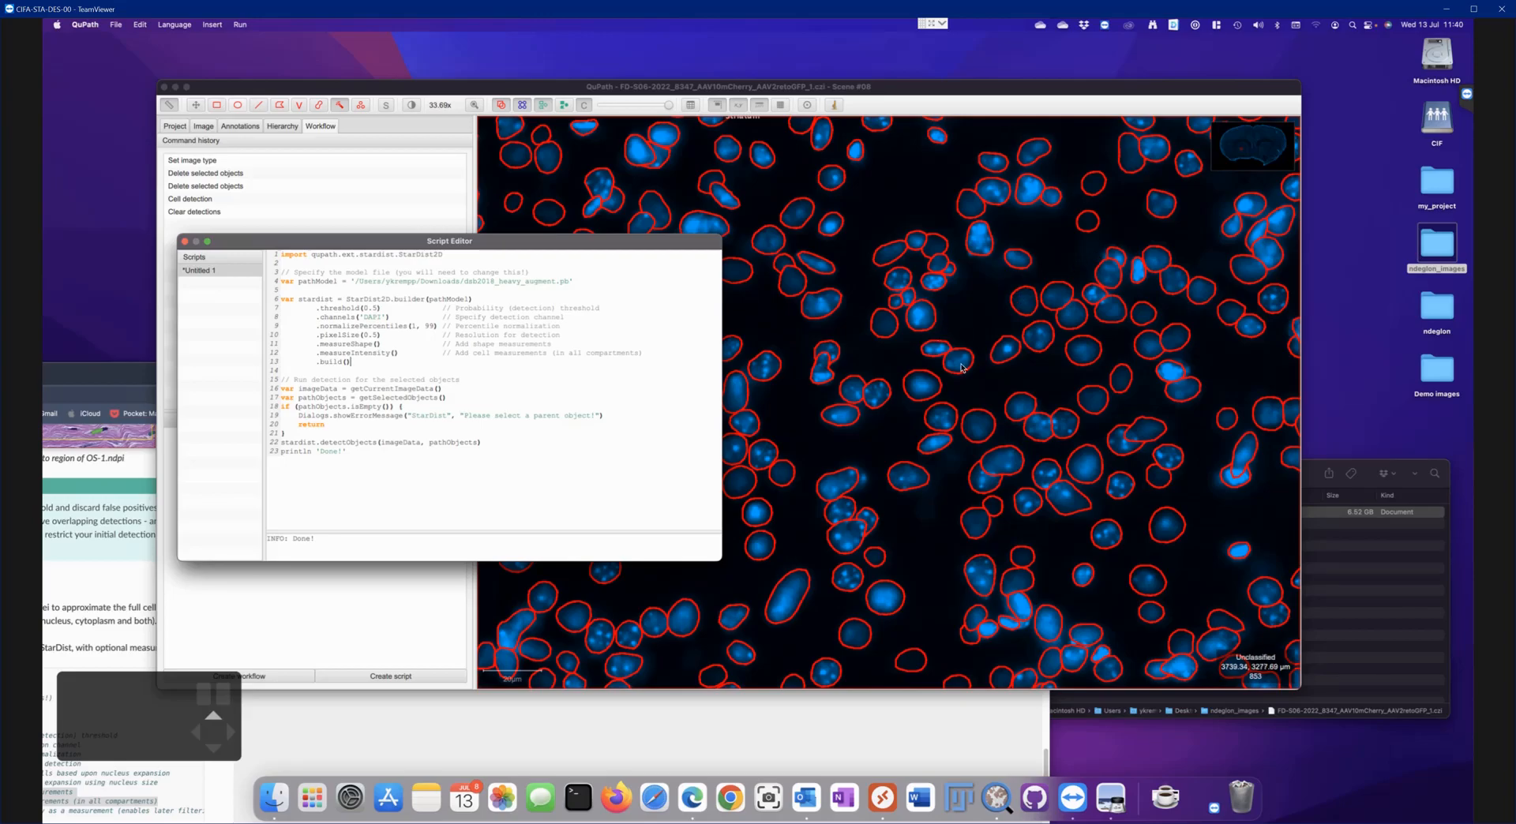
pyautogui.scroll(-5, 940, 348)
pyautogui.scroll(3, 961, 368)
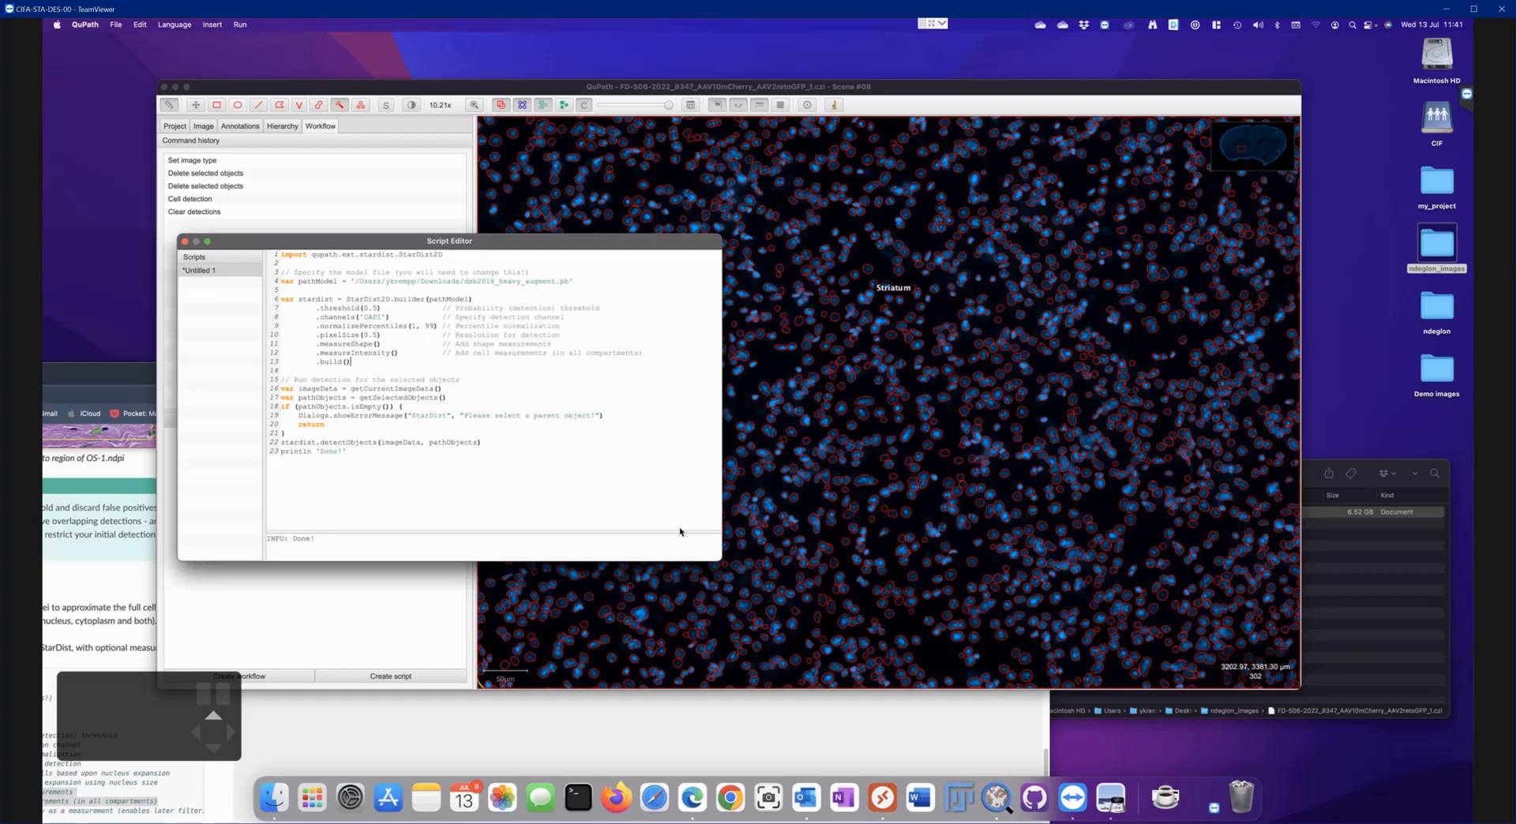
pyautogui.scroll(10, 1010, 321)
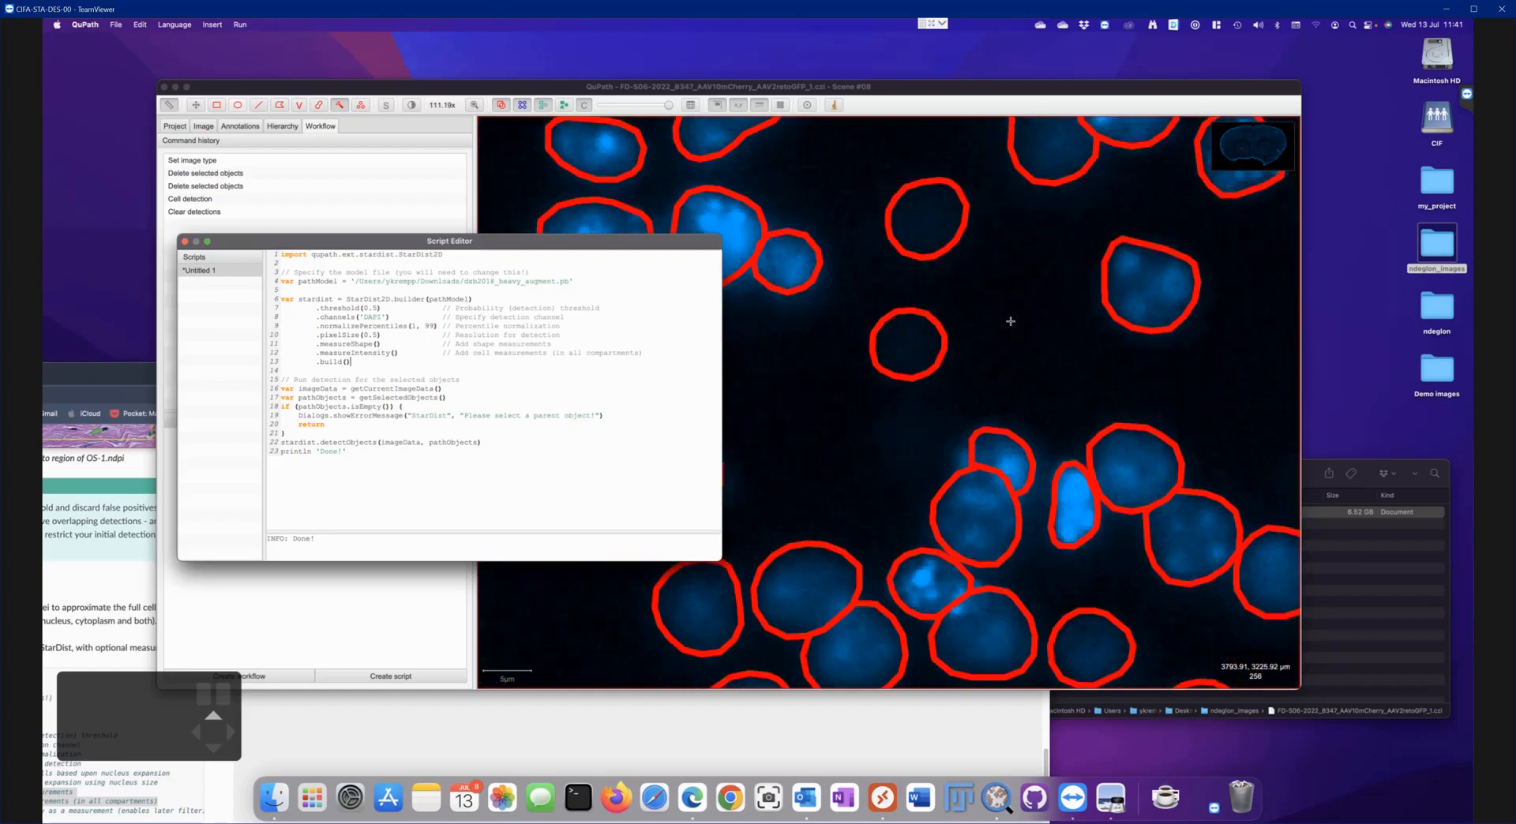
pyautogui.scroll(-15, 1011, 321)
pyautogui.scroll(10, 1009, 321)
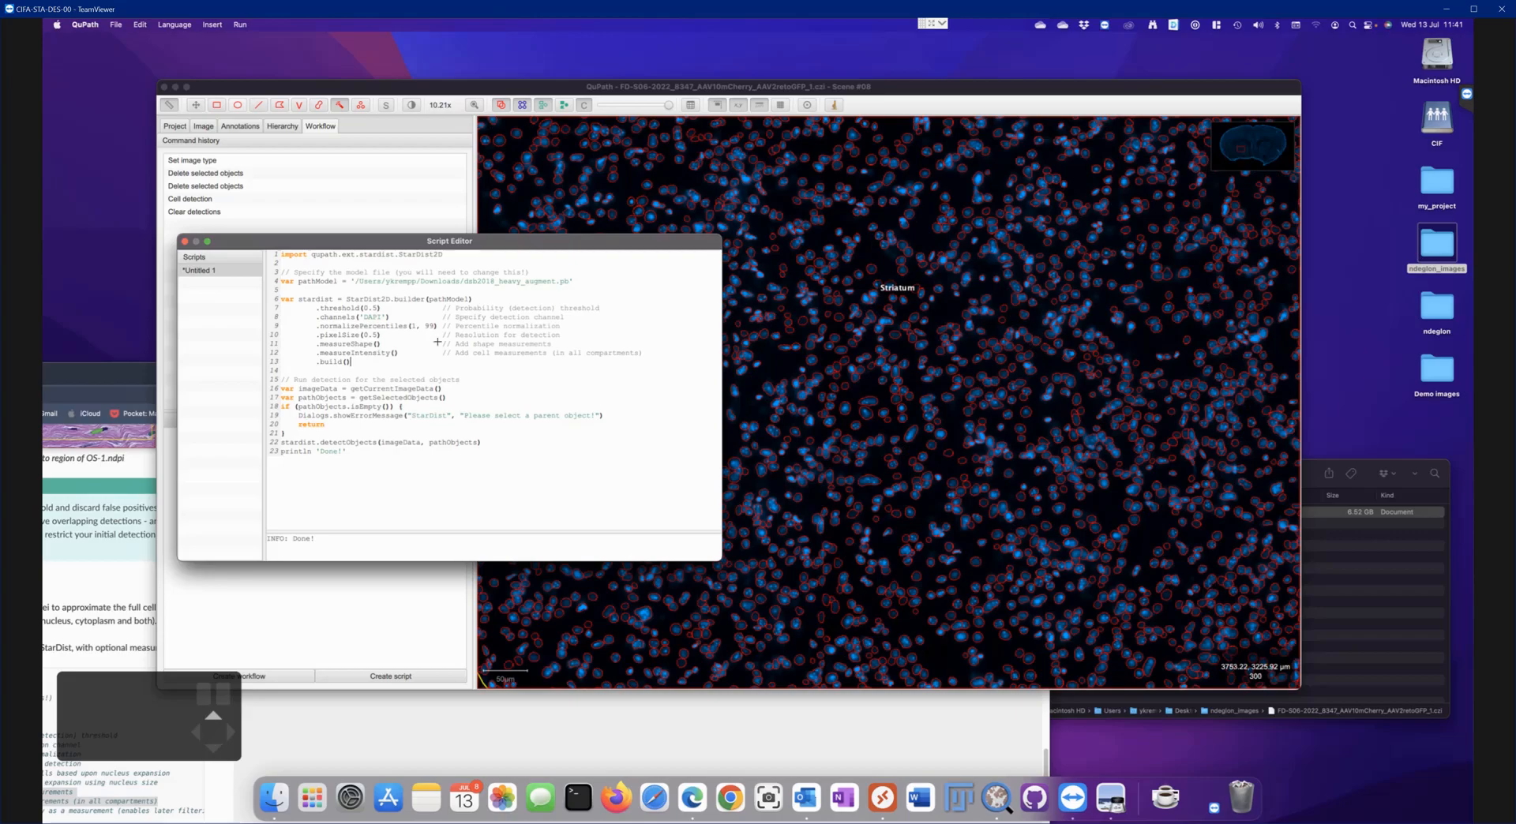
# Save the script as stardist_cell_detection in the scripts folder of my_project
pyautogui.moveTo(330, 250); pyautogui.dragTo(697, 228)
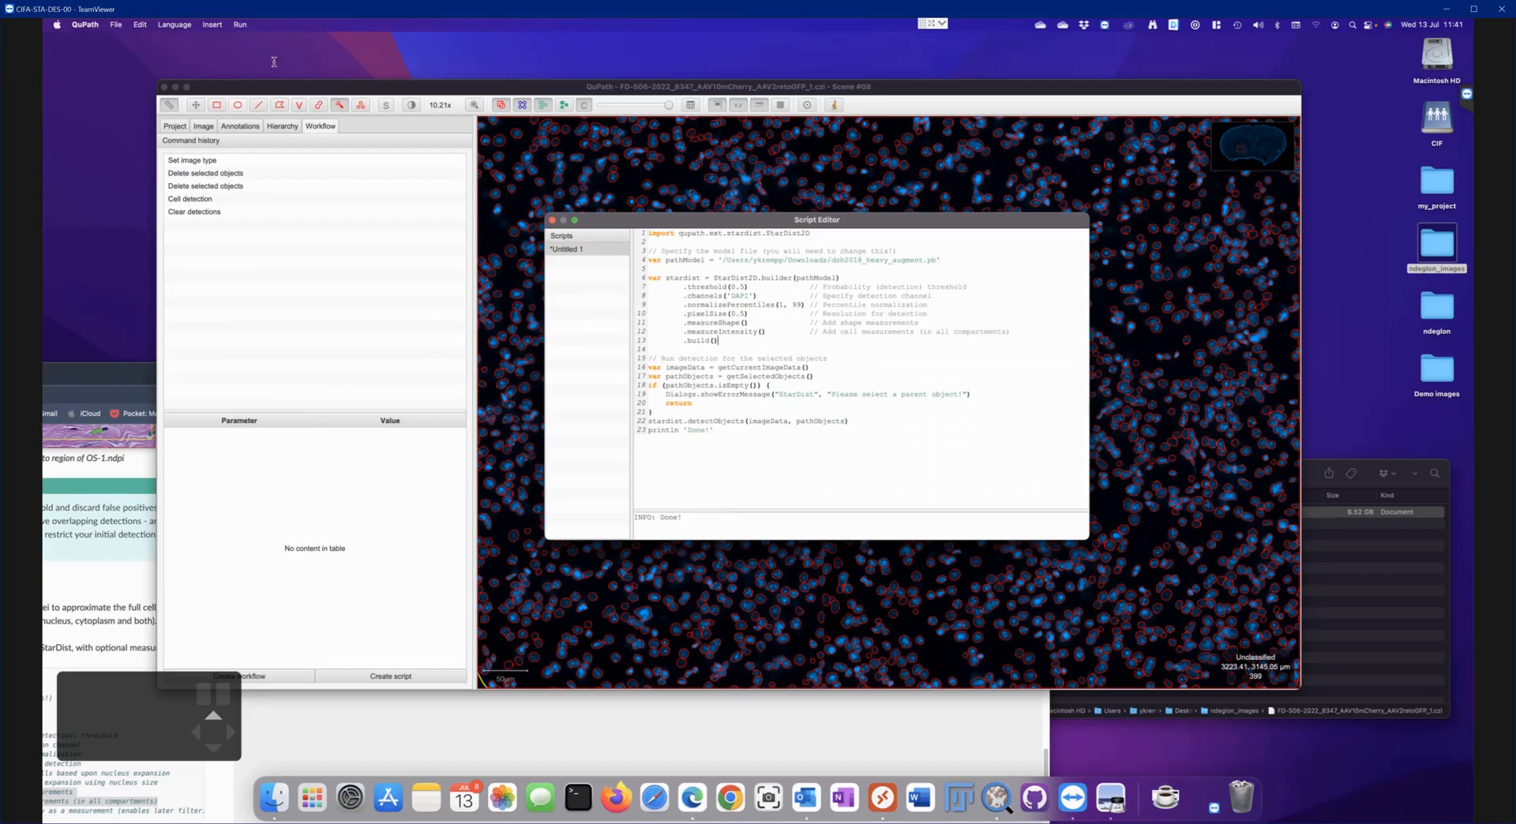
pyautogui.click(115, 25)
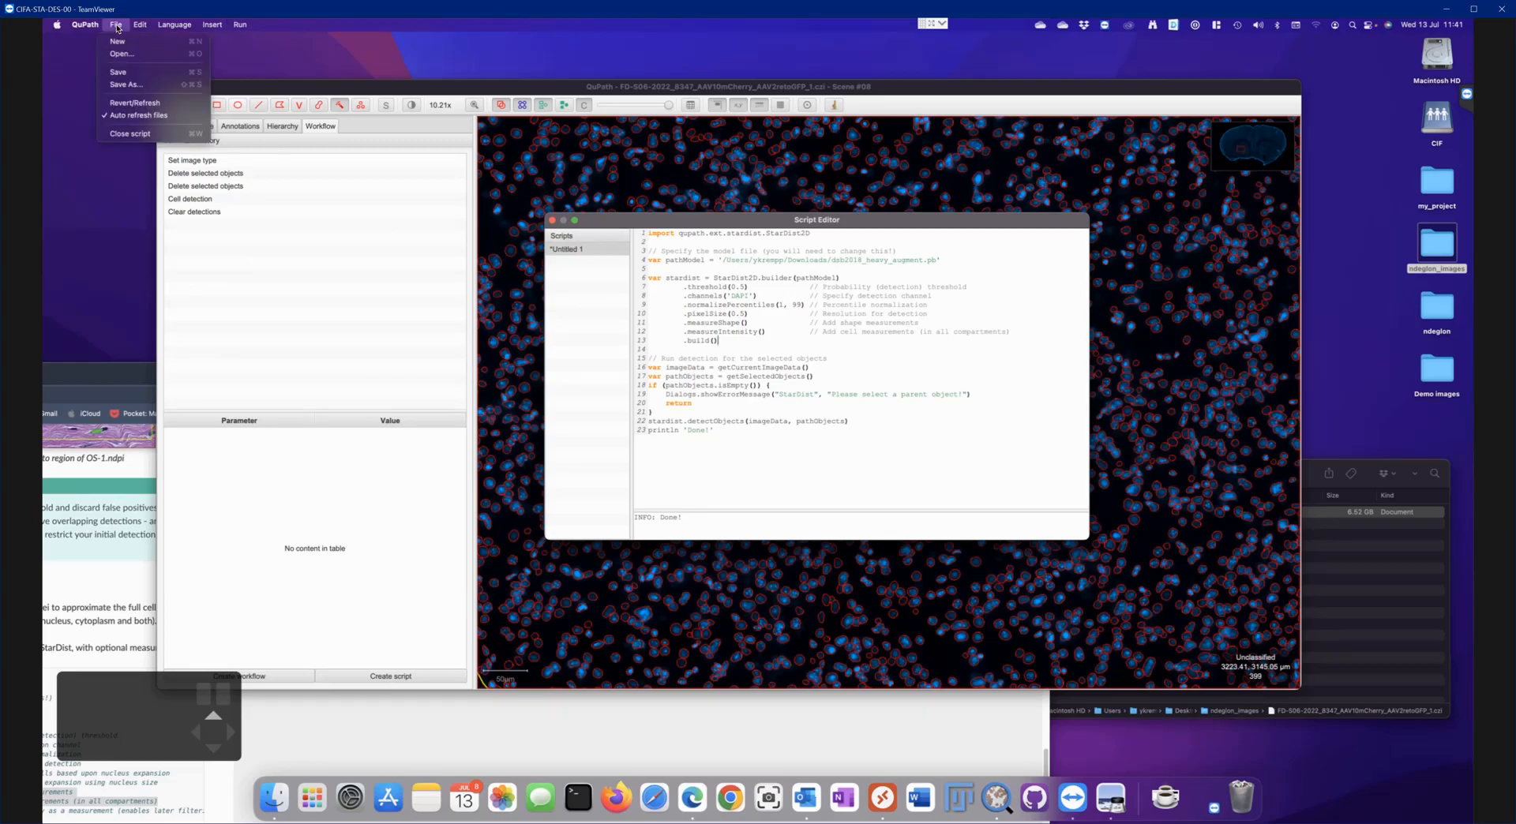
pyautogui.click(138, 85)
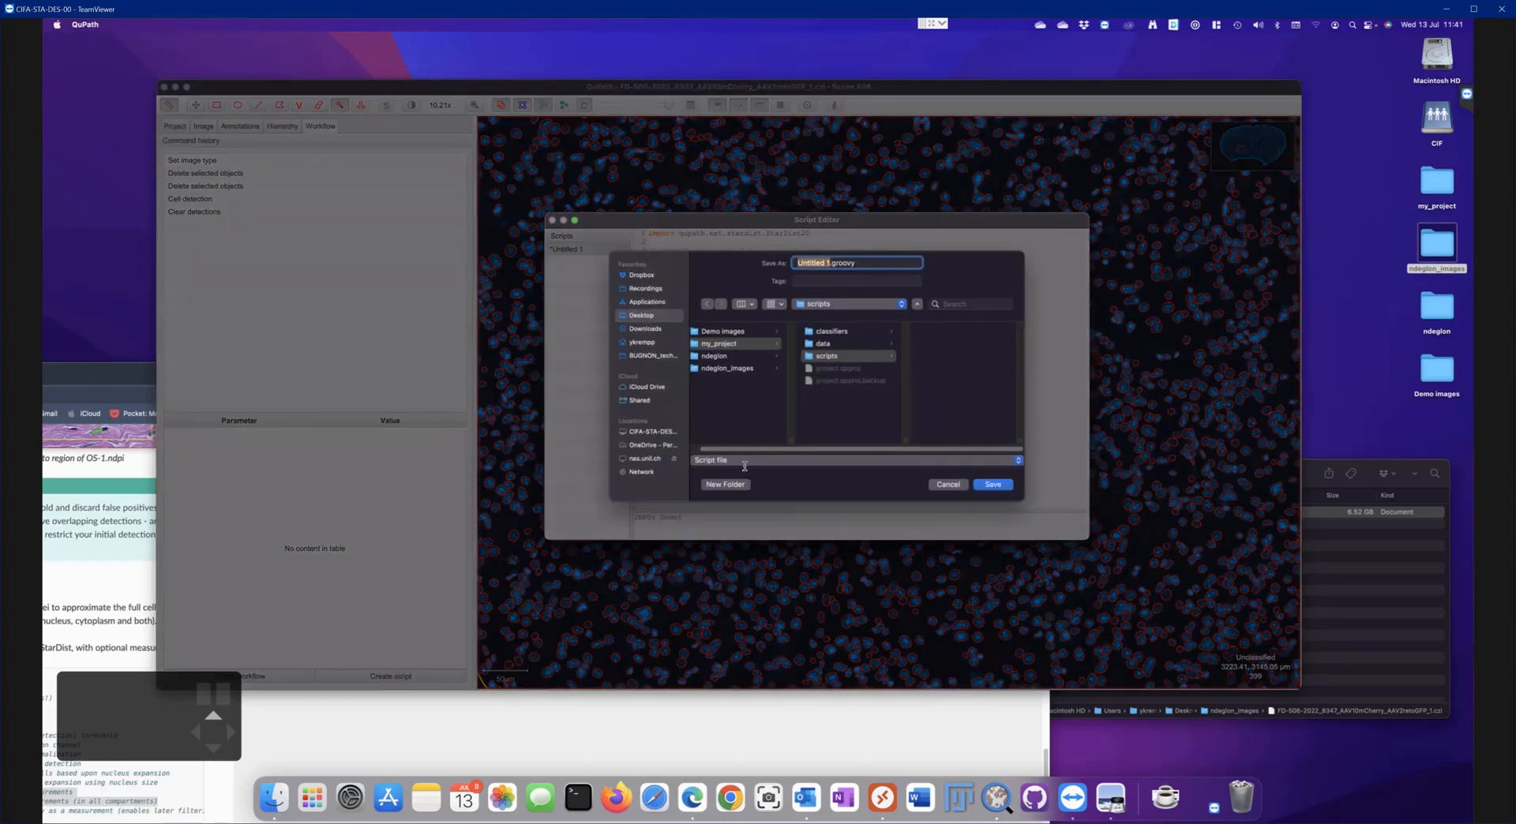
pyautogui.write('satrdist_cell_detetction')
pyautogui.press('BackSpace')
pyautogui.press('BackSpace')
pyautogui.press('BackSpace')
pyautogui.press('BackSpace')
pyautogui.press('BackSpace')
pyautogui.write('ction')
pyautogui.doubleClick(810, 263)
pyautogui.click(819, 265)
pyautogui.press('BackSpace')
pyautogui.press('BackSpace')
pyautogui.press('BackSpace')
pyautogui.press('BackSpace')
pyautogui.press('BackSpace')
pyautogui.write('tard')
pyautogui.click(997, 484)
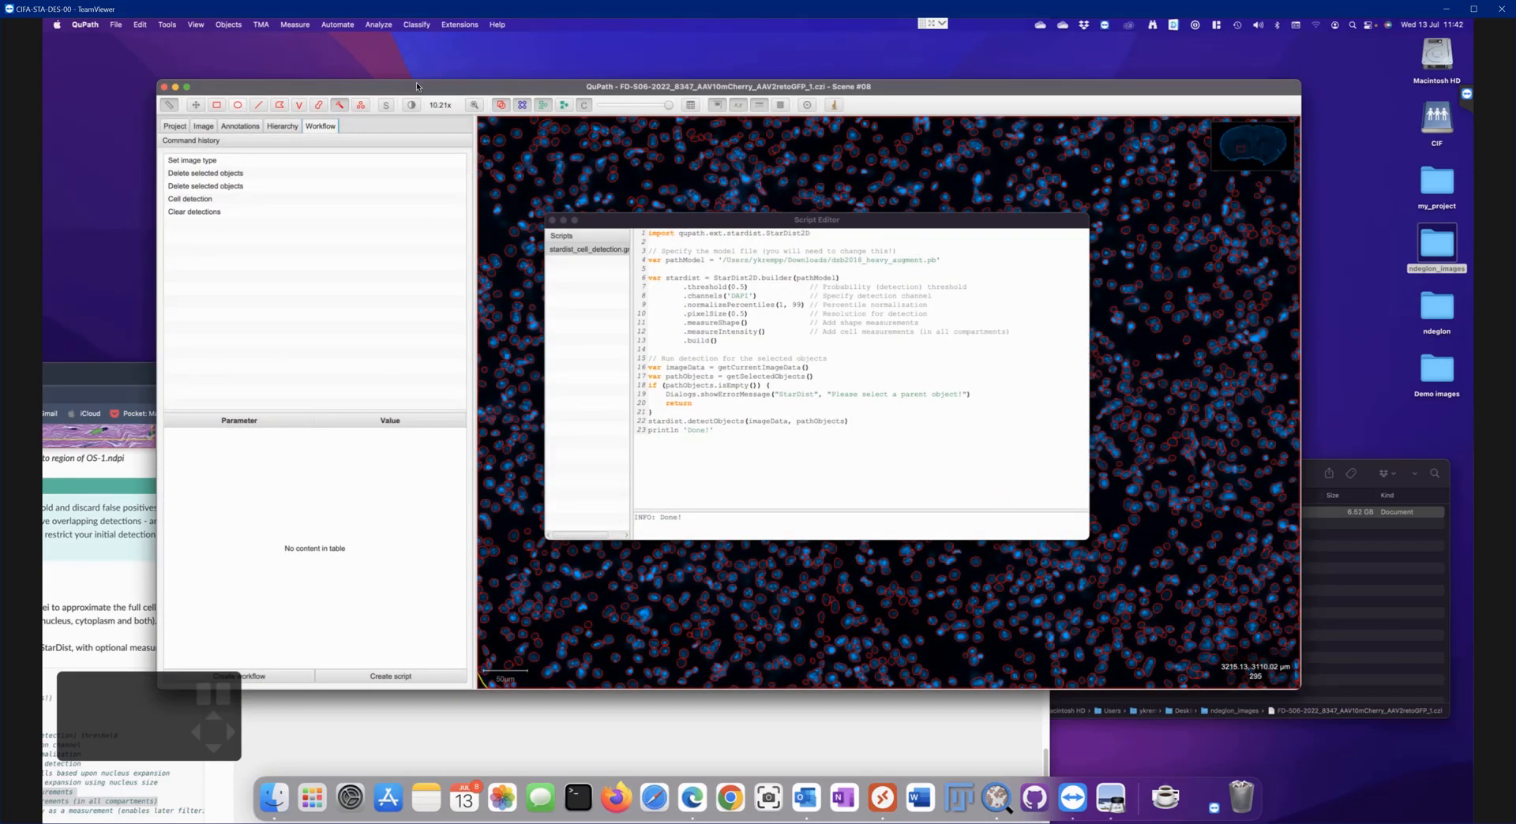
# Look up the saved stardist cell detection script among the project scripts and review the script editor's run options
pyautogui.click(337, 25)
pyautogui.moveTo(355, 130)
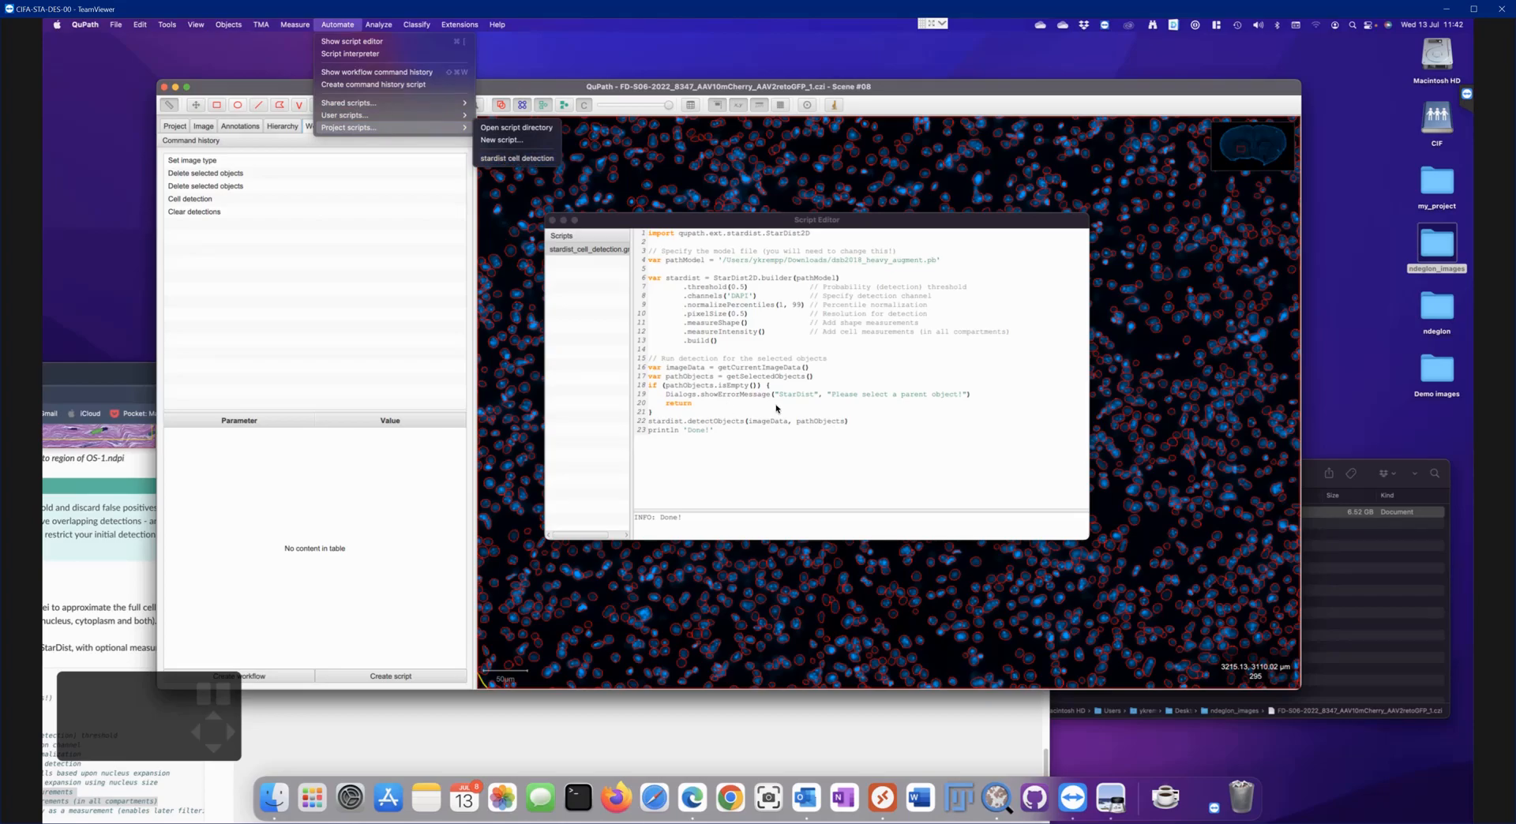
pyautogui.click(770, 224)
pyautogui.click(241, 24)
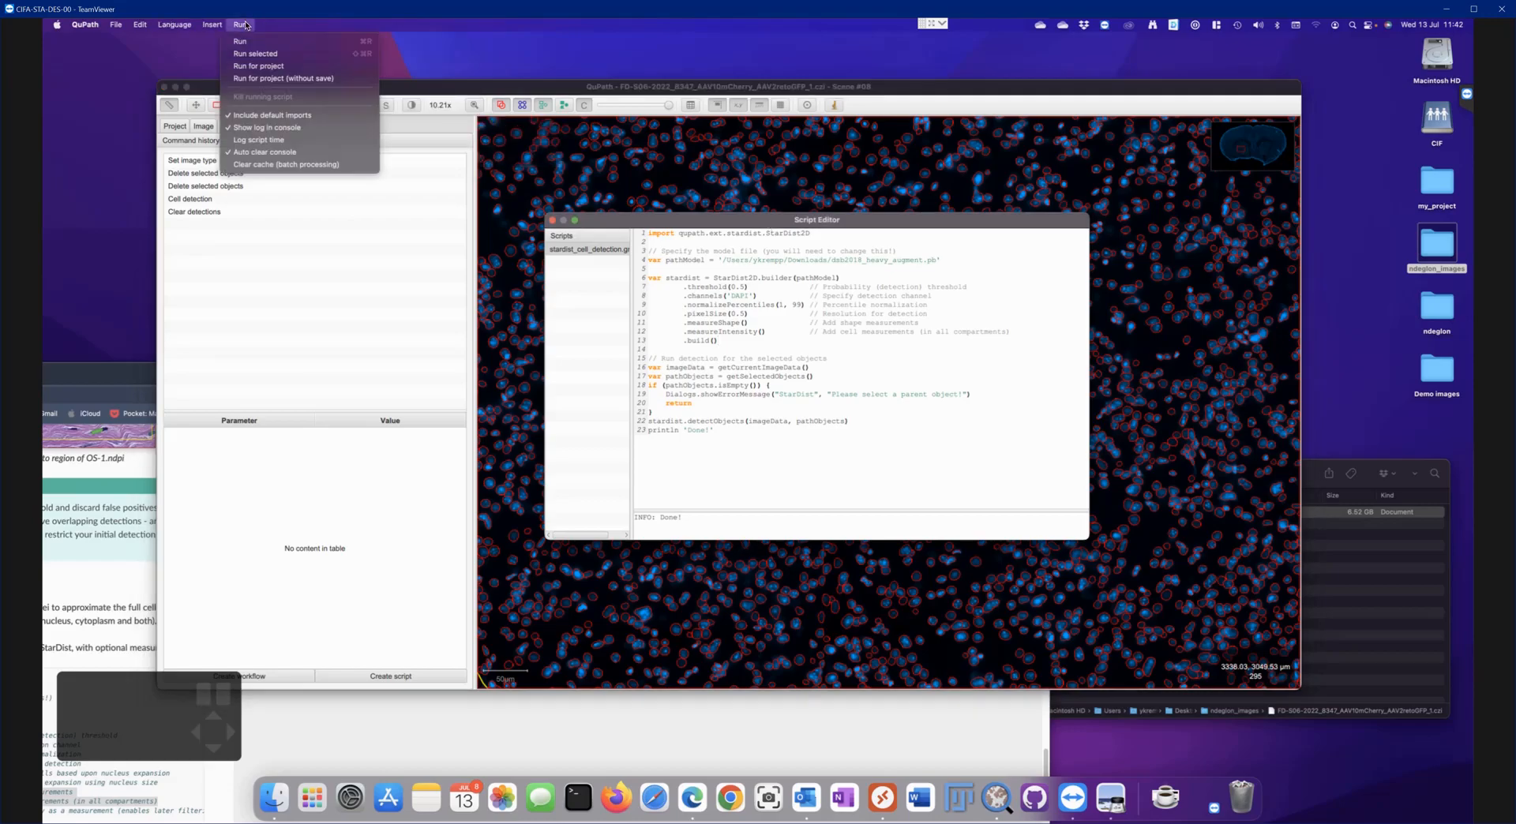
pyautogui.click(363, 41)
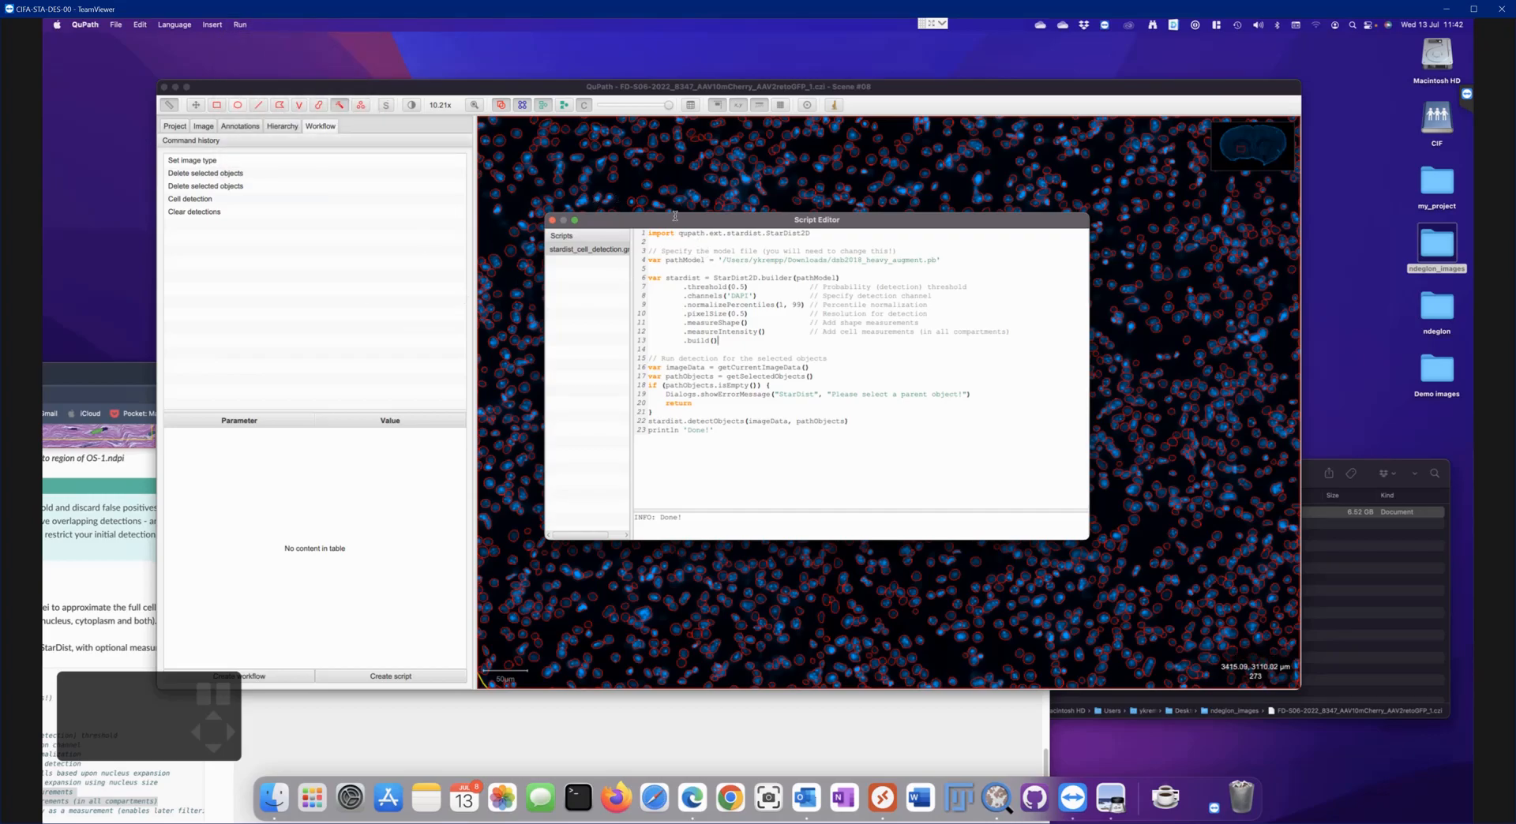
# Select the Cortex annotation, run the StarDist script on it, and inspect the detected nuclei
pyautogui.moveTo(683, 220)
pyautogui.mouseDown()
pyautogui.moveTo(563, 249)
pyautogui.moveTo(303, 268)
pyautogui.mouseUp()
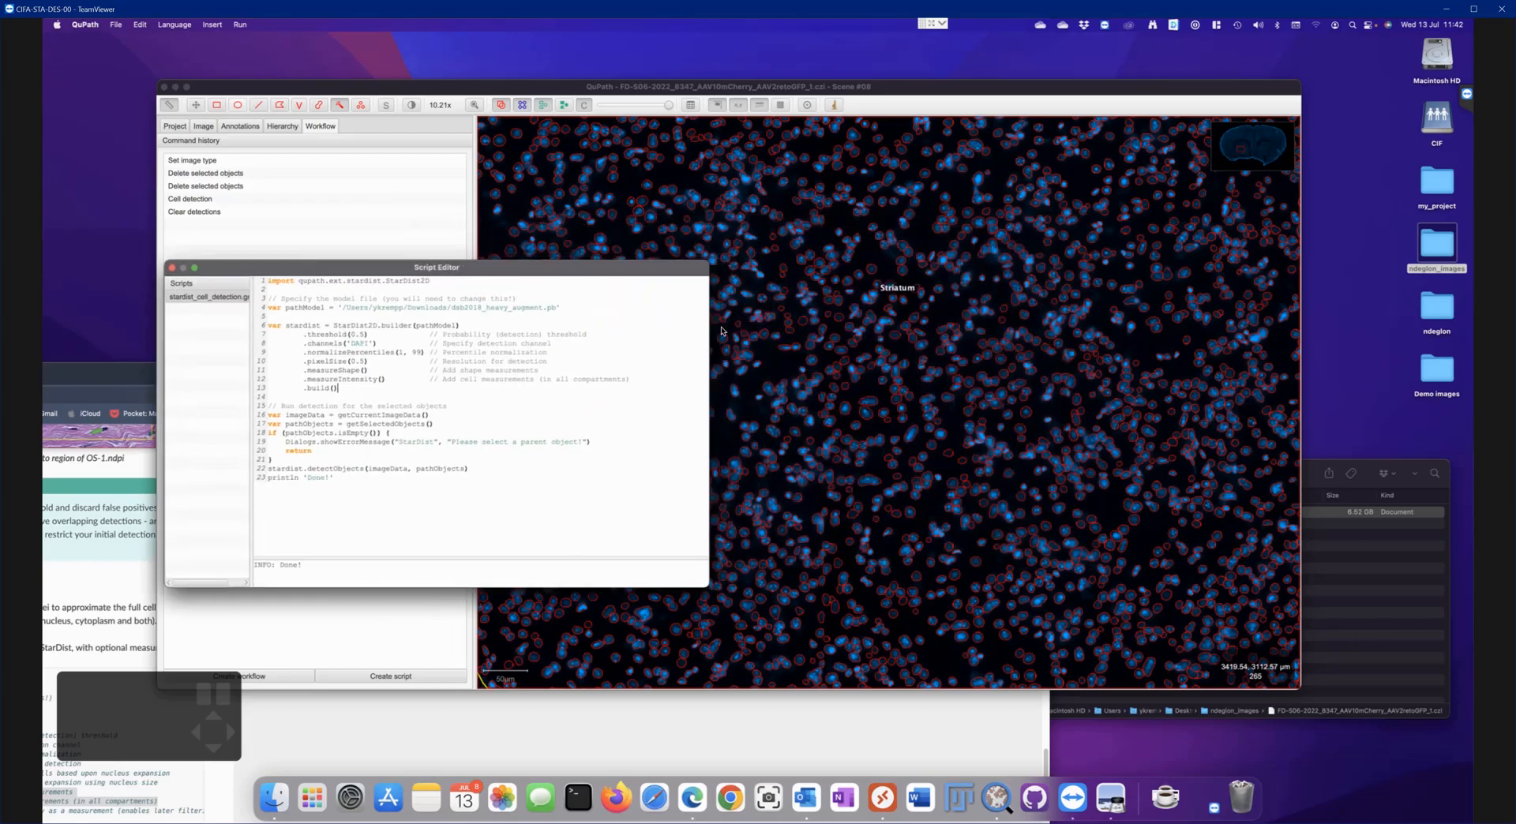
pyautogui.scroll(-5, 723, 332)
pyautogui.scroll(-6, 784, 277)
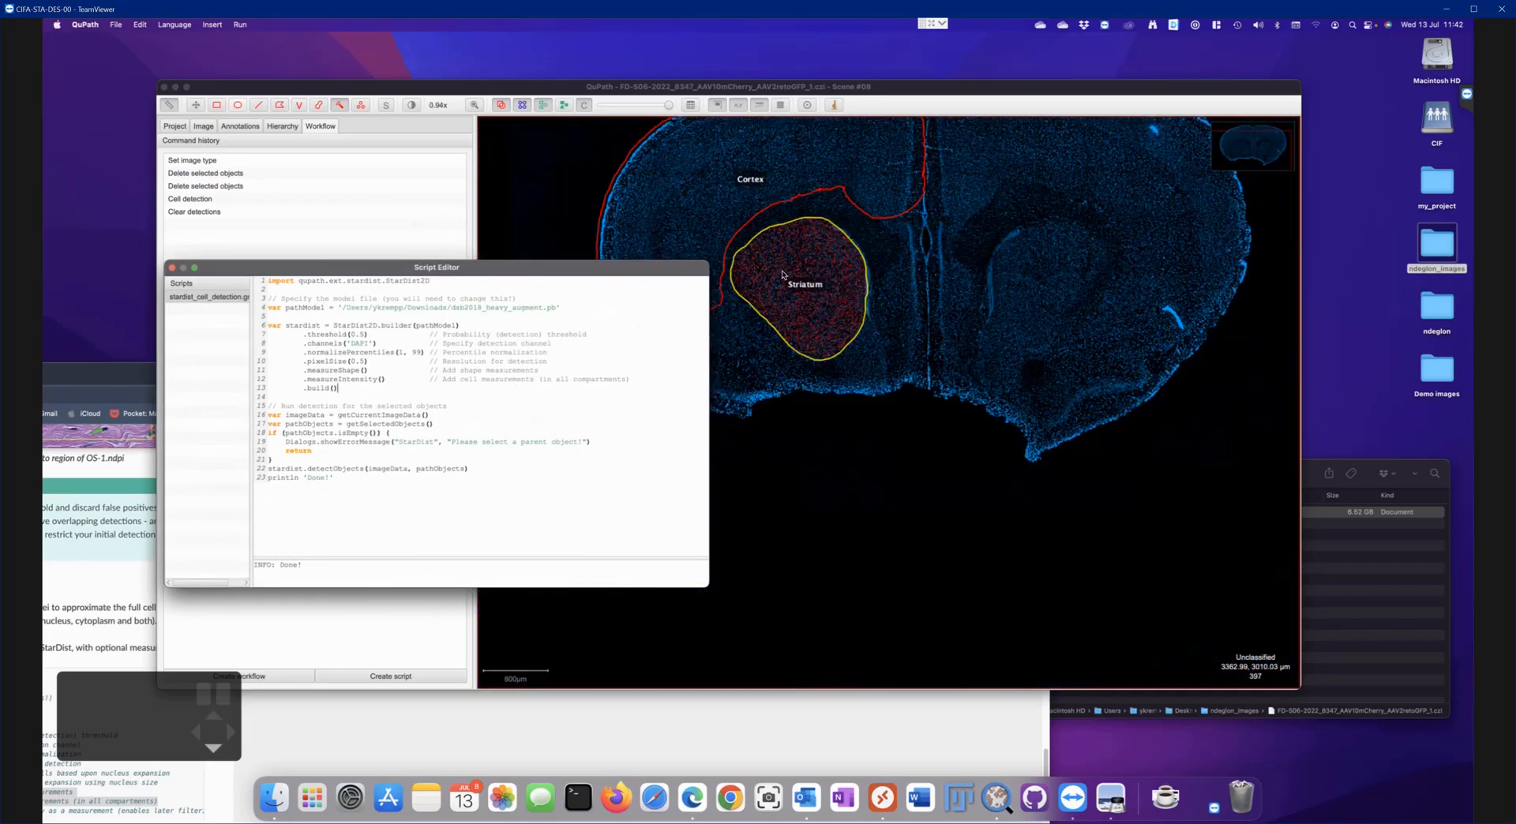
pyautogui.scroll(2, 782, 275)
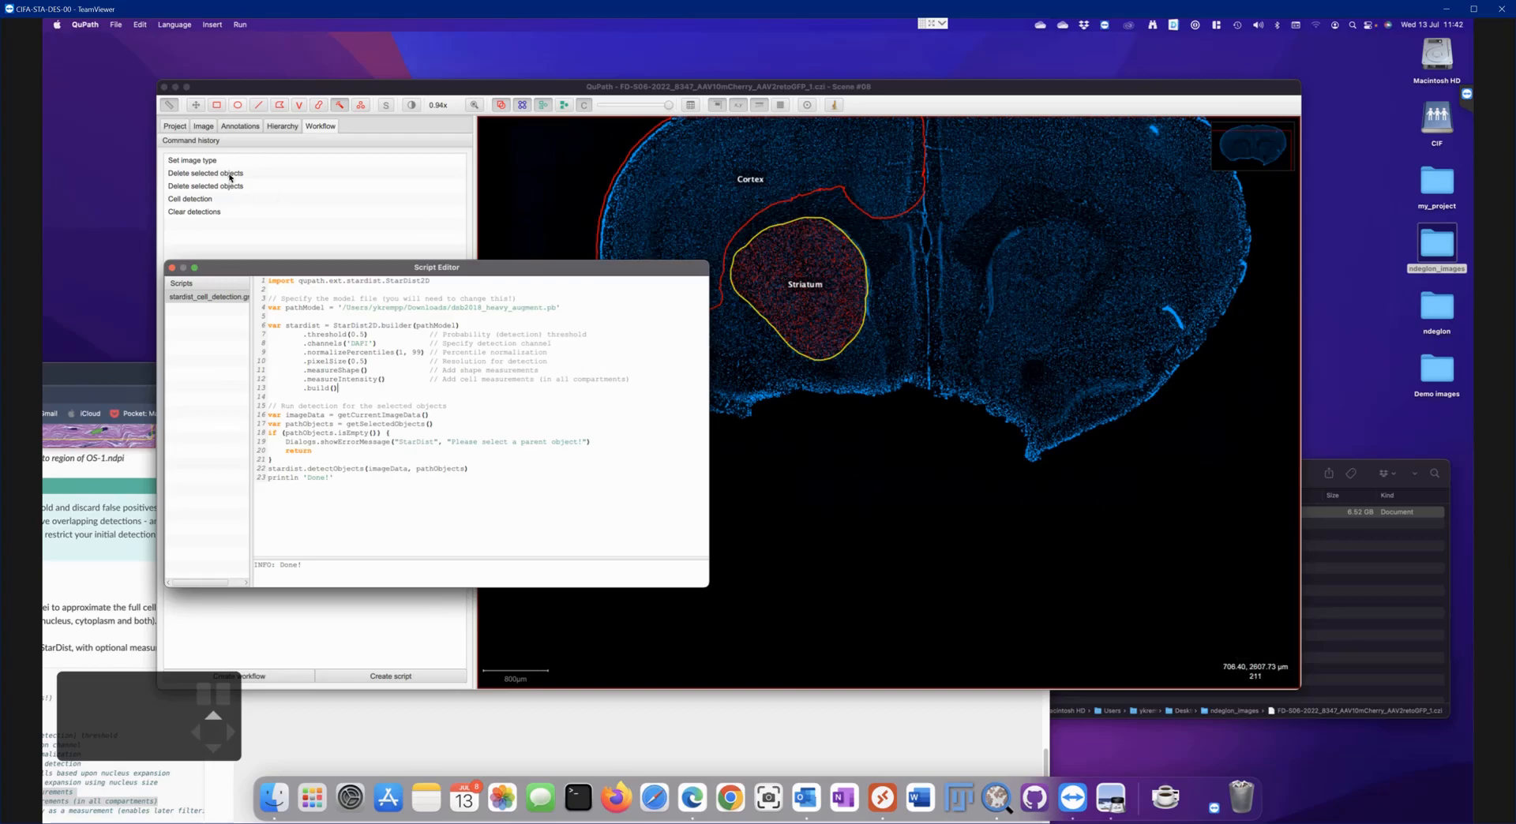
pyautogui.click(240, 126)
pyautogui.click(196, 143)
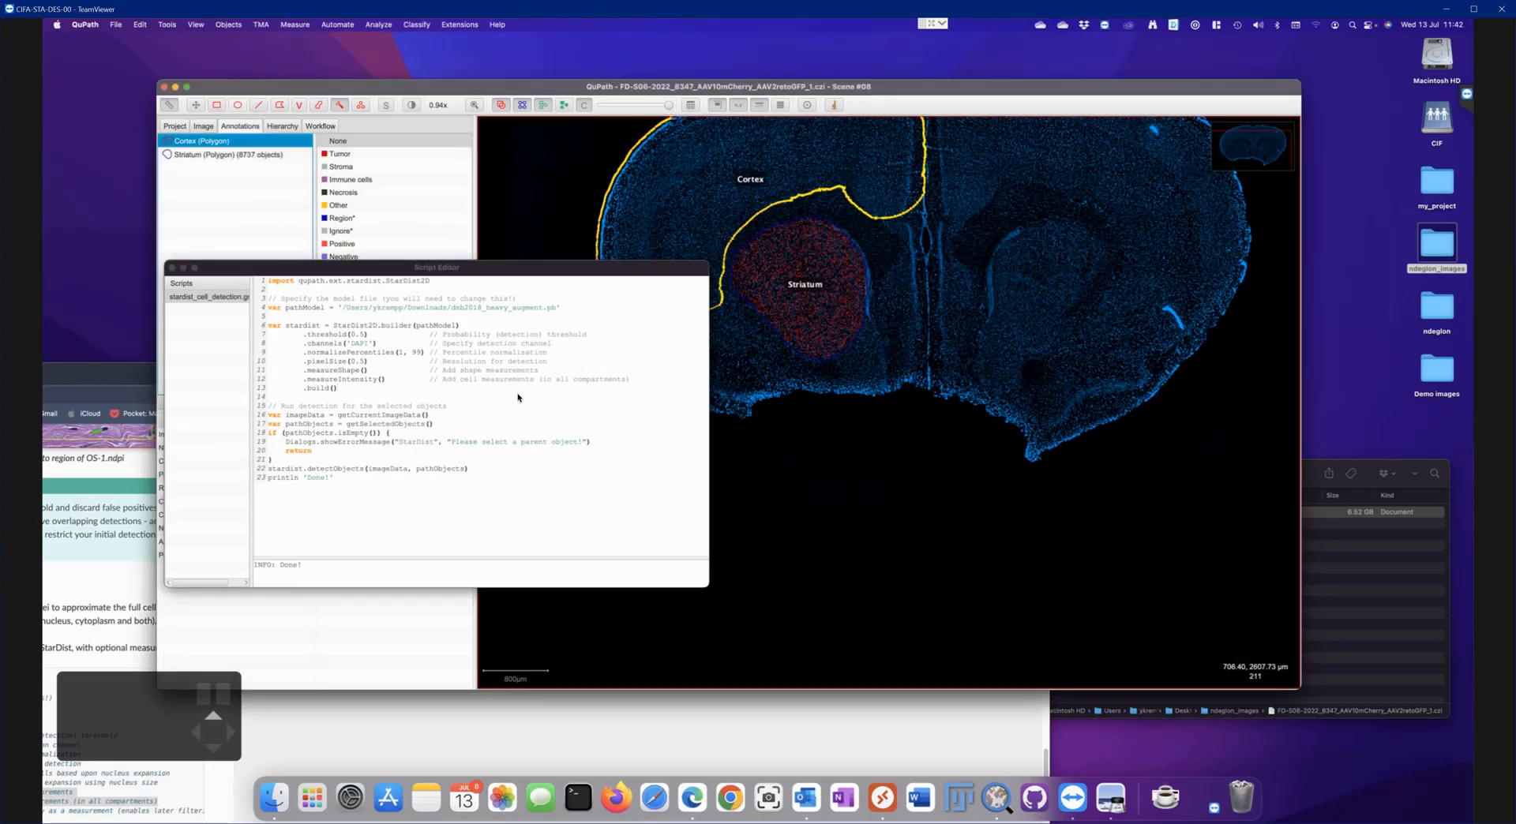
pyautogui.click(410, 270)
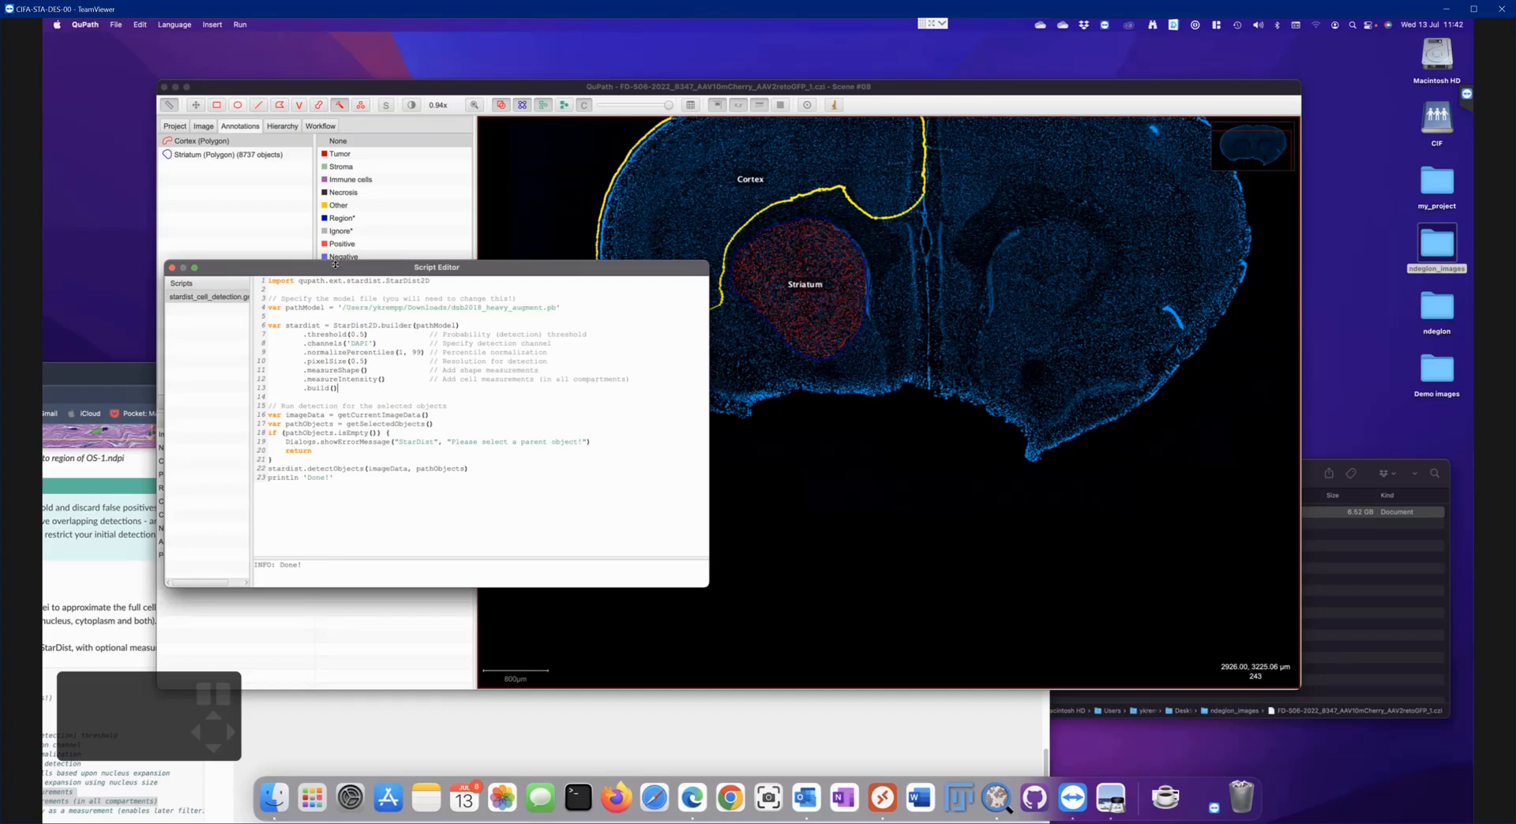
pyautogui.hotkey('ctrl', 'r')
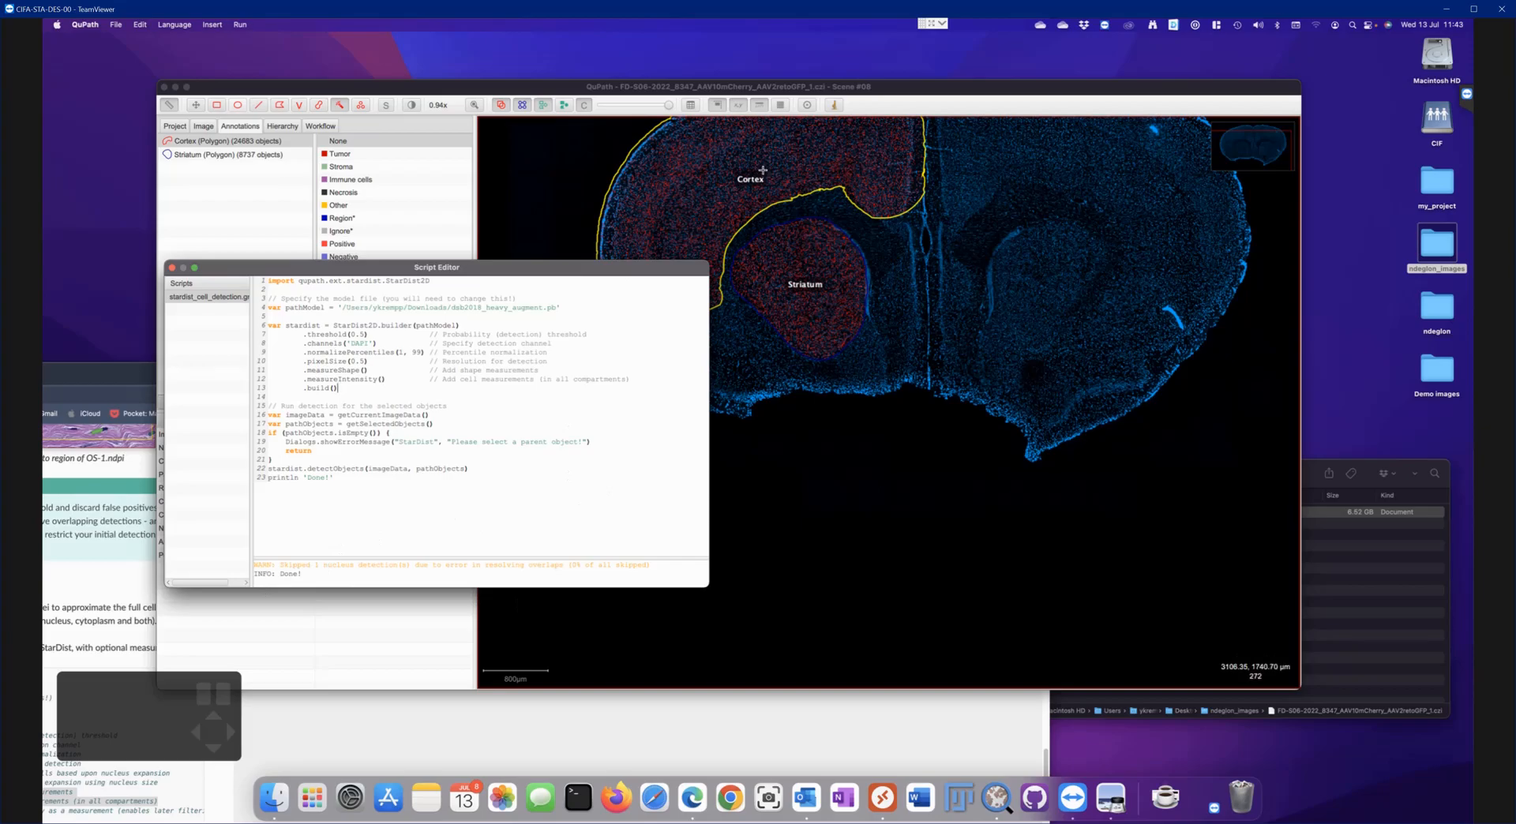
pyautogui.scroll(10, 762, 170)
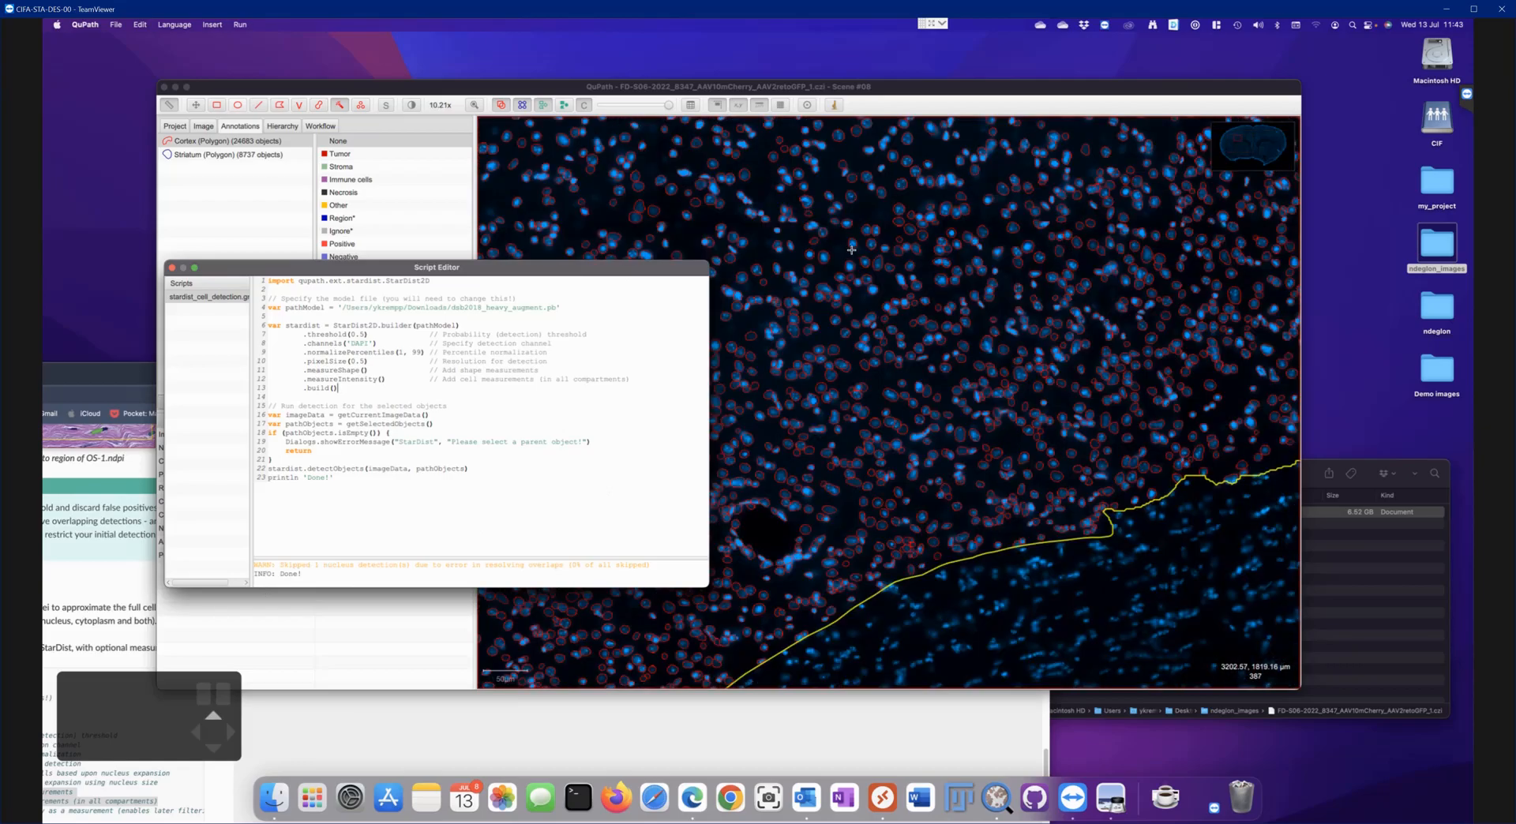
pyautogui.scroll(-10, 851, 269)
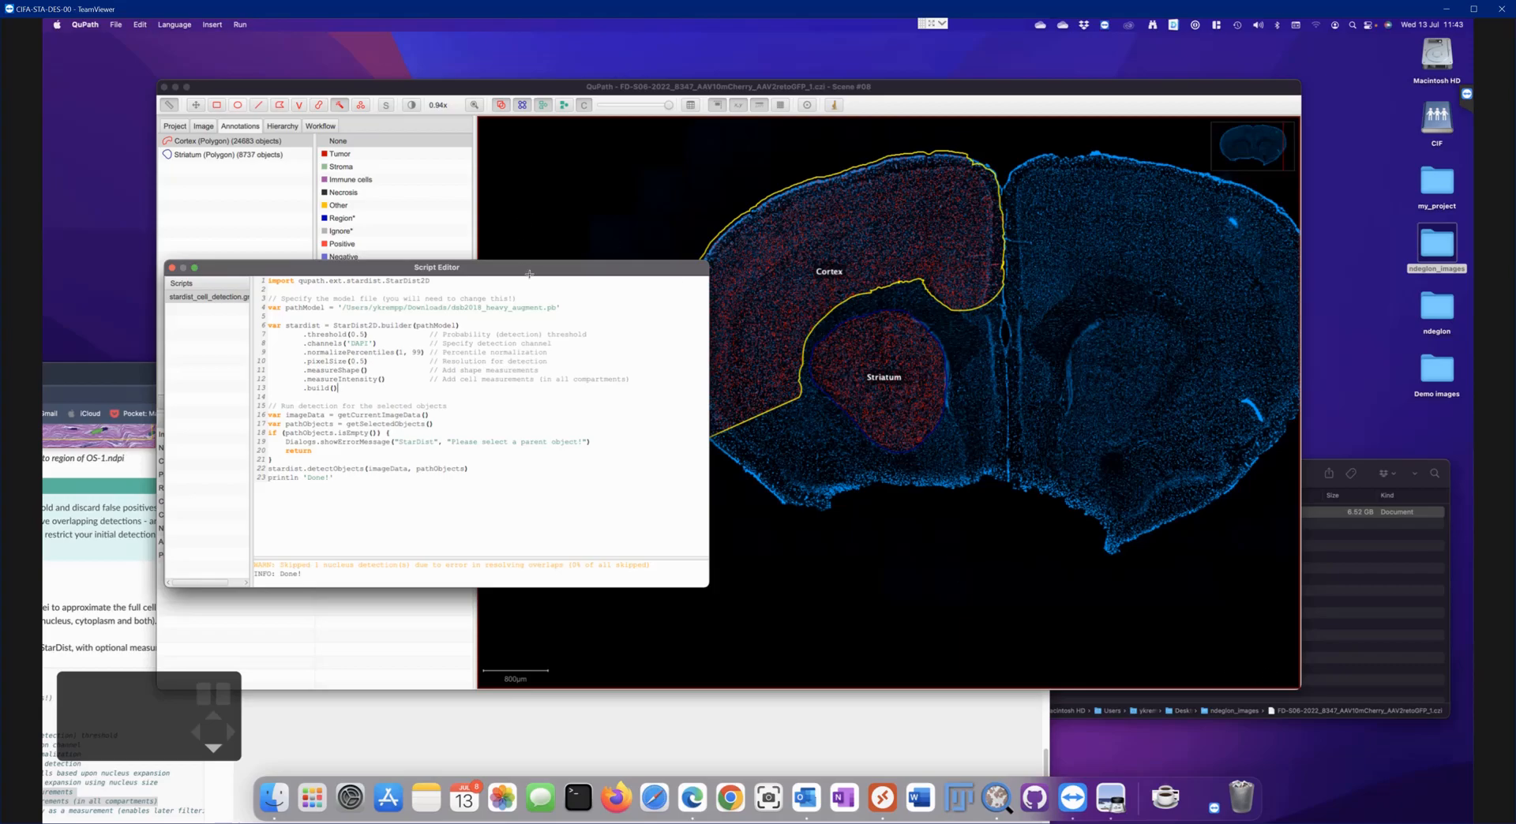
# Show the AF488 and AF555 channels together with DAPI, then close the Brightness & contrast window
pyautogui.moveTo(527, 273); pyautogui.dragTo(425, 281)
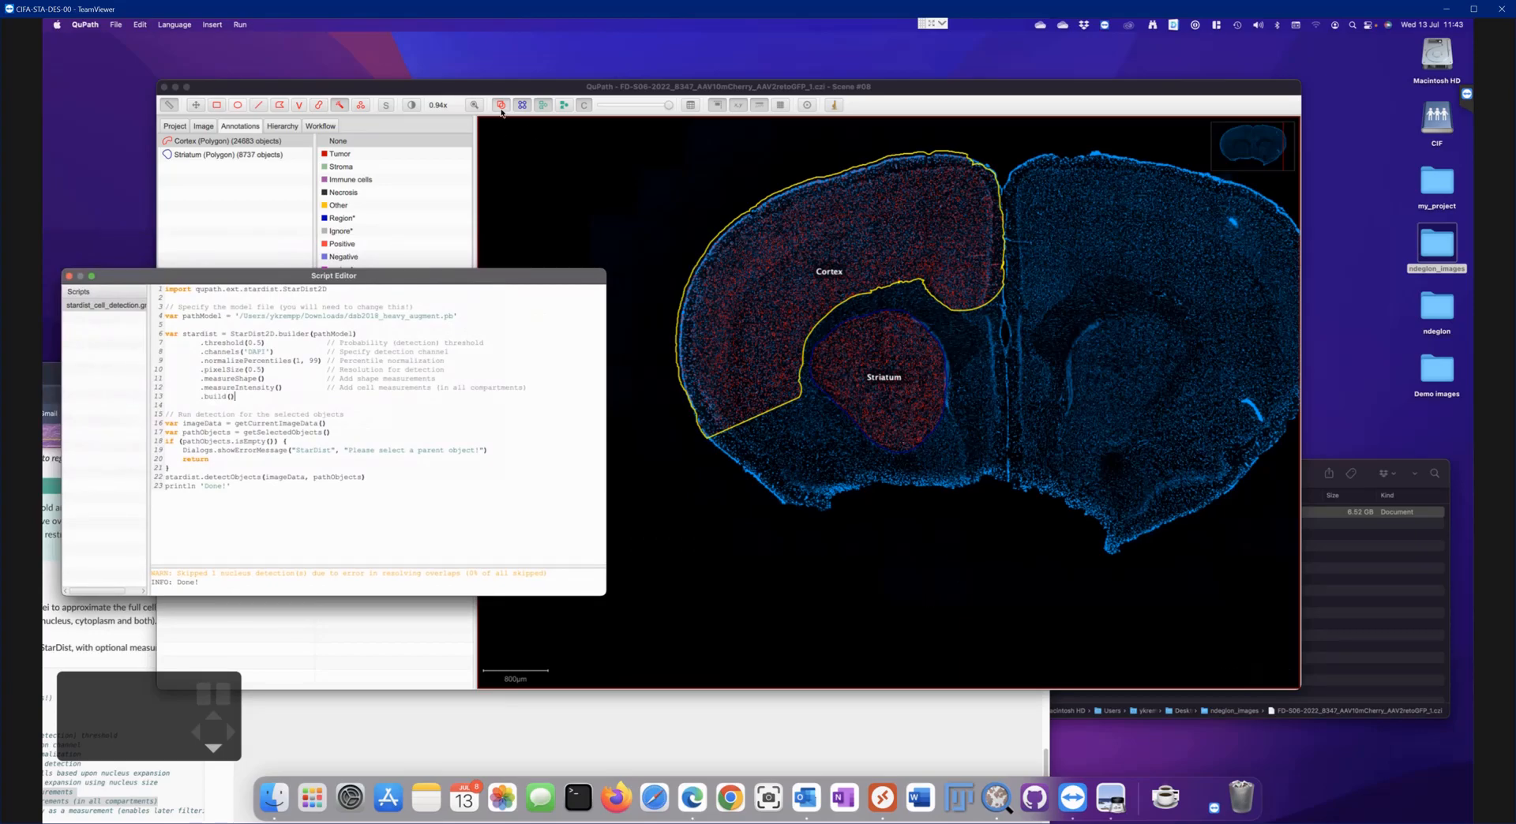
pyautogui.click(411, 105)
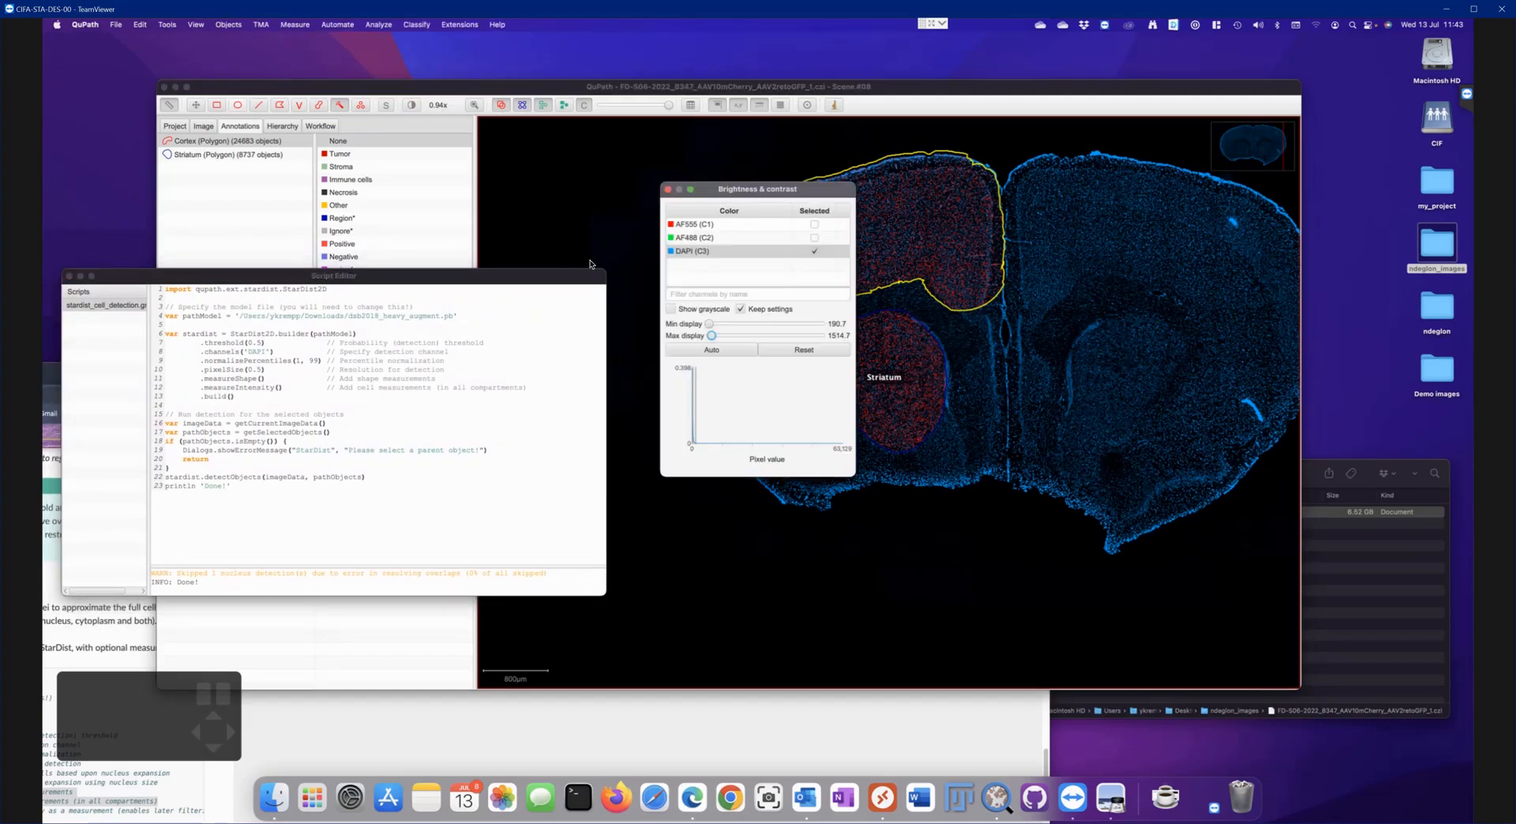
pyautogui.click(814, 238)
pyautogui.click(814, 238)
pyautogui.click(814, 237)
pyautogui.click(816, 225)
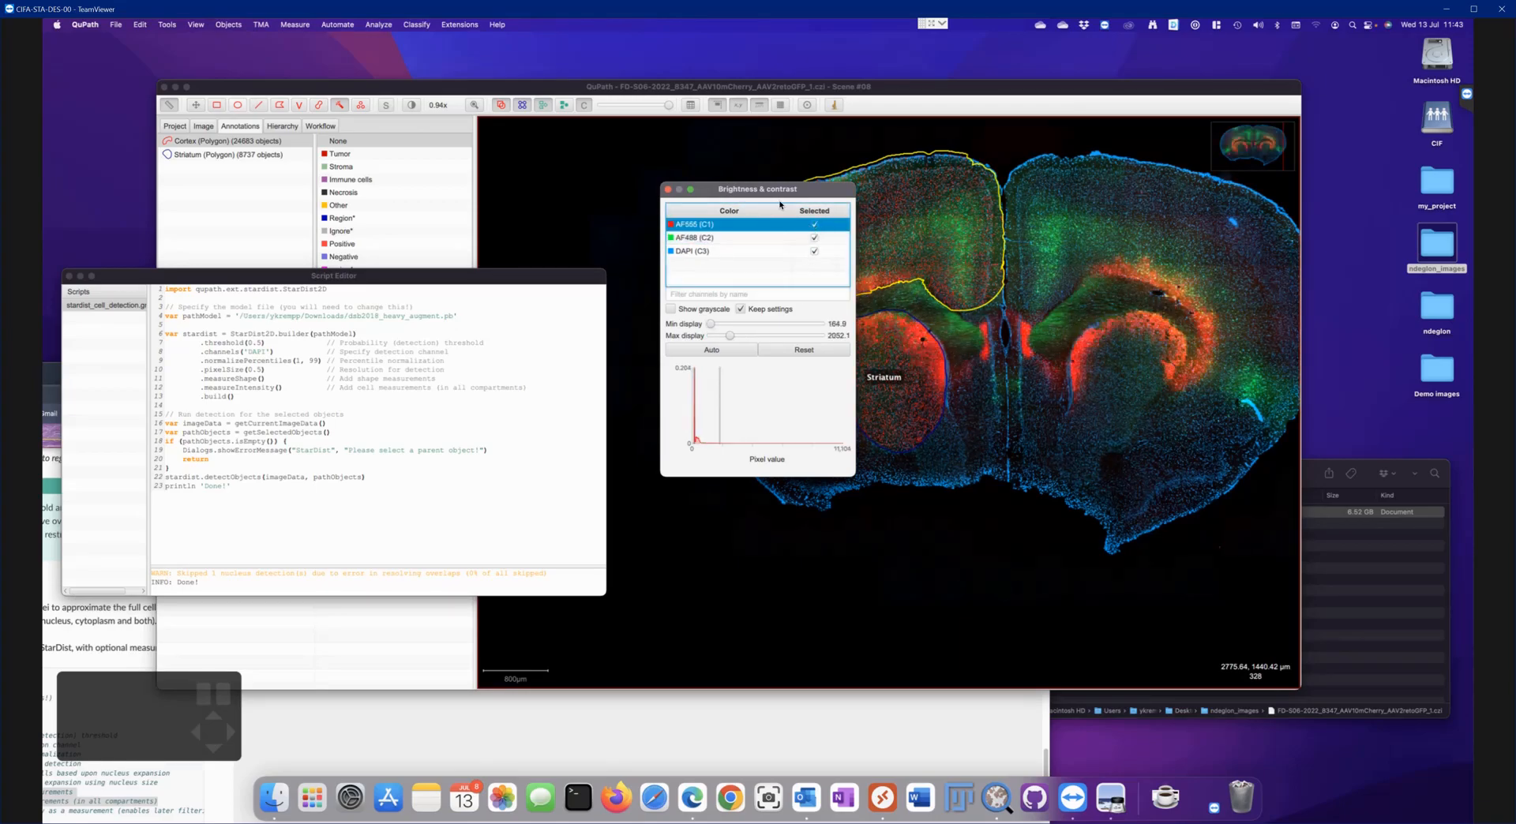
pyautogui.moveTo(779, 204); pyautogui.dragTo(562, 209)
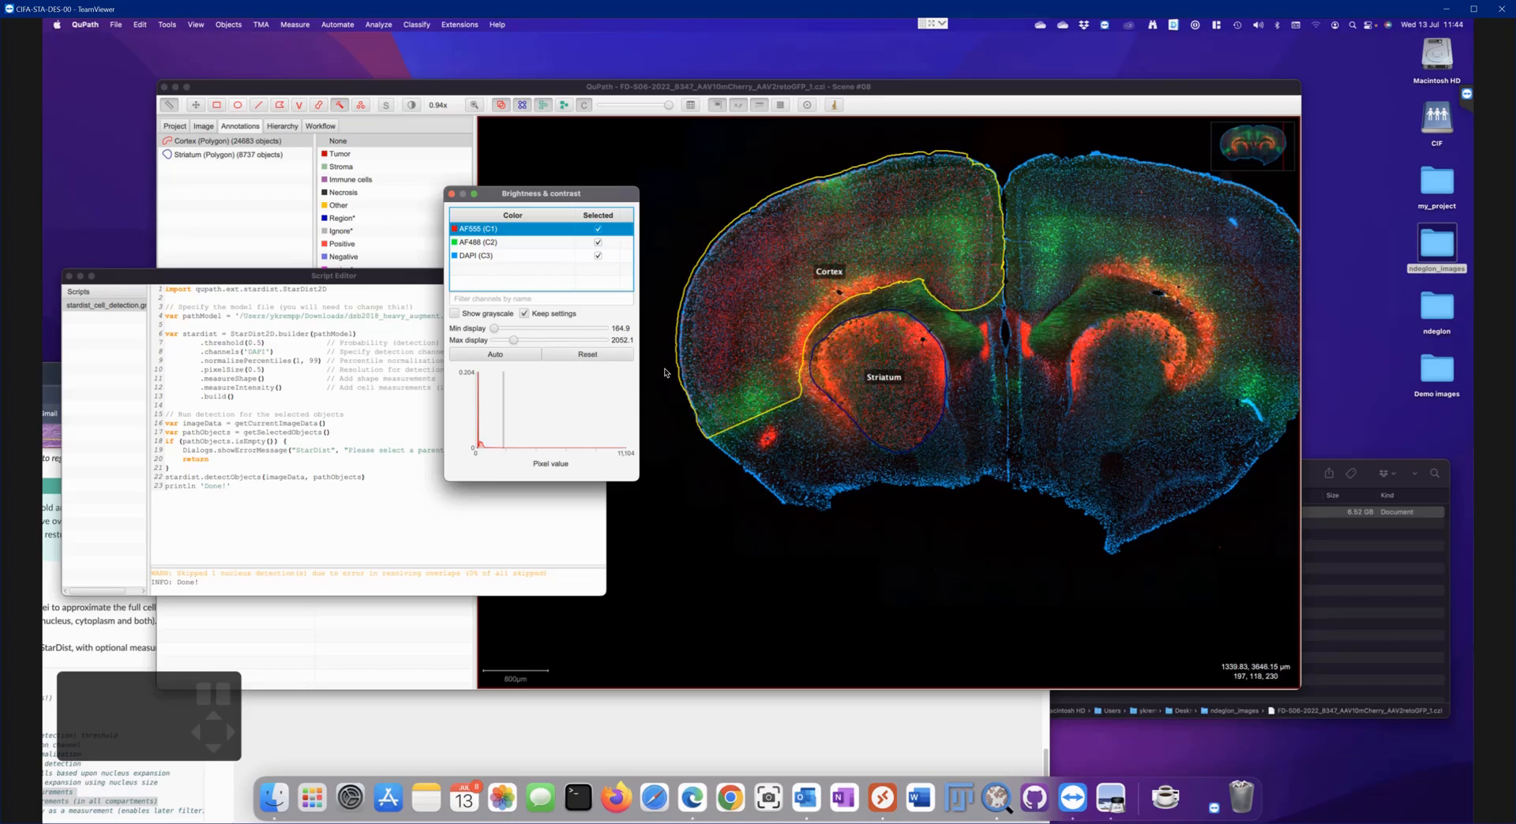
pyautogui.moveTo(507, 197); pyautogui.dragTo(668, 220)
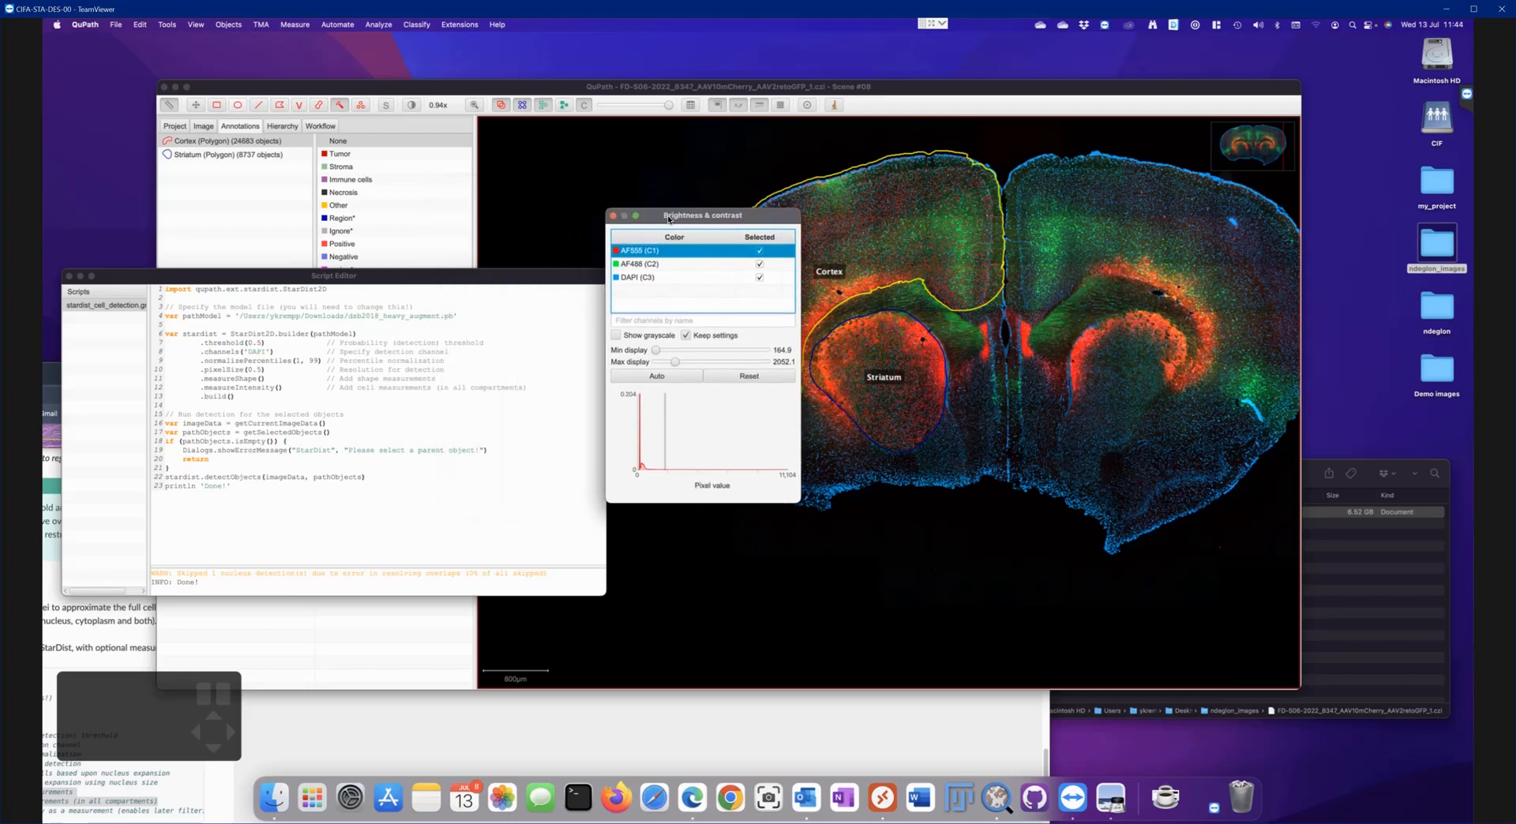
pyautogui.click(614, 215)
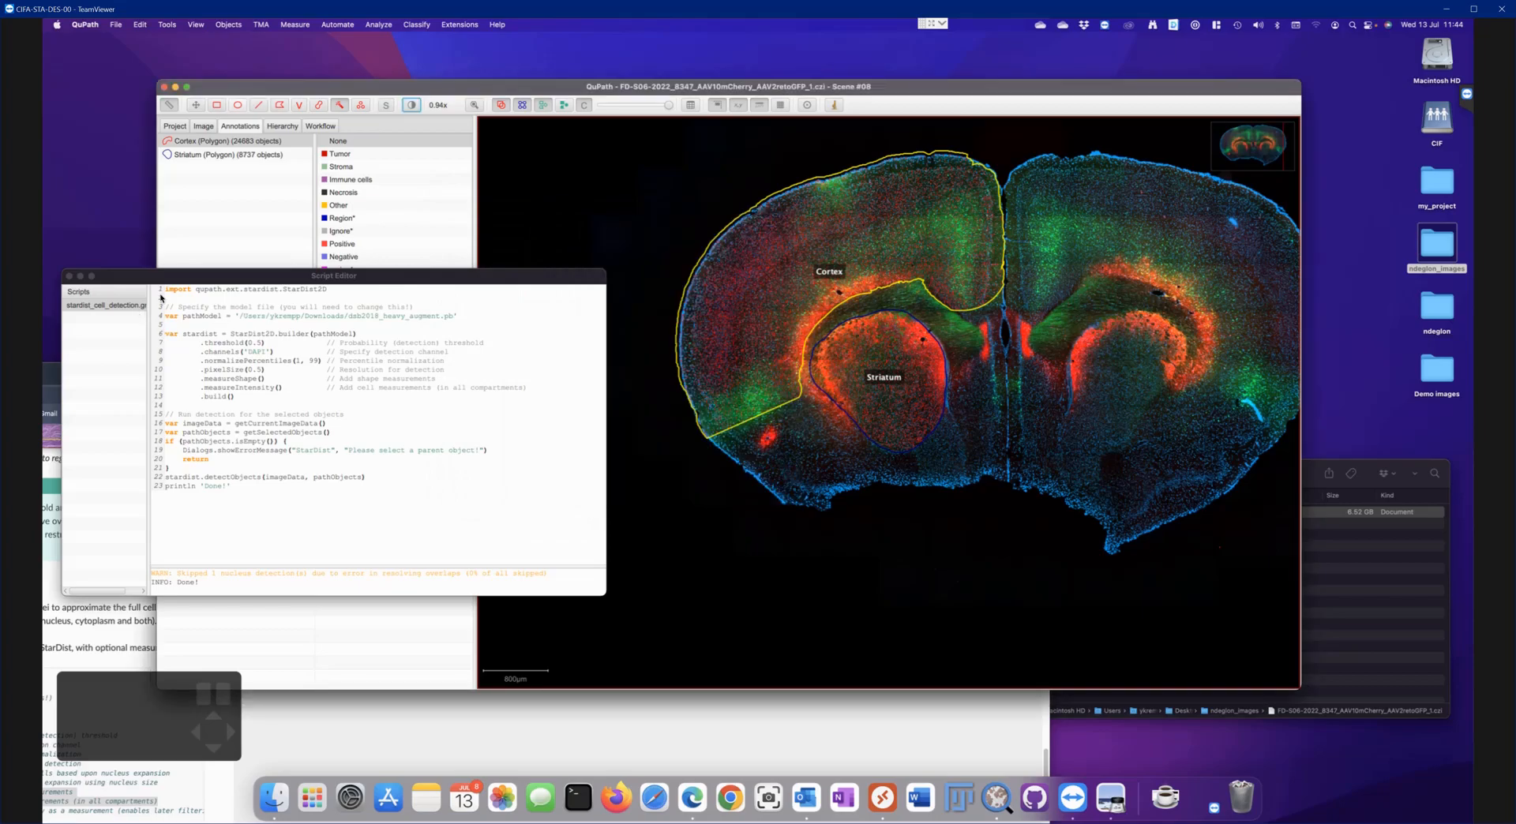
# Close the script editor and select Scene #08 in the project's image list
pyautogui.moveTo(169, 276); pyautogui.dragTo(476, 270)
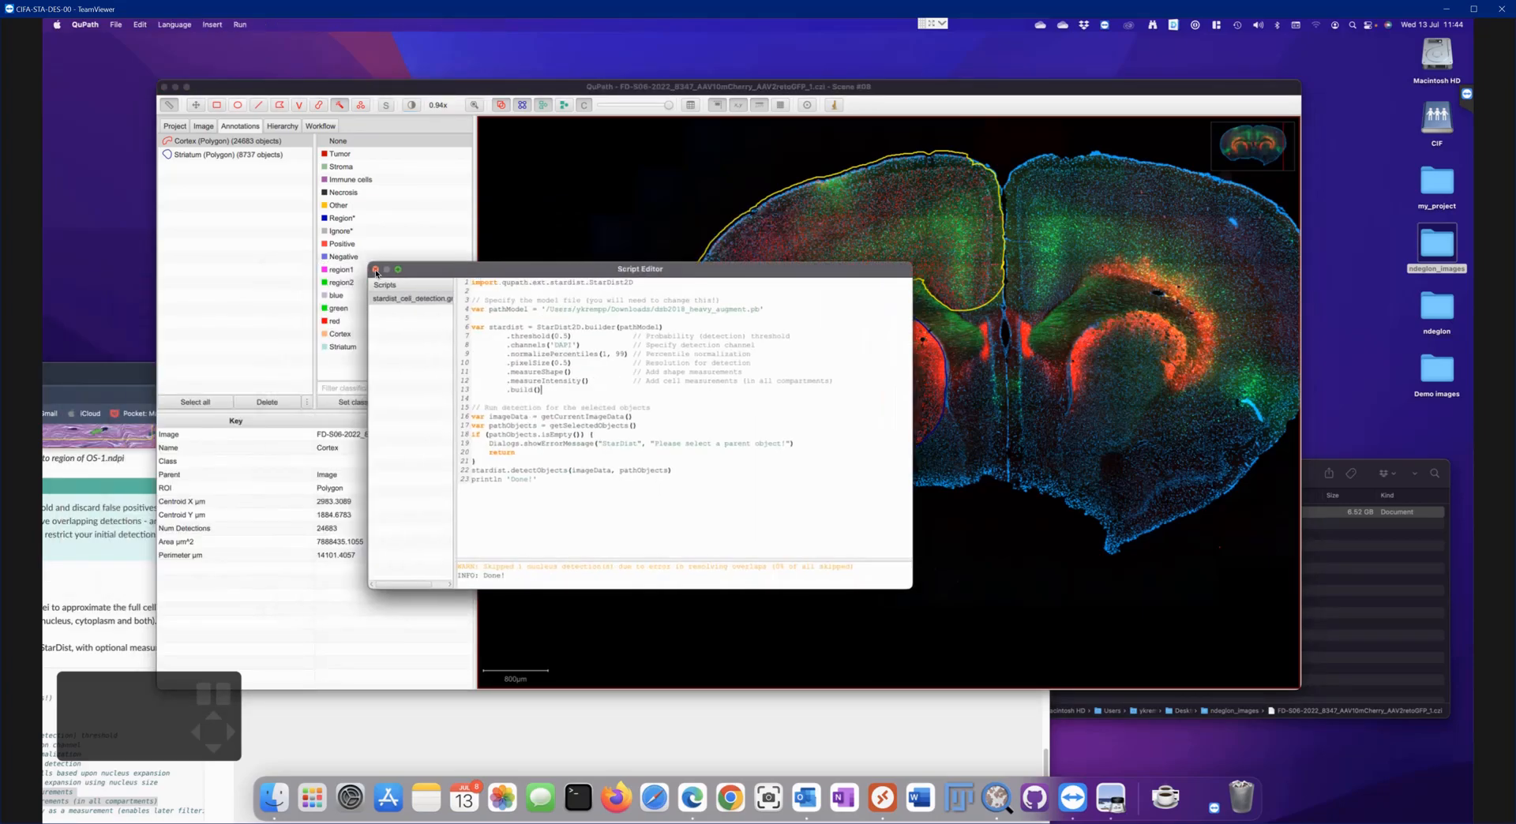
pyautogui.click(376, 270)
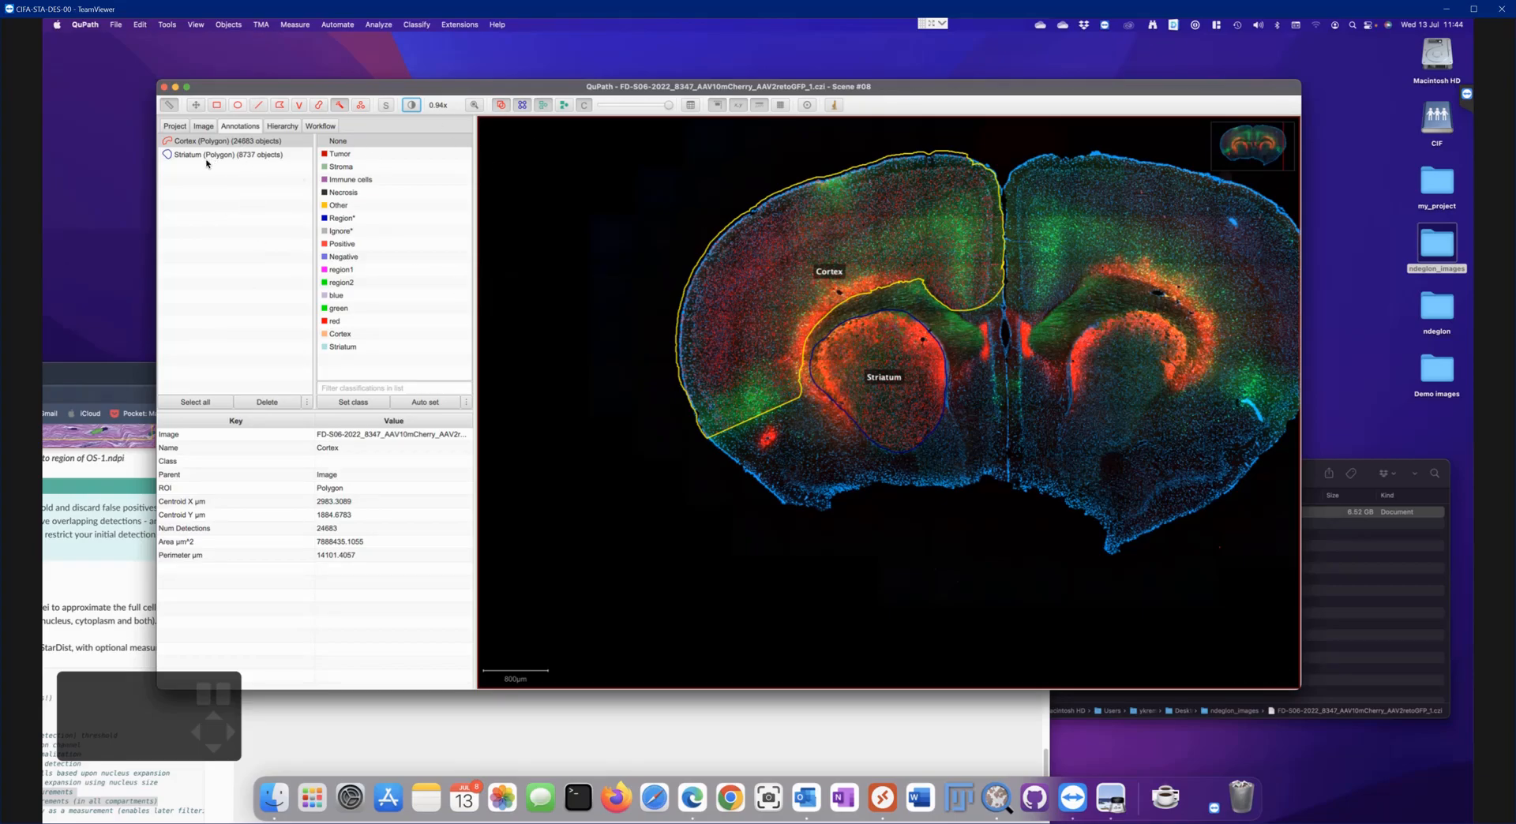
pyautogui.click(208, 129)
pyautogui.click(175, 126)
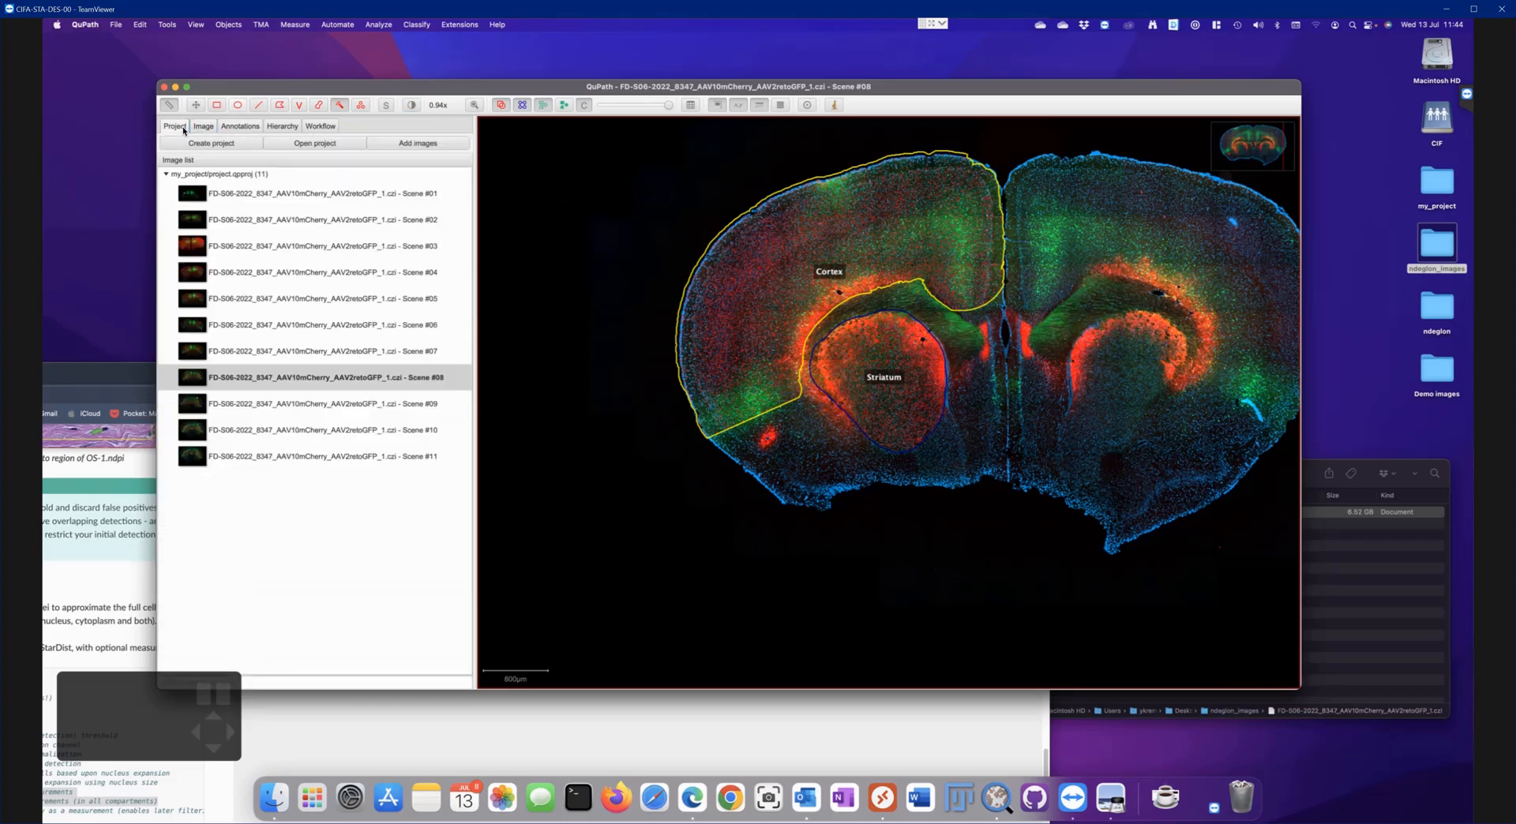
pyautogui.click(331, 377)
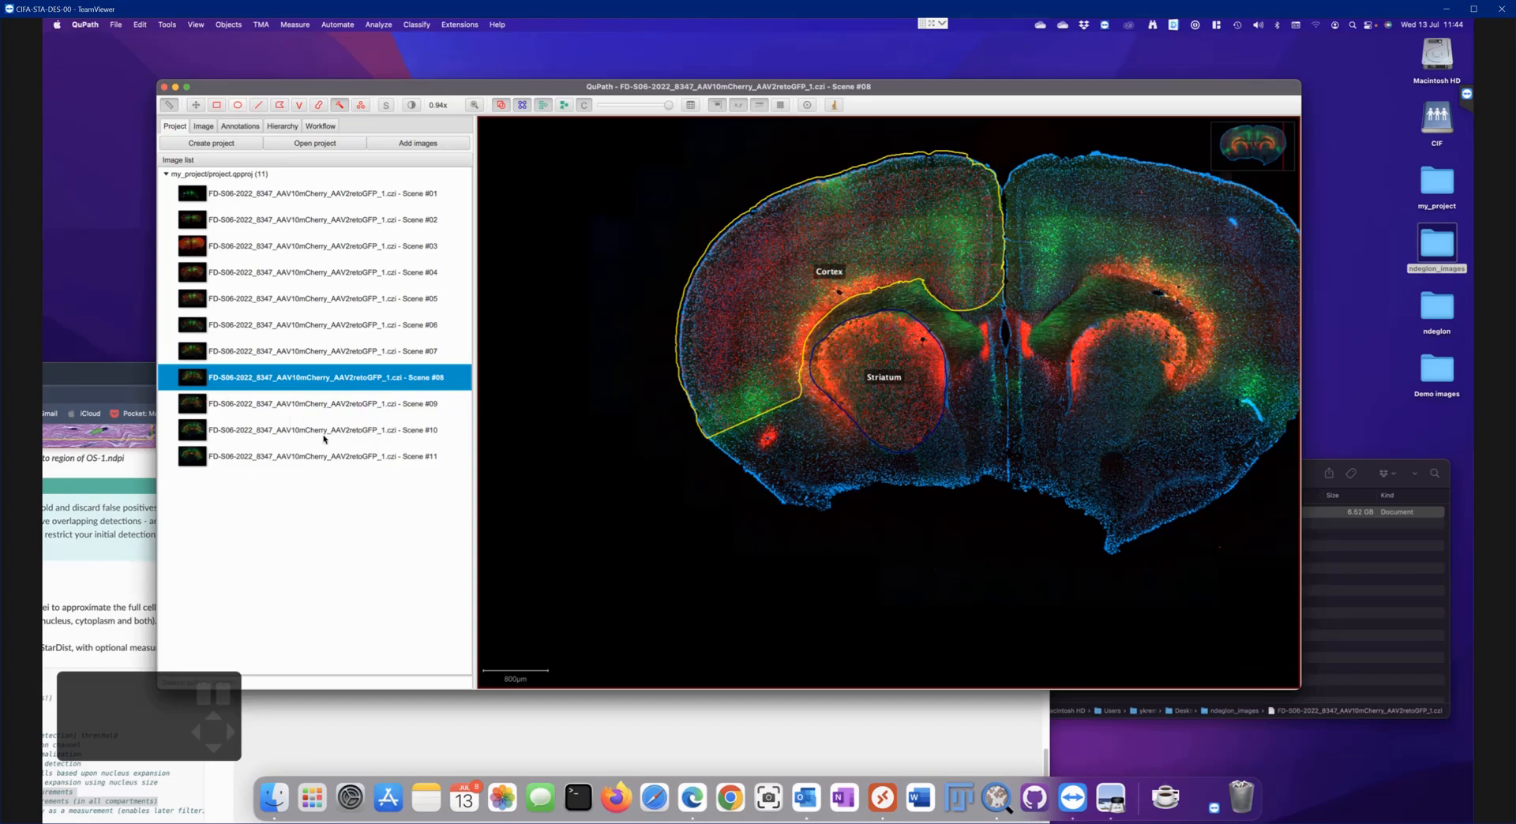
# Open the Scene #09 image from the project's image list
pyautogui.click(300, 408)
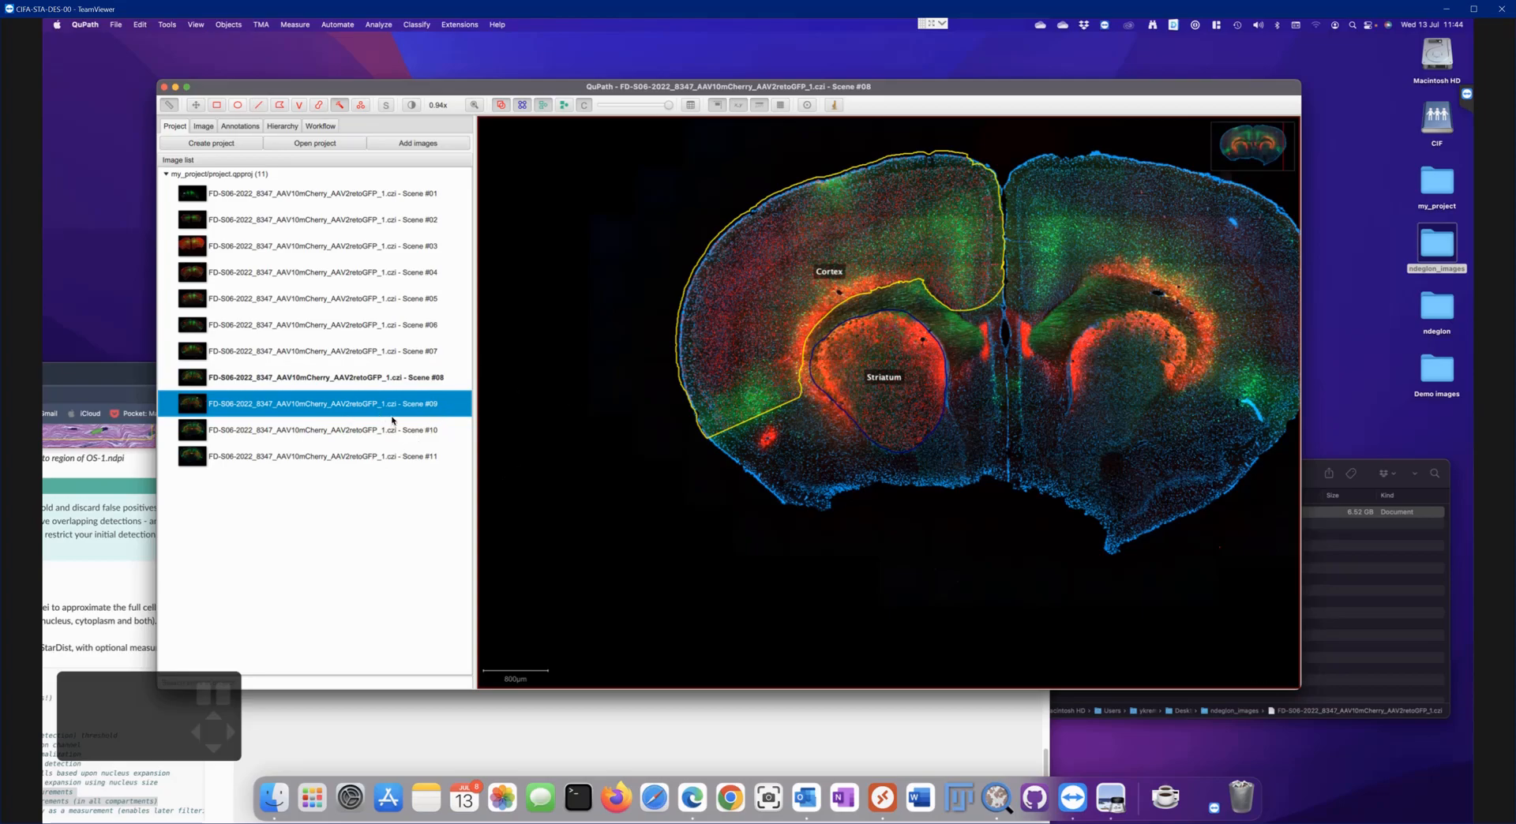
pyautogui.doubleClick(285, 411)
pyautogui.click(805, 419)
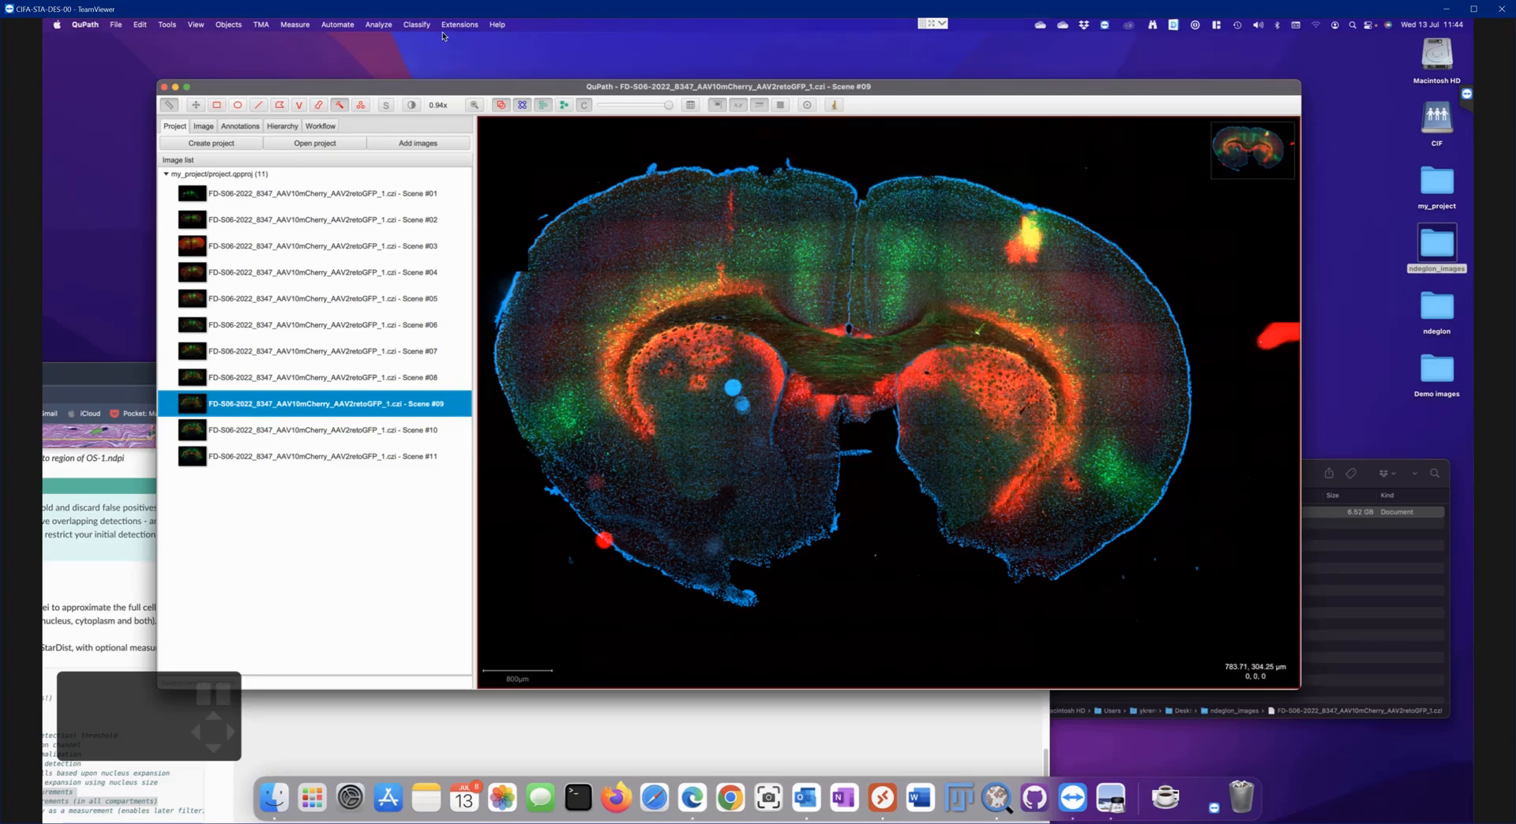
# Create duplicate channel training images of Scene #09 for AF555 and AF488, leaving DAPI out
pyautogui.click(413, 26)
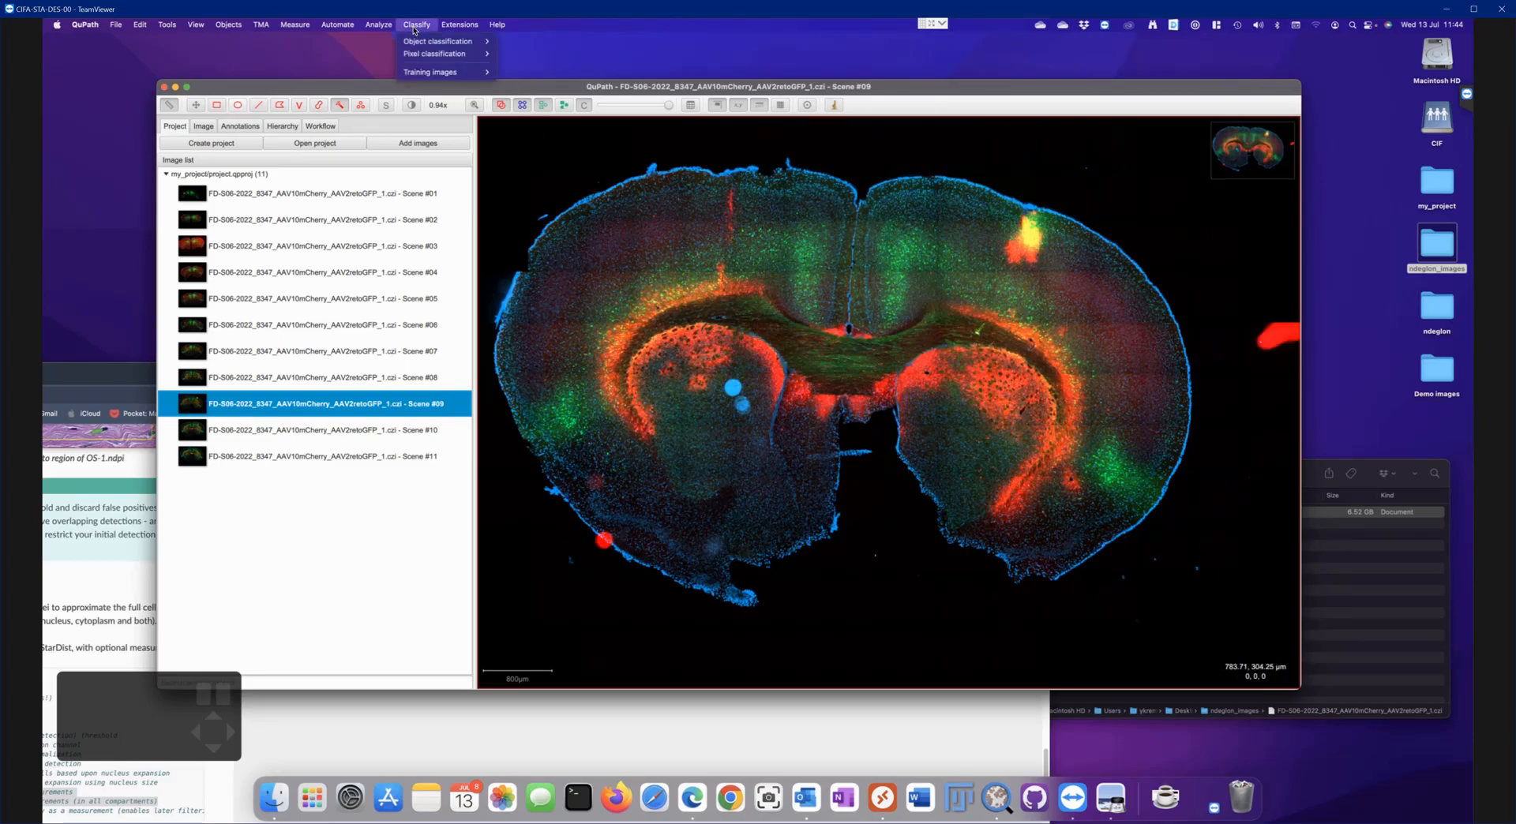
pyautogui.moveTo(421, 74)
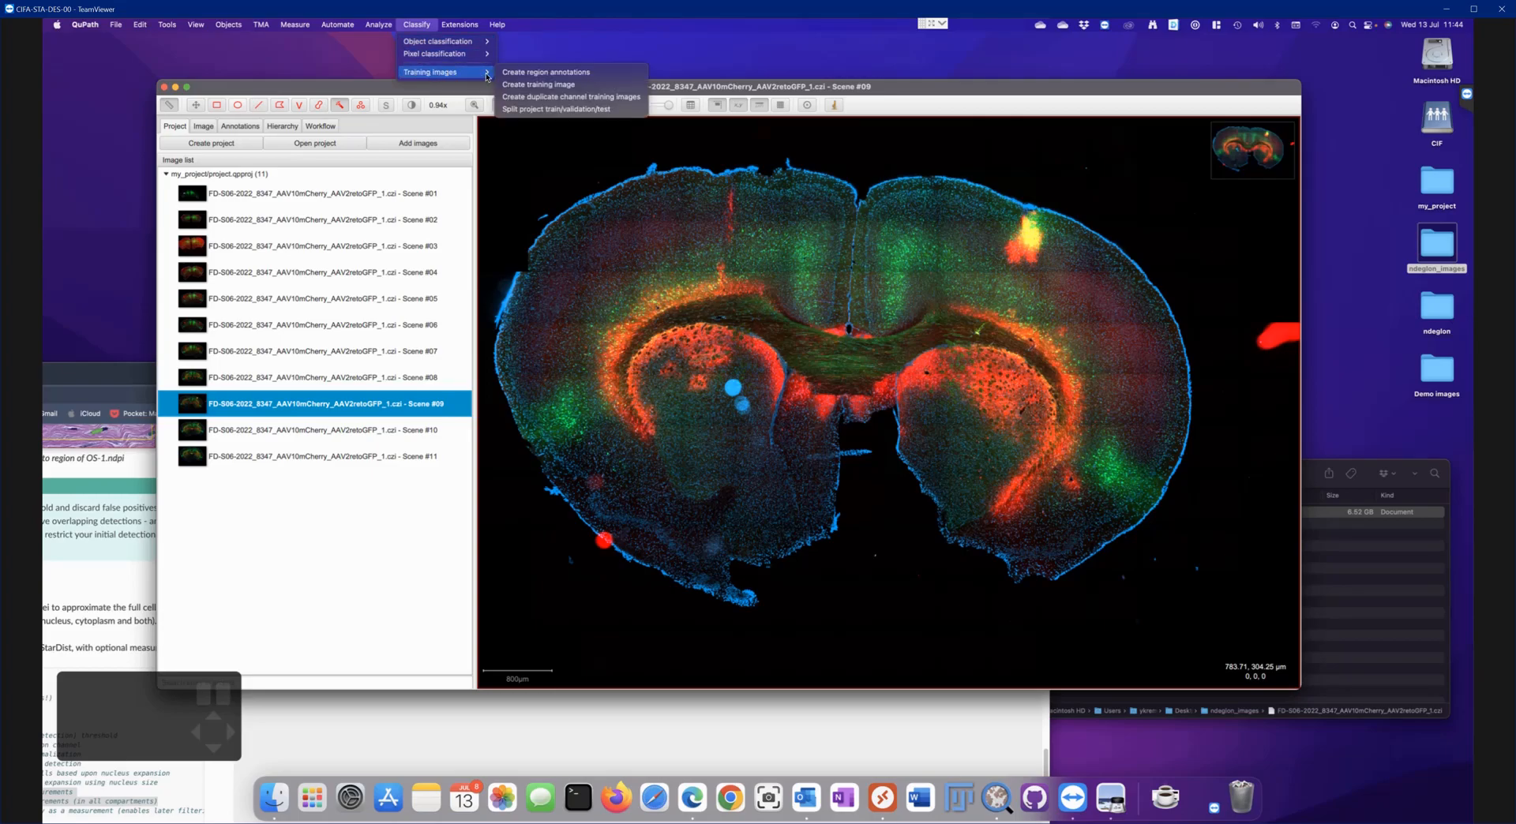
pyautogui.click(608, 97)
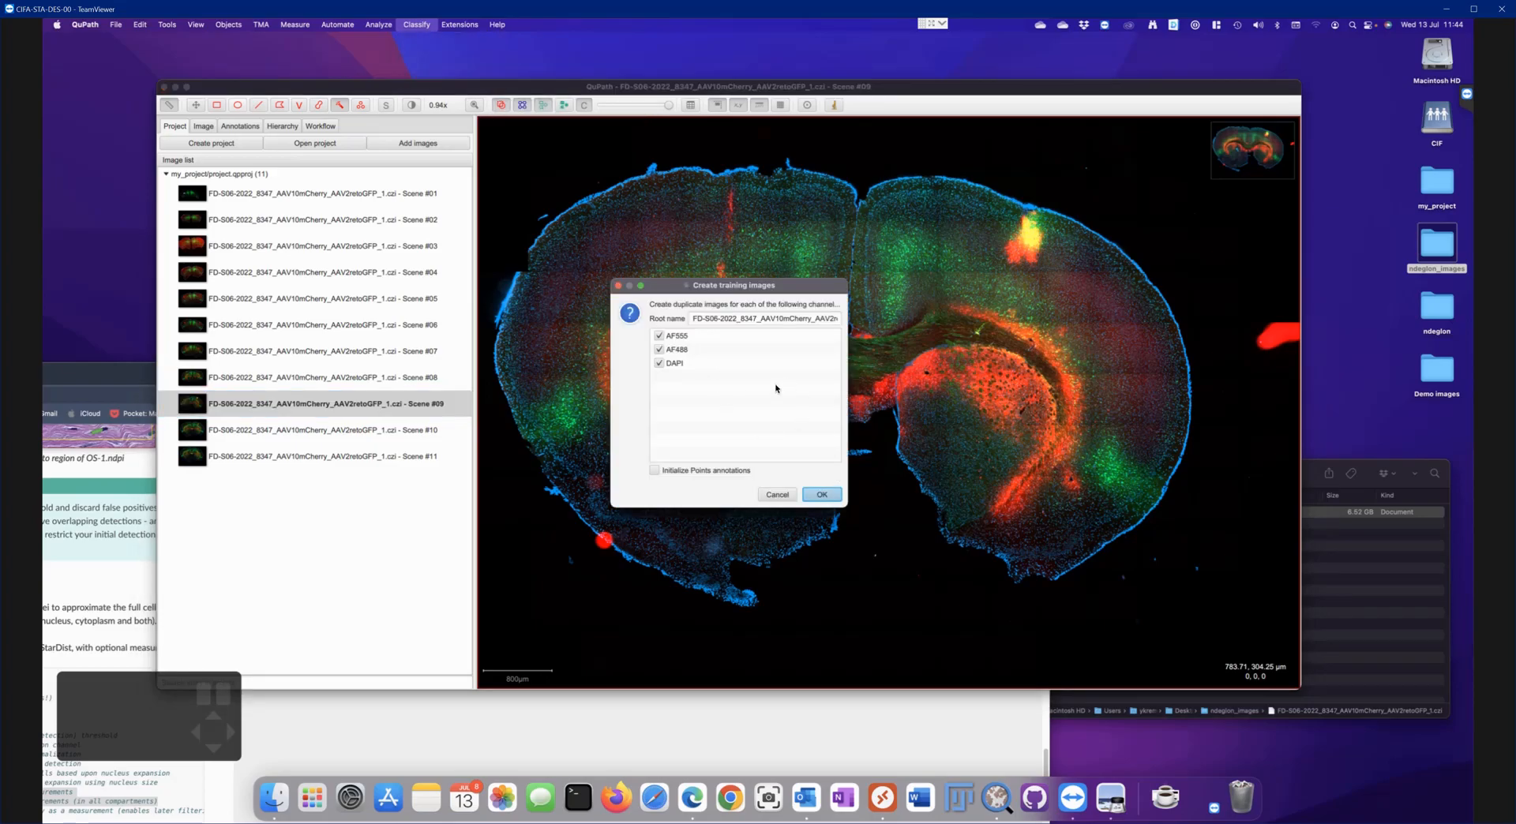
pyautogui.click(668, 364)
pyautogui.click(822, 494)
# Open the duplicate image Scene #09 - AF488 and check its channels in the brightness and contrast settings
pyautogui.click(365, 487)
pyautogui.click(360, 510)
pyautogui.click(356, 489)
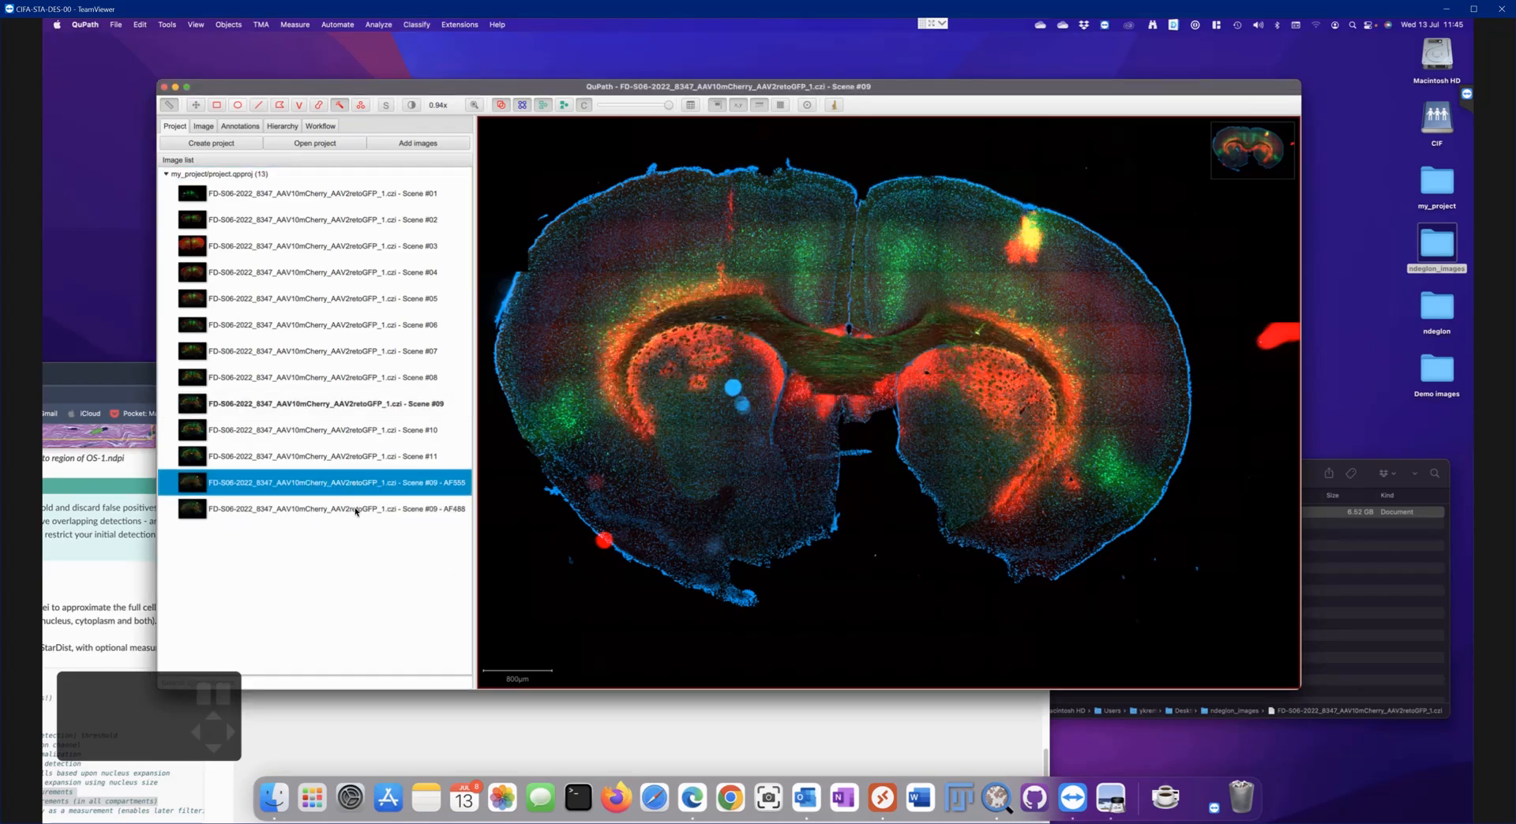
pyautogui.click(357, 512)
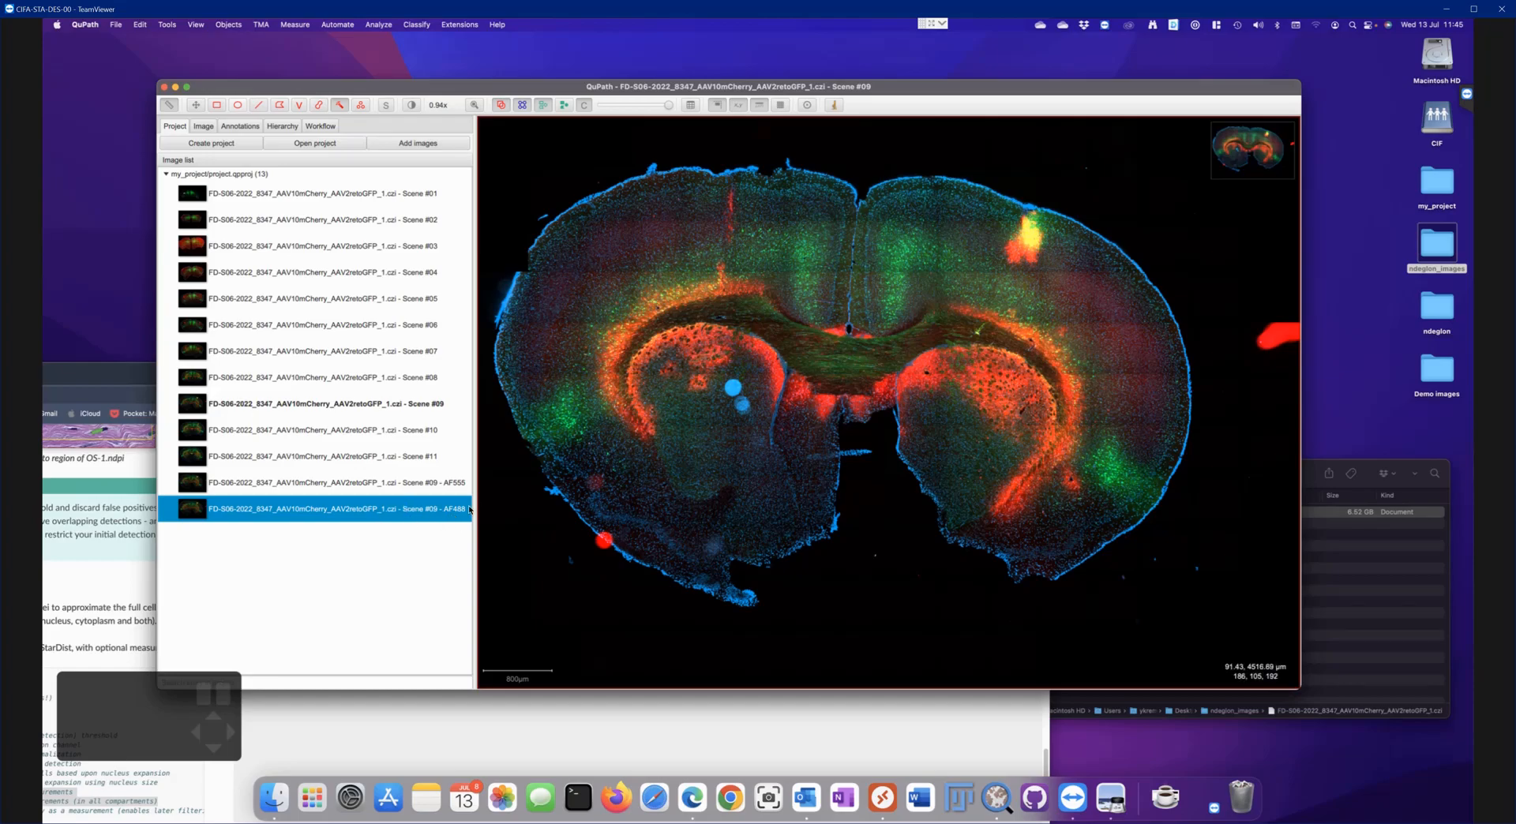
pyautogui.doubleClick(442, 515)
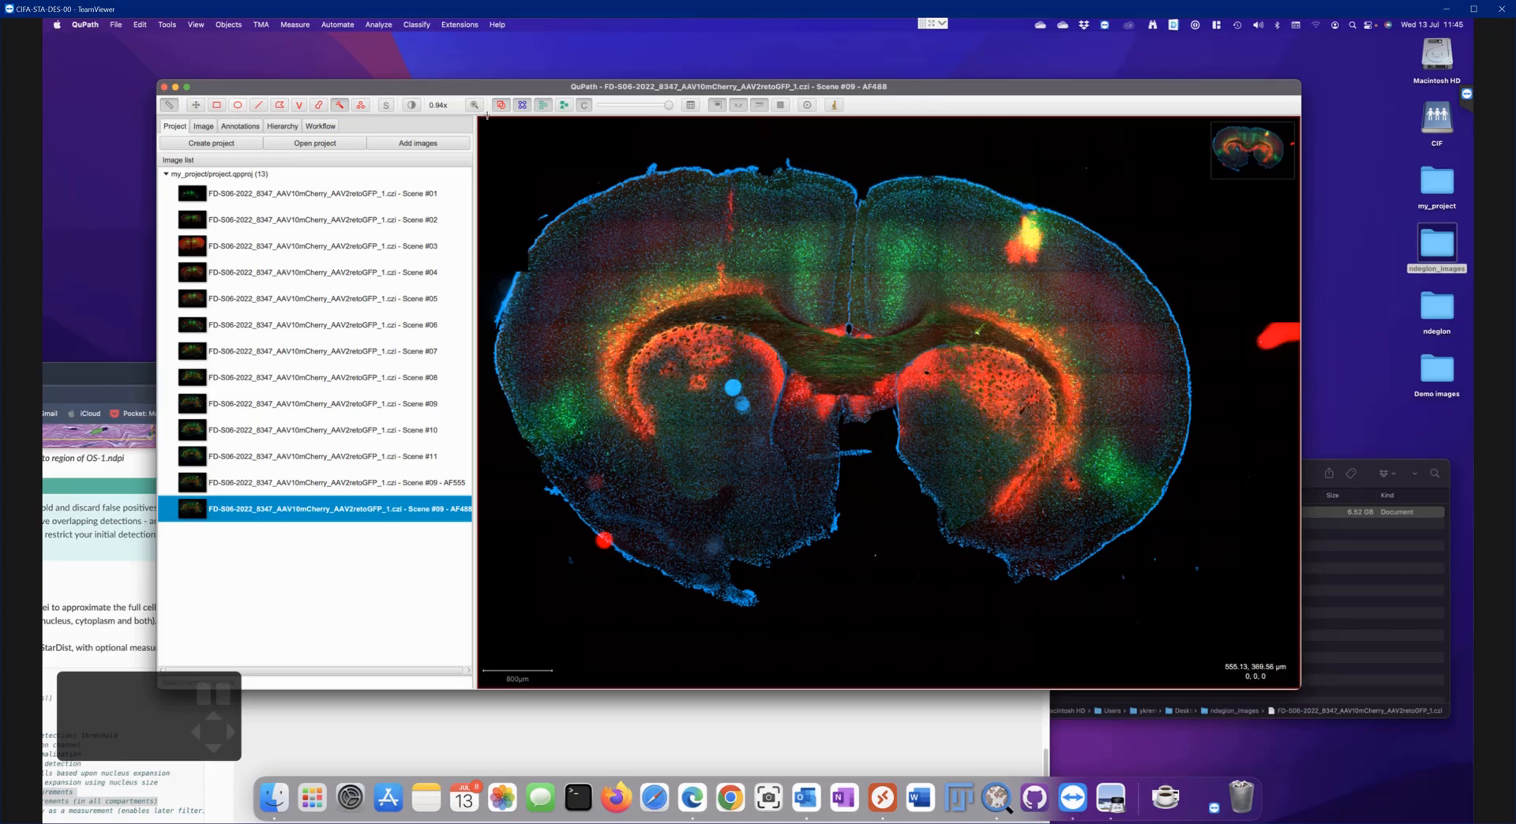
pyautogui.click(412, 106)
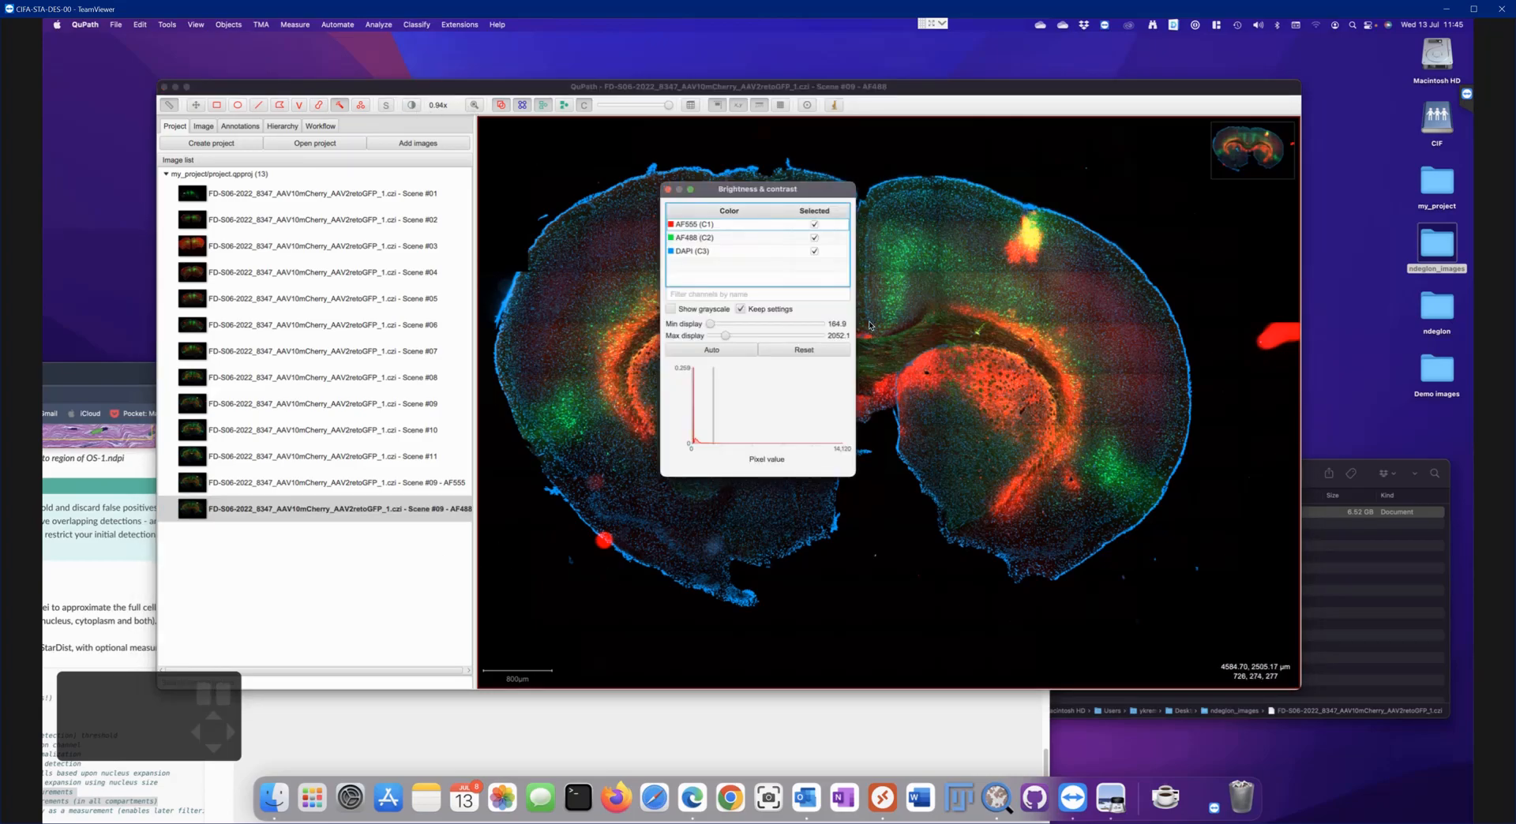
pyautogui.click(668, 189)
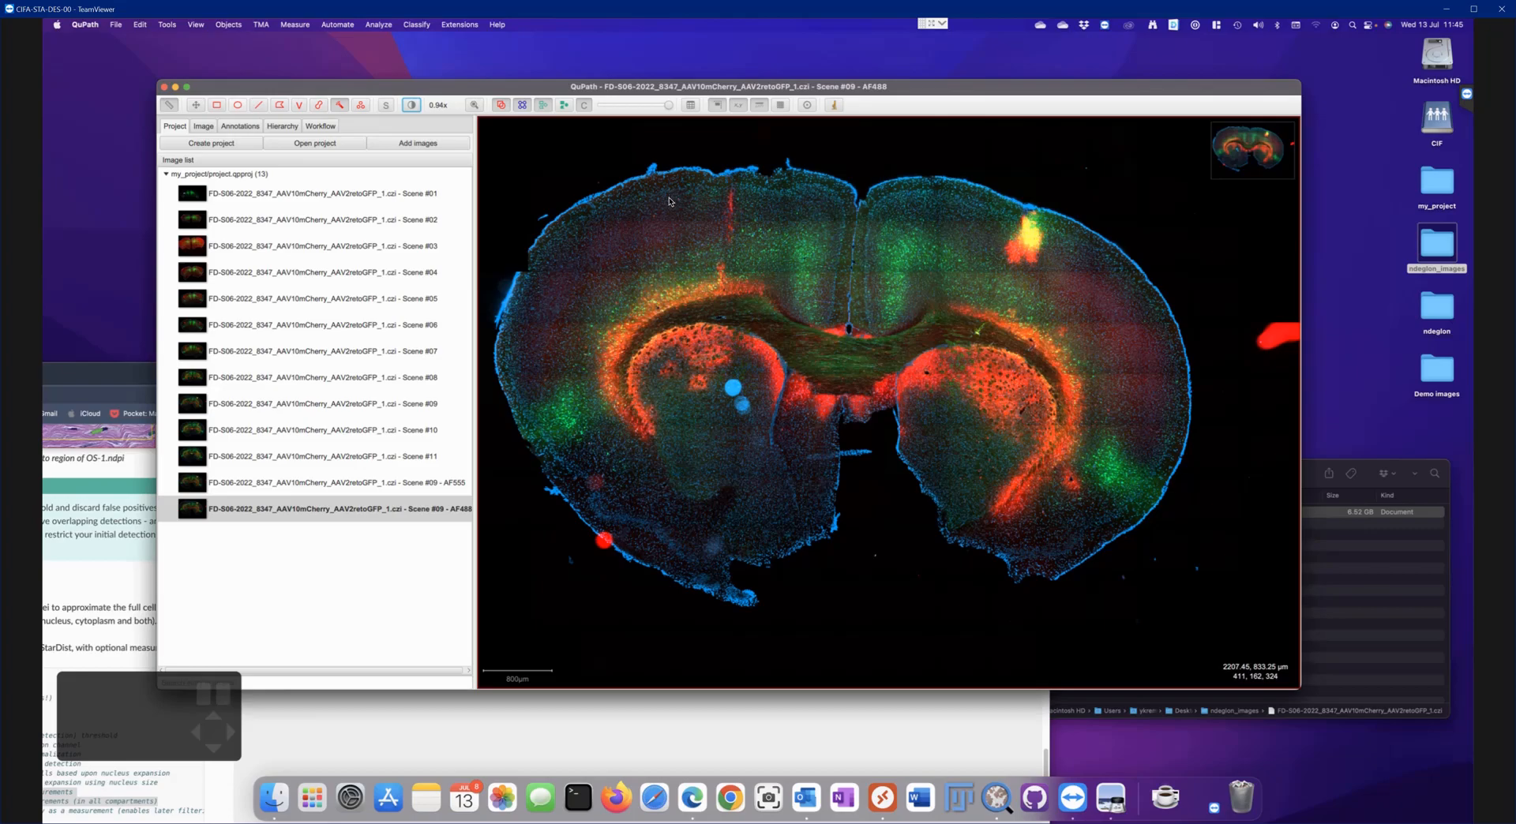
# Draw a rectangle annotation of about 337,700 µm² over the cortex of the left hemisphere
pyautogui.click(217, 105)
pyautogui.moveTo(640, 248); pyautogui.dragTo(680, 306)
pyautogui.scroll(-5, 664, 281)
pyautogui.scroll(10, 665, 285)
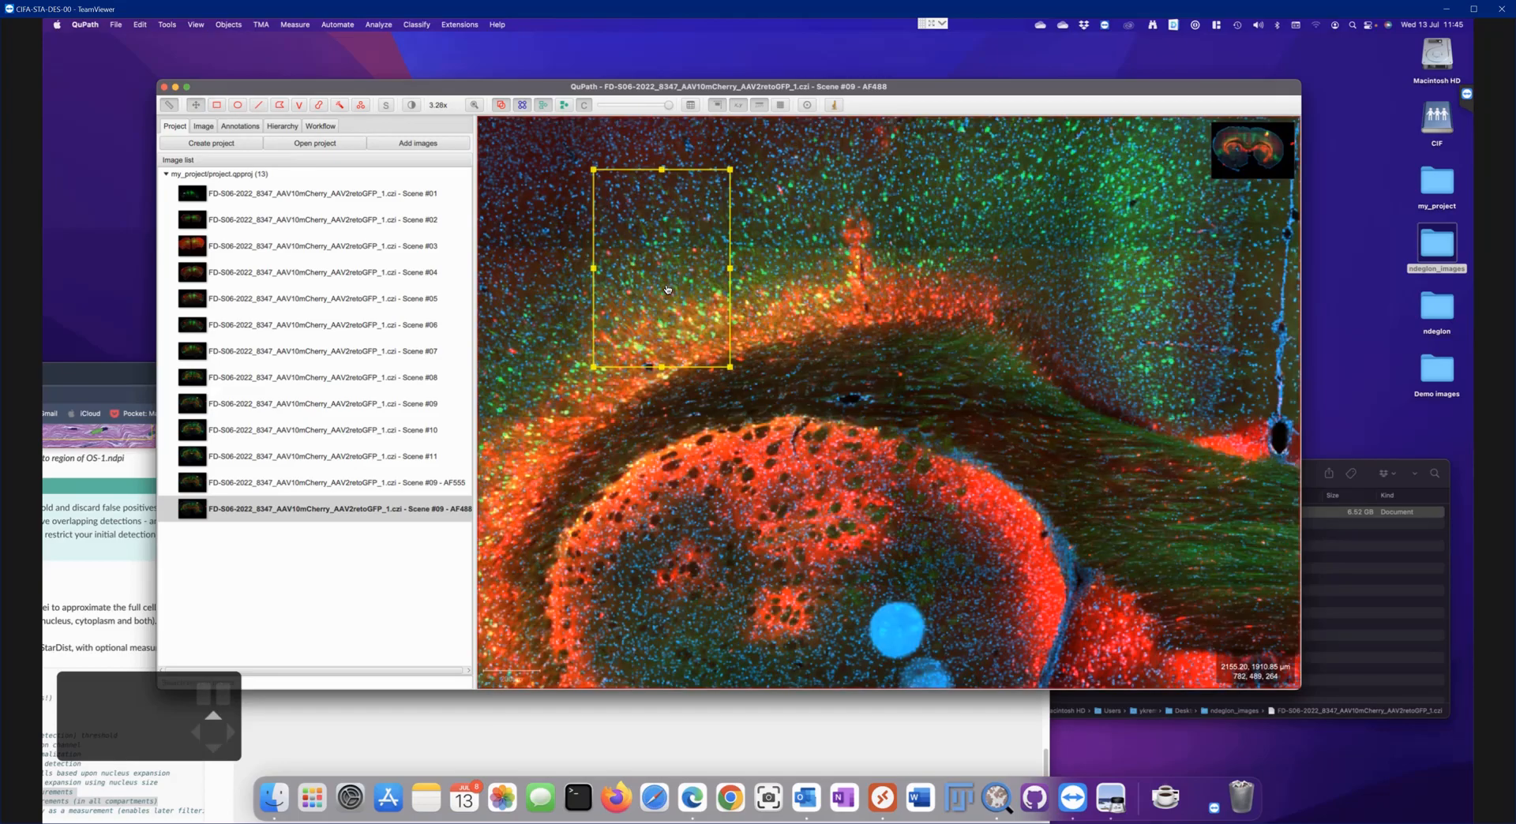
pyautogui.scroll(8, 668, 290)
pyautogui.scroll(-8, 667, 290)
# Run the project script stardist cell detection on the rectangle annotation and close the script editor
pyautogui.click(334, 25)
pyautogui.moveTo(355, 128)
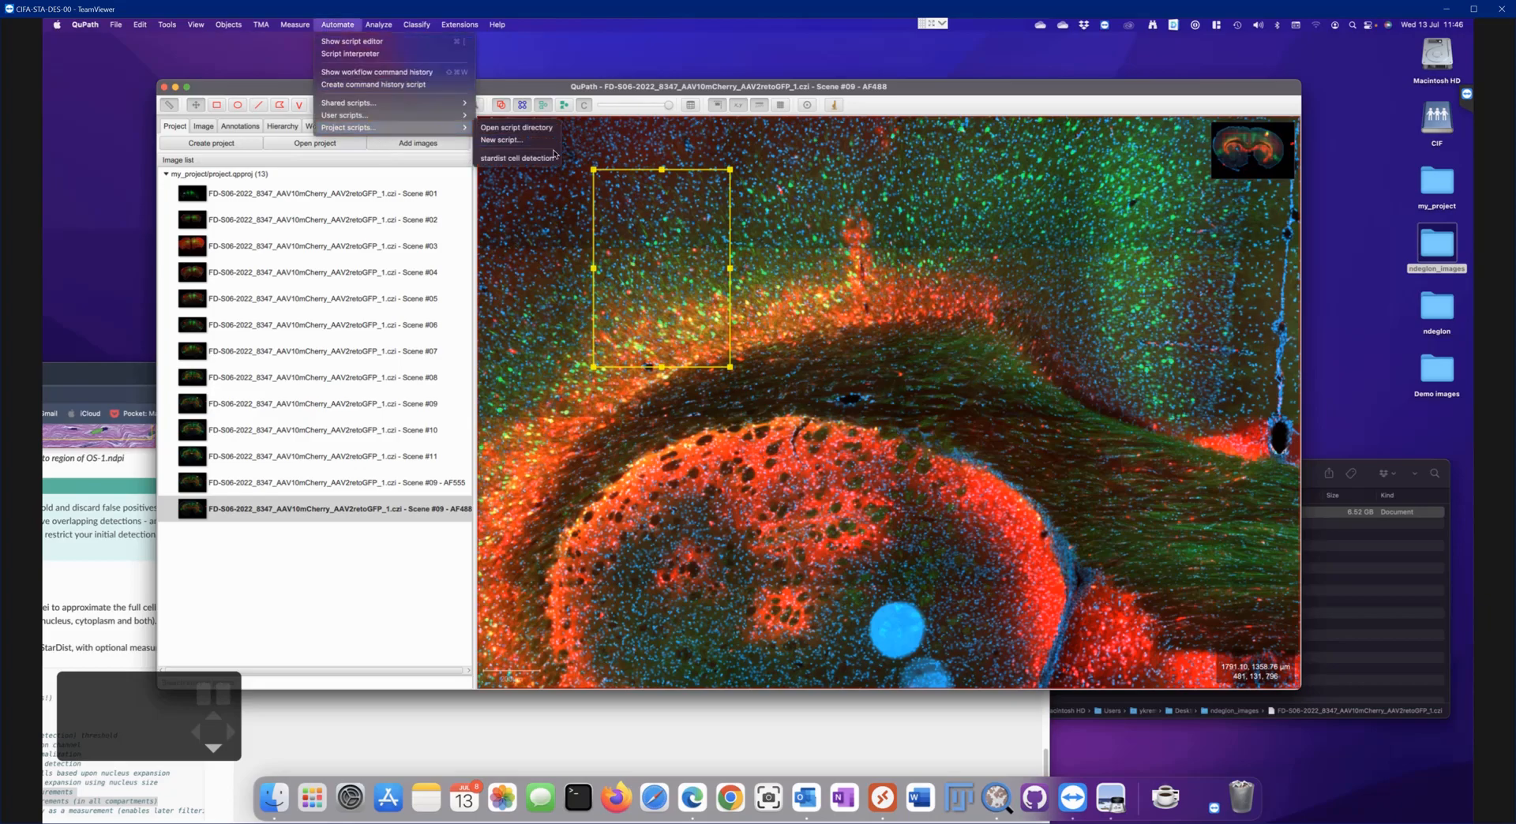
pyautogui.click(517, 158)
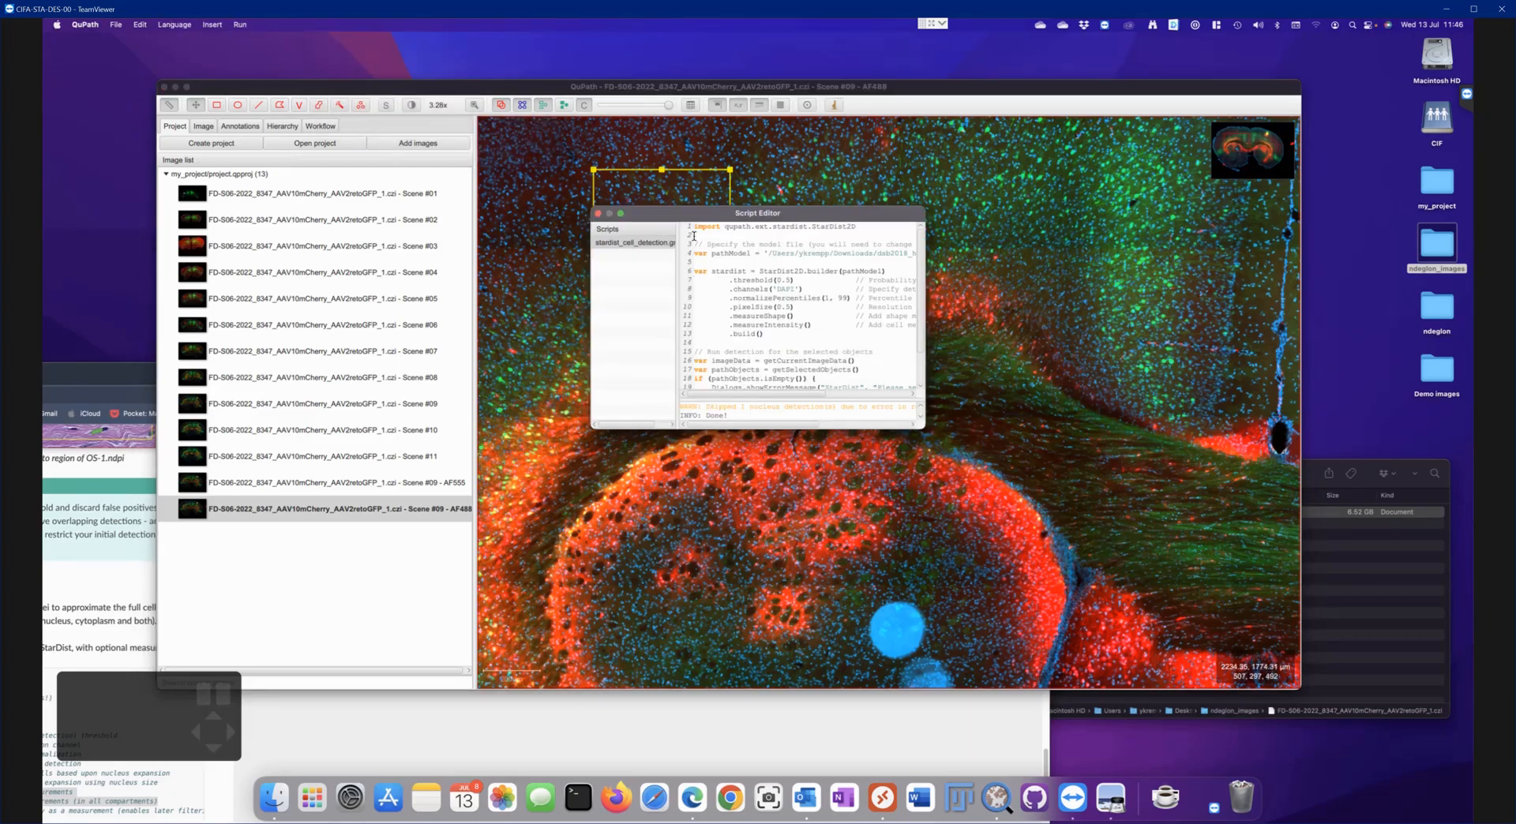
pyautogui.moveTo(674, 211); pyautogui.dragTo(577, 253)
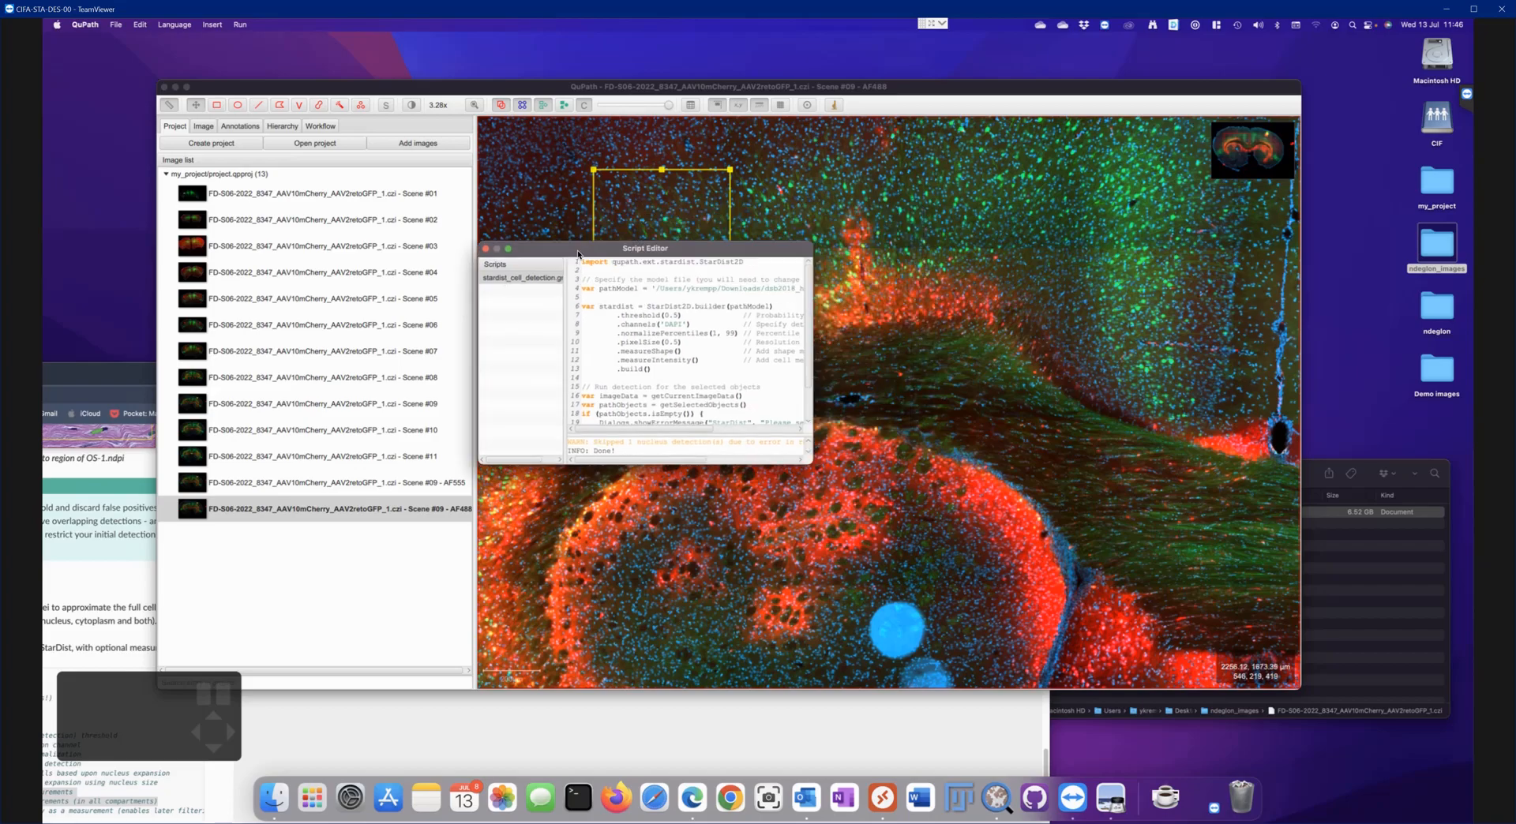
pyautogui.press('super+r')
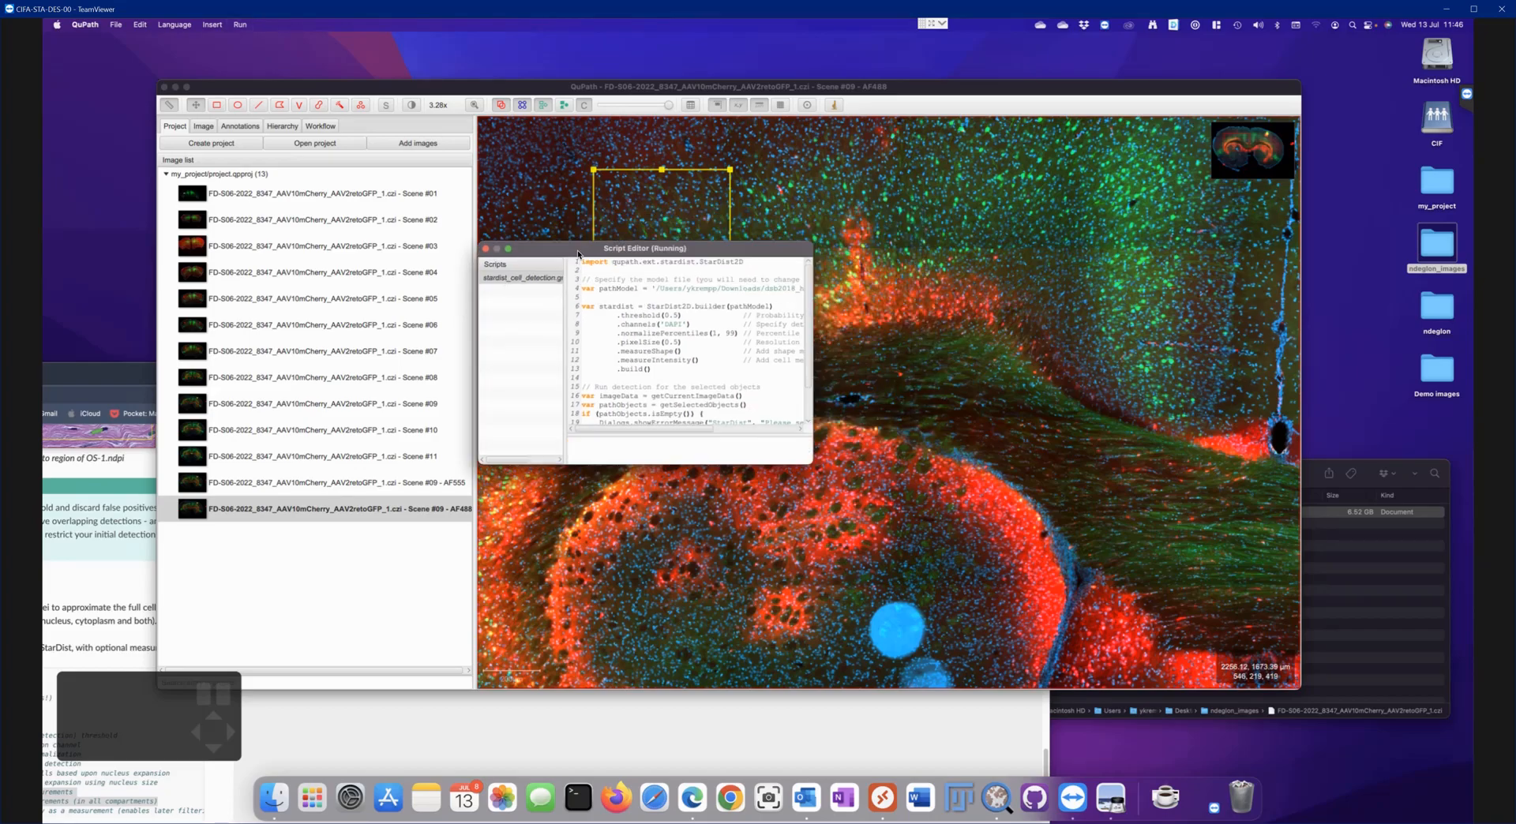
pyautogui.moveTo(592, 250); pyautogui.dragTo(687, 432)
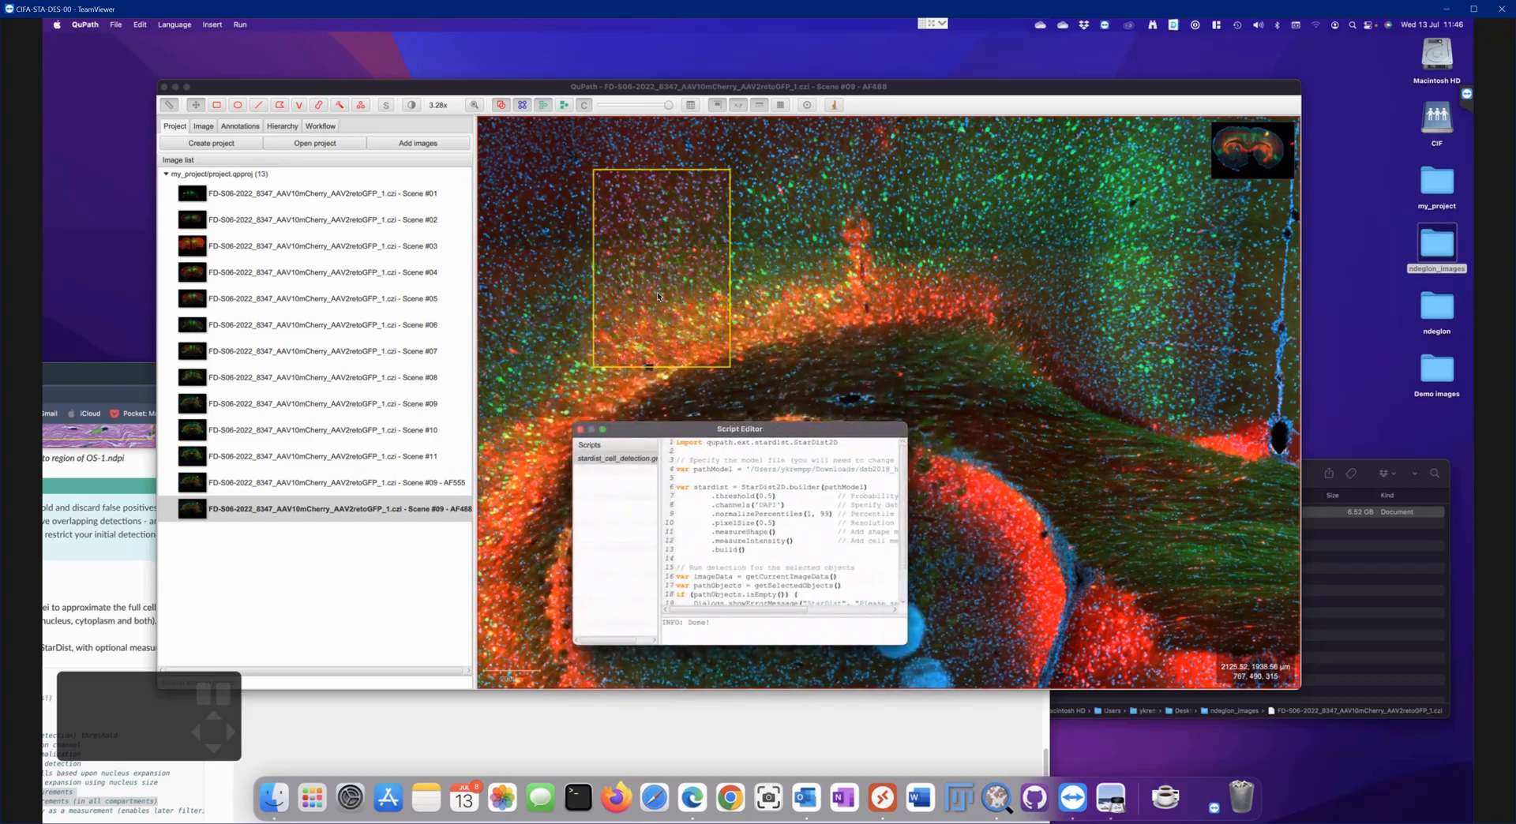
pyautogui.click(579, 430)
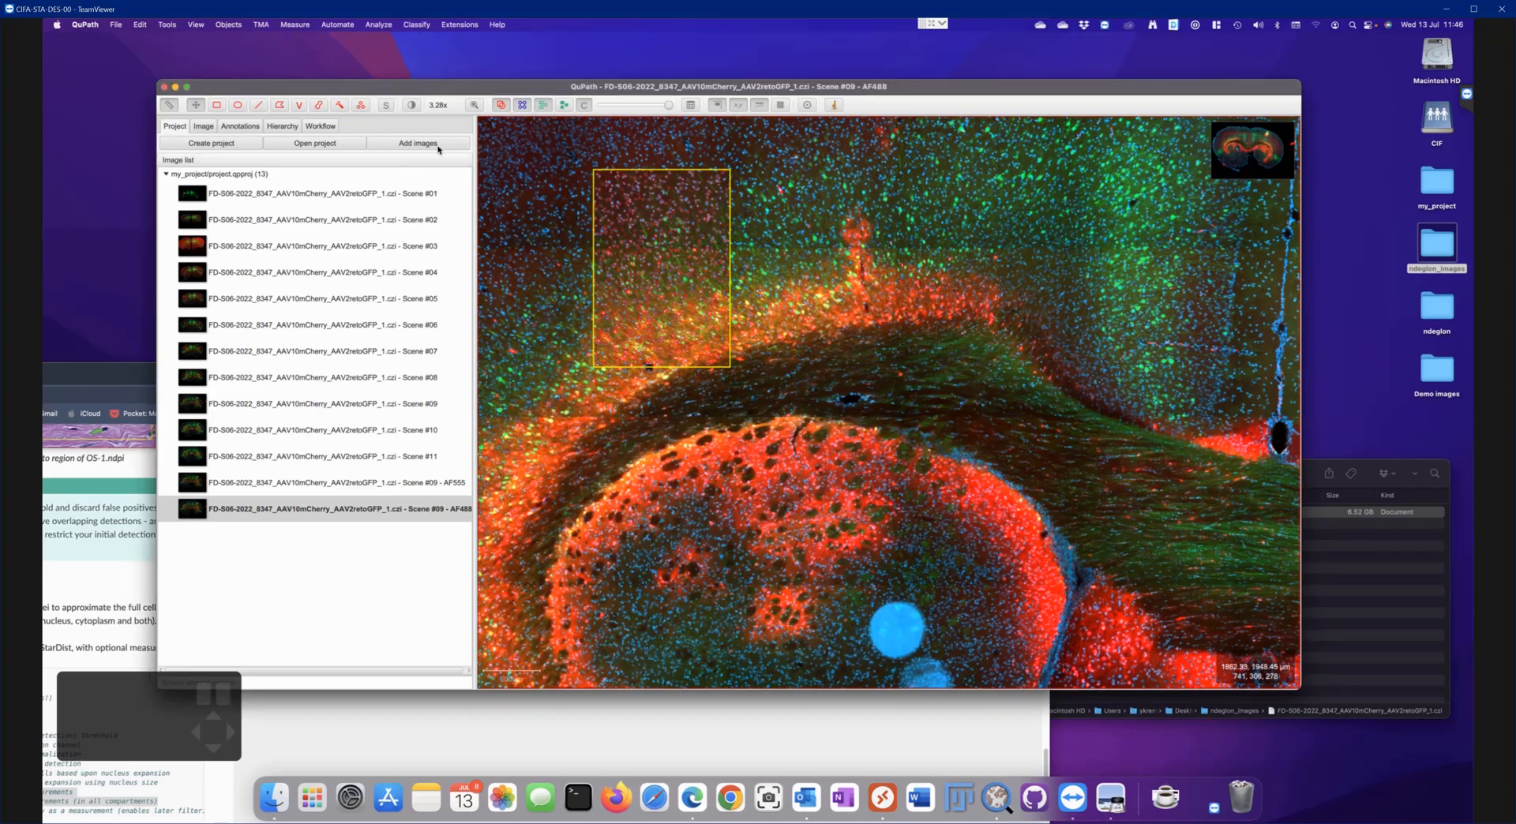
# Hide the DAPI and AF555 channels so that only AF488 is displayed
pyautogui.click(413, 107)
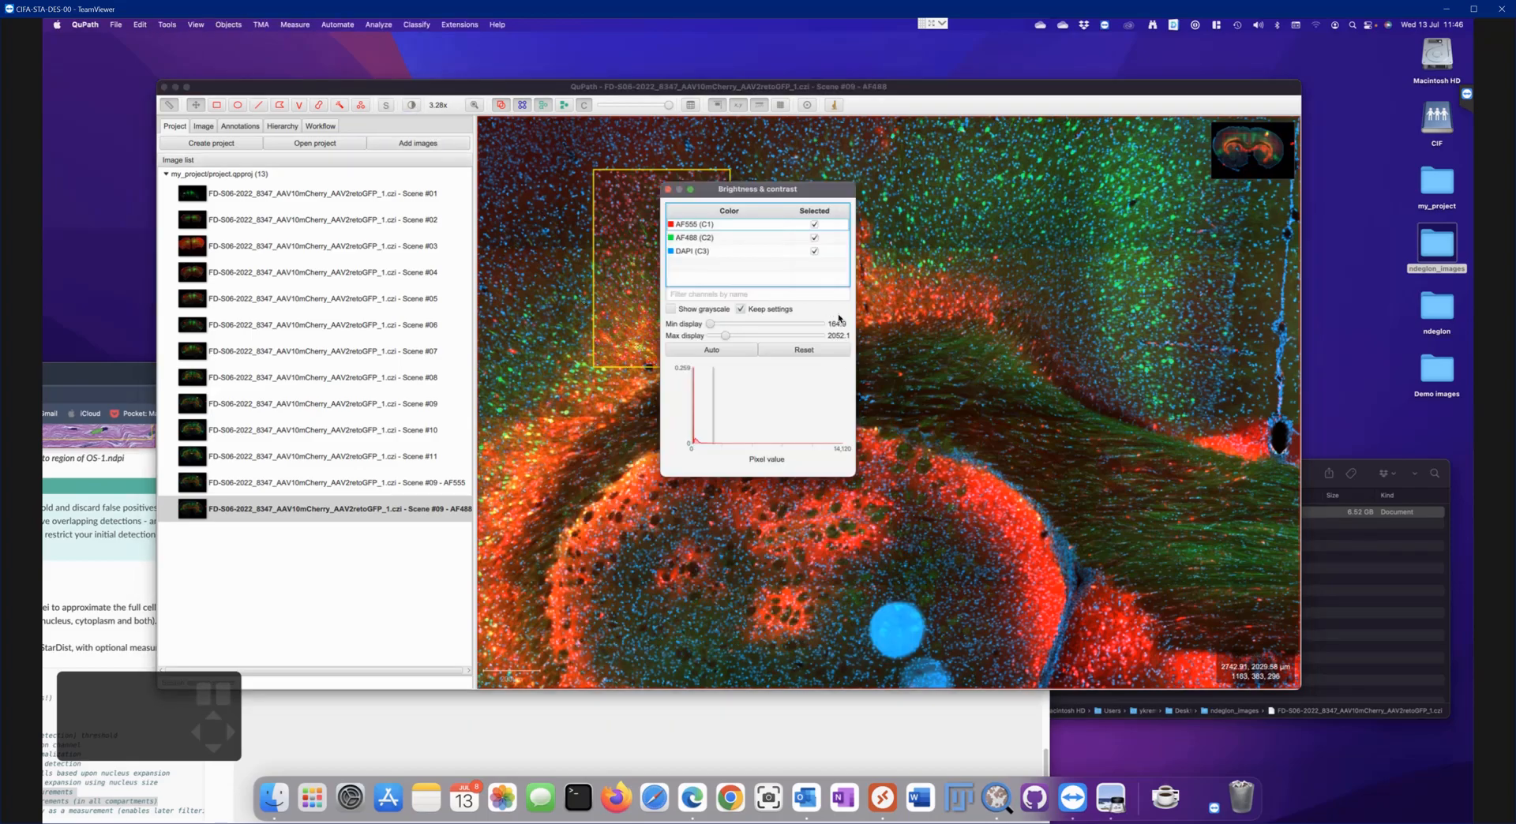
pyautogui.click(814, 251)
pyautogui.click(814, 224)
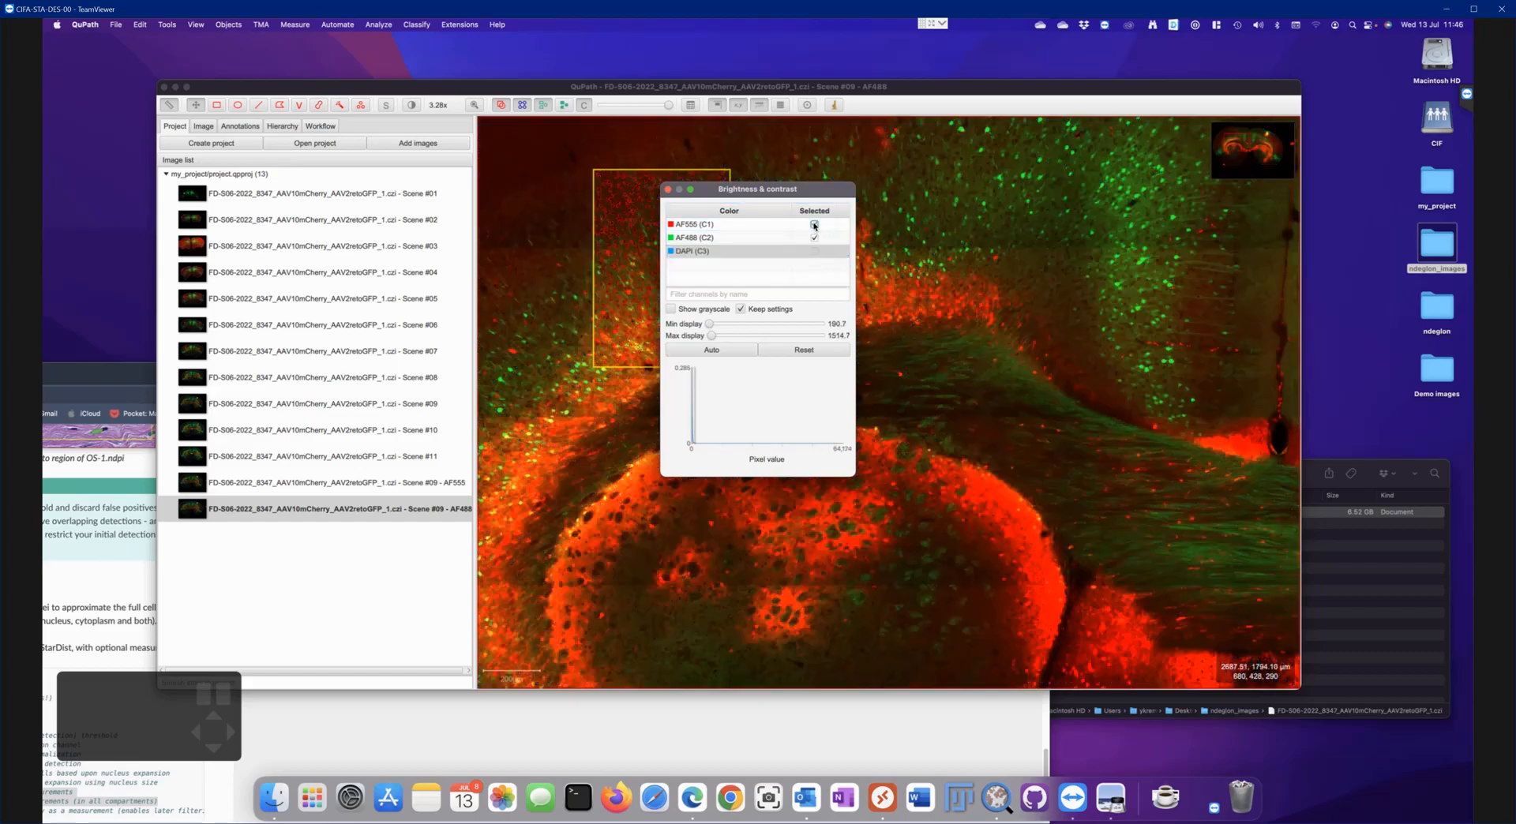
pyautogui.click(667, 190)
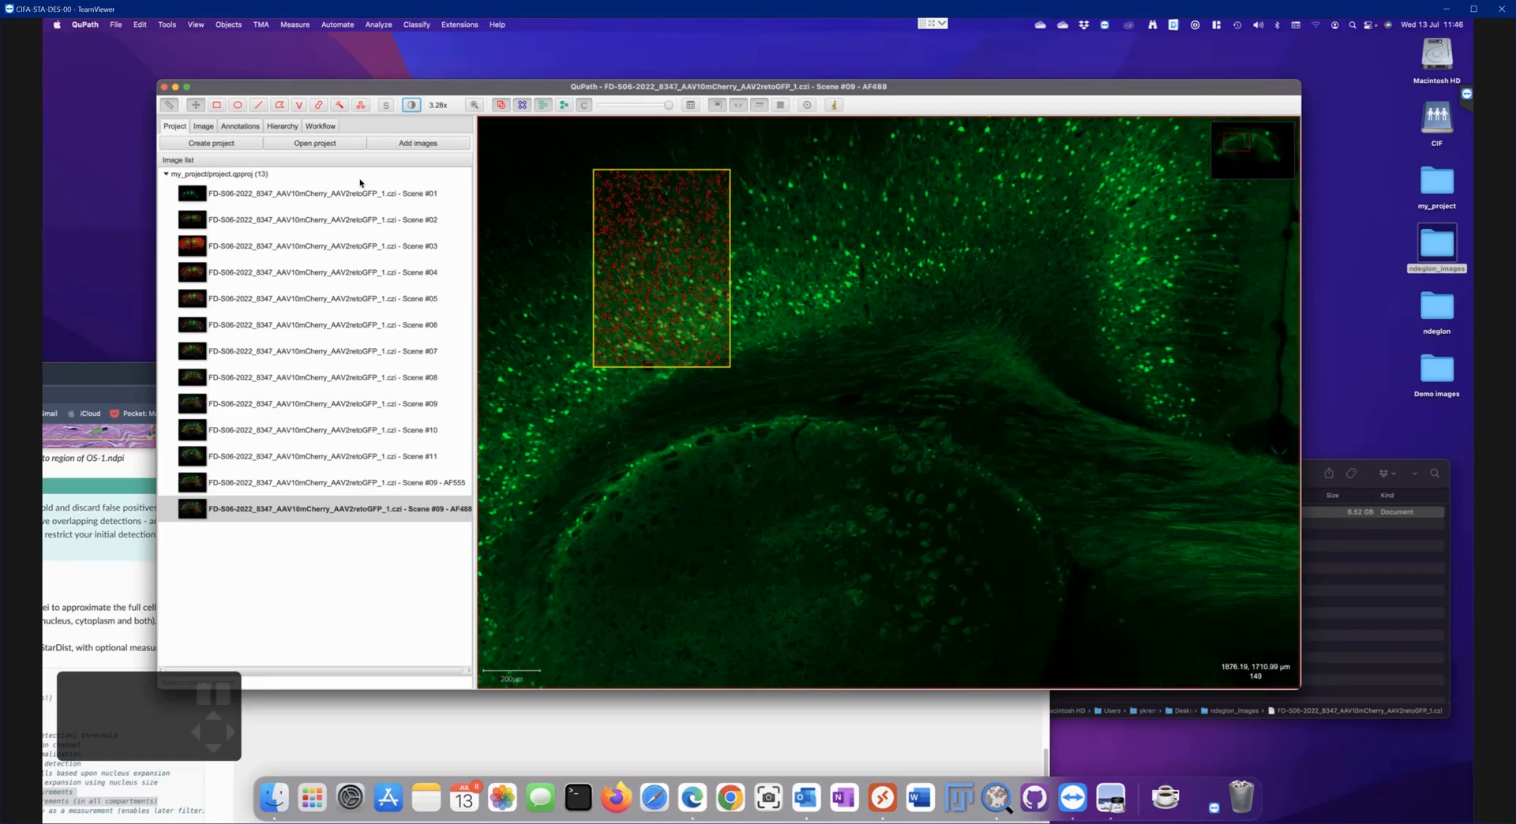
# Populate the annotation class list from the image channels, keeping the existing classes
pyautogui.click(240, 126)
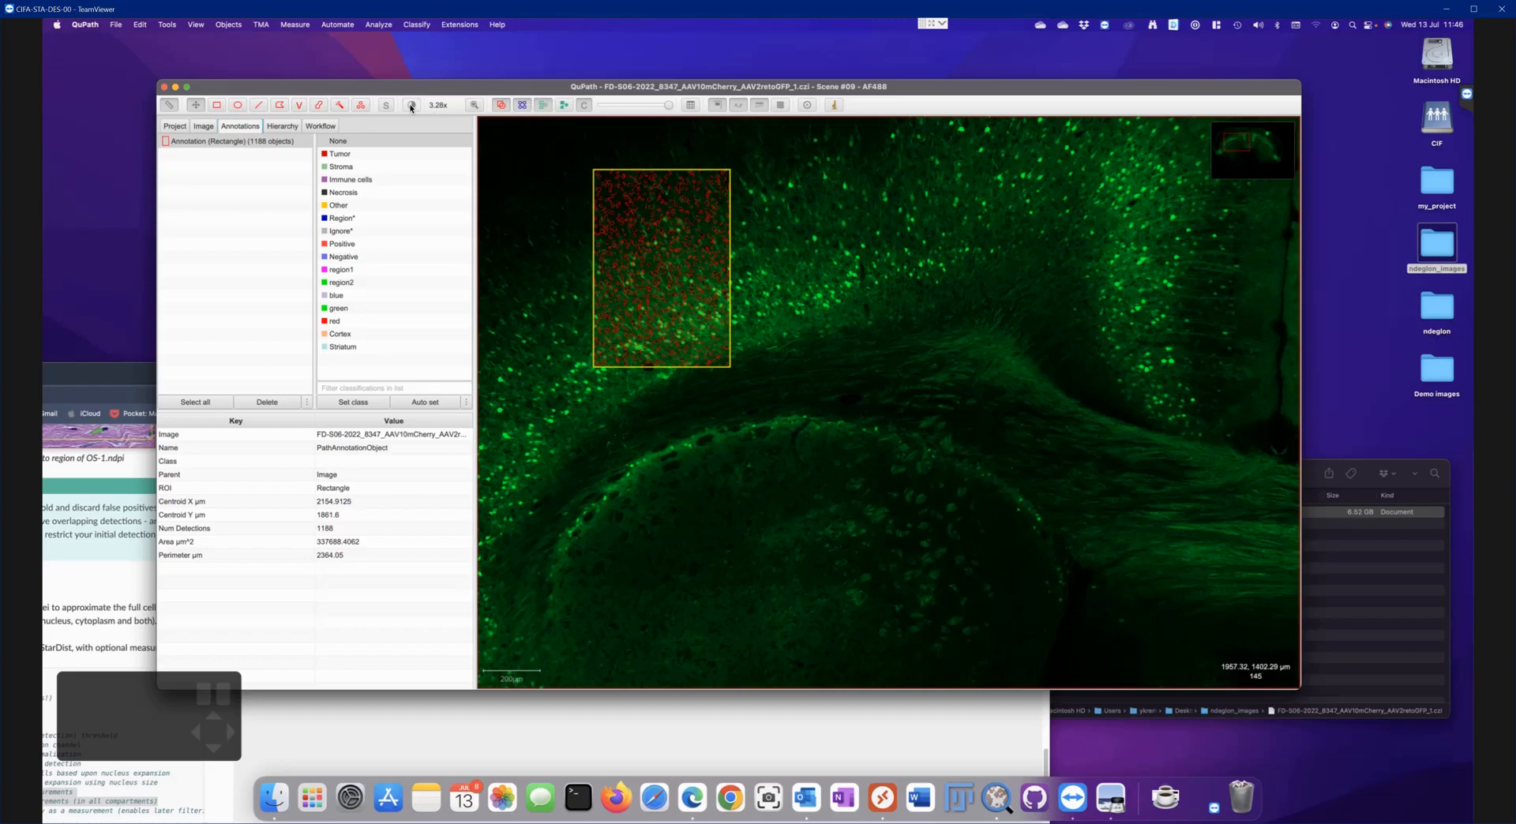
pyautogui.click(465, 403)
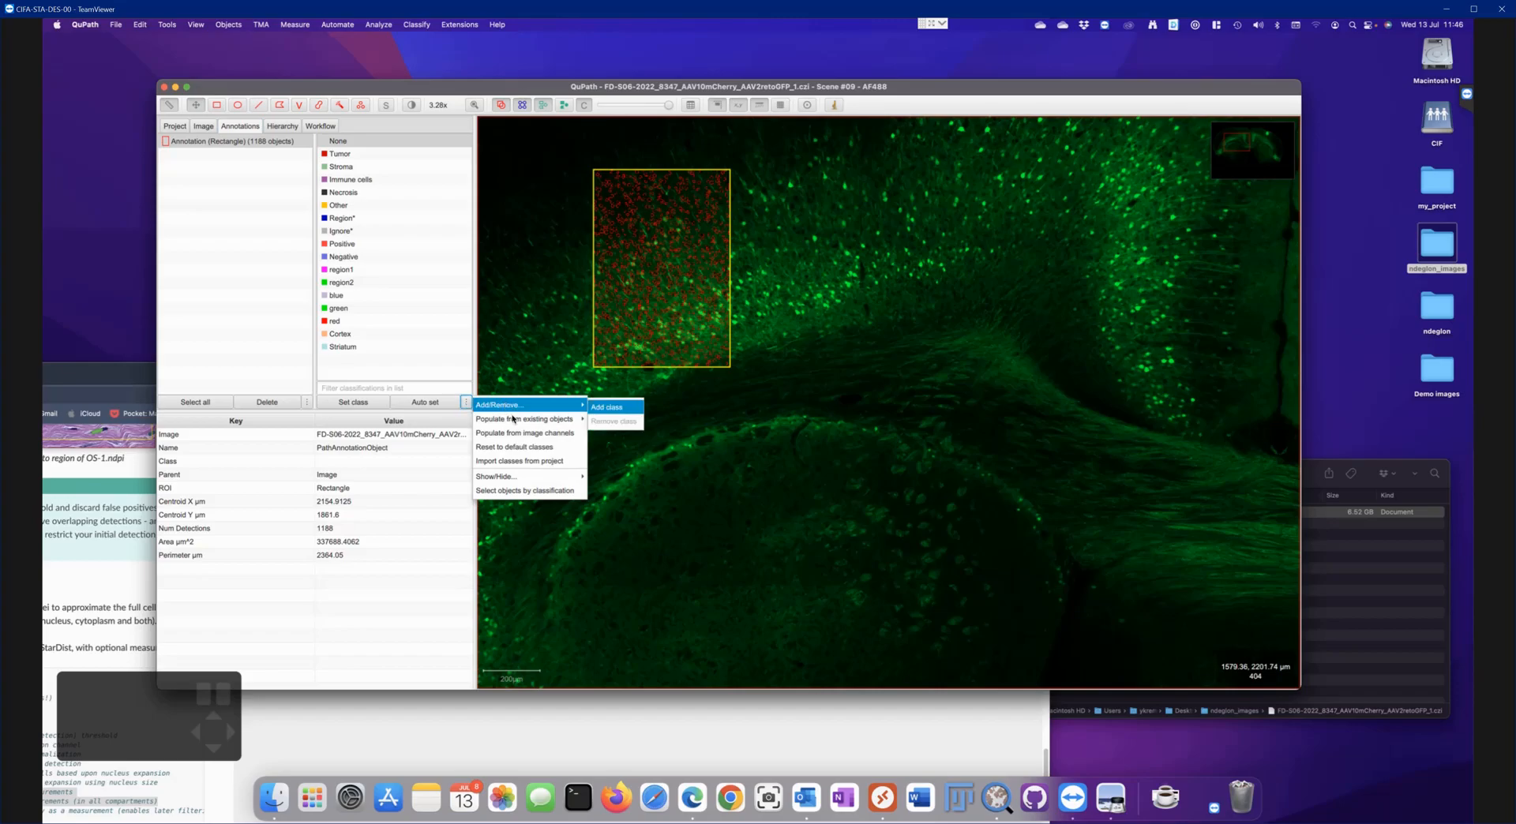
pyautogui.click(564, 434)
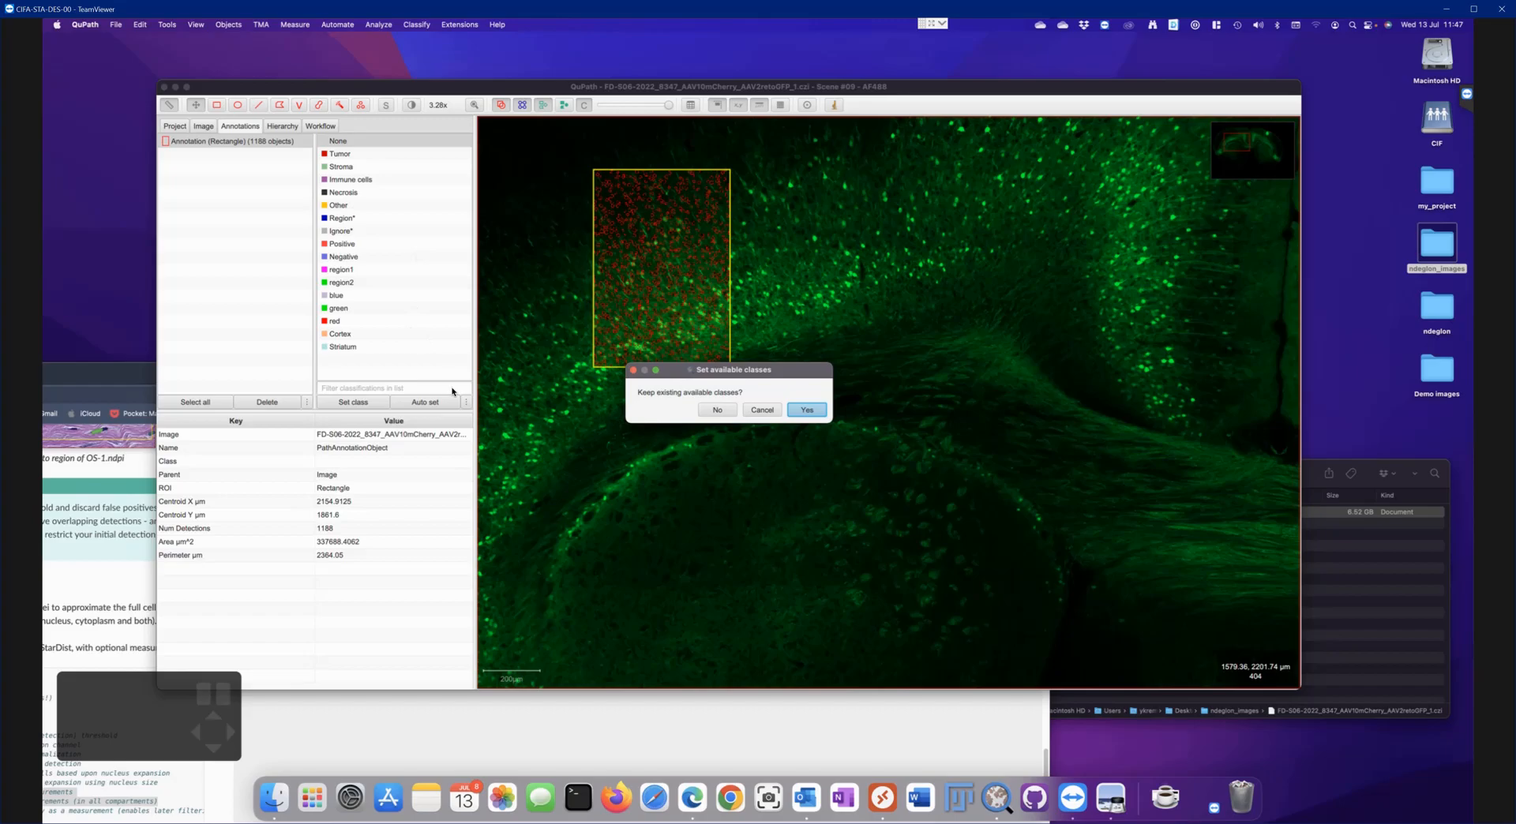
pyautogui.click(805, 410)
pyautogui.scroll(-1, 341, 350)
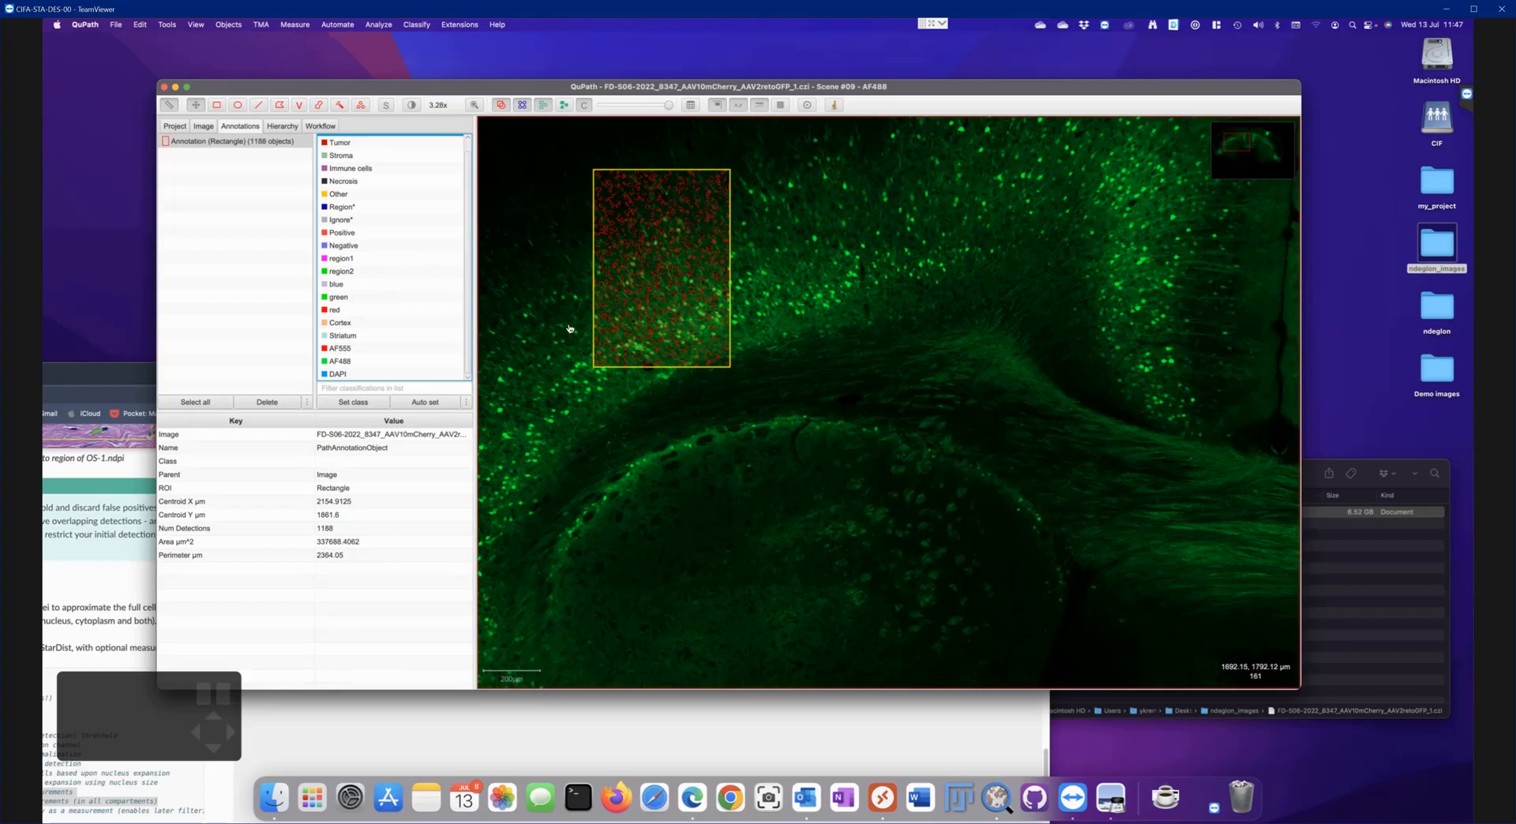
# Maximize the window and examine the detected cells against the AF488 signal across the whole rectangle annotation
pyautogui.scroll(-5, 654, 268)
pyautogui.scroll(5, 654, 272)
pyautogui.scroll(5, 653, 272)
pyautogui.scroll(-5, 654, 271)
pyautogui.scroll(3, 654, 271)
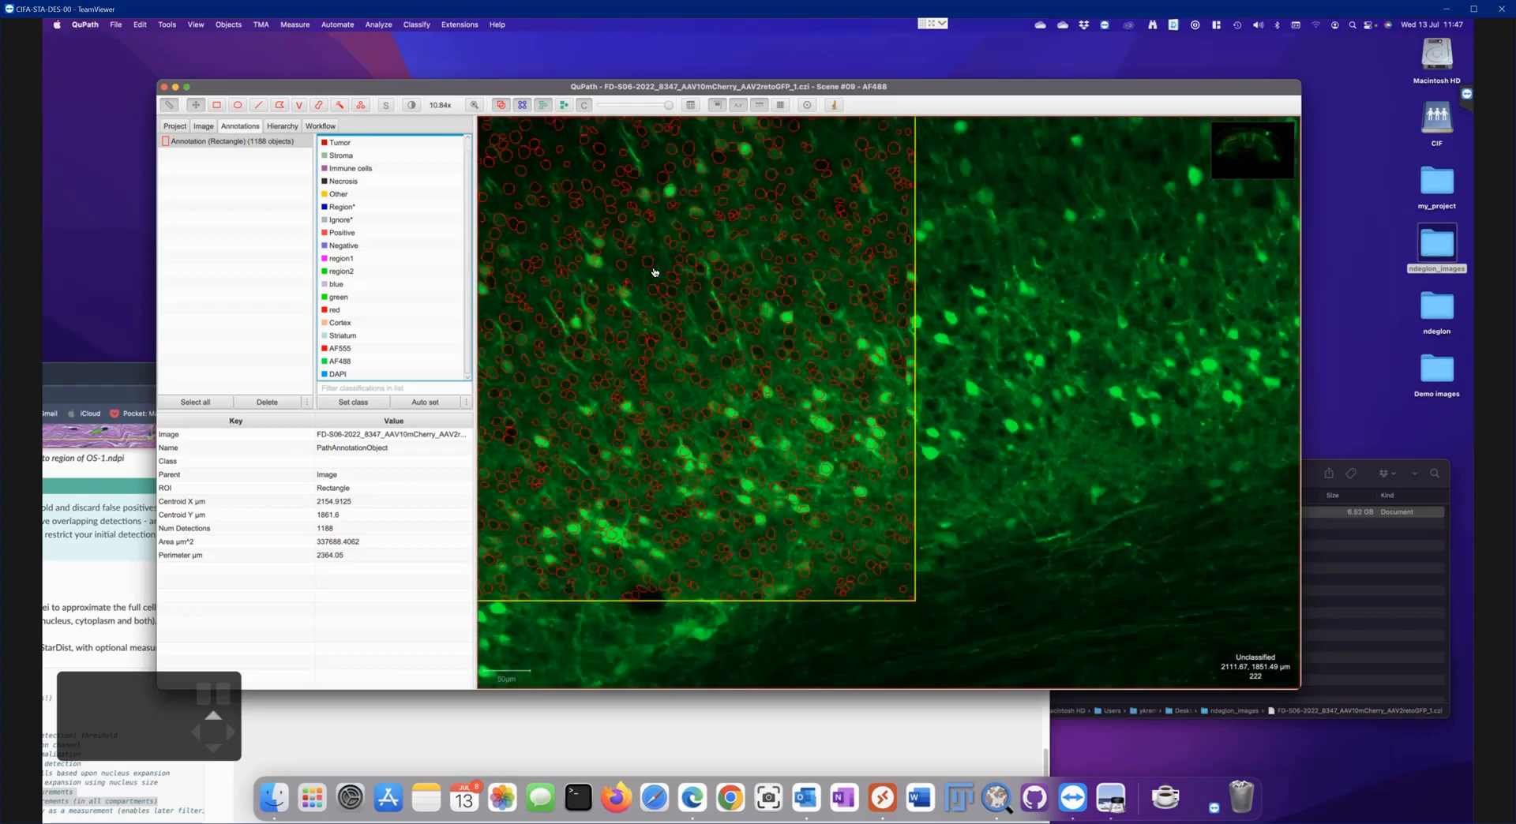
pyautogui.moveTo(964, 340)
pyautogui.mouseDown()
pyautogui.moveTo(1192, 423)
pyautogui.moveTo(1178, 444)
pyautogui.moveTo(1148, 419)
pyautogui.mouseUp()
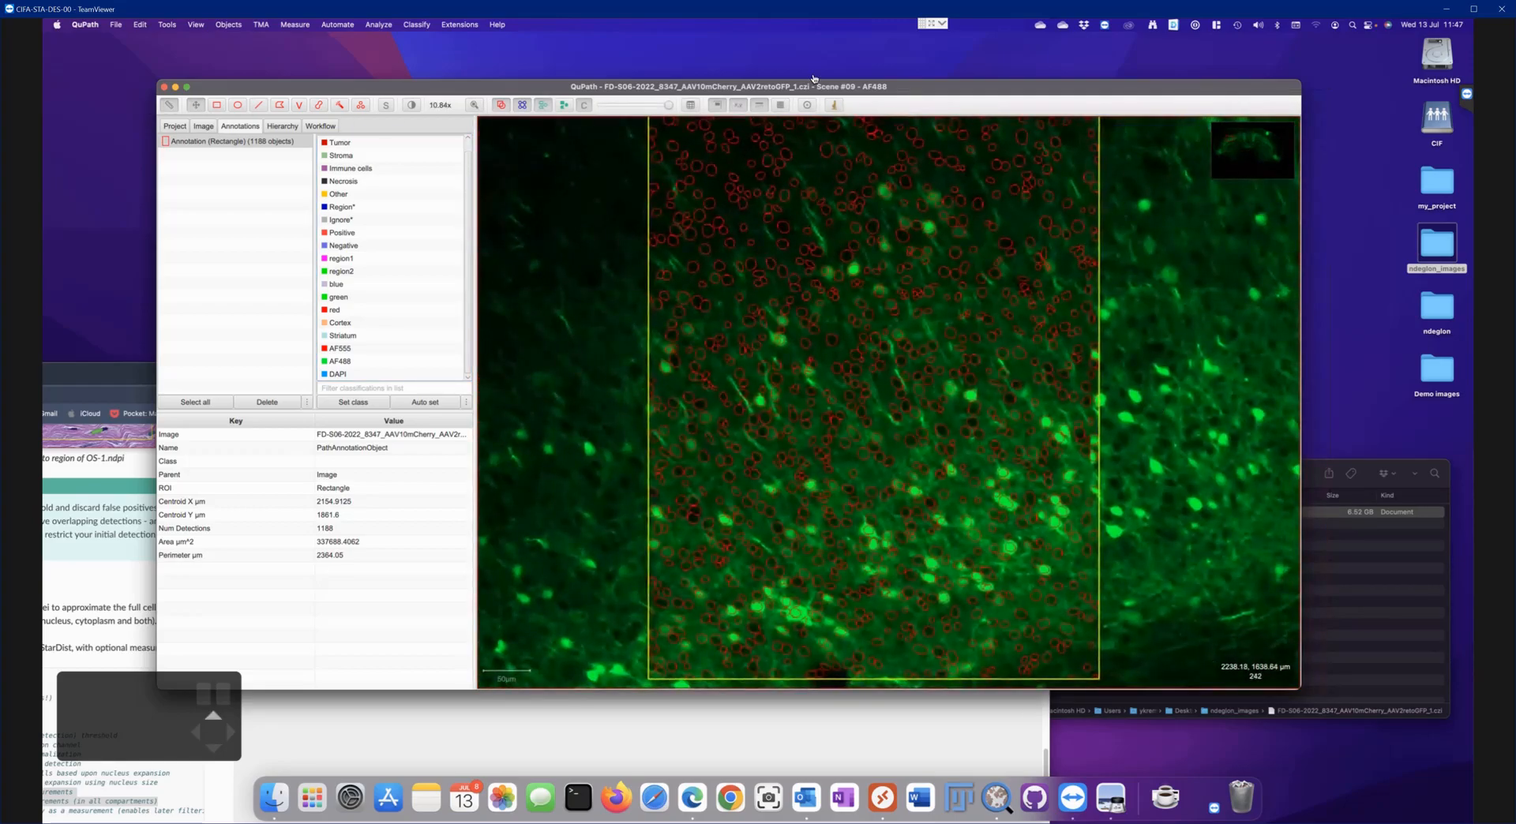
pyautogui.doubleClick(926, 84)
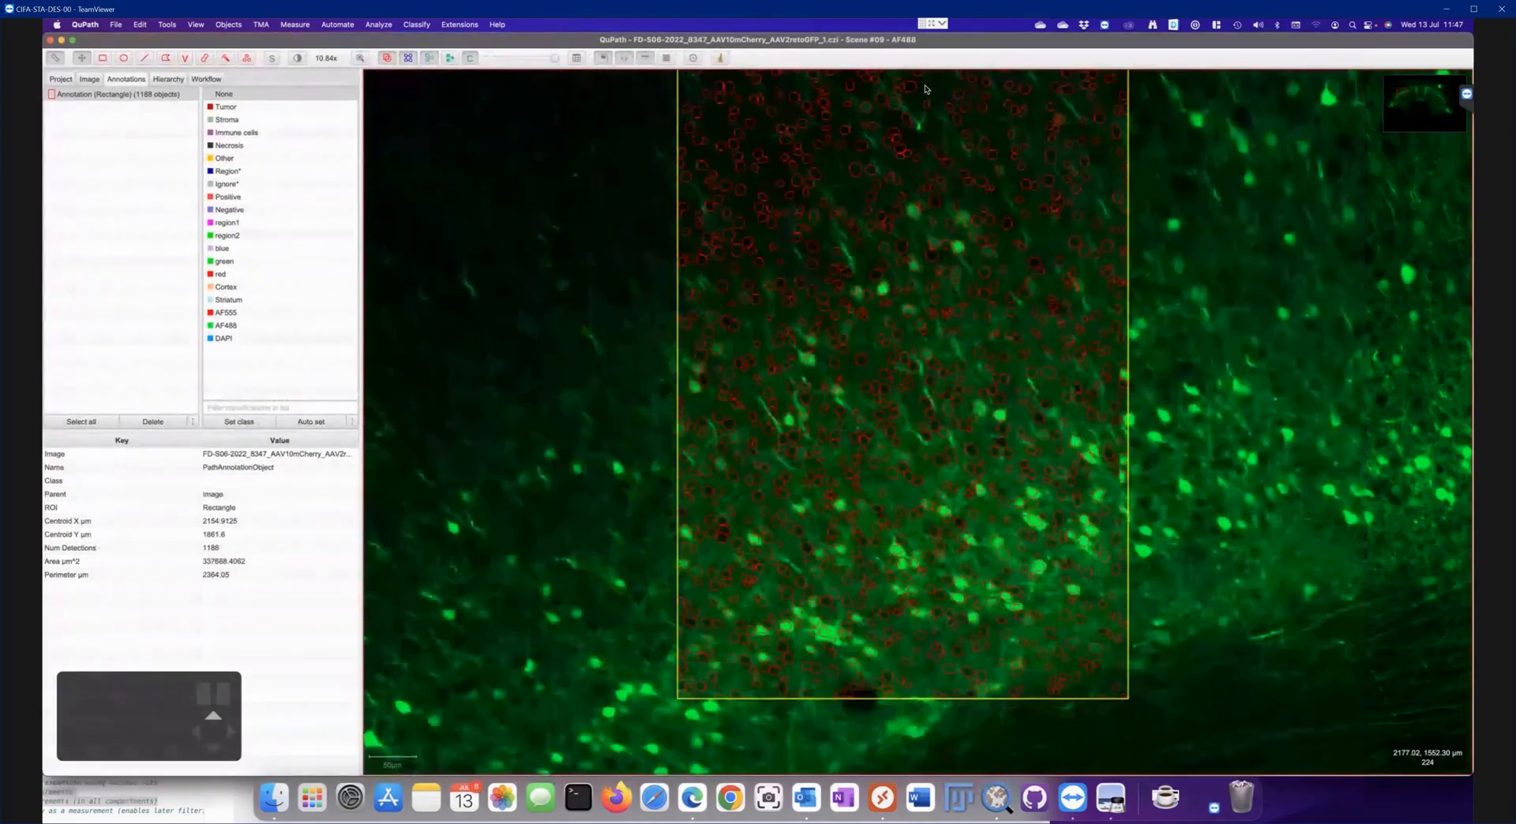
pyautogui.moveTo(937, 355); pyautogui.dragTo(914, 400)
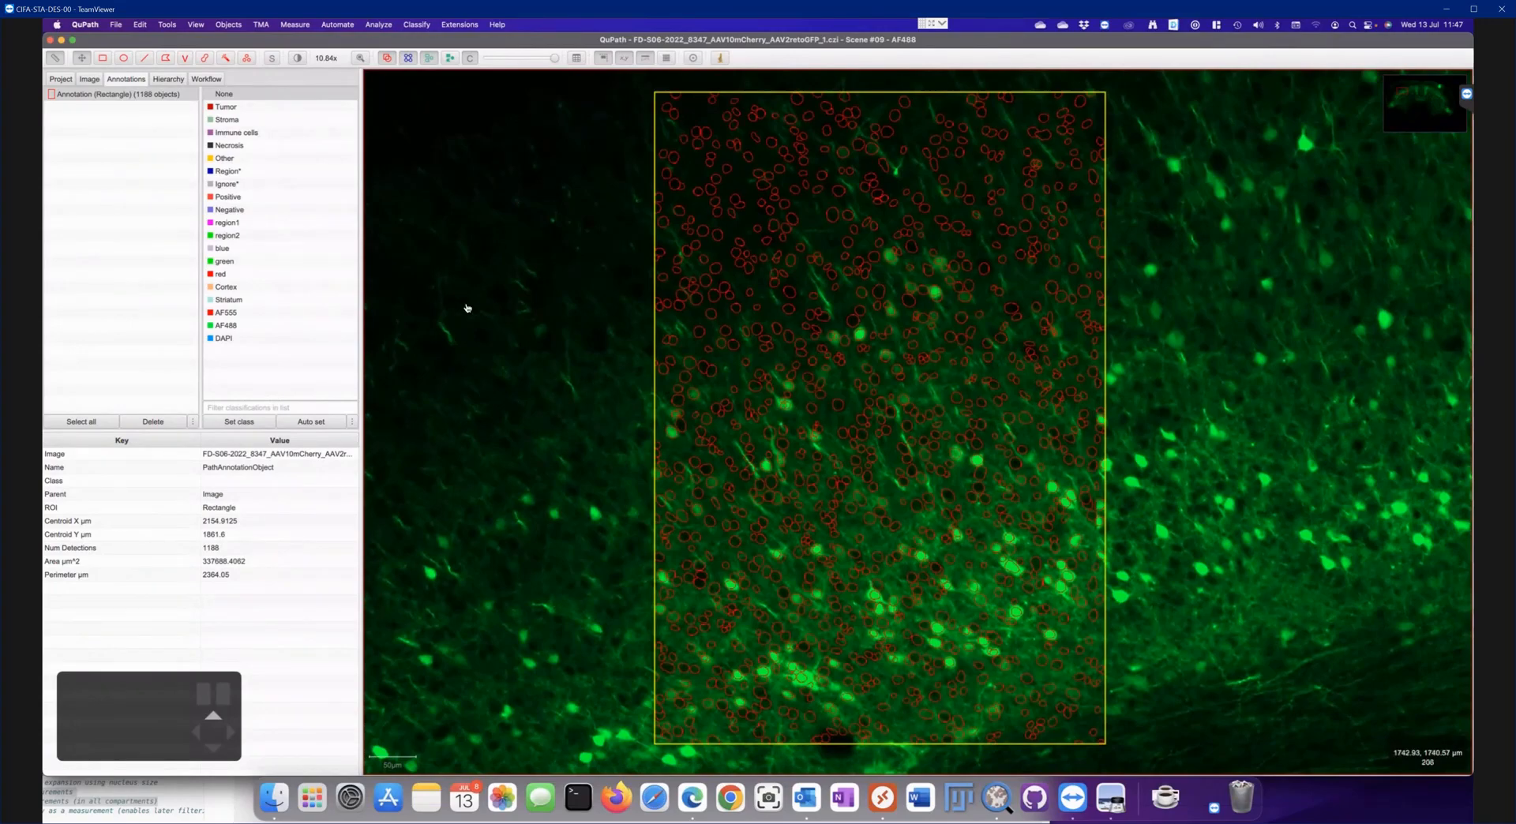
# Brush a polygon annotation of about 203 µm² over an elongated bright green cell and assign it the AF488 class
pyautogui.click(206, 58)
pyautogui.click(224, 330)
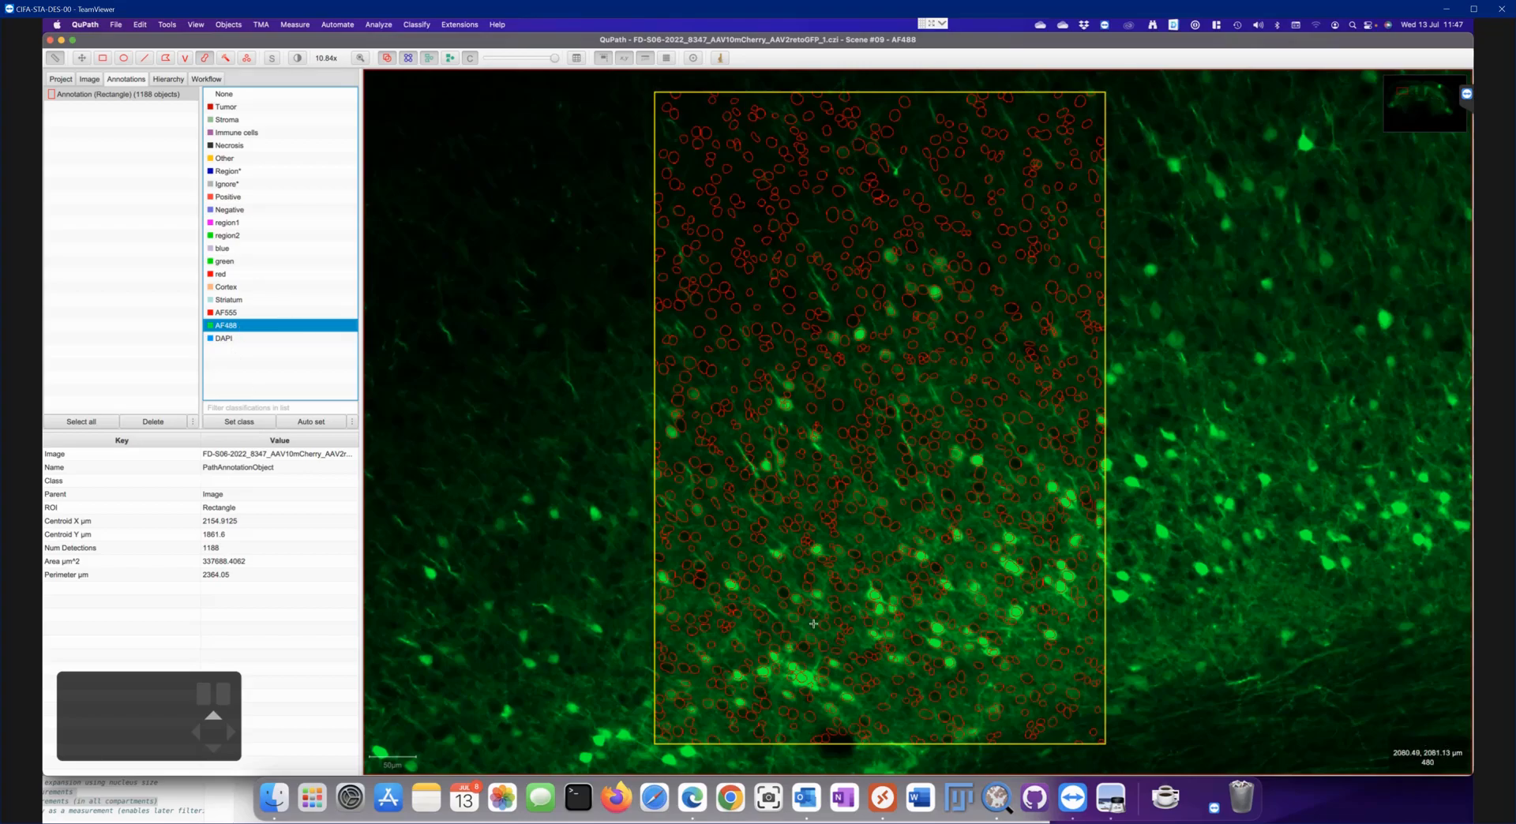
pyautogui.scroll(-10, 793, 417)
pyautogui.scroll(15, 787, 419)
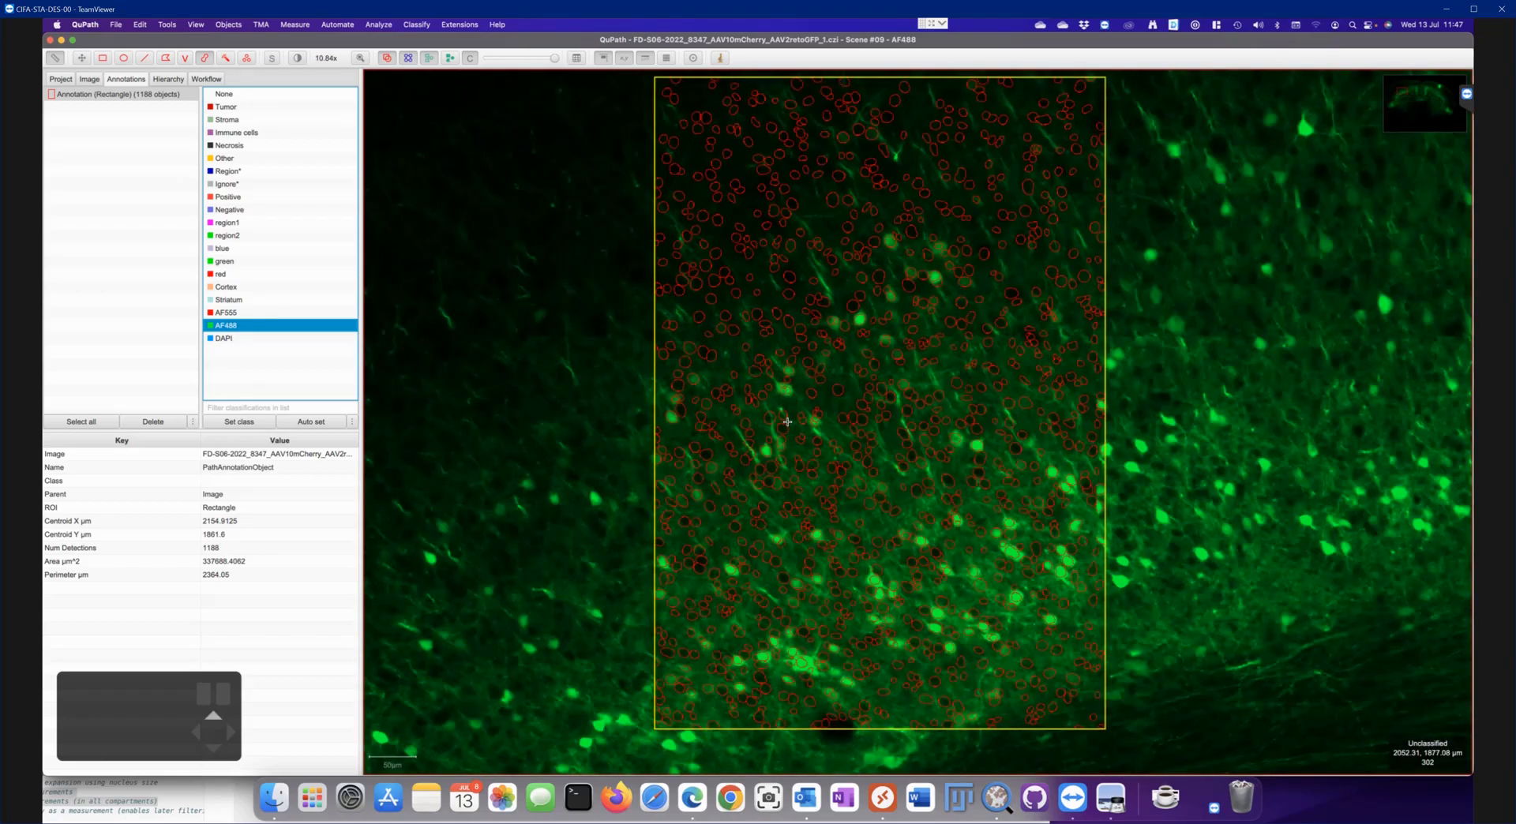
pyautogui.moveTo(755, 297); pyautogui.dragTo(794, 330)
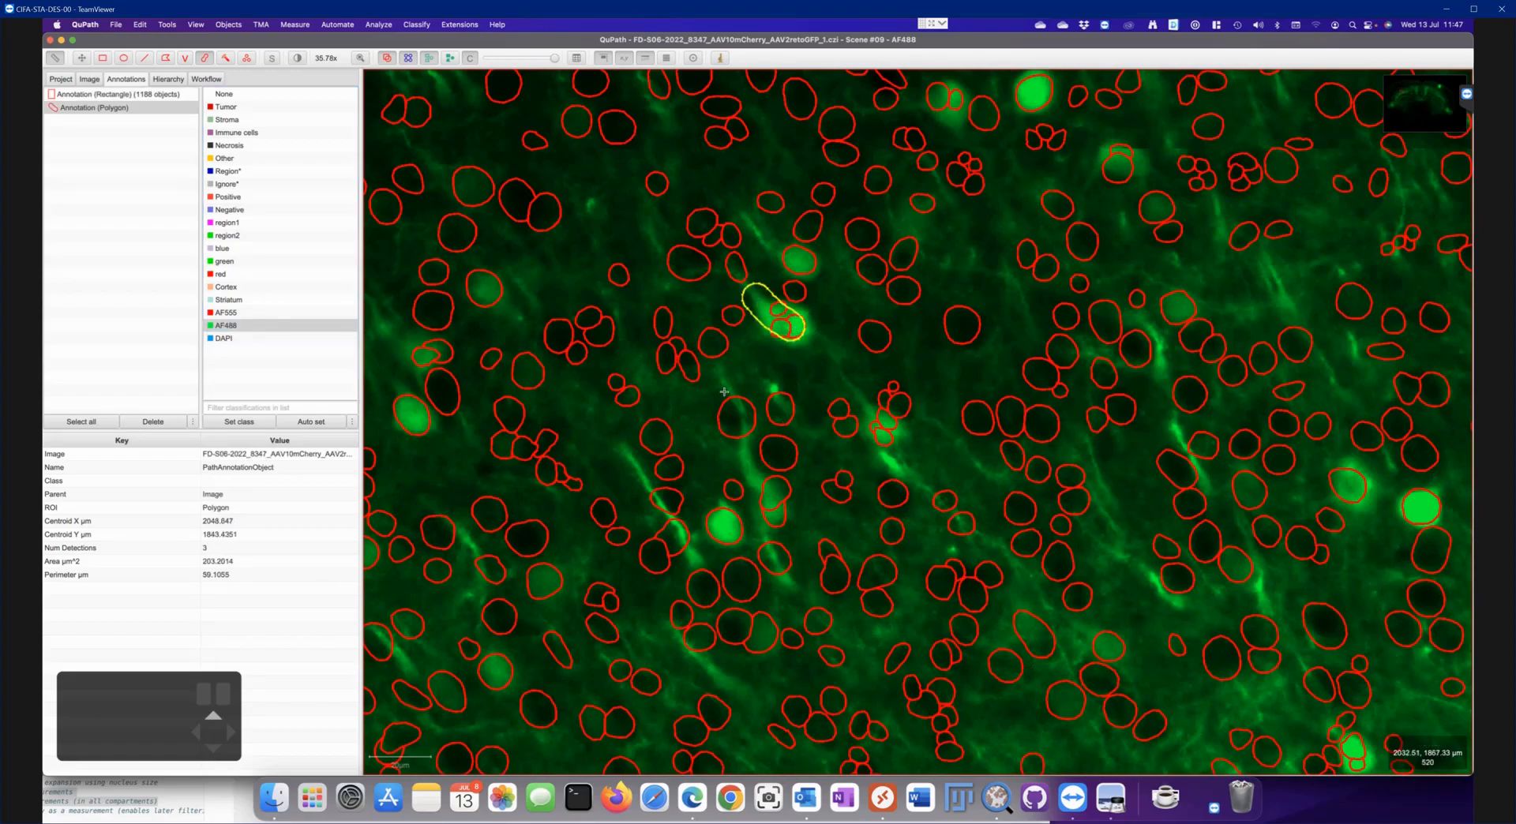
pyautogui.click(239, 421)
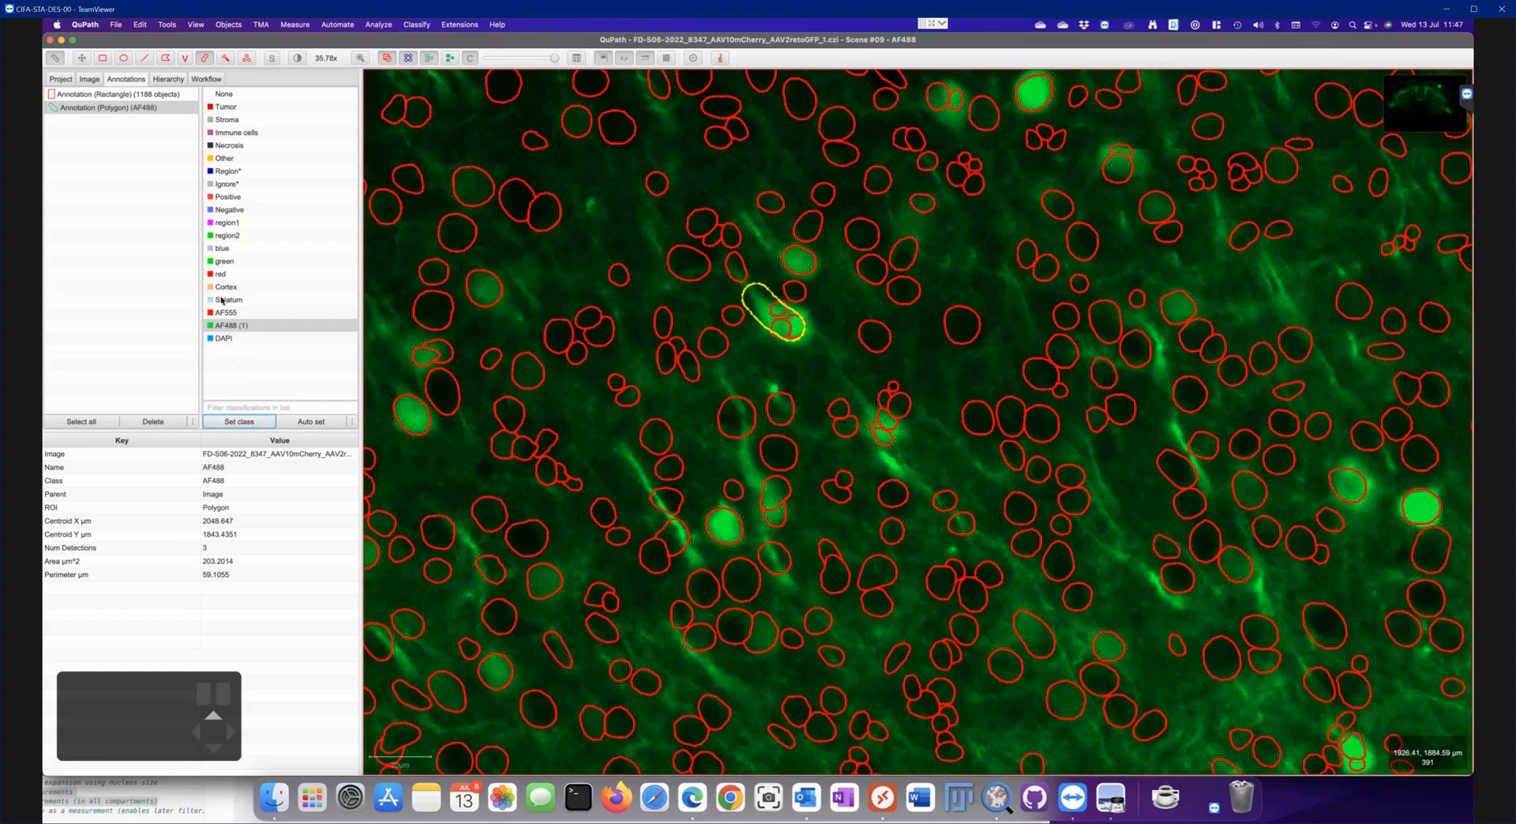
# Brush polygon annotations of about 122, 128 and 110 µm² over three more bright green cells and assign each the AF488 class
pyautogui.moveTo(788, 251); pyautogui.dragTo(799, 259)
pyautogui.click(239, 422)
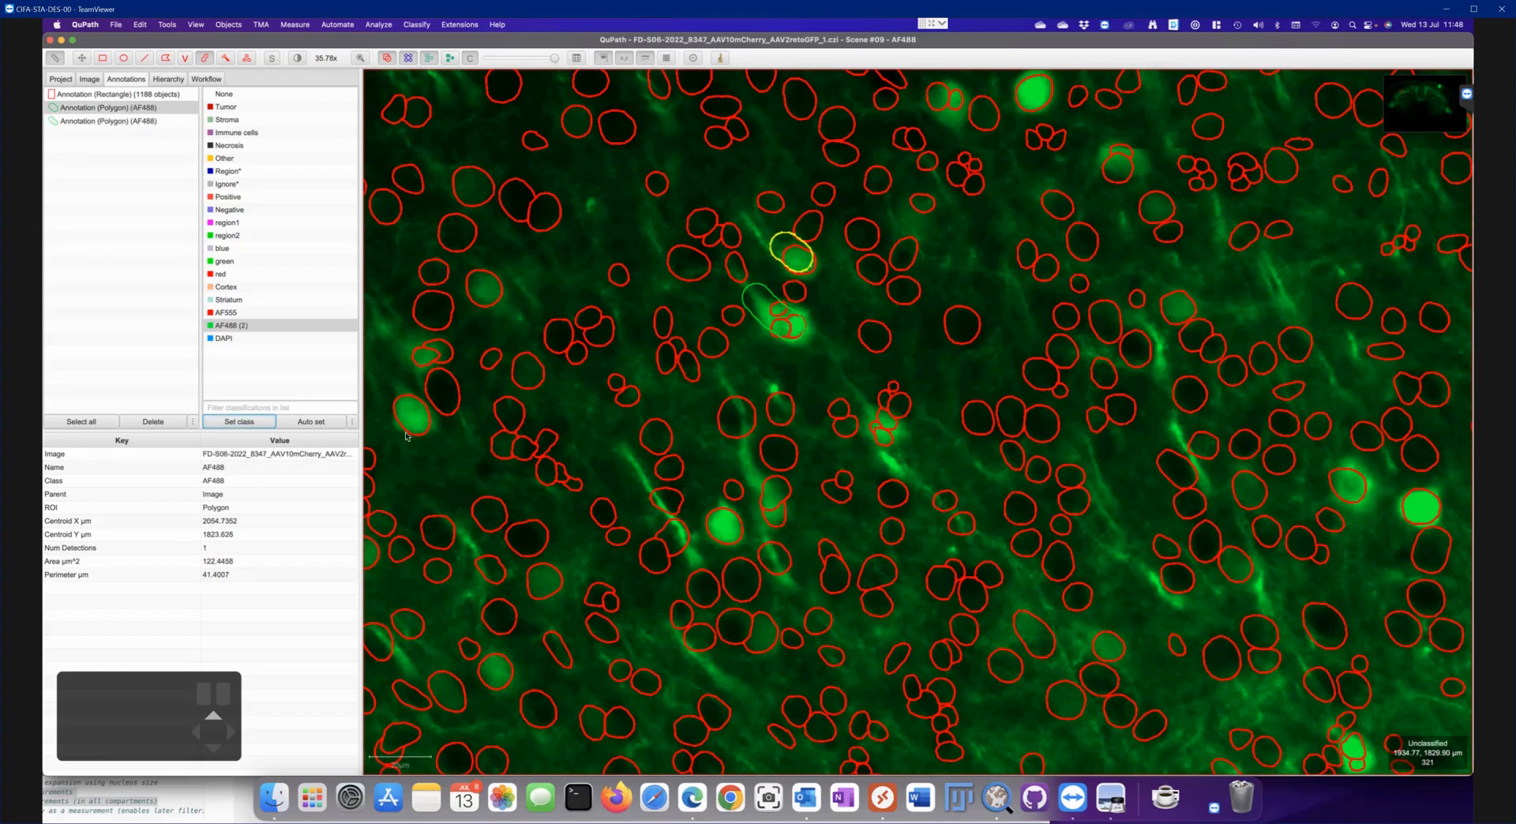
pyautogui.moveTo(406, 406); pyautogui.dragTo(409, 413)
pyautogui.click(239, 422)
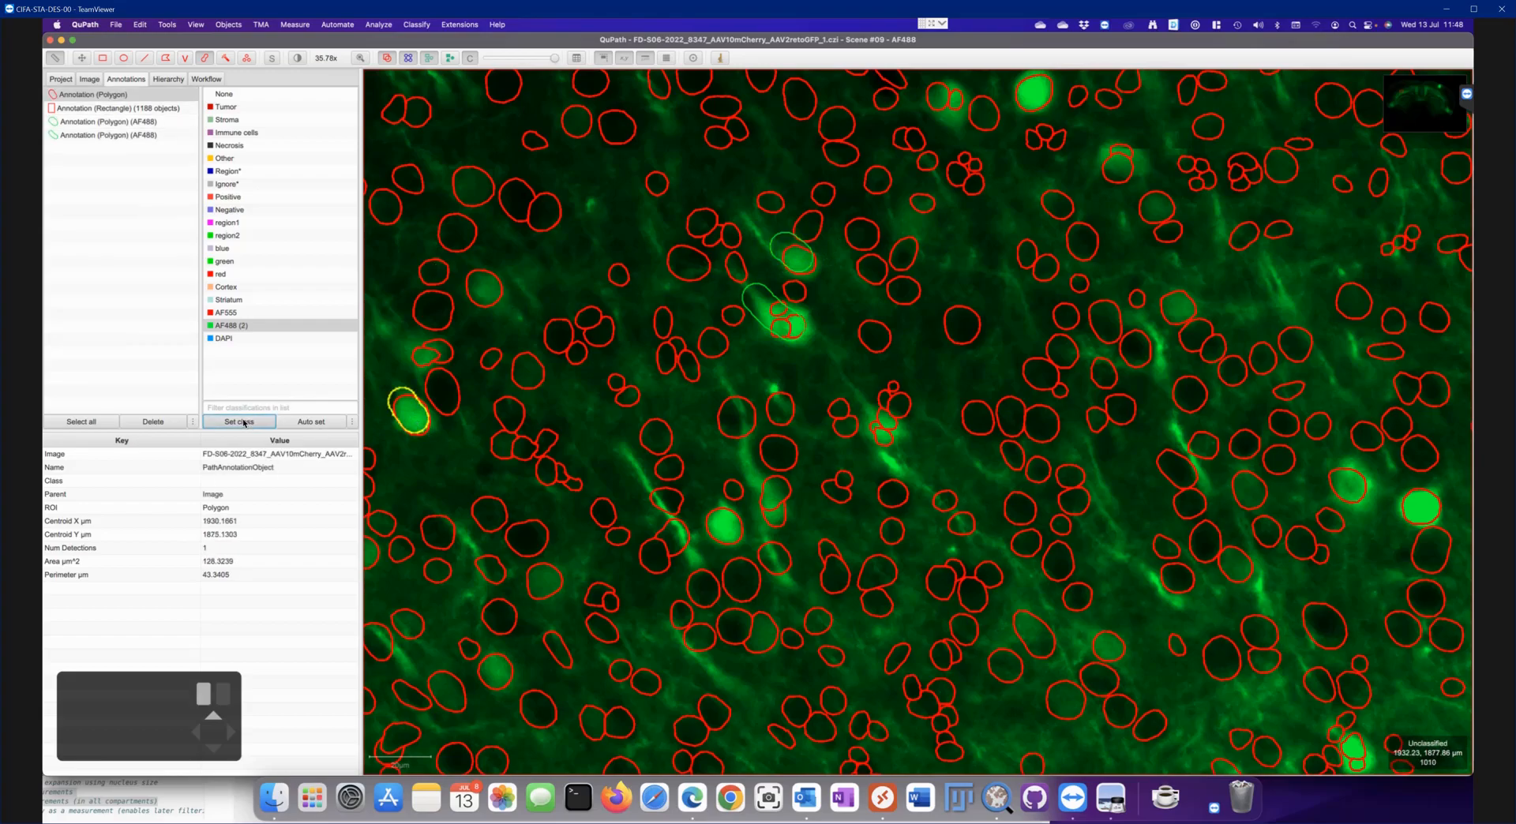
pyautogui.moveTo(708, 521); pyautogui.dragTo(719, 524)
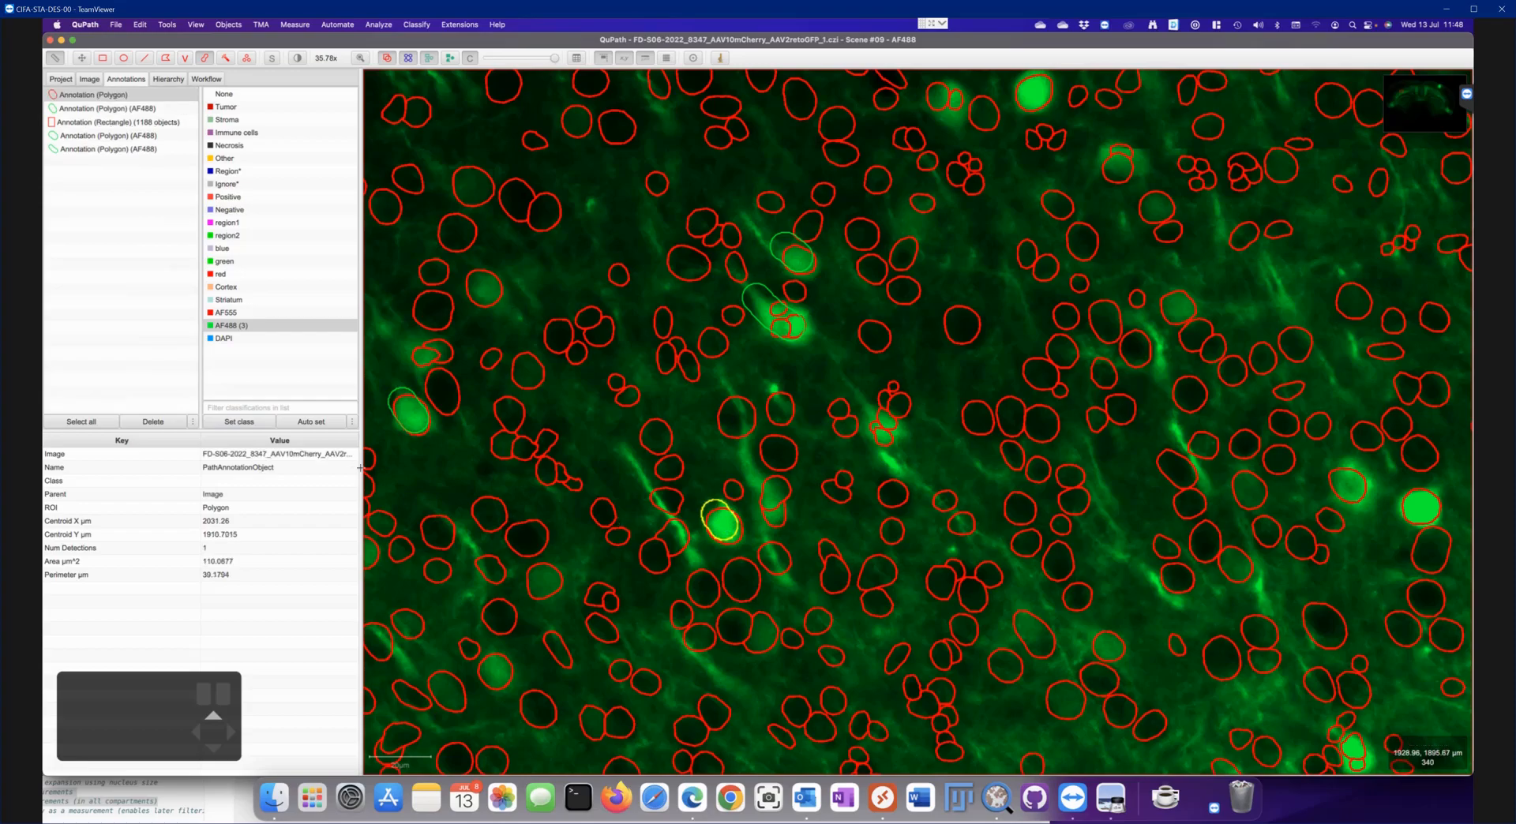
pyautogui.click(245, 423)
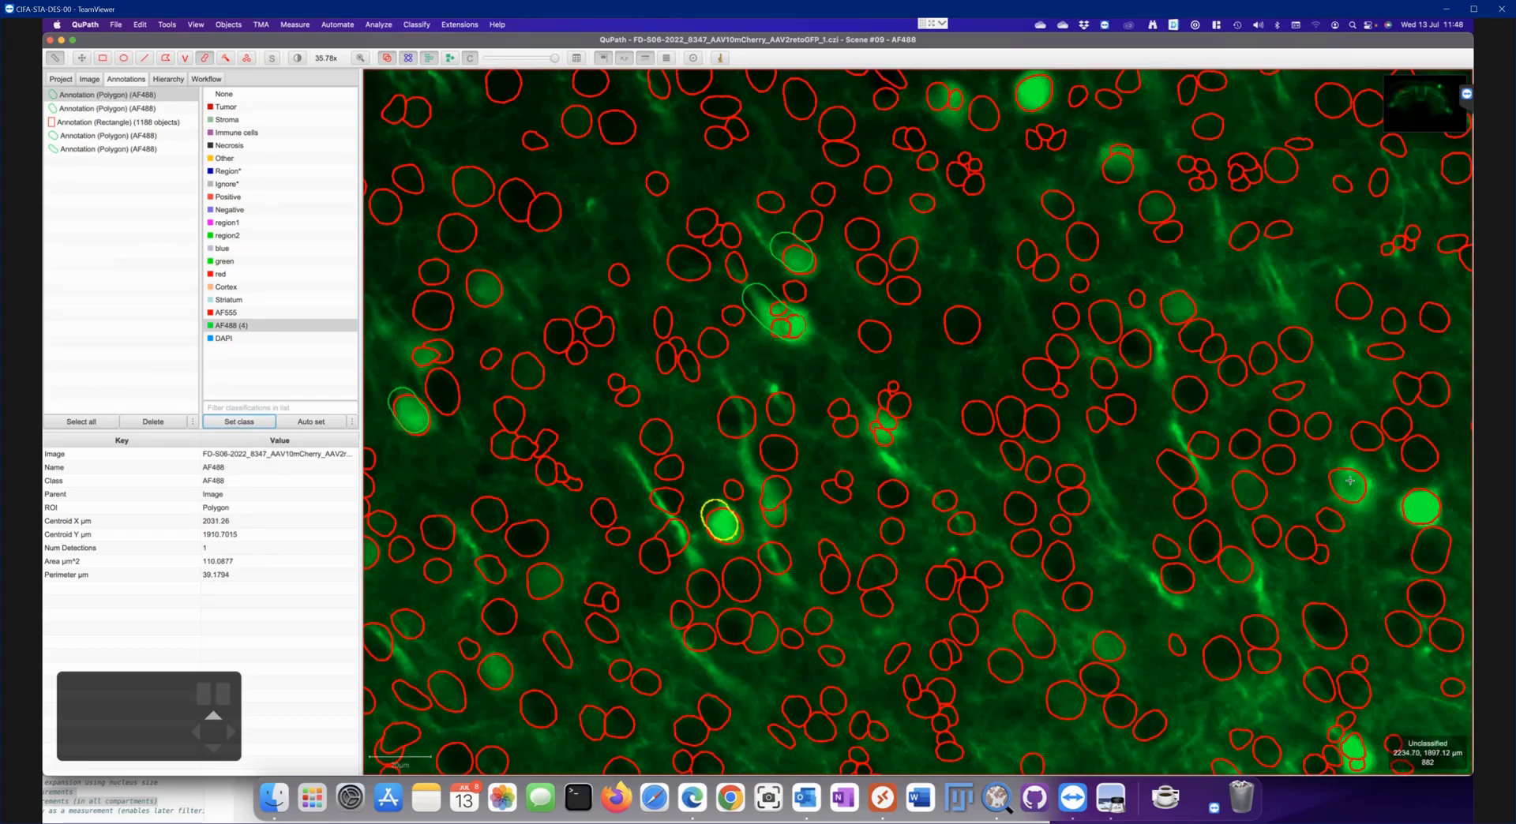
# Brush a polygon annotation of about 153 µm² over the fainter green cell beside the very bright one and classify it as AF488
pyautogui.scroll(5, 1366, 511)
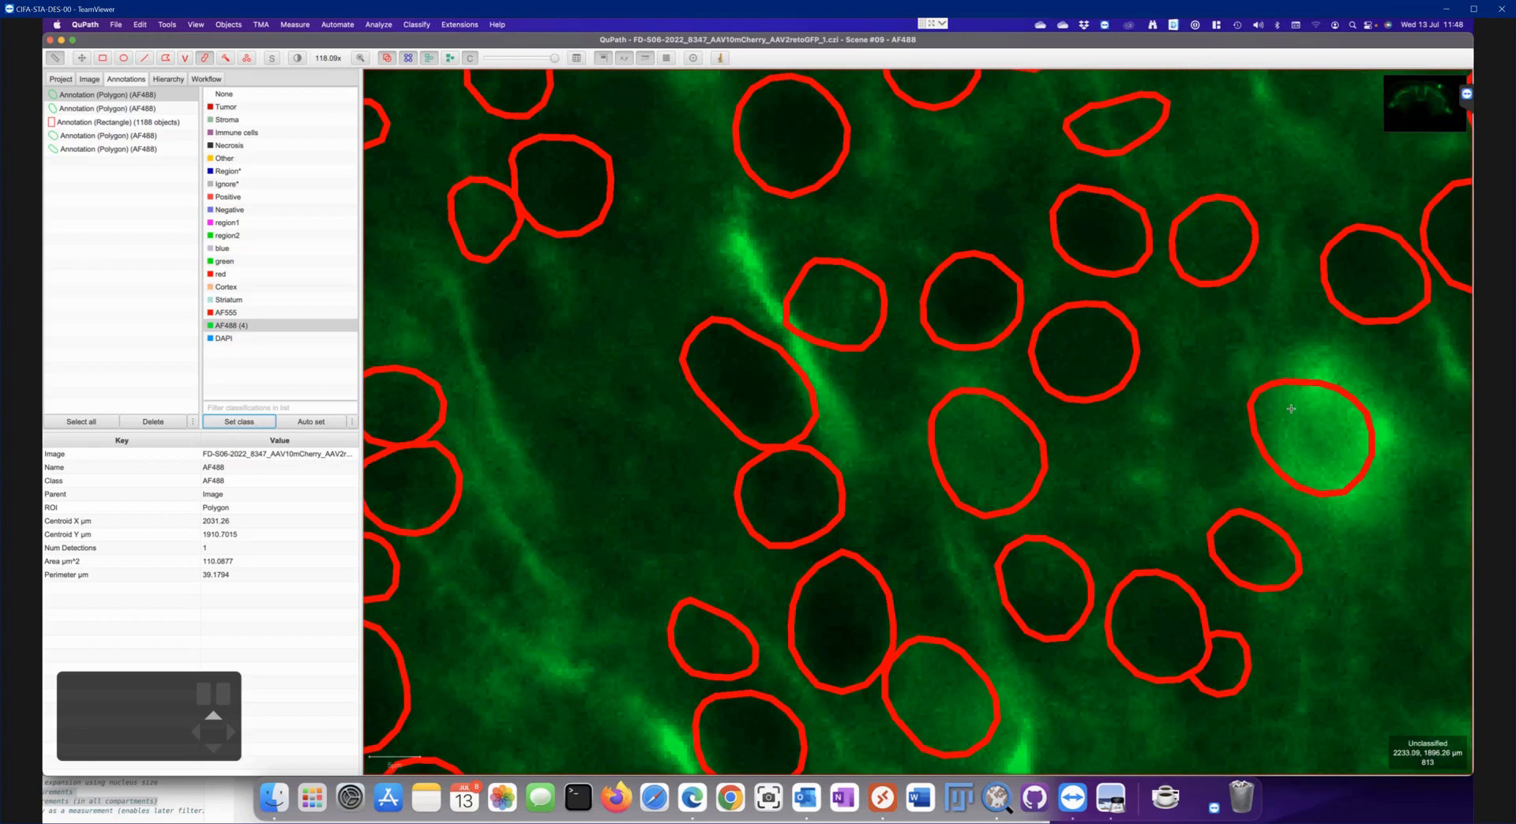
pyautogui.scroll(-5, 1290, 408)
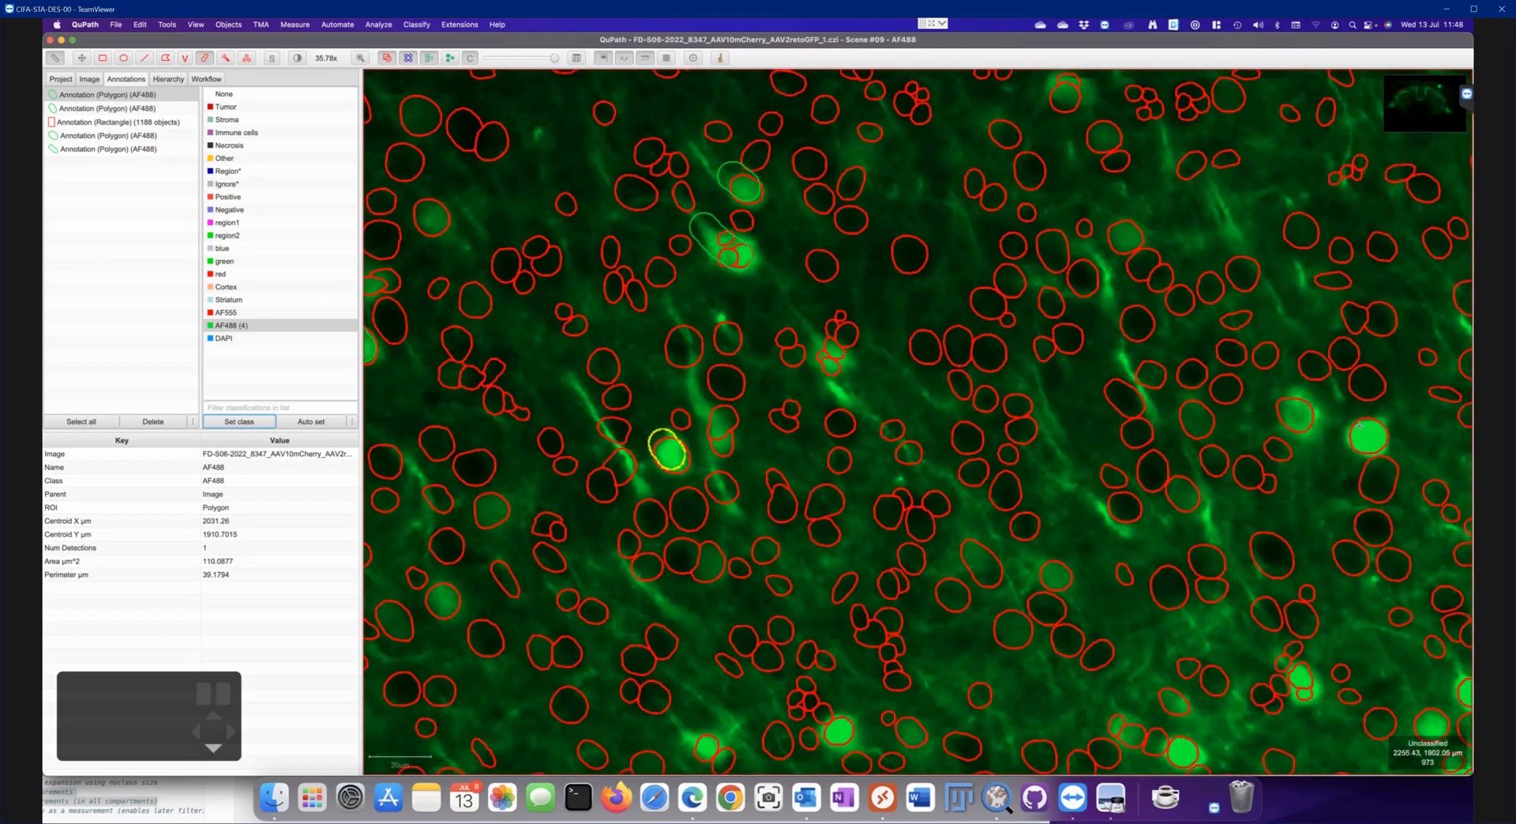
pyautogui.click(1285, 407)
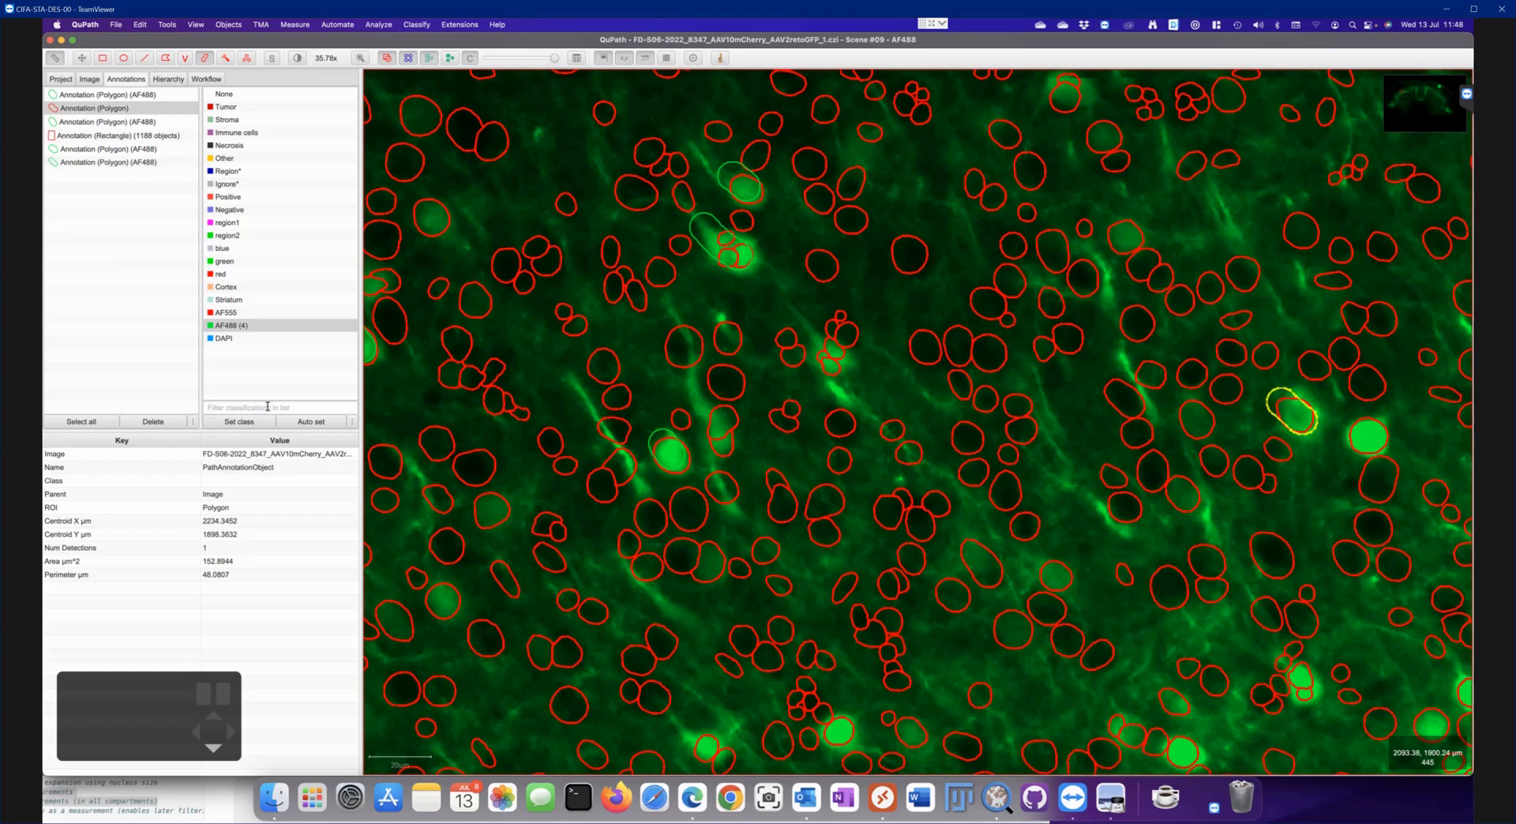
pyautogui.click(240, 421)
# Annotate two green cells deeper in the rectangle with brushed polygons of about 219 and 153 µm², assigning both the AF488 class
pyautogui.scroll(-5, 727, 614)
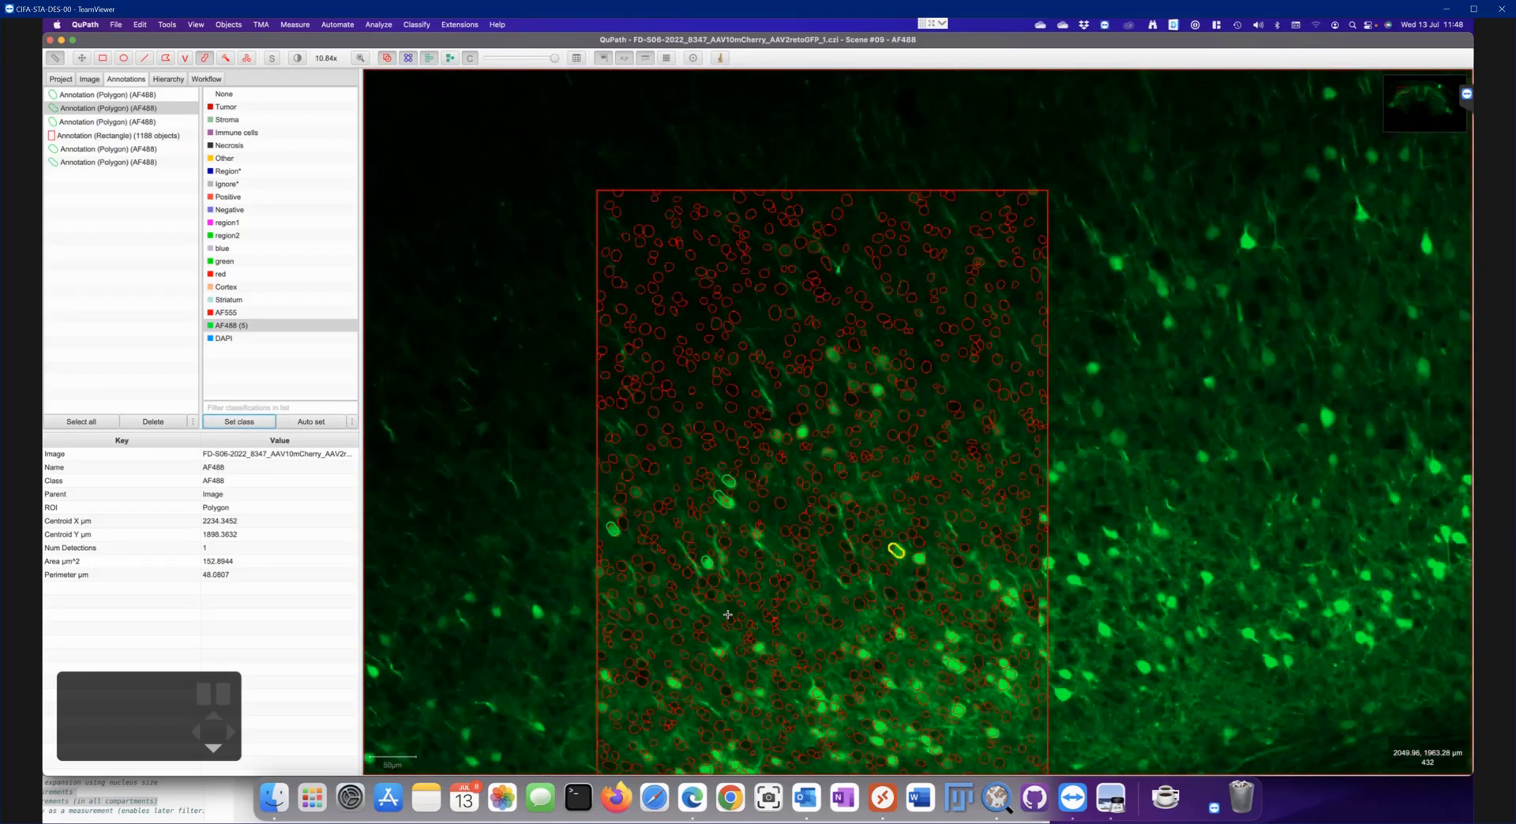
pyautogui.scroll(5, 884, 726)
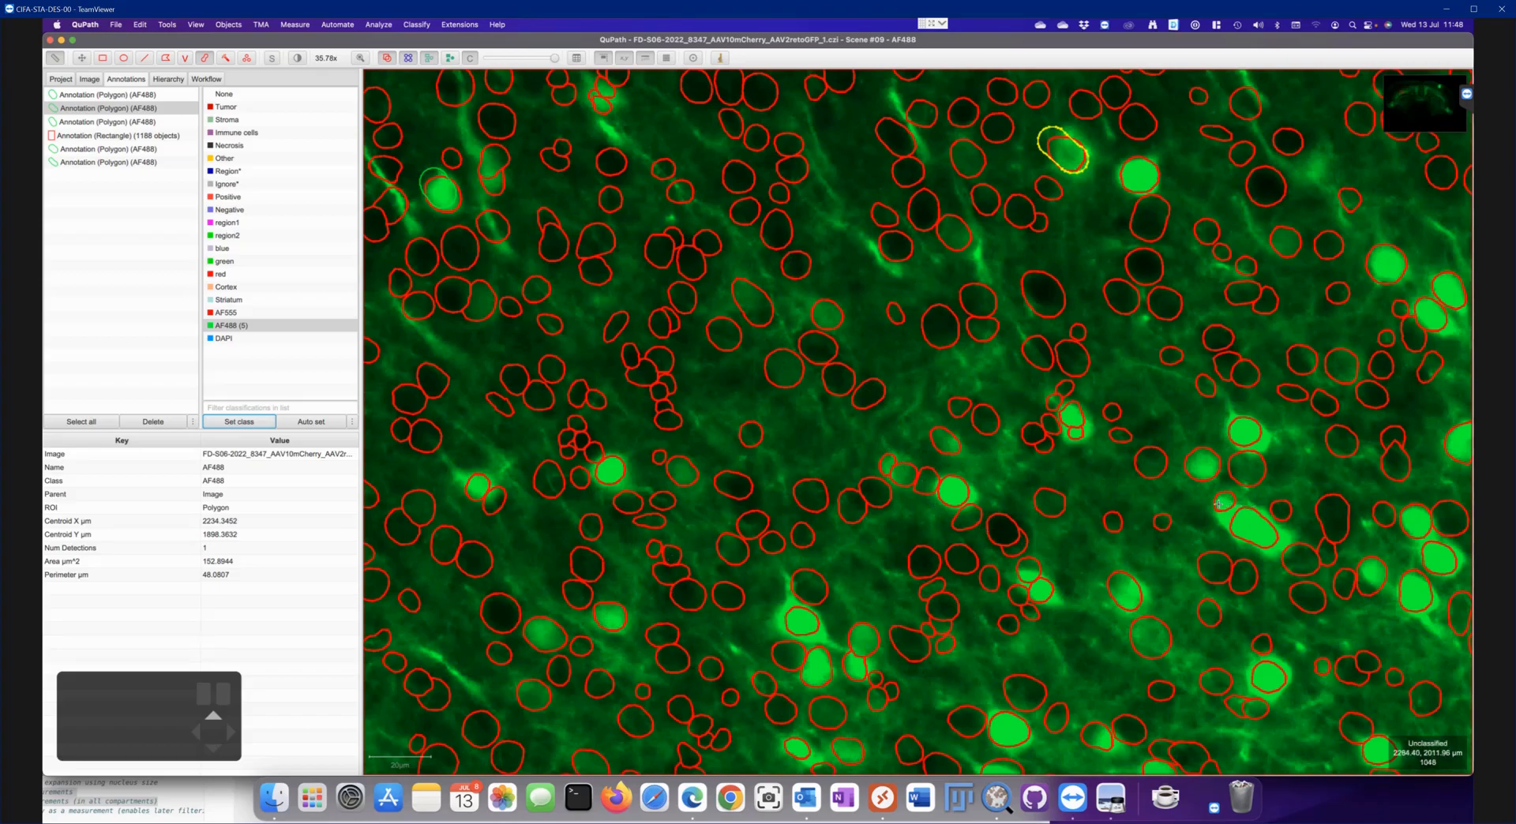
pyautogui.moveTo(1220, 502); pyautogui.dragTo(1259, 530)
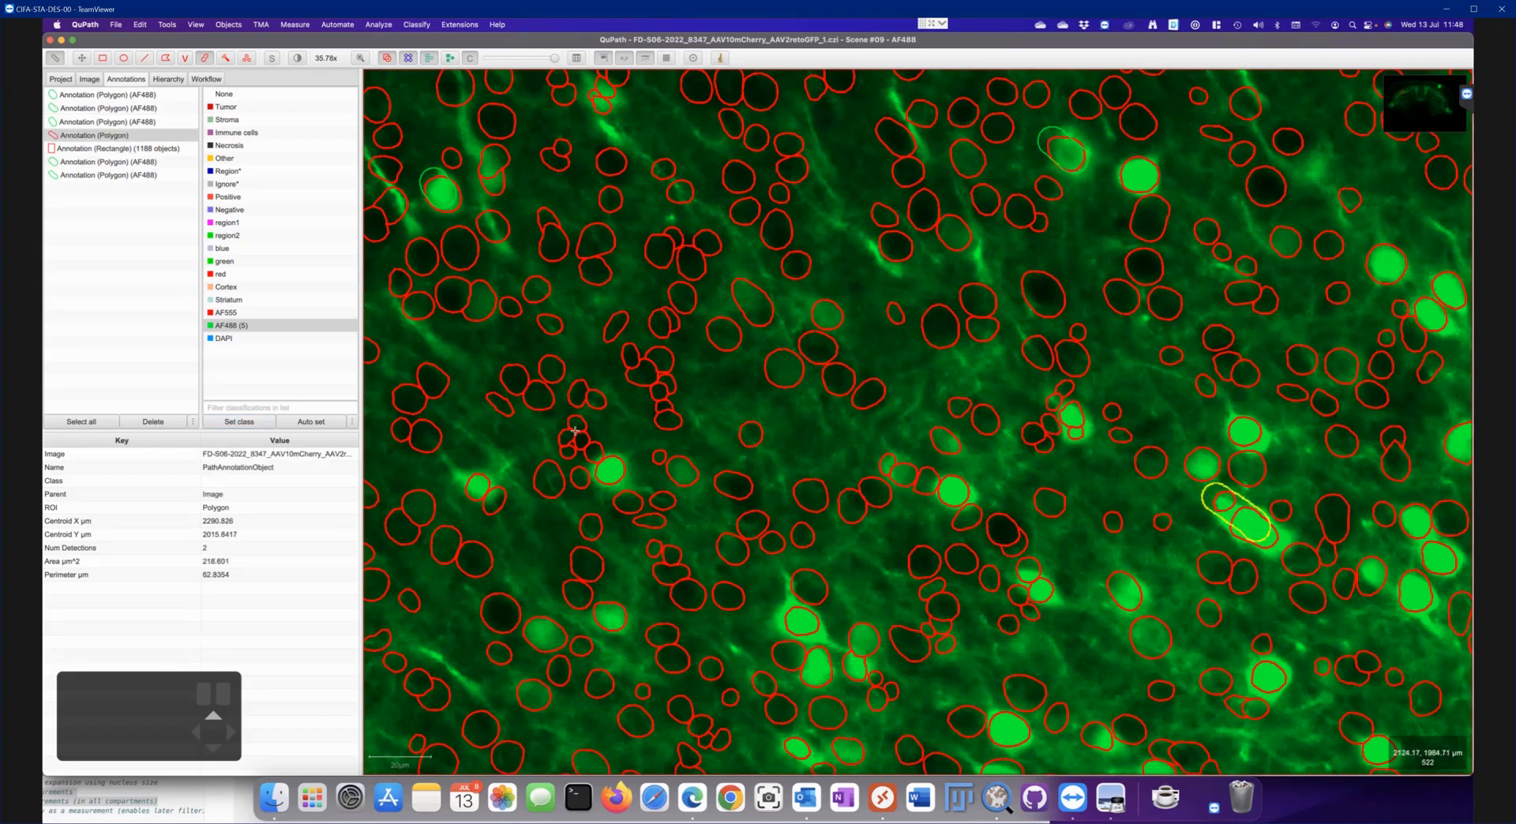
pyautogui.click(237, 422)
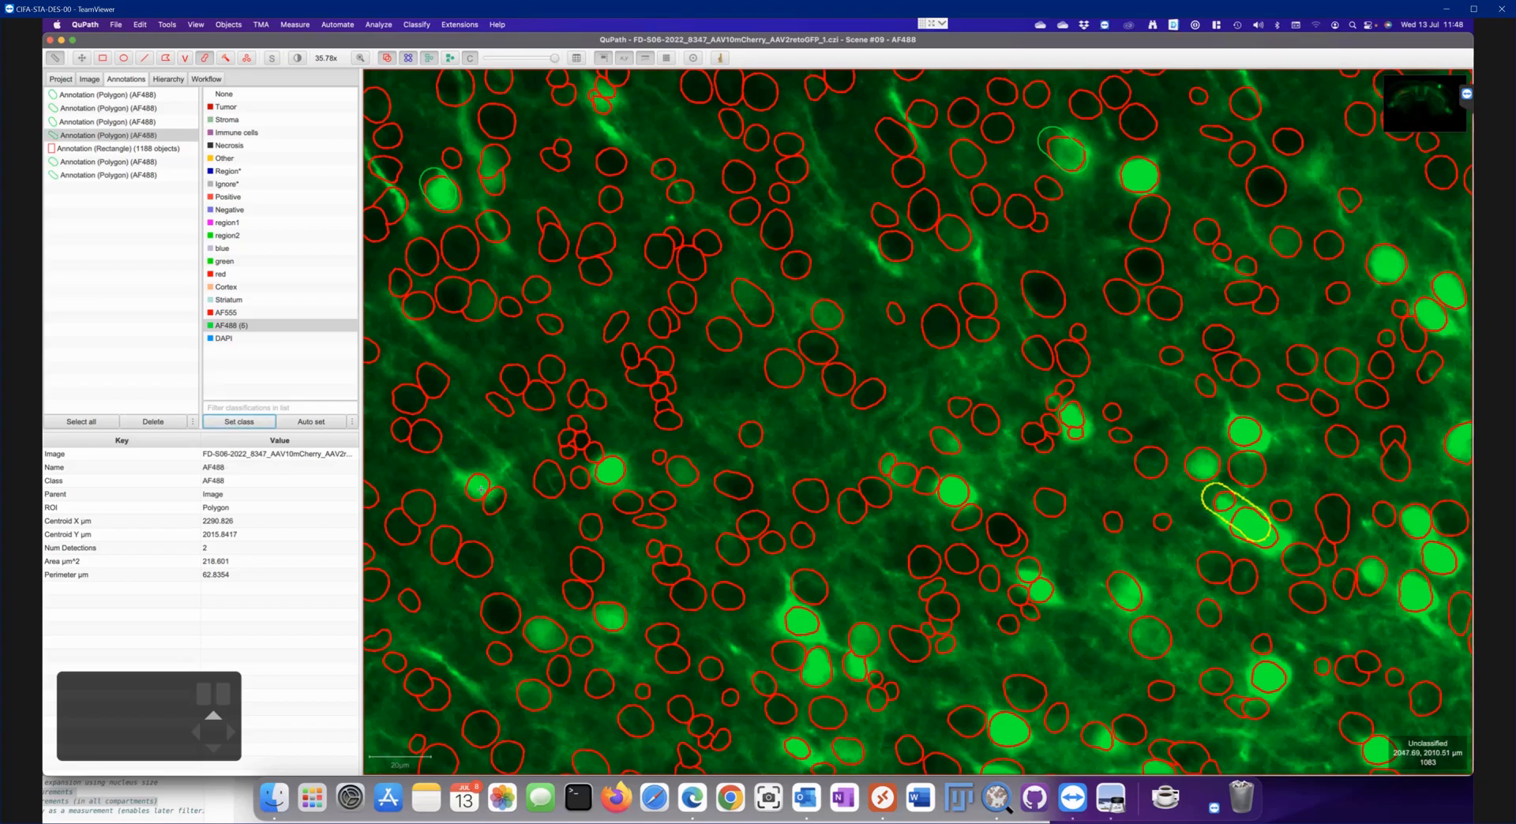
pyautogui.moveTo(476, 482); pyautogui.dragTo(491, 495)
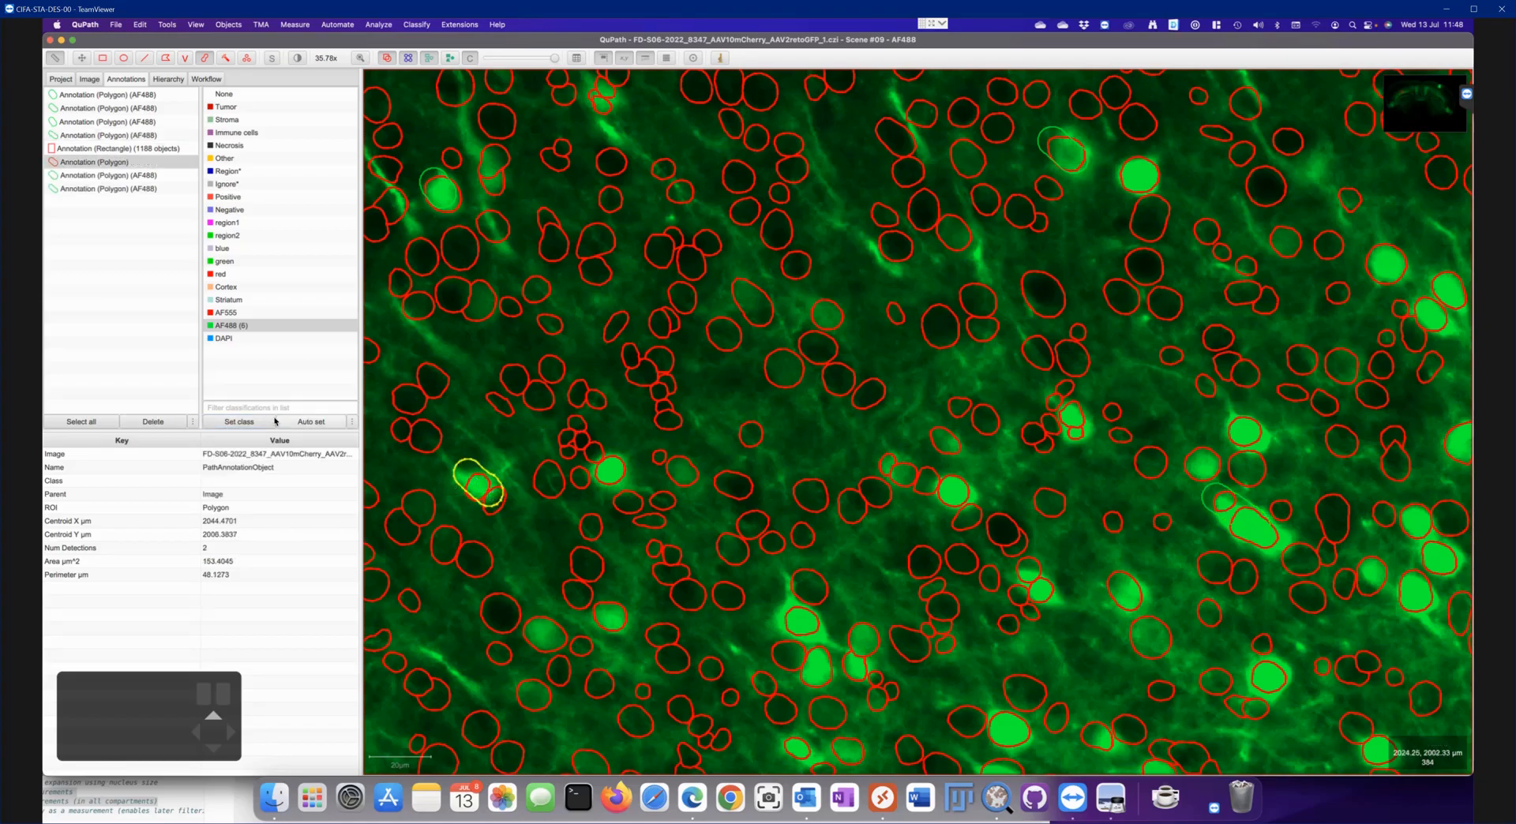
pyautogui.click(236, 422)
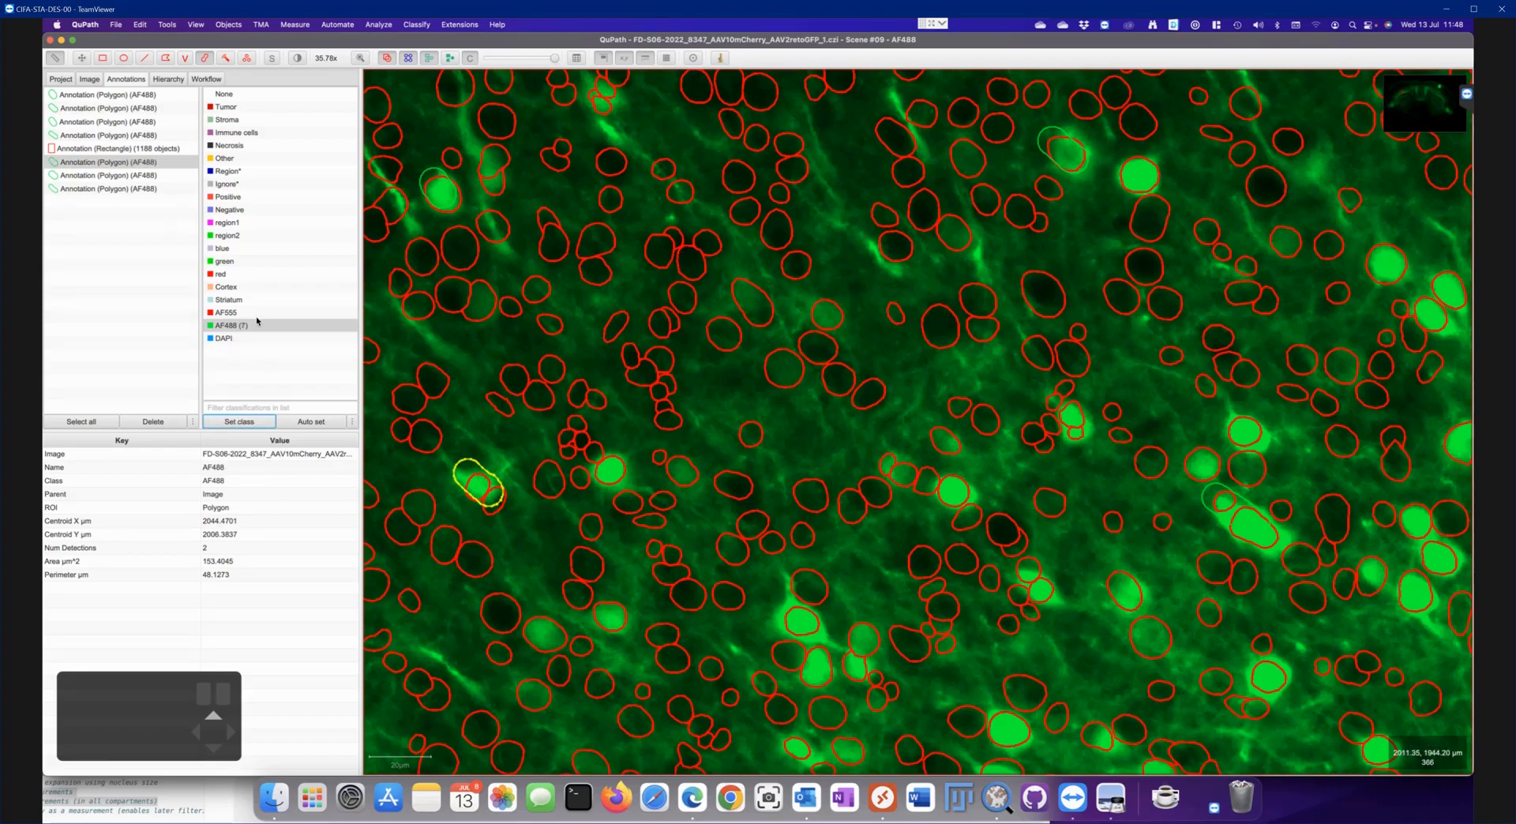
# Brush annotations of about 464 and 336 µm² across dark, AF488-negative nuclei and assign both the Ignore* class
pyautogui.click(229, 187)
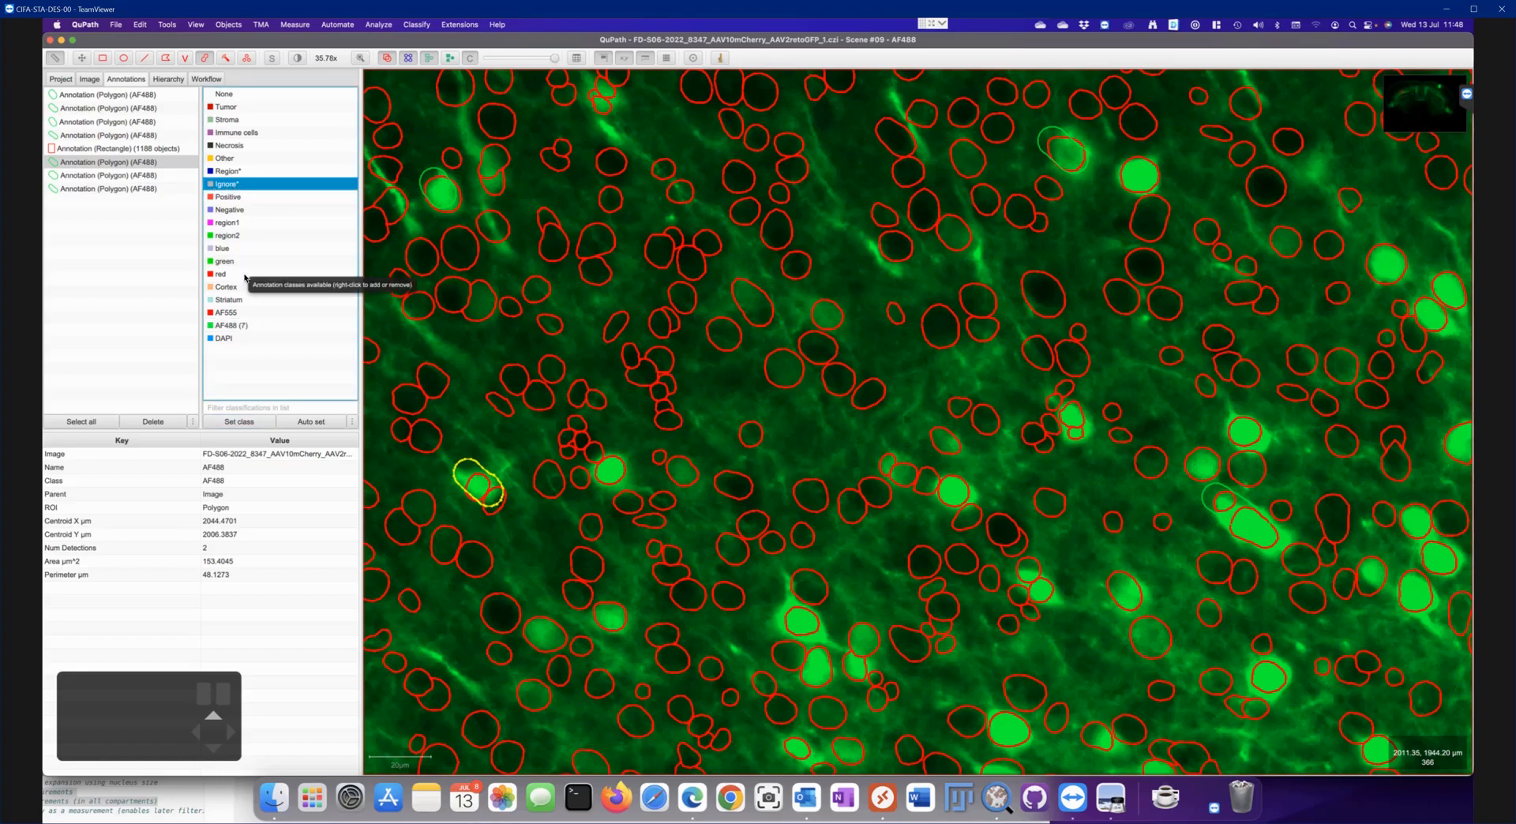
pyautogui.scroll(5, 709, 284)
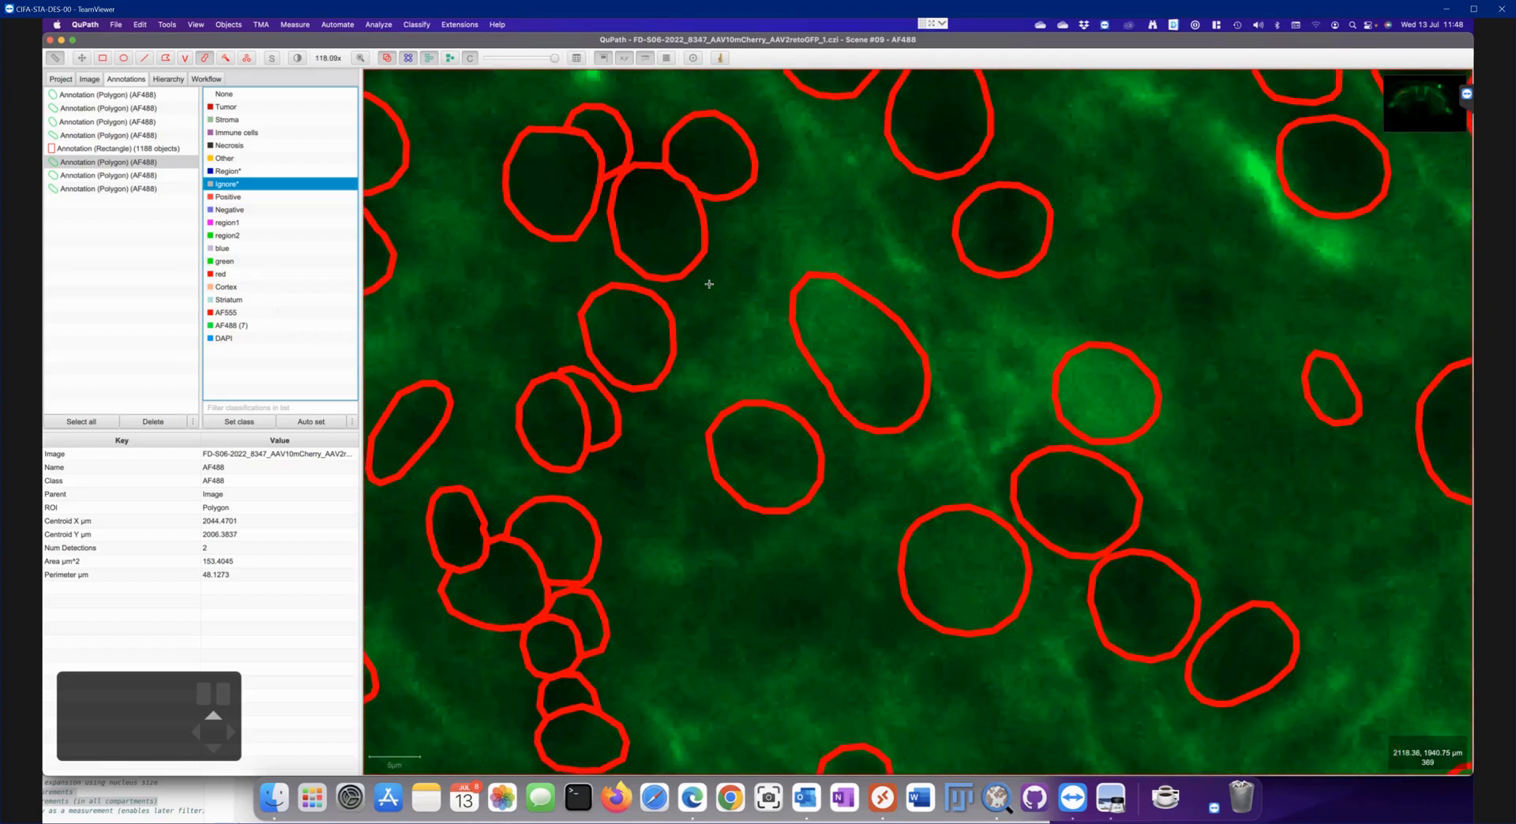
pyautogui.scroll(-5, 709, 284)
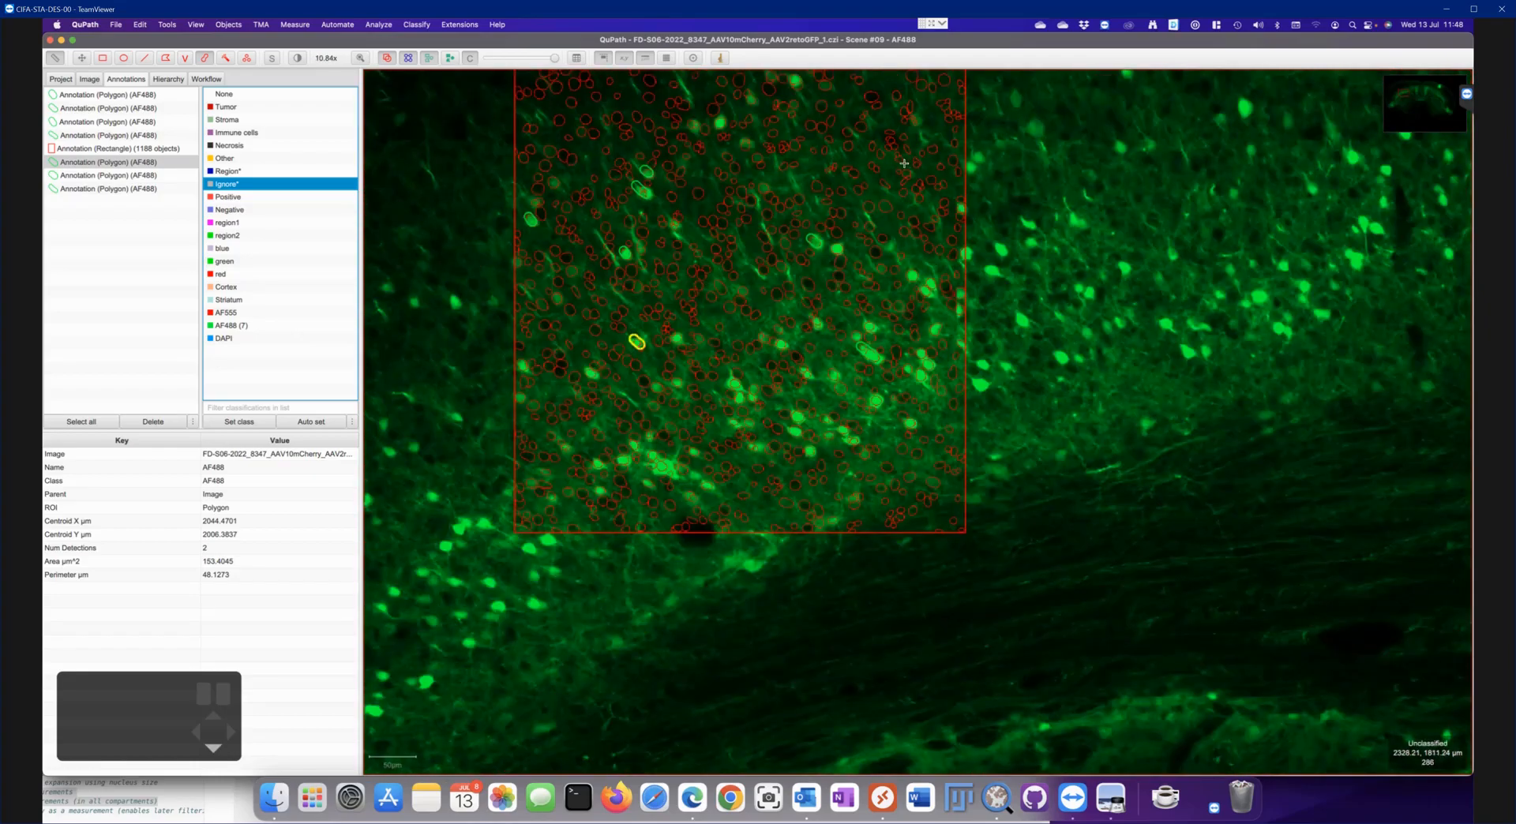
pyautogui.scroll(5, 905, 163)
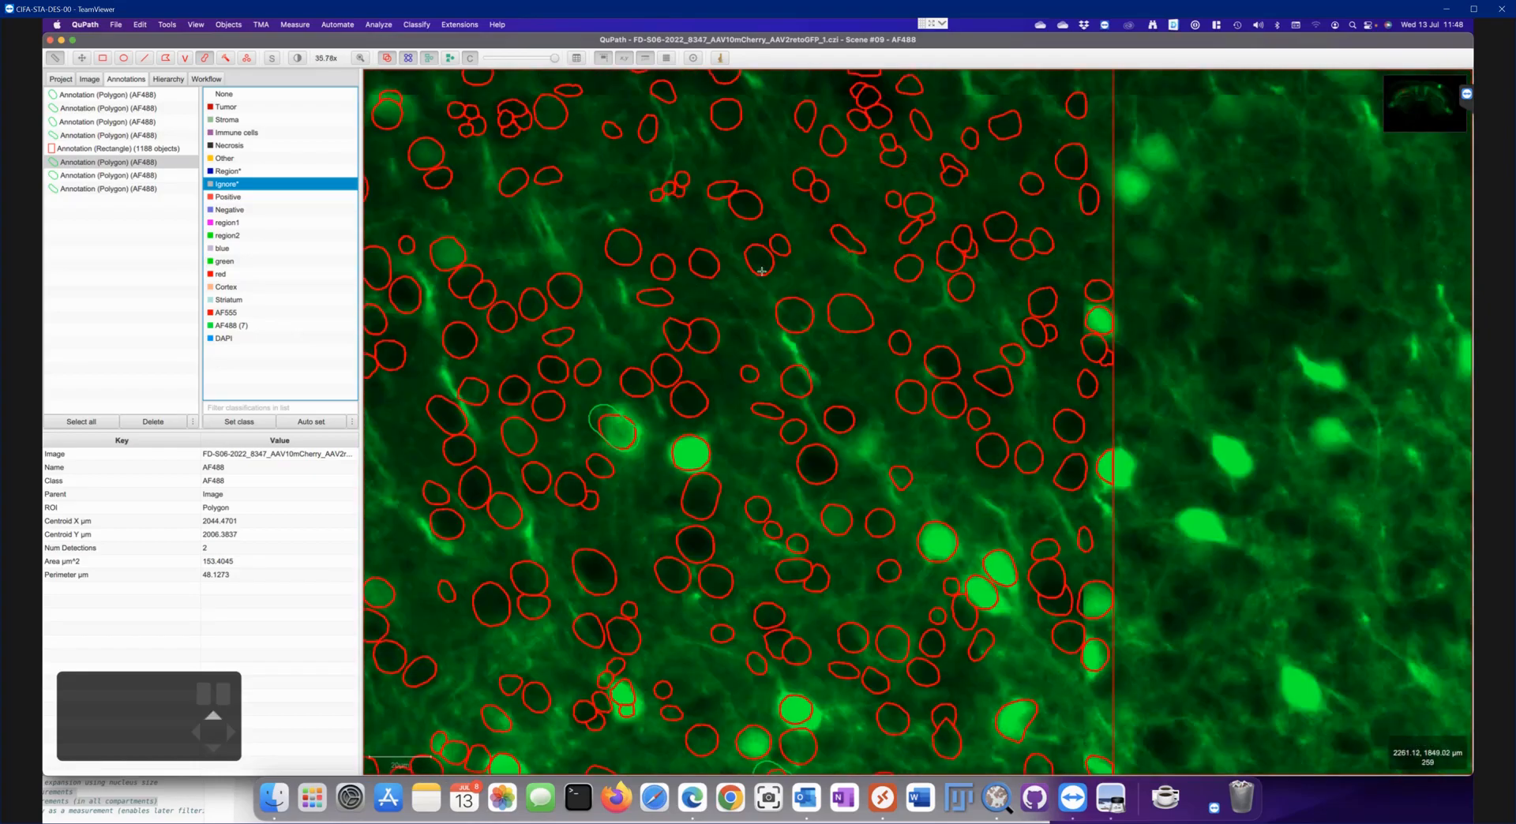
pyautogui.moveTo(676, 269); pyautogui.dragTo(805, 241)
pyautogui.click(239, 421)
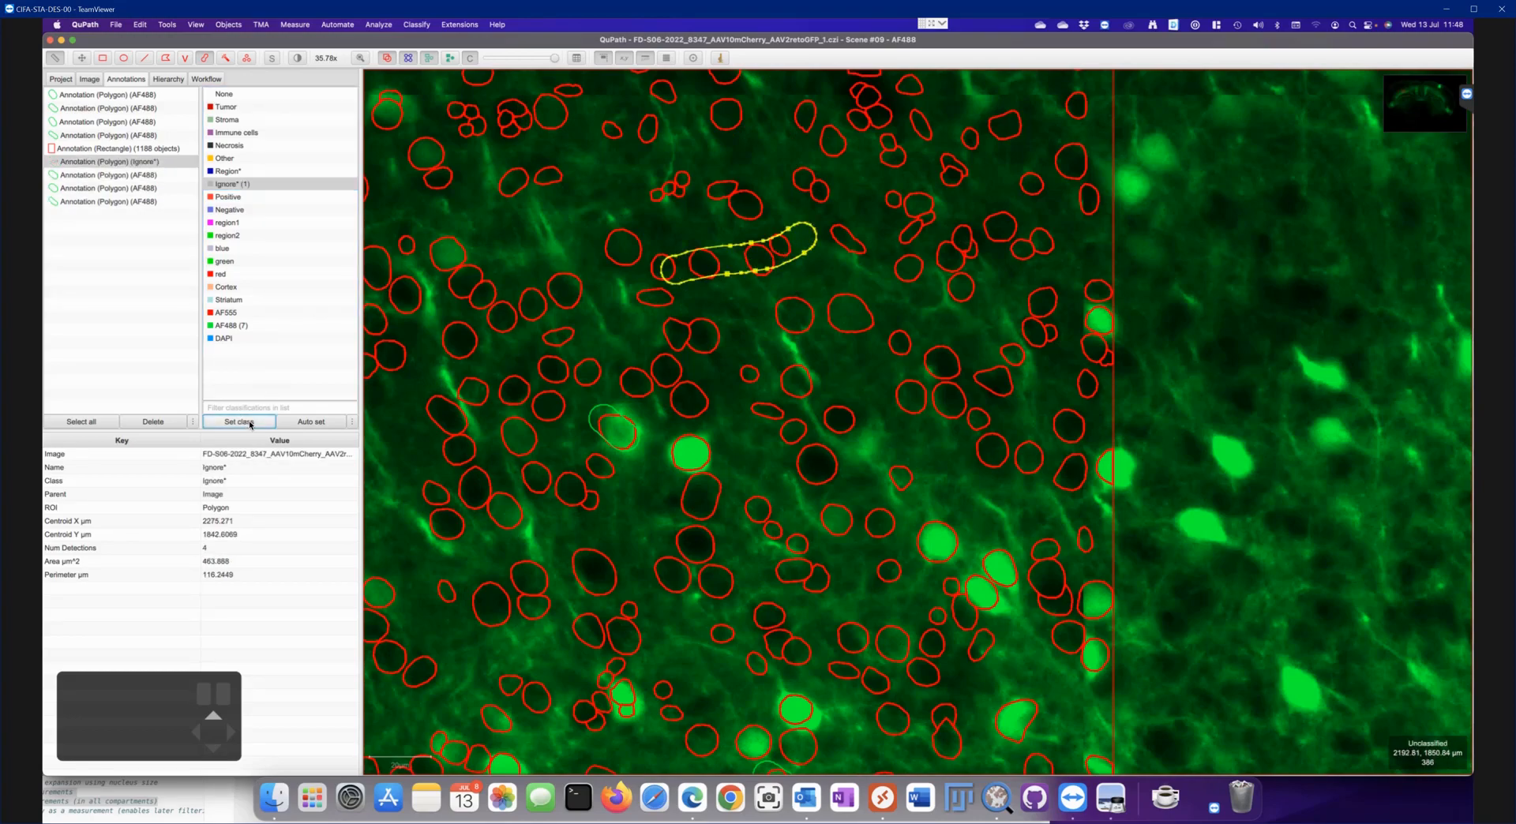
pyautogui.moveTo(955, 212); pyautogui.dragTo(955, 298)
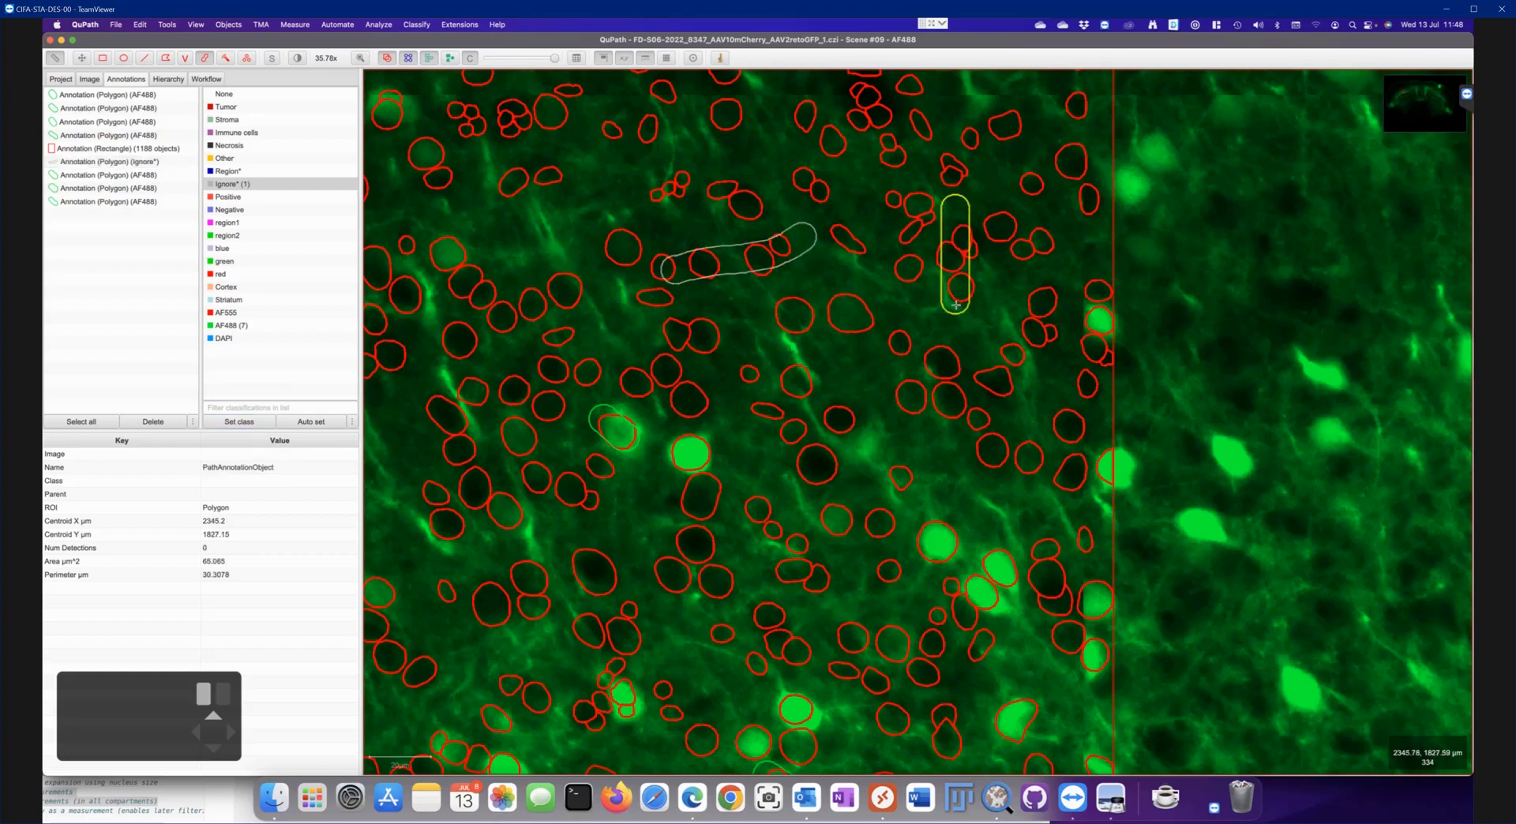
pyautogui.click(241, 424)
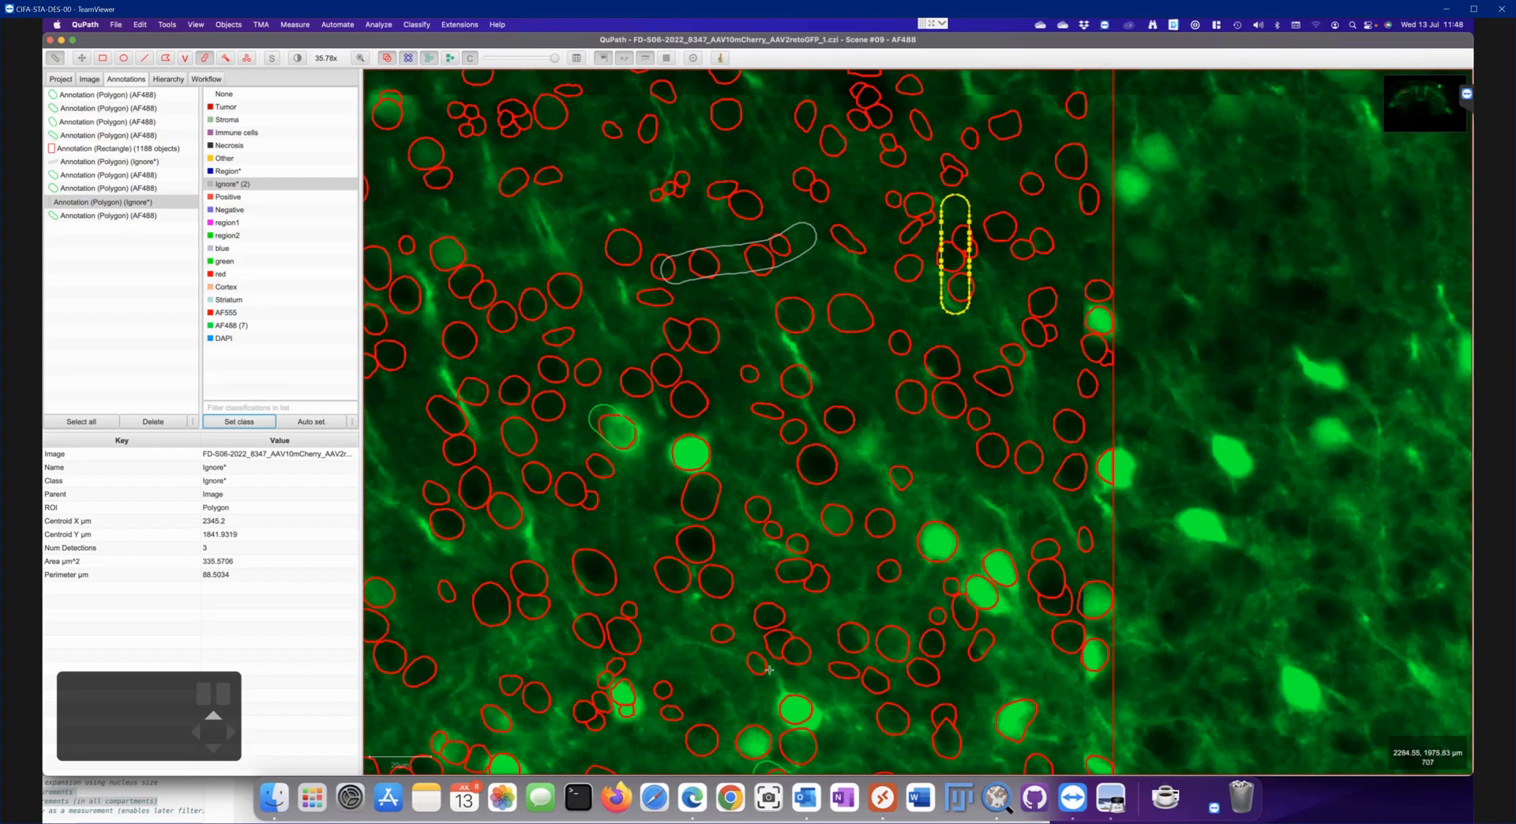
# Brush three more annotations of about 348, 256 and 294 µm² over non-green nuclei and set their class to Ignore*
pyautogui.moveTo(748, 678)
pyautogui.mouseDown()
pyautogui.moveTo(789, 628)
pyautogui.moveTo(829, 651)
pyautogui.mouseUp()
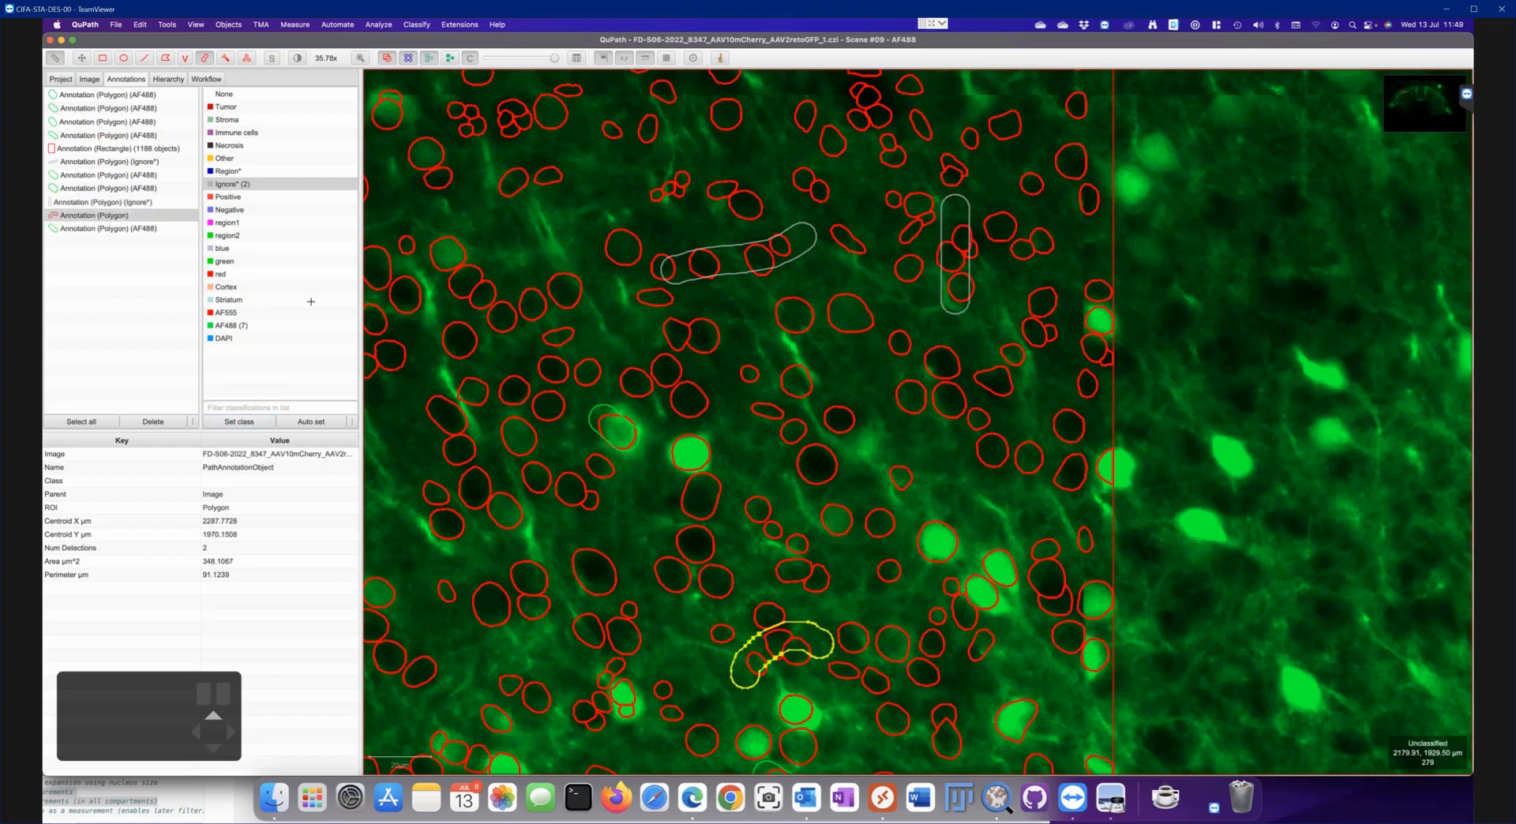
pyautogui.click(229, 423)
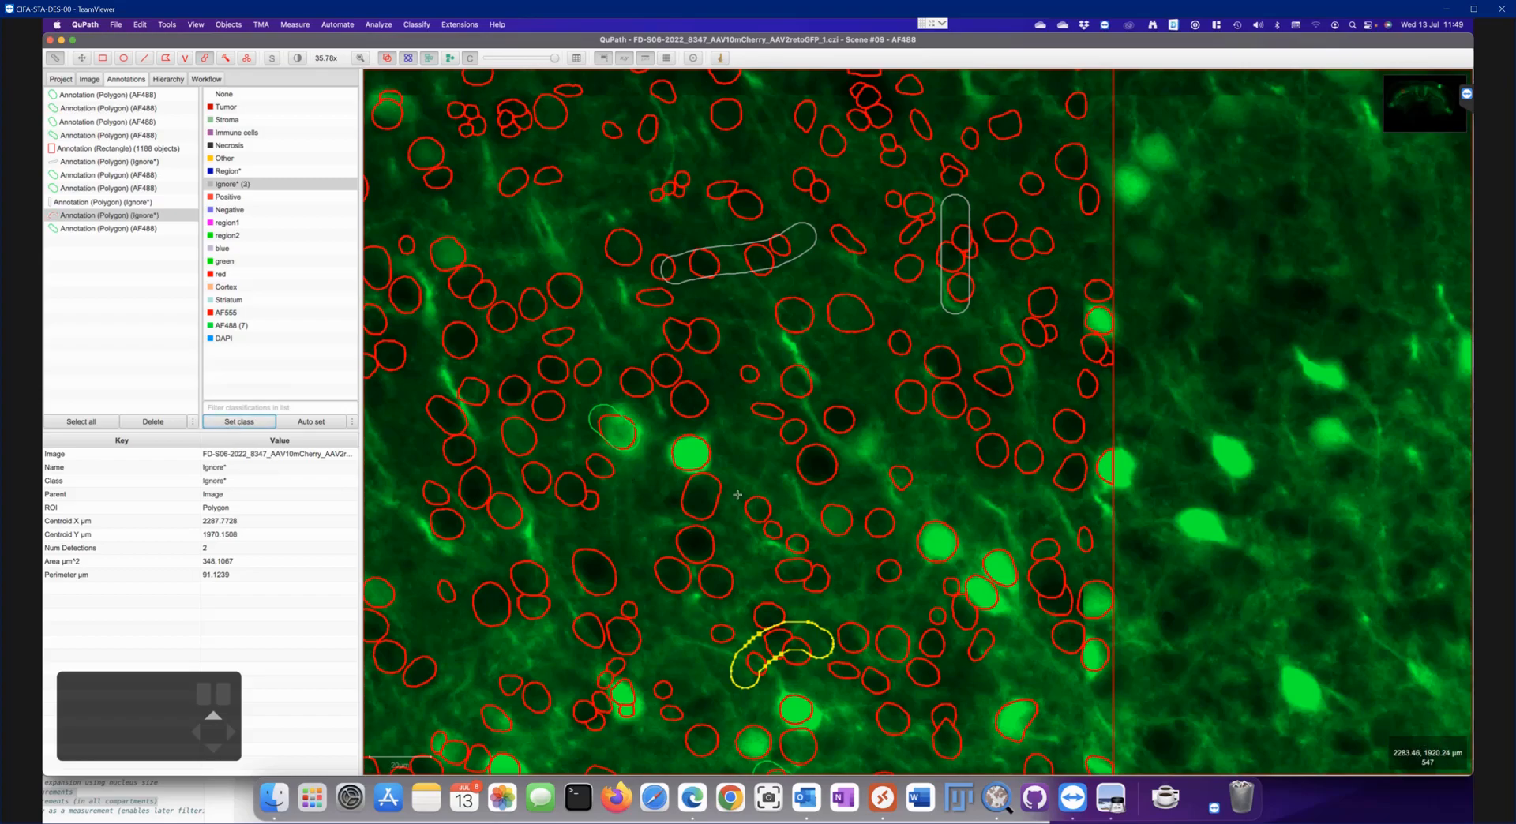
pyautogui.moveTo(731, 480); pyautogui.dragTo(673, 502)
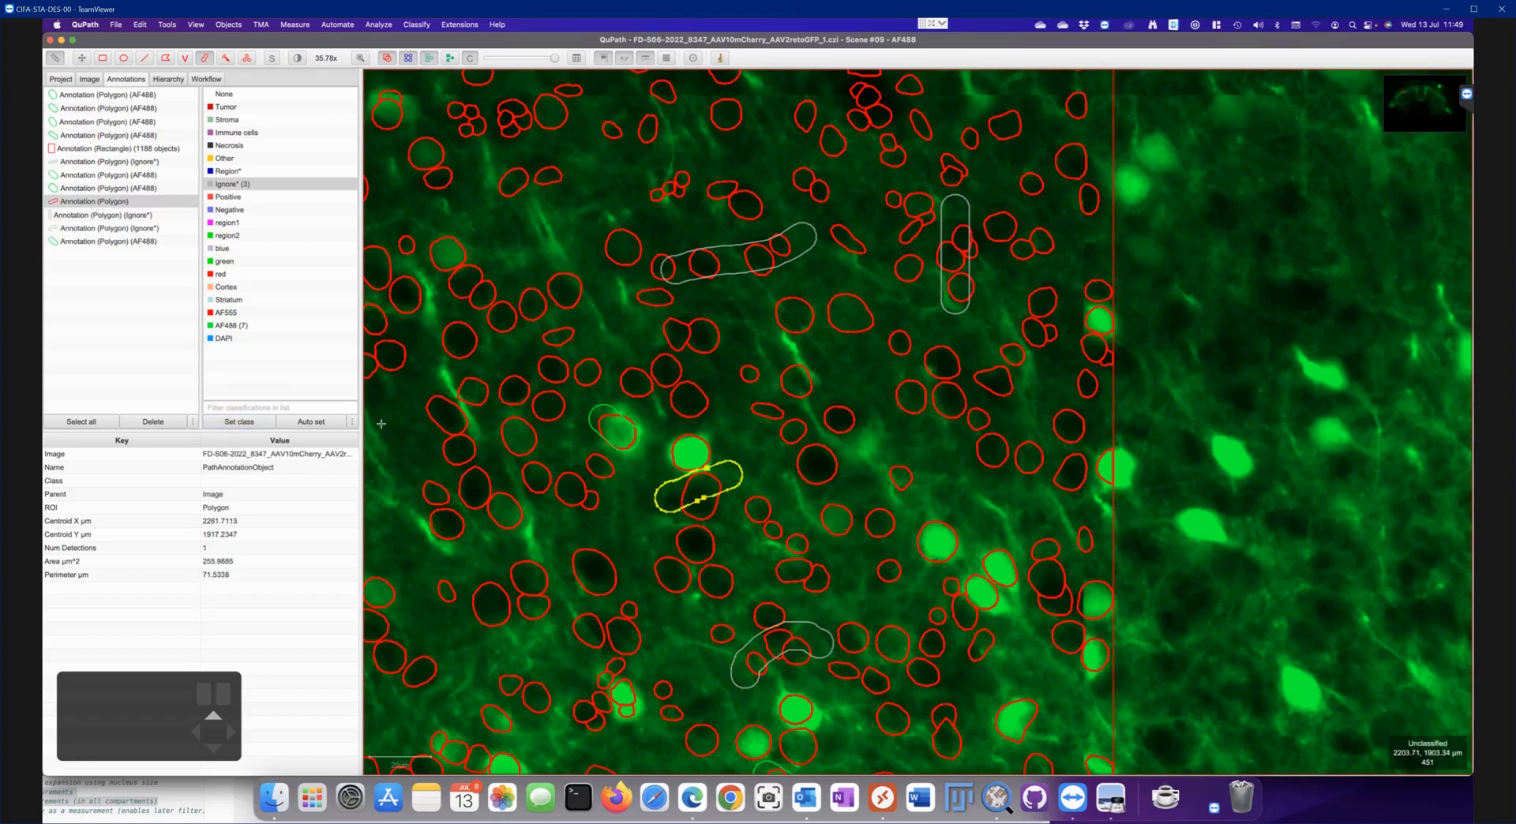
pyautogui.click(239, 422)
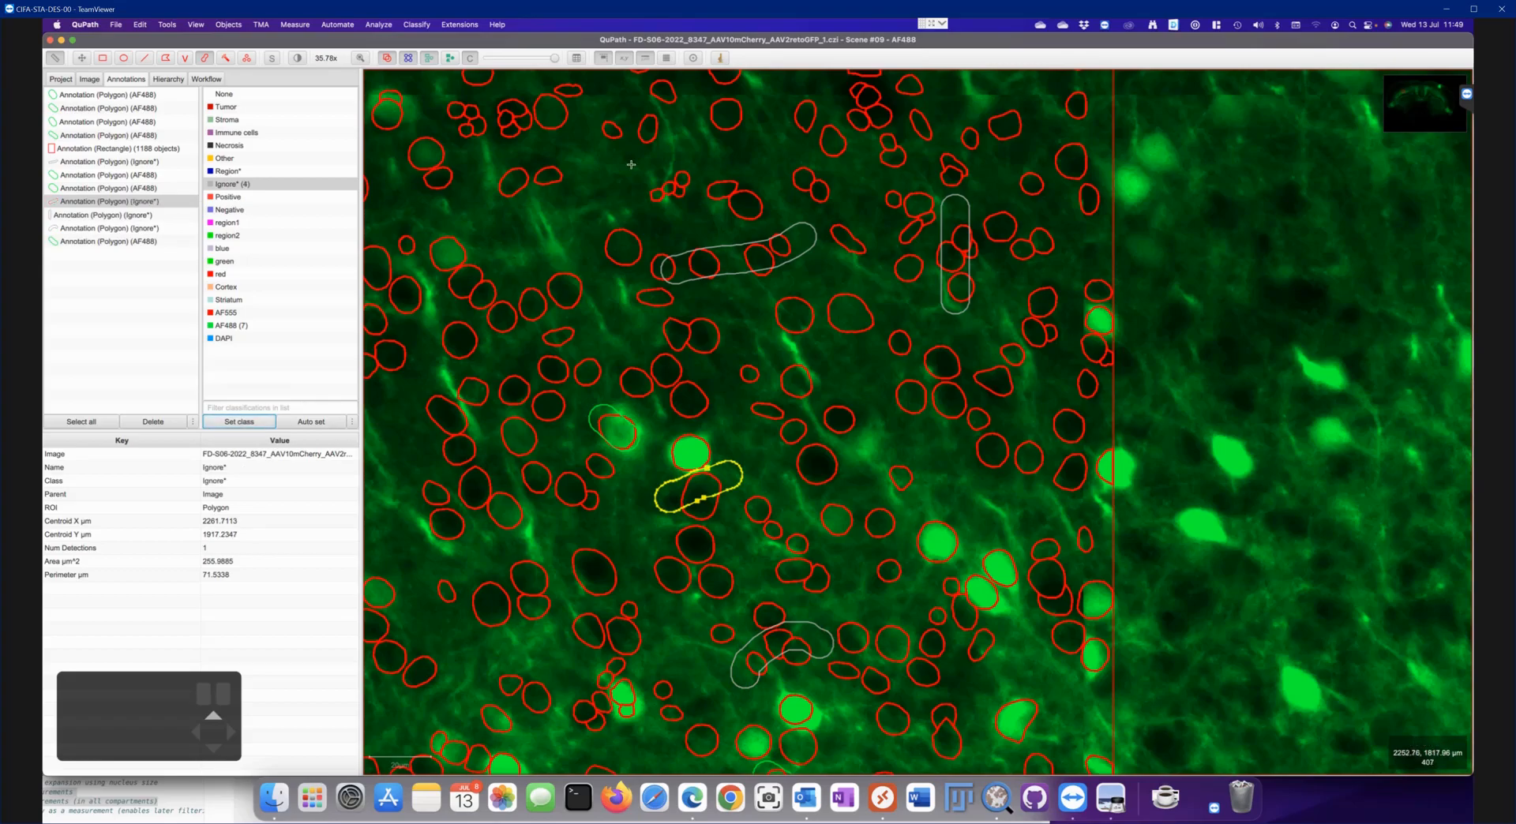
pyautogui.moveTo(471, 141); pyautogui.dragTo(540, 117)
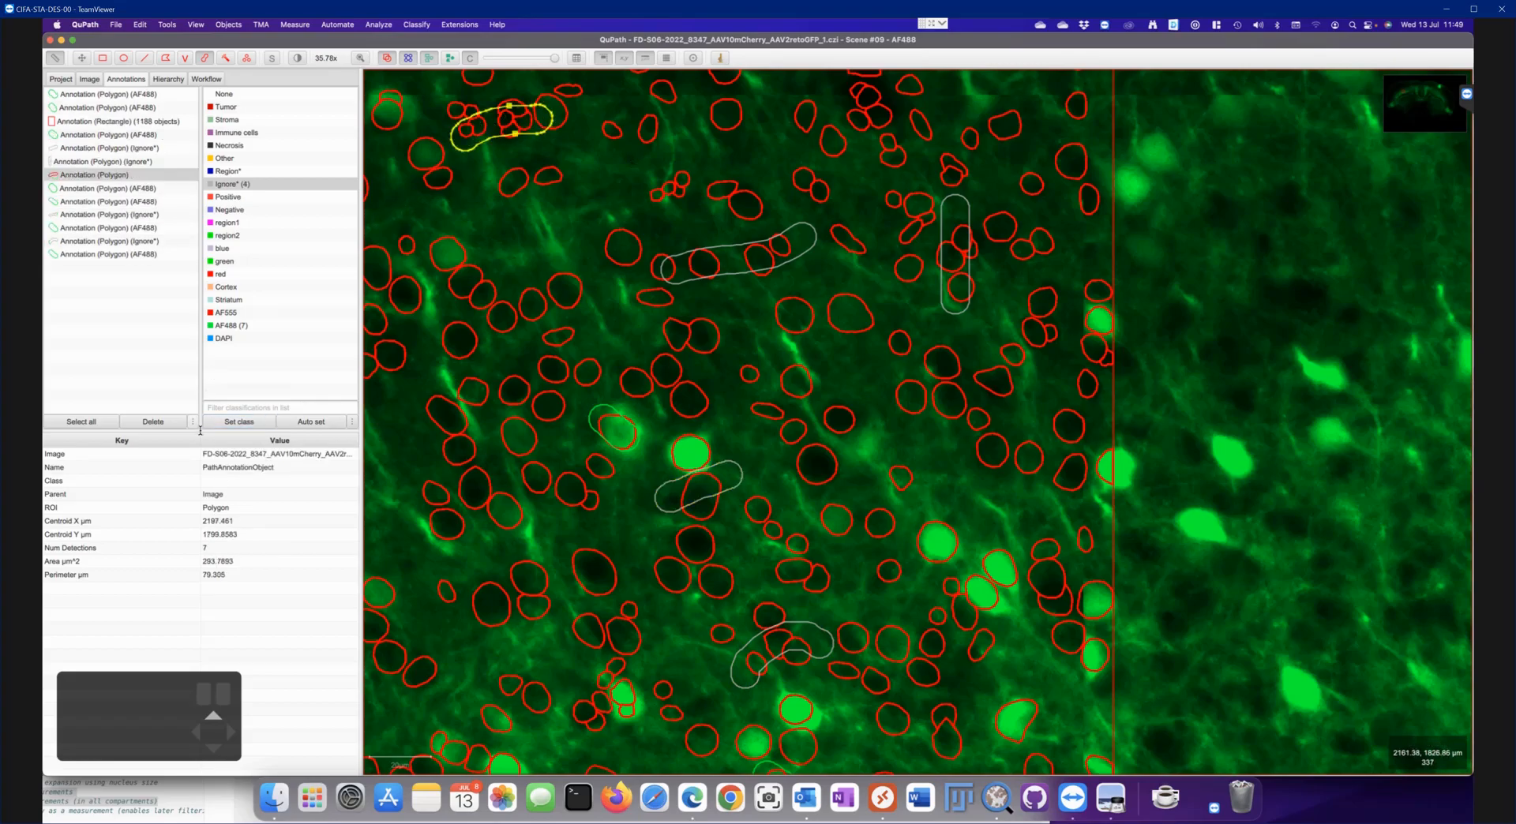
pyautogui.click(239, 422)
# Brush a long annotation of about 4708 µm² across the dark nuclei near the rectangle's upper edge and assign it the Ignore* class
pyautogui.scroll(5, 702, 558)
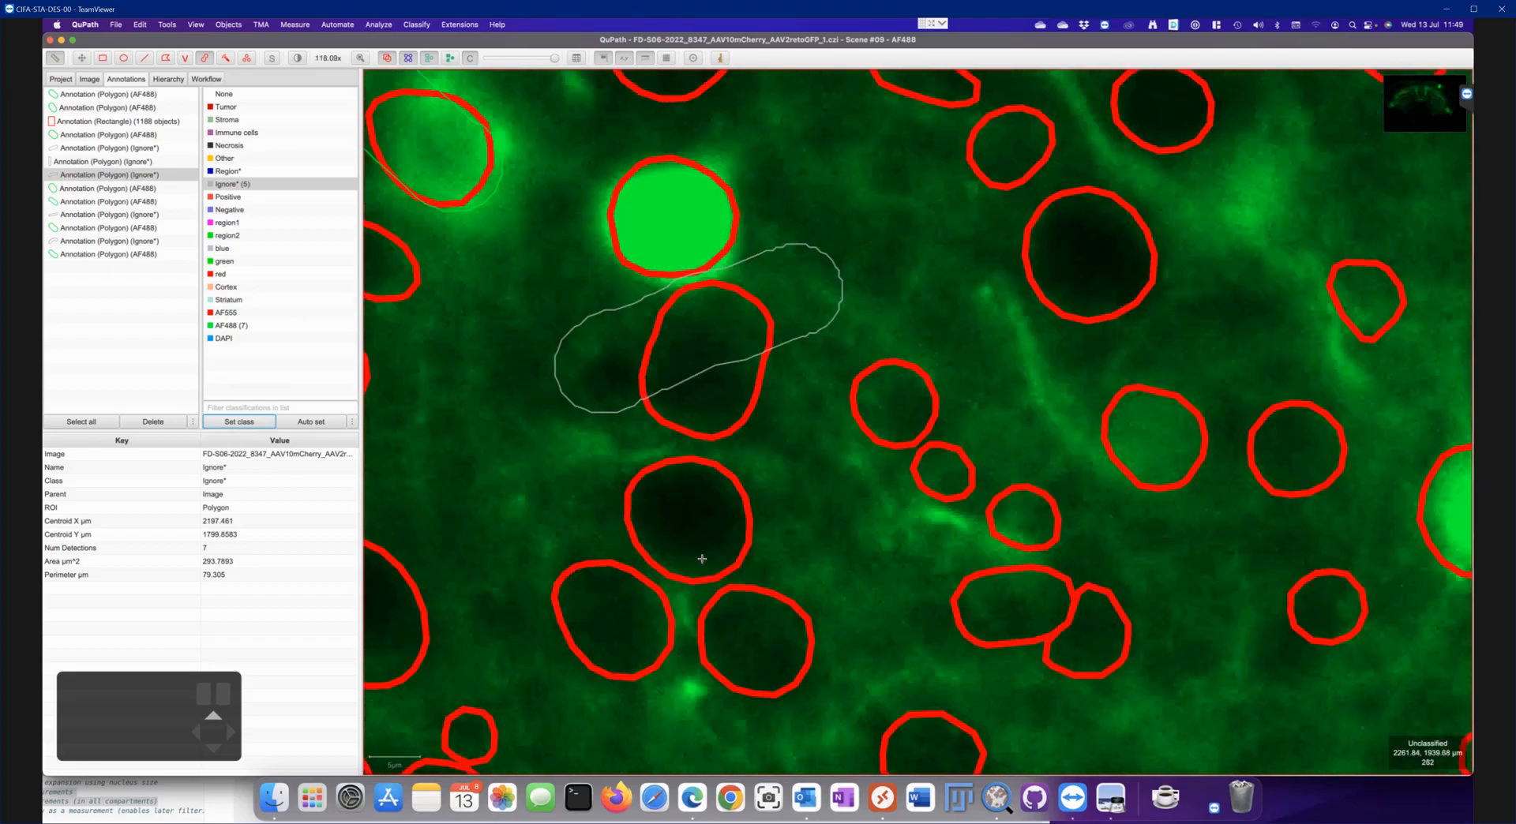
pyautogui.scroll(-10, 675, 537)
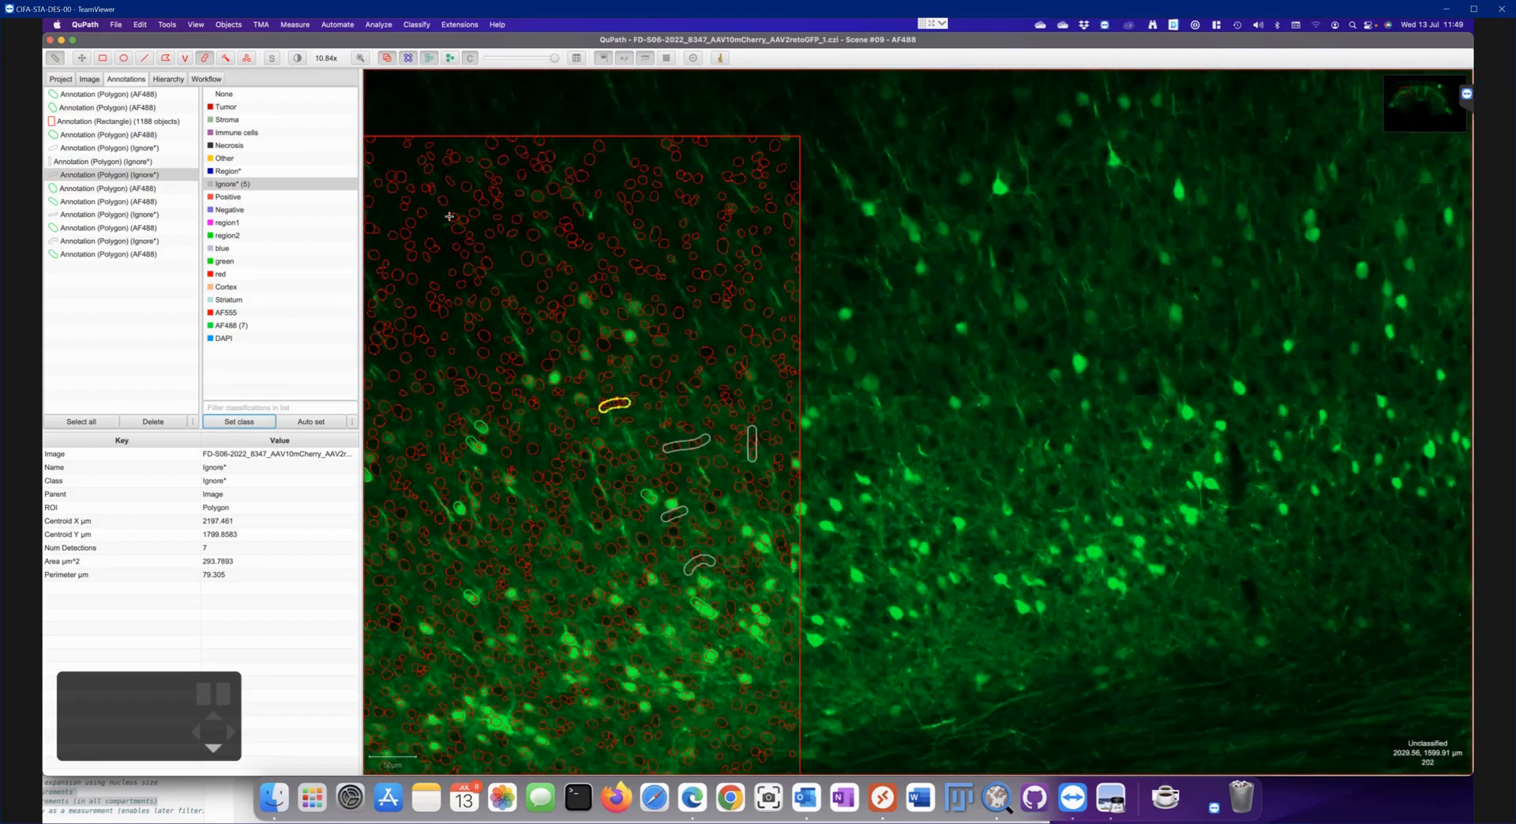
pyautogui.moveTo(438, 204); pyautogui.dragTo(553, 188)
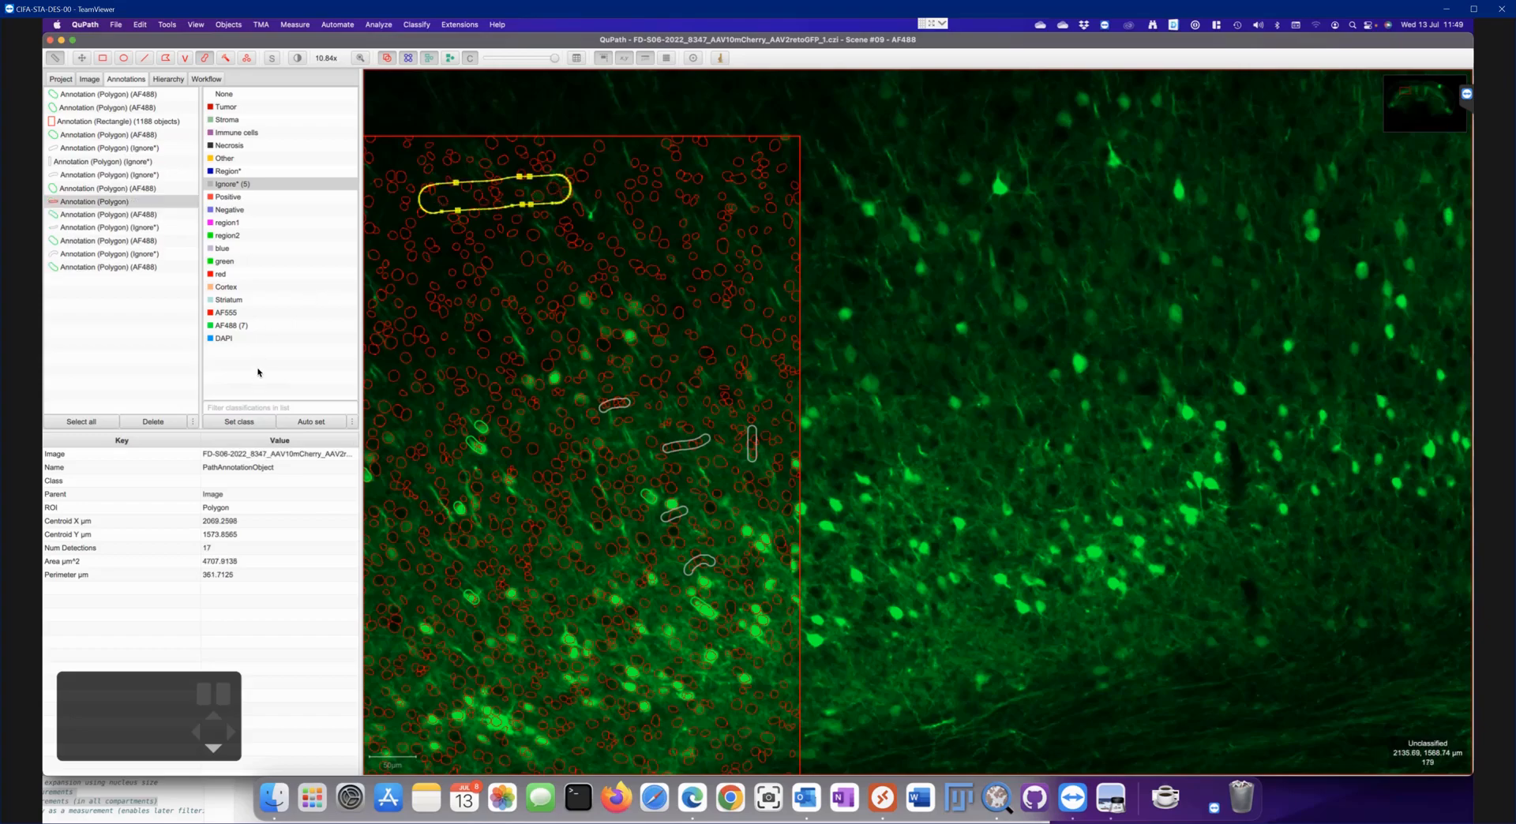
pyautogui.click(239, 422)
# Brush an annotation of about 2674 µm² over non-green nuclei near the rectangle's lower edge and assign it the Ignore* class
pyautogui.press('m')
pyautogui.moveTo(948, 379); pyautogui.dragTo(1263, 192)
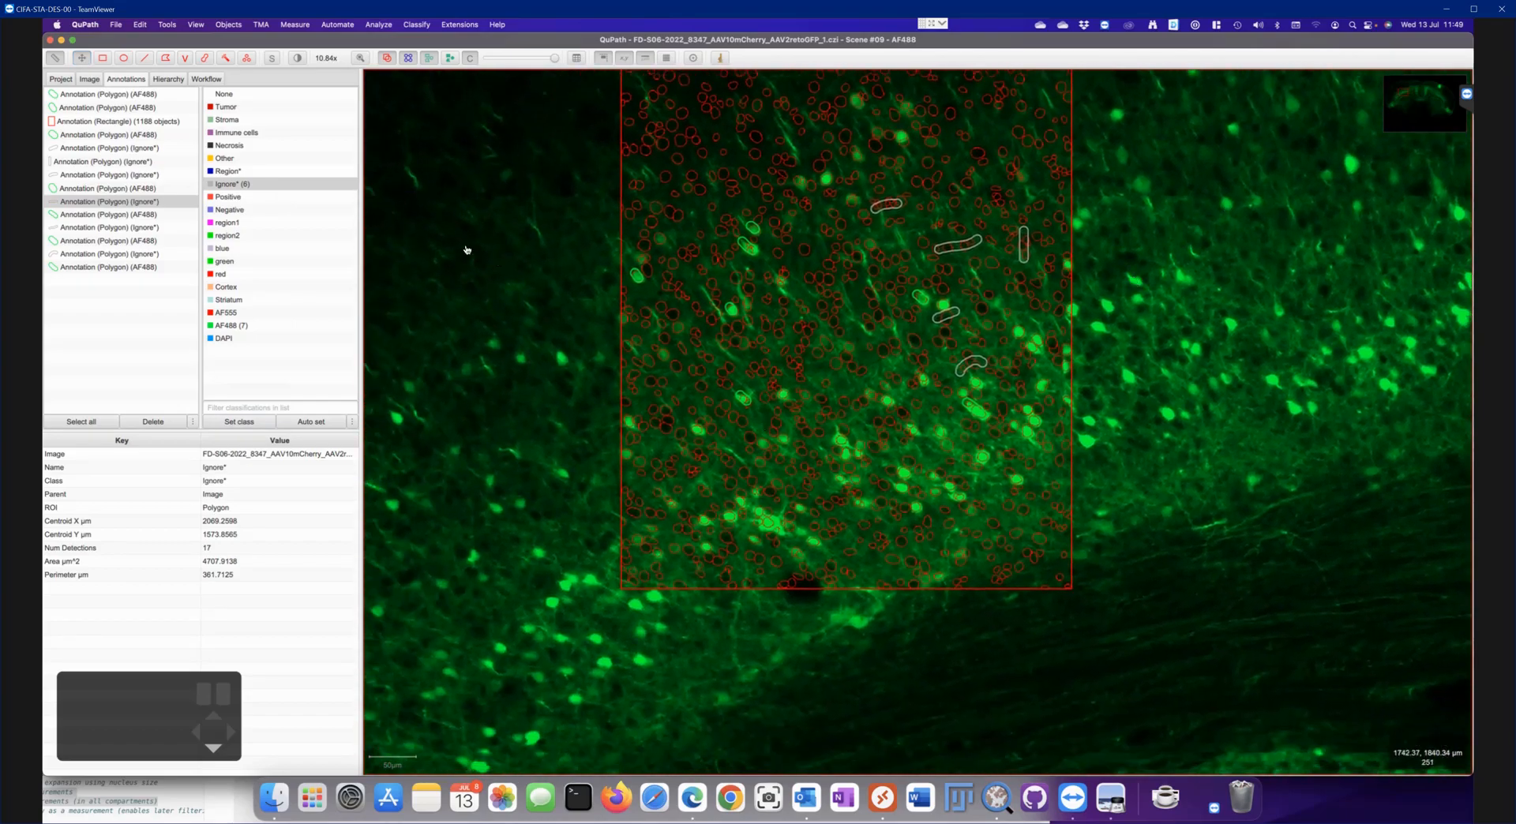
pyautogui.click(204, 59)
pyautogui.moveTo(876, 565); pyautogui.dragTo(925, 540)
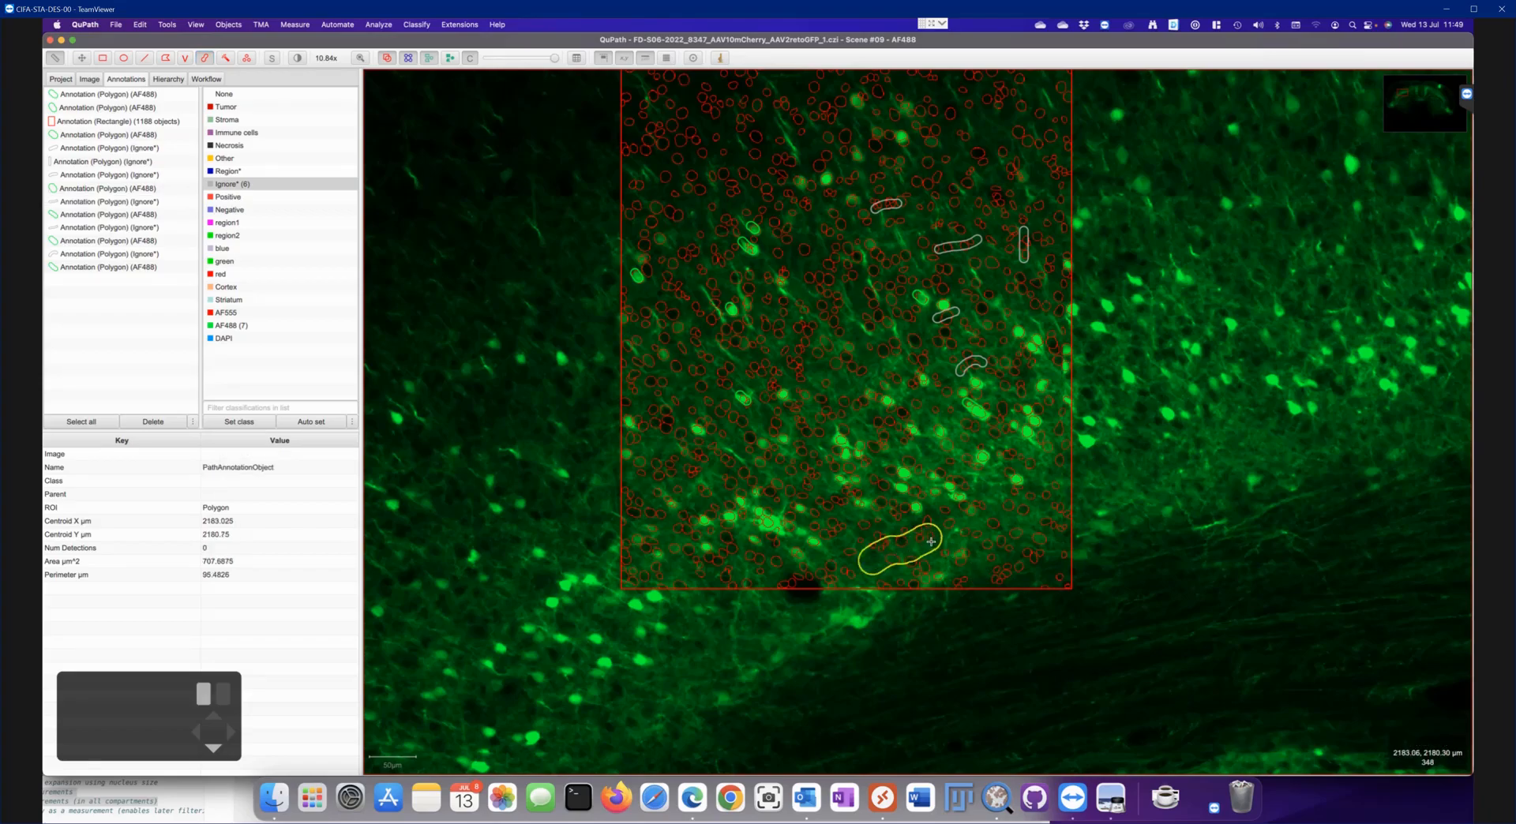
pyautogui.click(237, 422)
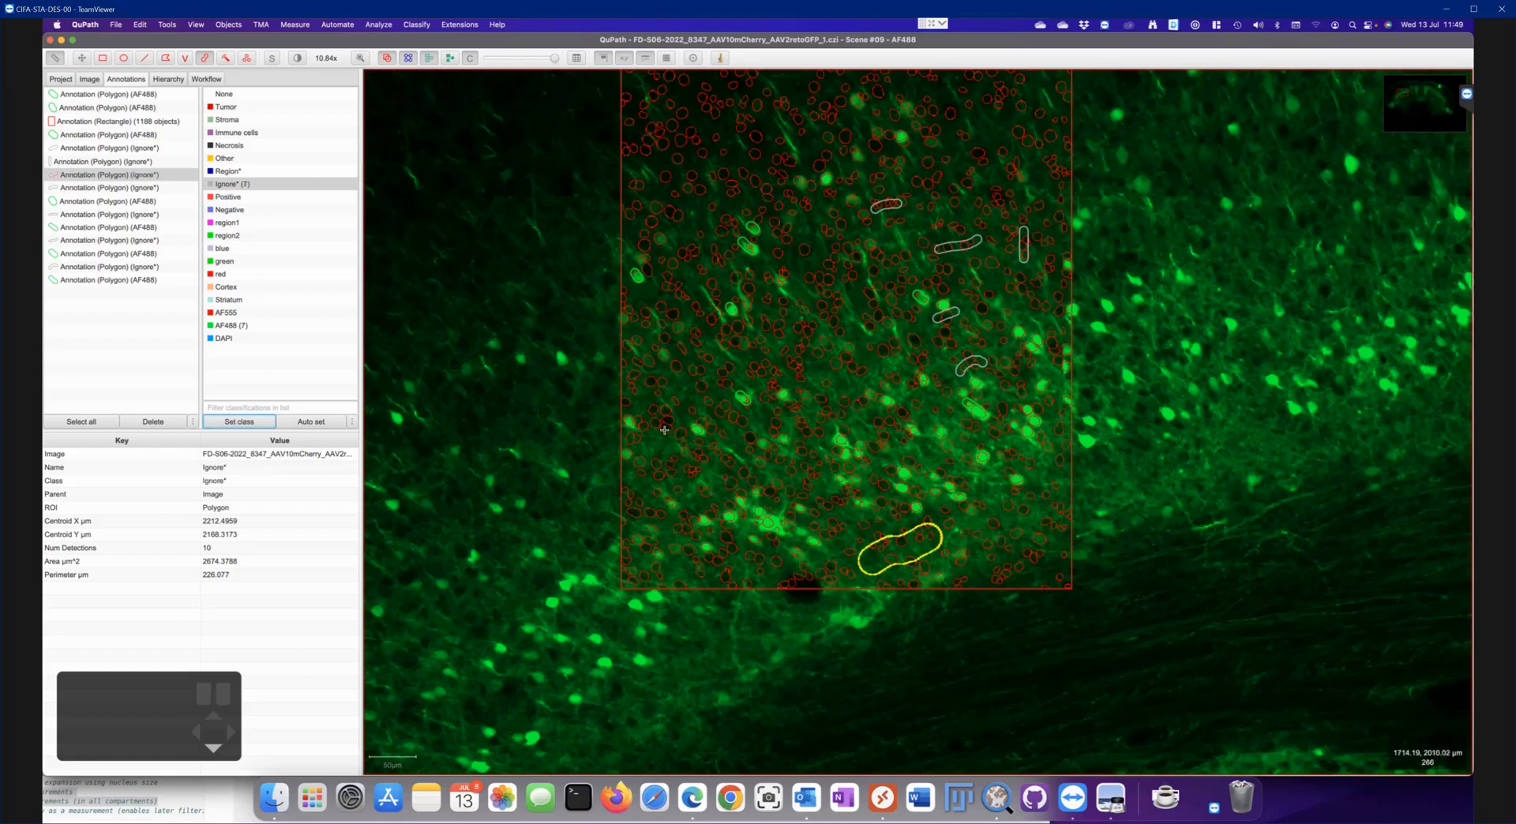
# Select the rectangle annotation holding the detections, open the Train object classifier dialog and place it beside the annotated region
pyautogui.scroll(3, 870, 356)
pyautogui.scroll(-8, 870, 356)
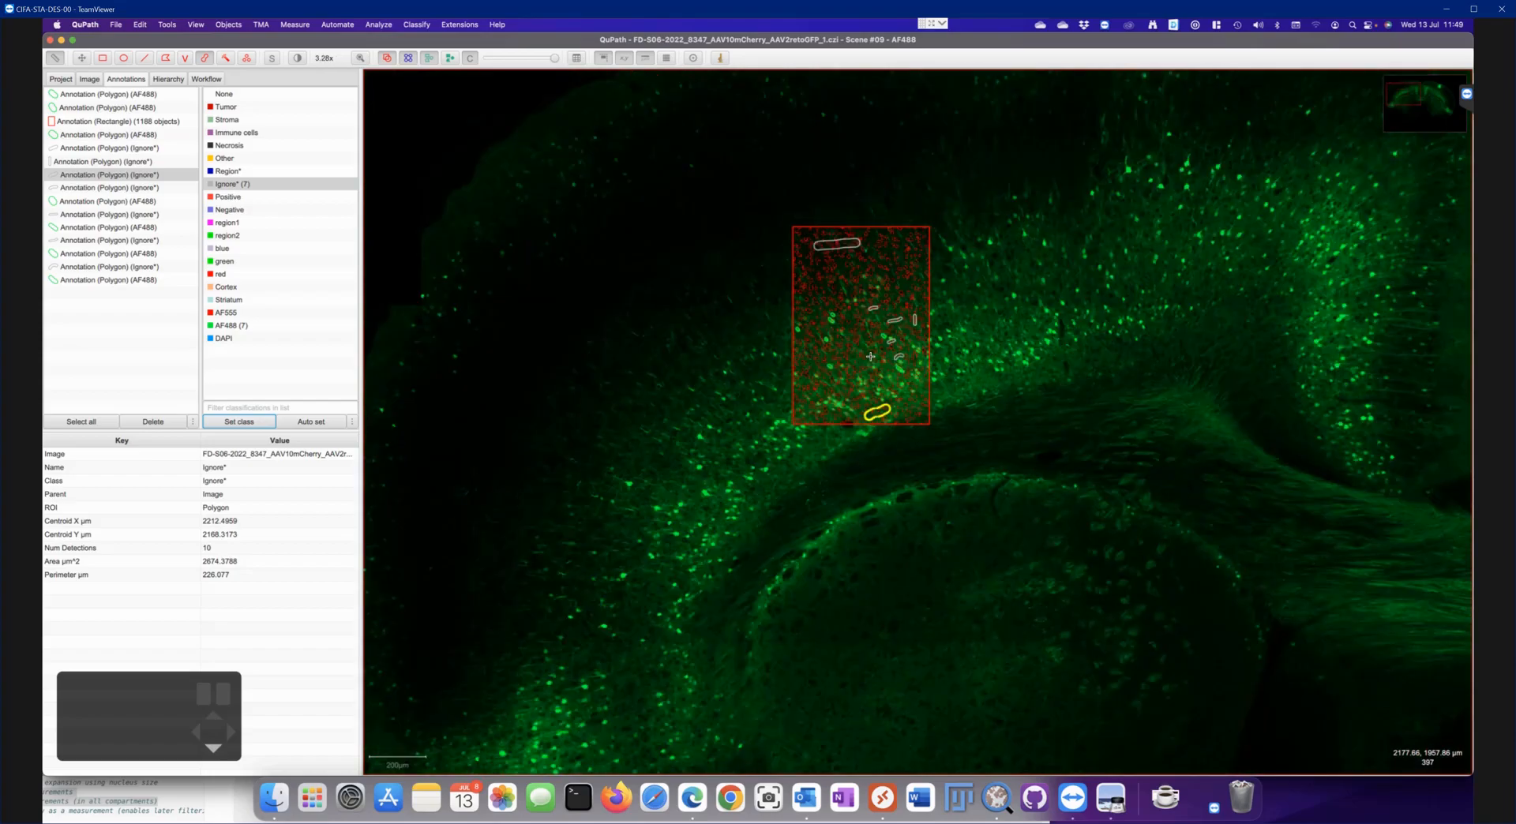
pyautogui.click(88, 126)
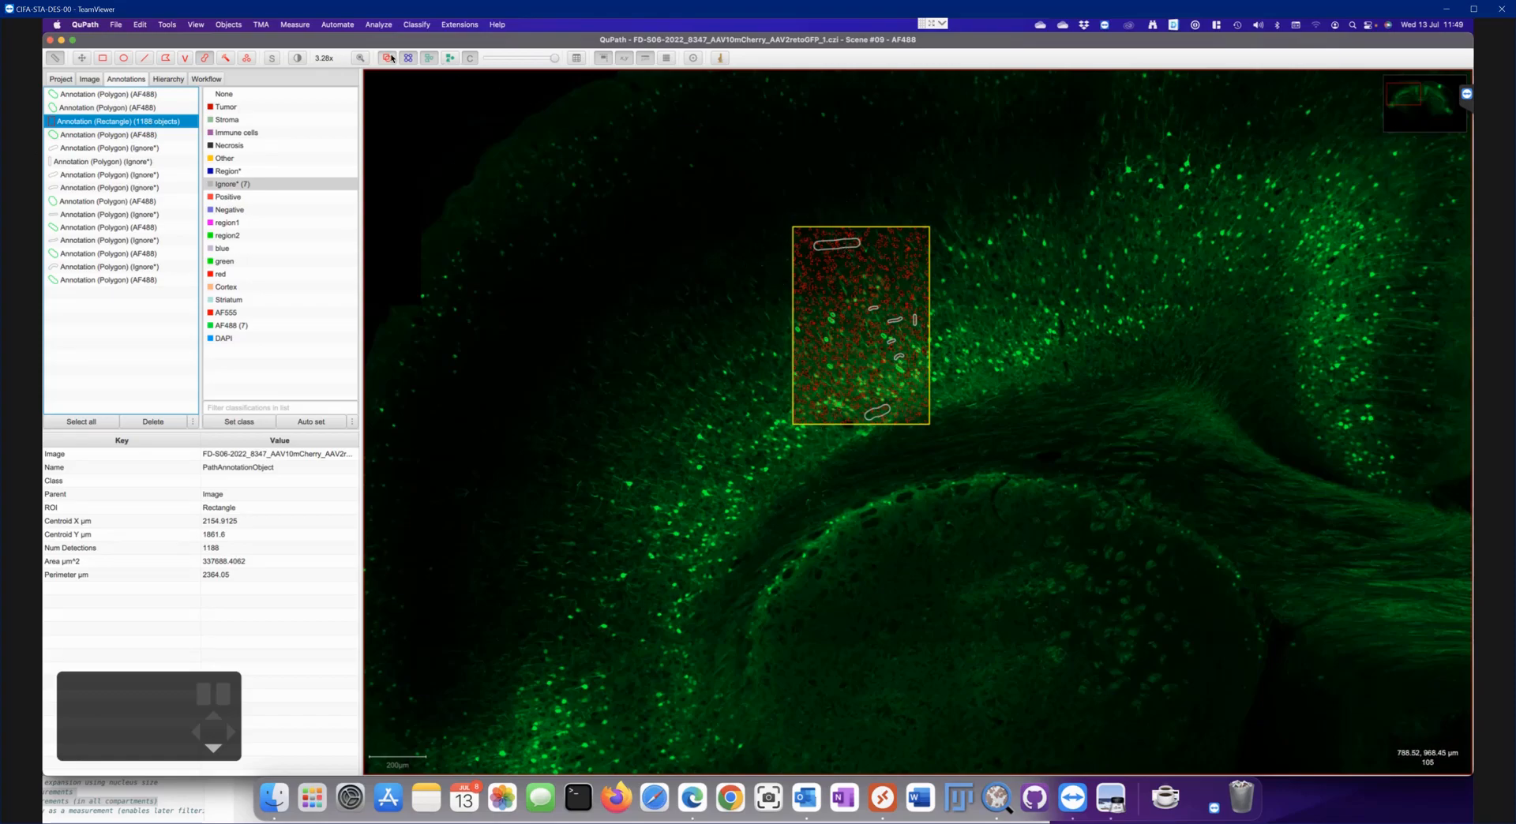
pyautogui.click(414, 26)
pyautogui.moveTo(420, 47)
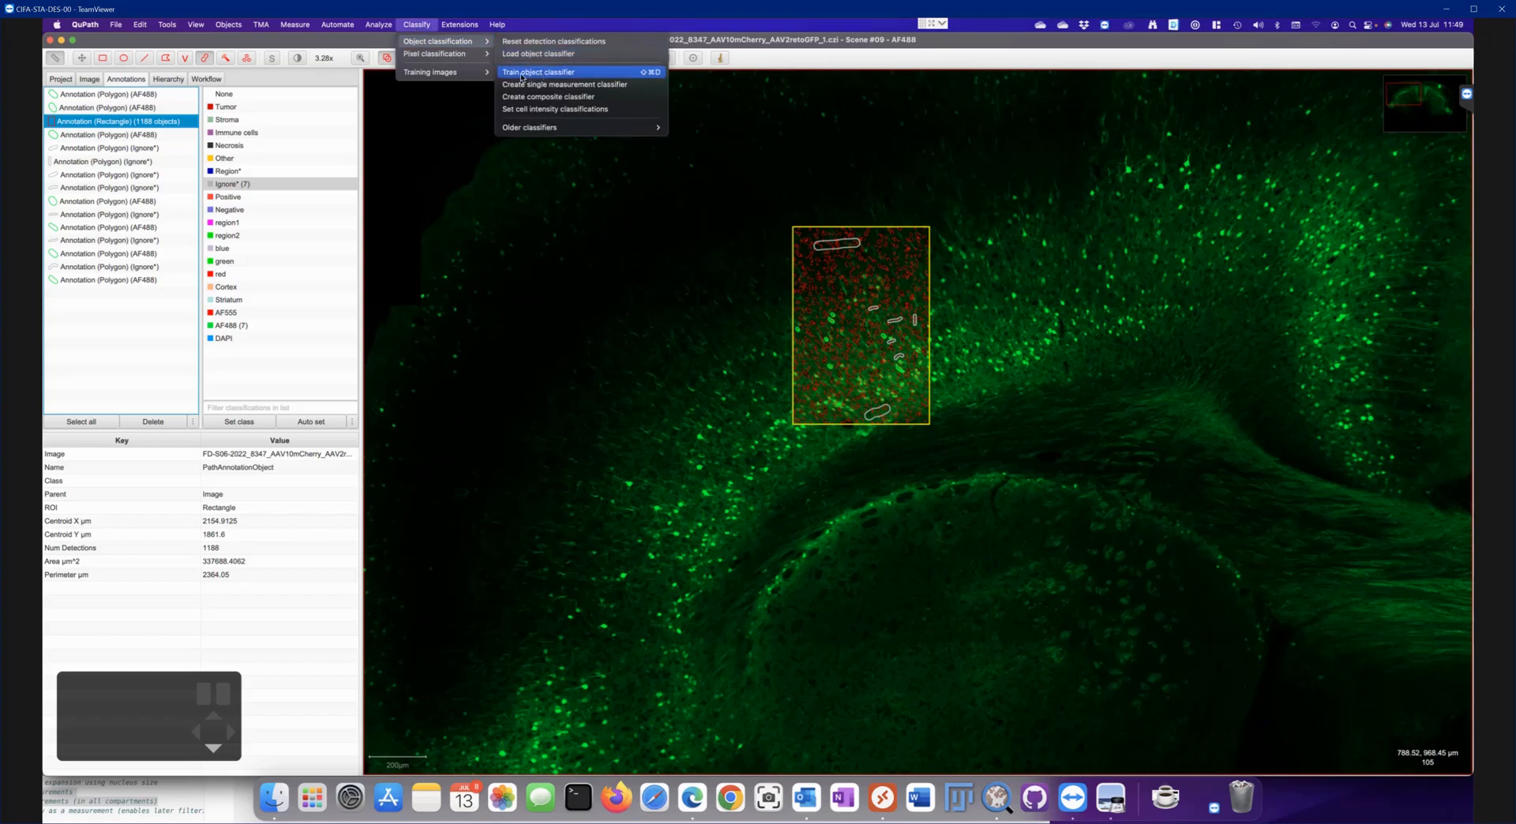
pyautogui.click(569, 73)
pyautogui.moveTo(766, 204); pyautogui.dragTo(595, 227)
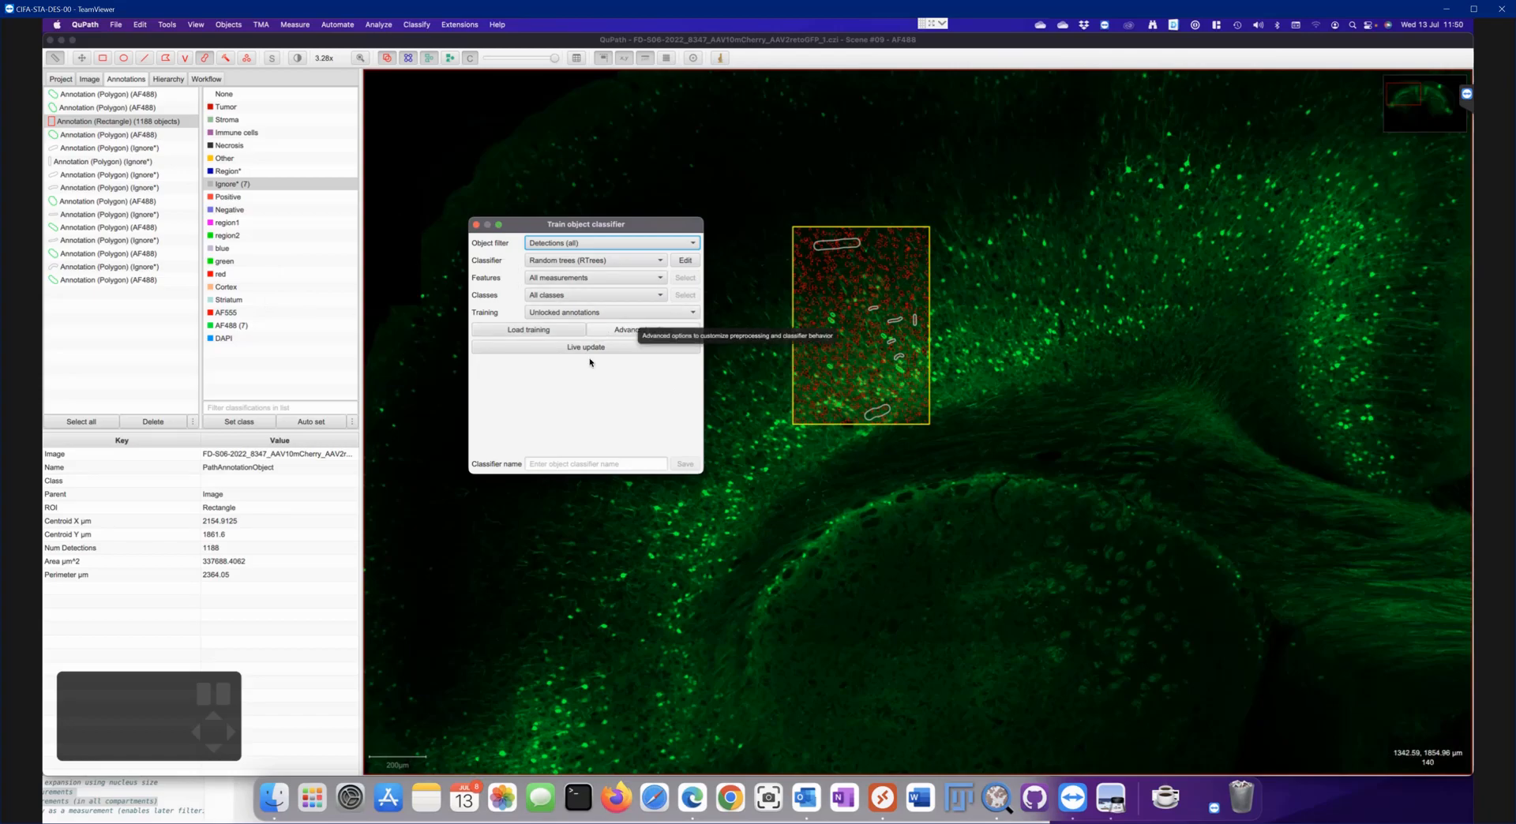
pyautogui.click(658, 296)
pyautogui.click(593, 325)
pyautogui.click(685, 296)
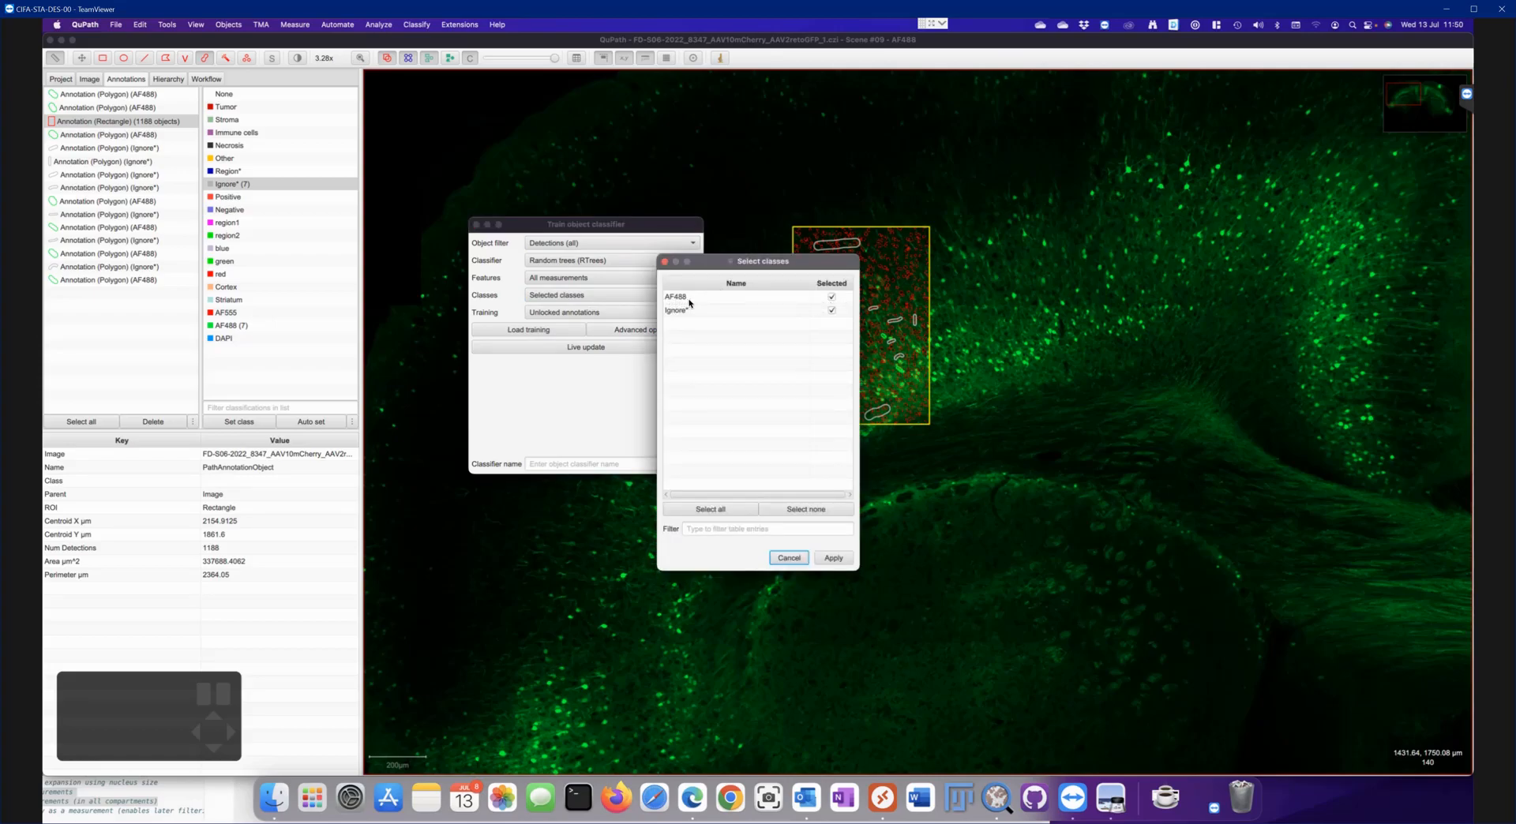
pyautogui.click(789, 561)
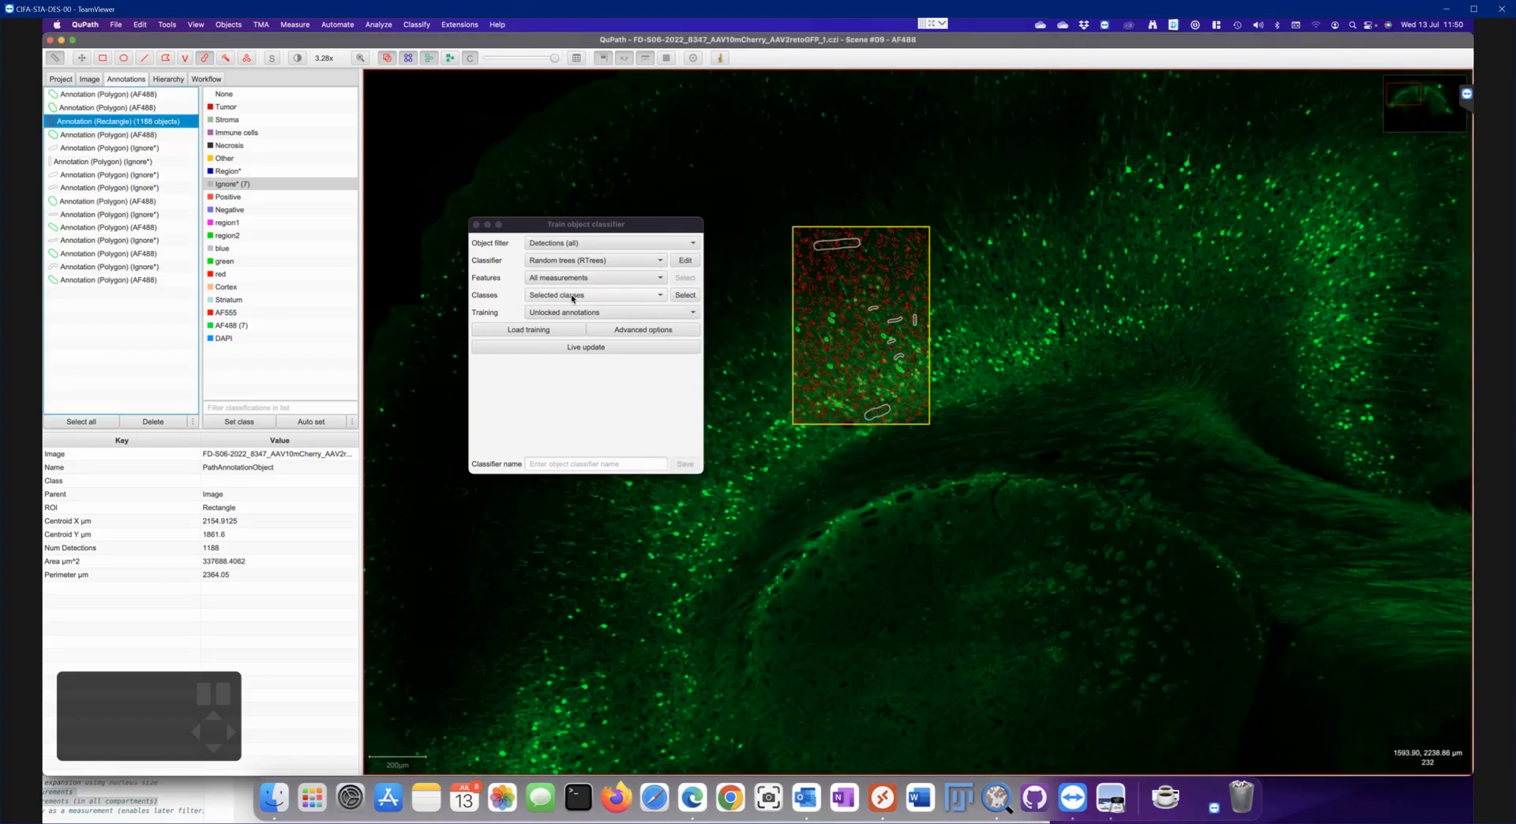
pyautogui.click(572, 295)
pyautogui.click(573, 308)
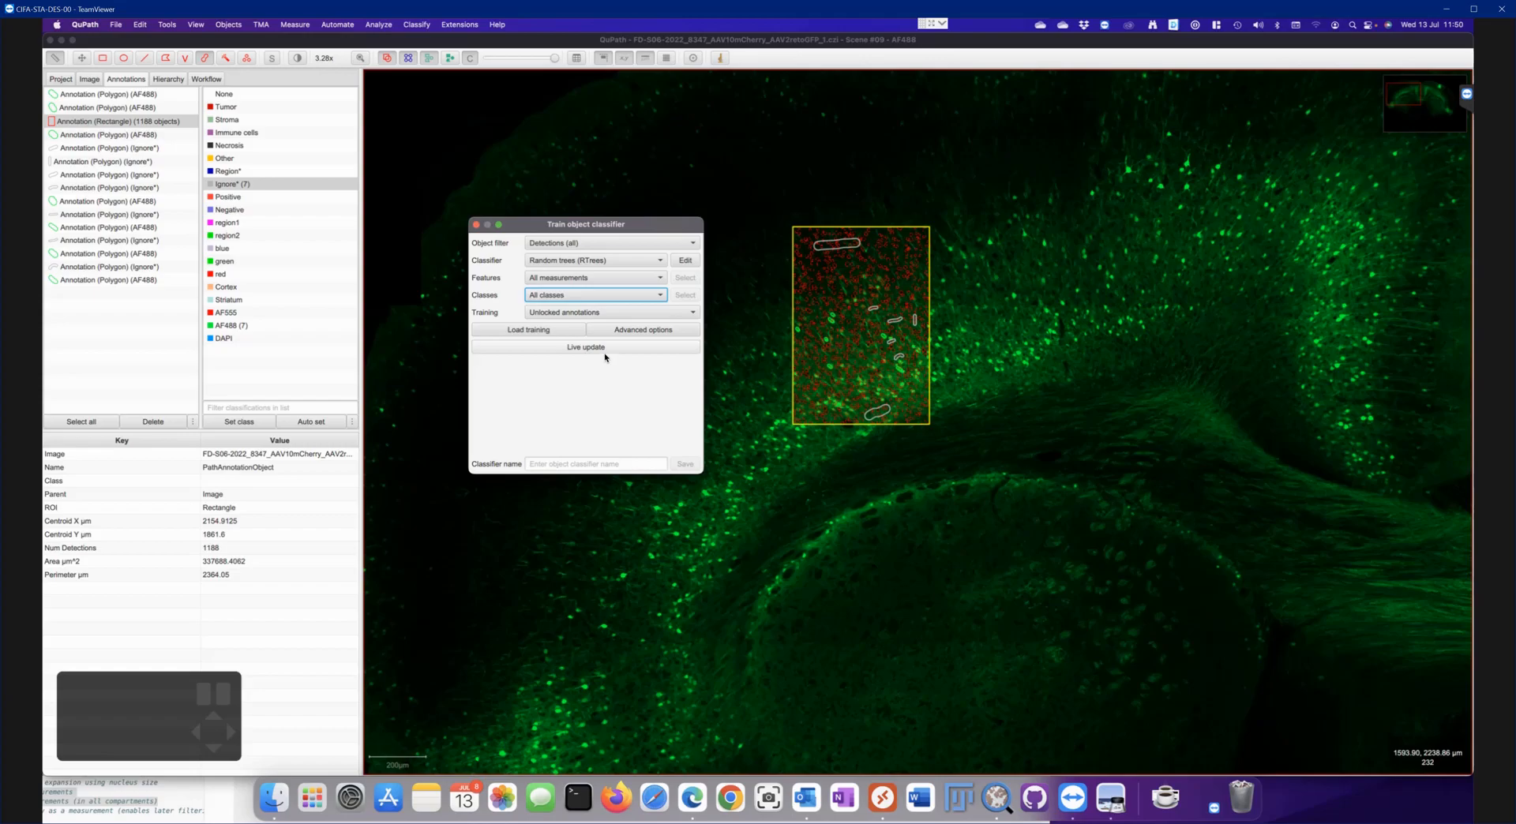
# Start live updating of the object classifier with all classes and inspect the classified detections inside the rectangle
pyautogui.click(576, 351)
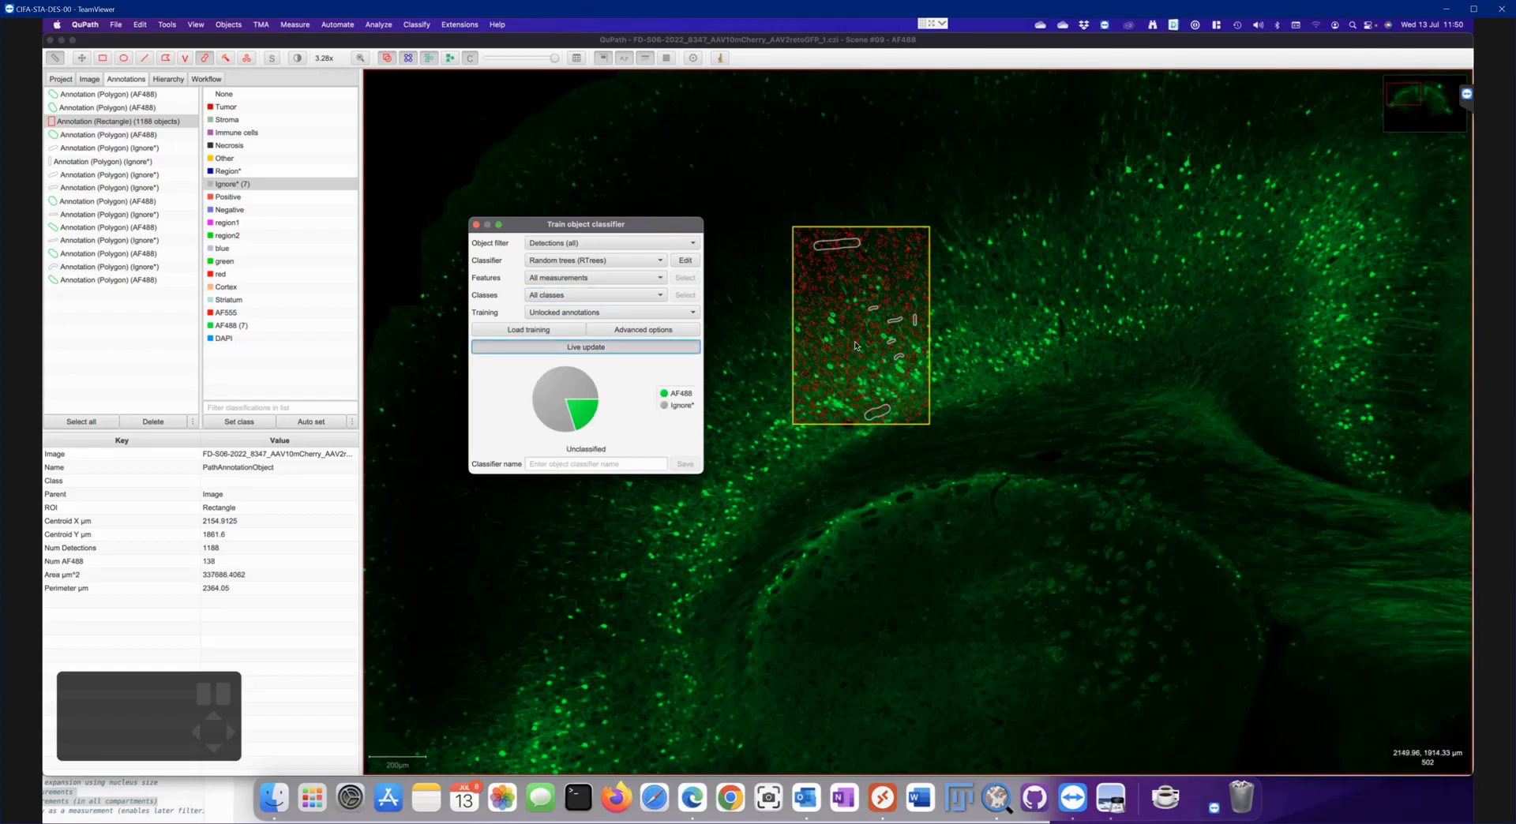
pyautogui.scroll(-5, 846, 347)
pyautogui.scroll(5, 845, 348)
pyautogui.scroll(5, 845, 348)
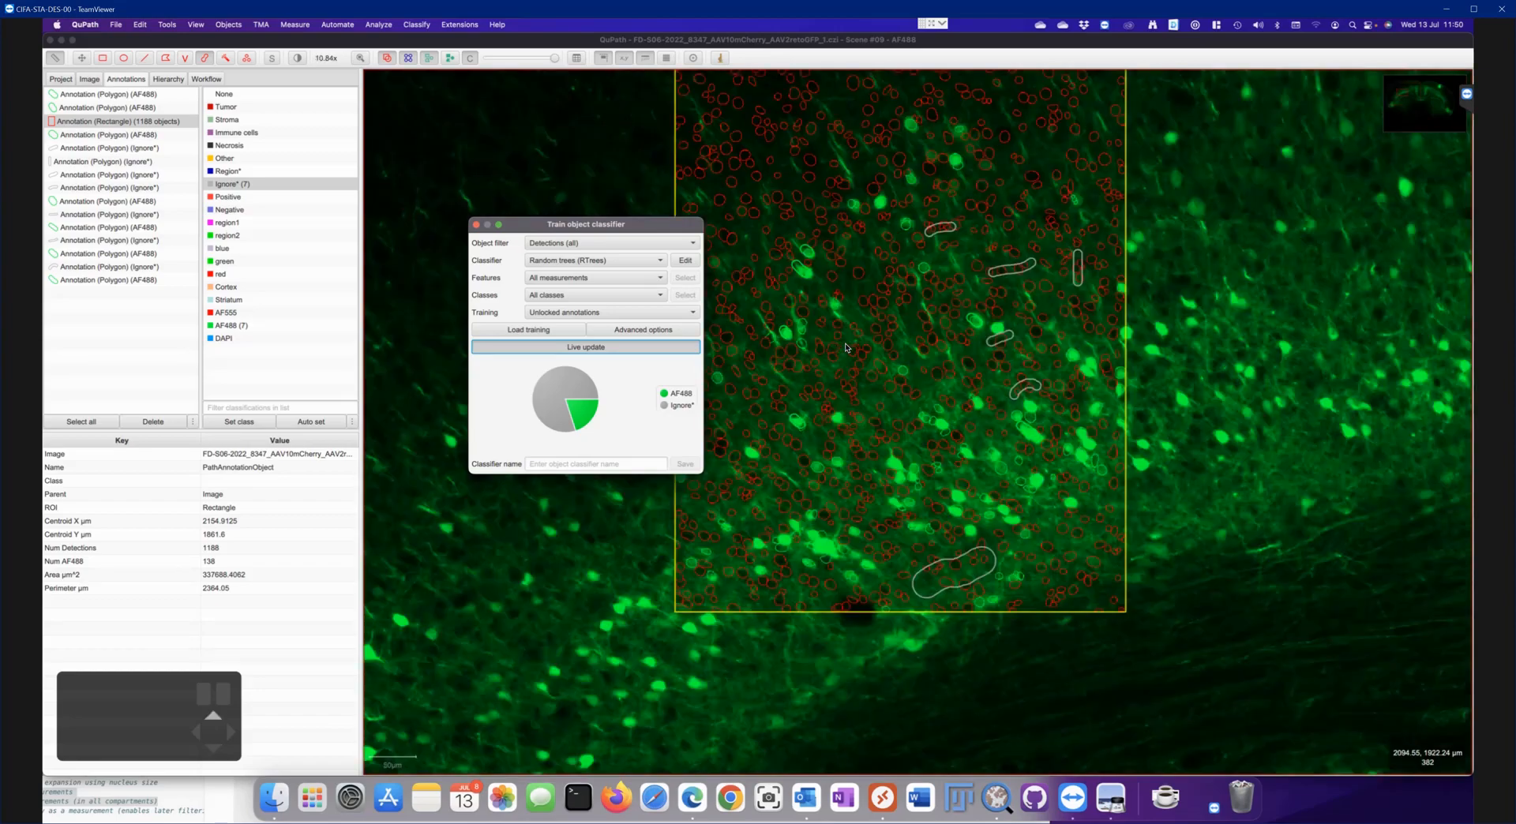
pyautogui.scroll(-5, 846, 347)
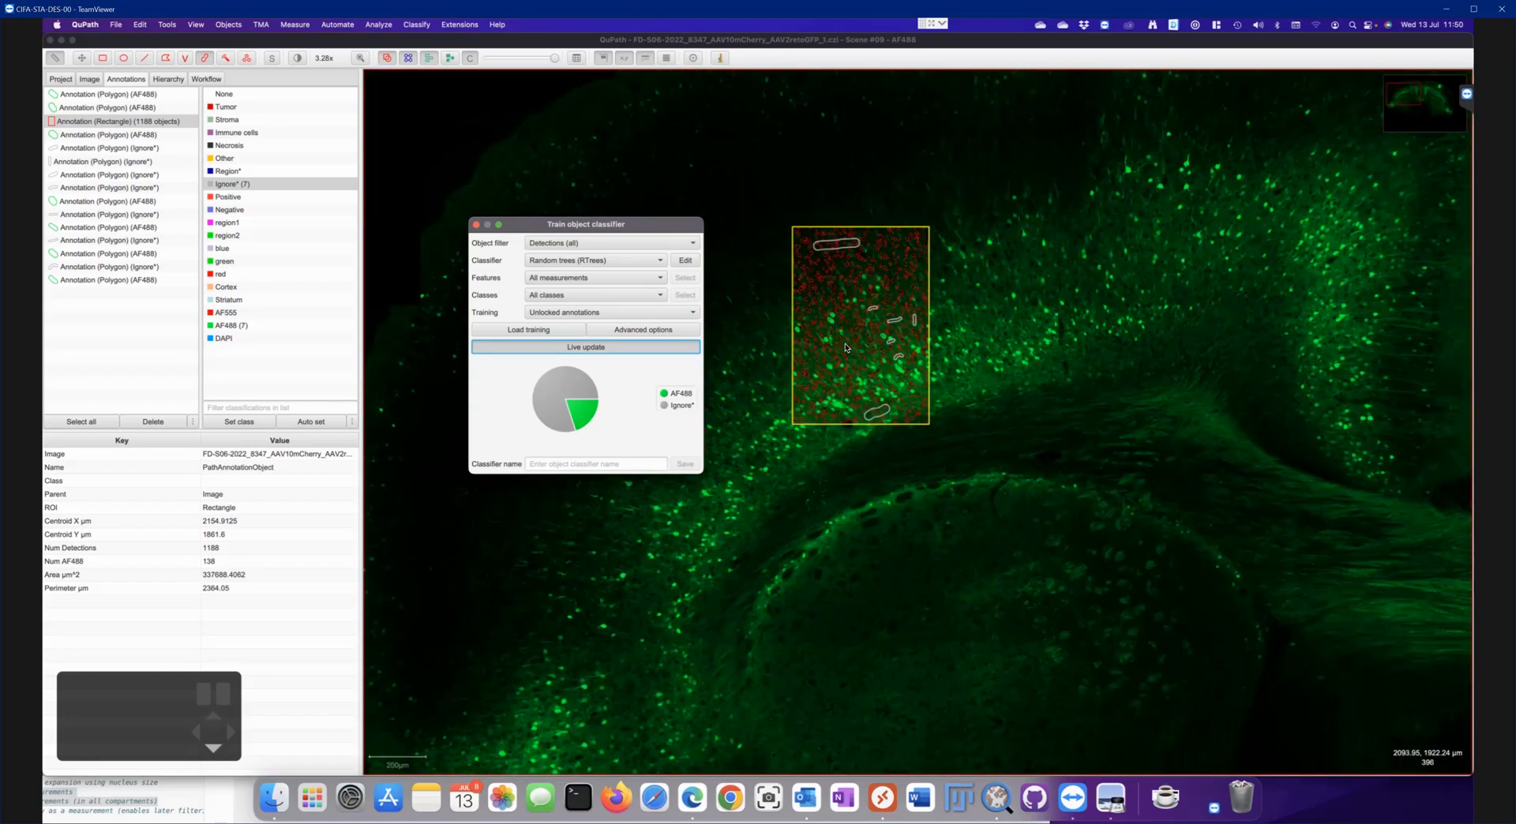
# Show the detections as filled shapes and lower the overlay opacity to about half
pyautogui.click(448, 59)
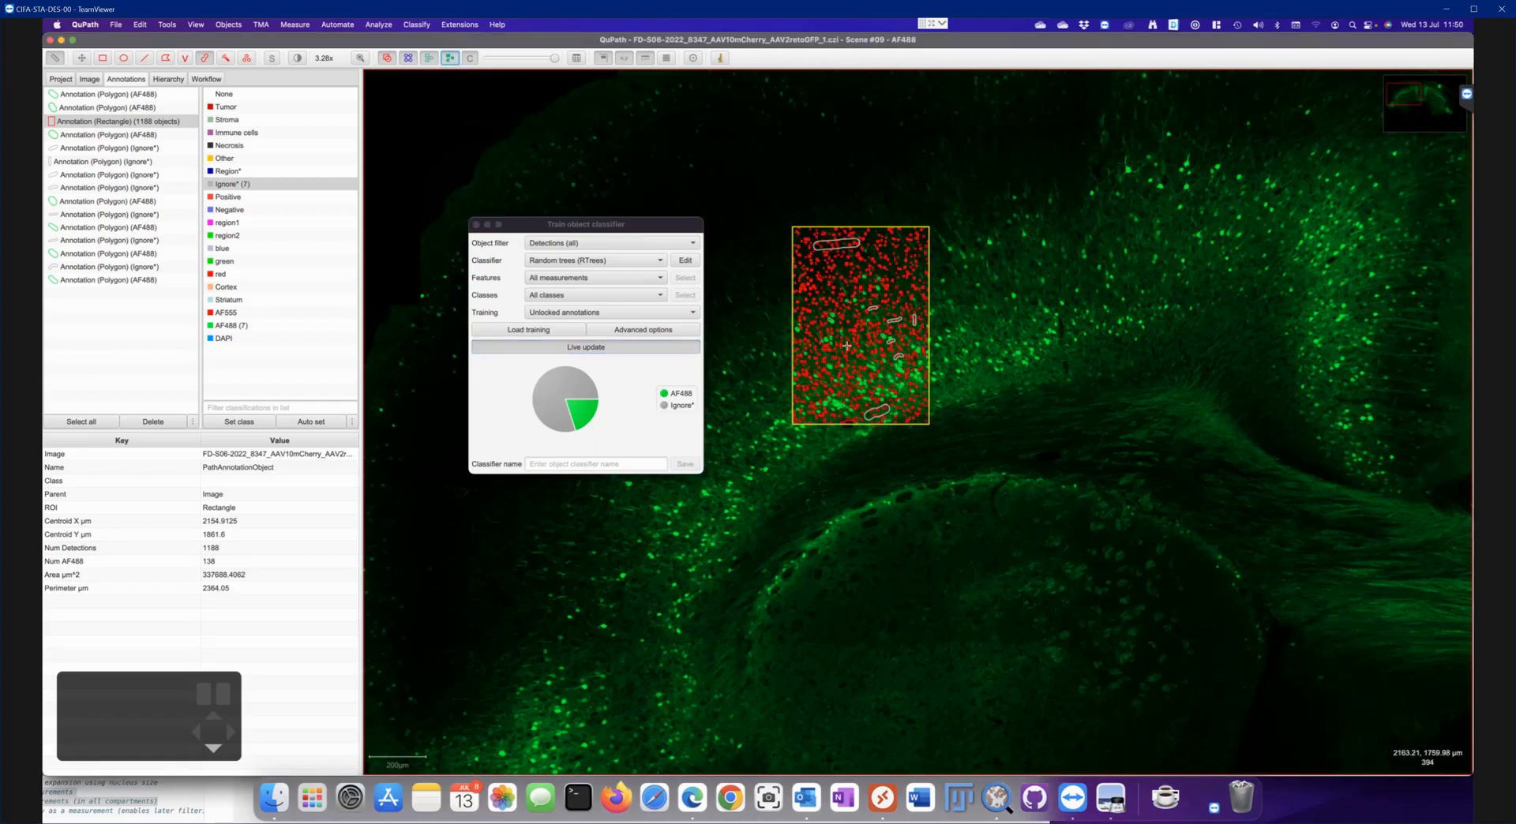
pyautogui.scroll(5, 839, 319)
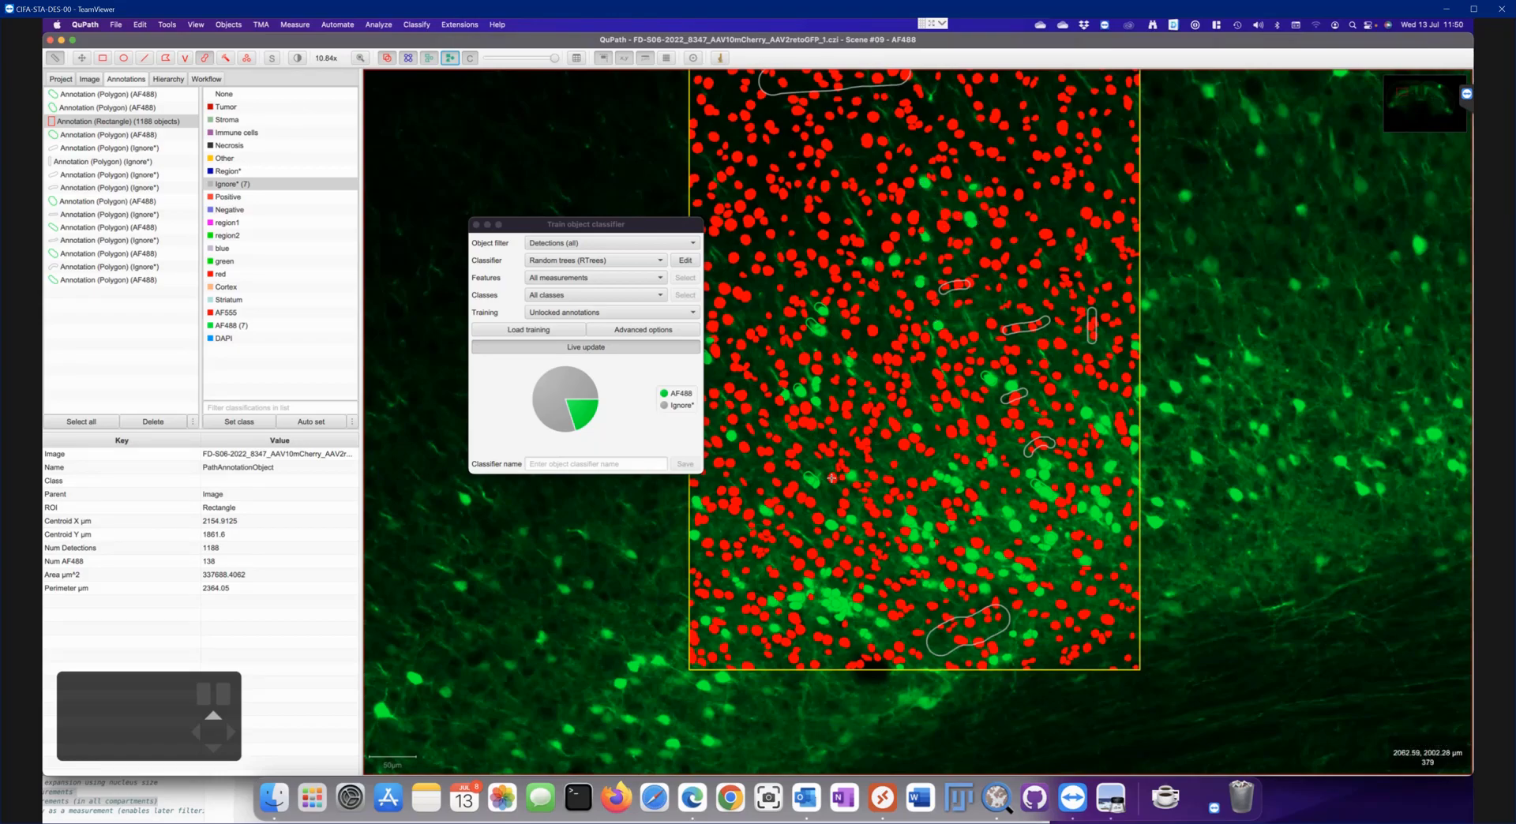
pyautogui.scroll(5, 978, 574)
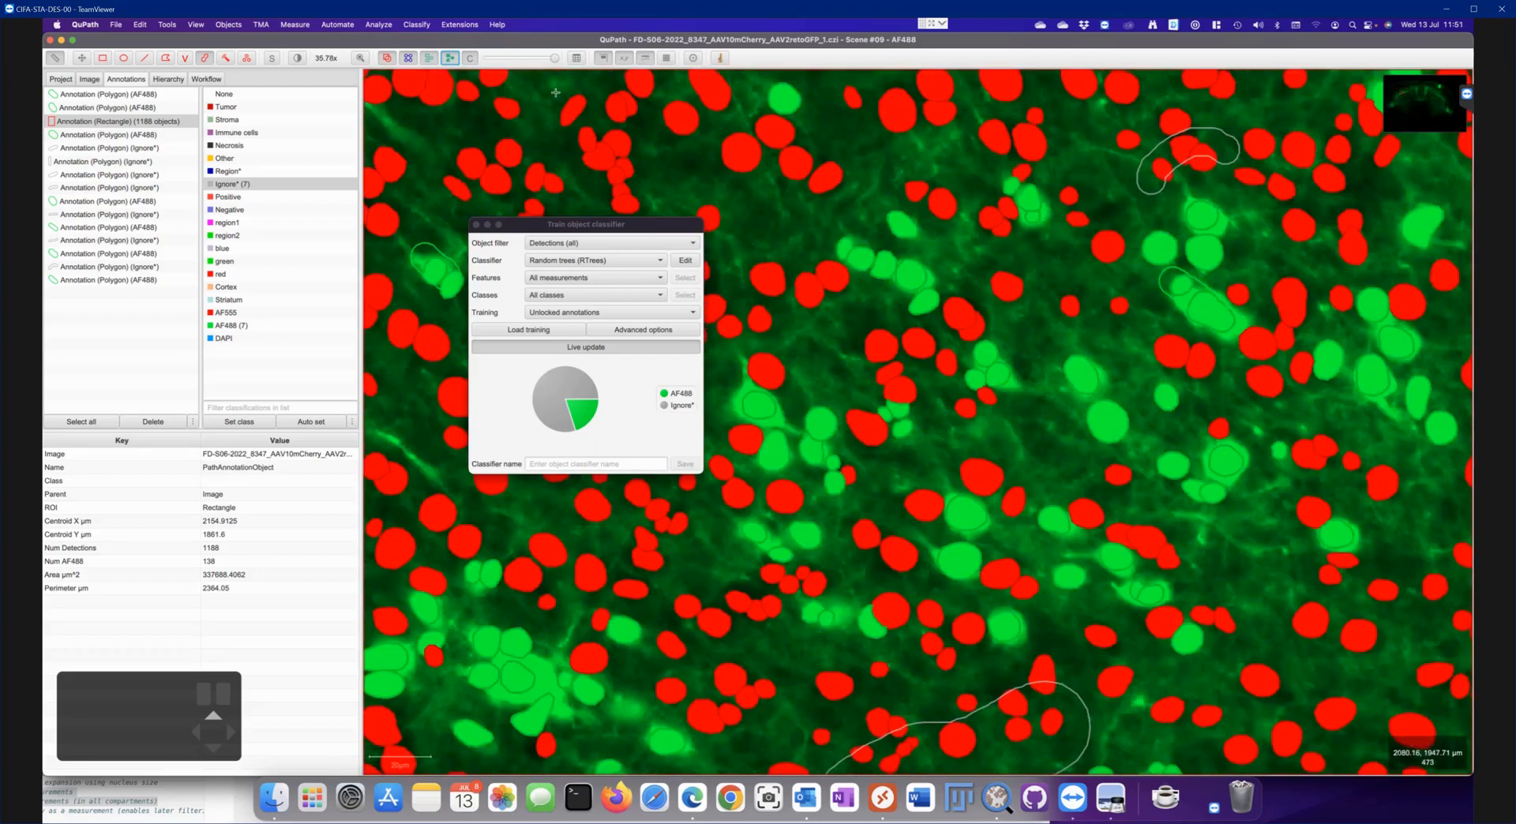
pyautogui.moveTo(554, 60); pyautogui.dragTo(521, 77)
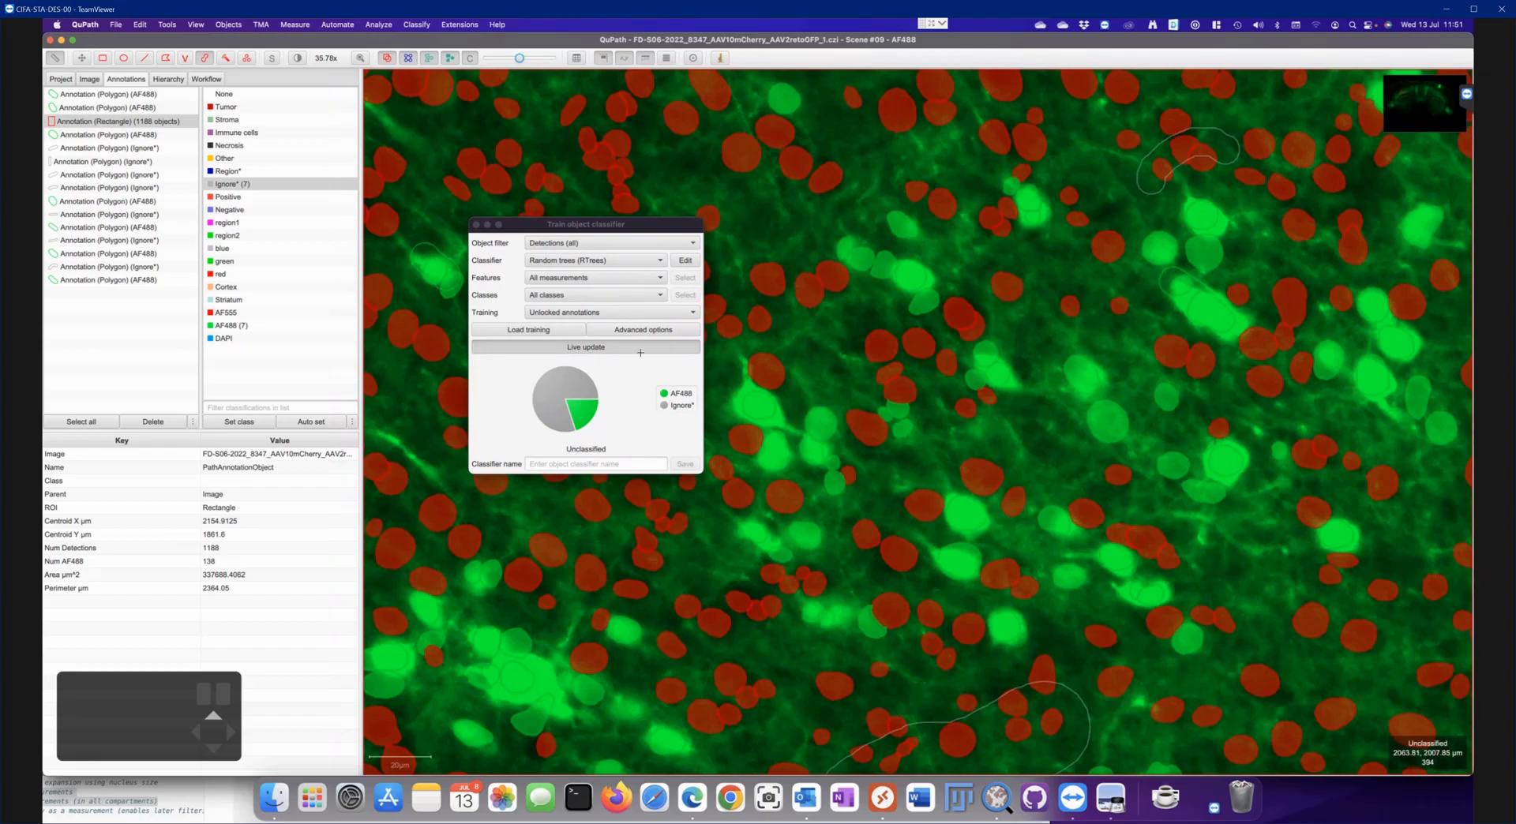
# Brush an annotation of about 187 µm² over the red nucleus beside a green cell and assign it the Ignore* class
pyautogui.click(235, 185)
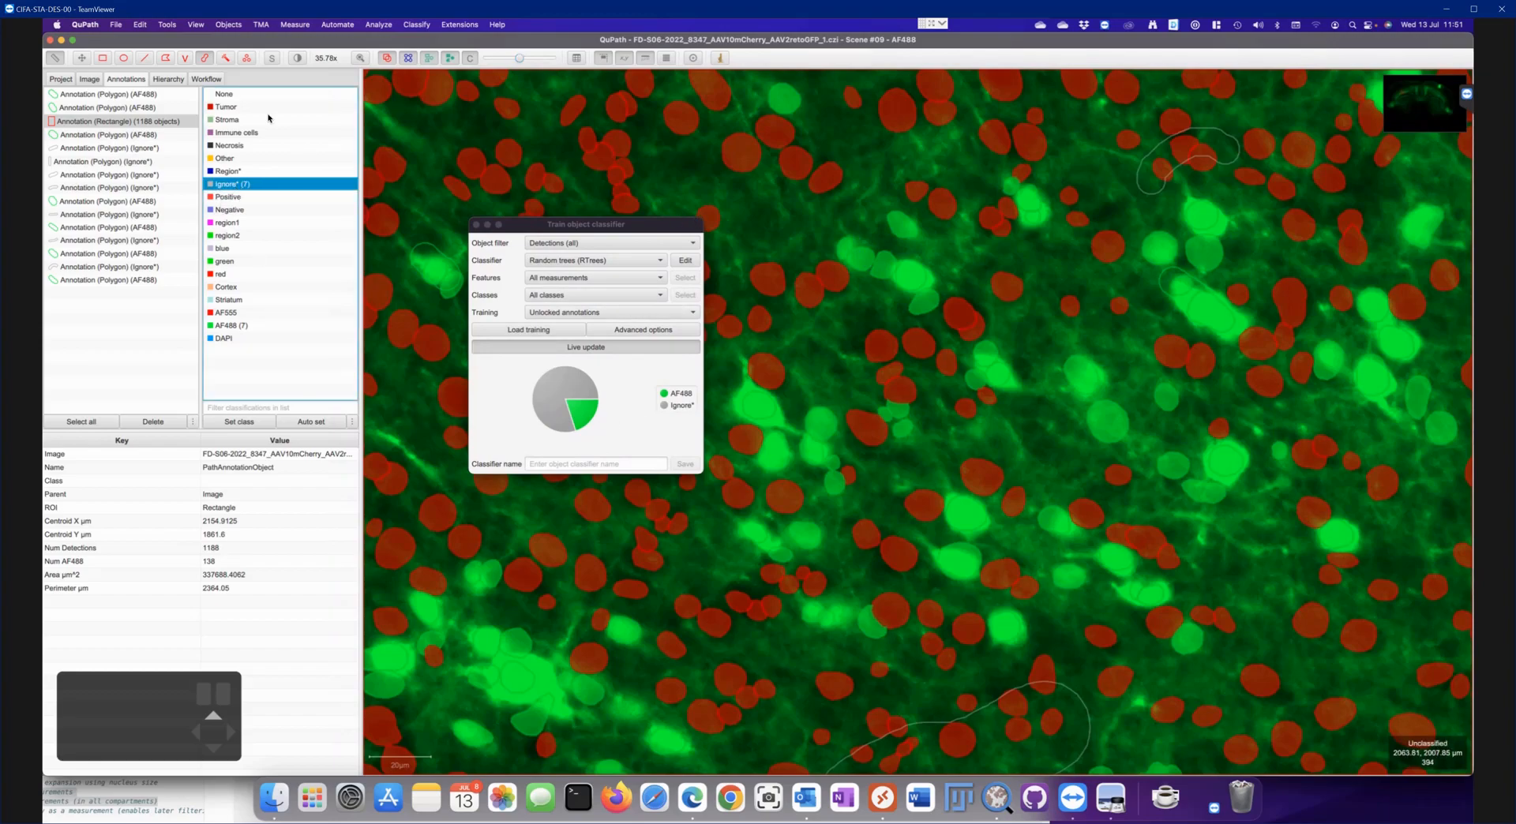
pyautogui.click(204, 60)
pyautogui.moveTo(882, 245)
pyautogui.mouseDown()
pyautogui.moveTo(873, 236)
pyautogui.moveTo(862, 272)
pyautogui.moveTo(878, 280)
pyautogui.mouseUp()
pyautogui.click(247, 423)
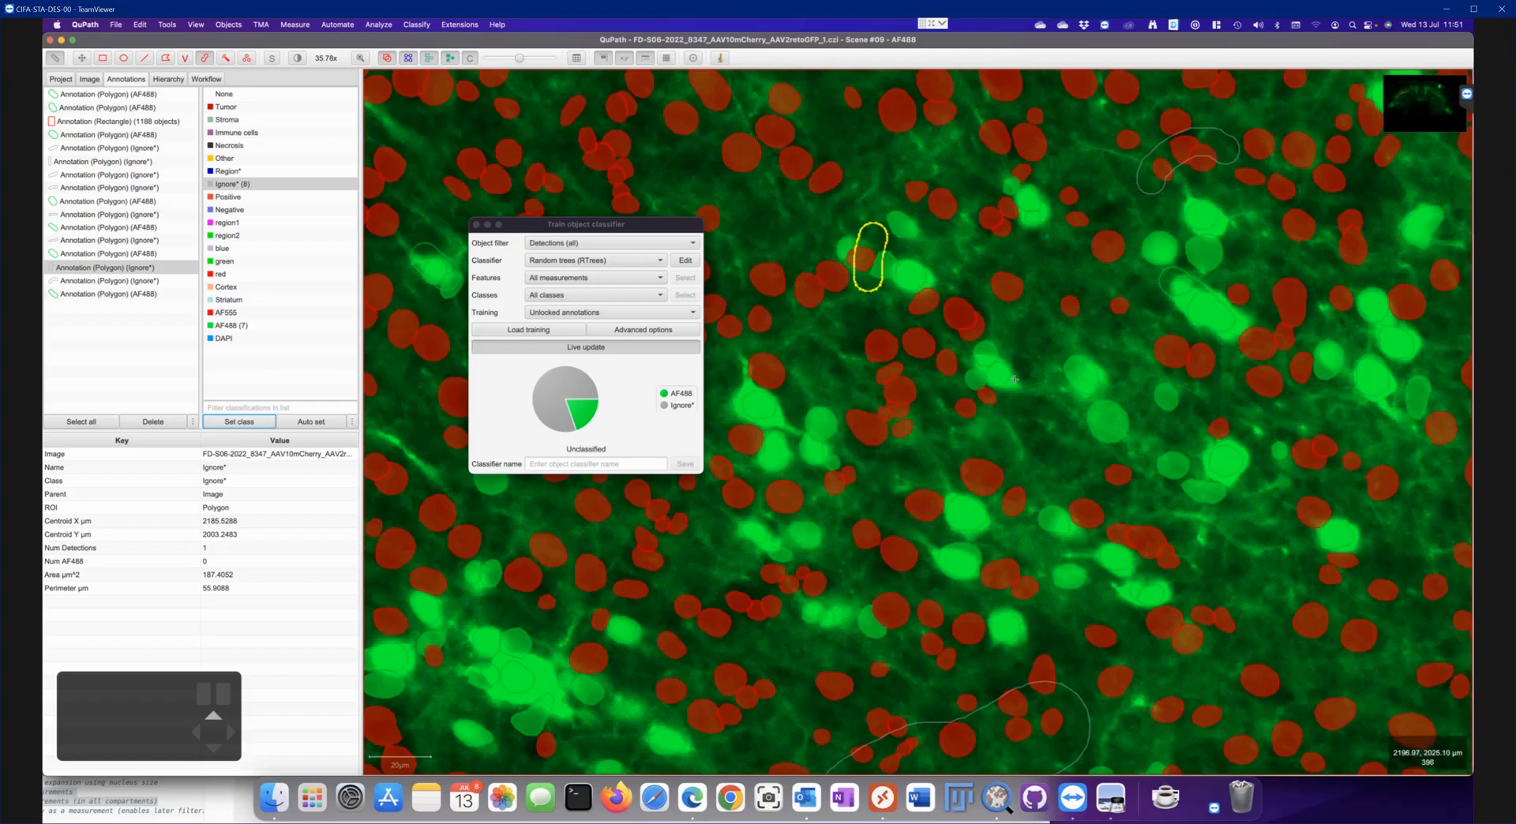
# Move the Train object classifier dialog clear of the annotated region and raise the overlay opacity
pyautogui.scroll(5, 954, 407)
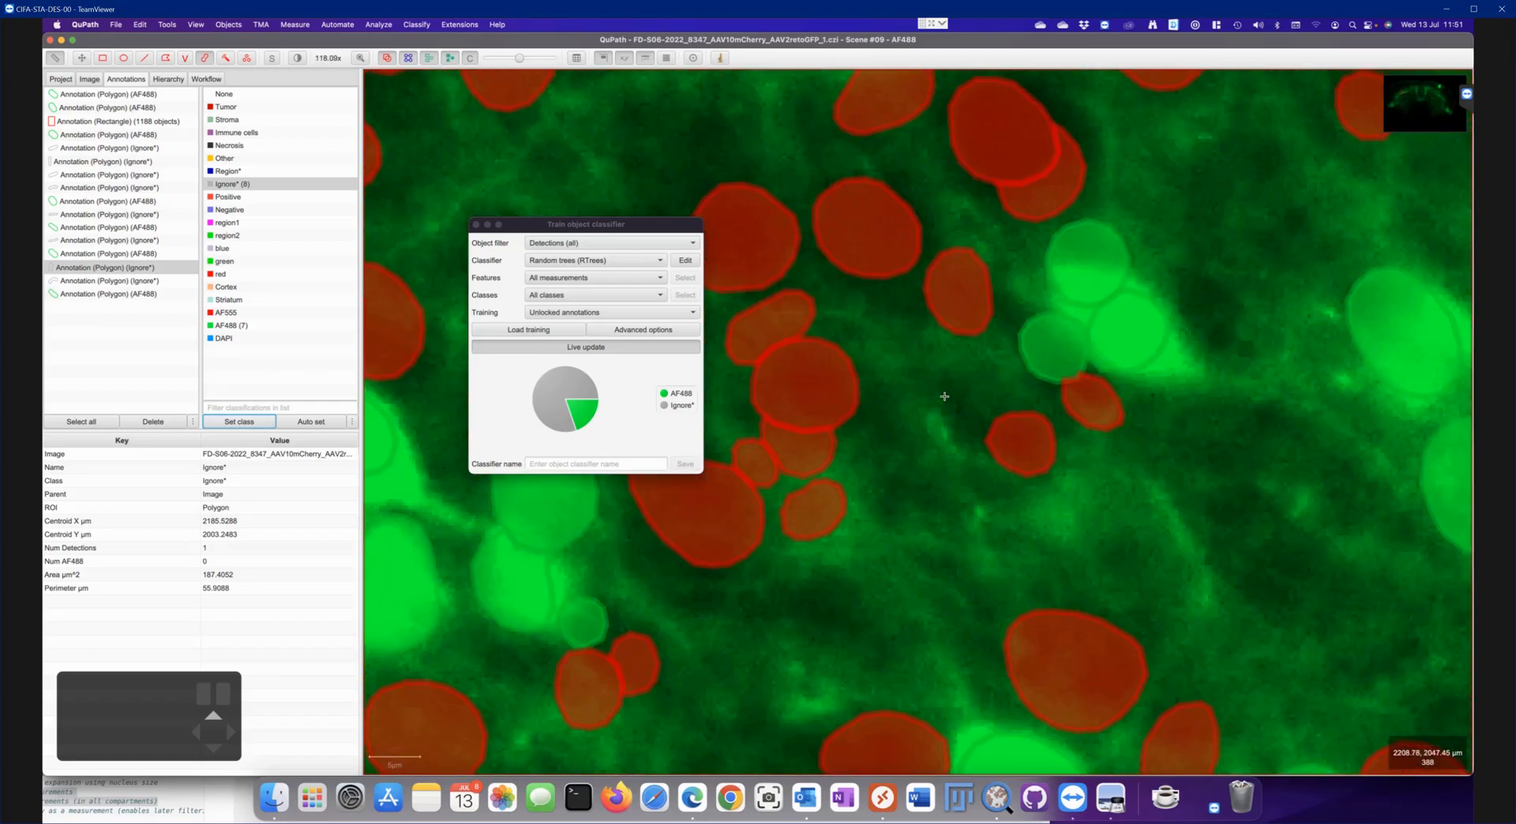
pyautogui.scroll(-10, 944, 396)
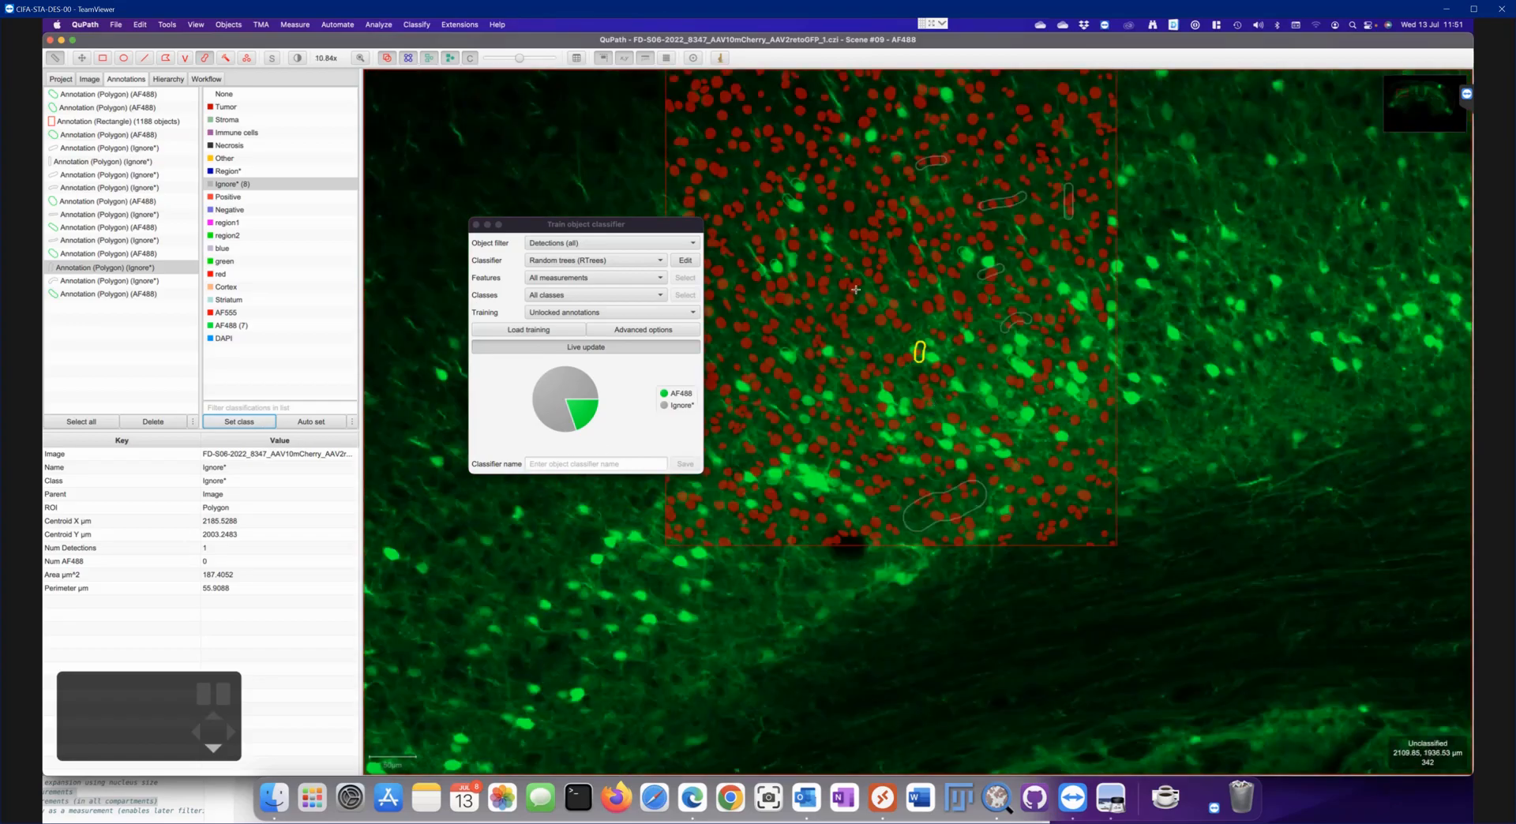
pyautogui.moveTo(589, 226); pyautogui.dragTo(499, 197)
pyautogui.moveTo(518, 60); pyautogui.dragTo(540, 58)
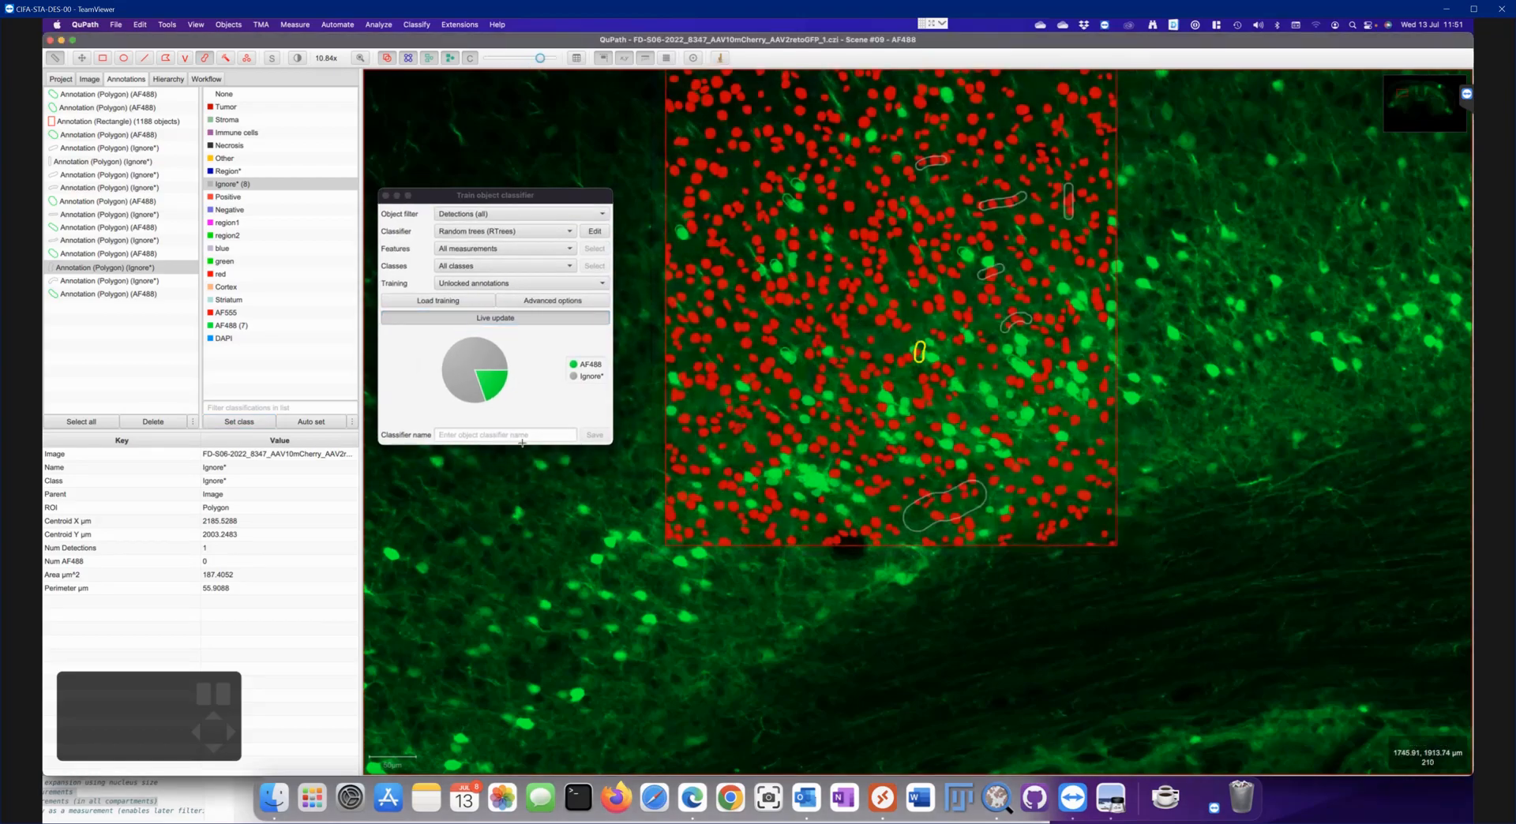
# Name the object classifier AF488_classifier and save it
pyautogui.click(462, 436)
pyautogui.write('A')
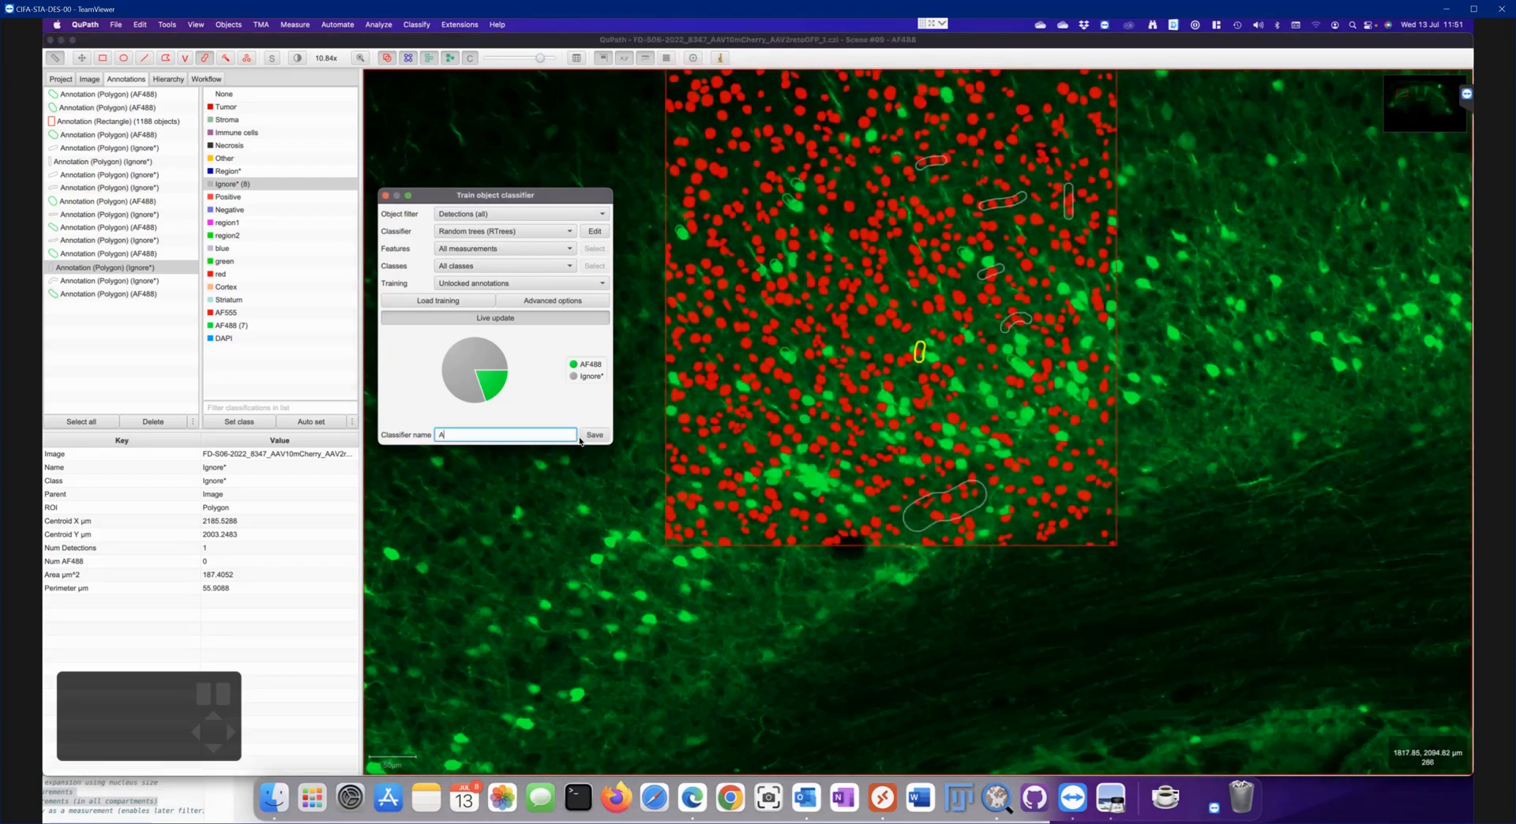
pyautogui.write('F488')
pyautogui.click(592, 435)
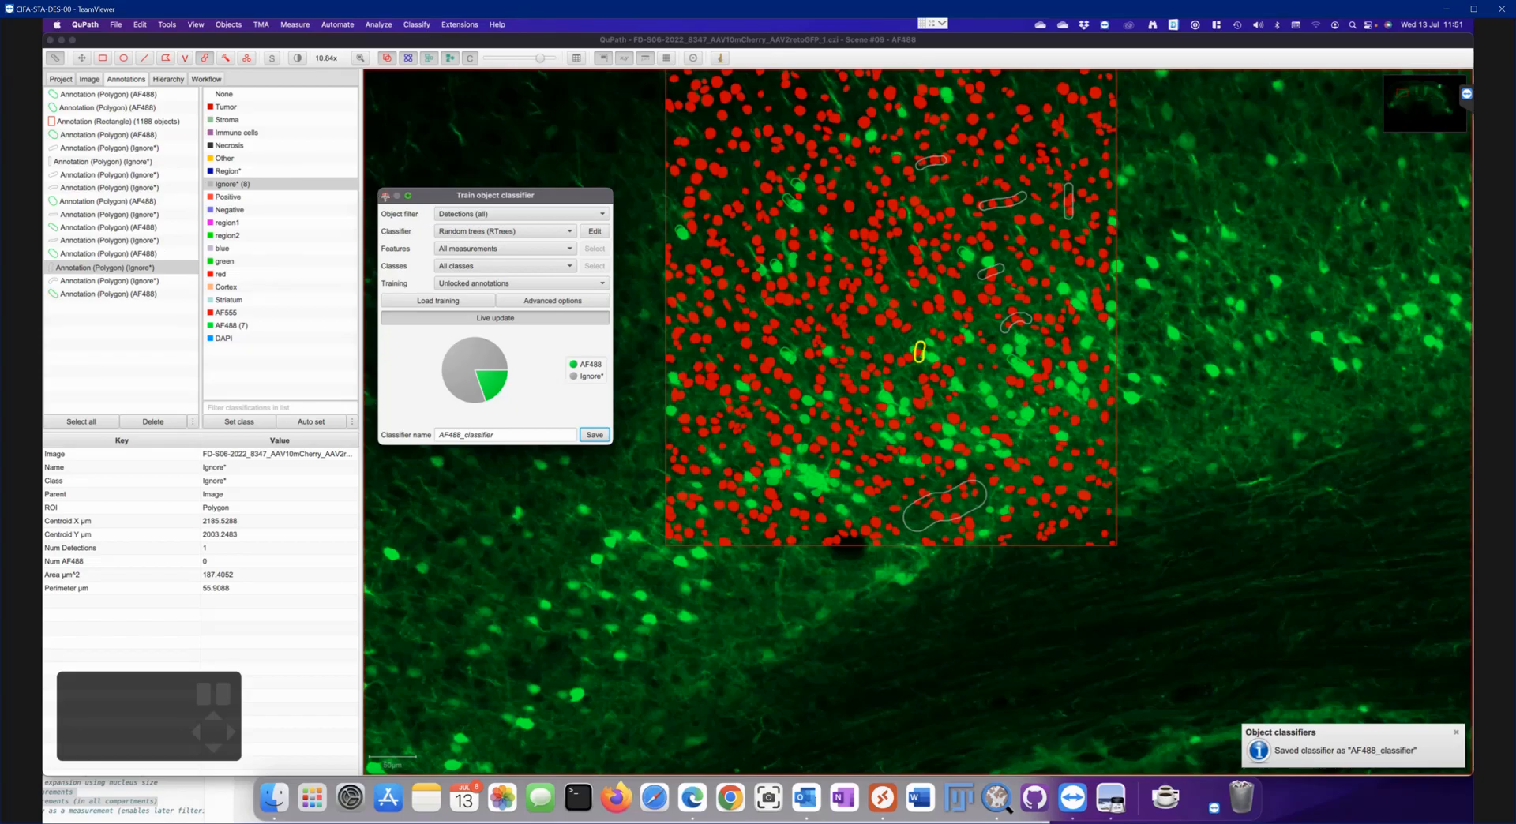
# Open the Scene #09 - AF555 image from the project's image list
pyautogui.click(63, 79)
pyautogui.click(297, 432)
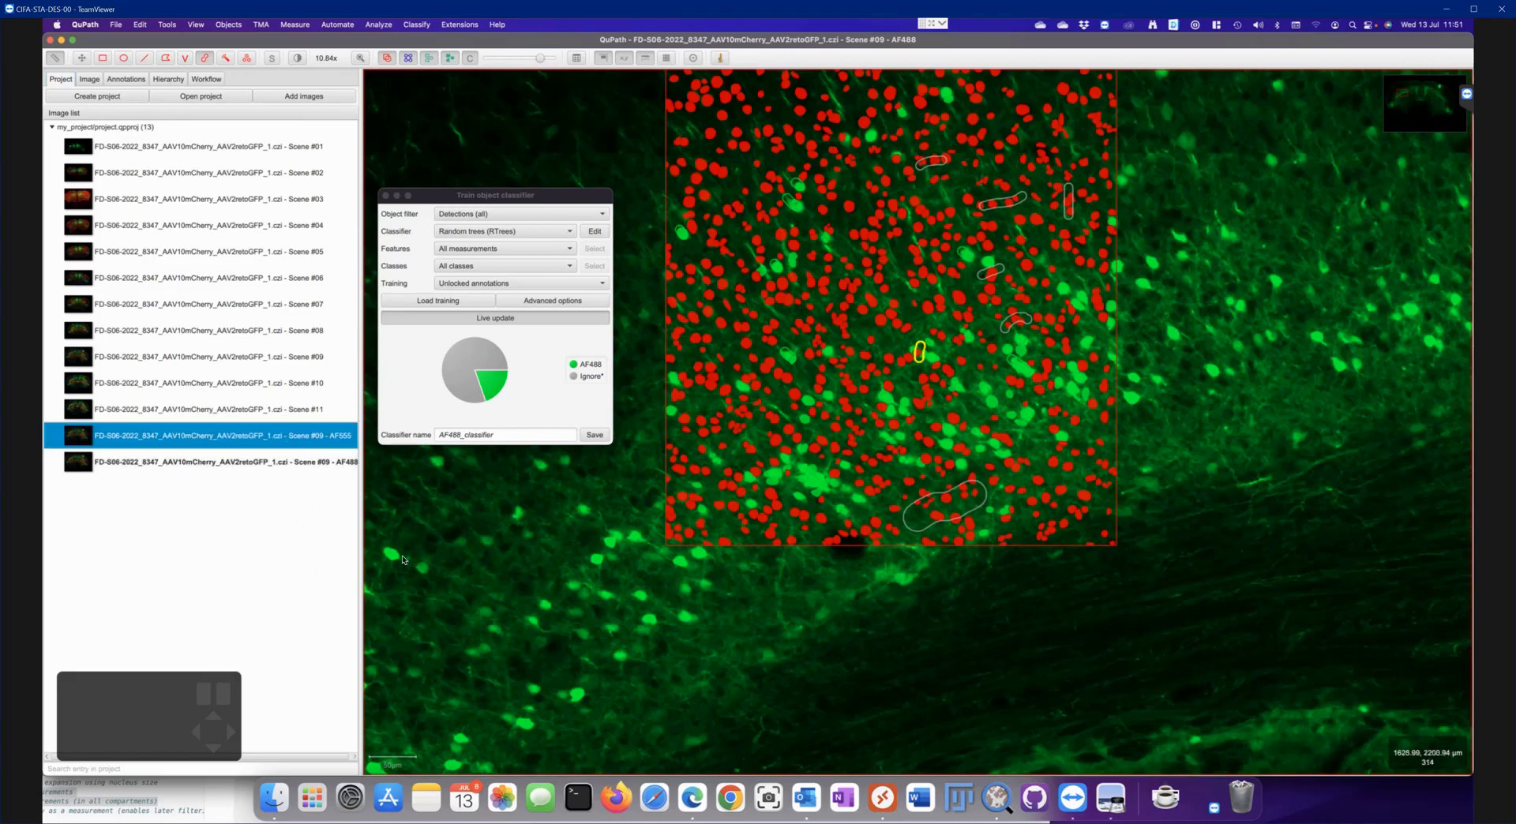
pyautogui.doubleClick(222, 444)
pyautogui.click(835, 439)
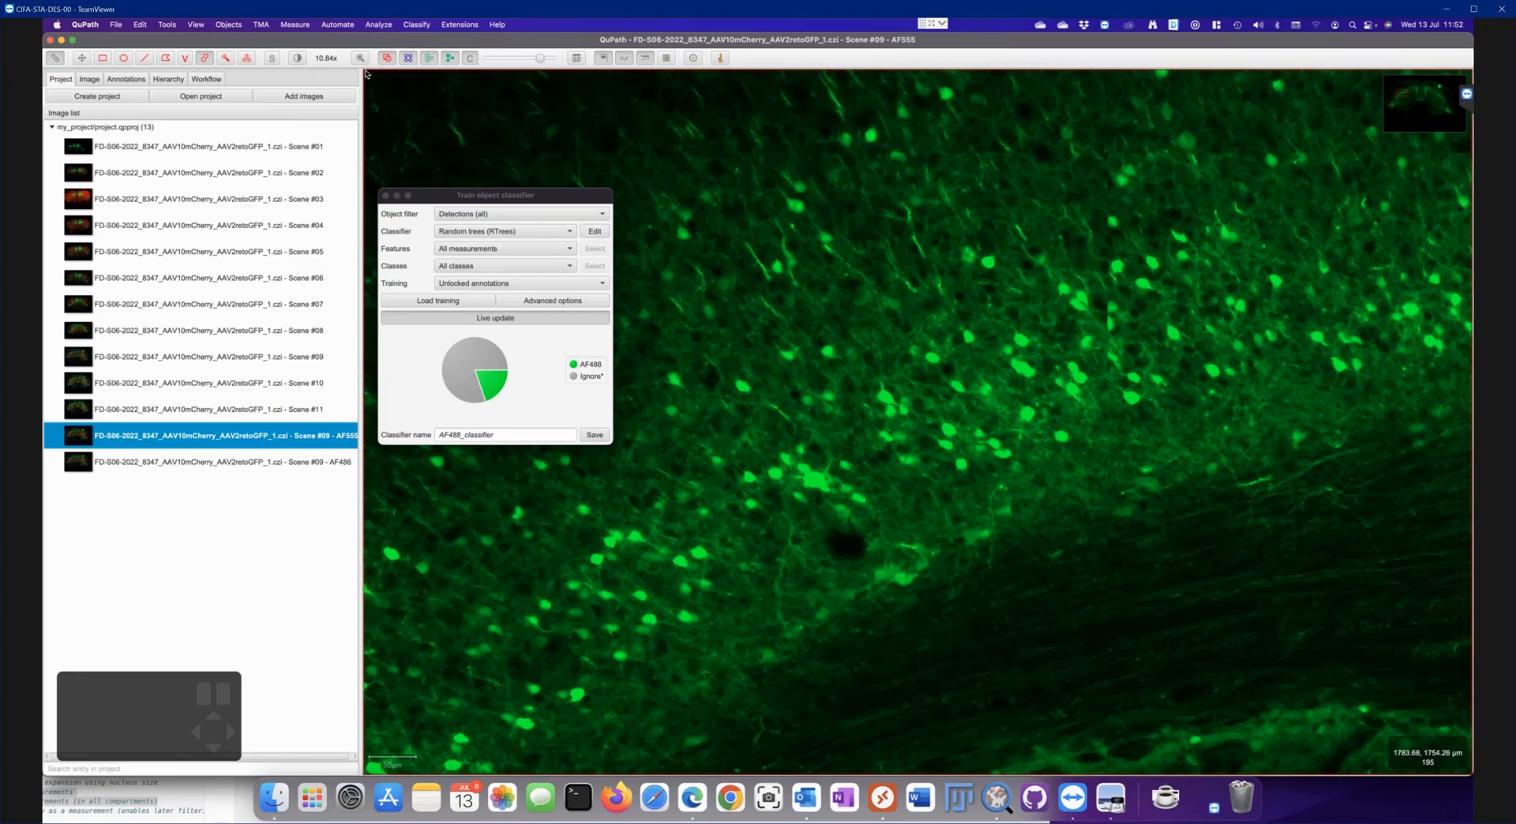
# Draw a rectangle annotation of about 250,833 µm² over the cell-dense area and run the stardist_cell_detection project script on it
pyautogui.click(103, 57)
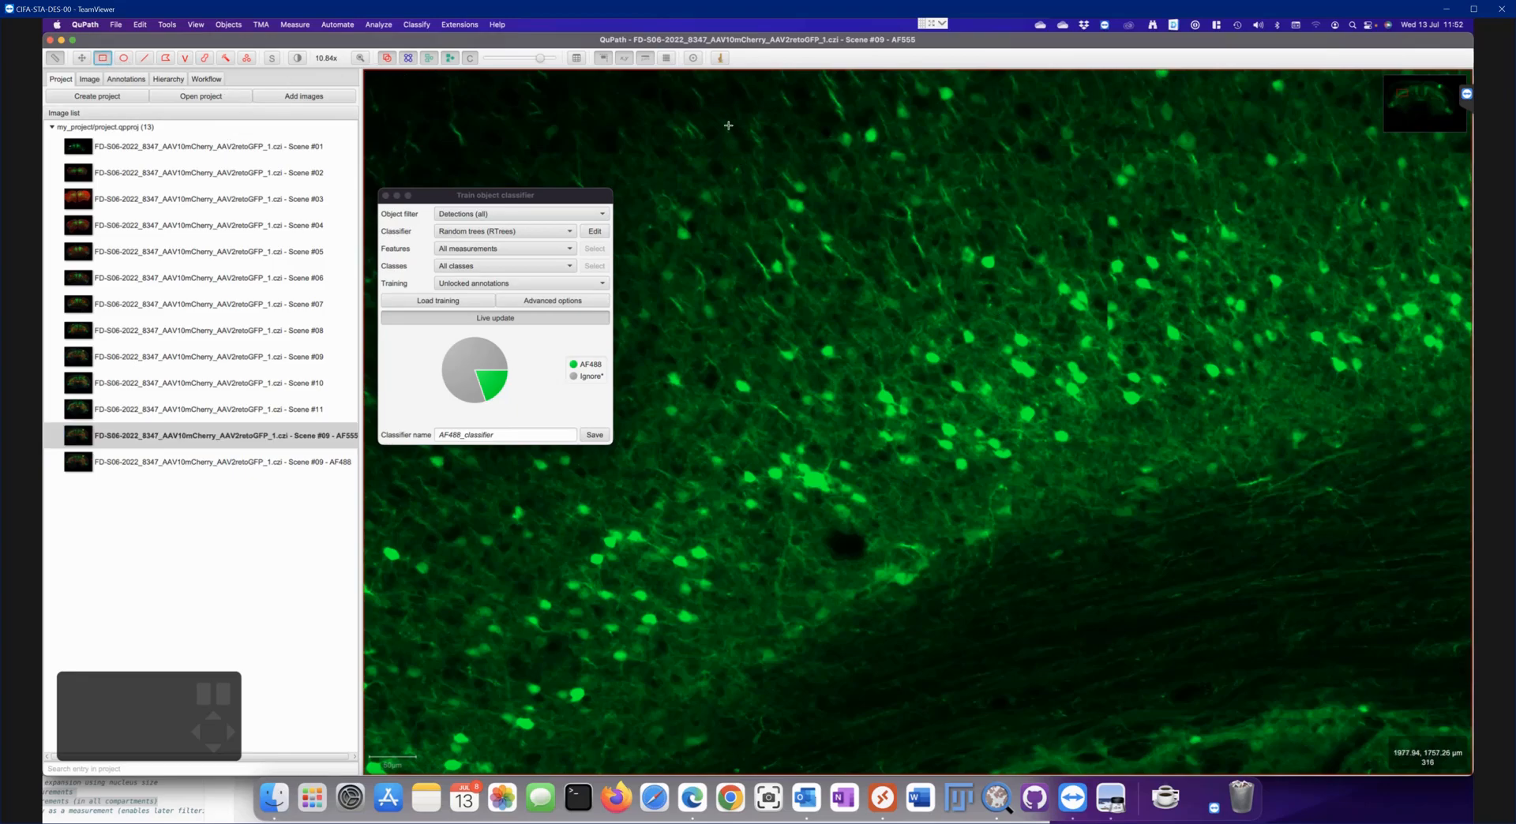
pyautogui.moveTo(728, 125)
pyautogui.mouseDown()
pyautogui.moveTo(1008, 545)
pyautogui.moveTo(1147, 603)
pyautogui.moveTo(1160, 636)
pyautogui.moveTo(1147, 639)
pyautogui.mouseUp()
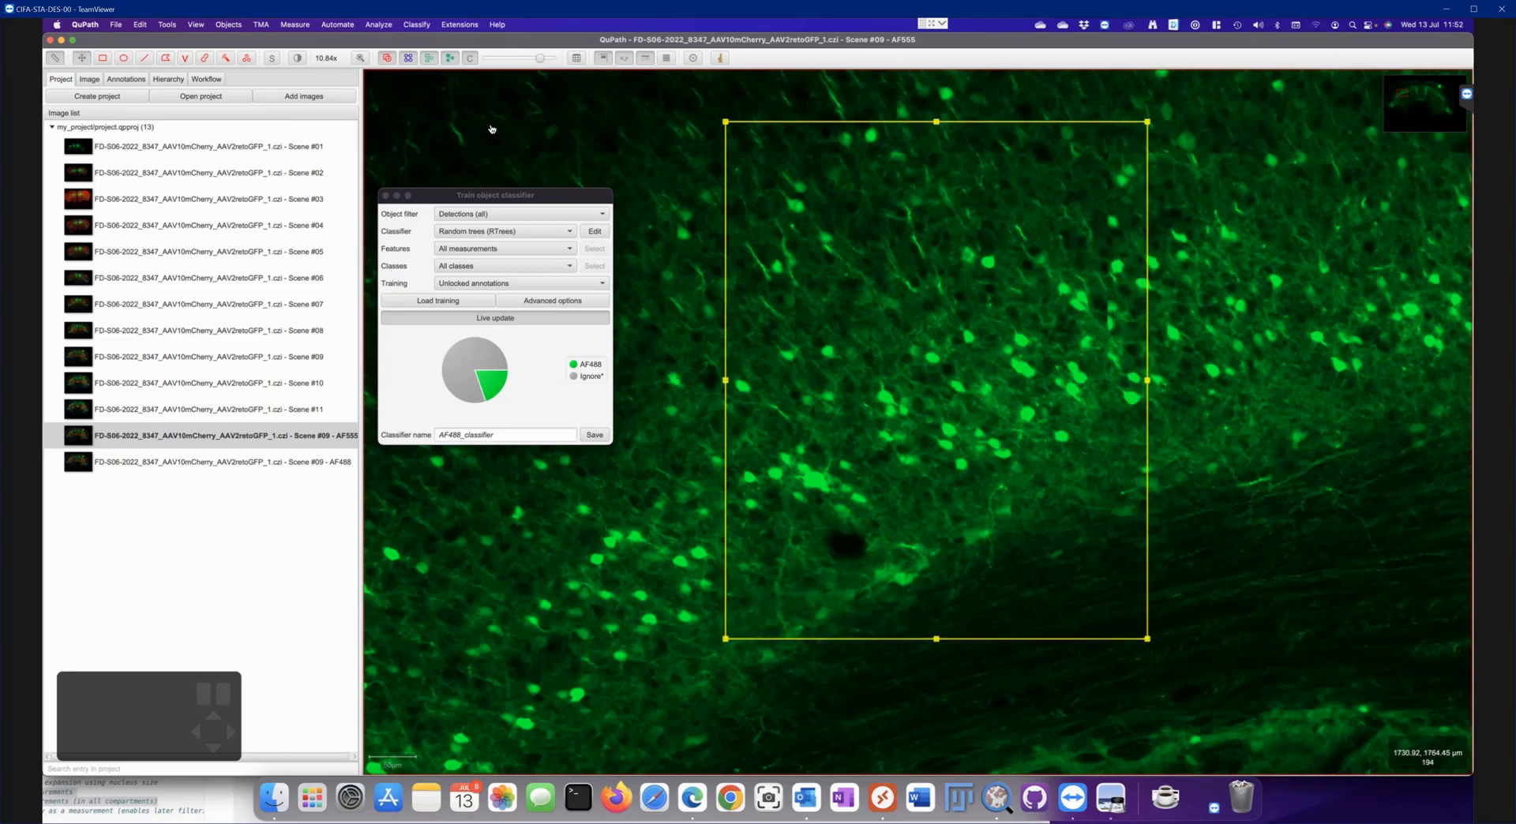
pyautogui.click(380, 25)
pyautogui.moveTo(351, 29)
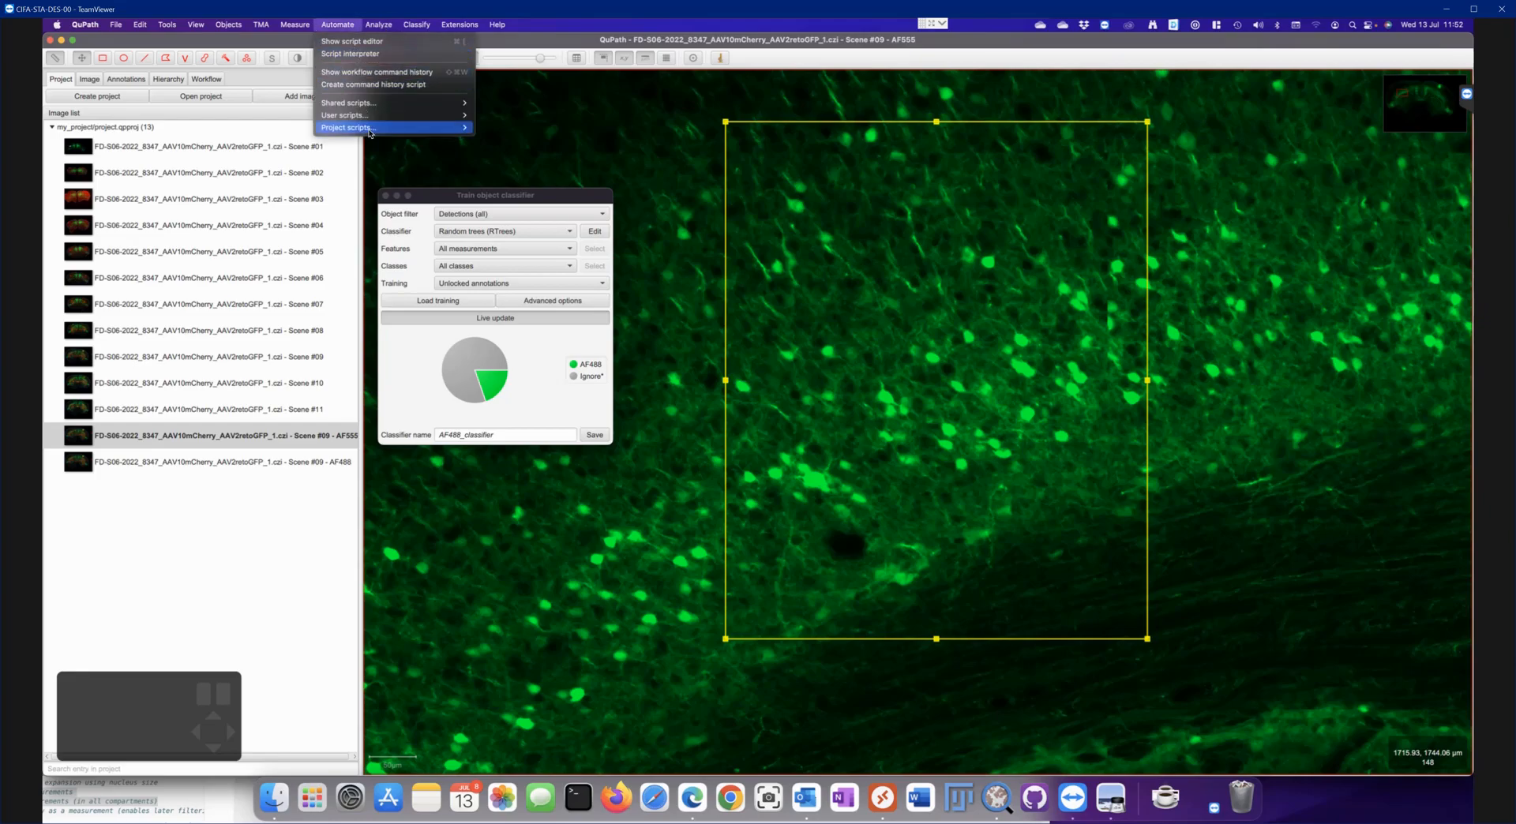
pyautogui.moveTo(371, 127)
pyautogui.click(521, 161)
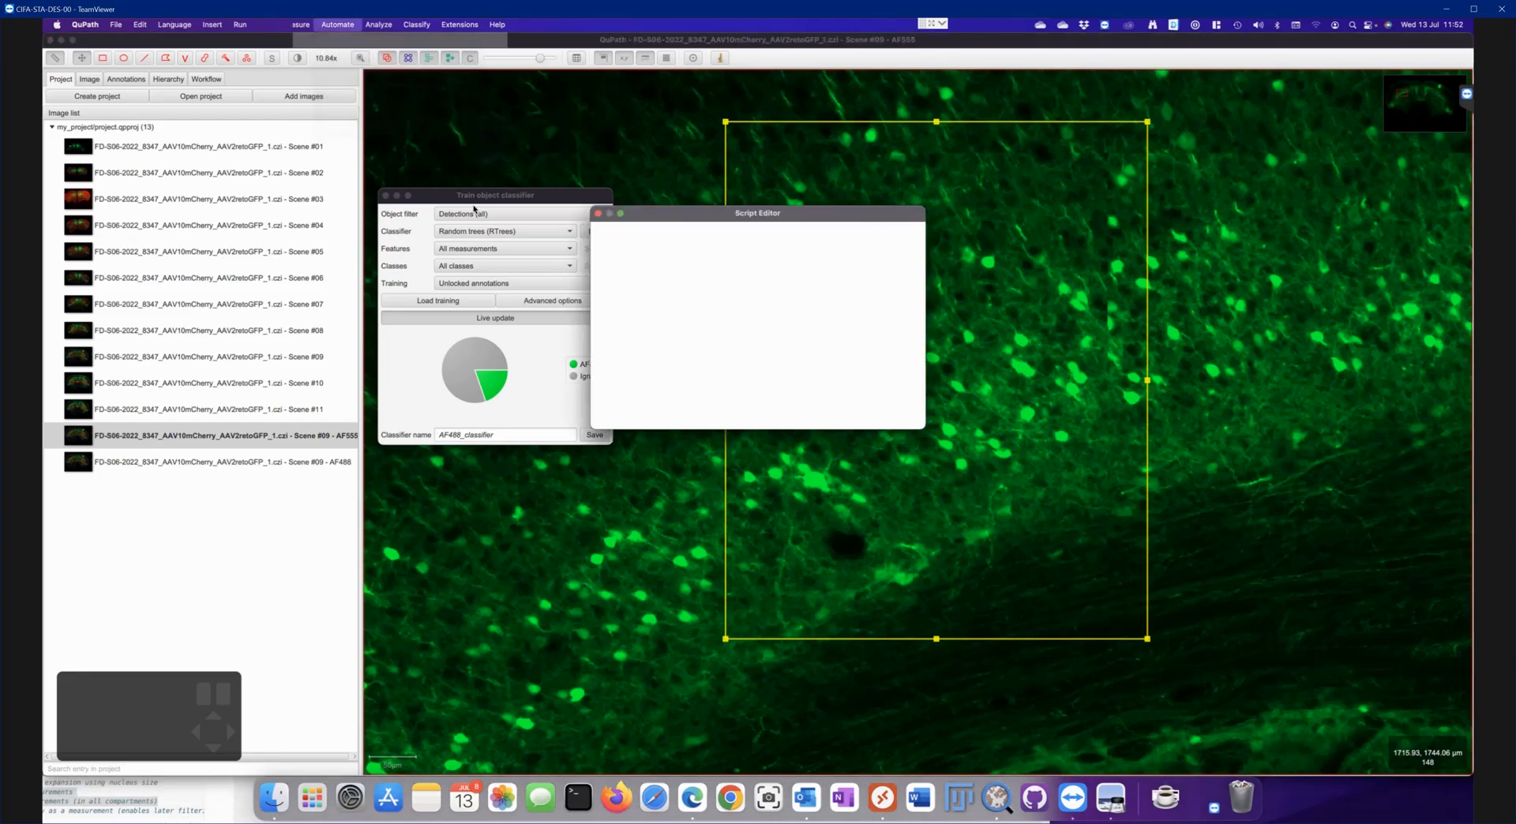
pyautogui.moveTo(709, 217); pyautogui.dragTo(501, 257)
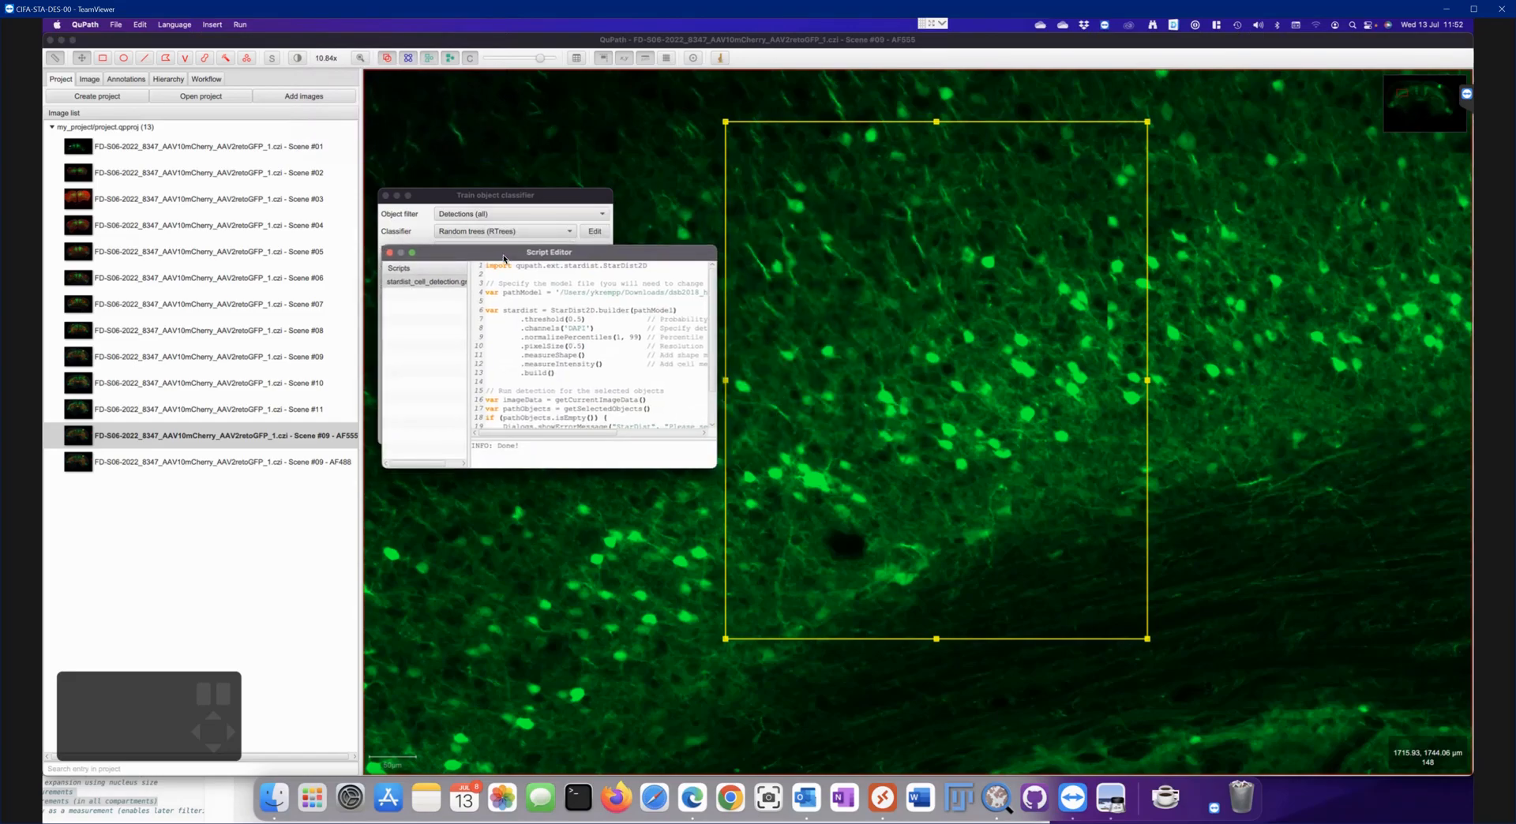
pyautogui.hotkey('ctrl', 'r')
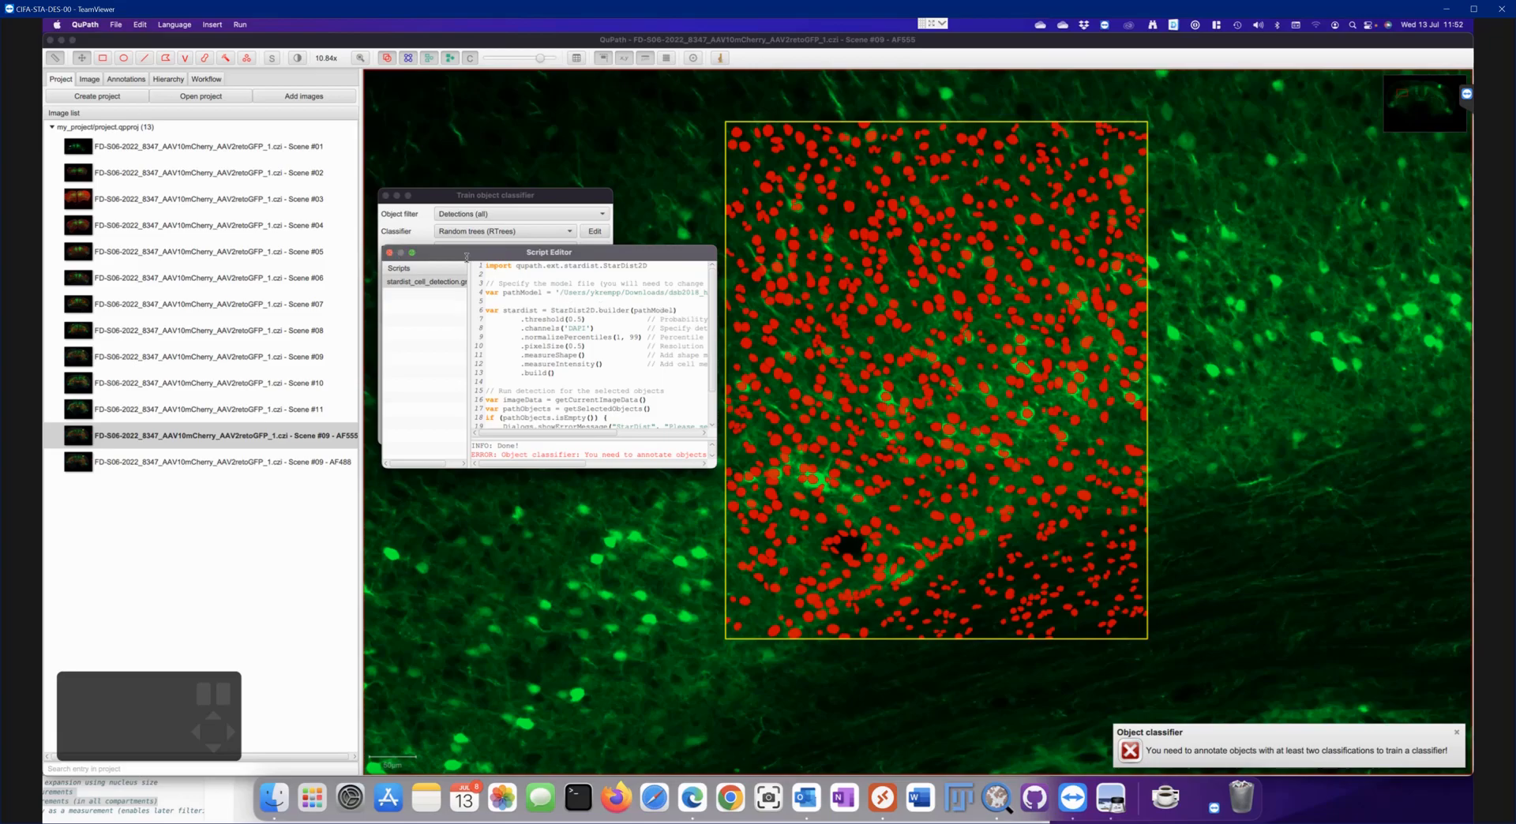
pyautogui.click(390, 253)
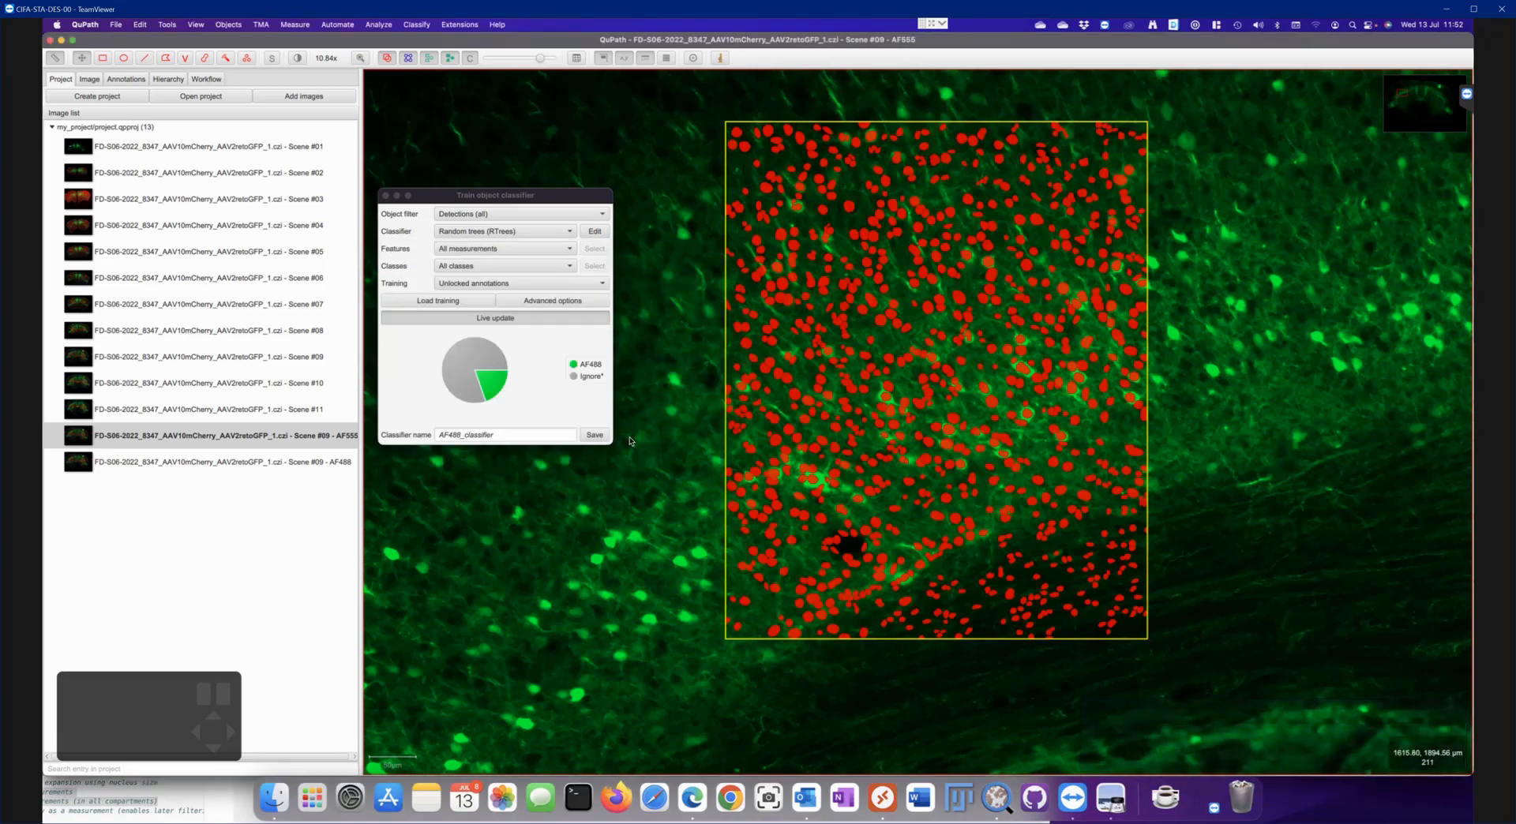
# Close the Train object classifier dialog and select the AF555 class in the annotations' class list
pyautogui.click(126, 80)
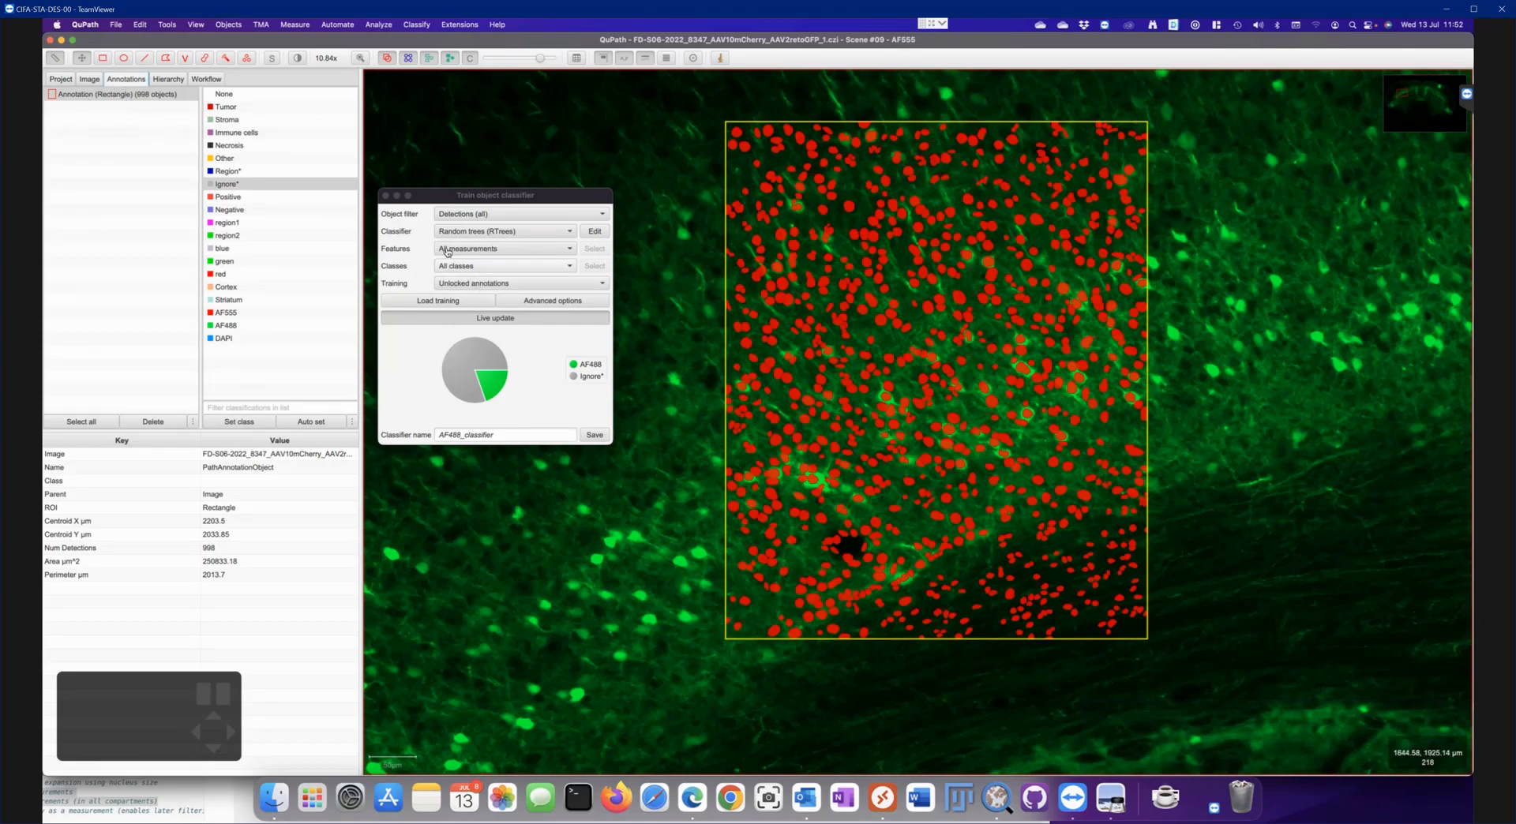
pyautogui.click(386, 195)
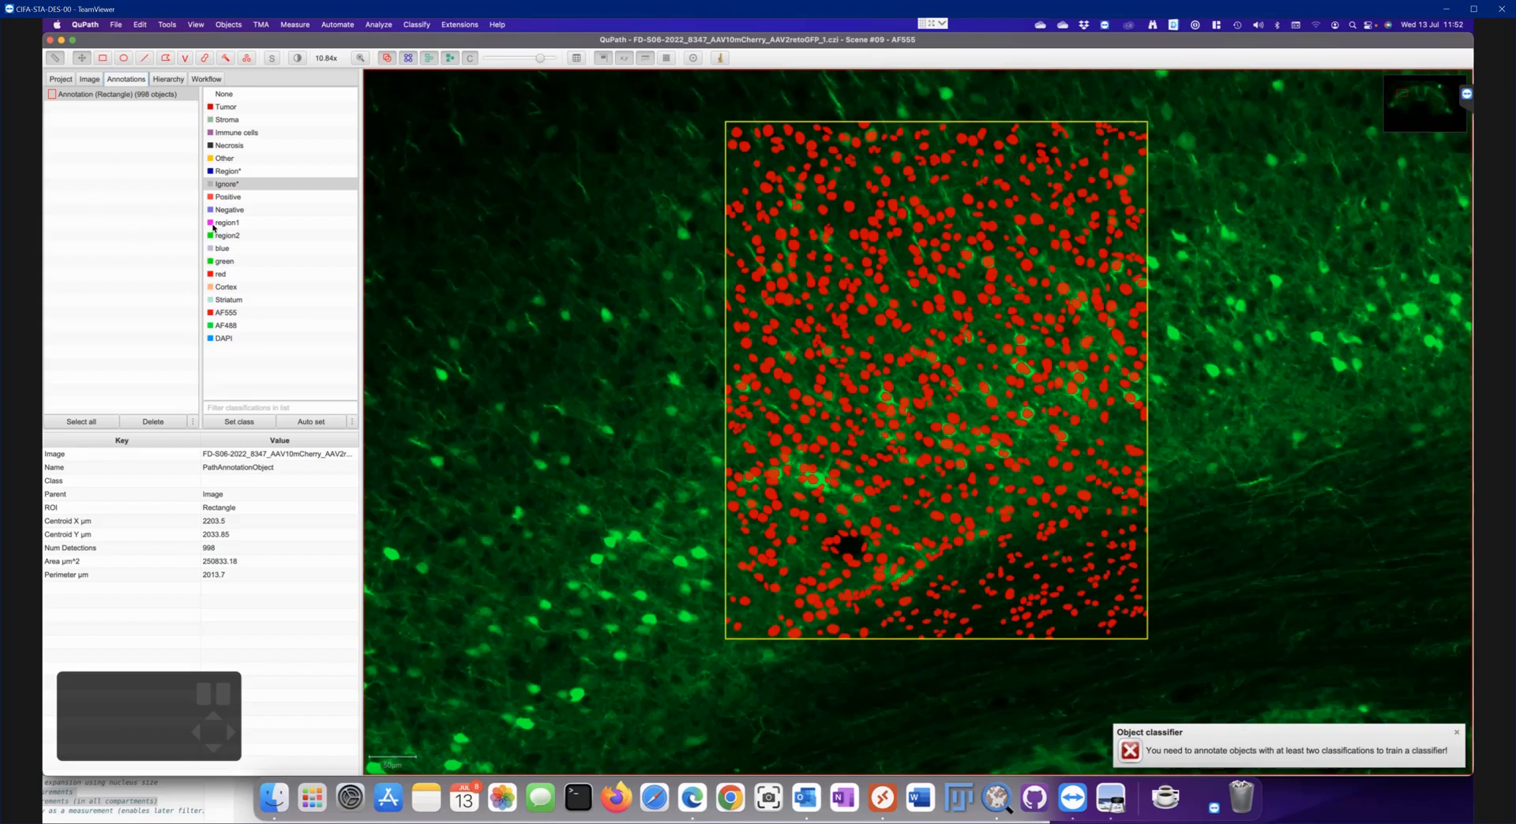
pyautogui.click(227, 312)
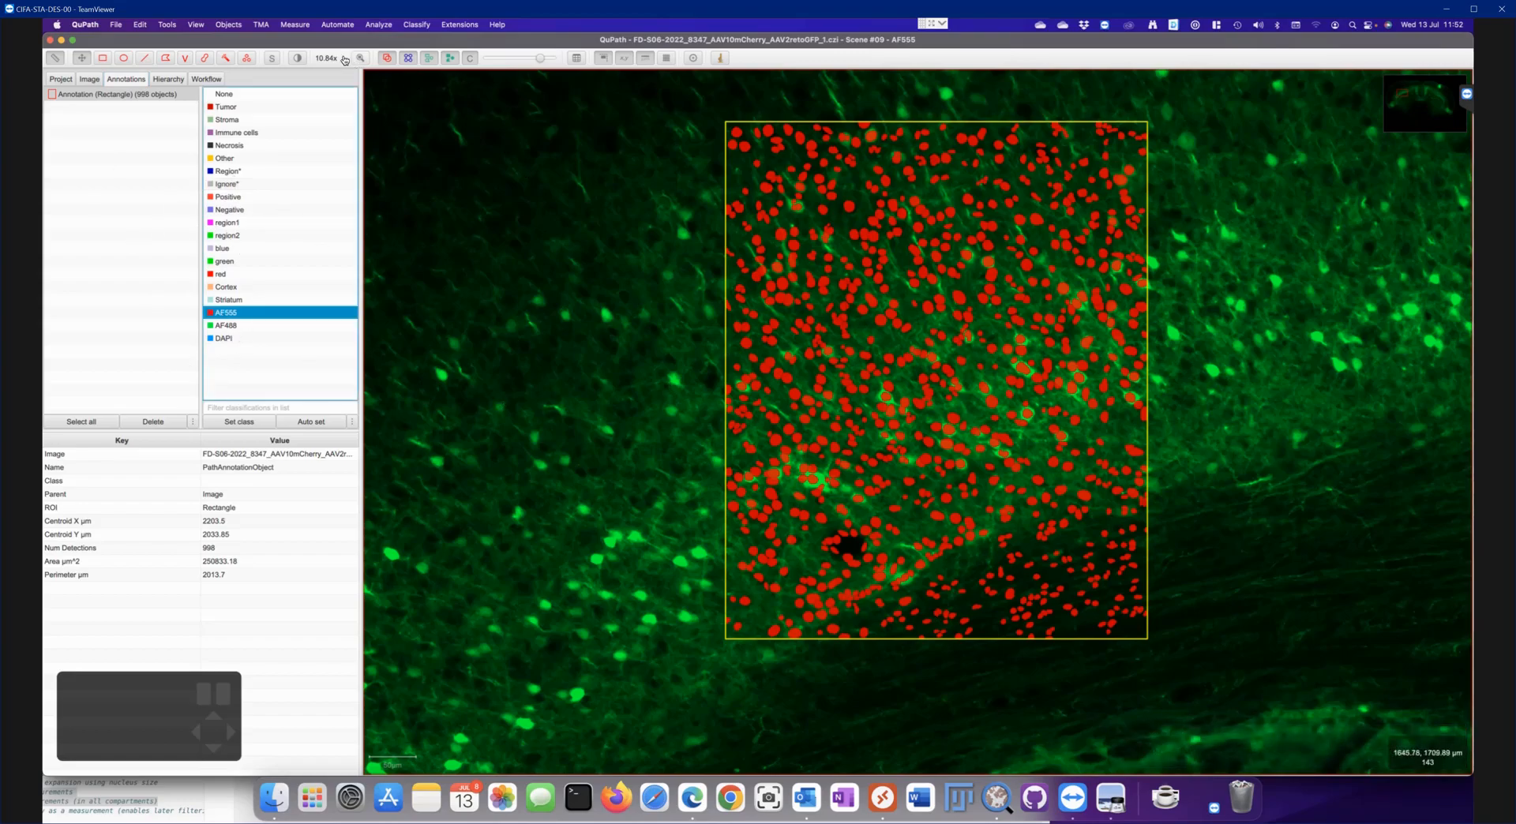
# Display the AF555 channel and hide the AF488 channel in the Brightness & contrast settings
pyautogui.click(298, 57)
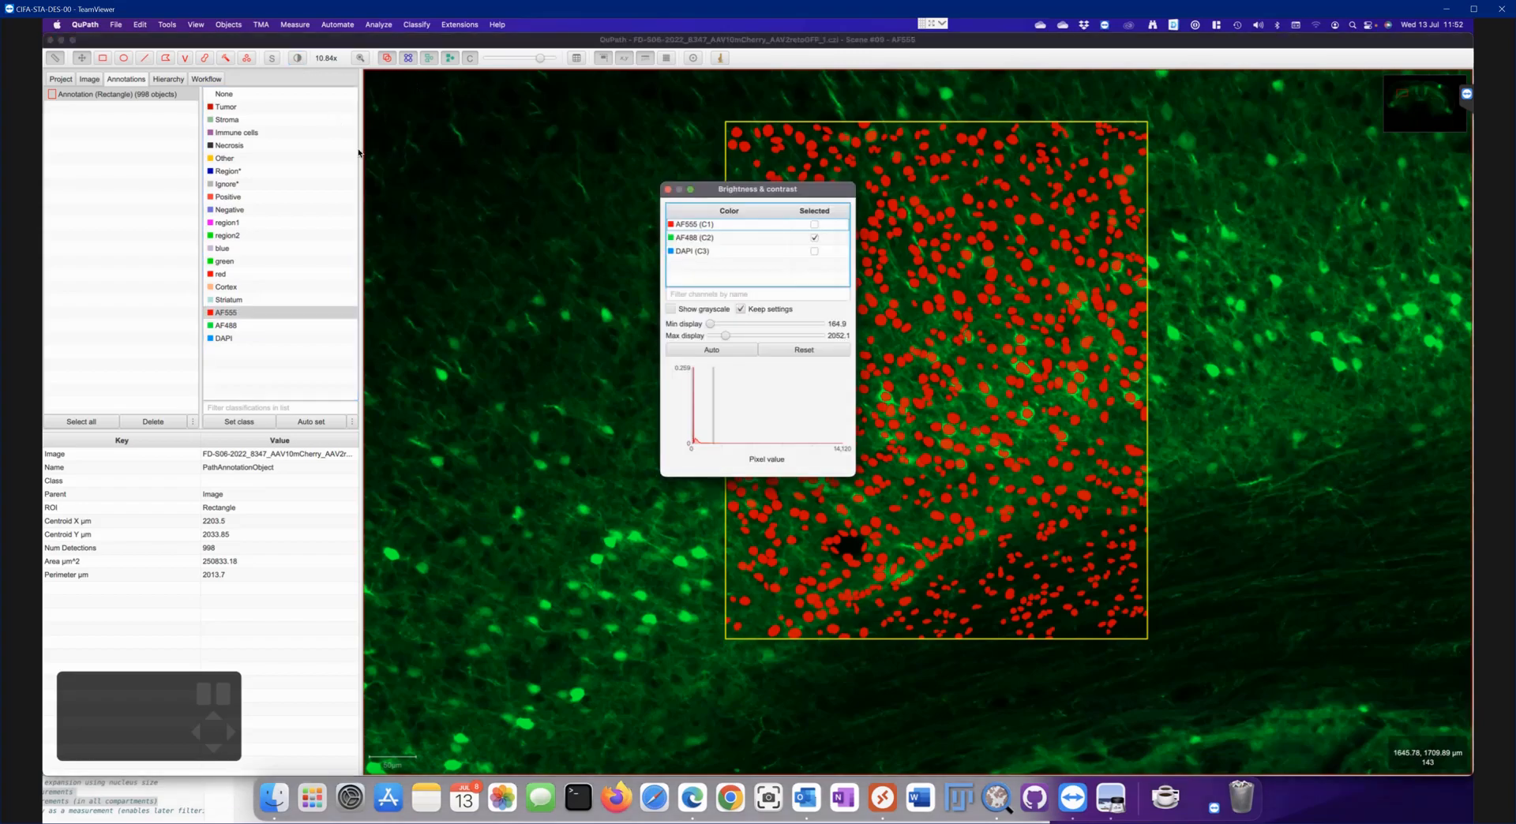
pyautogui.click(814, 225)
pyautogui.click(814, 224)
pyautogui.click(814, 224)
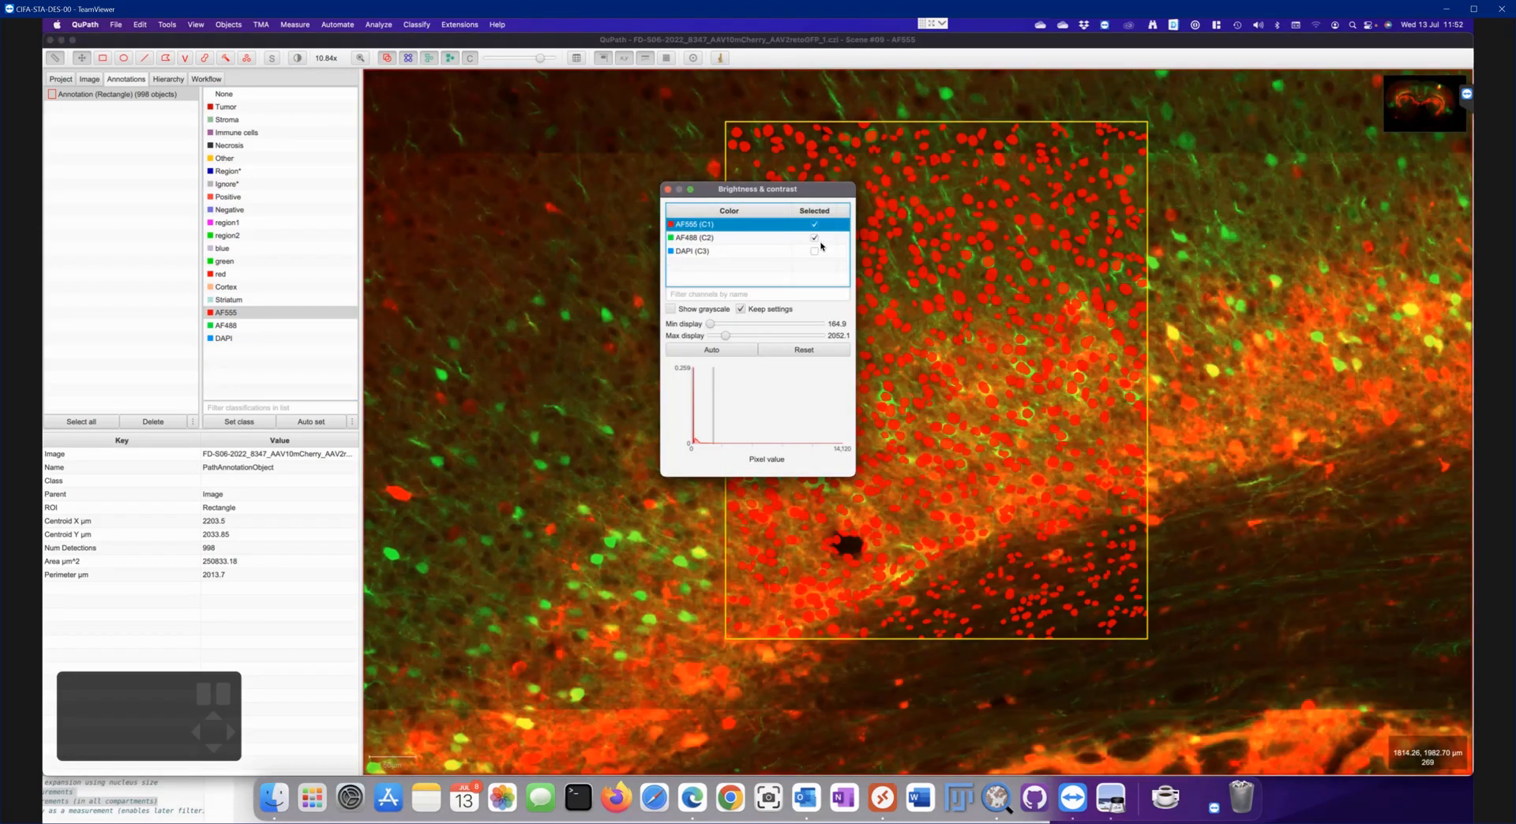
pyautogui.click(815, 238)
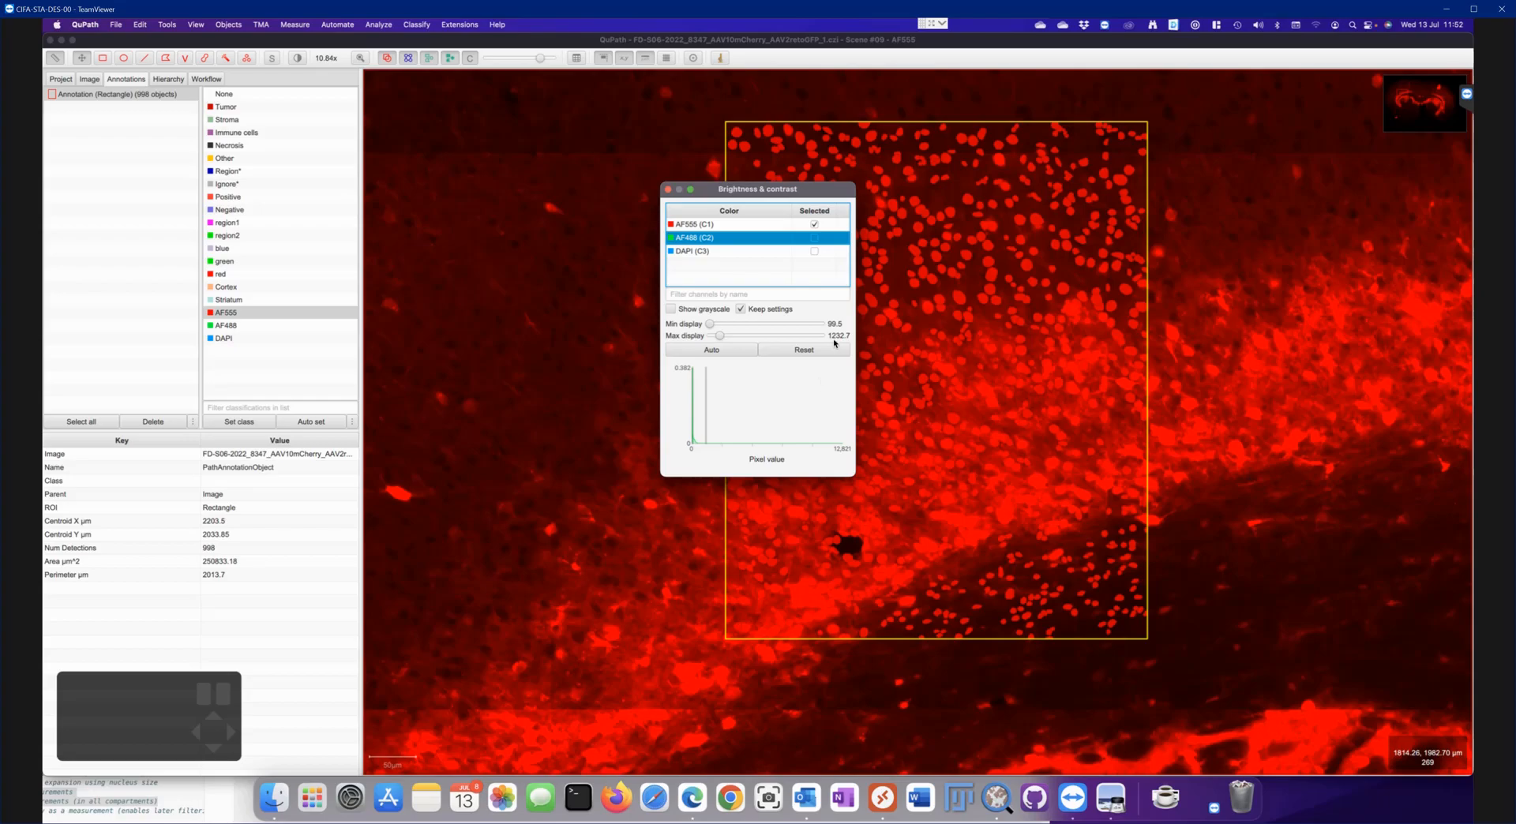
# Set the AF555 channel's maximum display value to 4113.4 and show the detections as outlines instead of filled
pyautogui.click(755, 228)
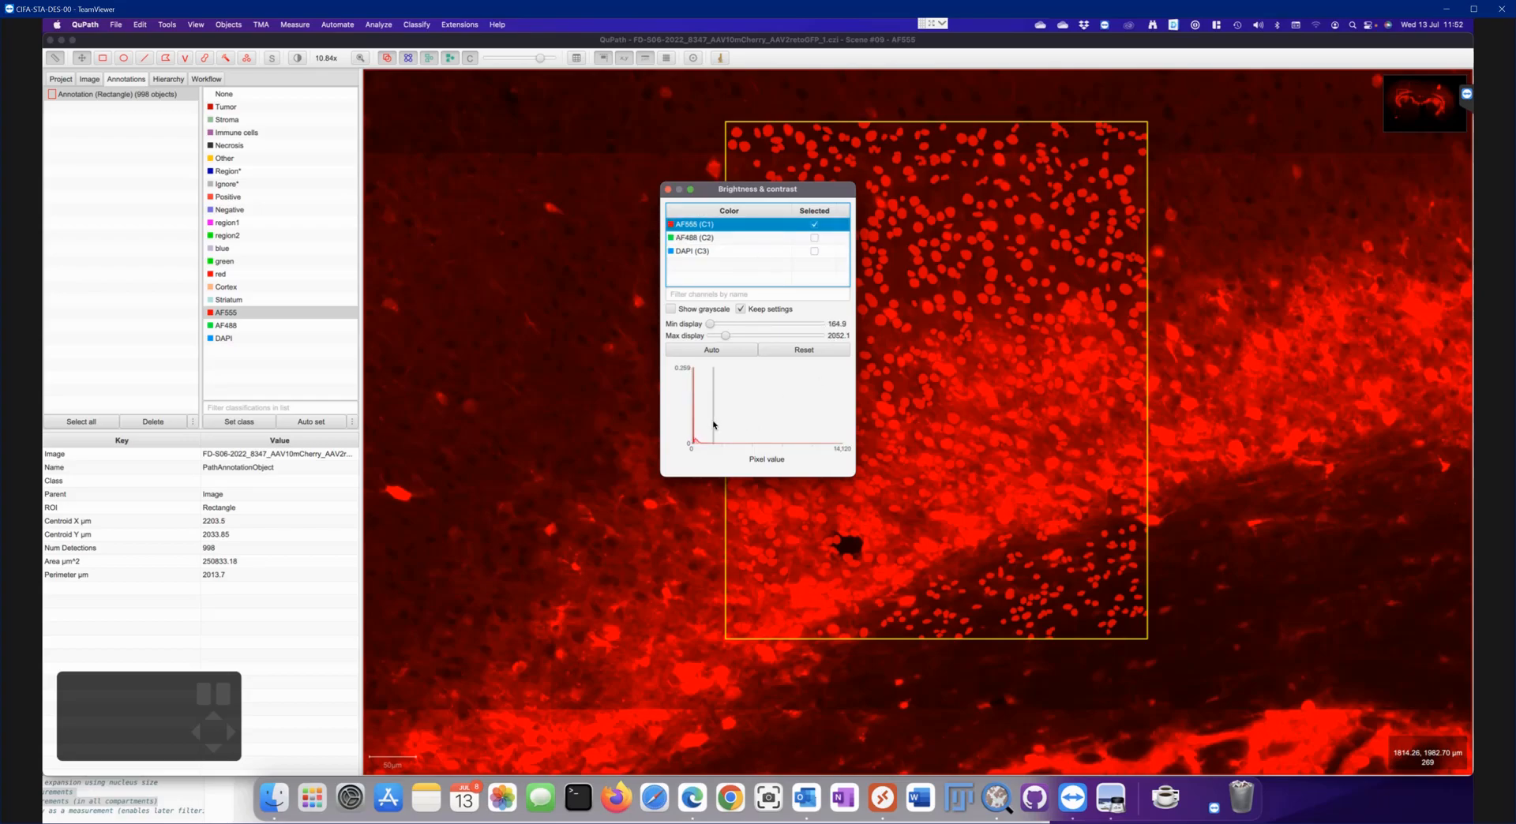
pyautogui.moveTo(726, 337); pyautogui.dragTo(742, 336)
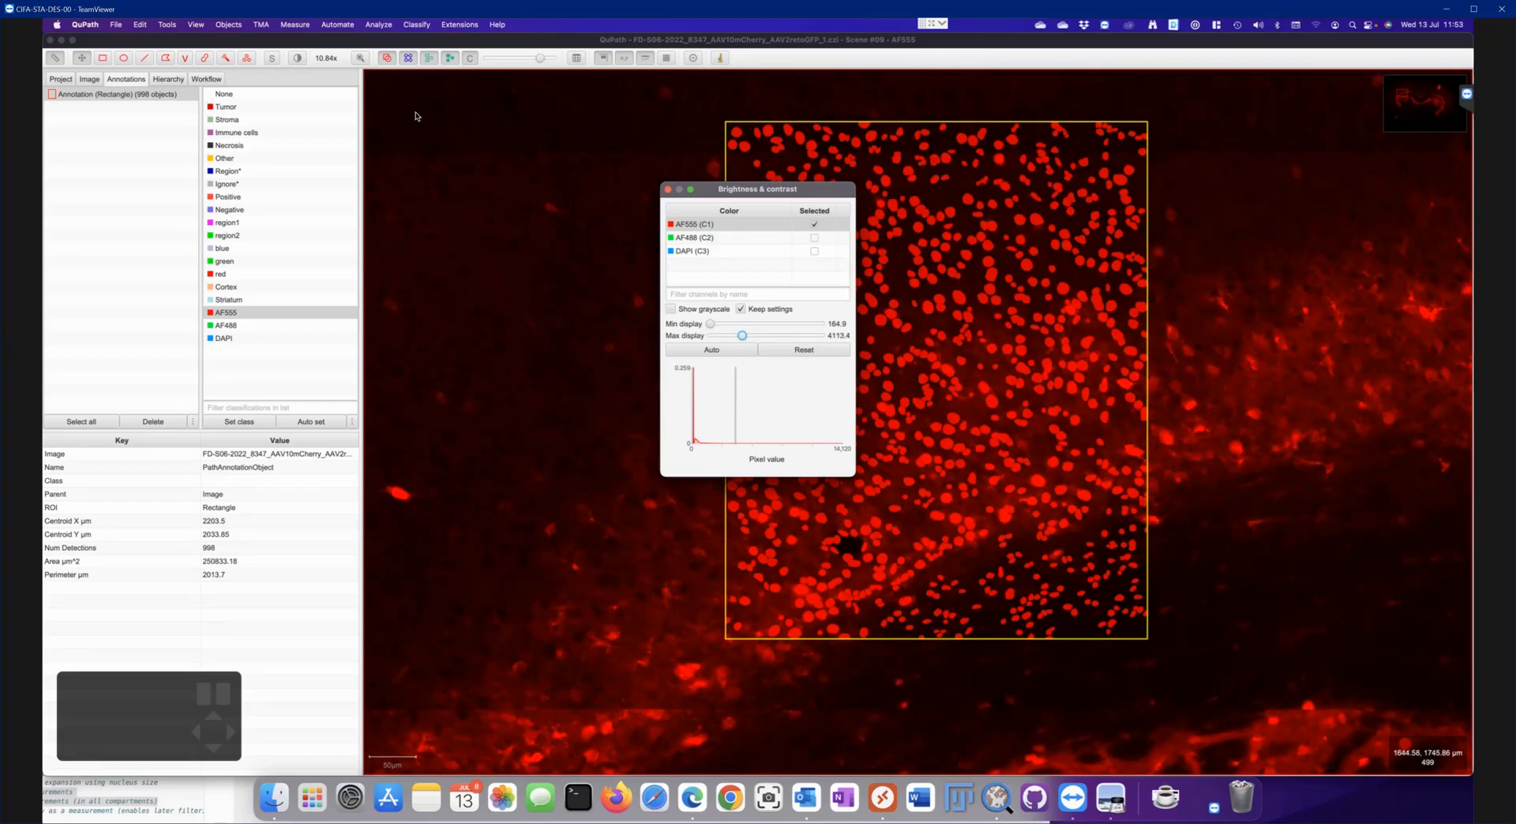
pyautogui.click(450, 59)
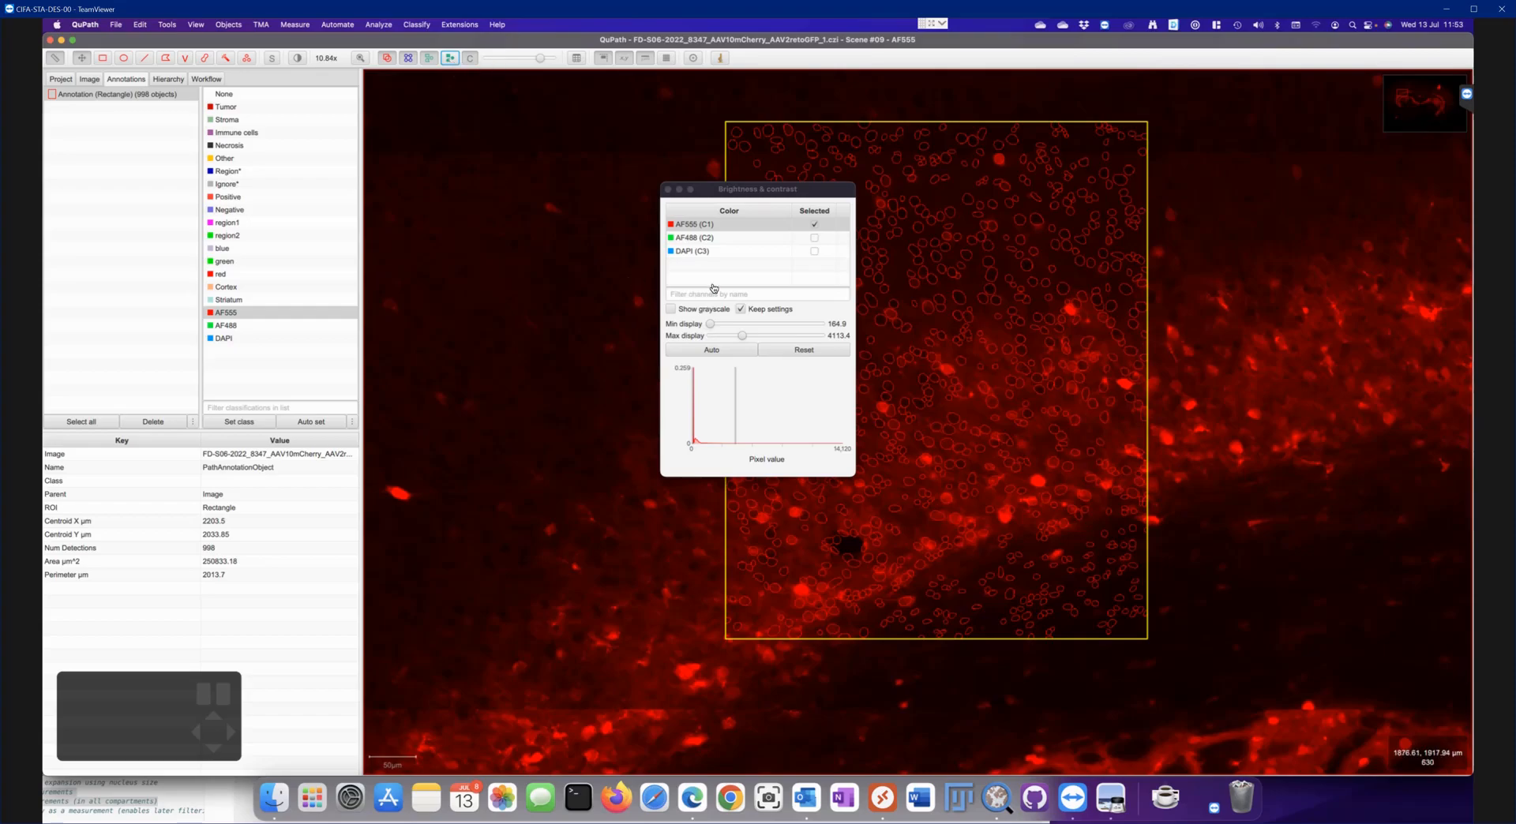
# Close the Brightness & contrast window and brush-annotate two bright cells near the rectangle's upper-left part with the AF555 class
pyautogui.moveTo(753, 195); pyautogui.dragTo(582, 195)
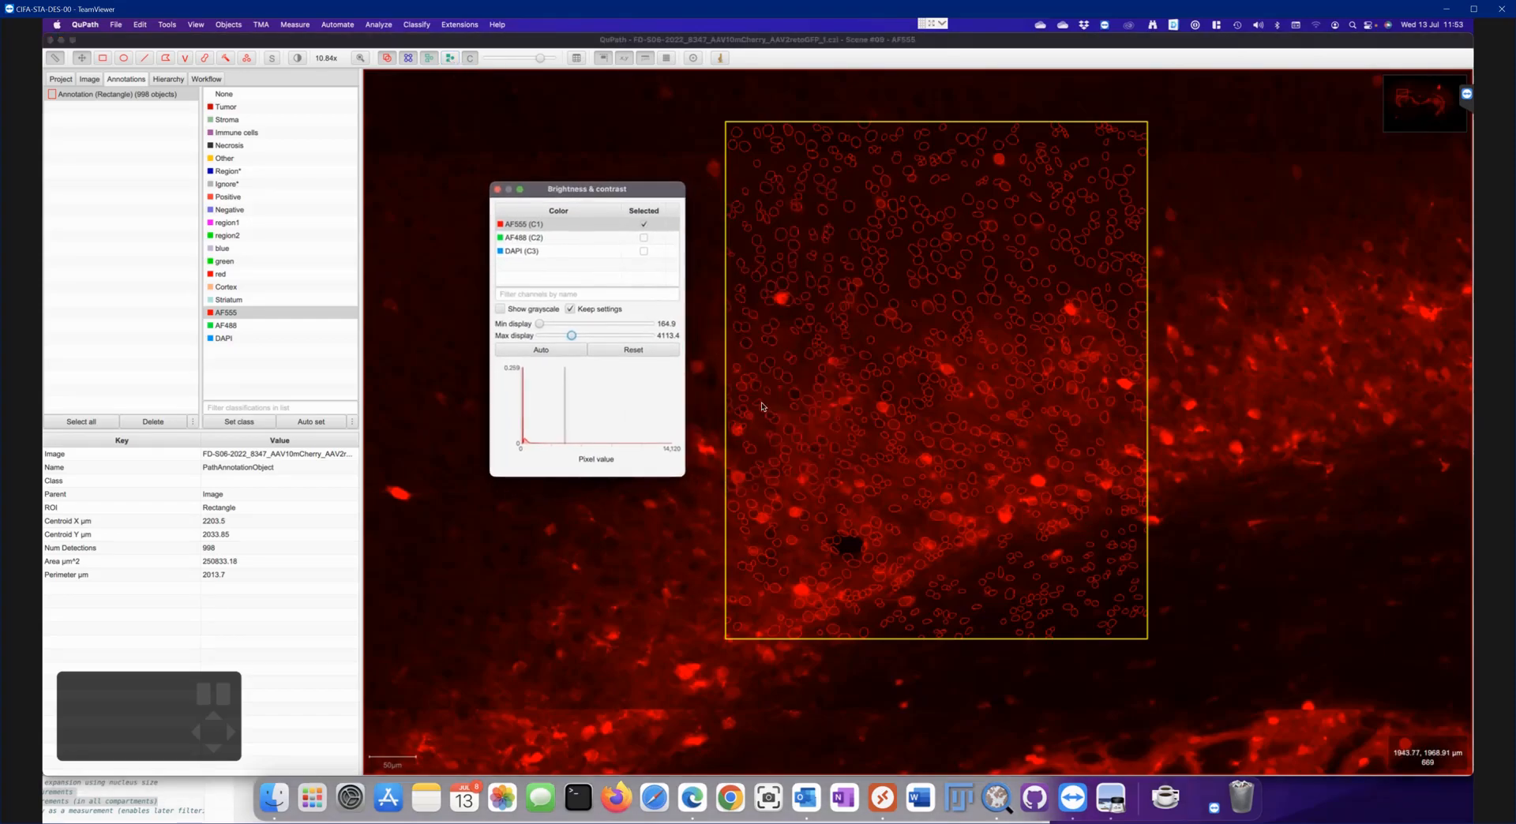
pyautogui.click(498, 190)
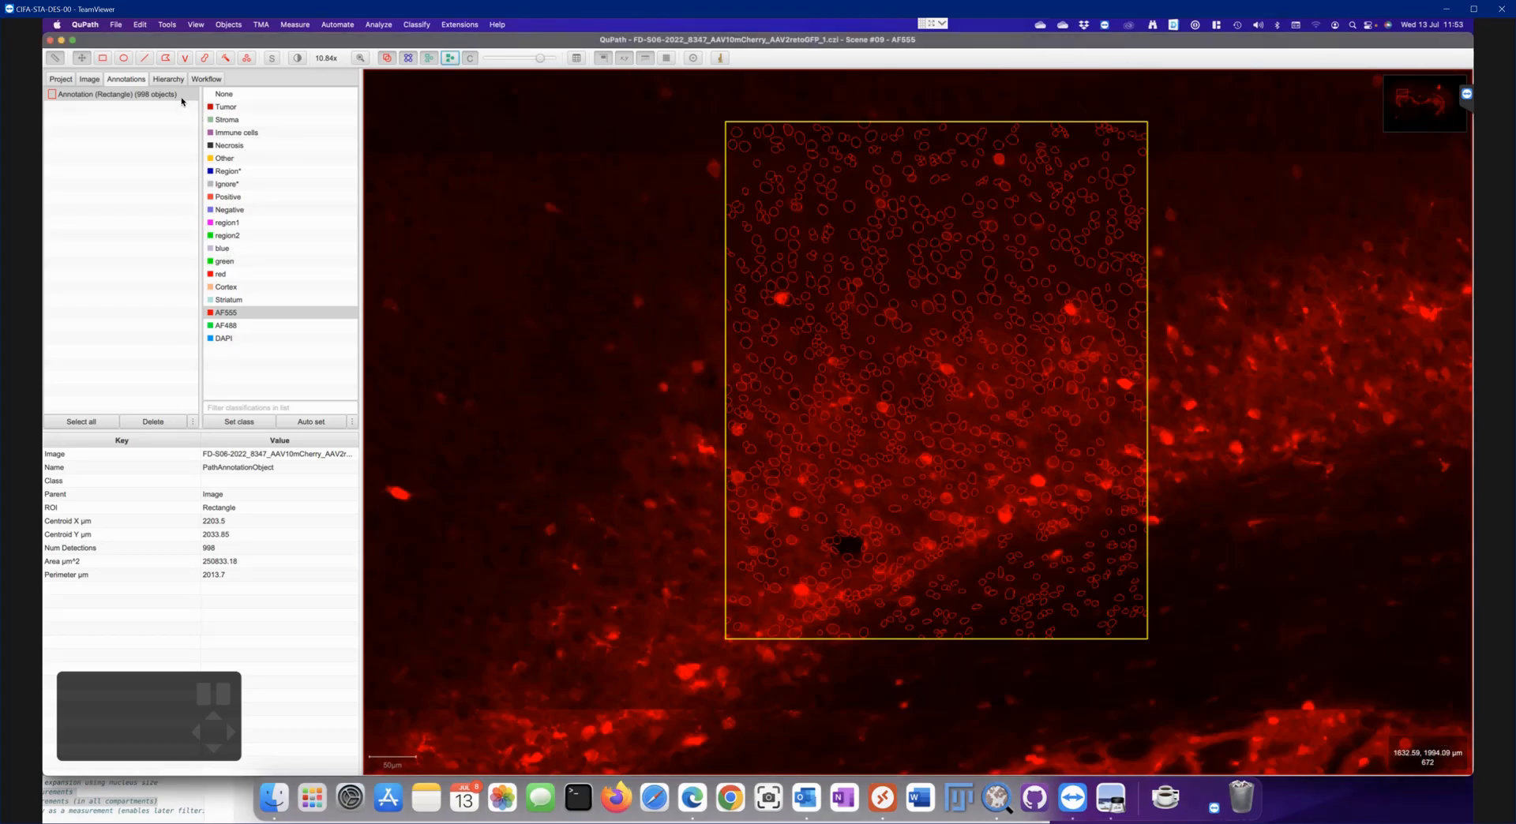
pyautogui.click(205, 59)
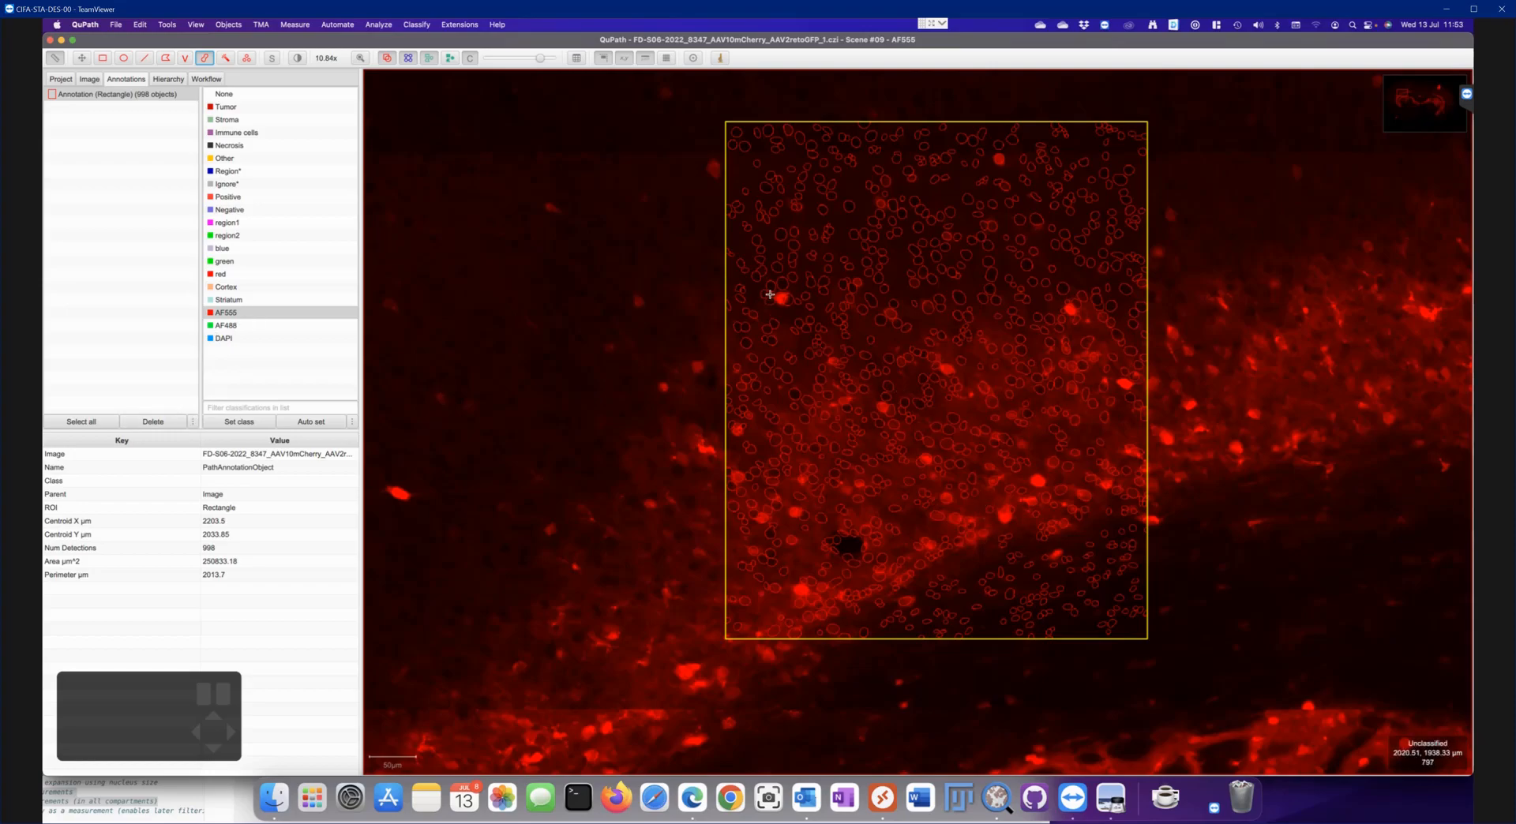
pyautogui.scroll(-3, 768, 294)
pyautogui.scroll(6, 772, 297)
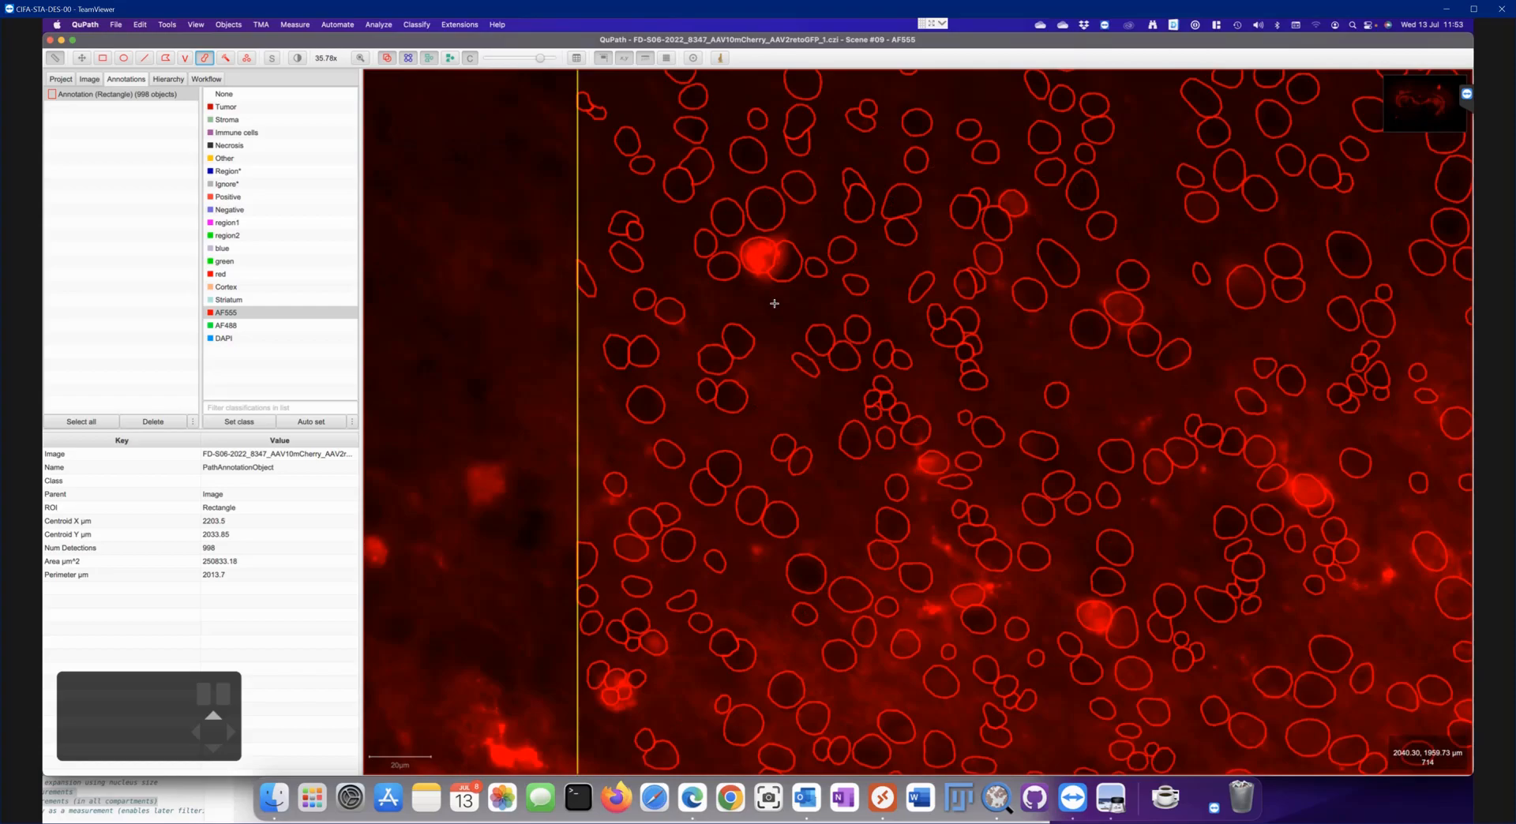
pyautogui.click(756, 253)
pyautogui.click(239, 422)
pyautogui.click(1092, 609)
pyautogui.click(249, 427)
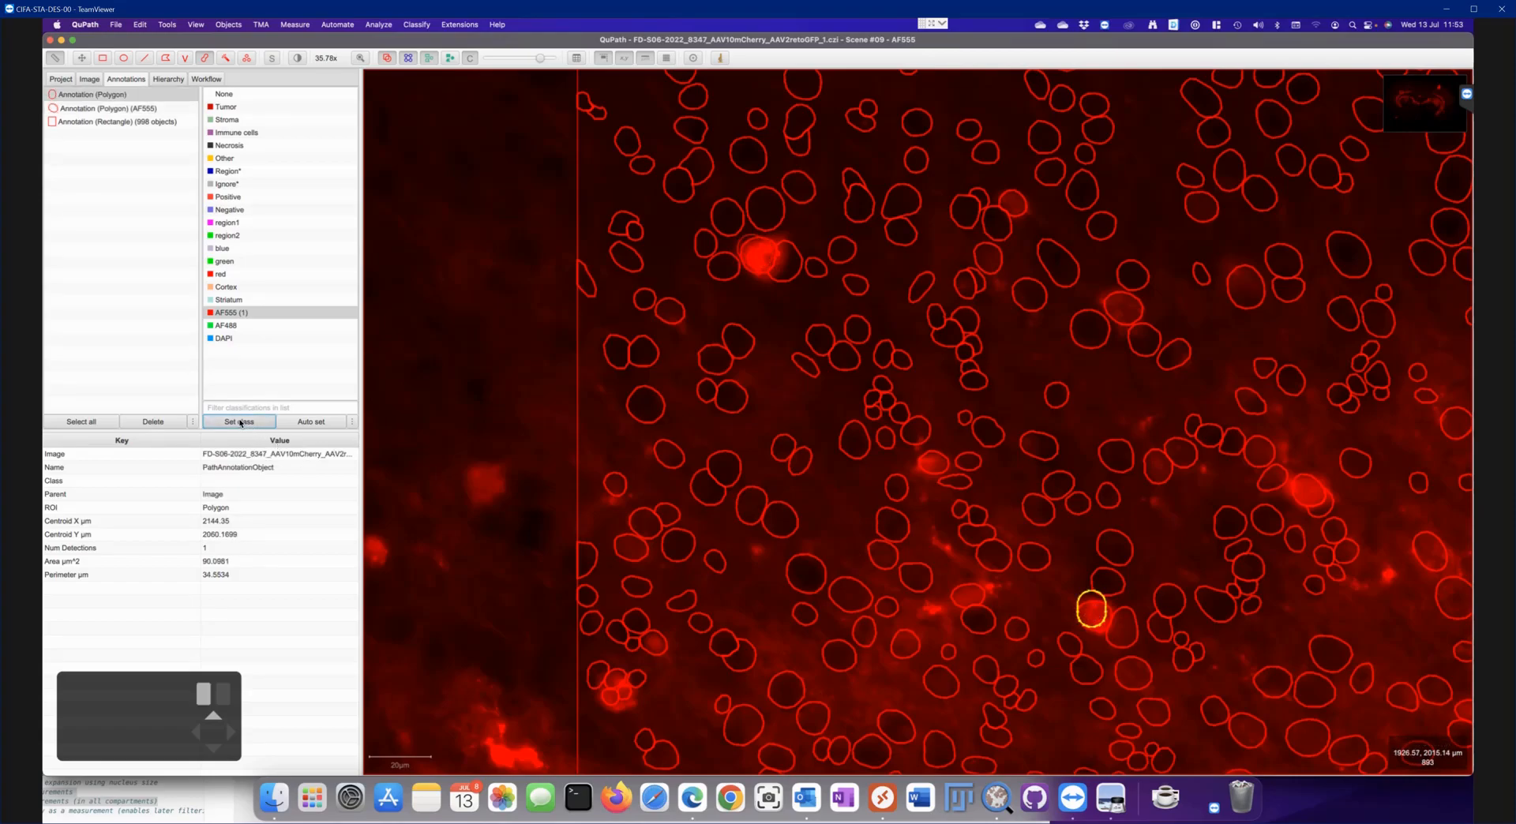
# Brush-annotate two more bright cells as AF555, including the cluster beside the rectangle's left edge
pyautogui.click(1303, 486)
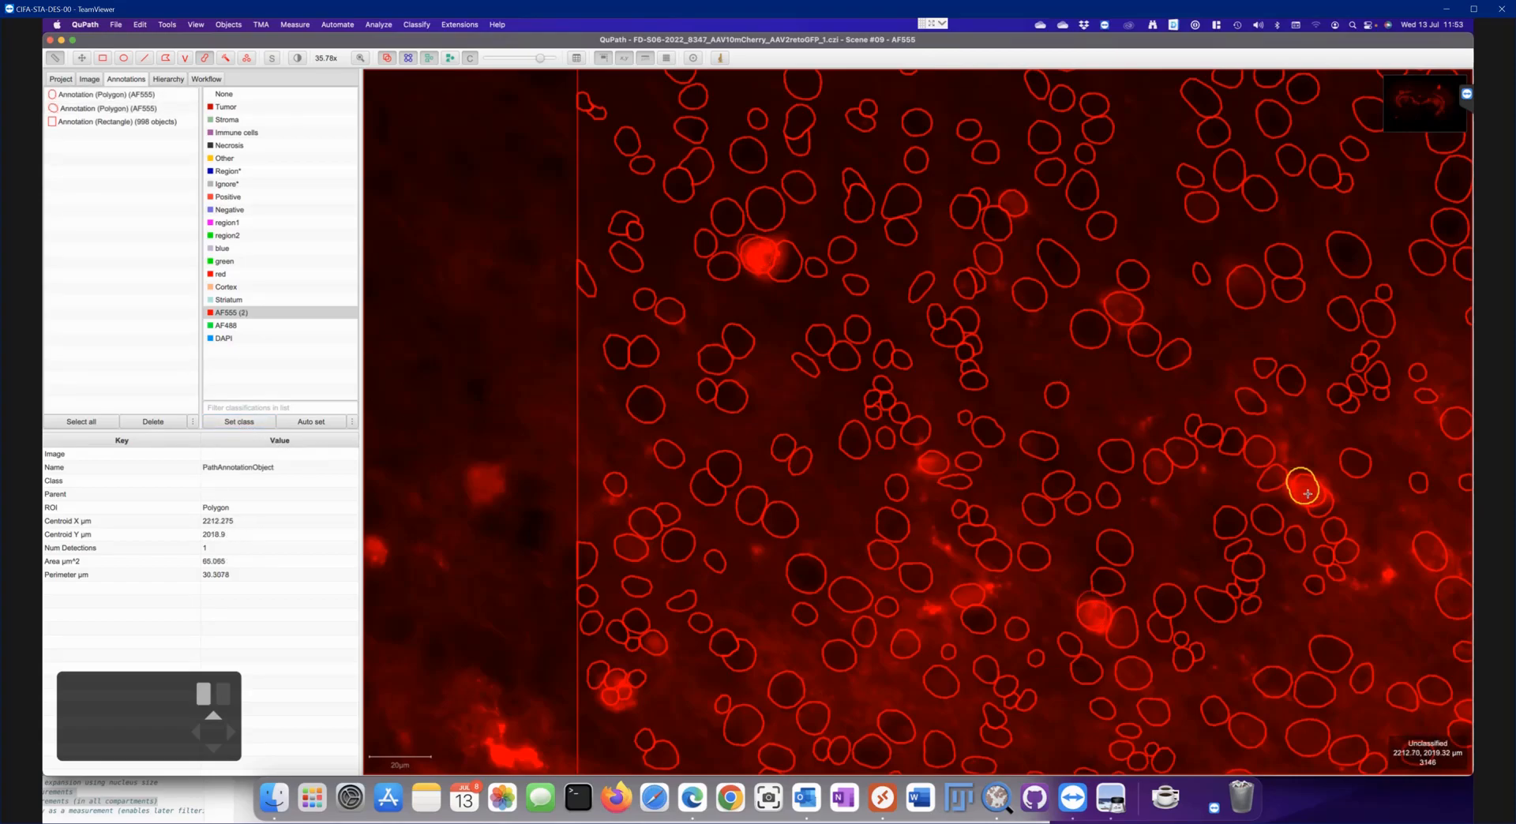
pyautogui.click(245, 425)
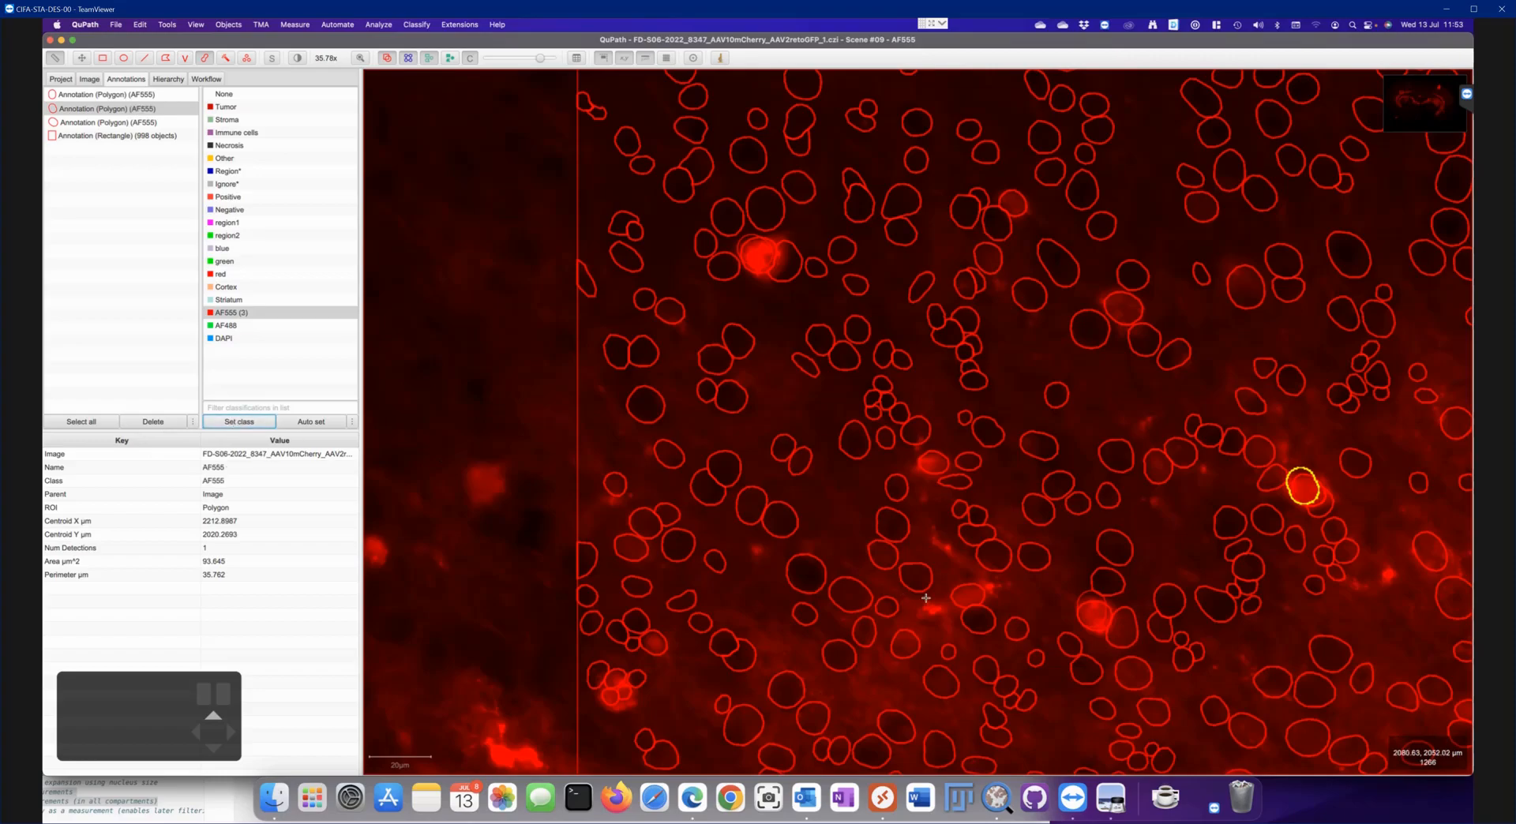
pyautogui.click(617, 681)
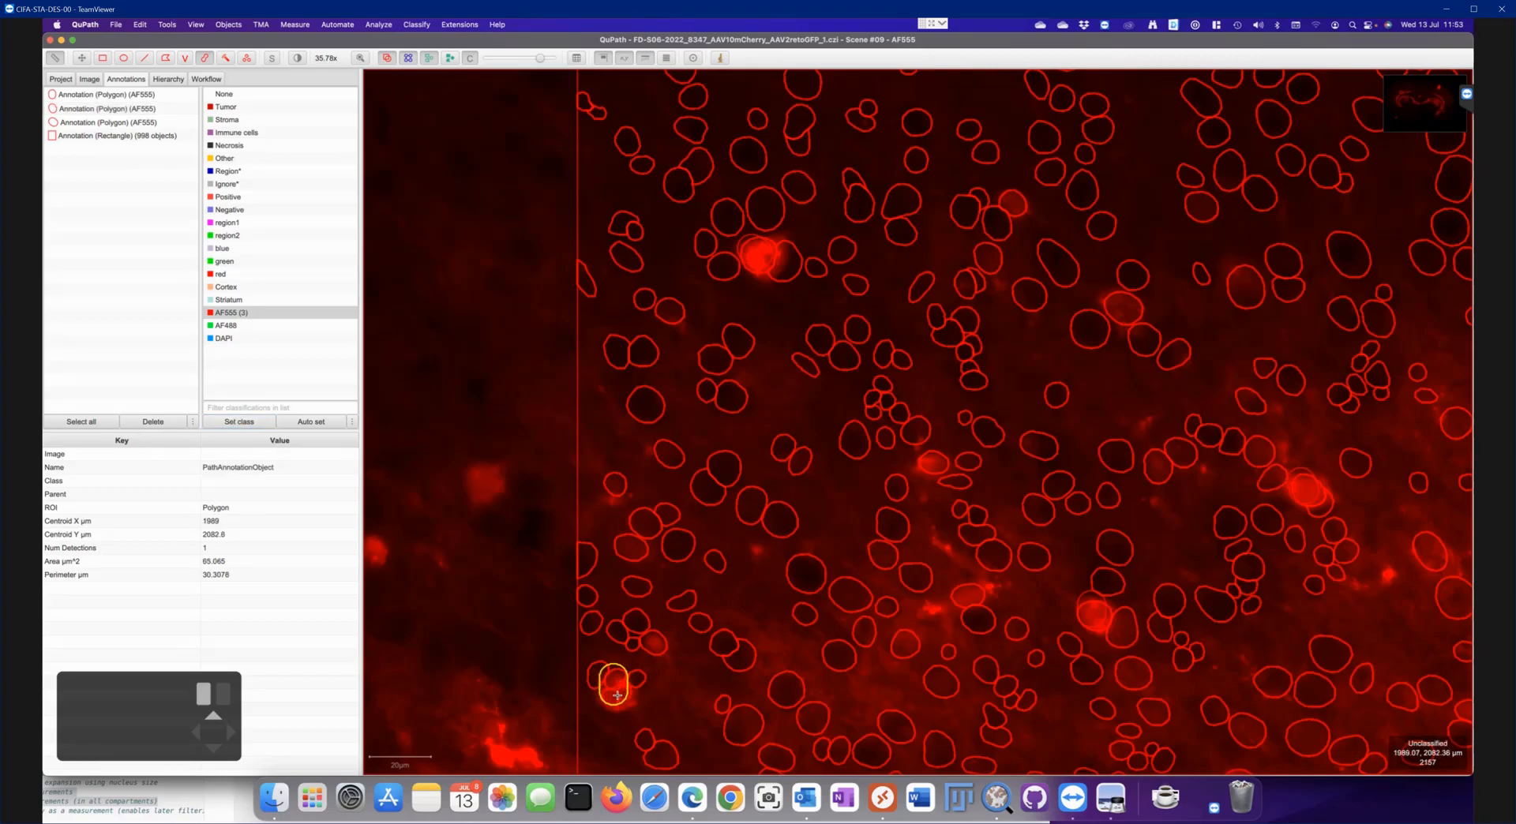
pyautogui.click(235, 424)
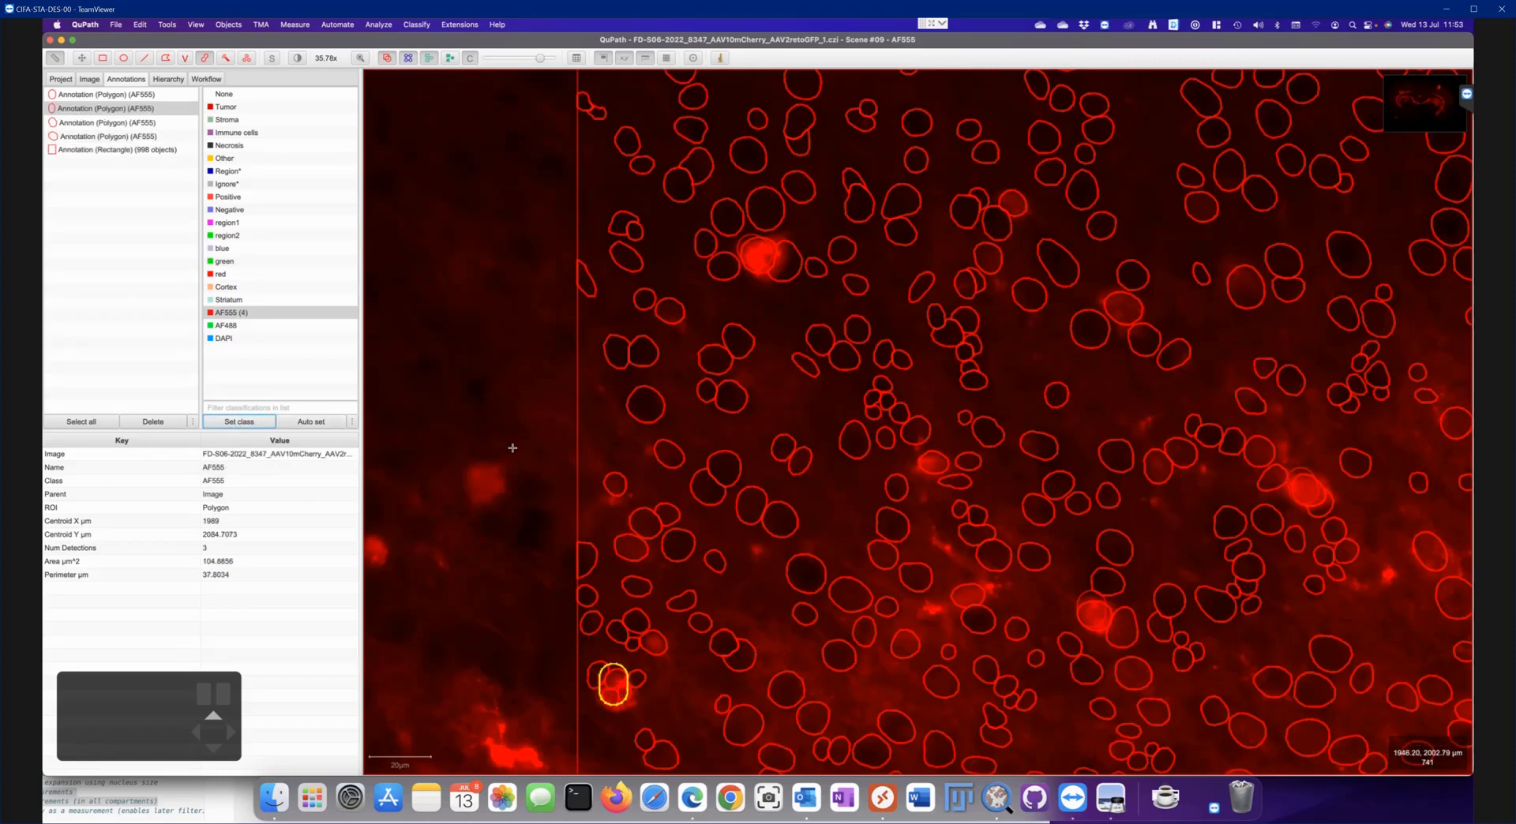
# Brush three annotations over dim cells in the upper part of the rectangle and assign them the Ignore* class
pyautogui.click(227, 184)
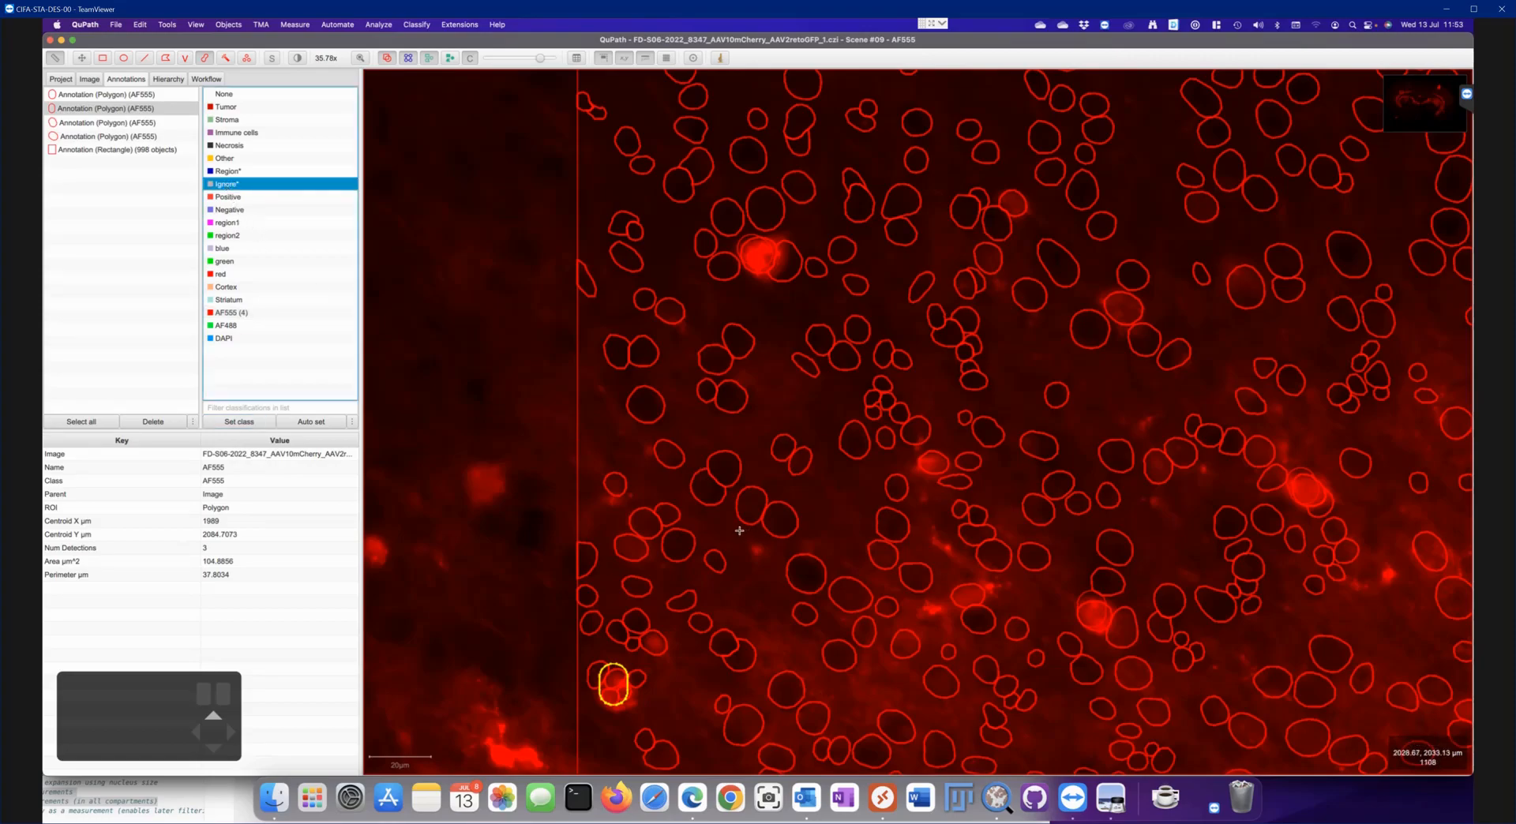
pyautogui.moveTo(616, 365)
pyautogui.mouseDown()
pyautogui.moveTo(761, 423)
pyautogui.moveTo(790, 478)
pyautogui.mouseUp()
pyautogui.click(240, 422)
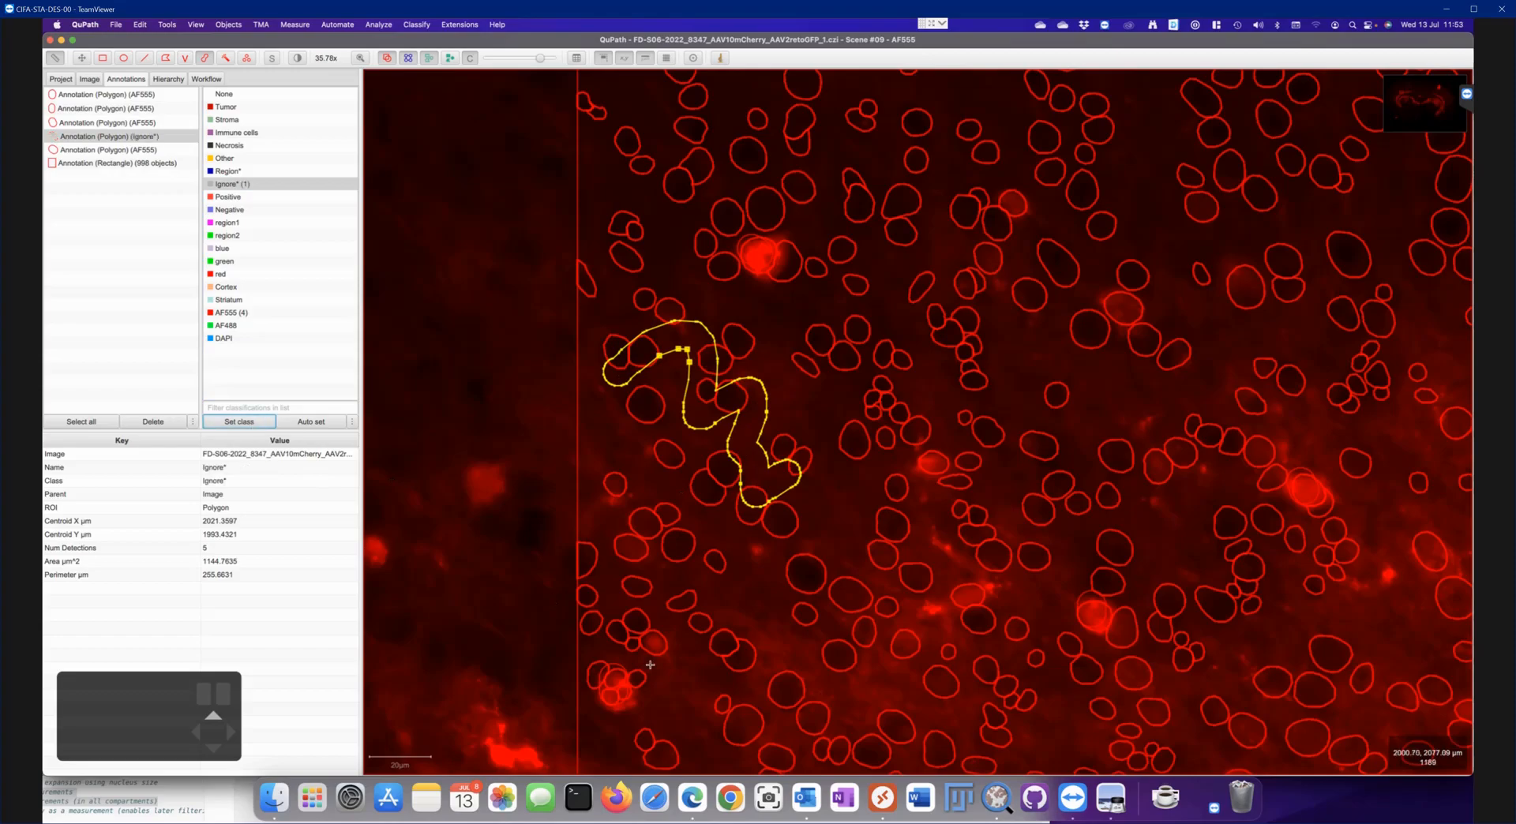
pyautogui.moveTo(638, 667); pyautogui.dragTo(648, 679)
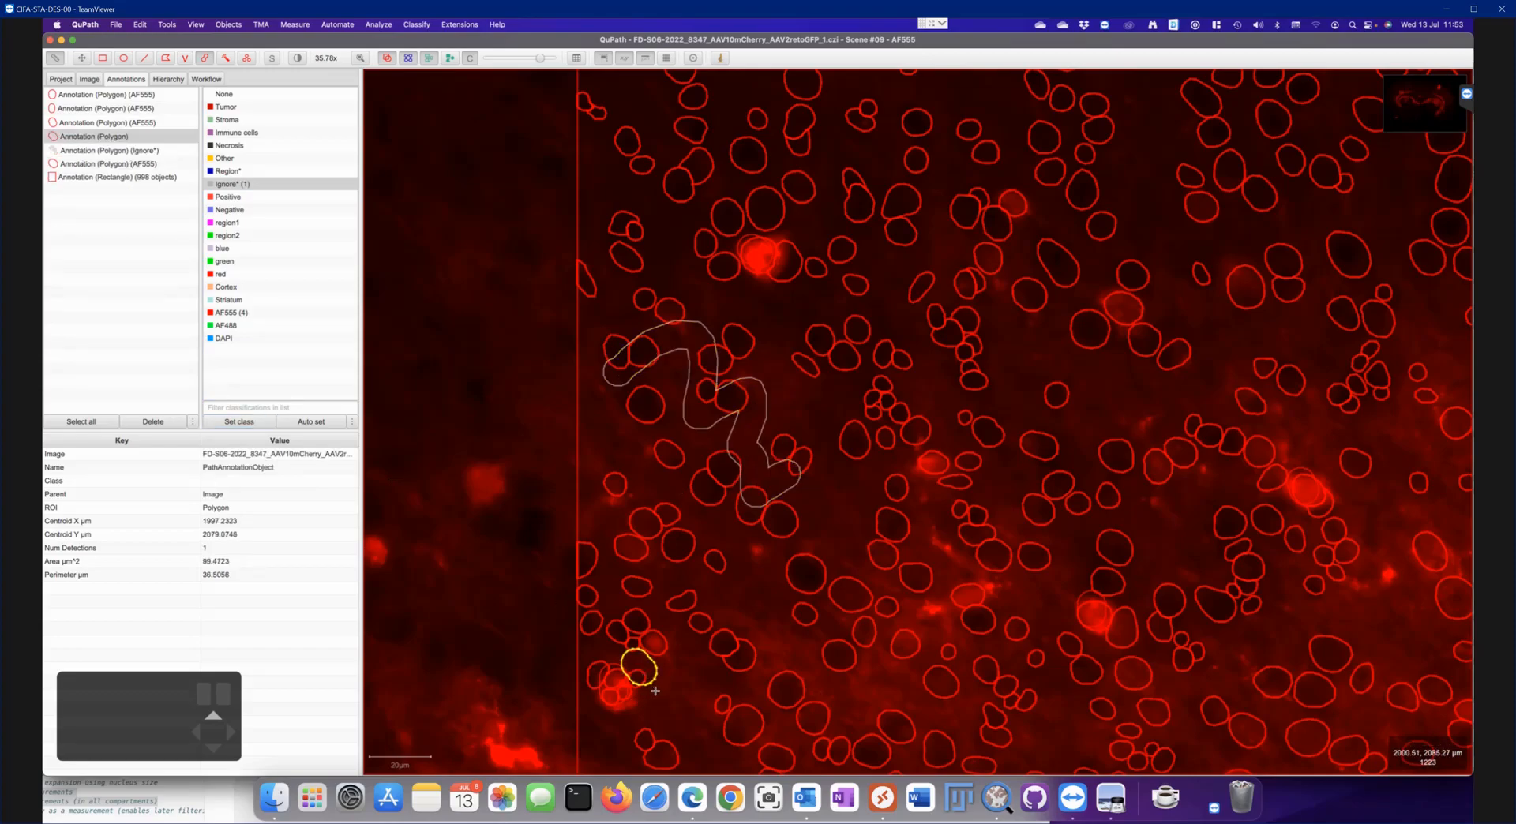
pyautogui.click(240, 422)
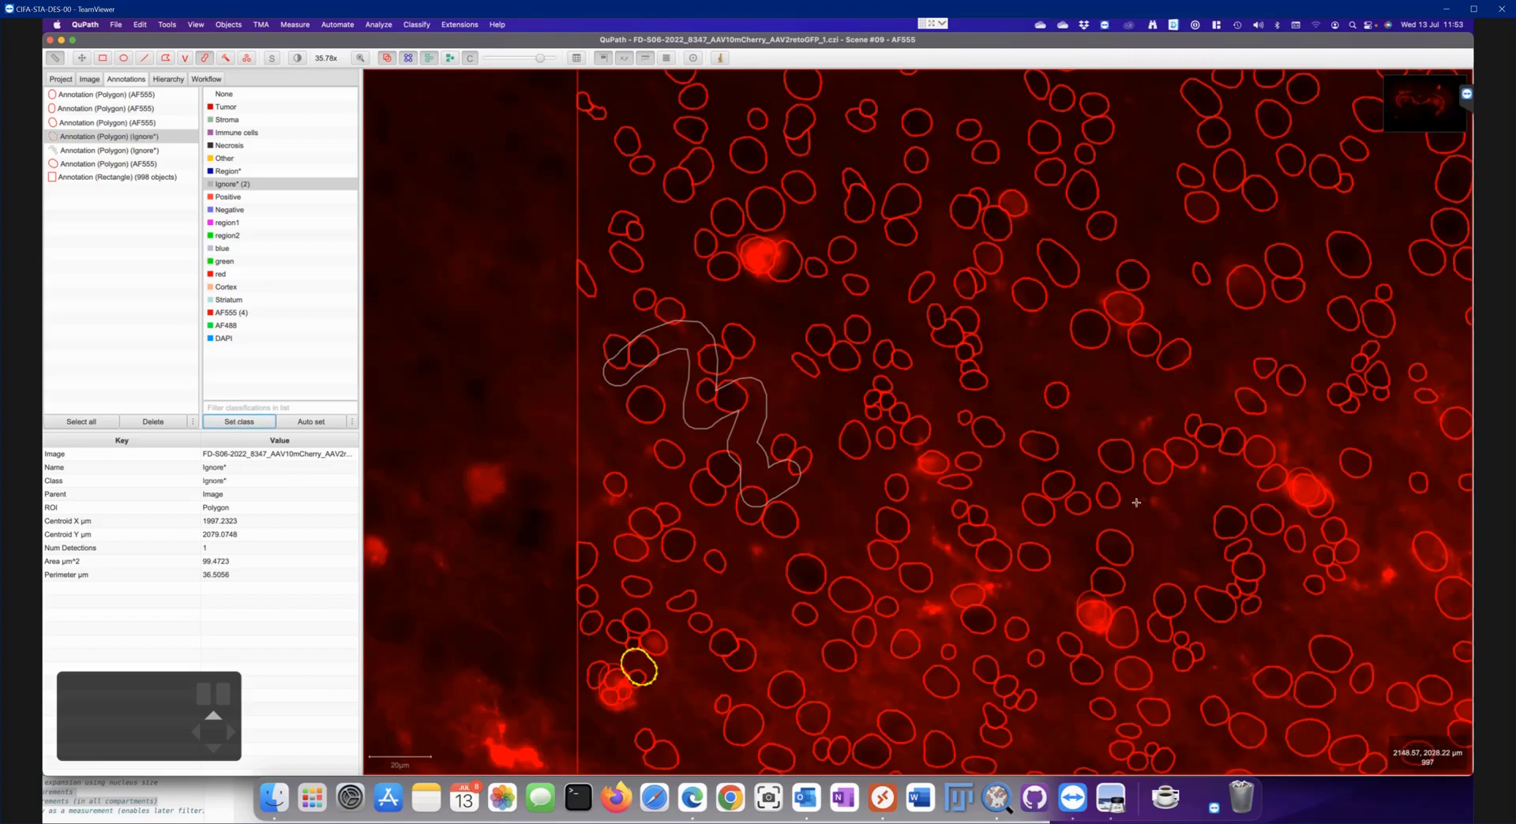
pyautogui.moveTo(1032, 435); pyautogui.dragTo(1117, 533)
pyautogui.click(234, 424)
# Brush two more Ignore* annotations over dim cells, a long wavy one and a short one, in the rectangle's dark lower-right area
pyautogui.scroll(5, 1143, 495)
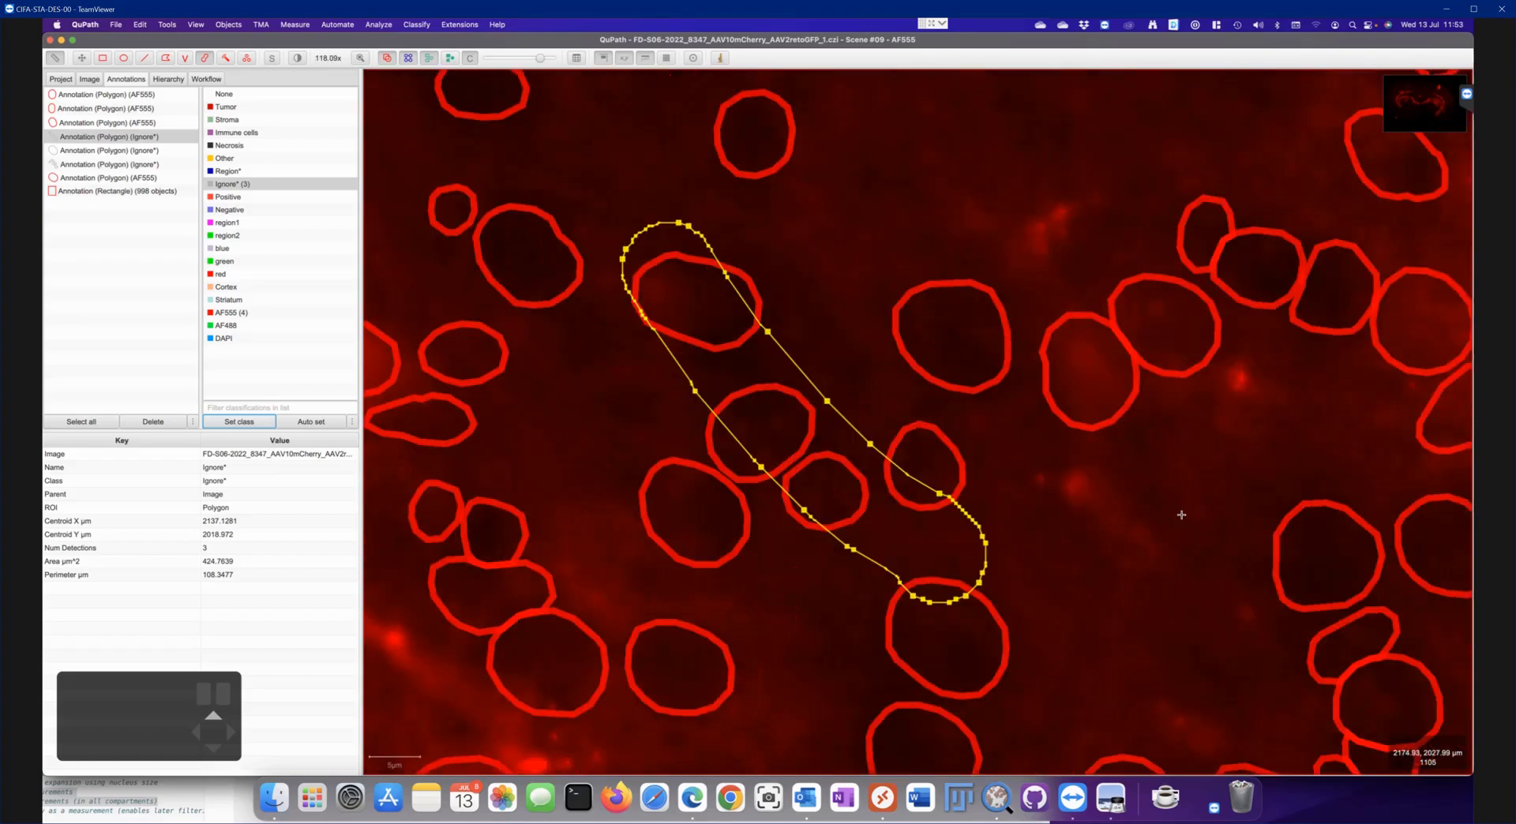
pyautogui.scroll(-10, 1181, 515)
pyautogui.scroll(10, 1222, 570)
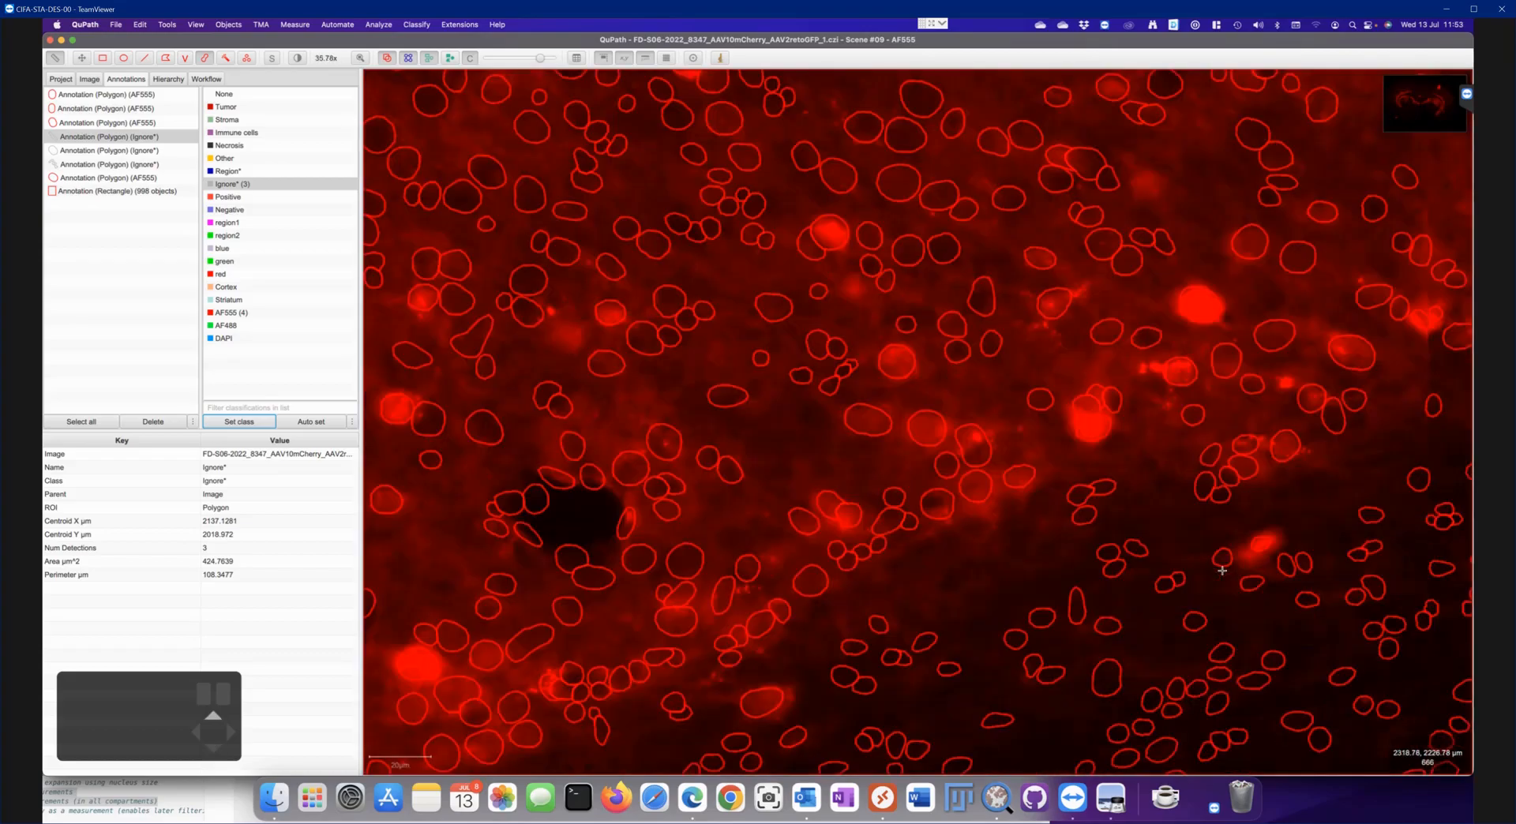
pyautogui.moveTo(1002, 687)
pyautogui.mouseDown()
pyautogui.moveTo(1303, 660)
pyautogui.moveTo(1374, 635)
pyautogui.mouseUp()
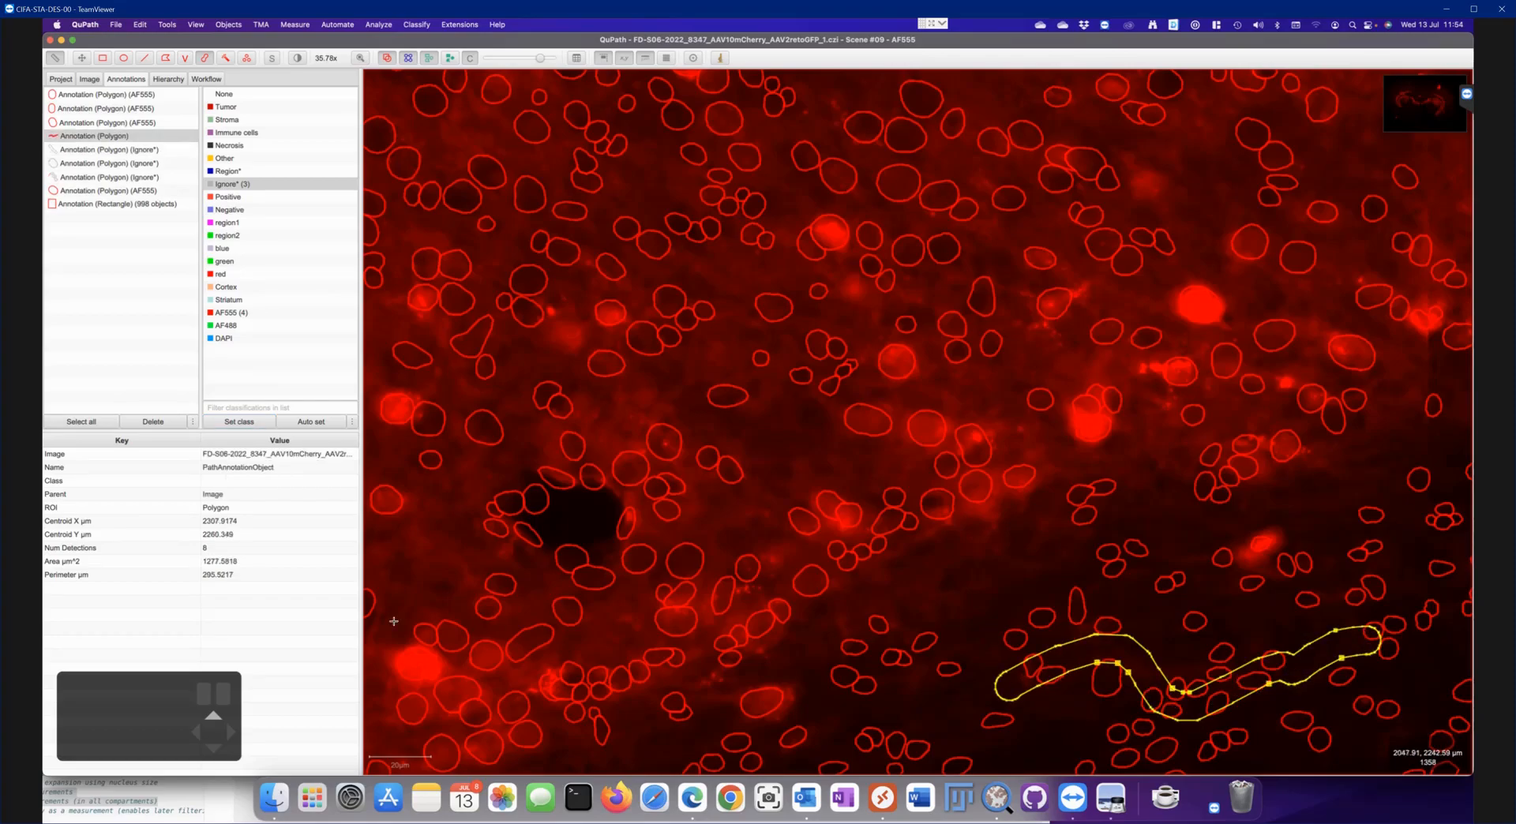
pyautogui.click(239, 422)
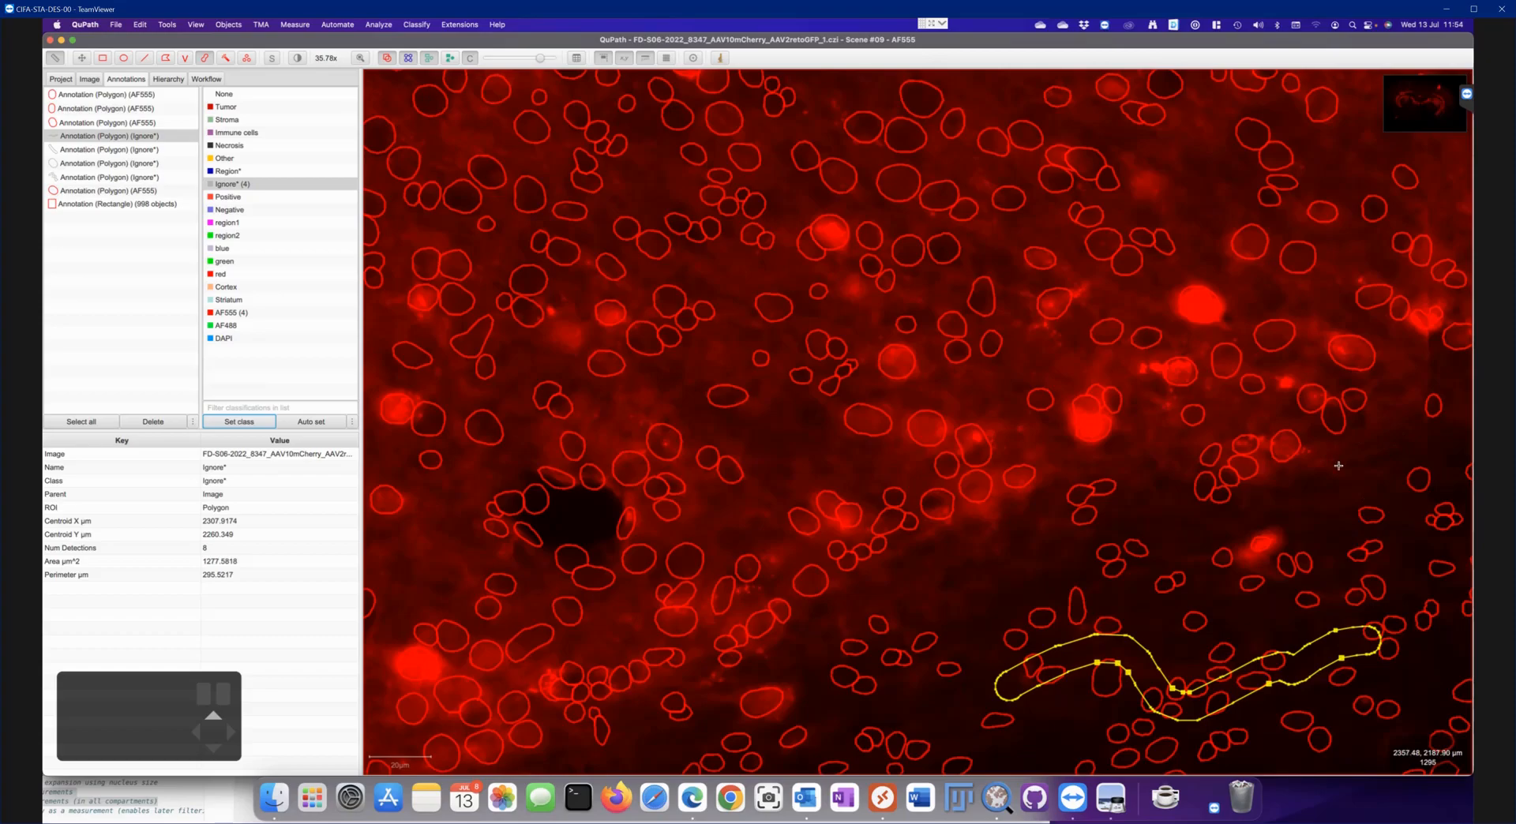
pyautogui.moveTo(1191, 478); pyautogui.dragTo(1226, 479)
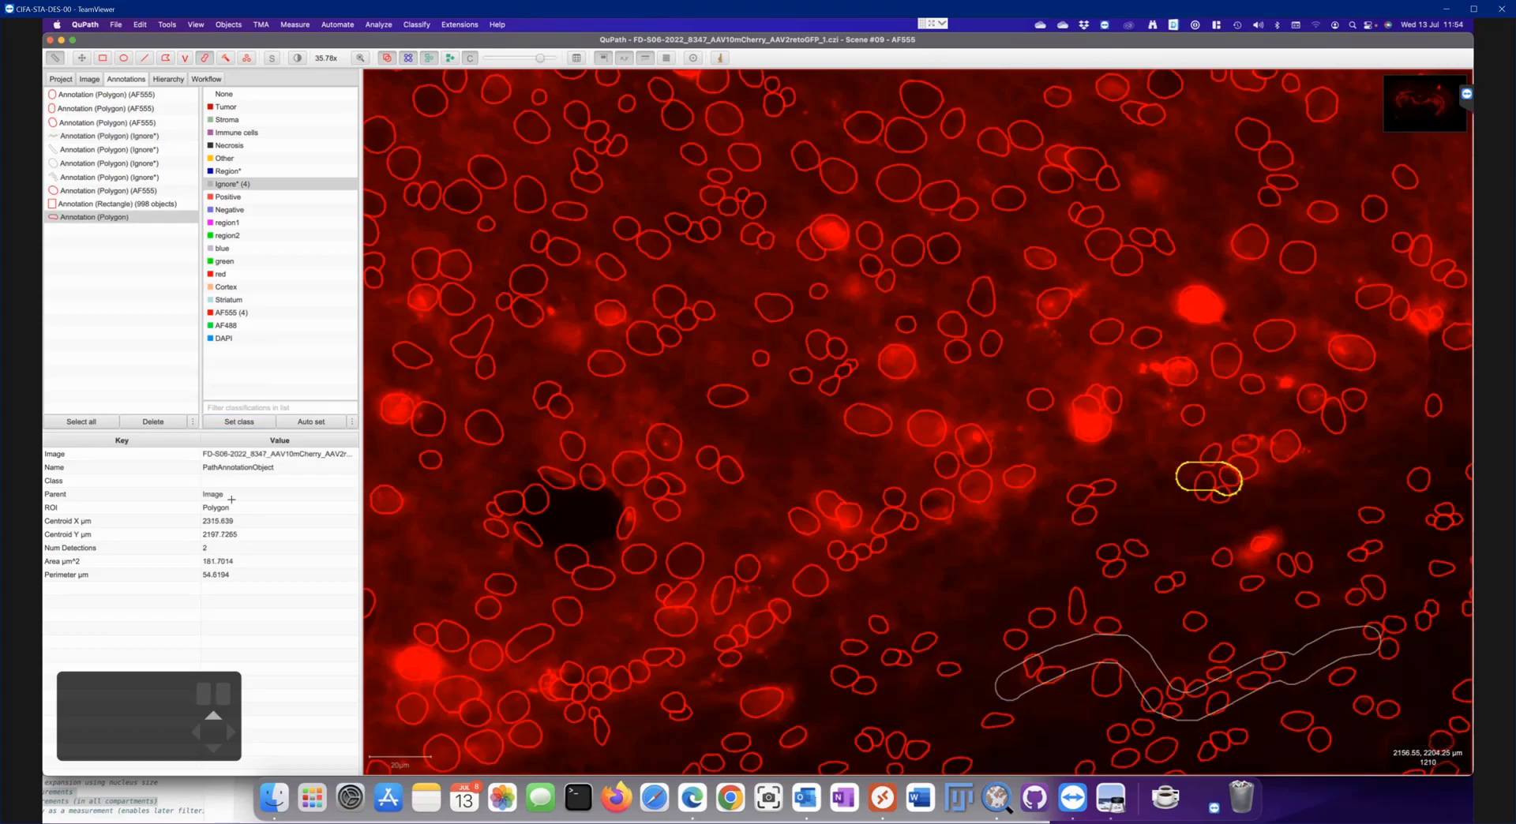
pyautogui.click(251, 421)
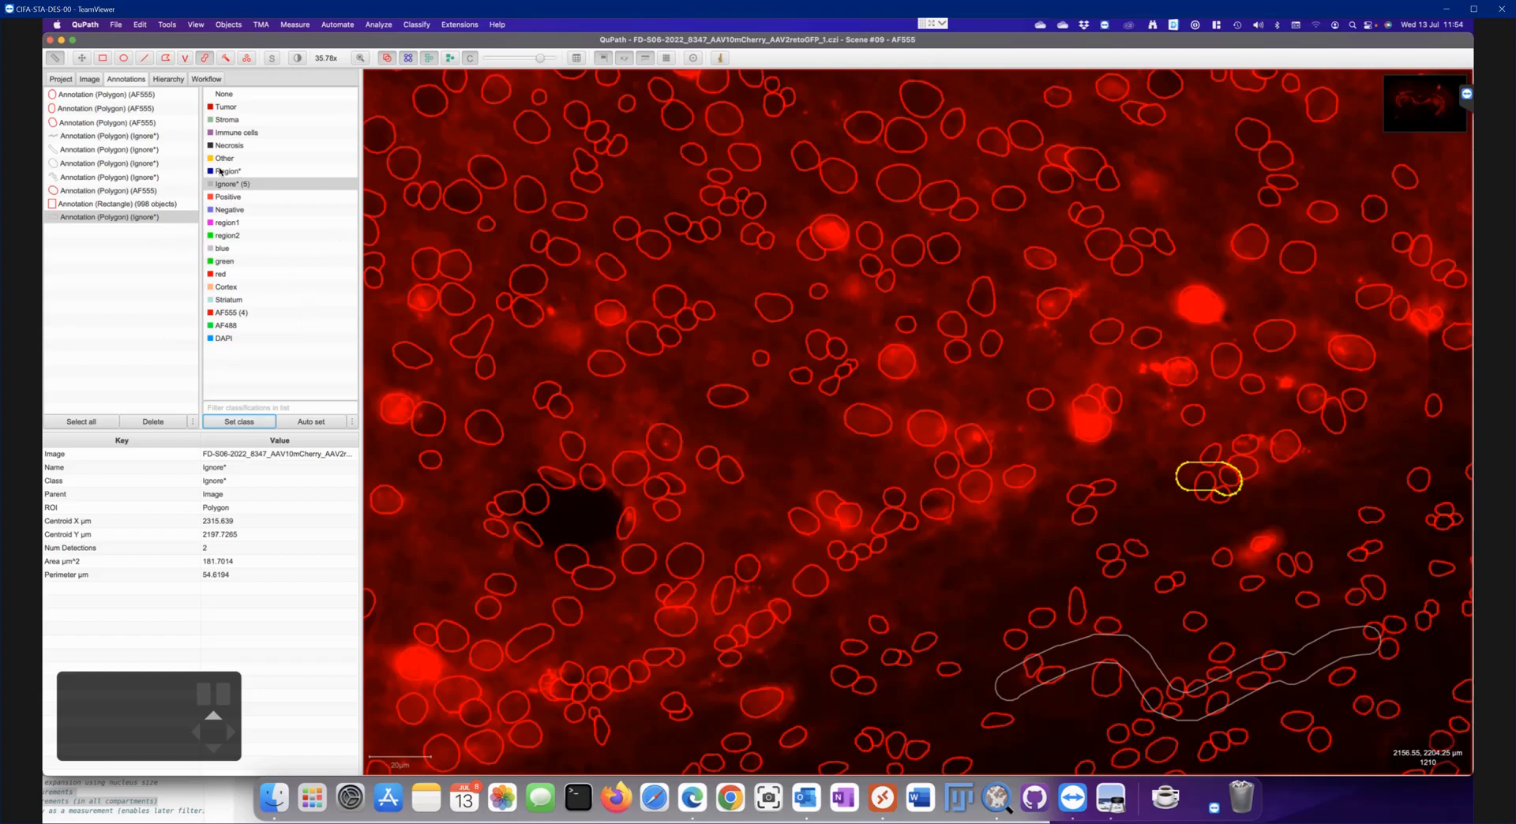
# Brush-annotate three bright cells in the lower half of the rectangle and assign them the AF555 class
pyautogui.click(234, 316)
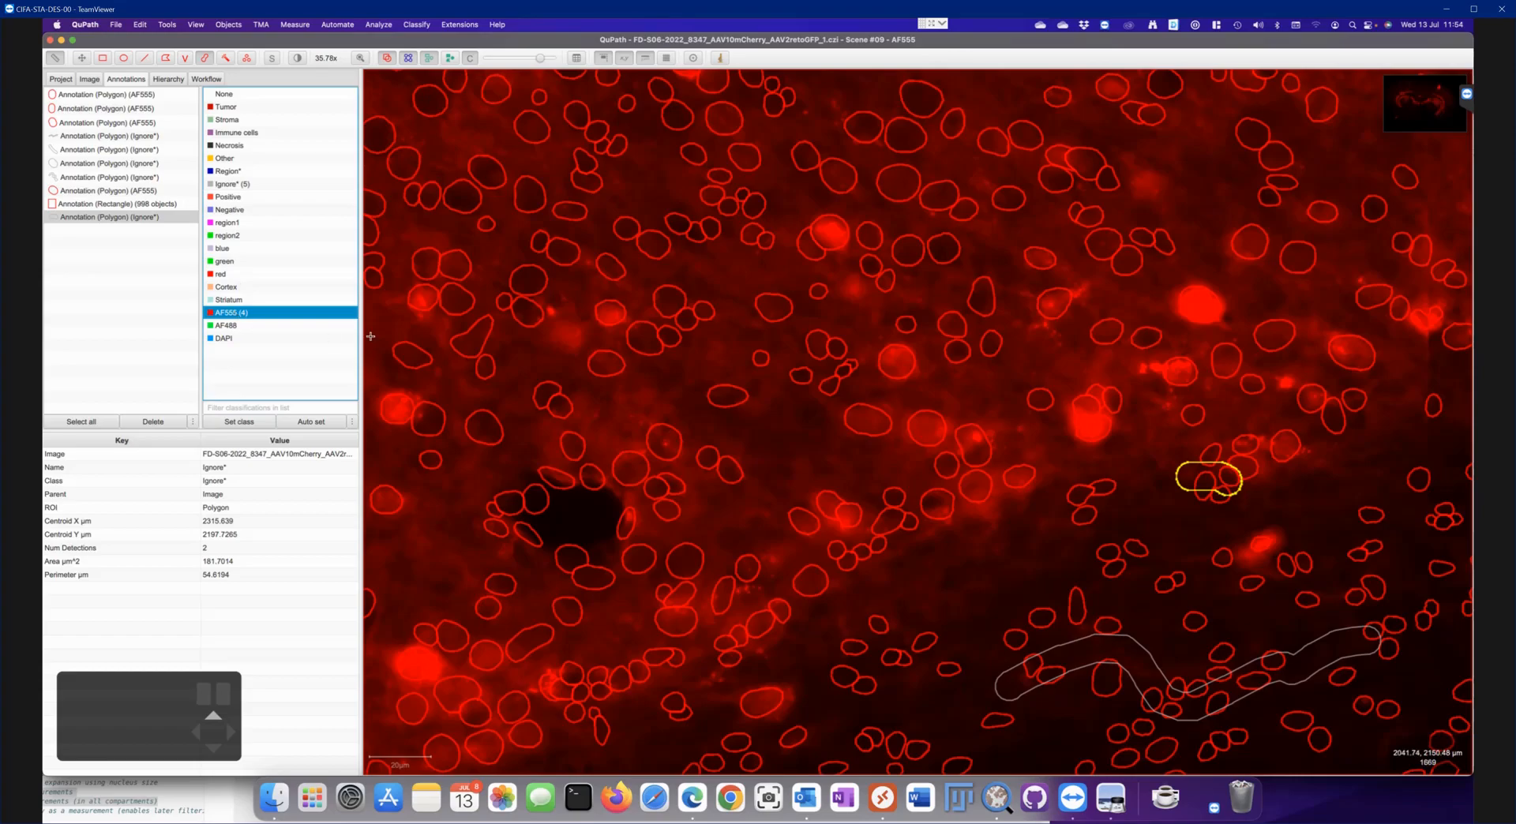
pyautogui.click(1194, 302)
pyautogui.click(239, 421)
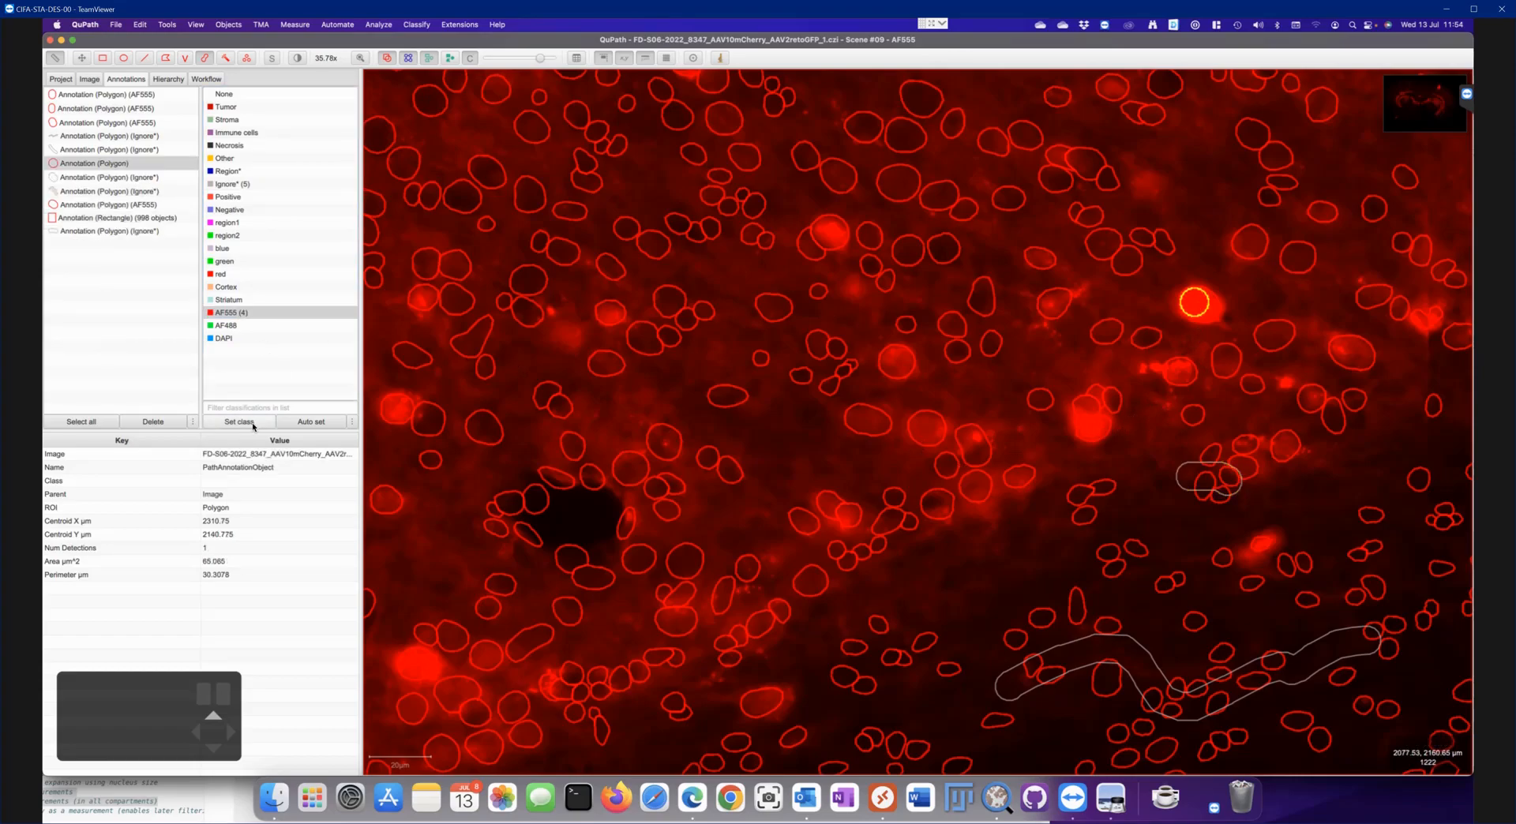
pyautogui.click(827, 227)
pyautogui.click(239, 421)
pyautogui.click(391, 407)
pyautogui.click(269, 424)
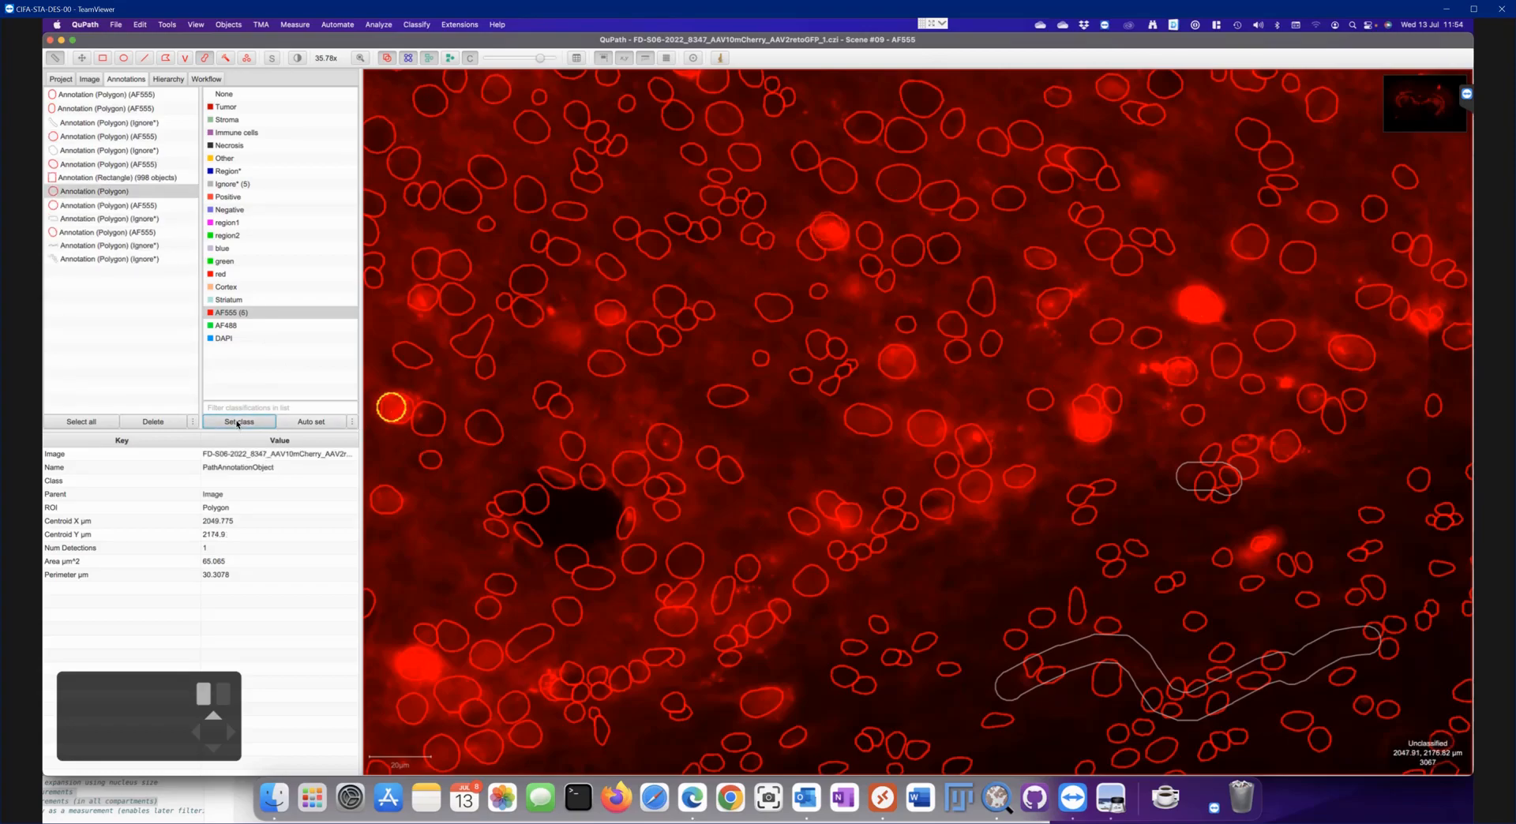
# Select the rectangle annotation, open Train object classifier, and turn on live update with the dialog moved clear of the annotated area
pyautogui.scroll(5, 719, 405)
pyautogui.scroll(-10, 719, 405)
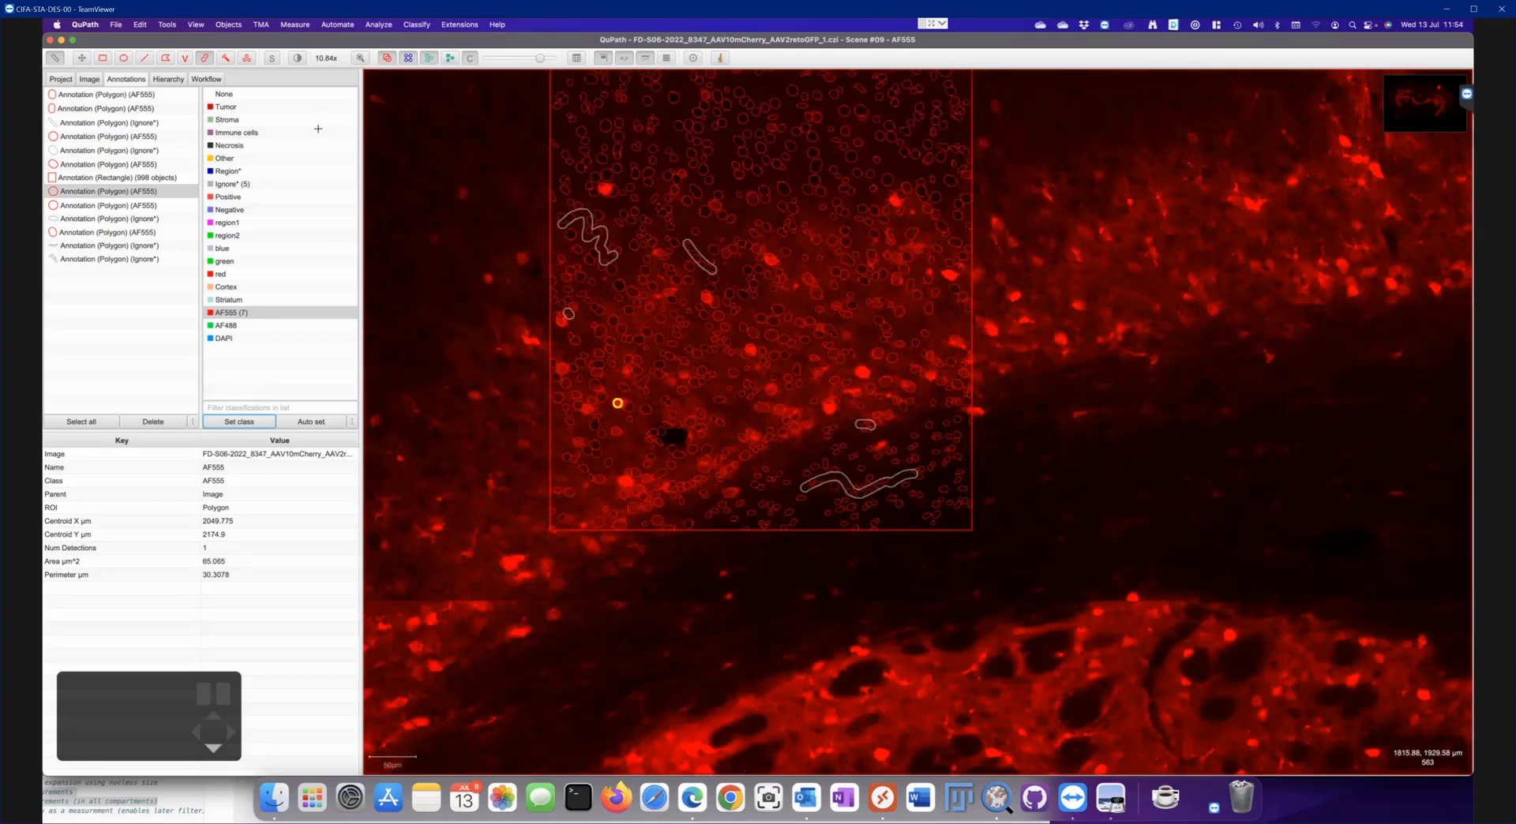
pyautogui.click(85, 179)
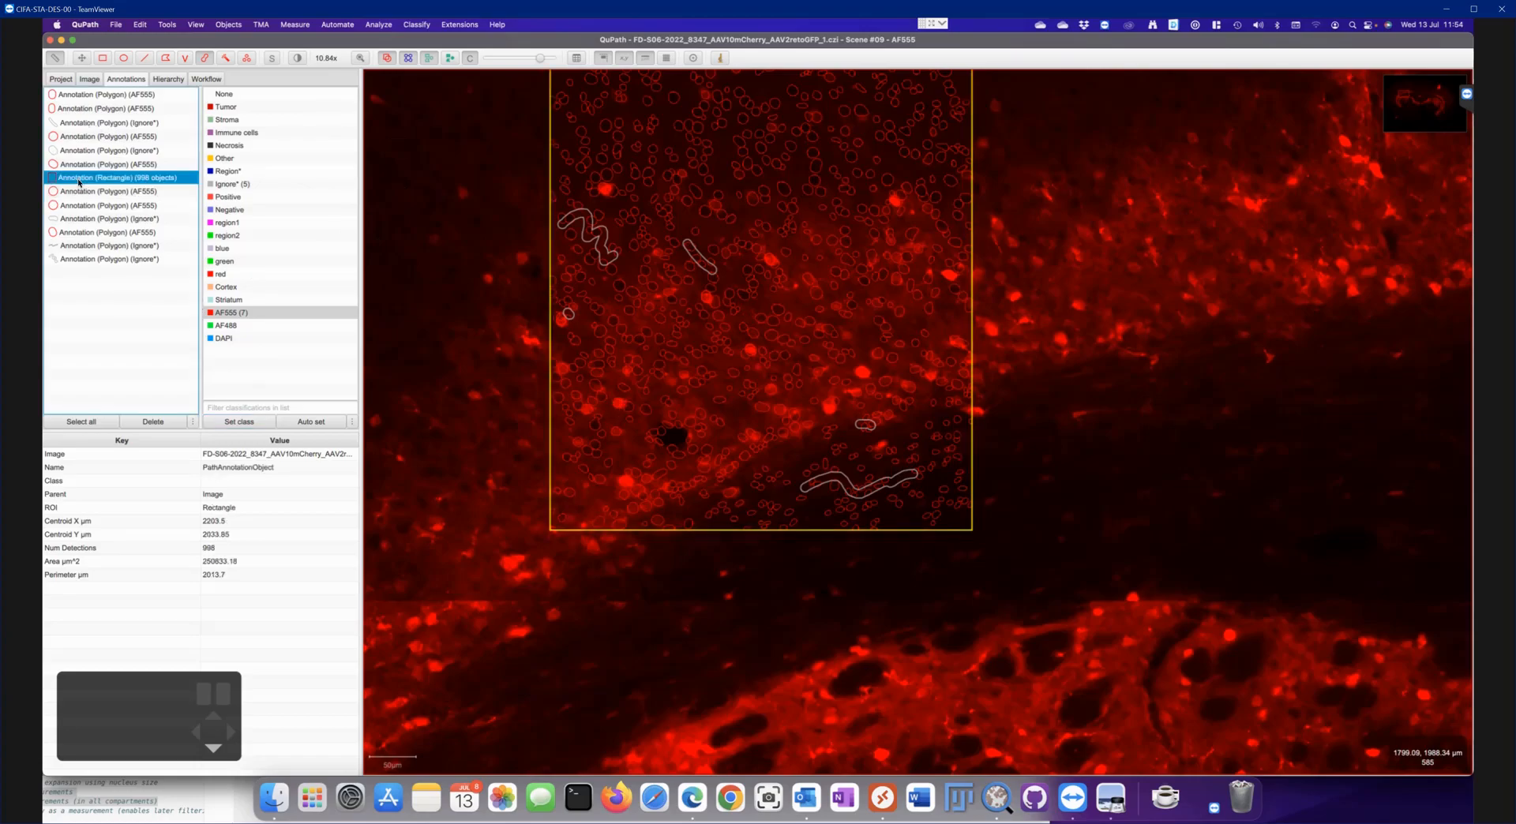
pyautogui.click(413, 25)
pyautogui.moveTo(422, 42)
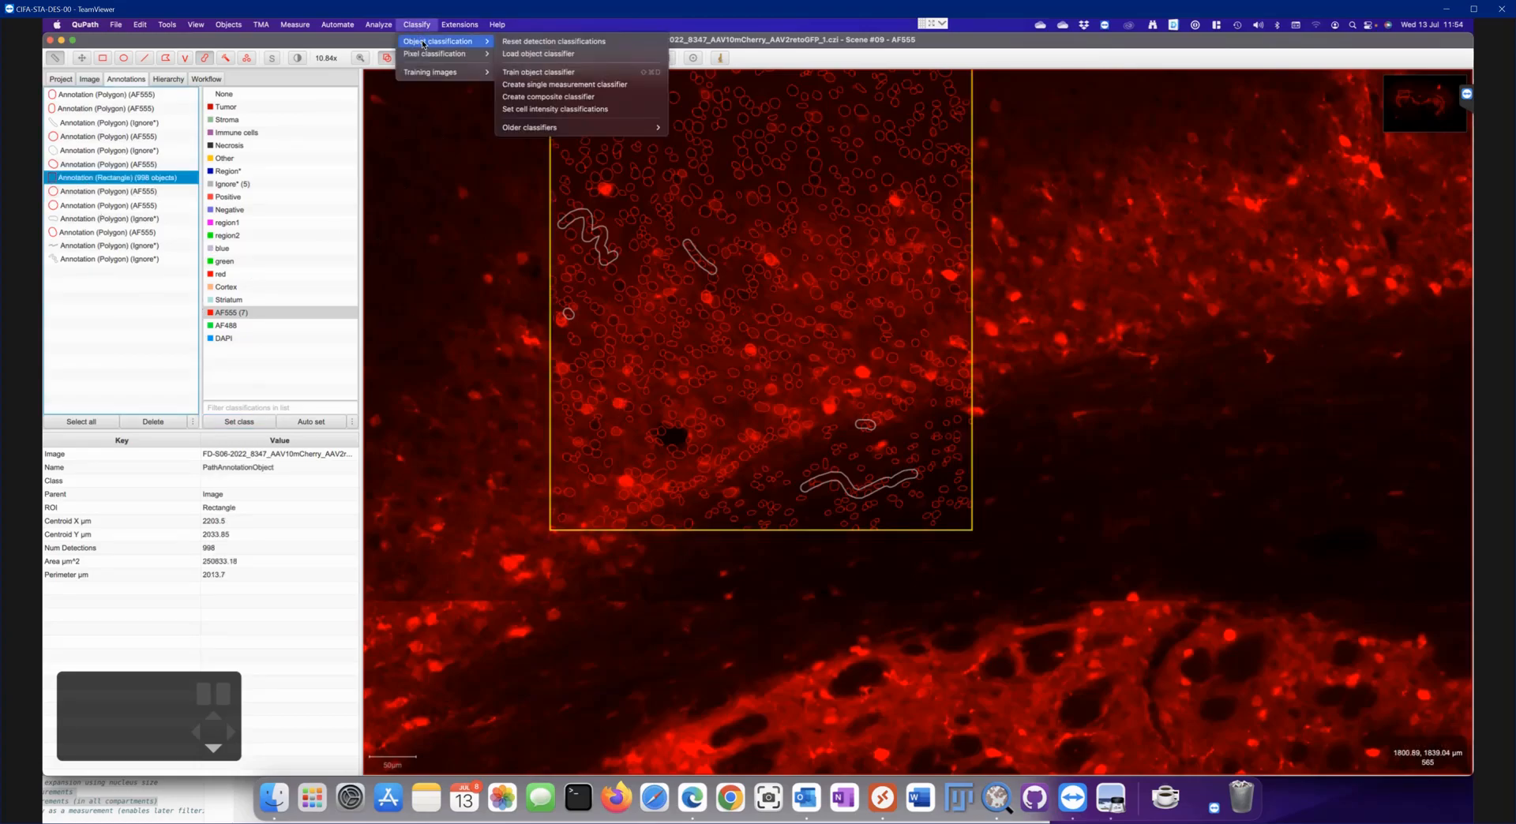
pyautogui.click(542, 72)
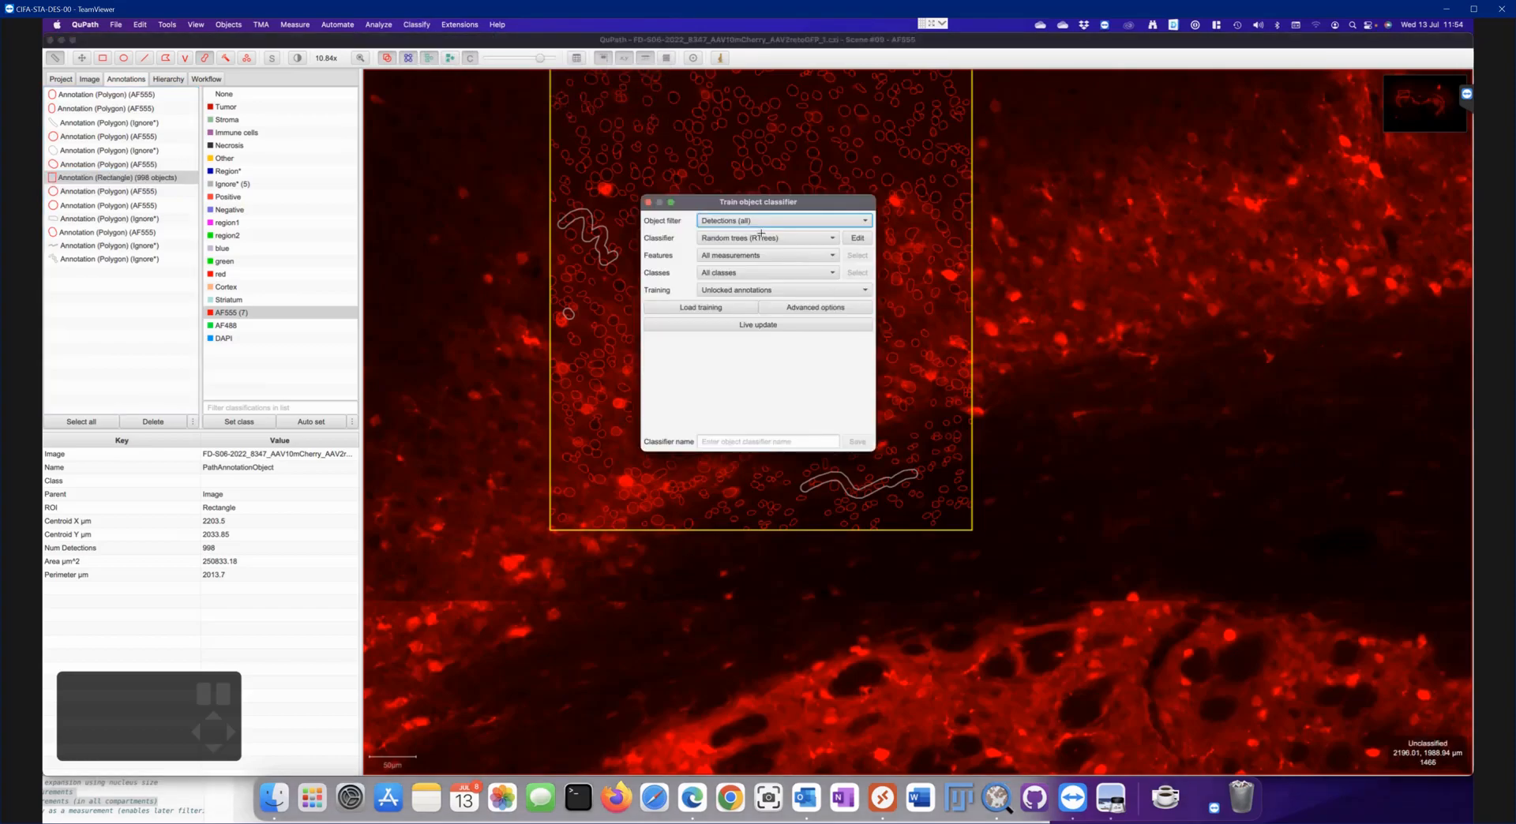
pyautogui.click(752, 326)
pyautogui.moveTo(754, 204); pyautogui.dragTo(1187, 252)
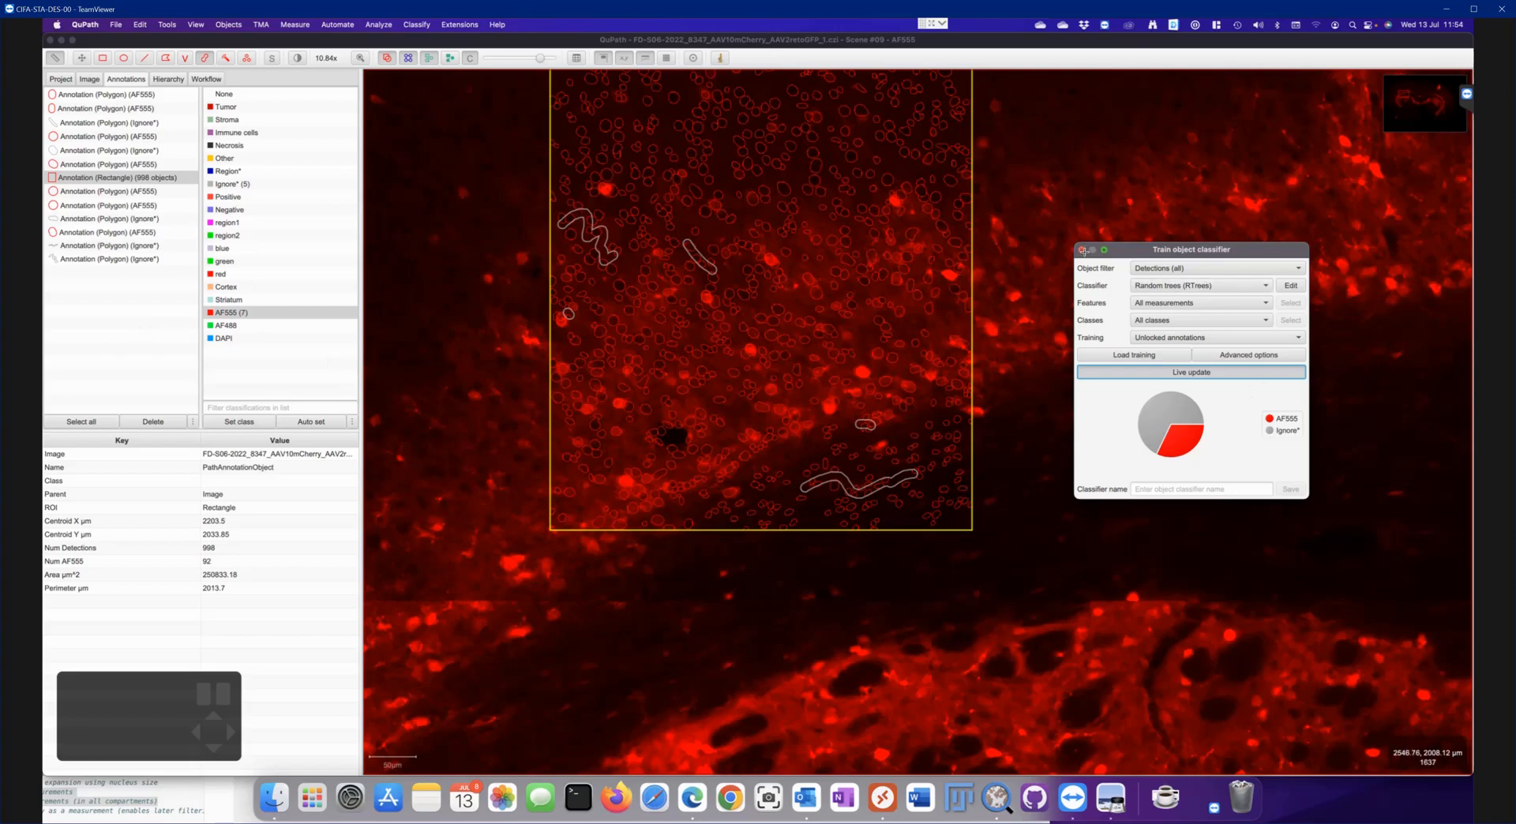
# Change the AF555 class color to Yellow
pyautogui.doubleClick(218, 314)
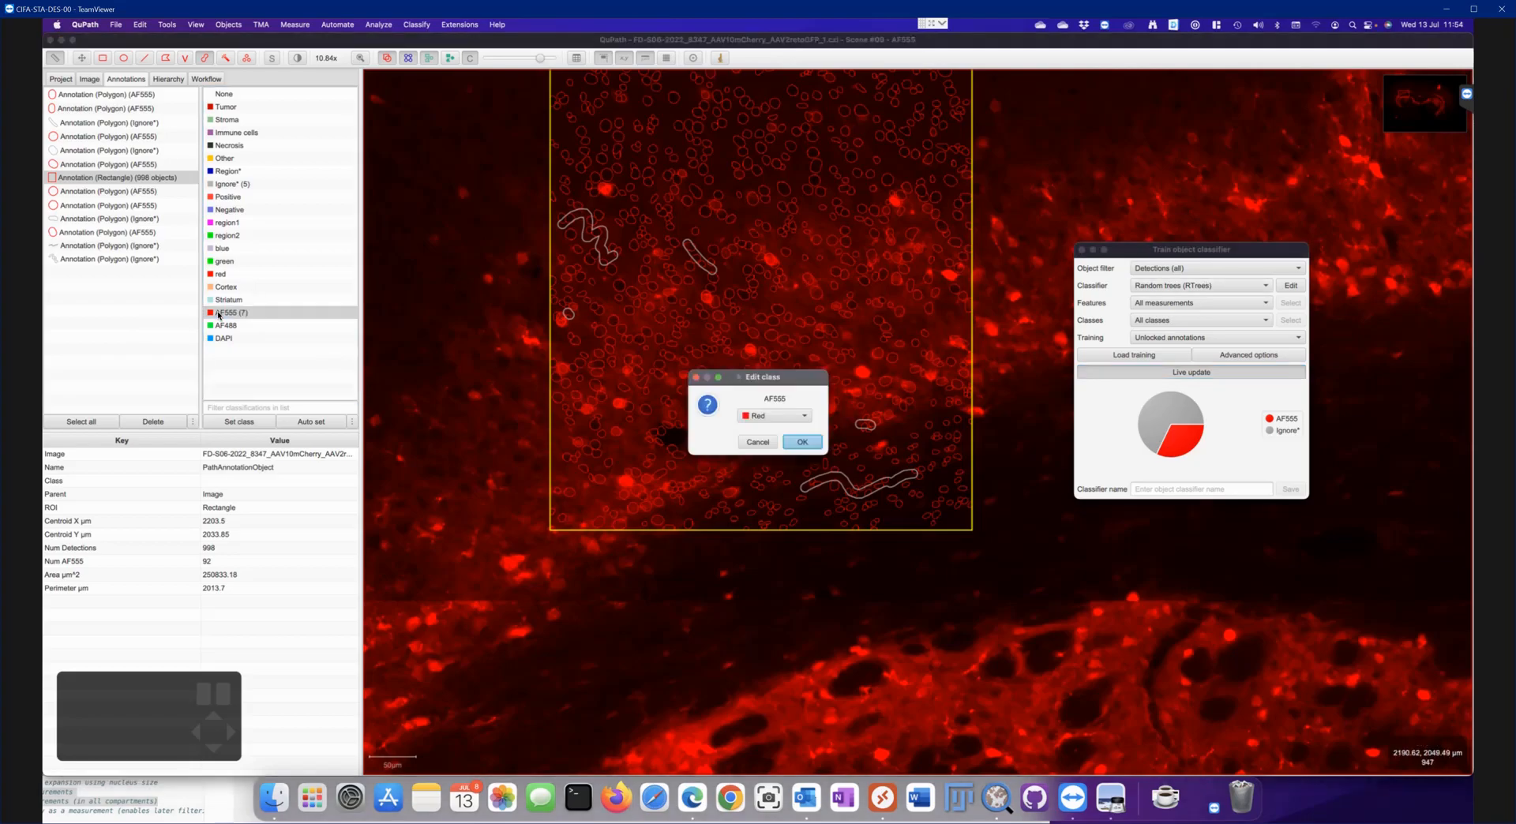
pyautogui.click(778, 419)
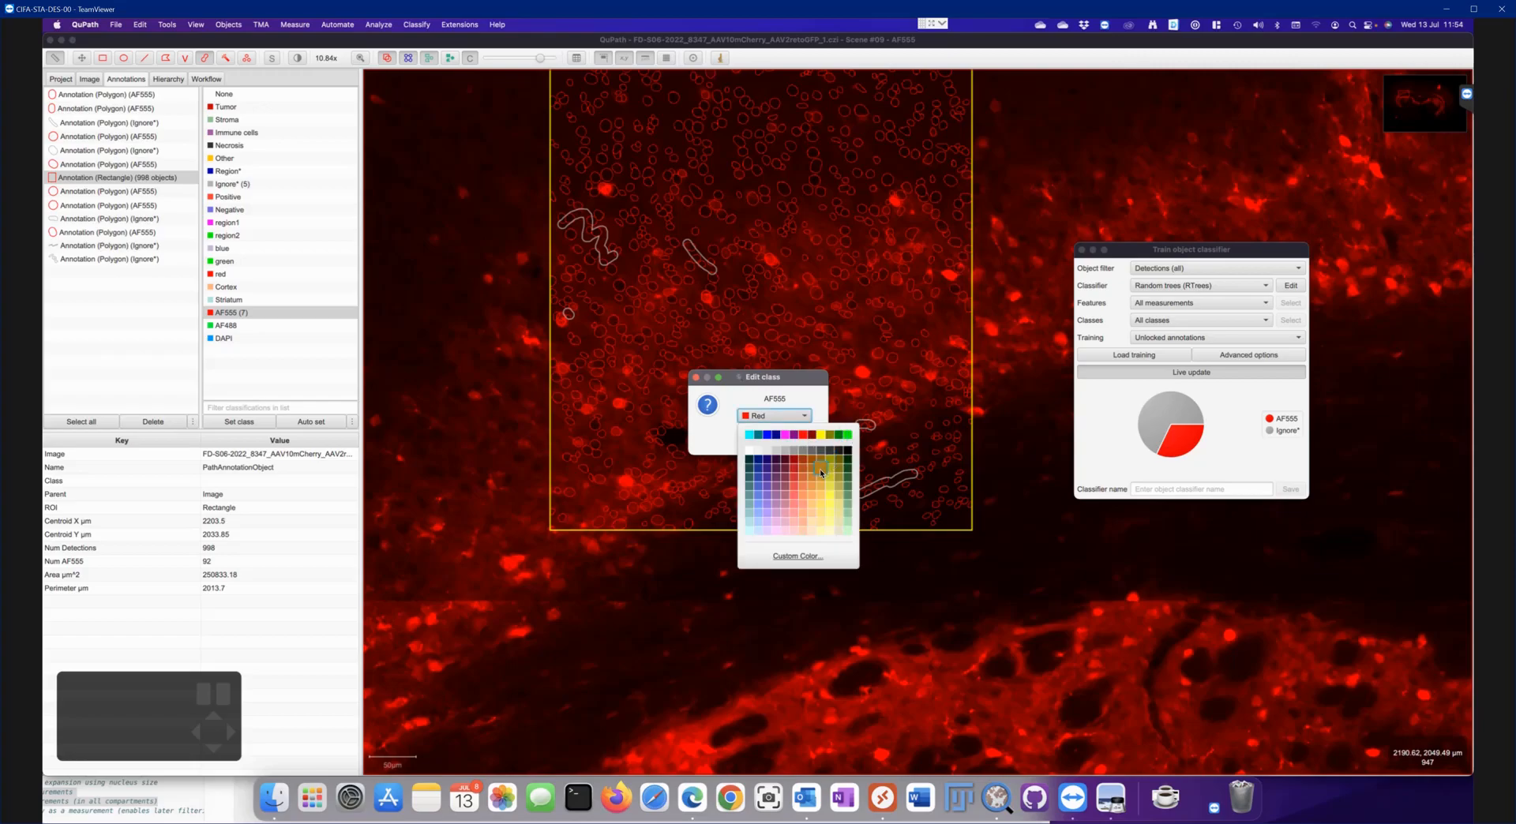
pyautogui.click(821, 435)
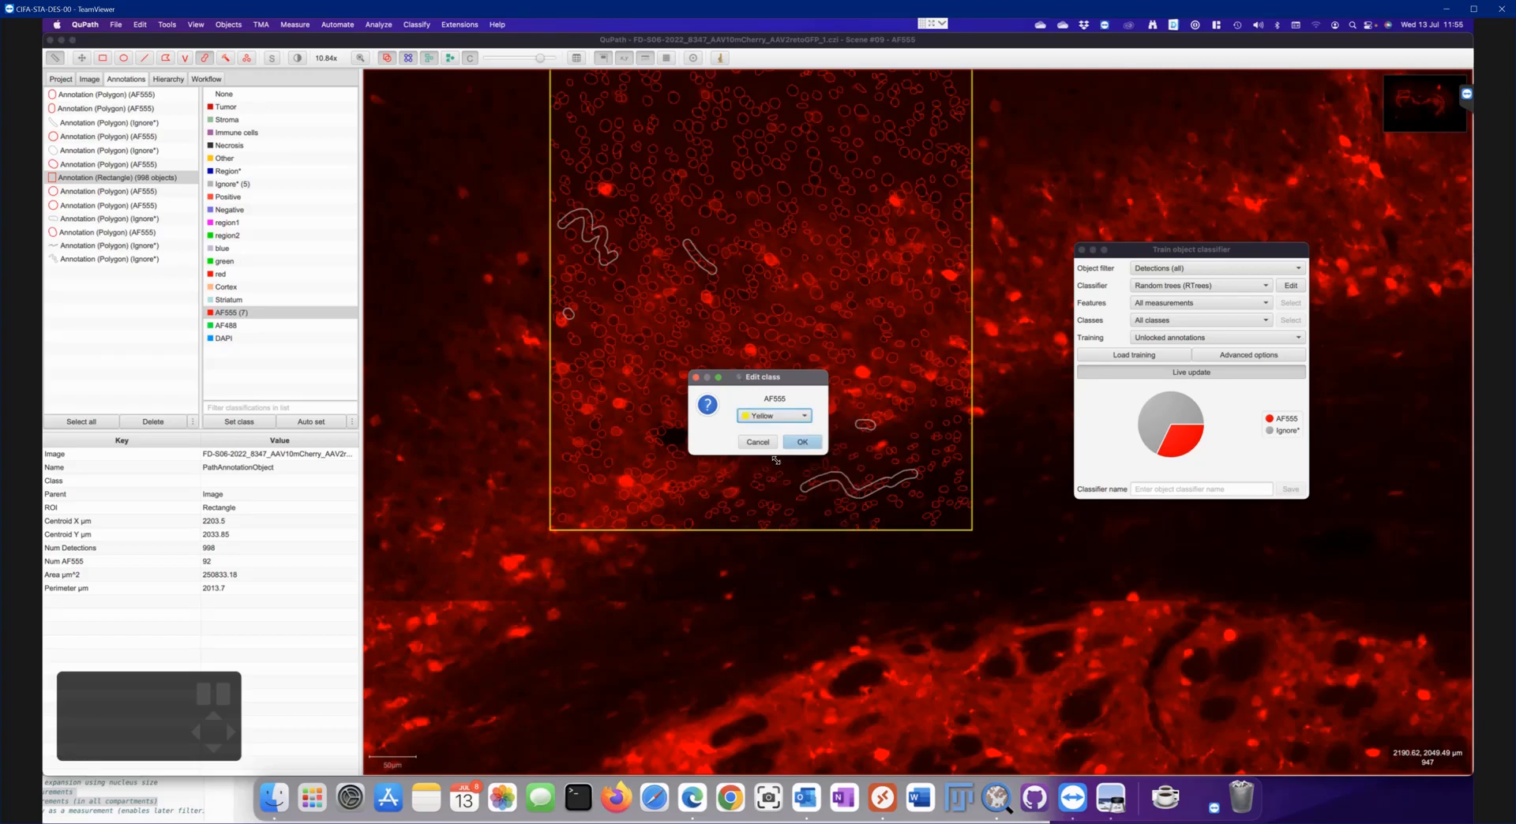
pyautogui.click(807, 442)
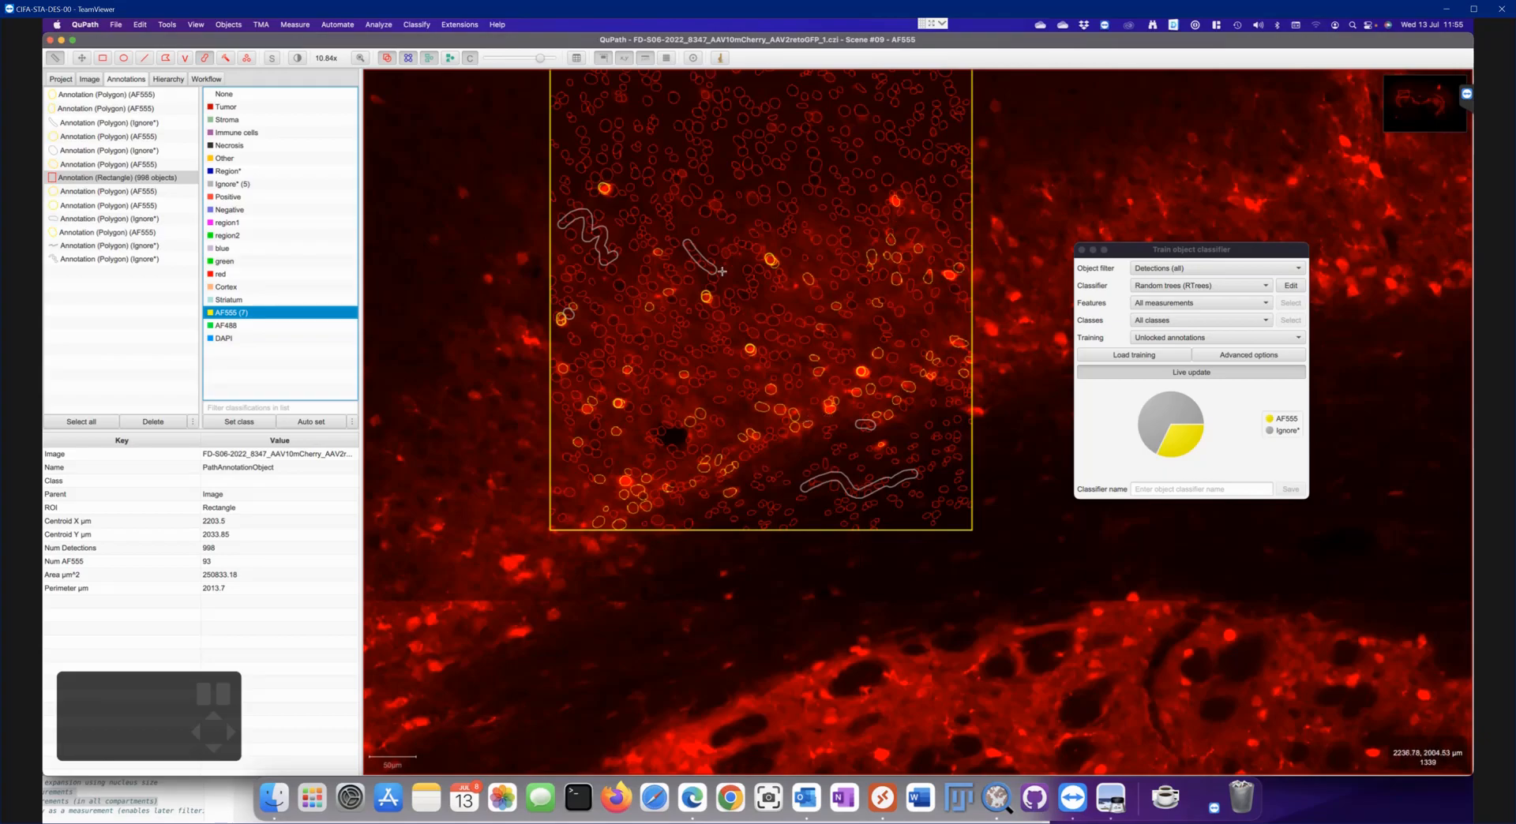
# Show the detections filled and lower the overlay opacity so the underlying fluorescence shows through
pyautogui.click(450, 57)
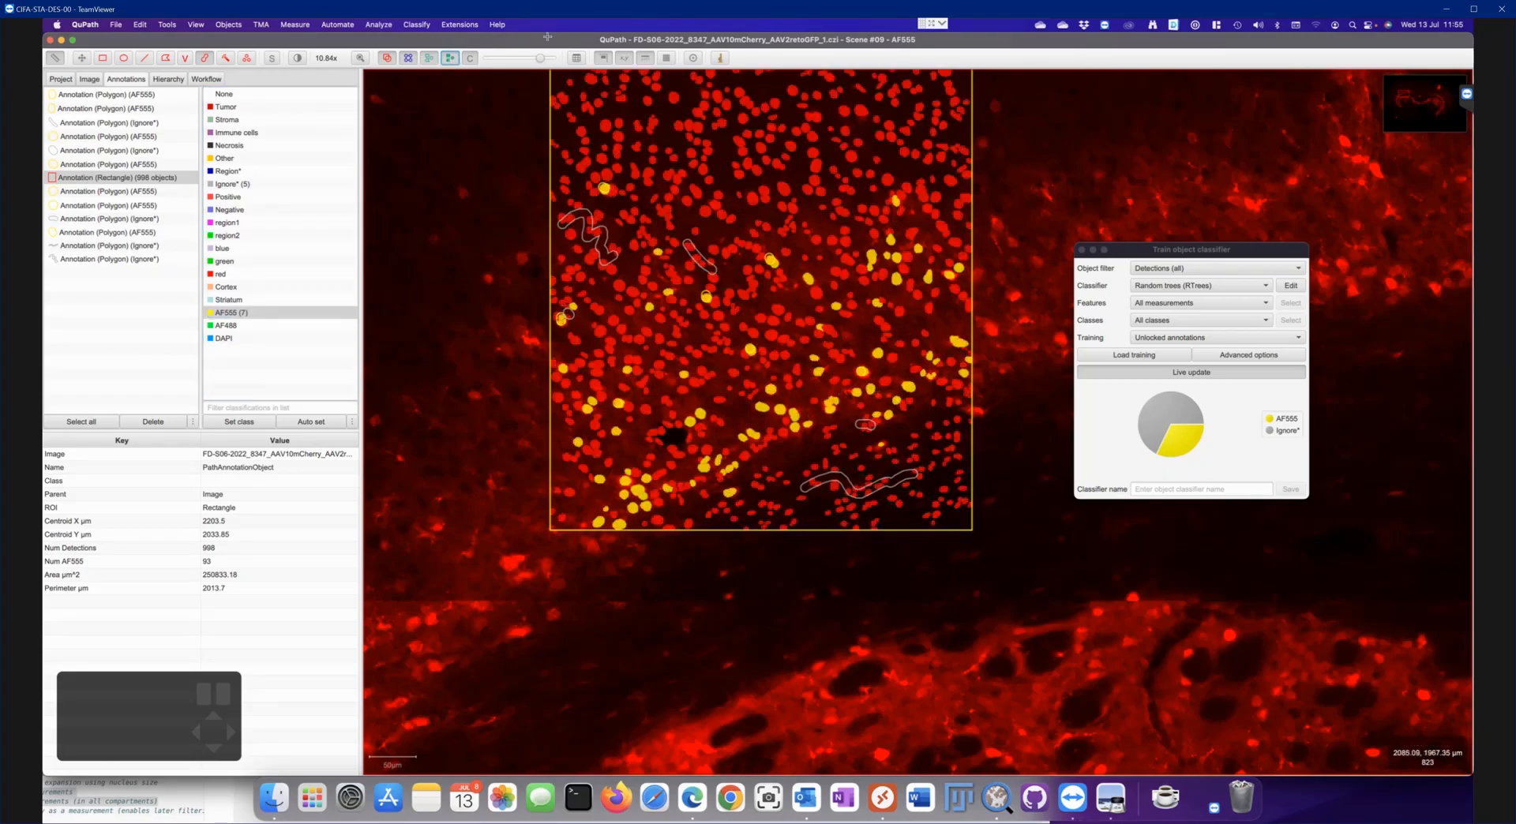
pyautogui.moveTo(541, 57); pyautogui.dragTo(458, 93)
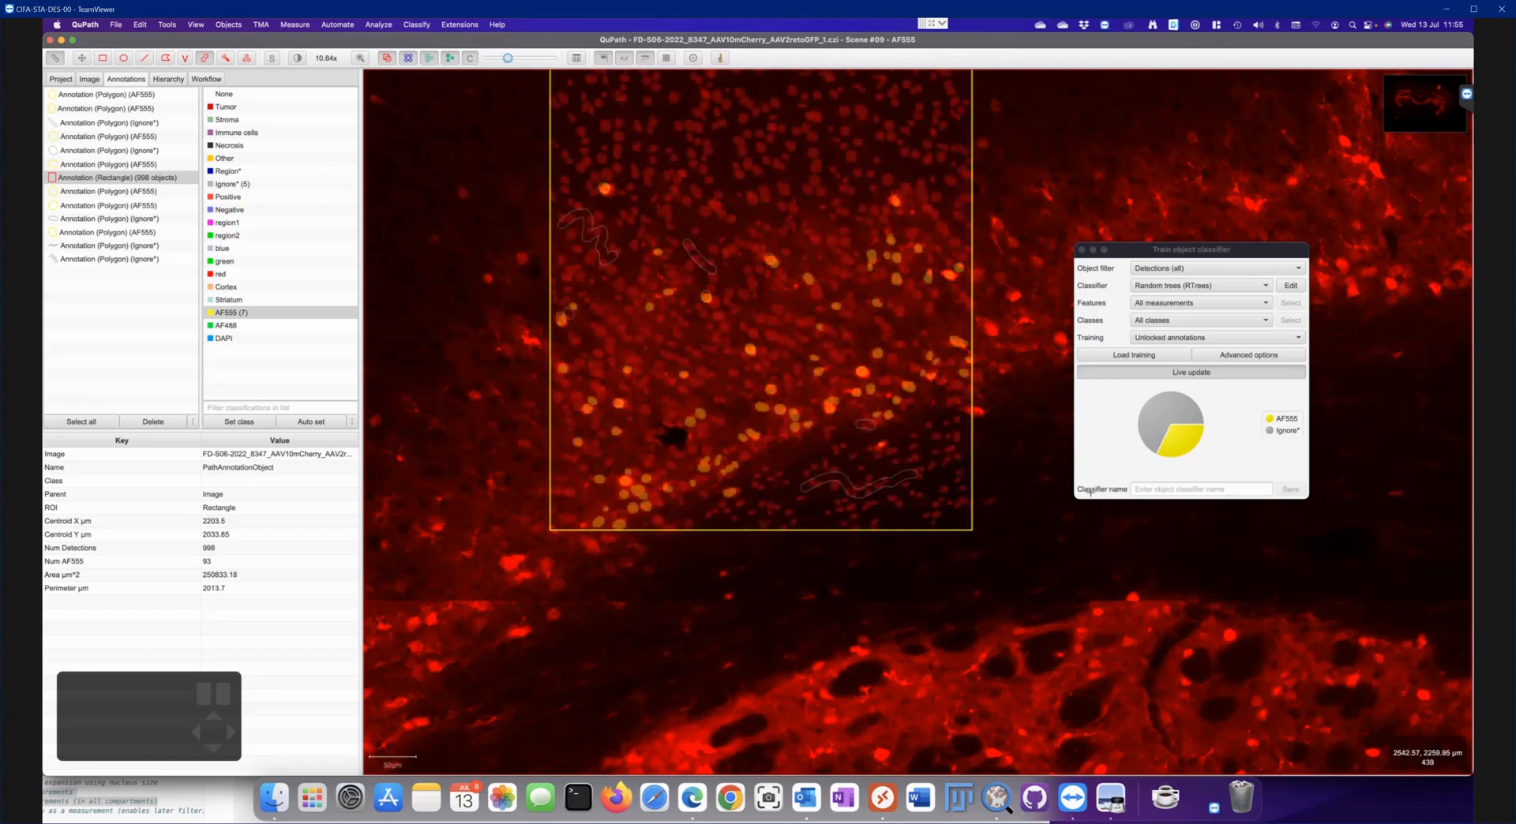
# Name the object classifier AF555_classfier, save it, and close the training dialog
pyautogui.click(1167, 490)
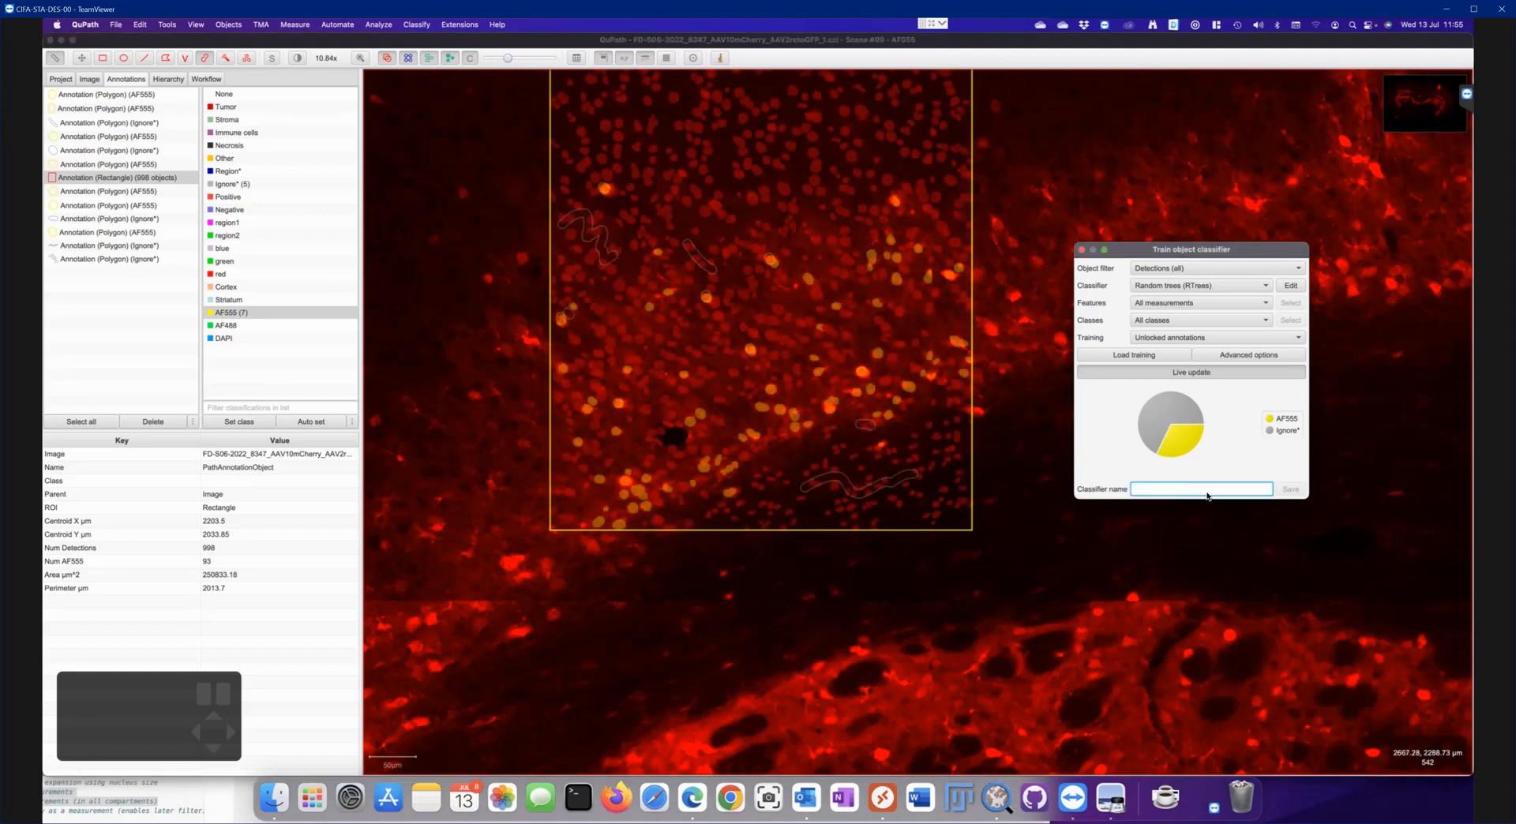
pyautogui.write('AF555')
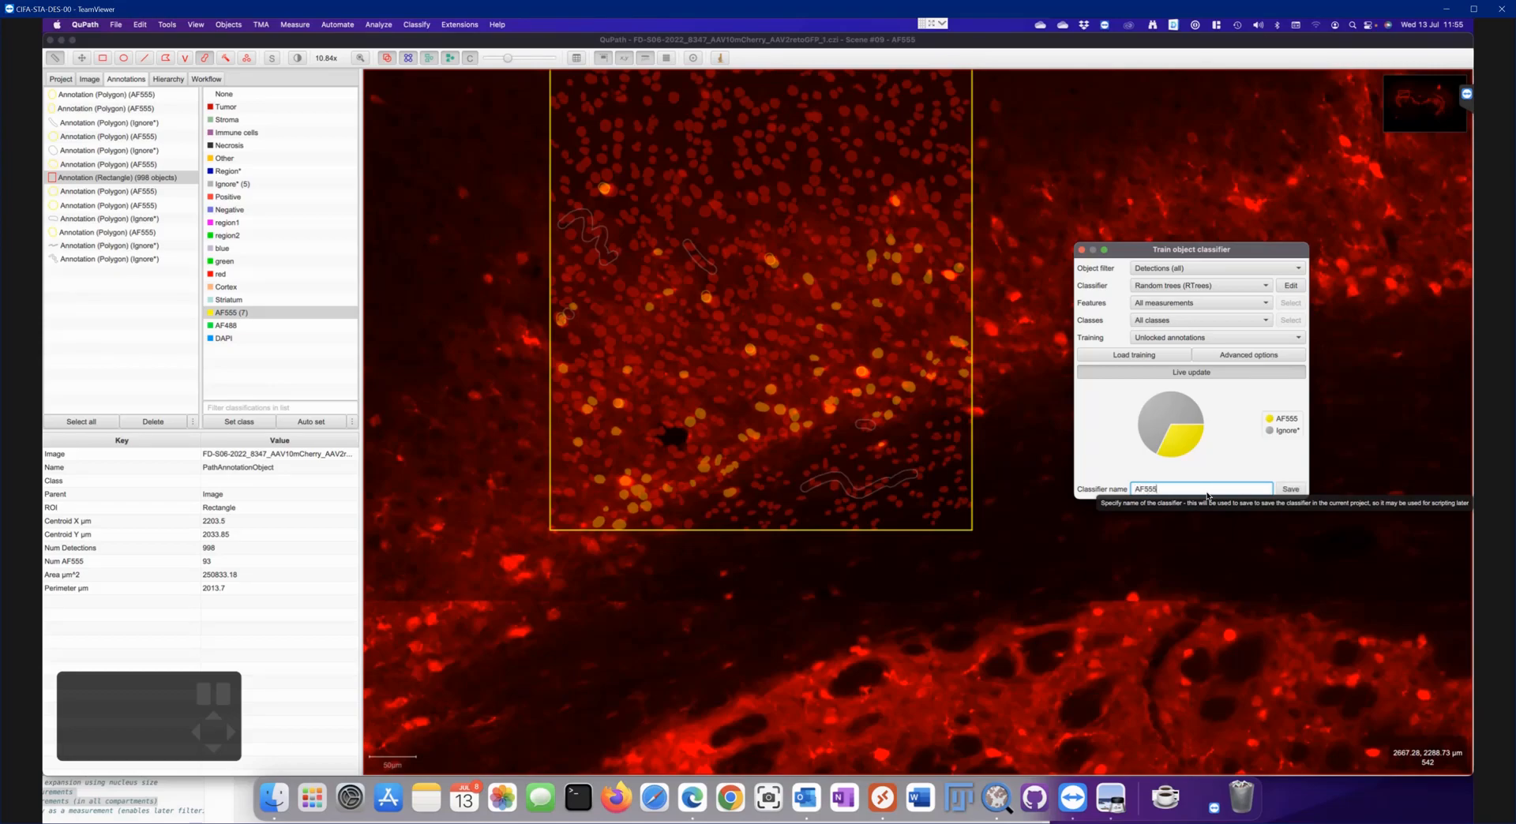
pyautogui.write('_classfier')
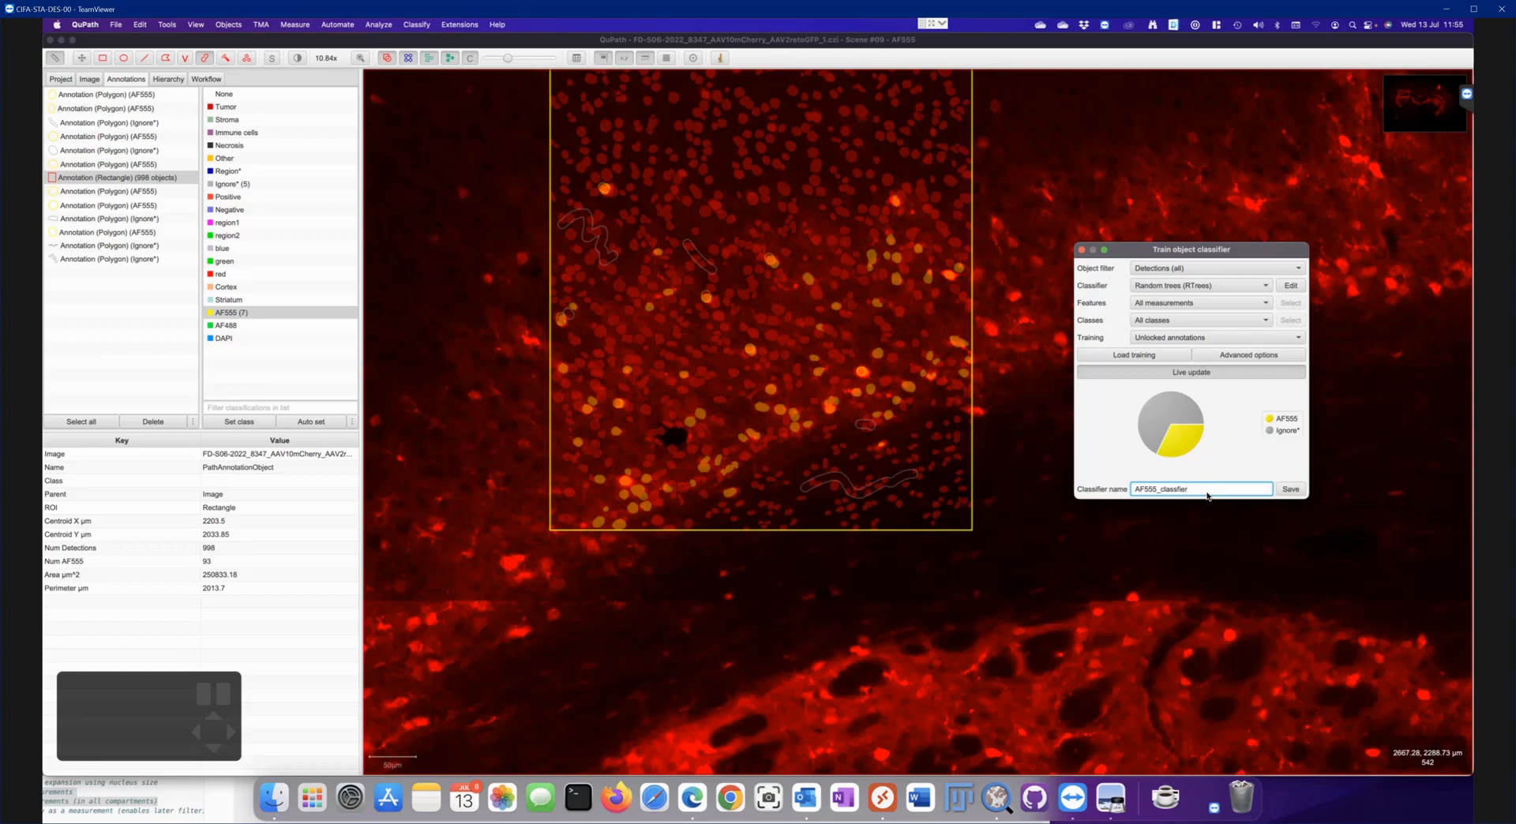
pyautogui.click(1291, 489)
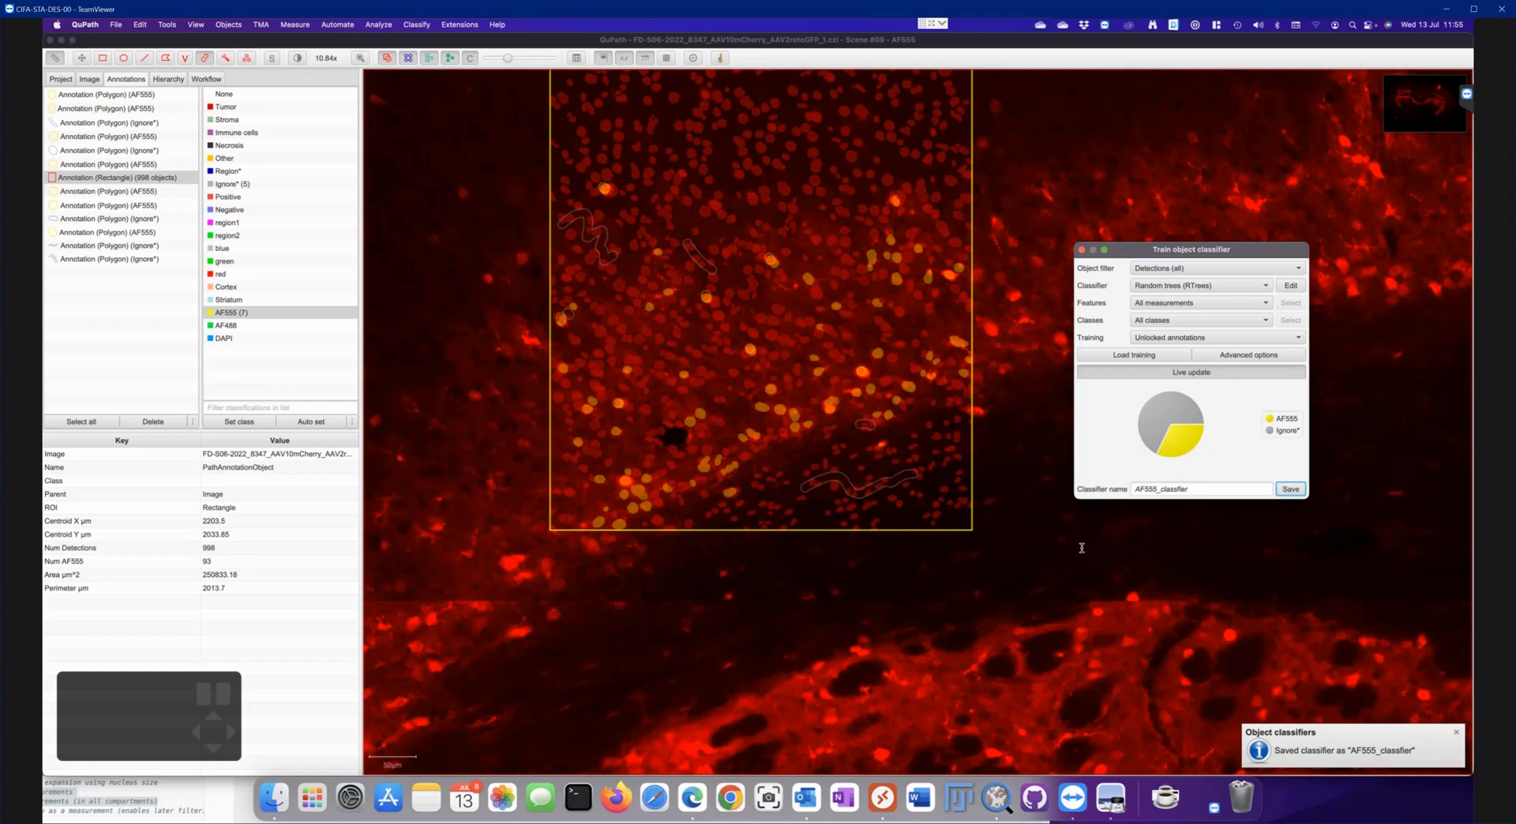
pyautogui.click(1081, 250)
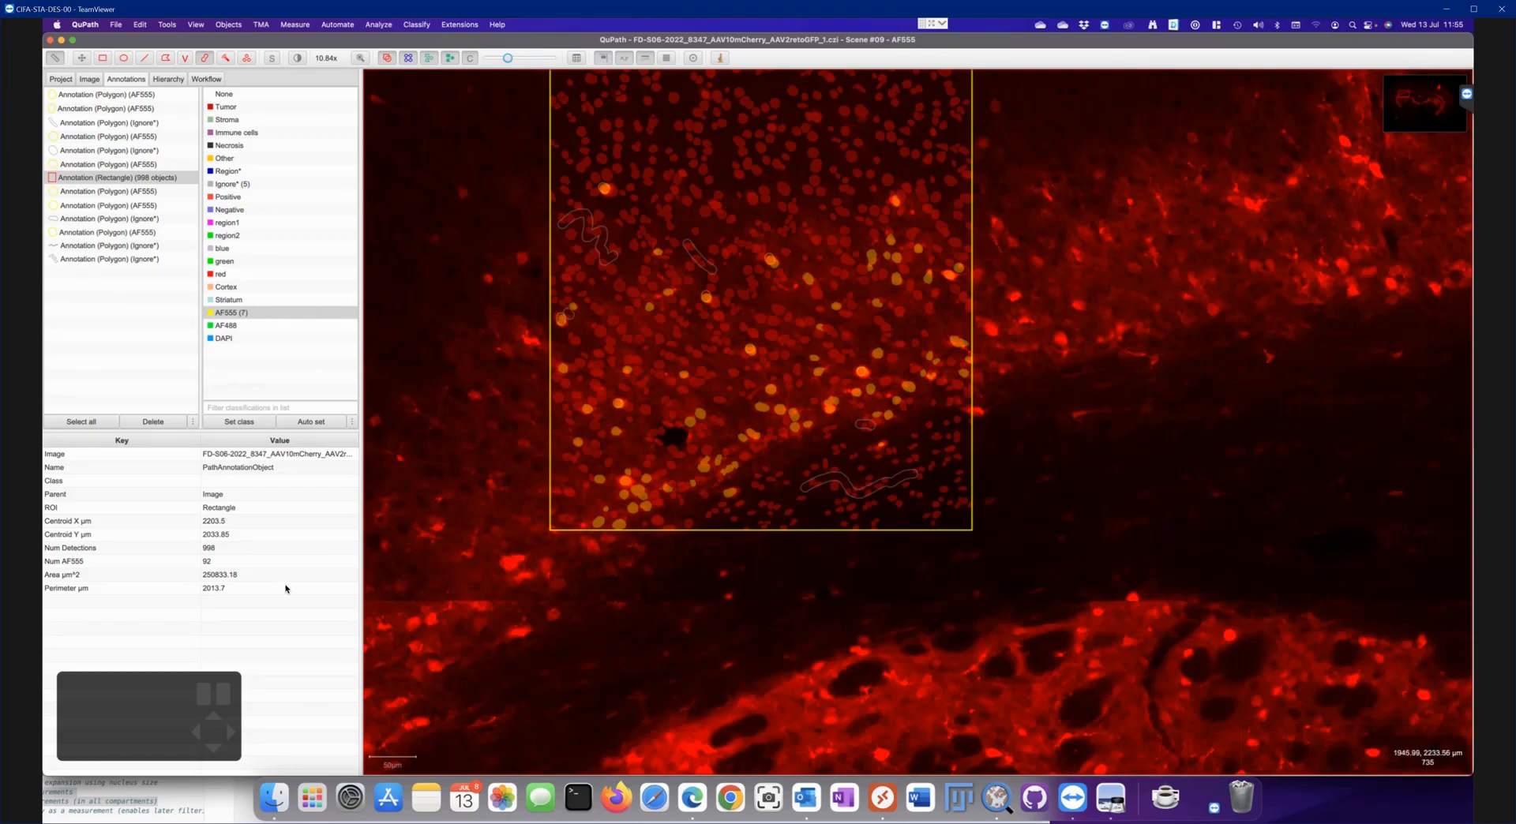
# Open the original Scene #09 image from the project, saving the changes to Scene #09 - AF555
pyautogui.click(63, 79)
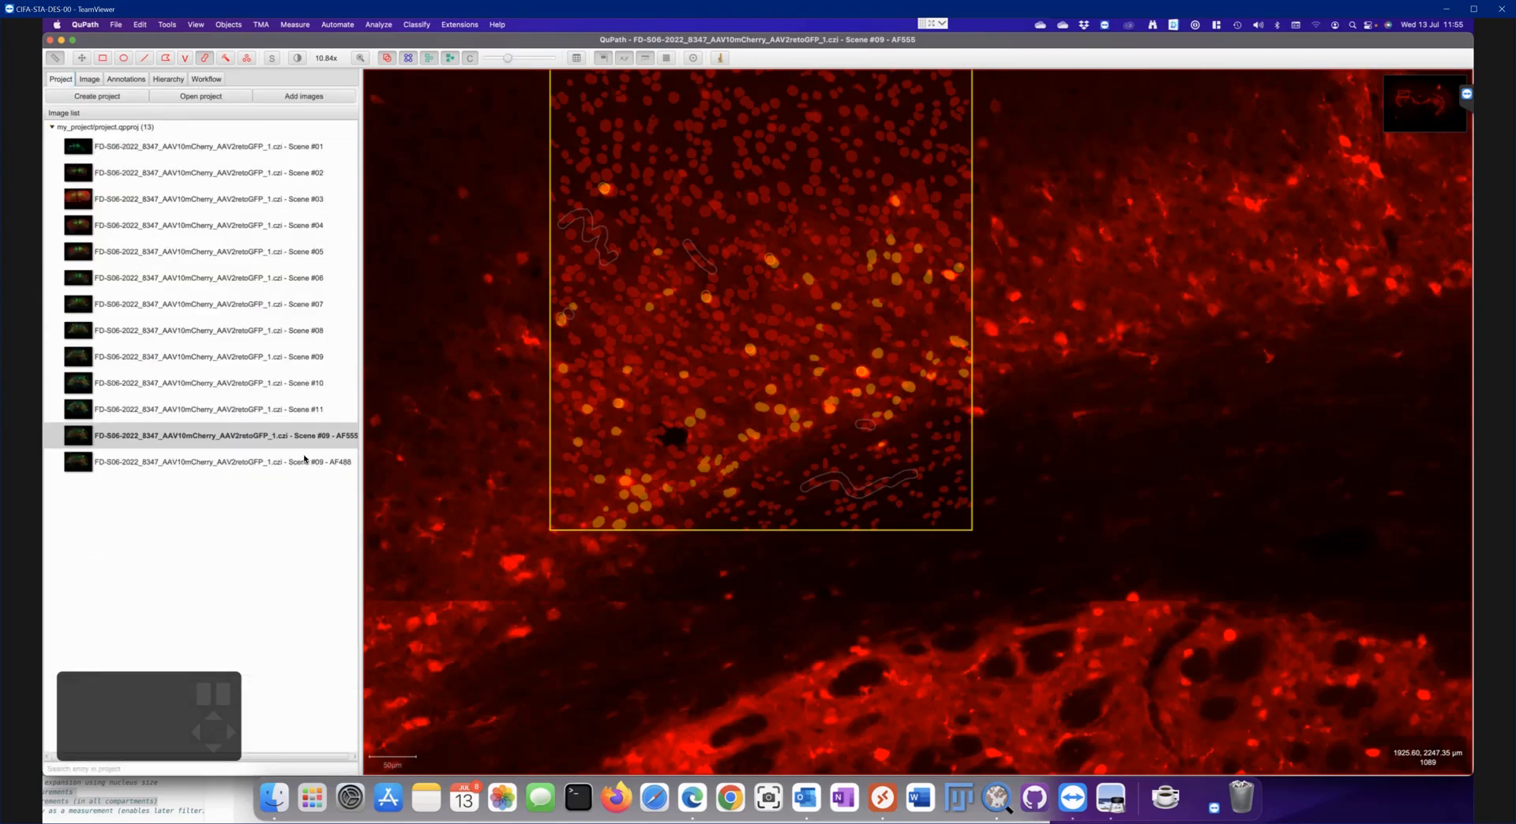
pyautogui.click(268, 357)
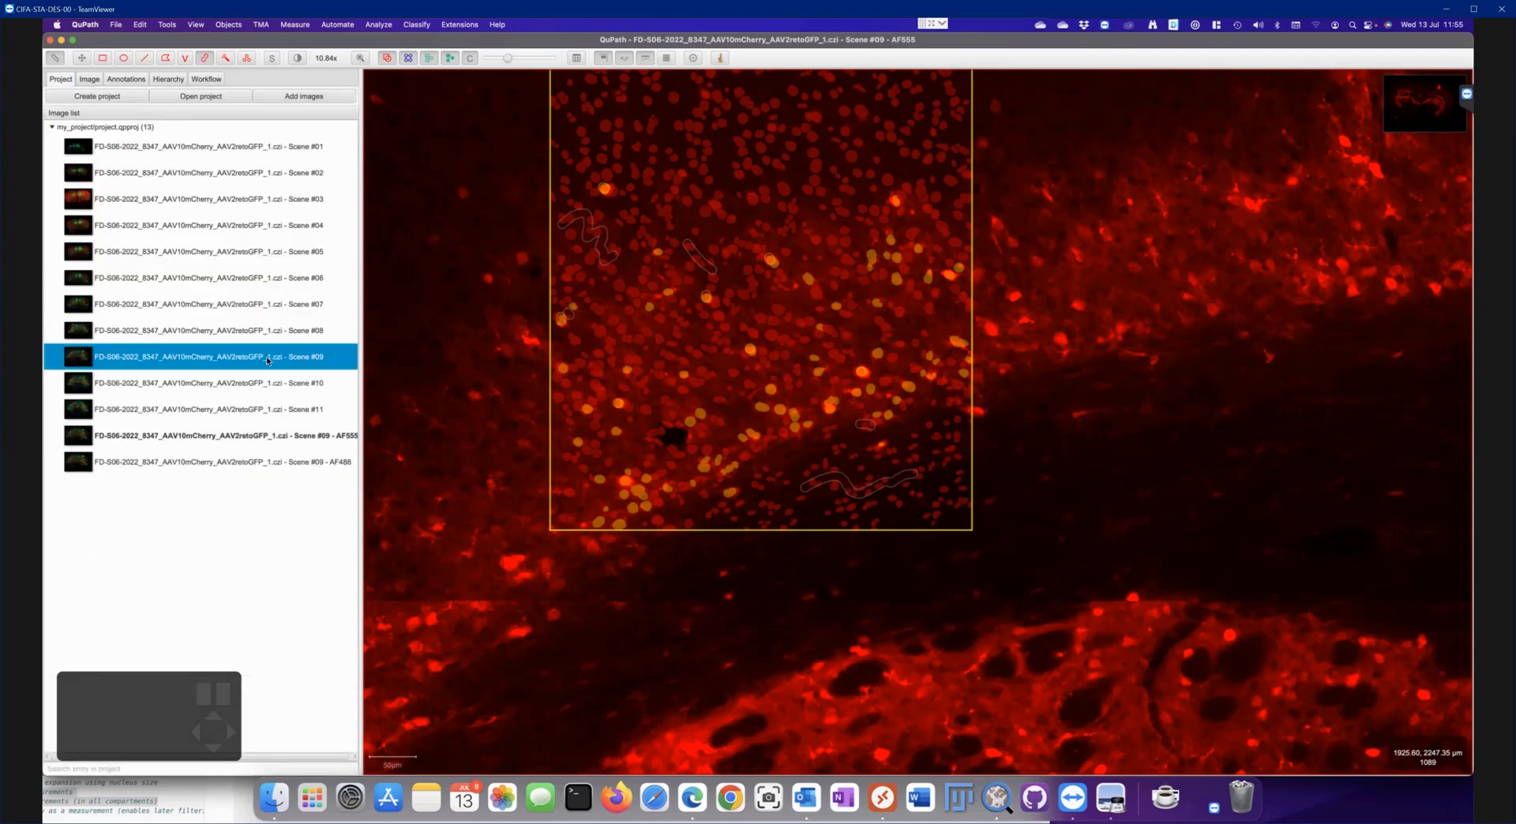
pyautogui.doubleClick(179, 357)
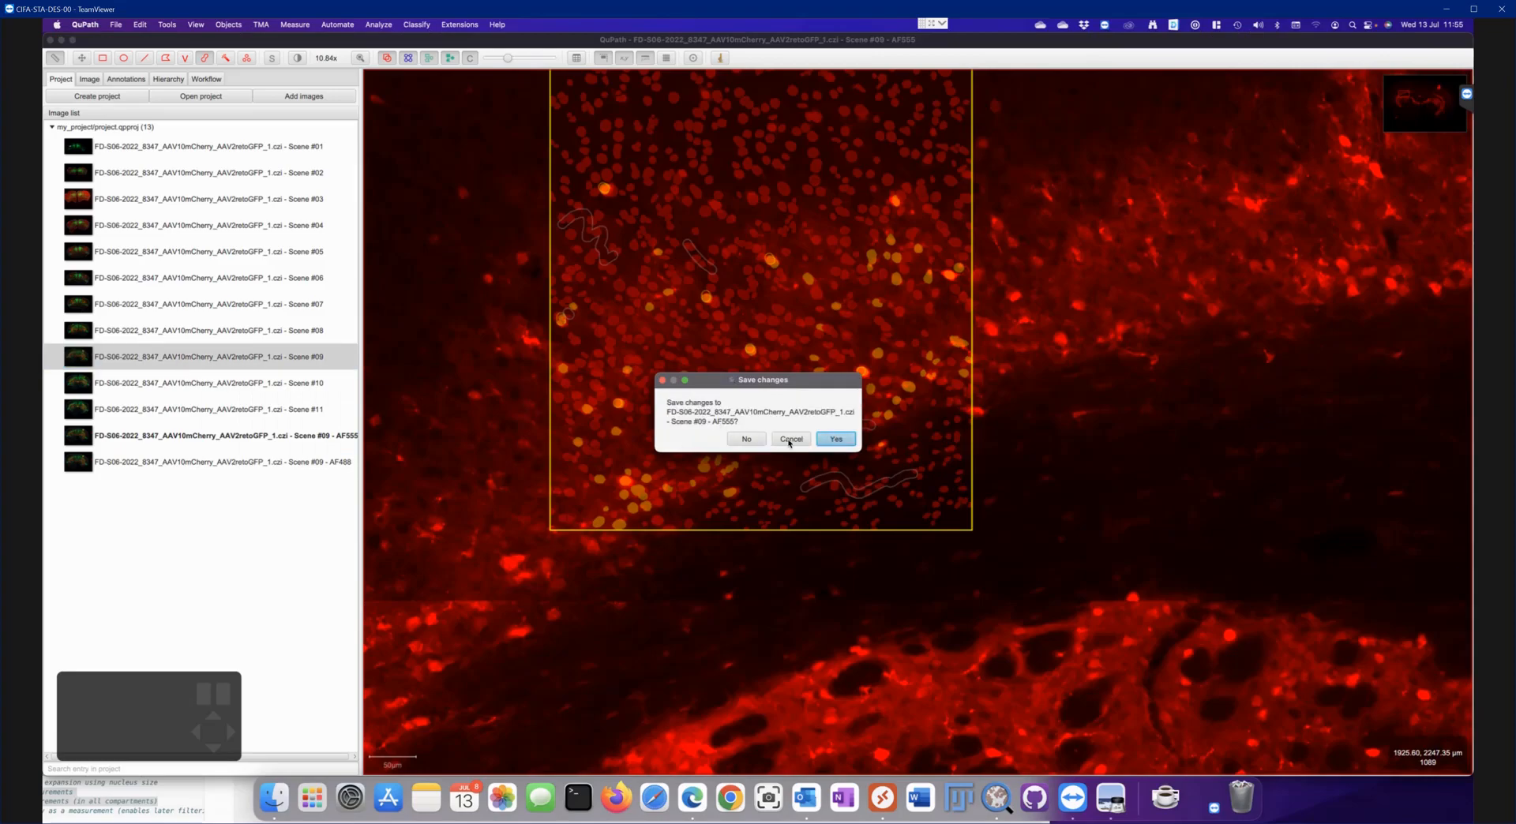
pyautogui.click(830, 437)
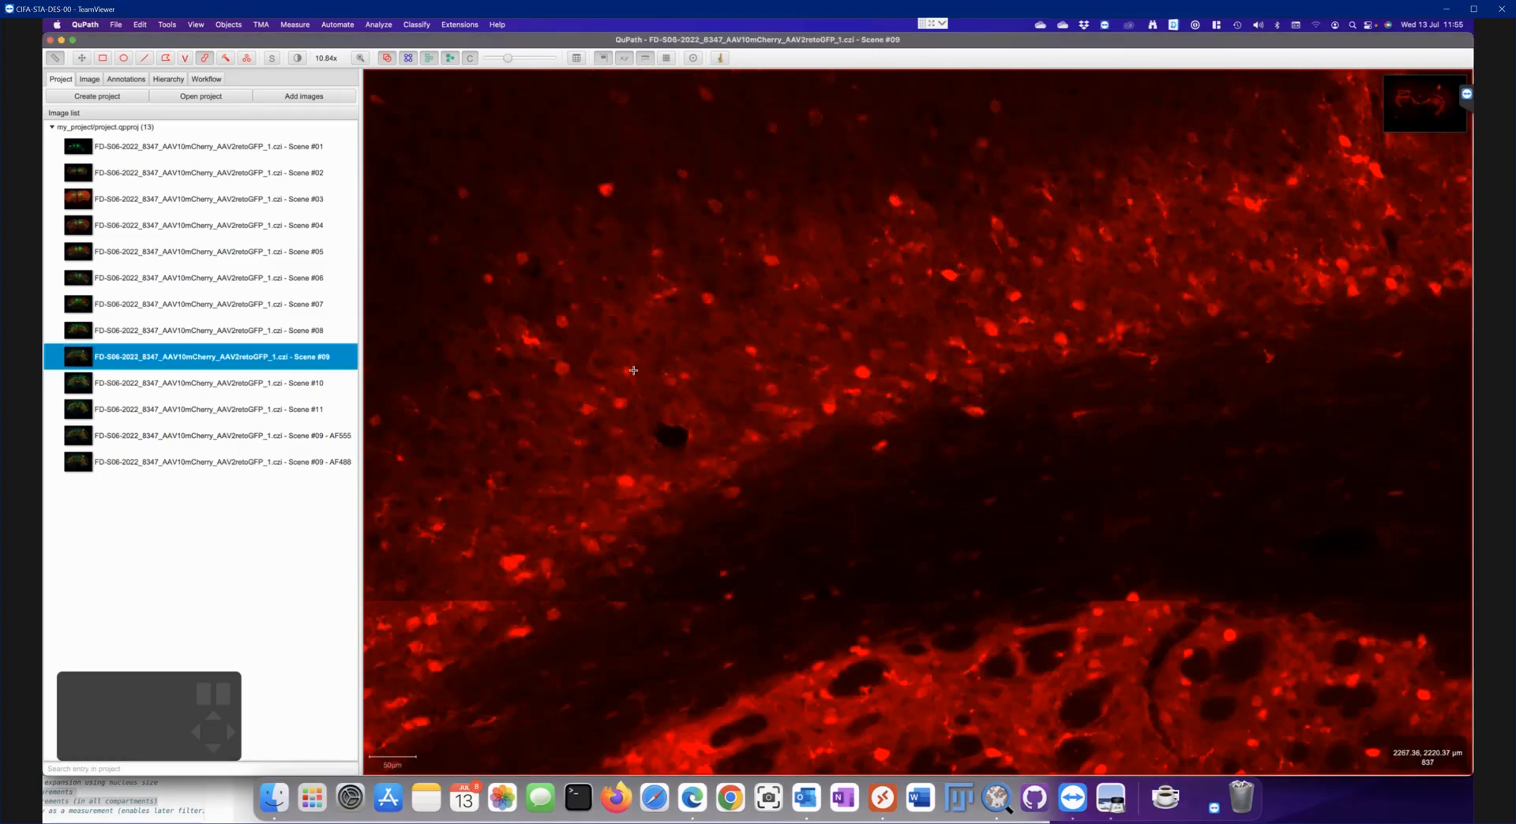
# Open the Scene #08 image with the Cortex and Striatum annotations from the project
pyautogui.scroll(5, 679, 293)
pyautogui.scroll(-15, 678, 293)
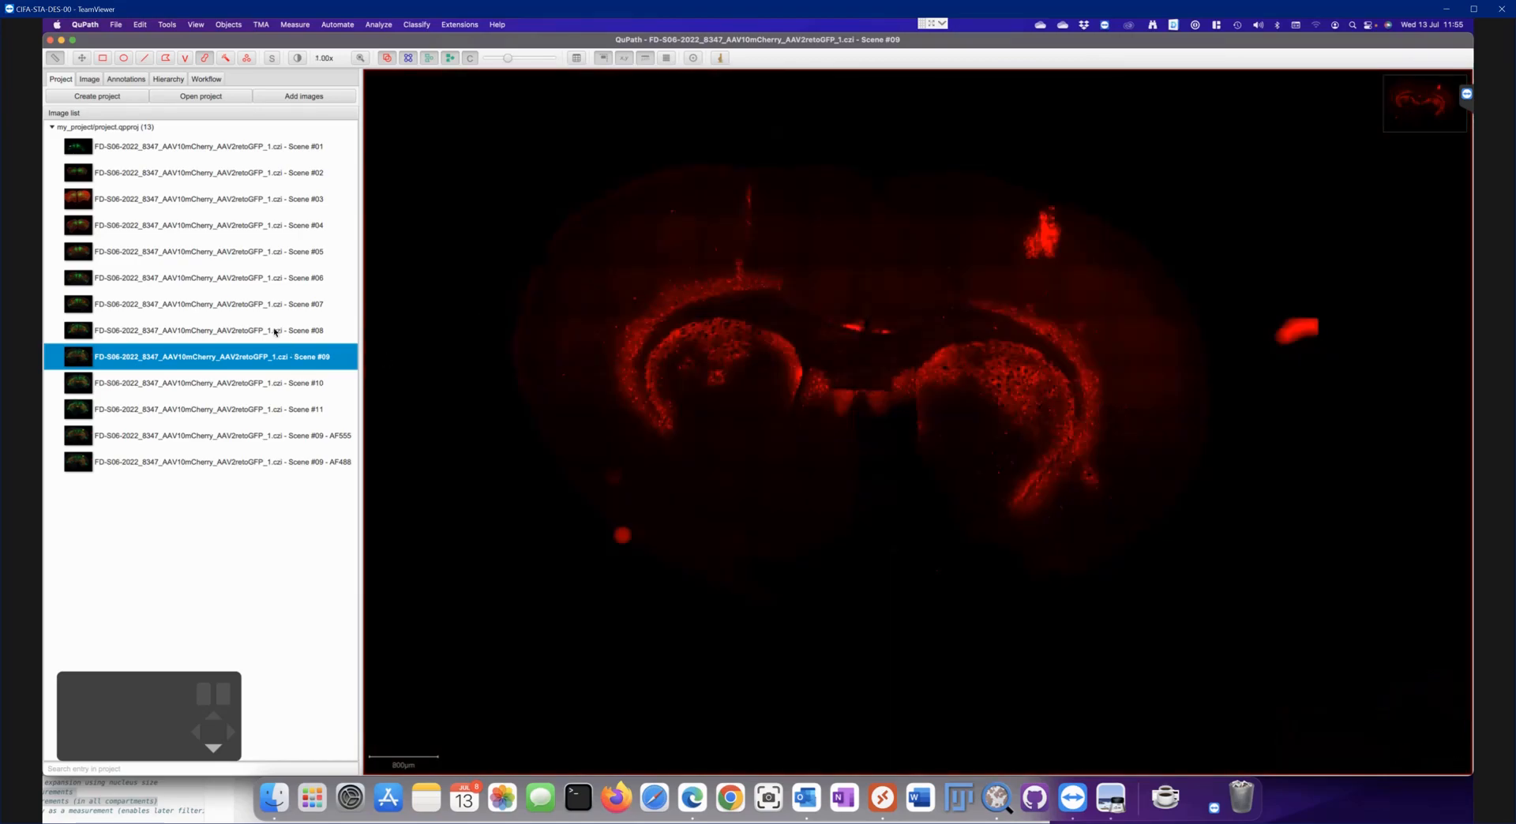
pyautogui.click(231, 332)
pyautogui.doubleClick(230, 340)
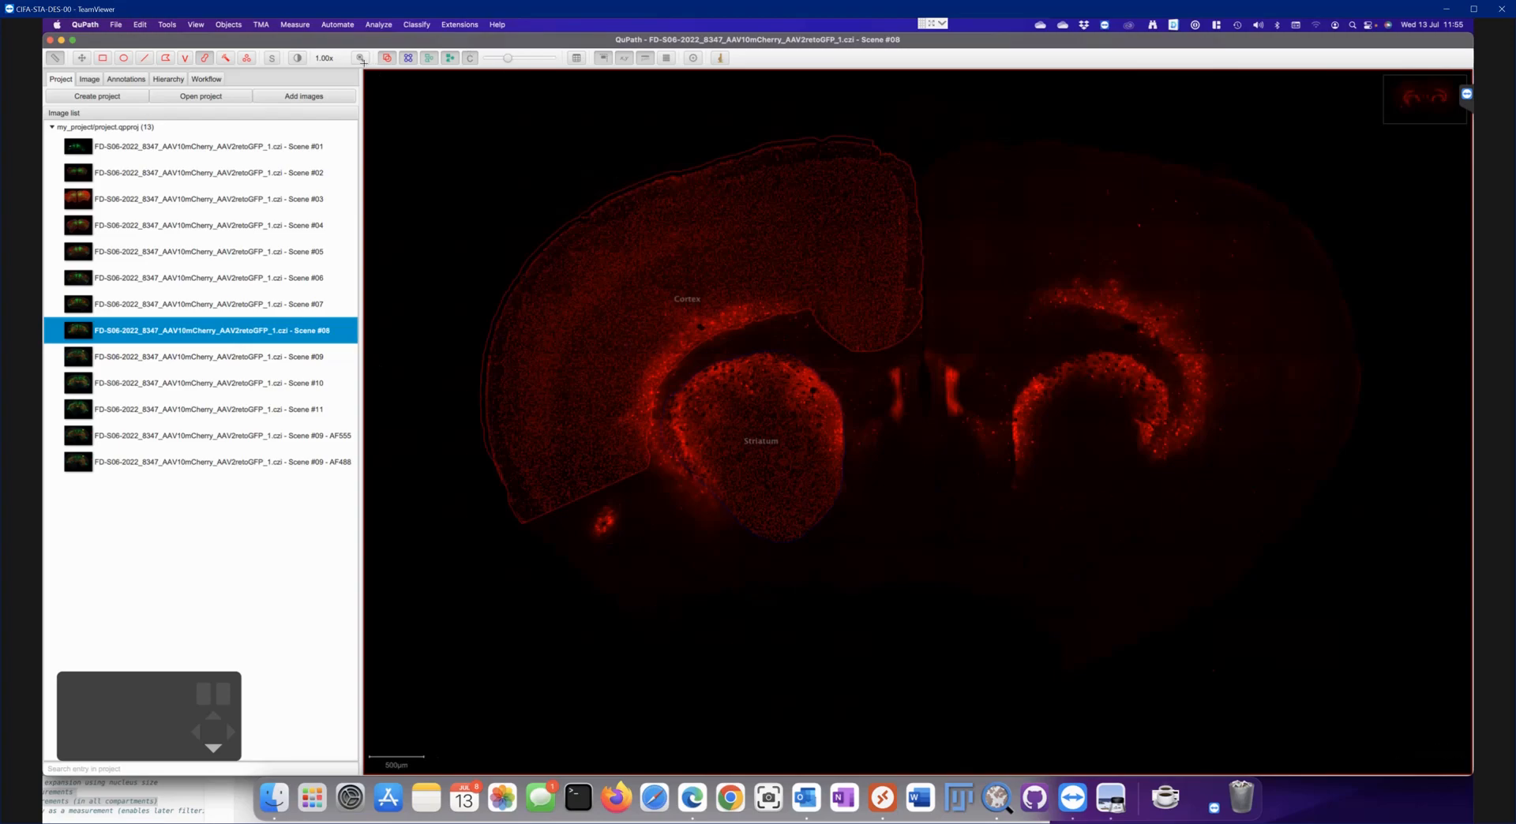
# Display the AF488 and DAPI channels together with AF555 and raise the overlay opacity to its maximum
pyautogui.click(299, 58)
pyautogui.click(816, 238)
pyautogui.click(816, 241)
pyautogui.click(816, 240)
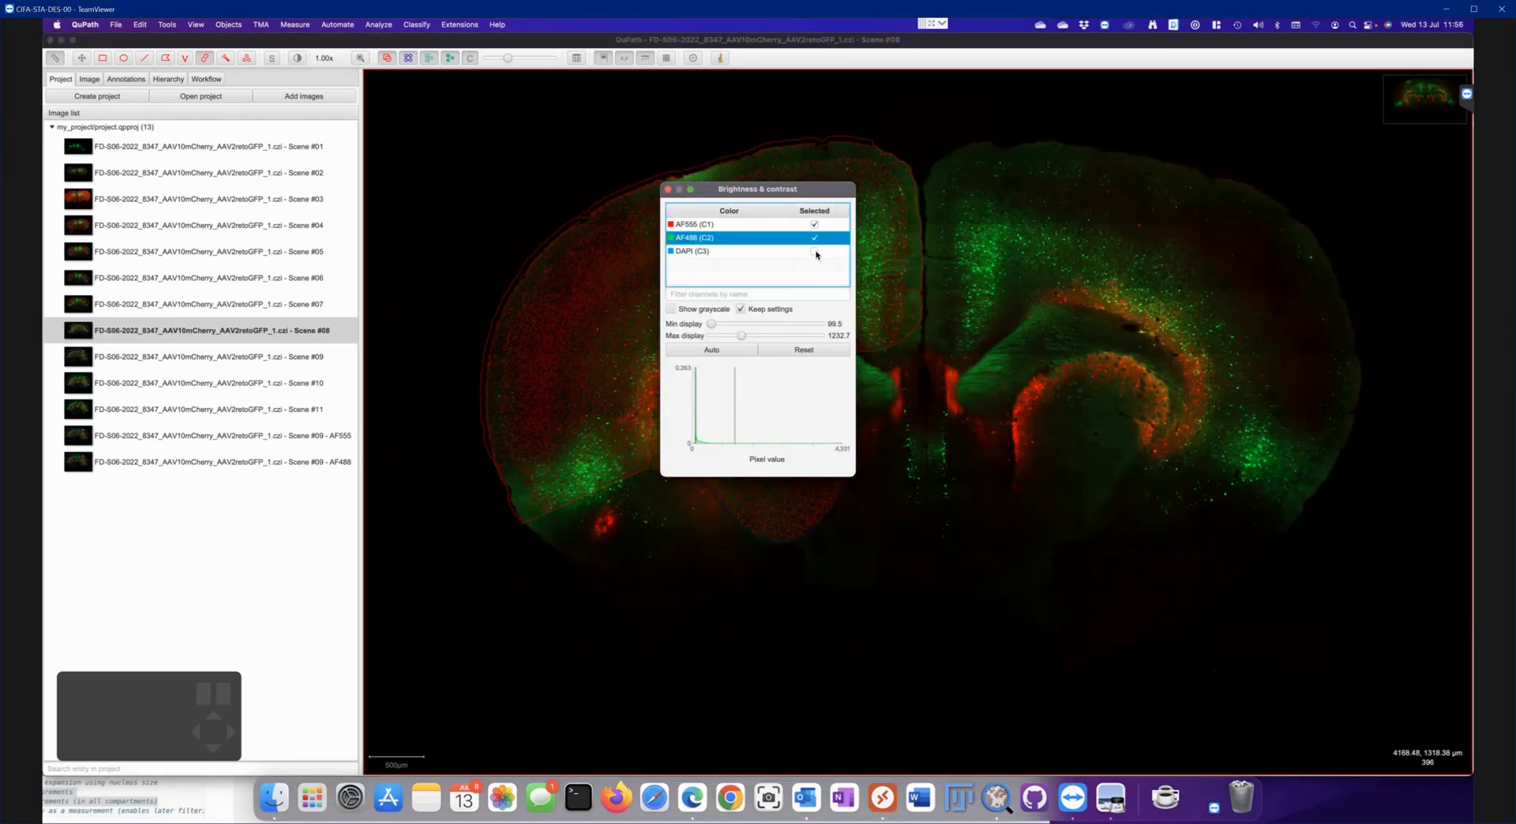
pyautogui.click(816, 251)
pyautogui.click(668, 189)
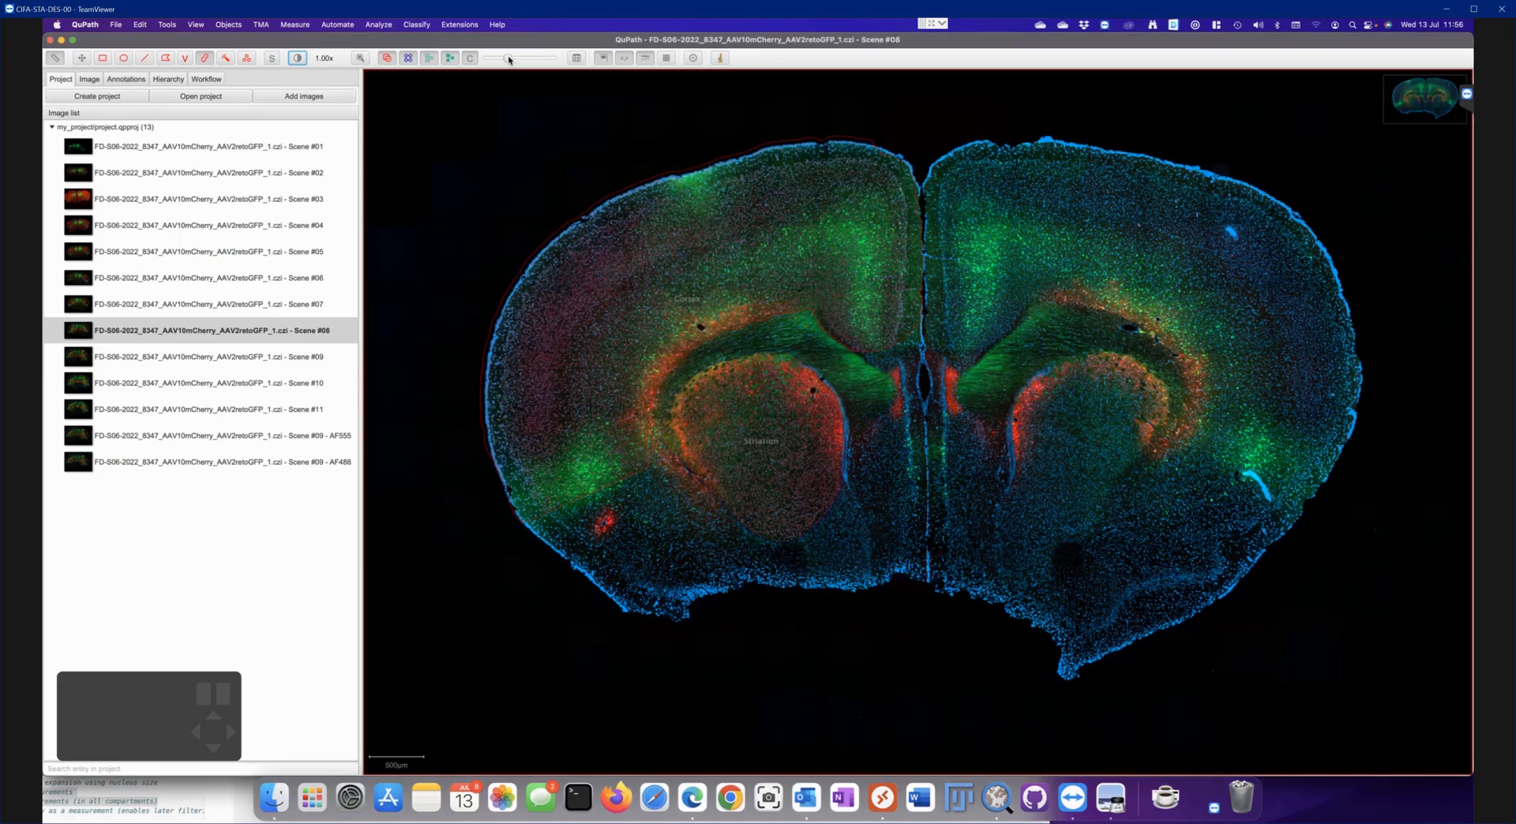
pyautogui.moveTo(509, 59); pyautogui.dragTo(585, 68)
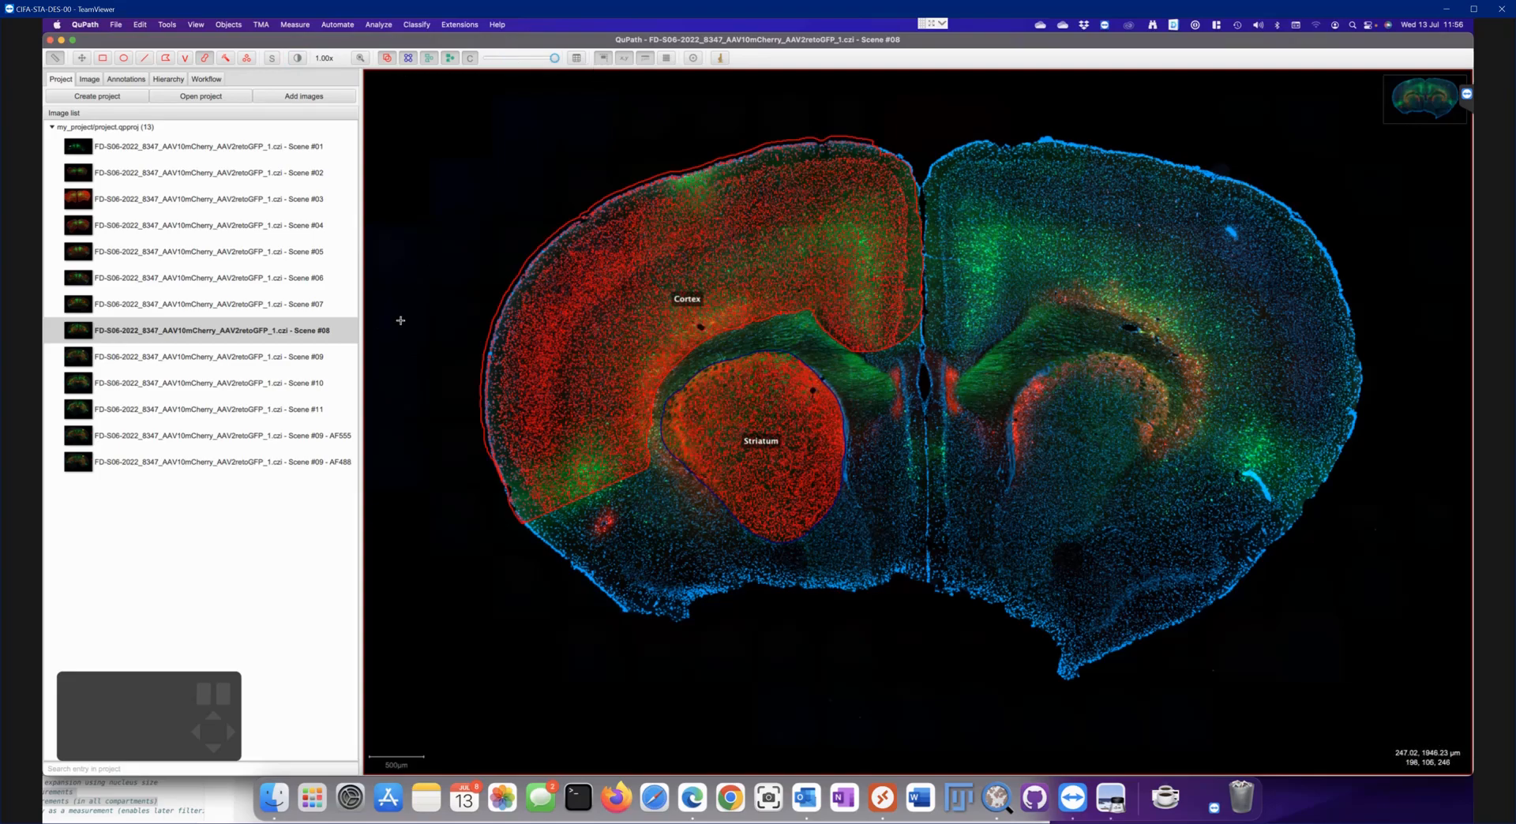
# Select the Cortex annotation and open Create composite classifier, moving the dialog up over the image
pyautogui.click(126, 78)
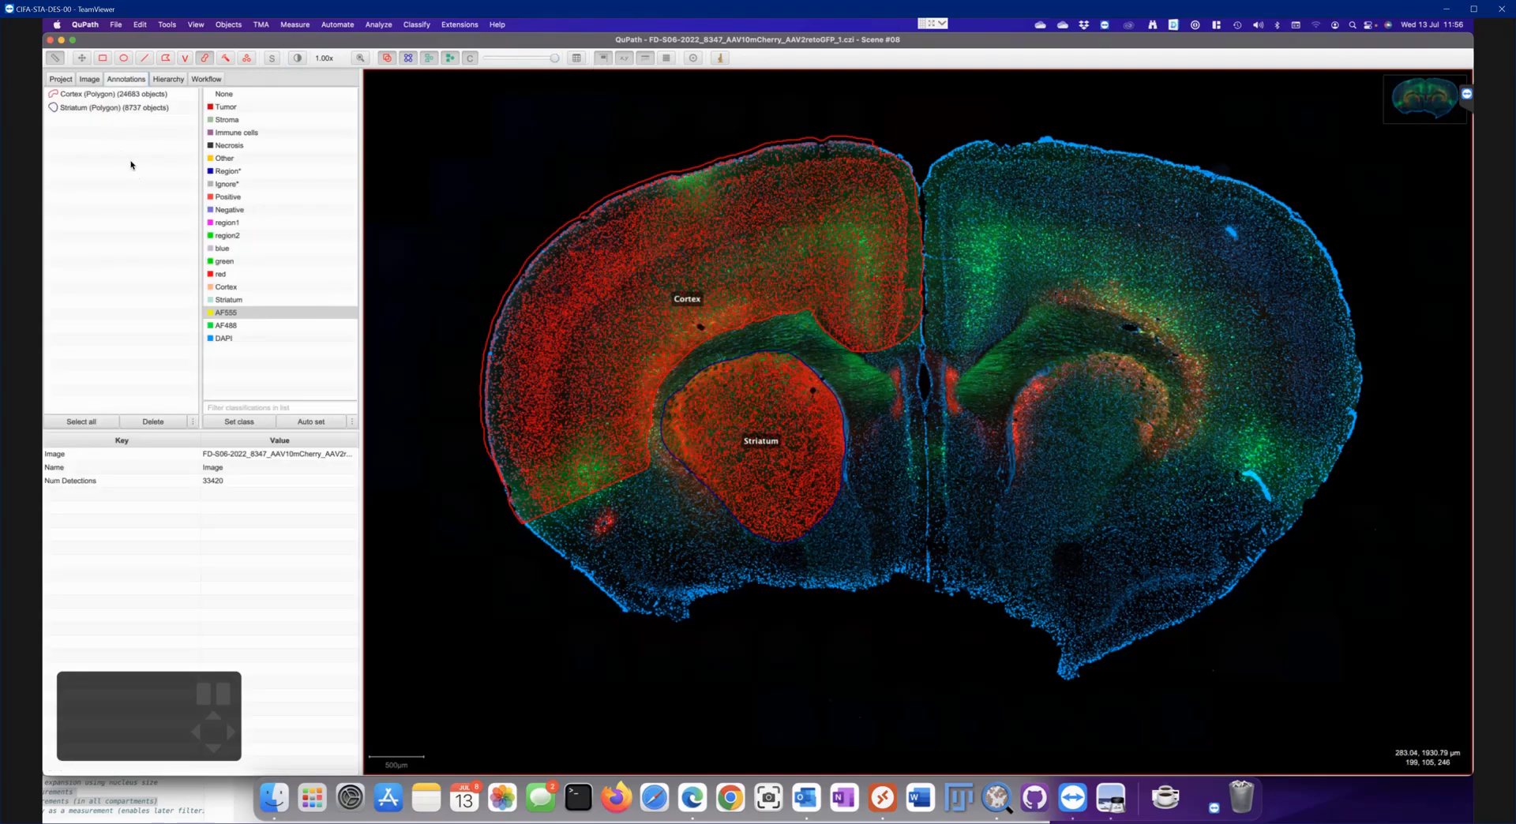
pyautogui.click(85, 95)
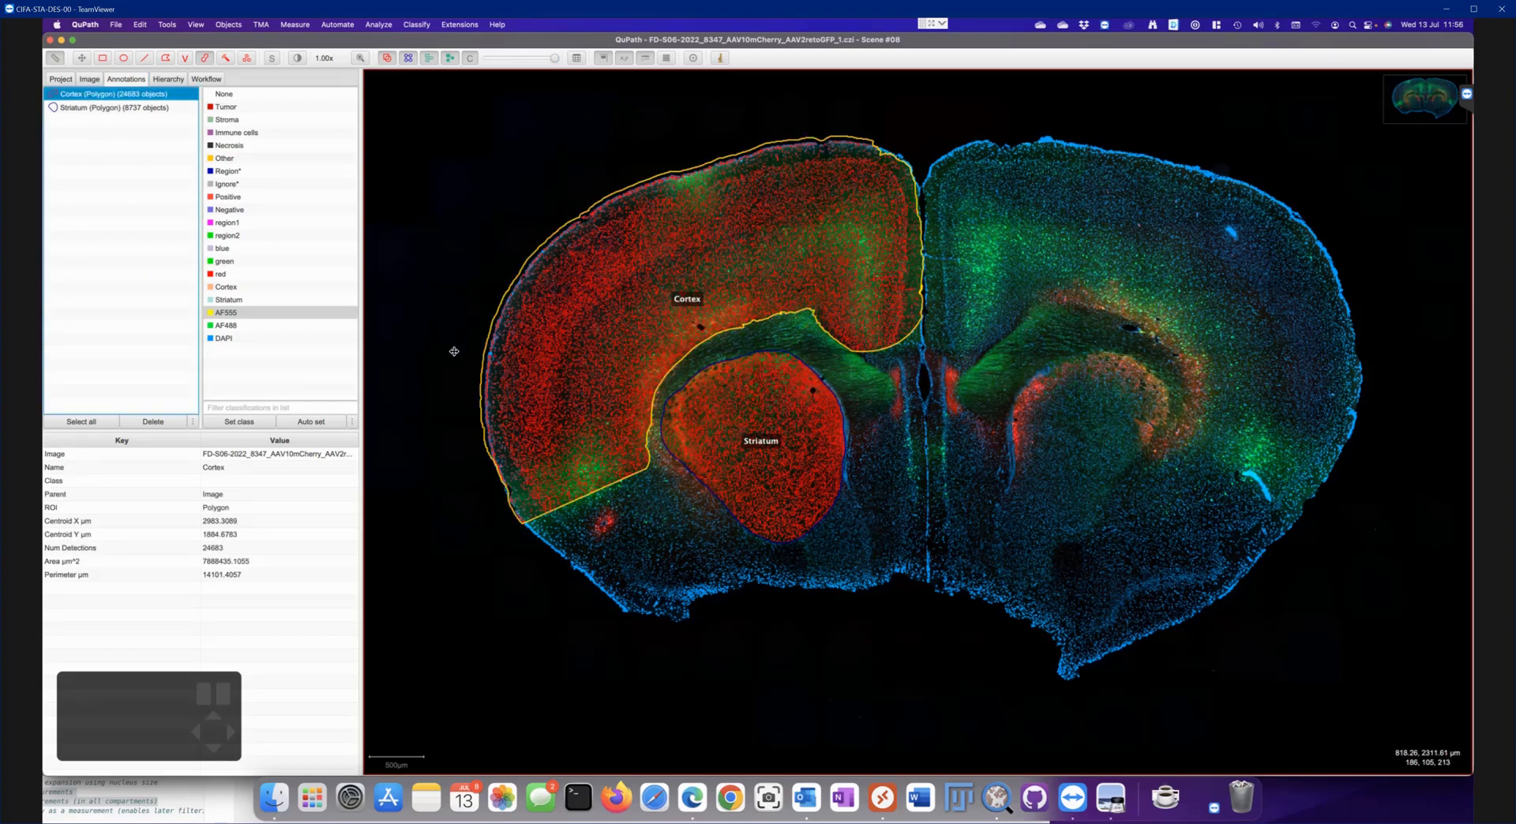
pyautogui.click(419, 27)
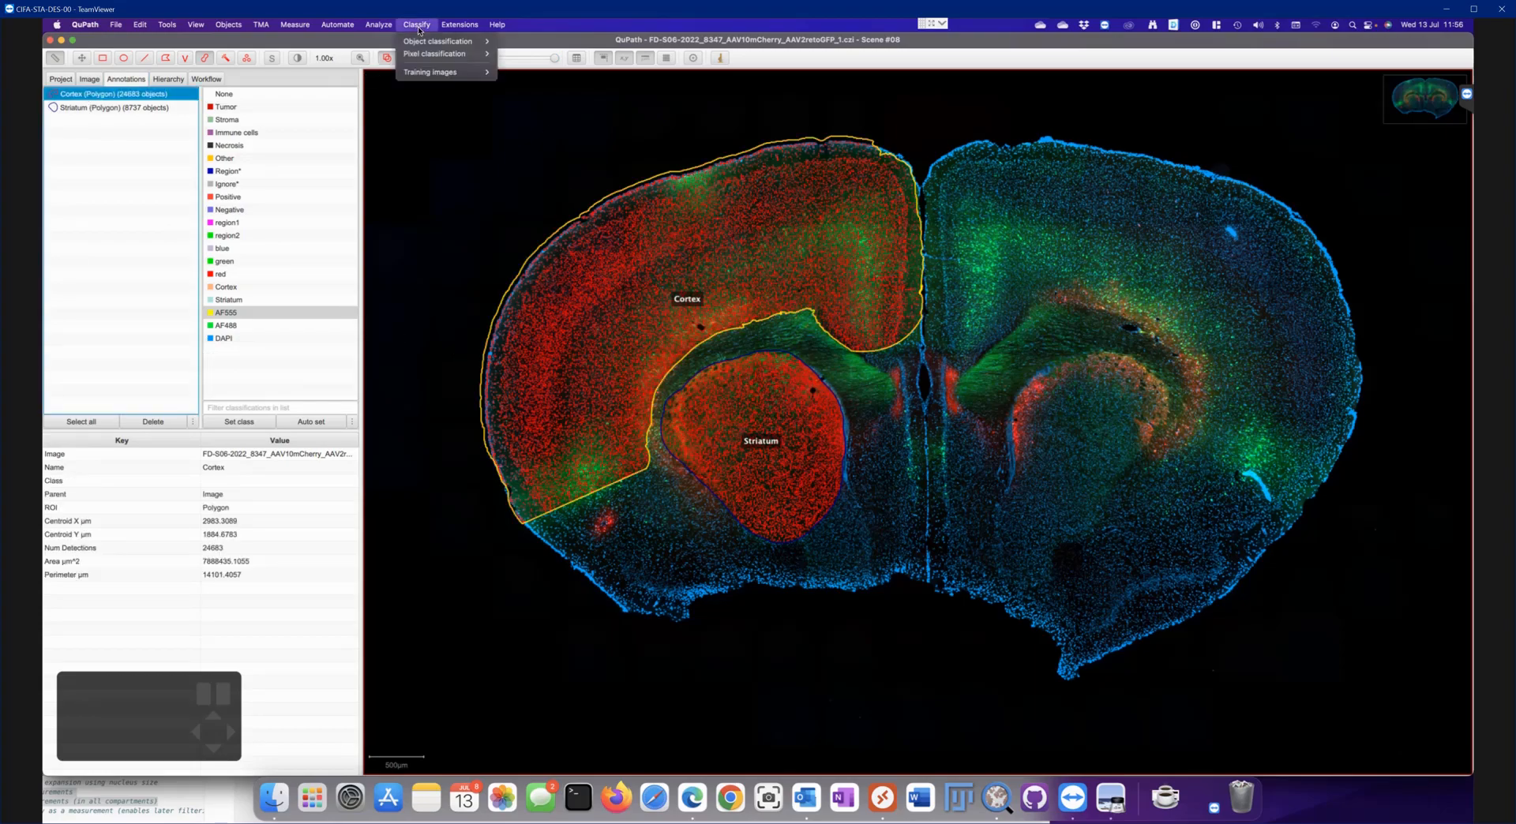
pyautogui.moveTo(423, 45)
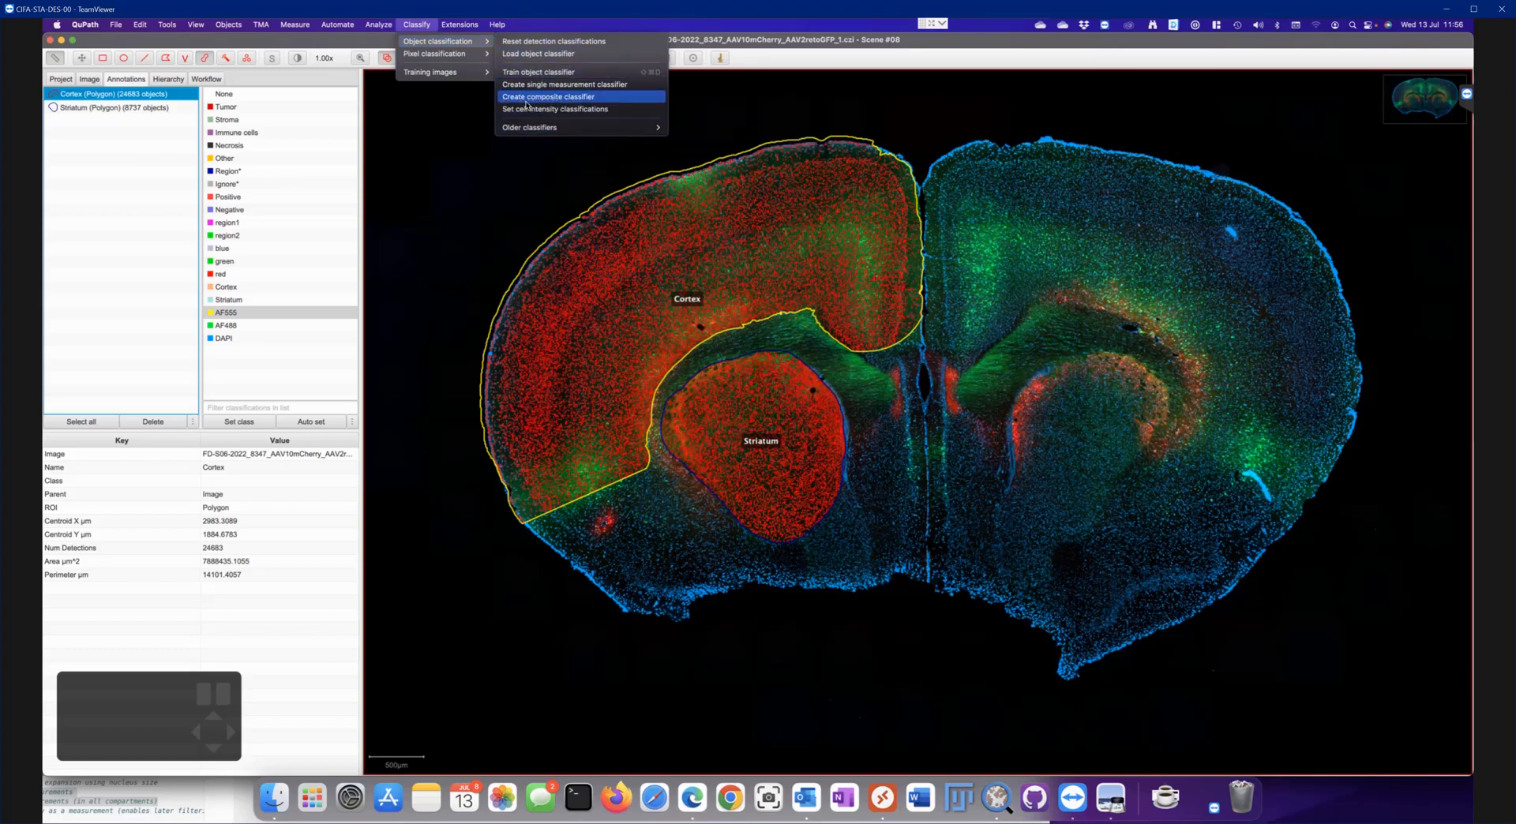
pyautogui.click(583, 97)
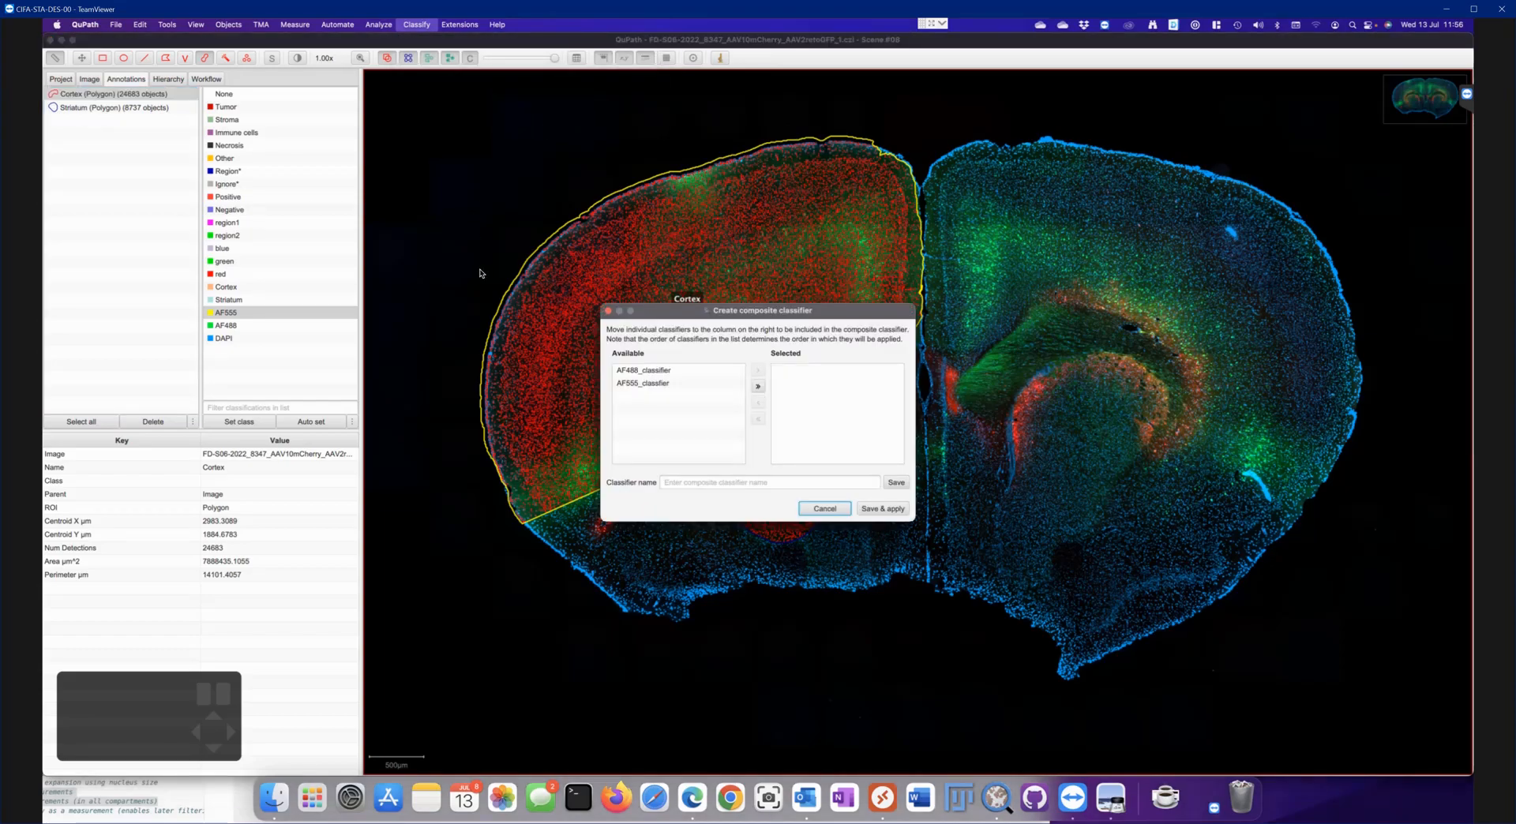
pyautogui.moveTo(719, 310); pyautogui.dragTo(788, 240)
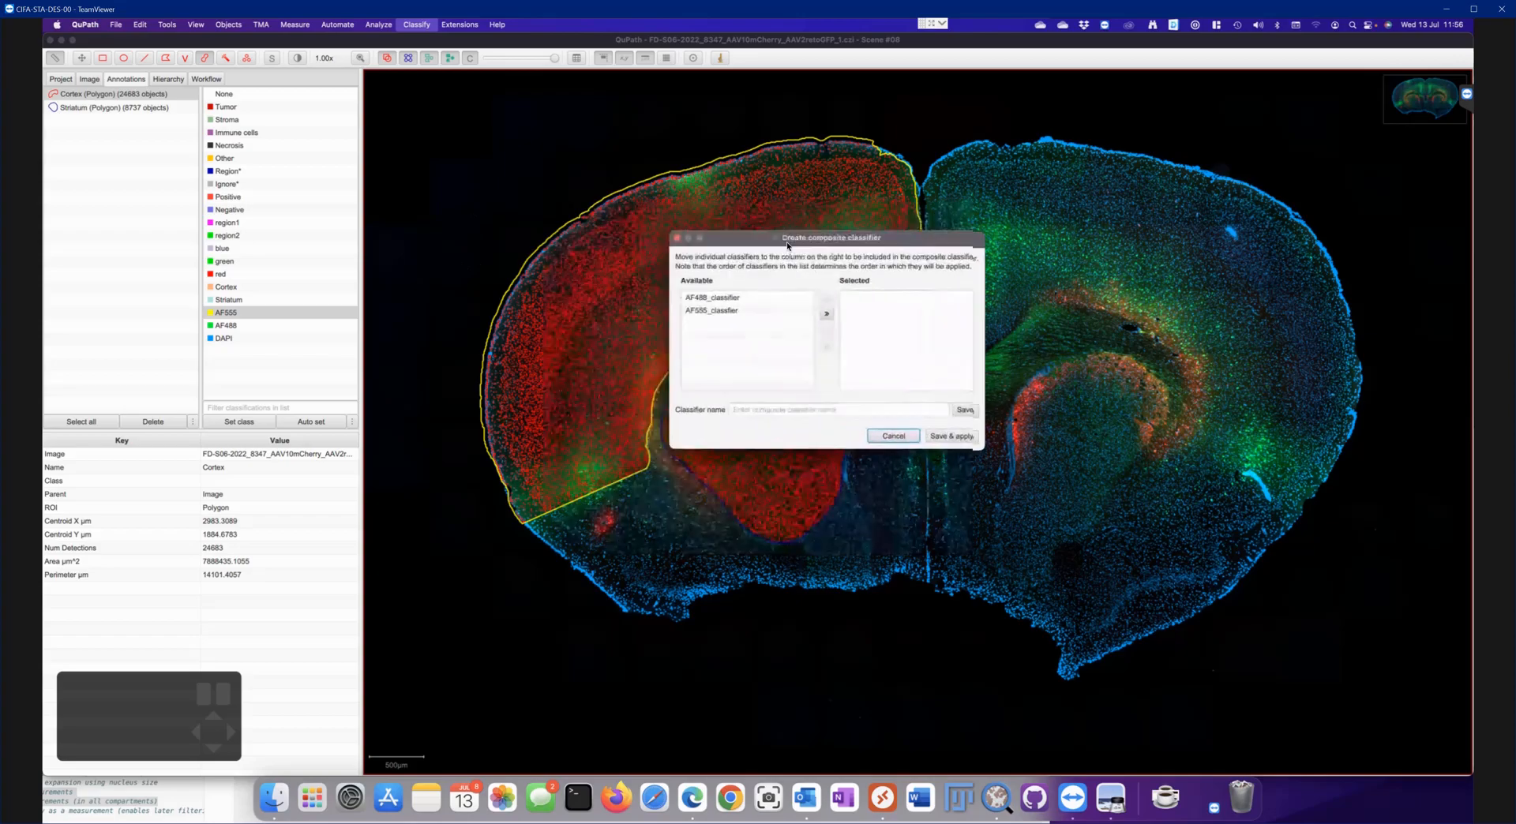
# Include both the AF488 and AF555 classifiers, name the composite classifier Composite_AF488-AF555, then save and apply it
pyautogui.click(736, 321)
pyautogui.click(827, 301)
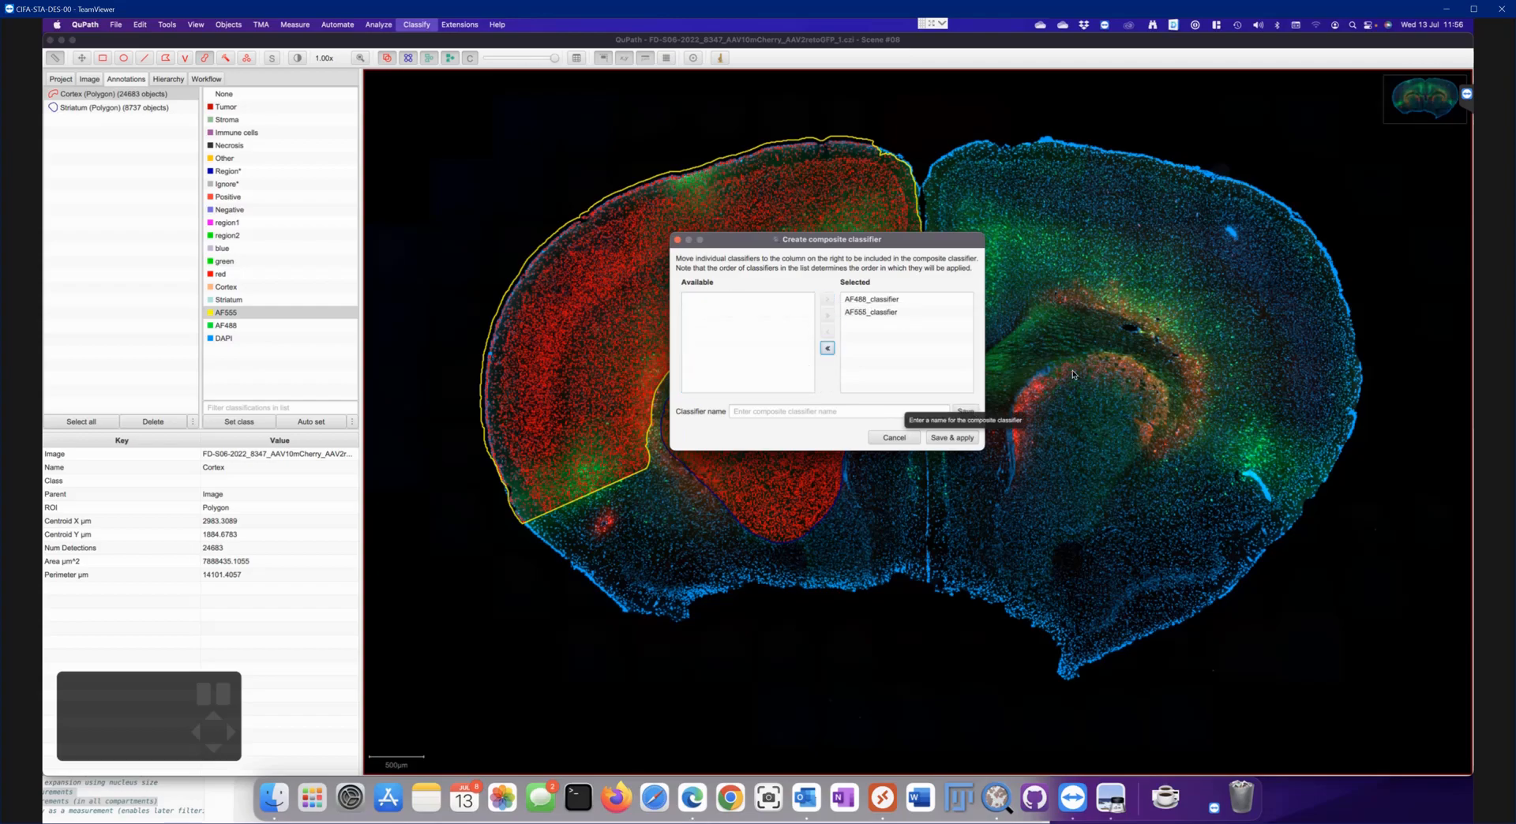
pyautogui.click(808, 412)
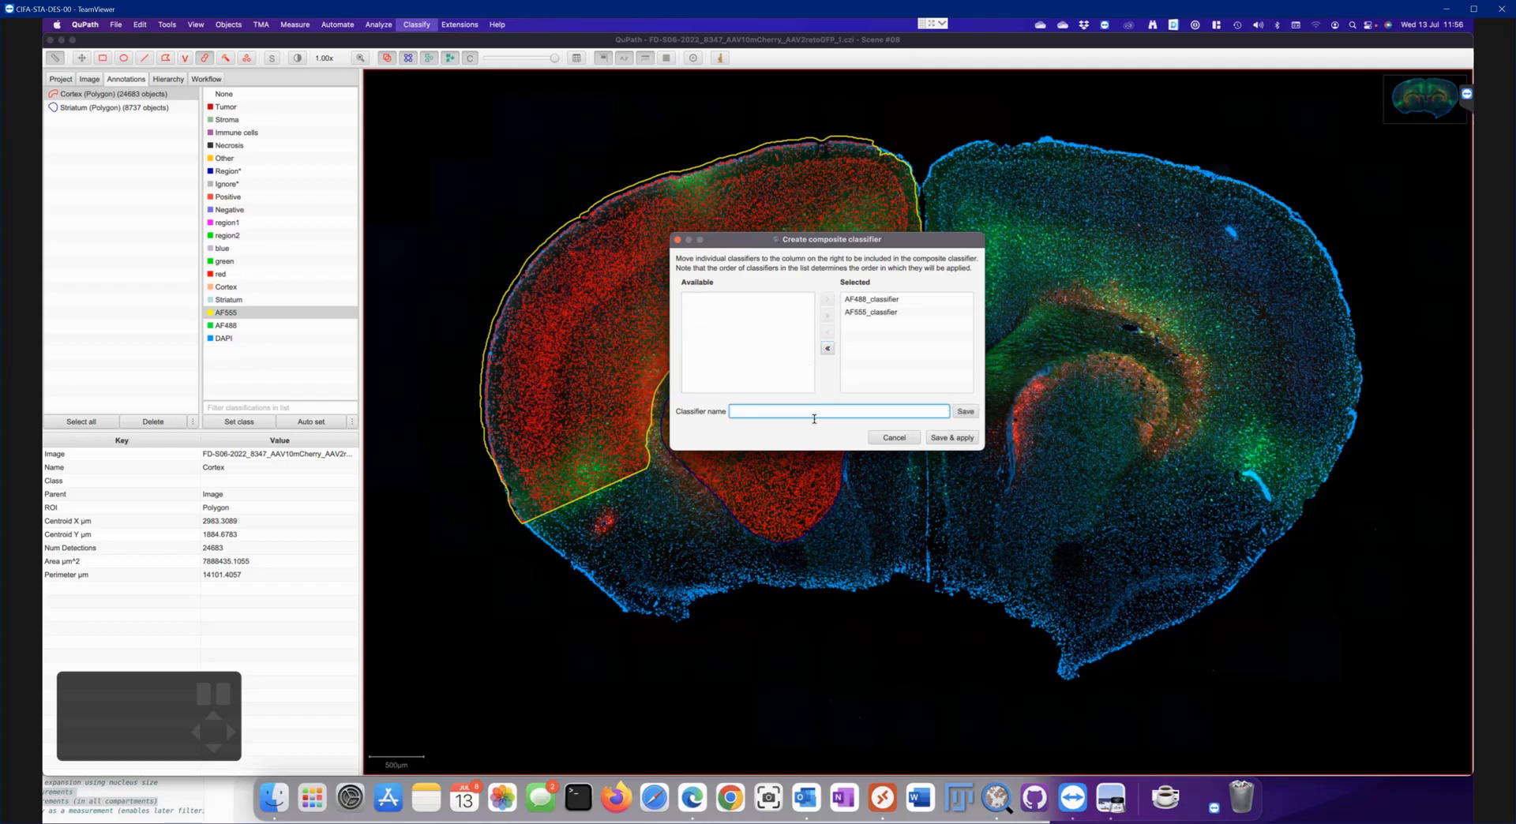
pyautogui.write('Compo')
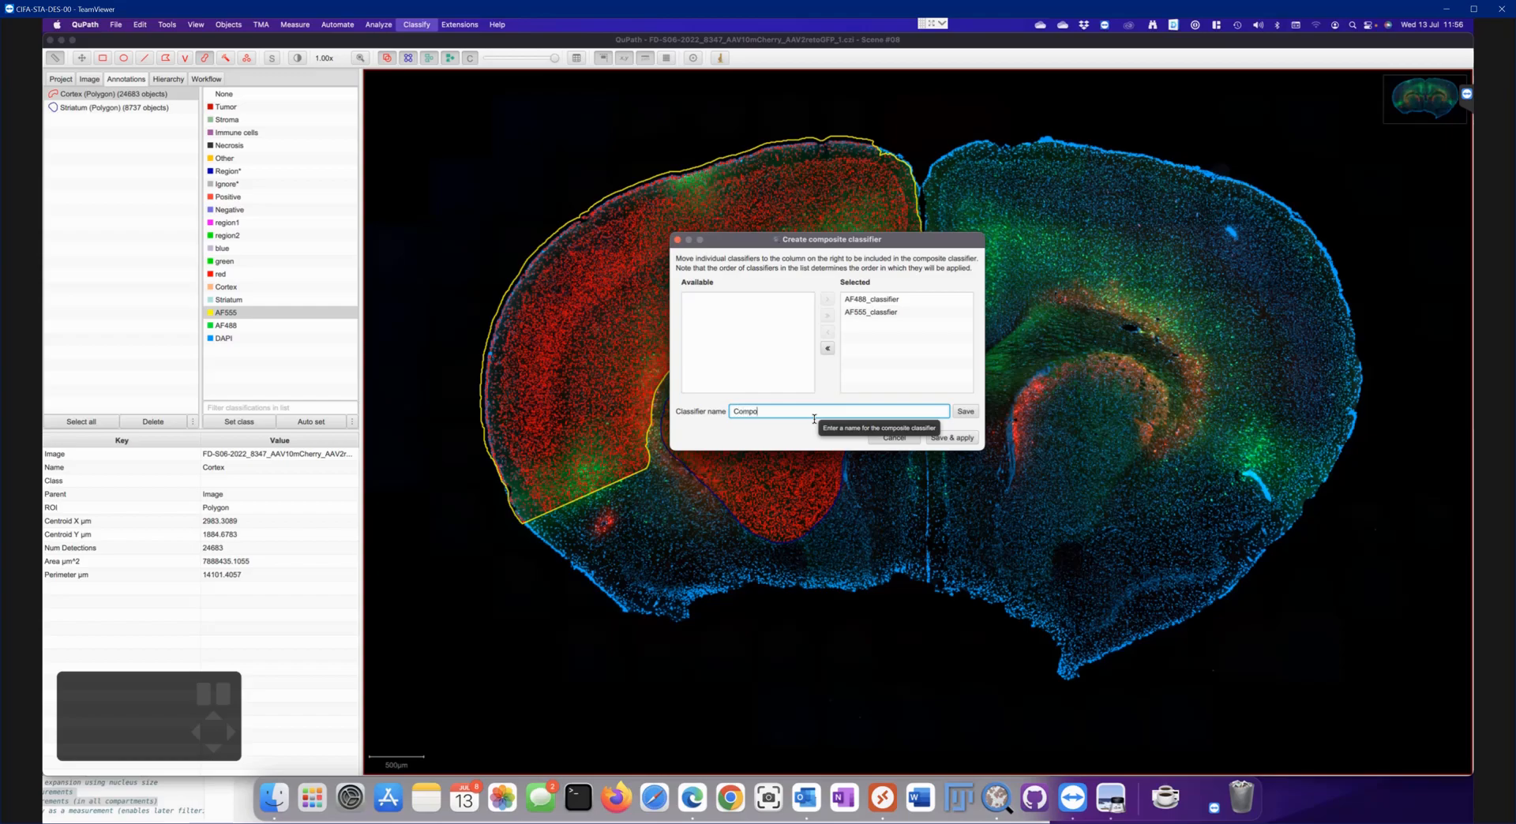
pyautogui.write('site_AF48')
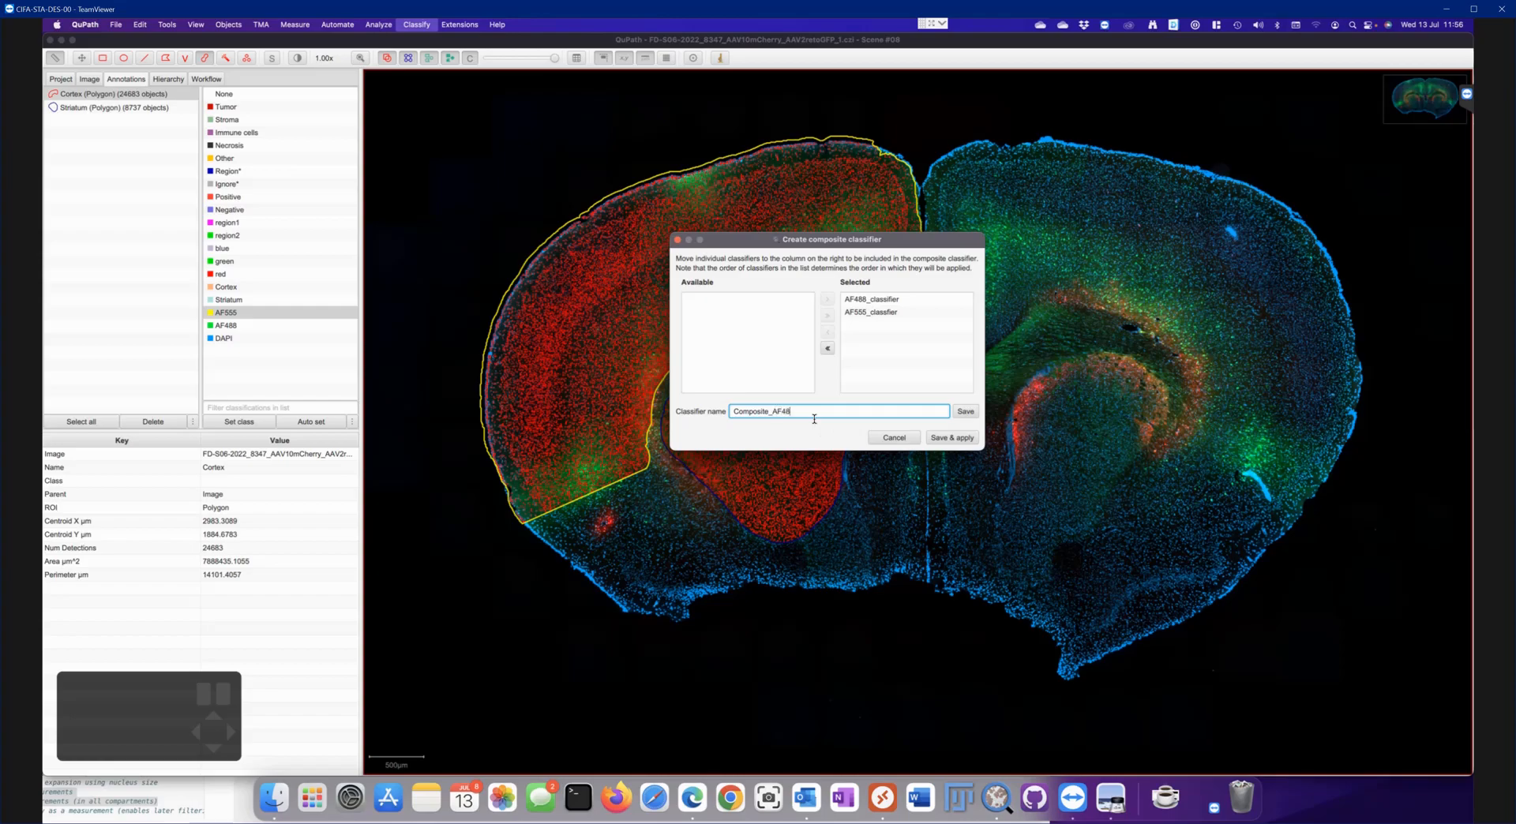
pyautogui.write('8-AF555')
pyautogui.click(953, 440)
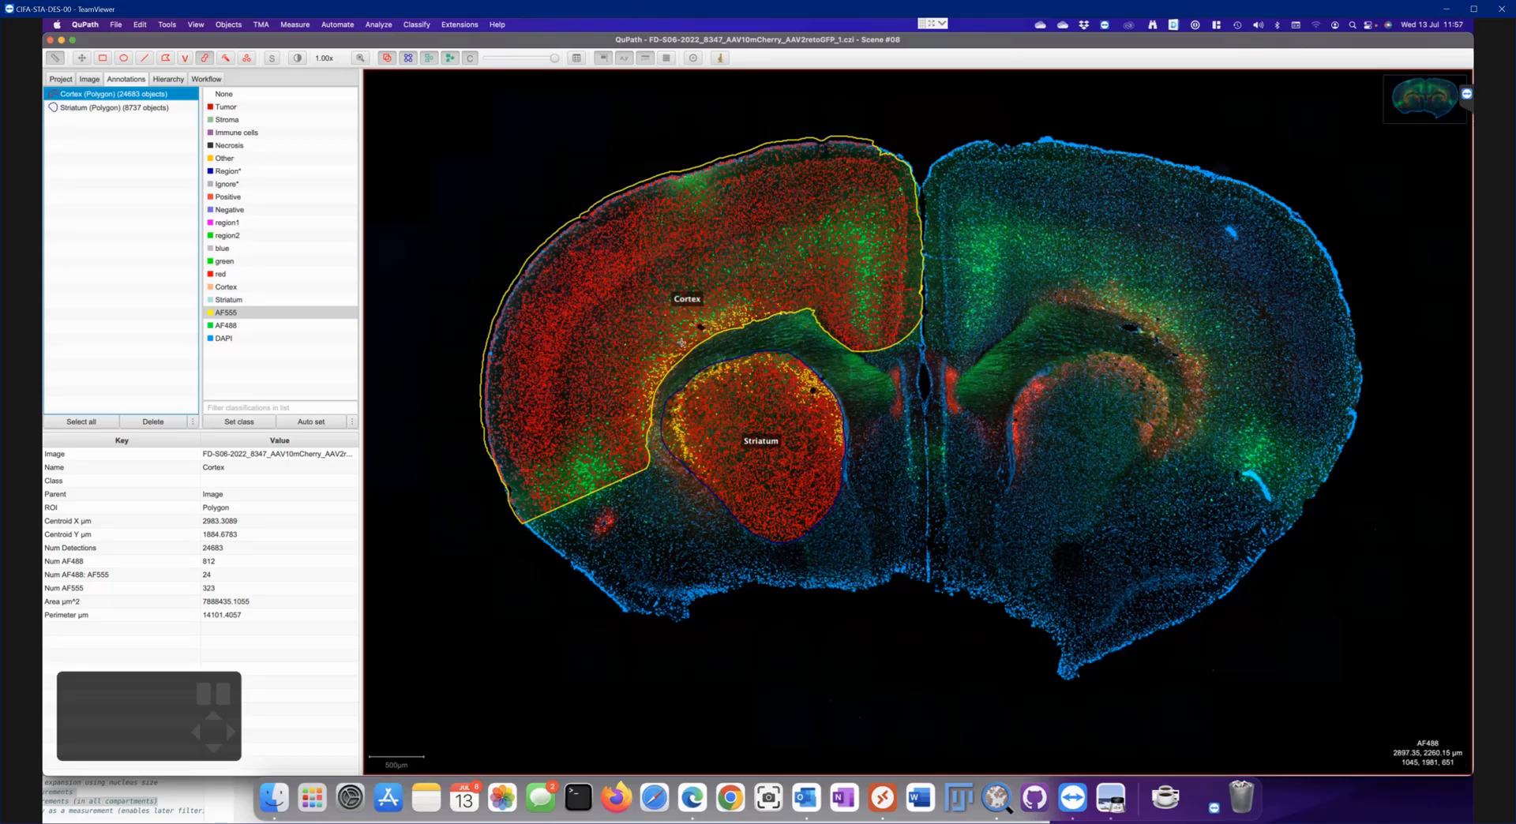
# Examine the classified cells in Cortex and Striatum and the Cortex counts for all detections, AF488, AF555 and AF488: AF555
pyautogui.scroll(10, 682, 343)
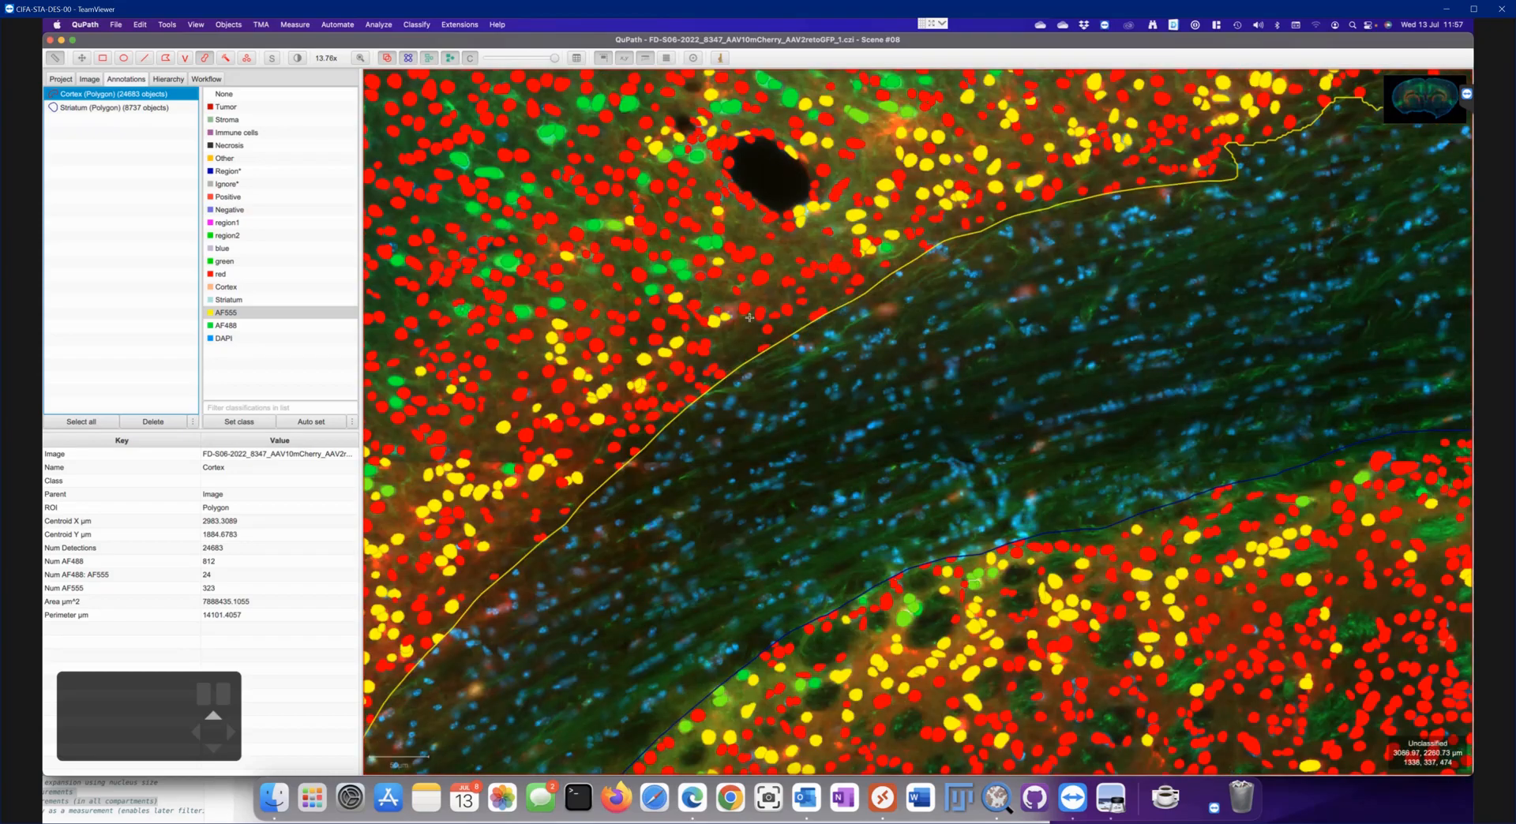
pyautogui.scroll(-5, 723, 317)
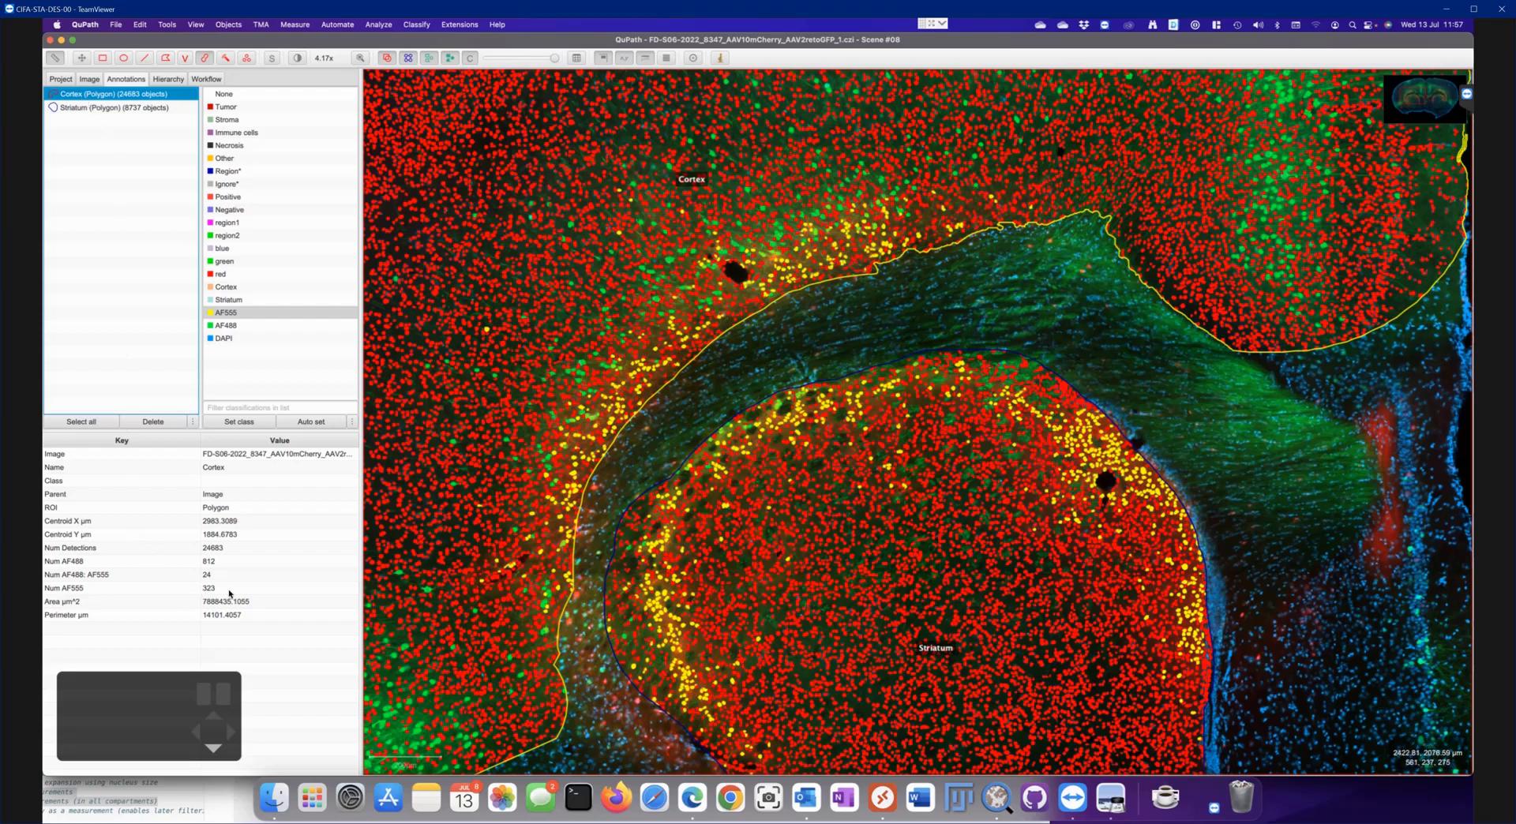
pyautogui.click(79, 562)
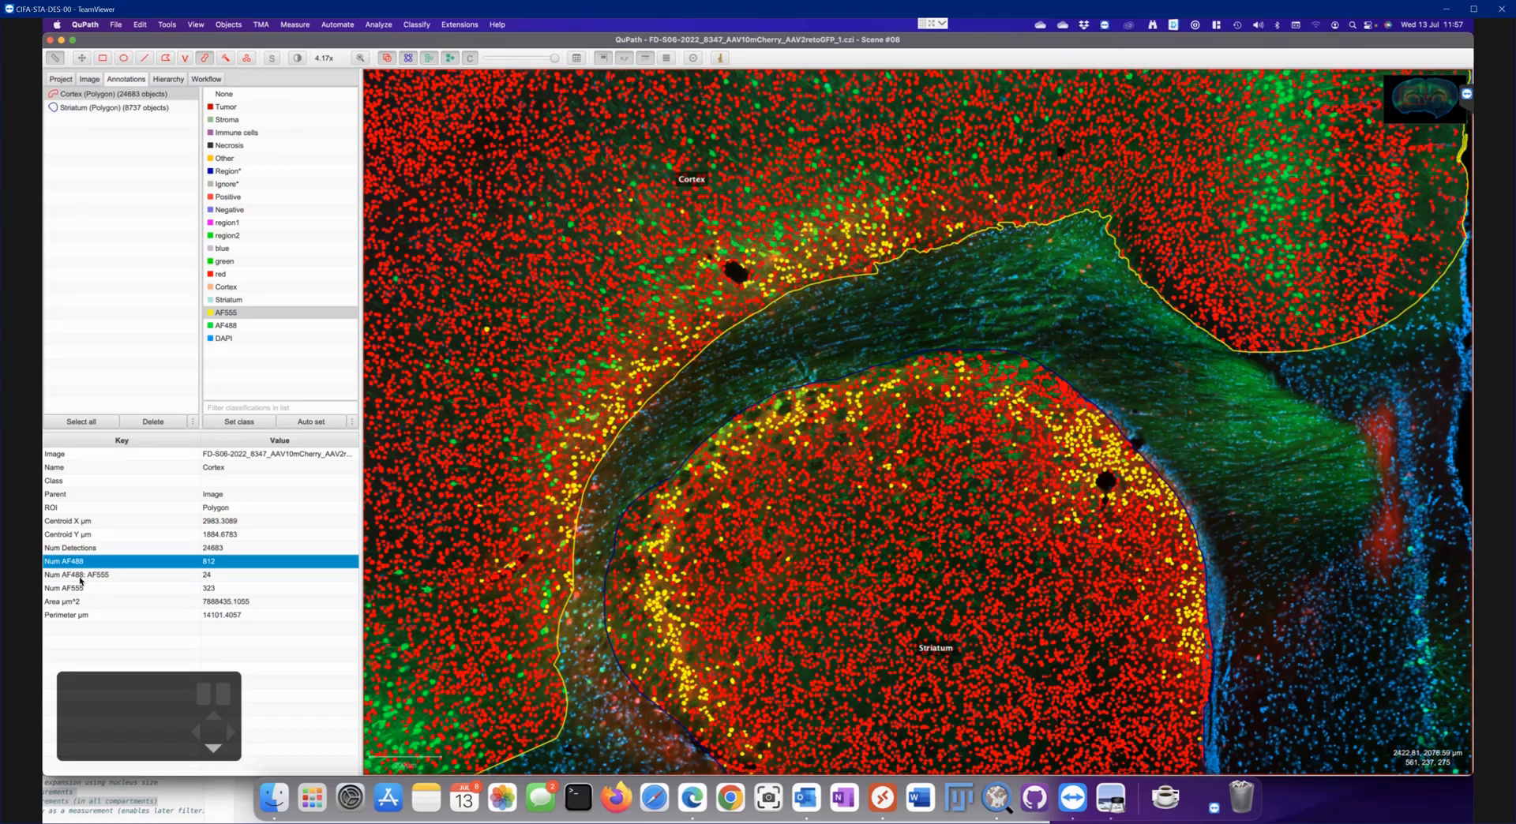
pyautogui.press('Up')
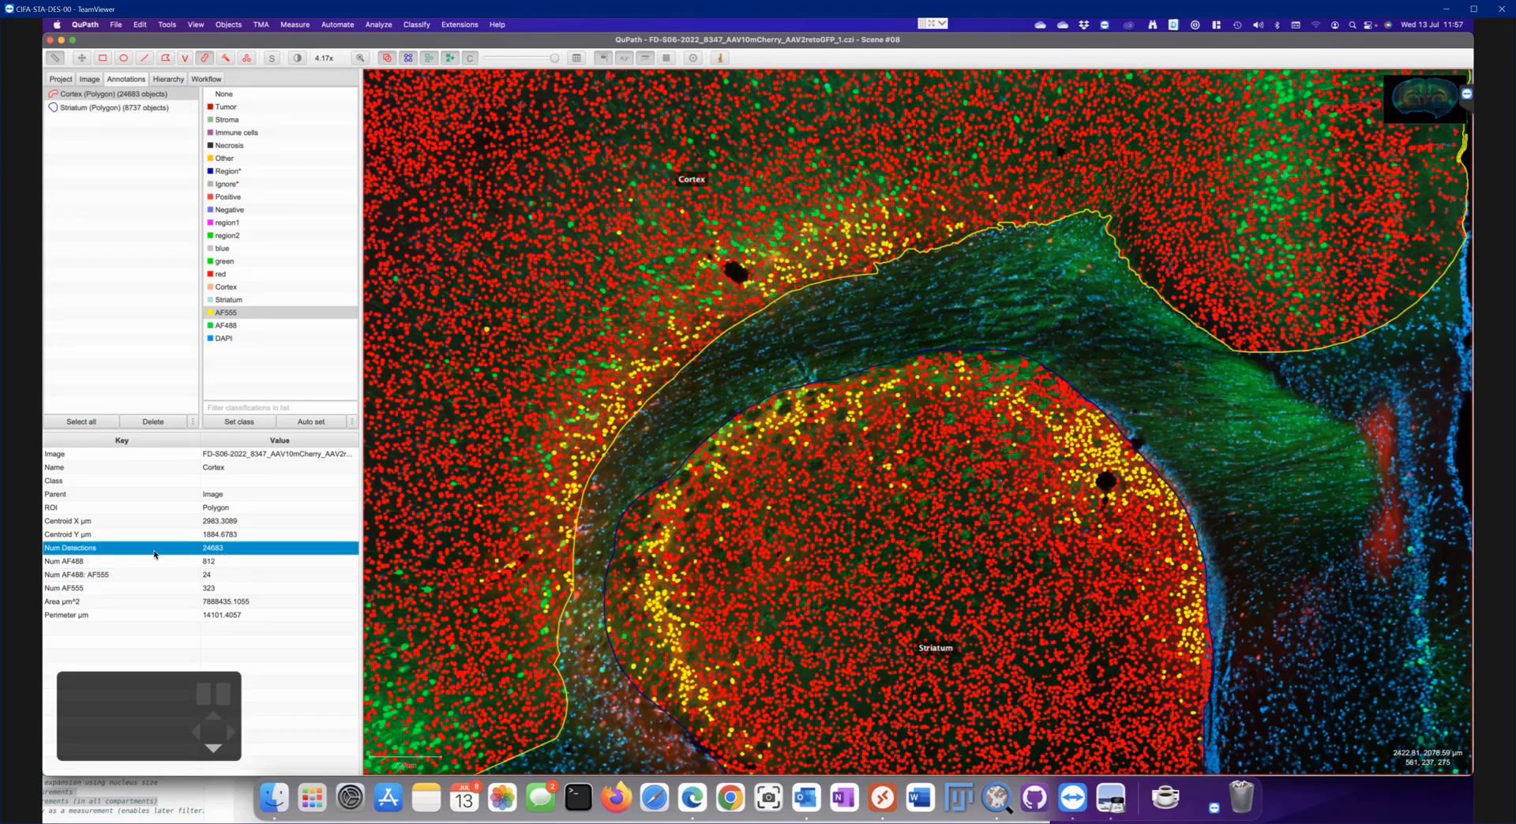
pyautogui.click(212, 563)
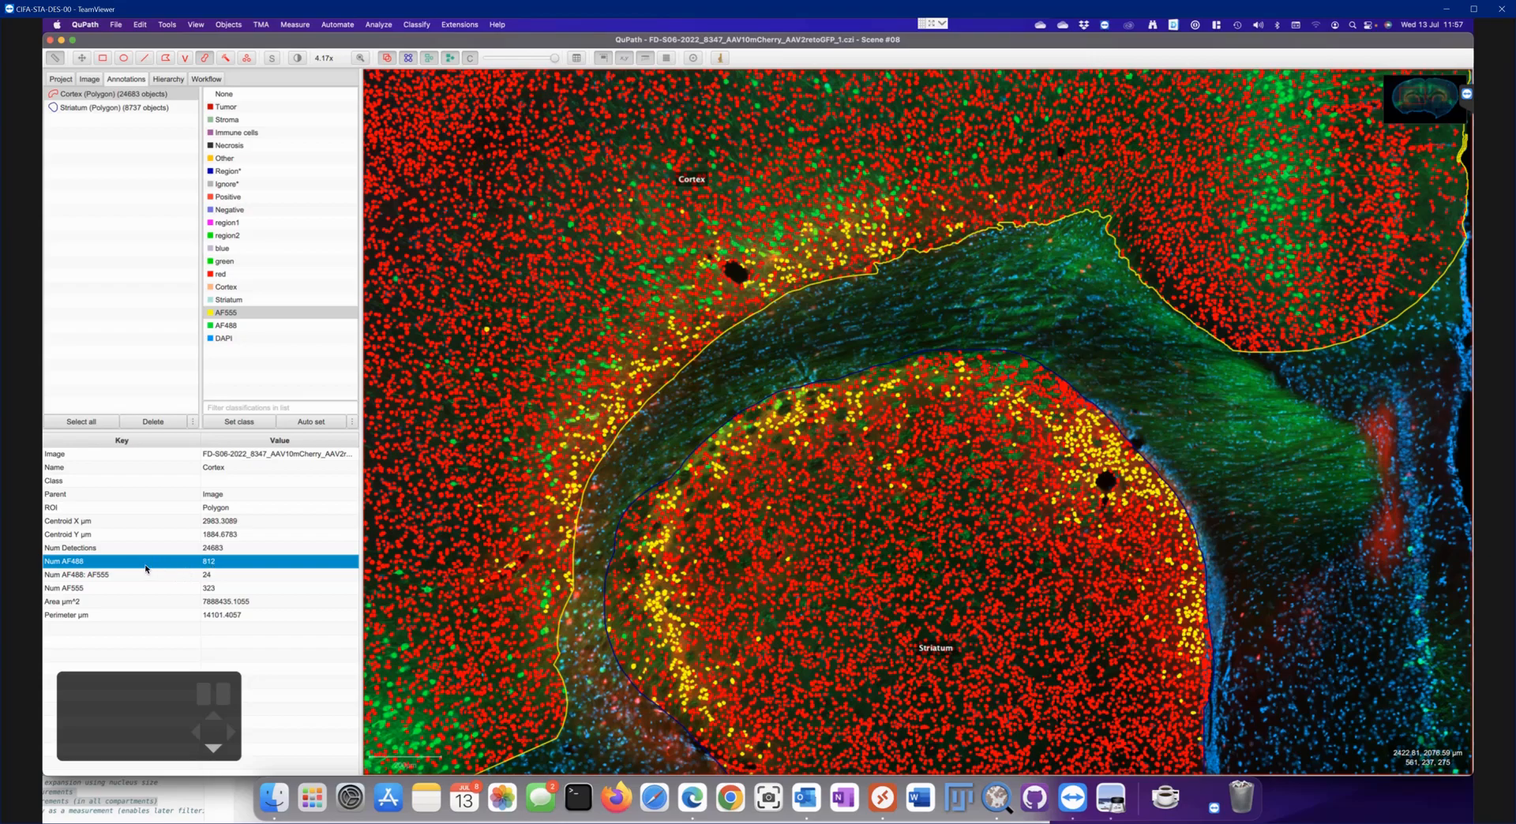
pyautogui.click(195, 589)
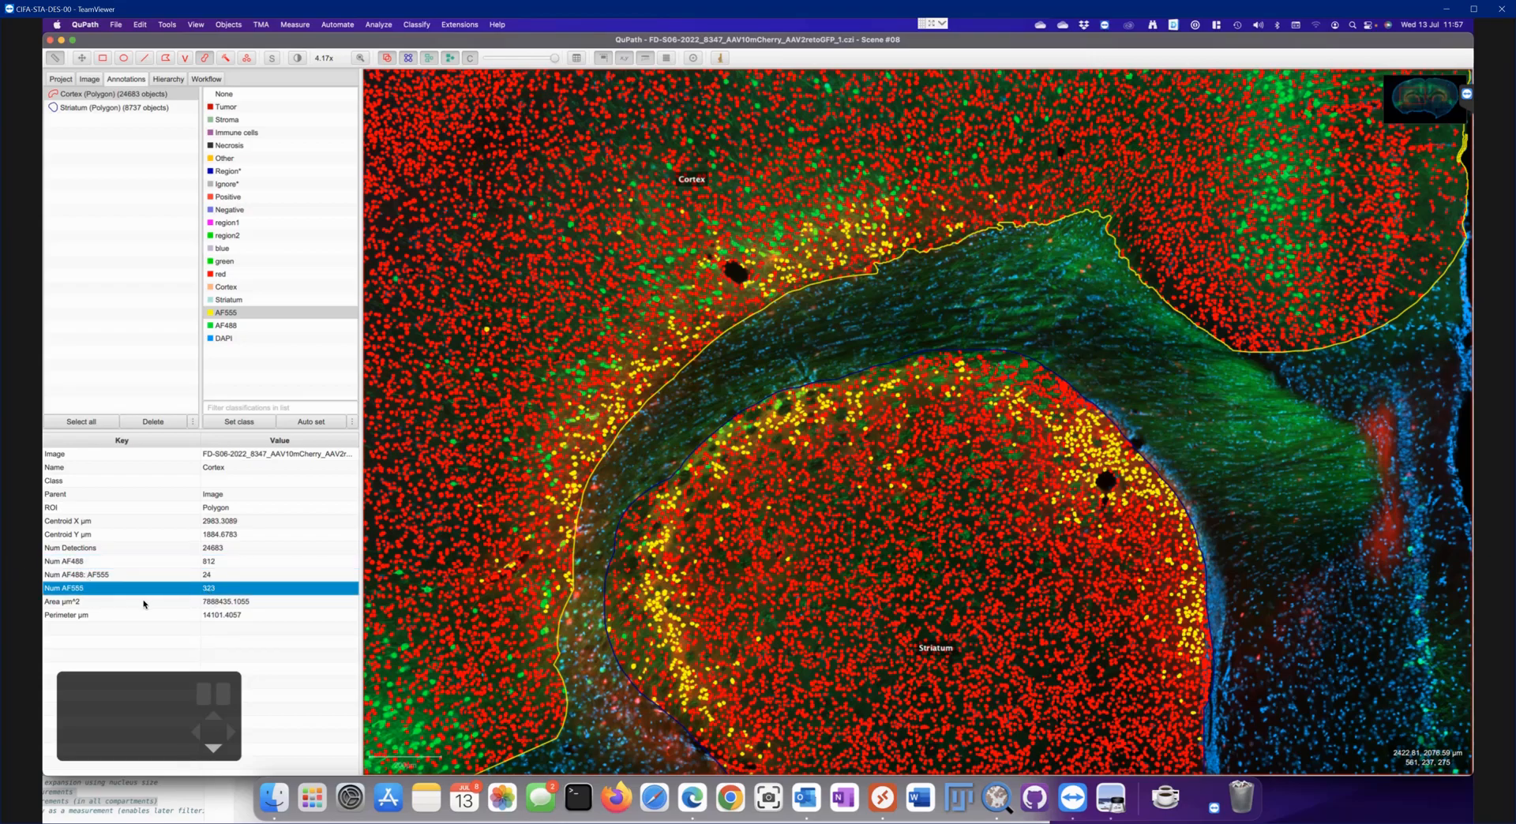
pyautogui.click(212, 574)
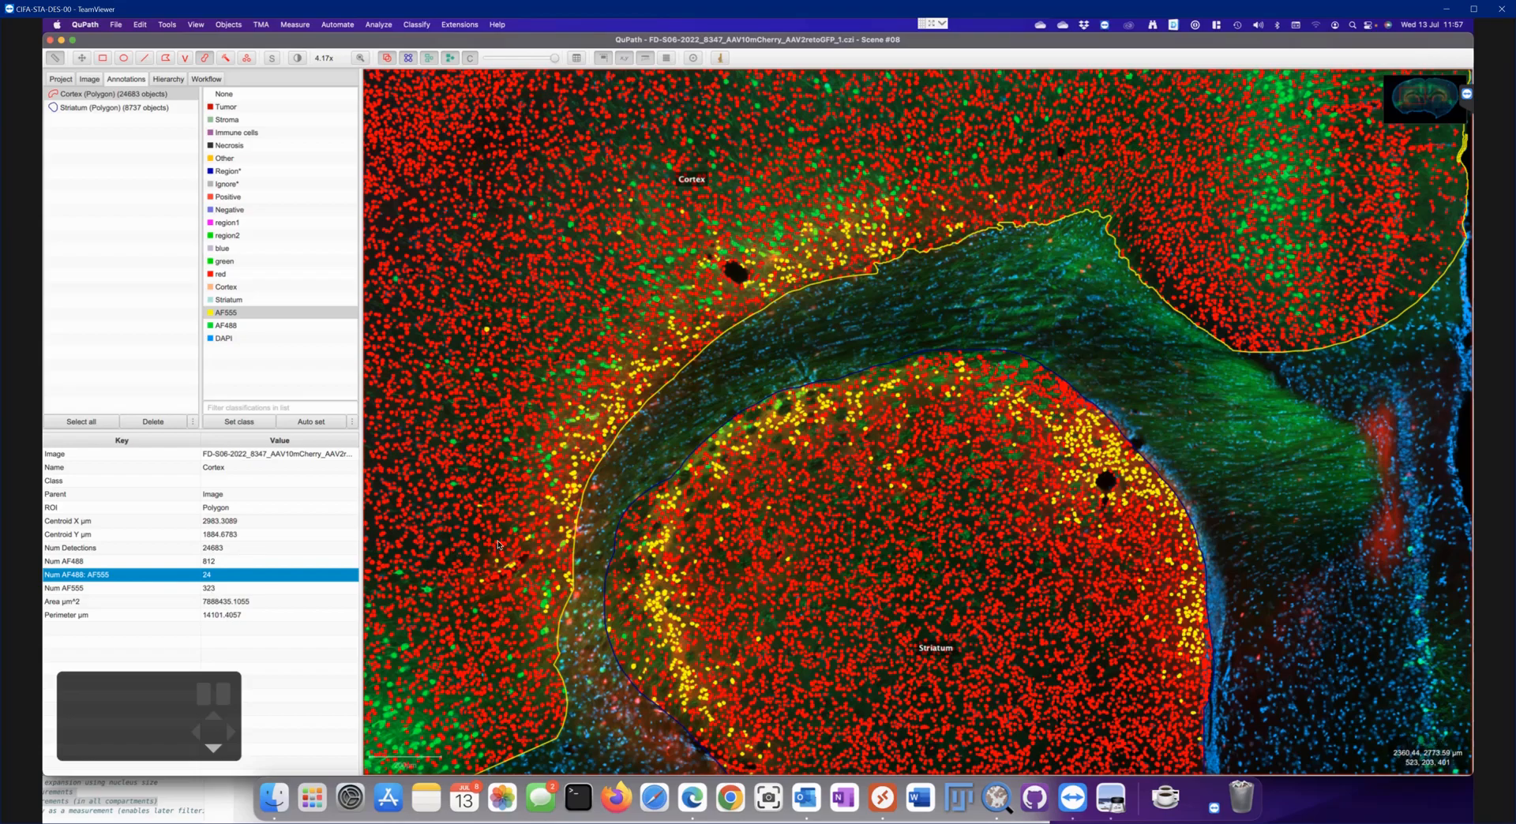
pyautogui.scroll(5, 824, 540)
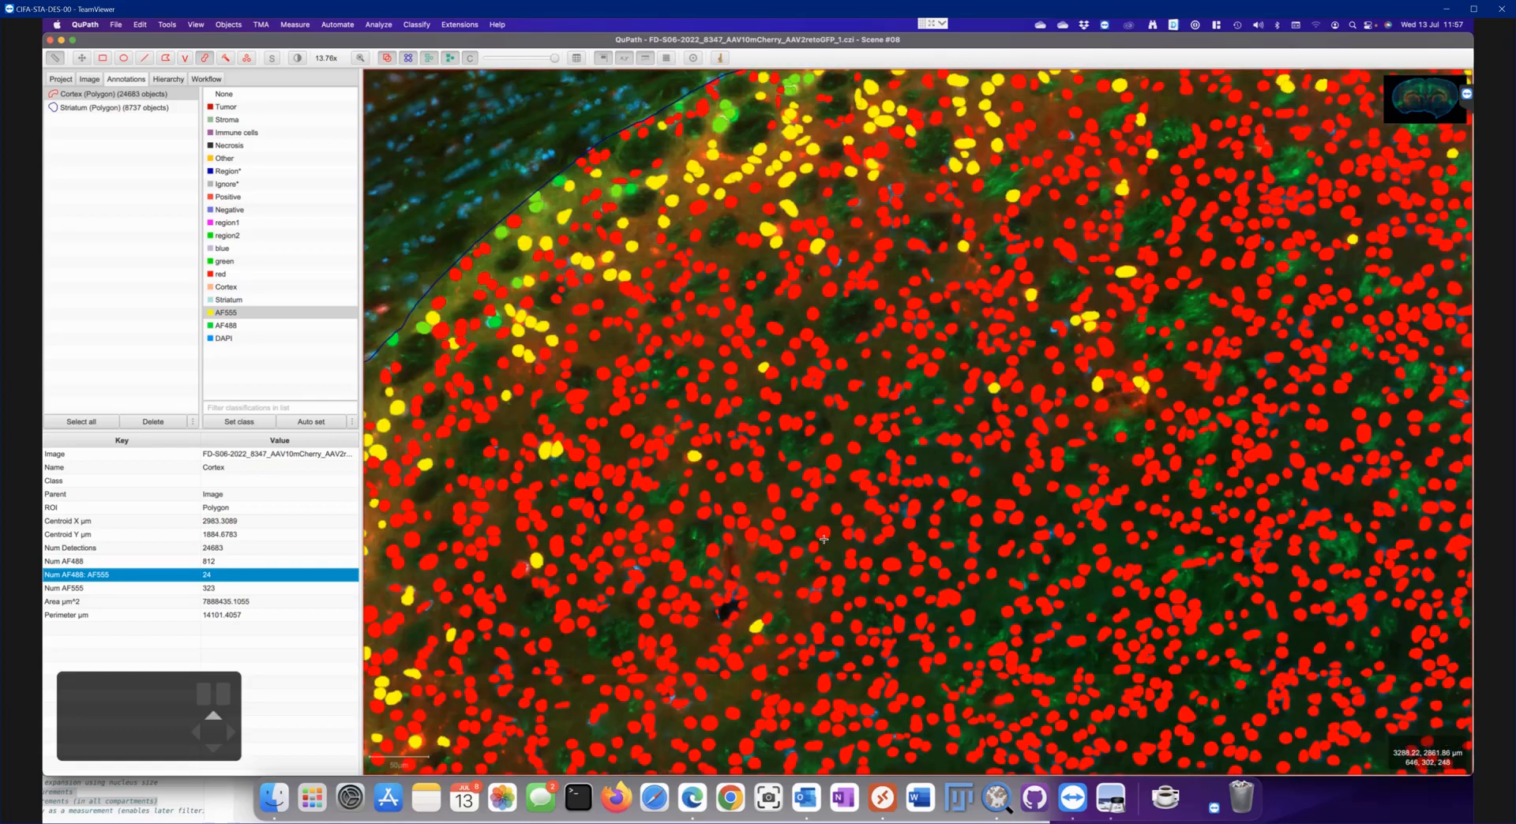
pyautogui.scroll(-8, 920, 541)
pyautogui.scroll(4, 919, 541)
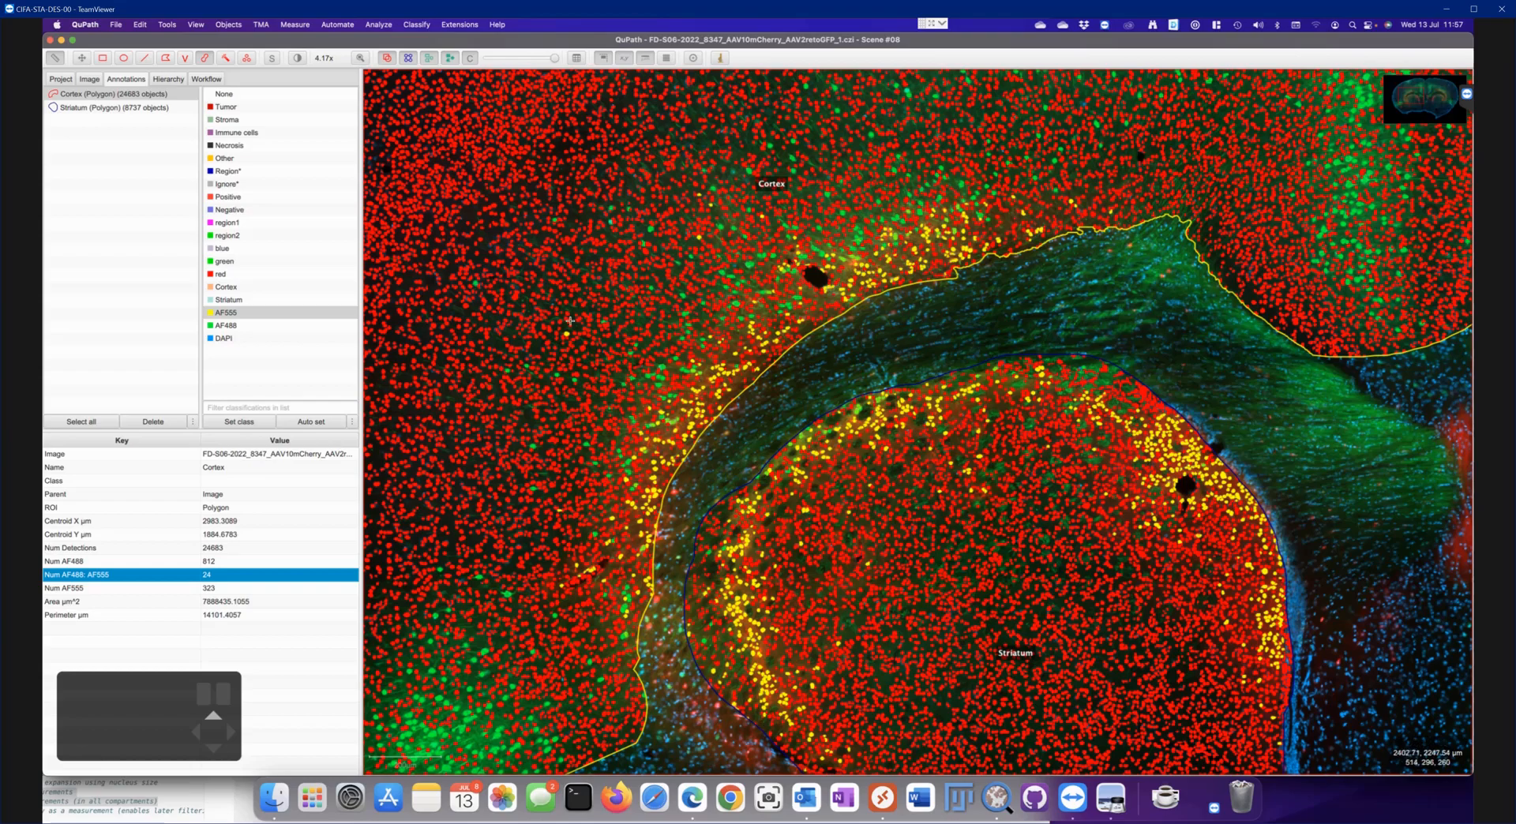
# Change the AF555 class colour to red
pyautogui.doubleClick(217, 315)
pyautogui.click(778, 416)
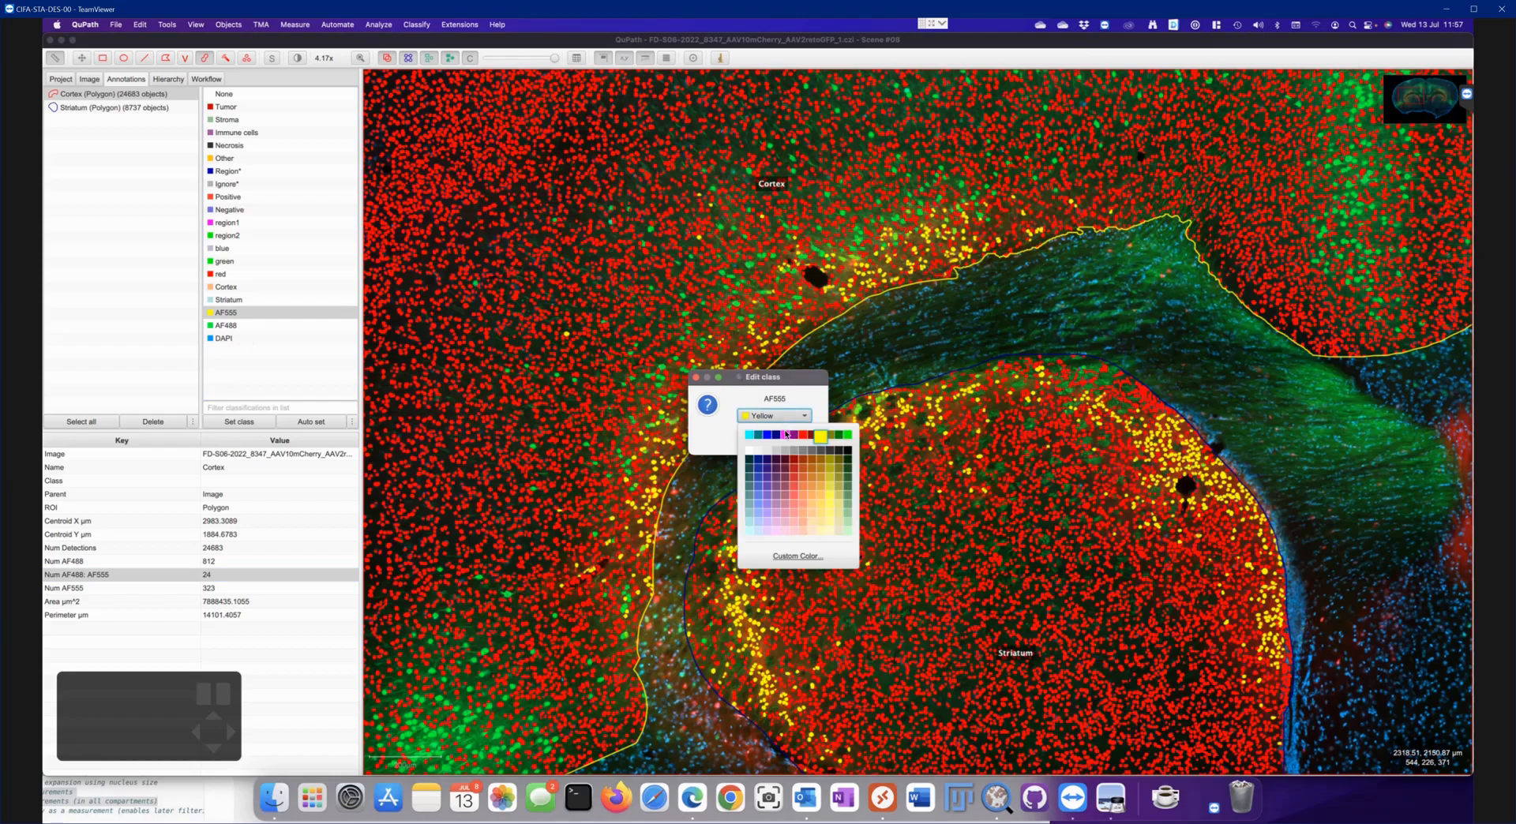
pyautogui.click(802, 435)
pyautogui.click(803, 442)
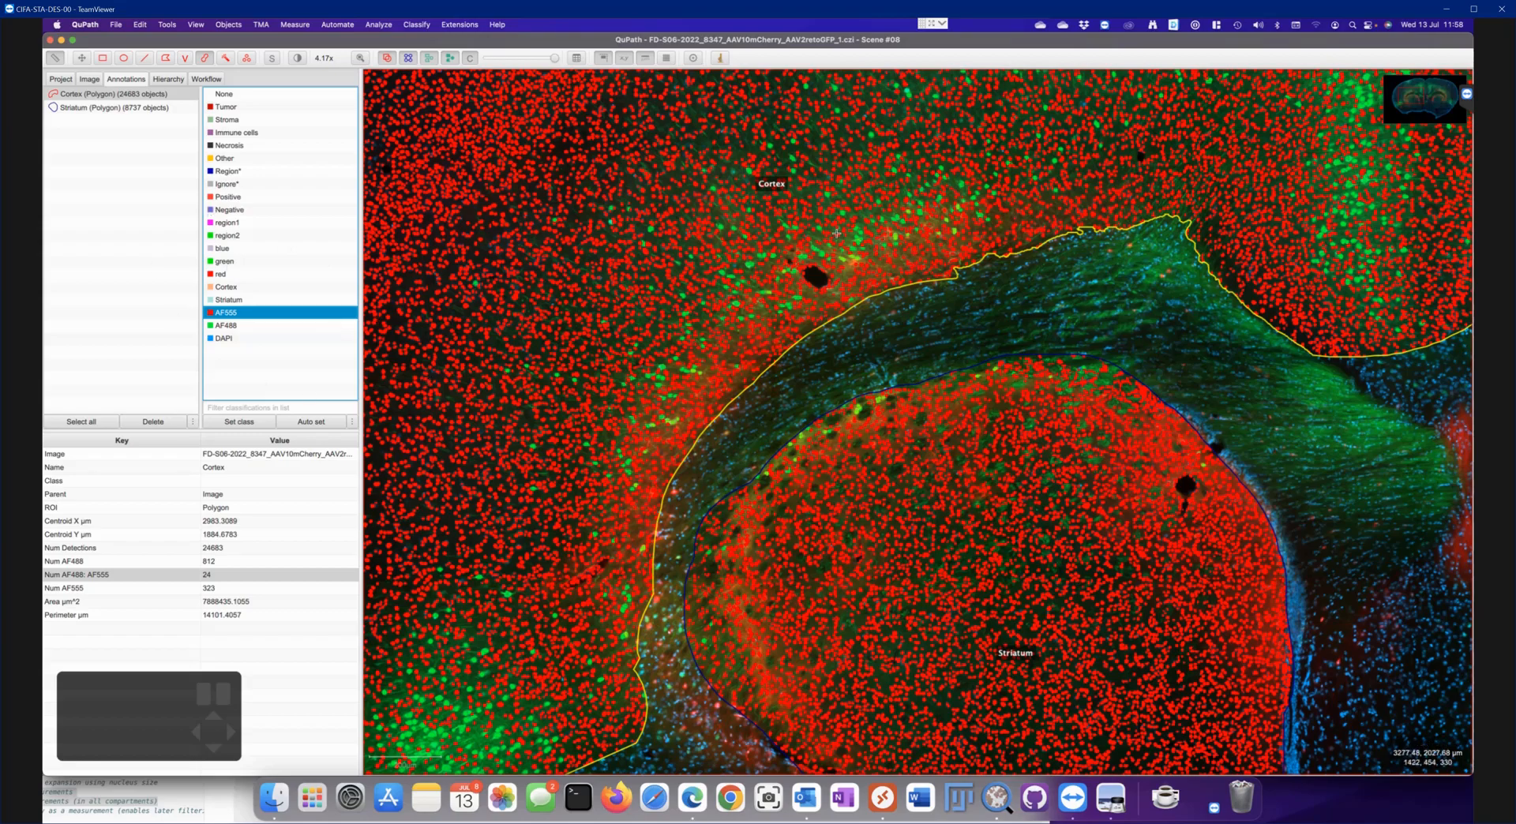
# Lower the overlay opacity slightly and change the AF555 class colour to magenta
pyautogui.moveTo(555, 58)
pyautogui.mouseDown()
pyautogui.moveTo(475, 66)
pyautogui.moveTo(554, 65)
pyautogui.mouseUp()
pyautogui.doubleClick(261, 313)
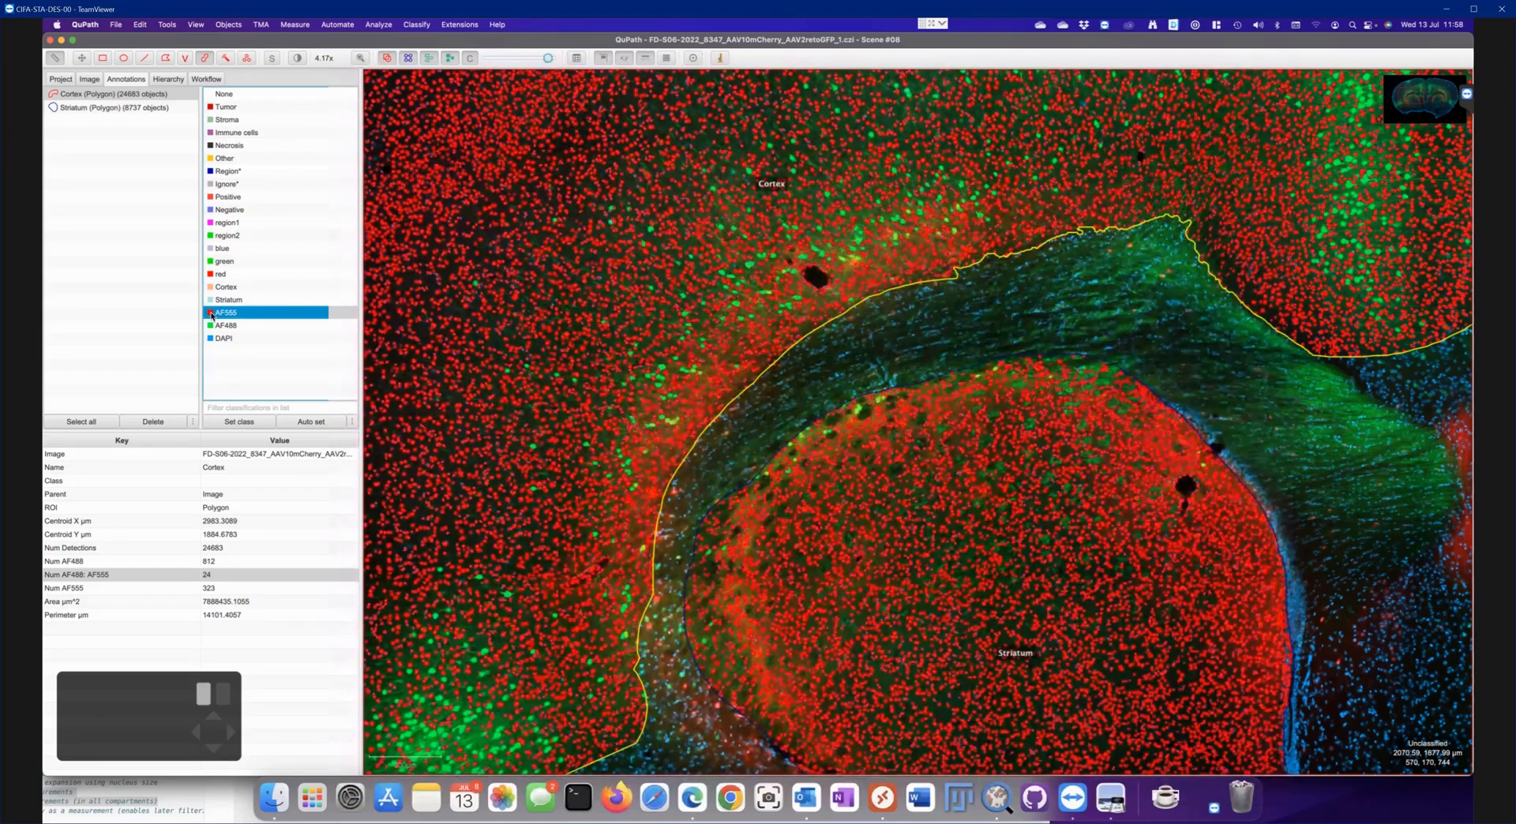
pyautogui.click(792, 418)
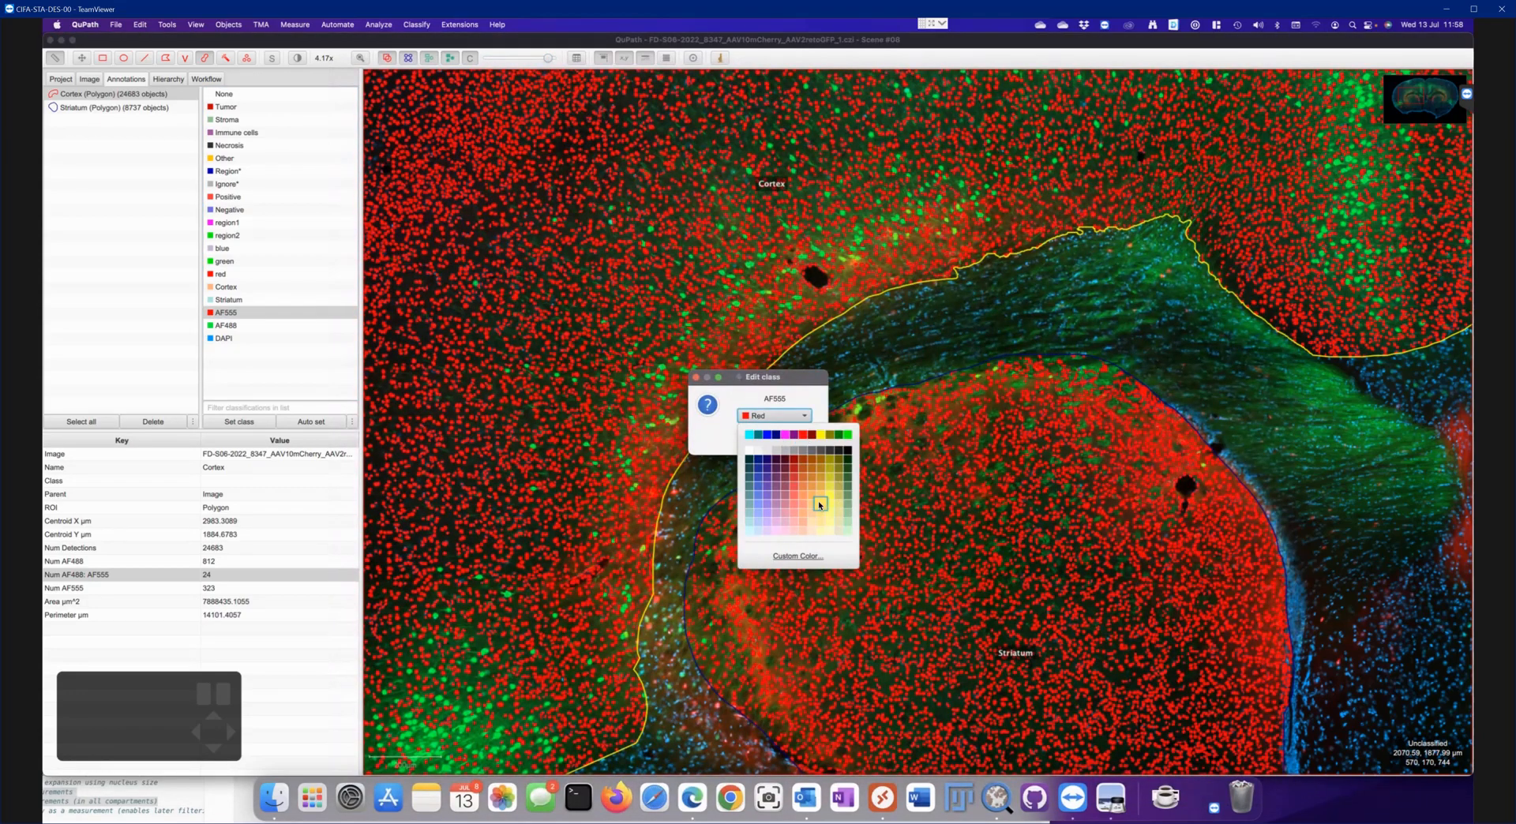
pyautogui.click(795, 436)
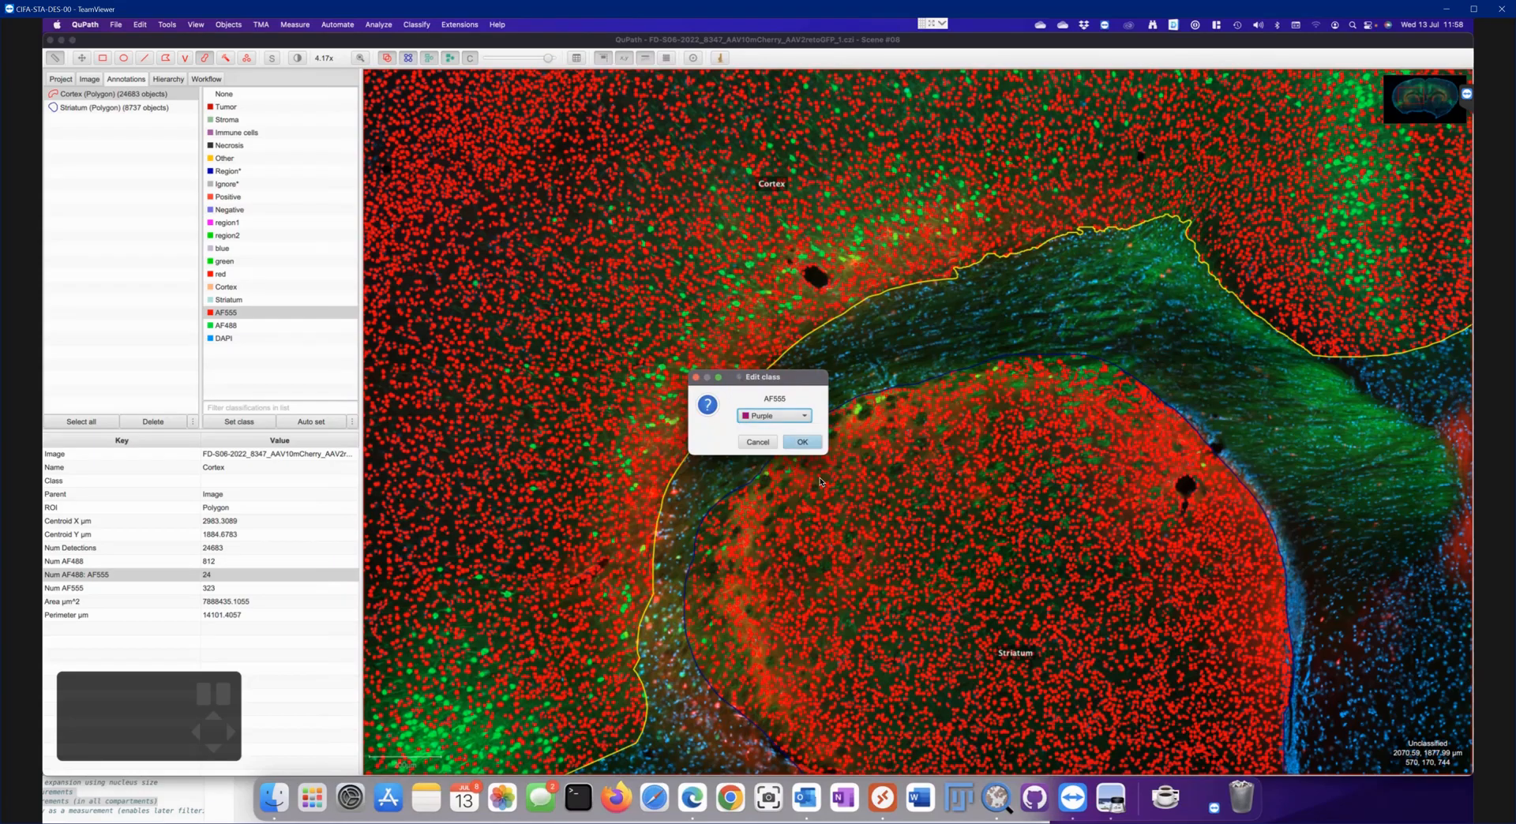
pyautogui.click(780, 416)
pyautogui.click(782, 437)
pyautogui.click(799, 442)
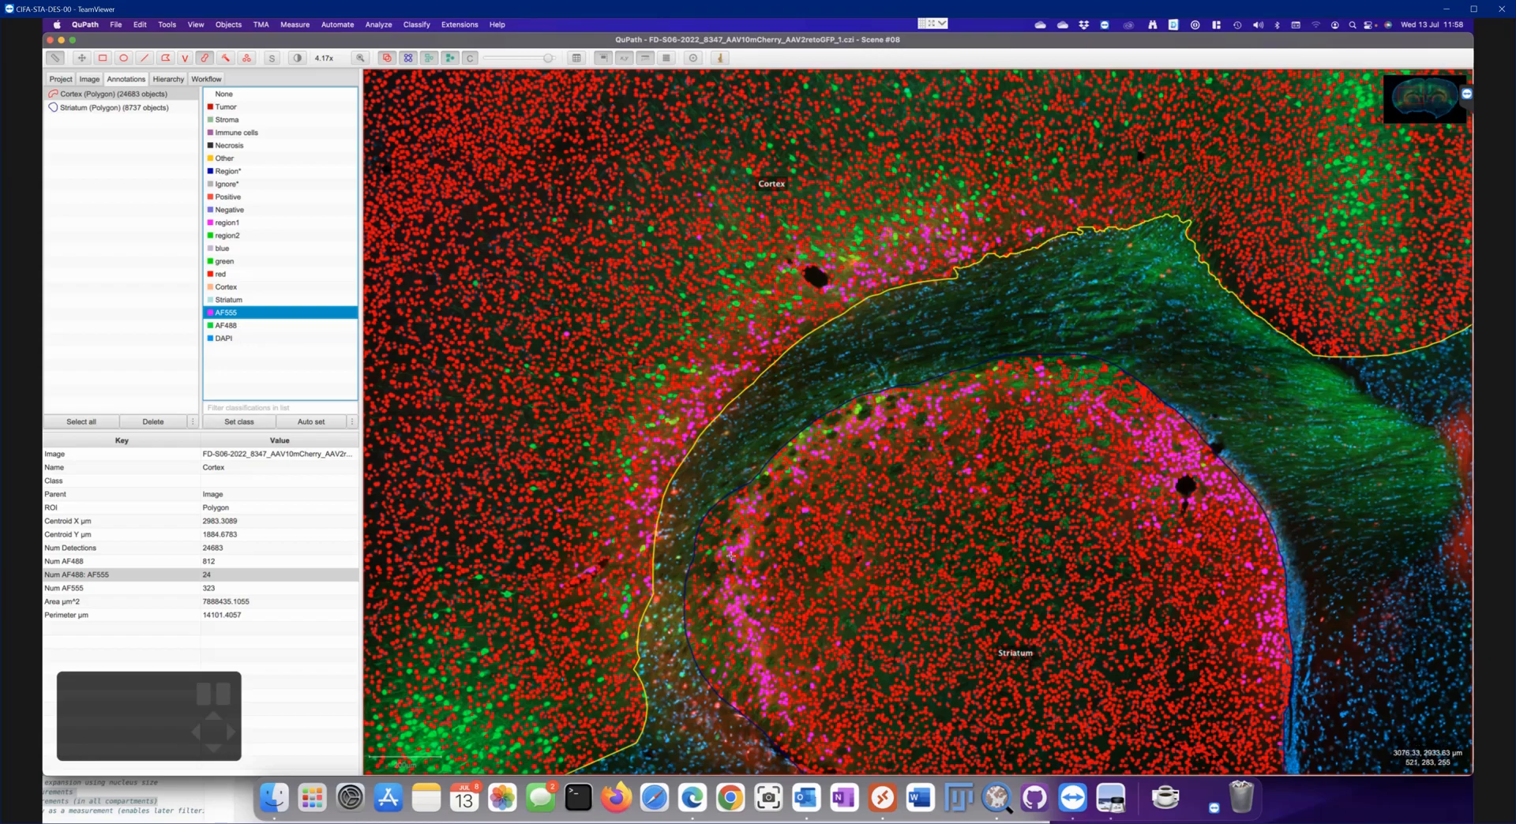
# Populate the class list from existing objects with all classes including sub-classes, keeping the existing available classes
pyautogui.click(207, 578)
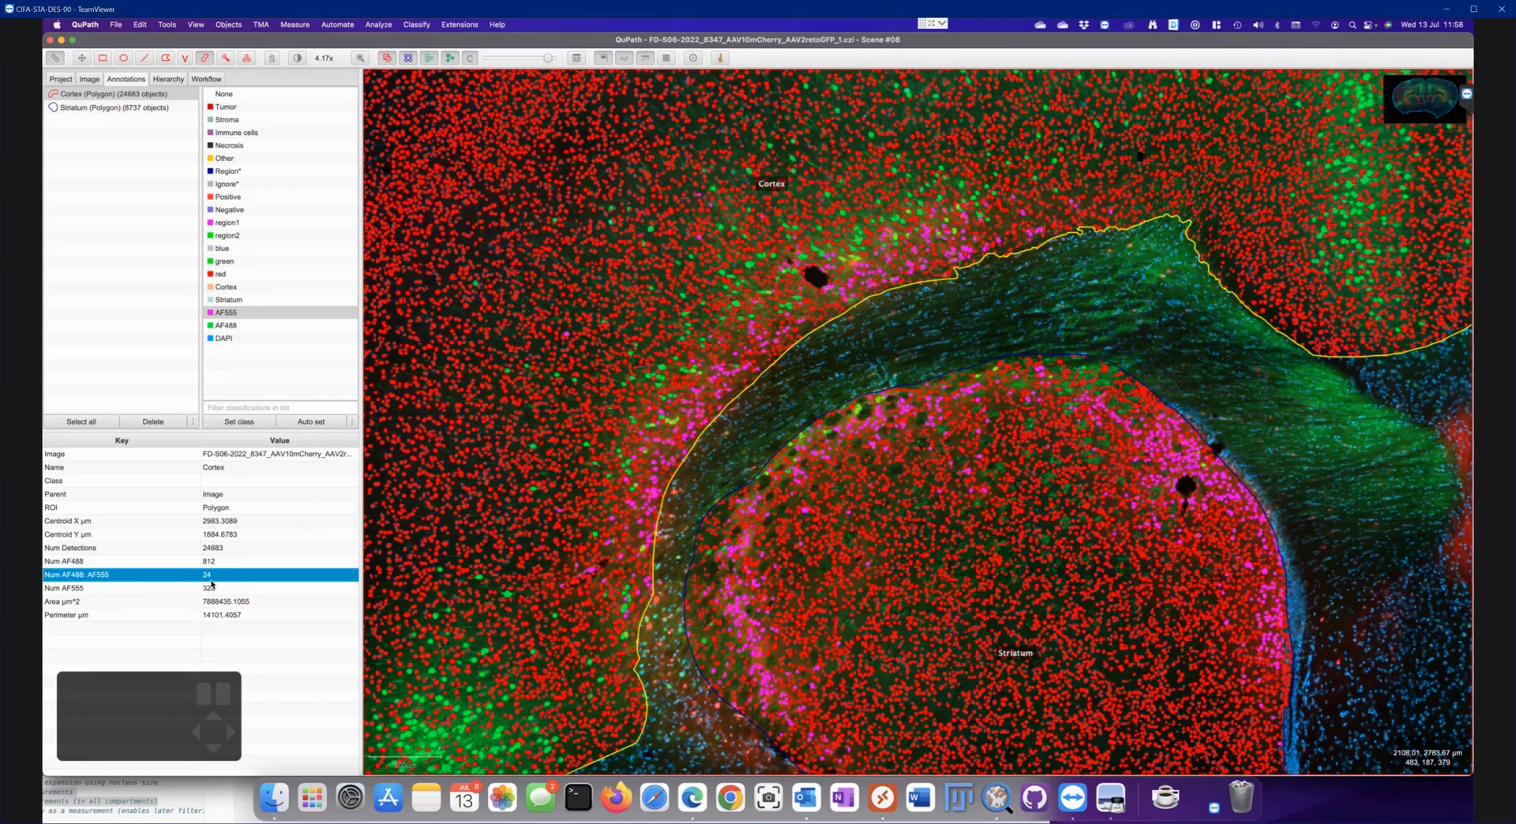
pyautogui.click(352, 422)
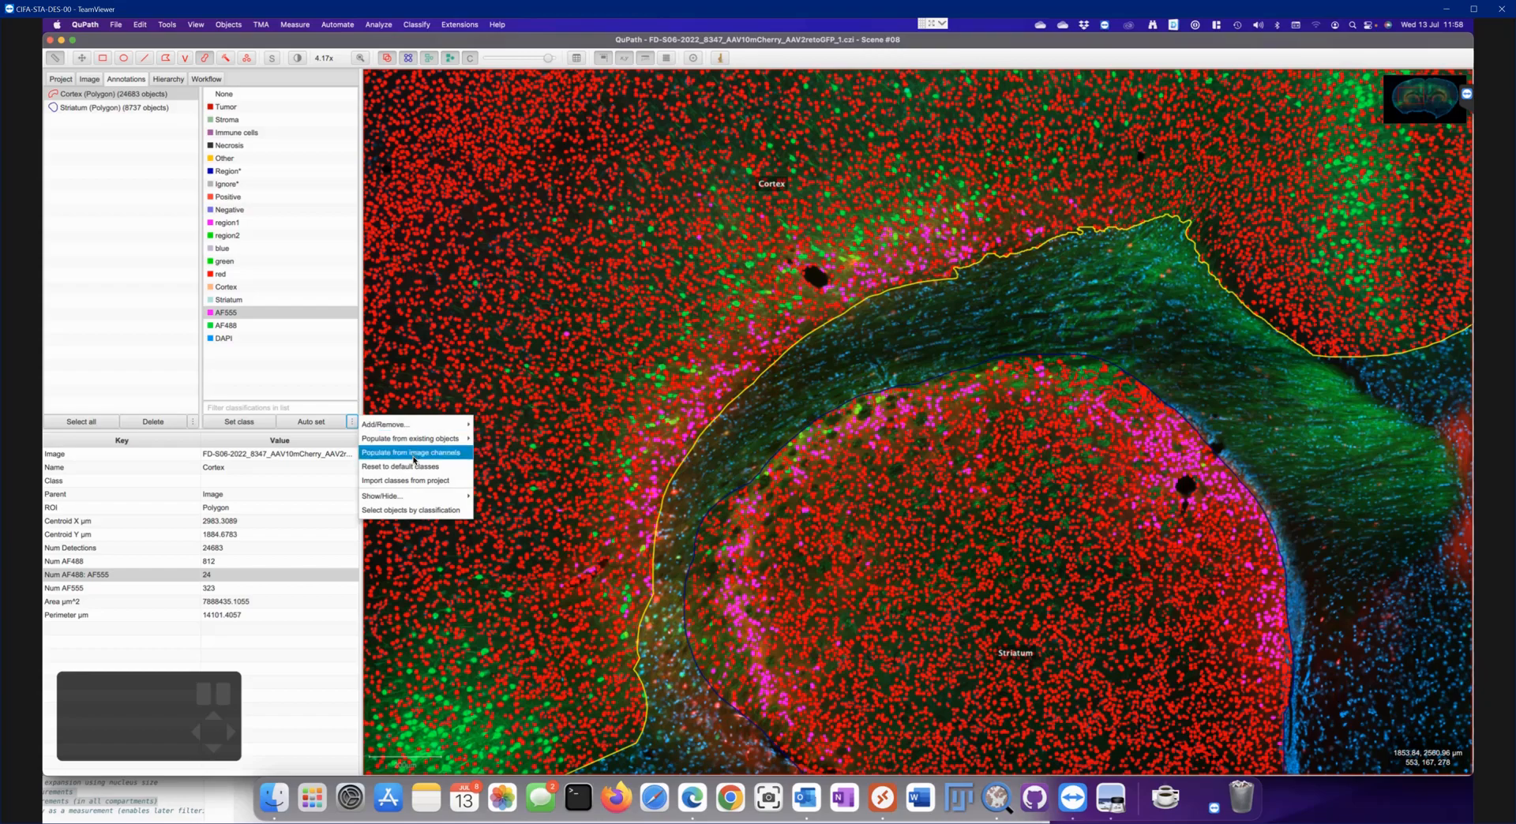
pyautogui.moveTo(396, 447)
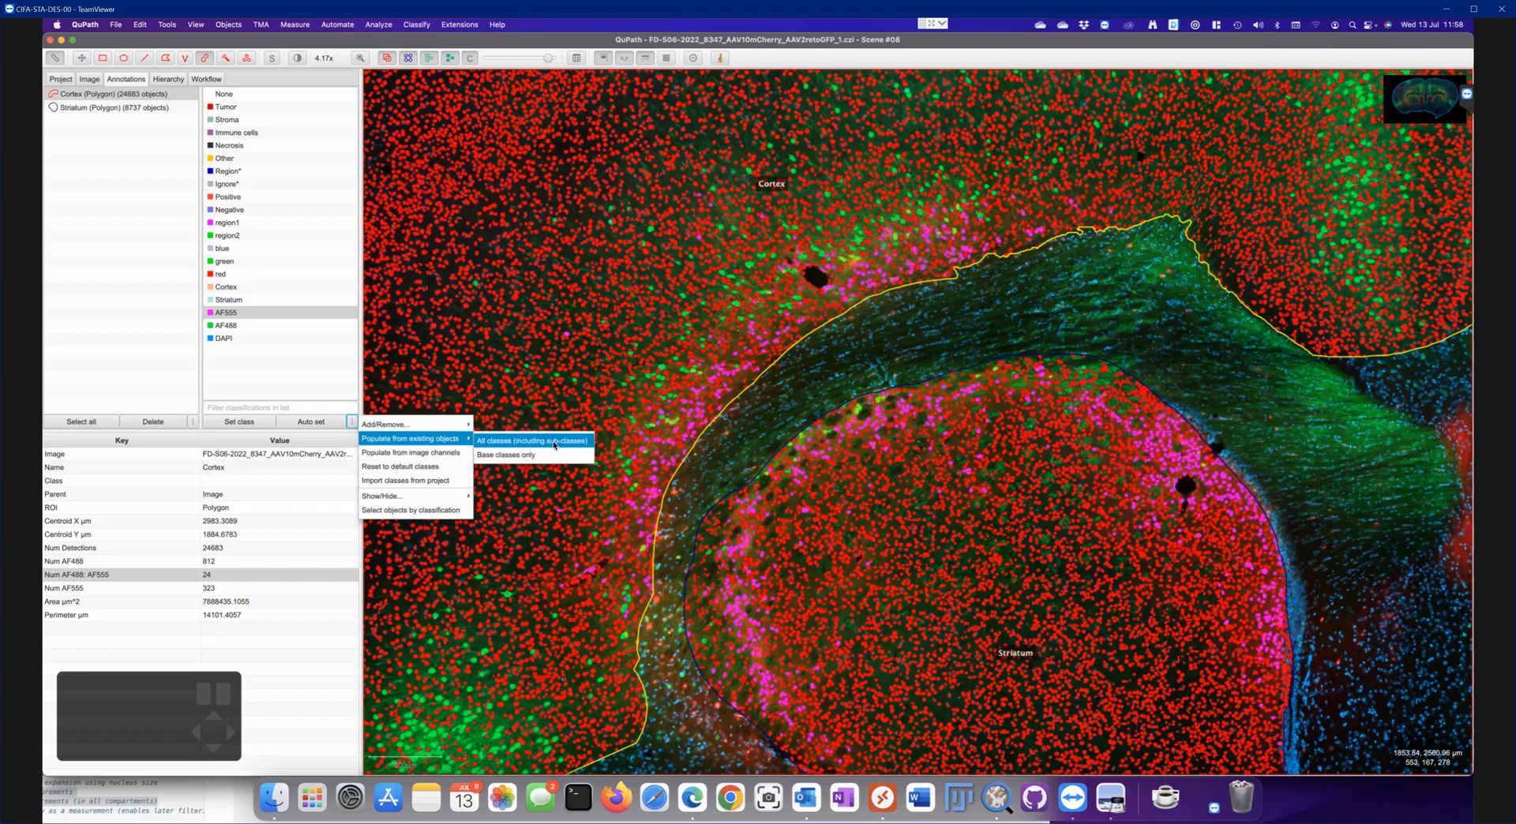
pyautogui.click(558, 443)
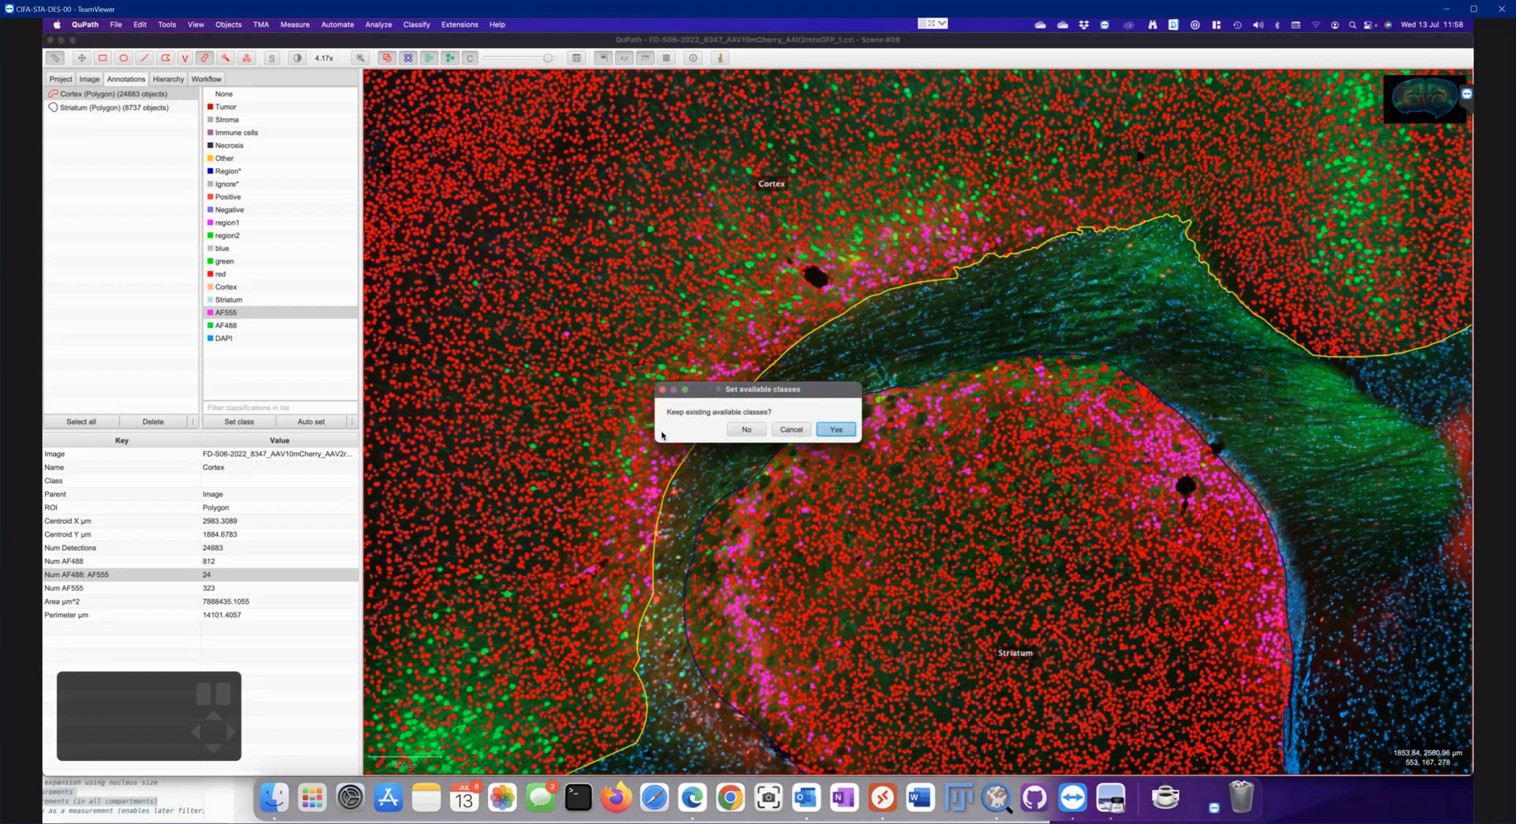
pyautogui.click(835, 431)
# Change the colour of the AF488: AF555 class to cyan
pyautogui.click(248, 351)
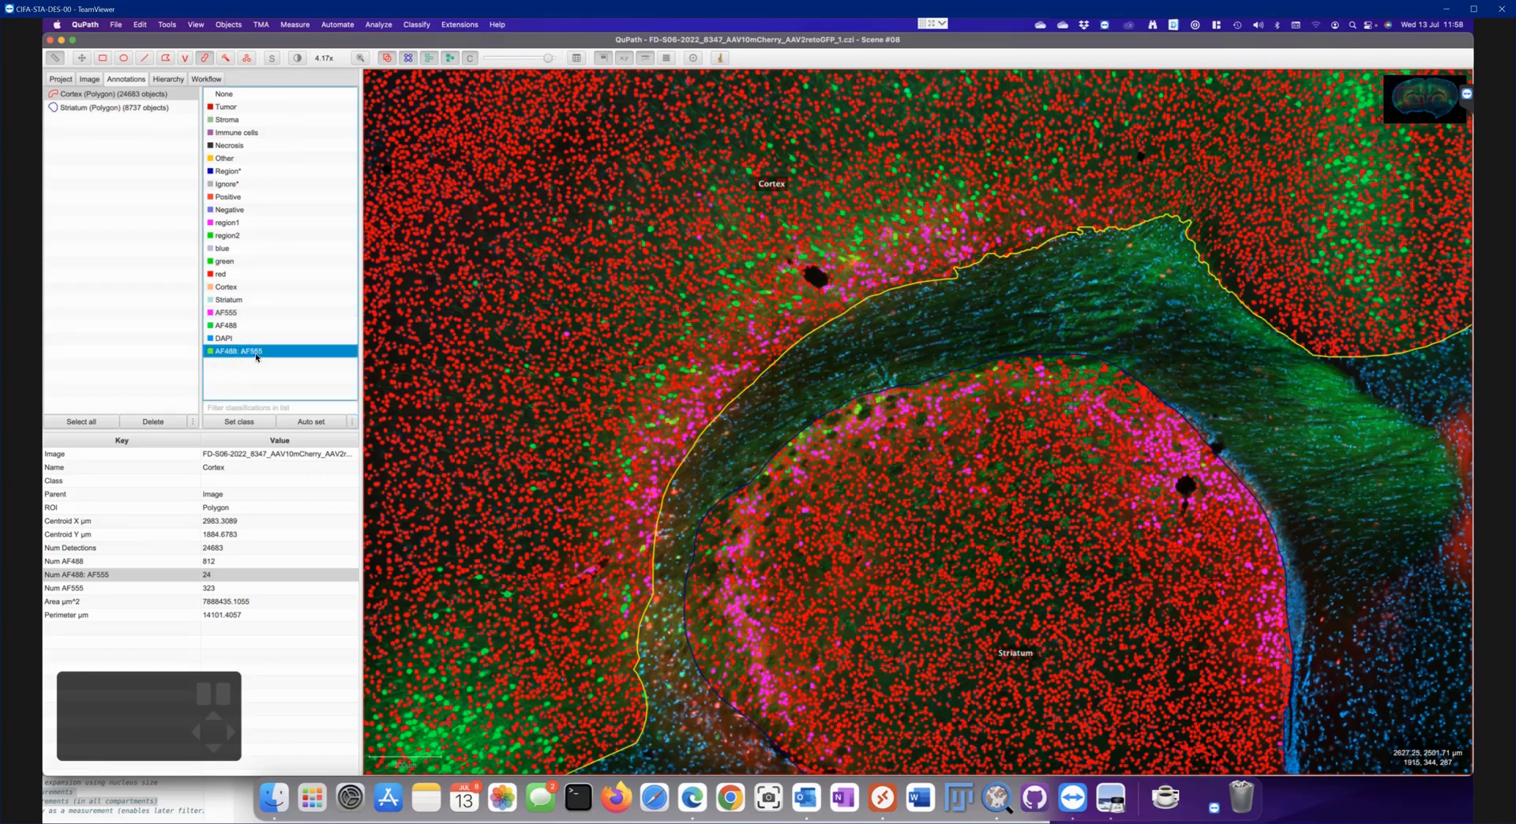
pyautogui.doubleClick(226, 356)
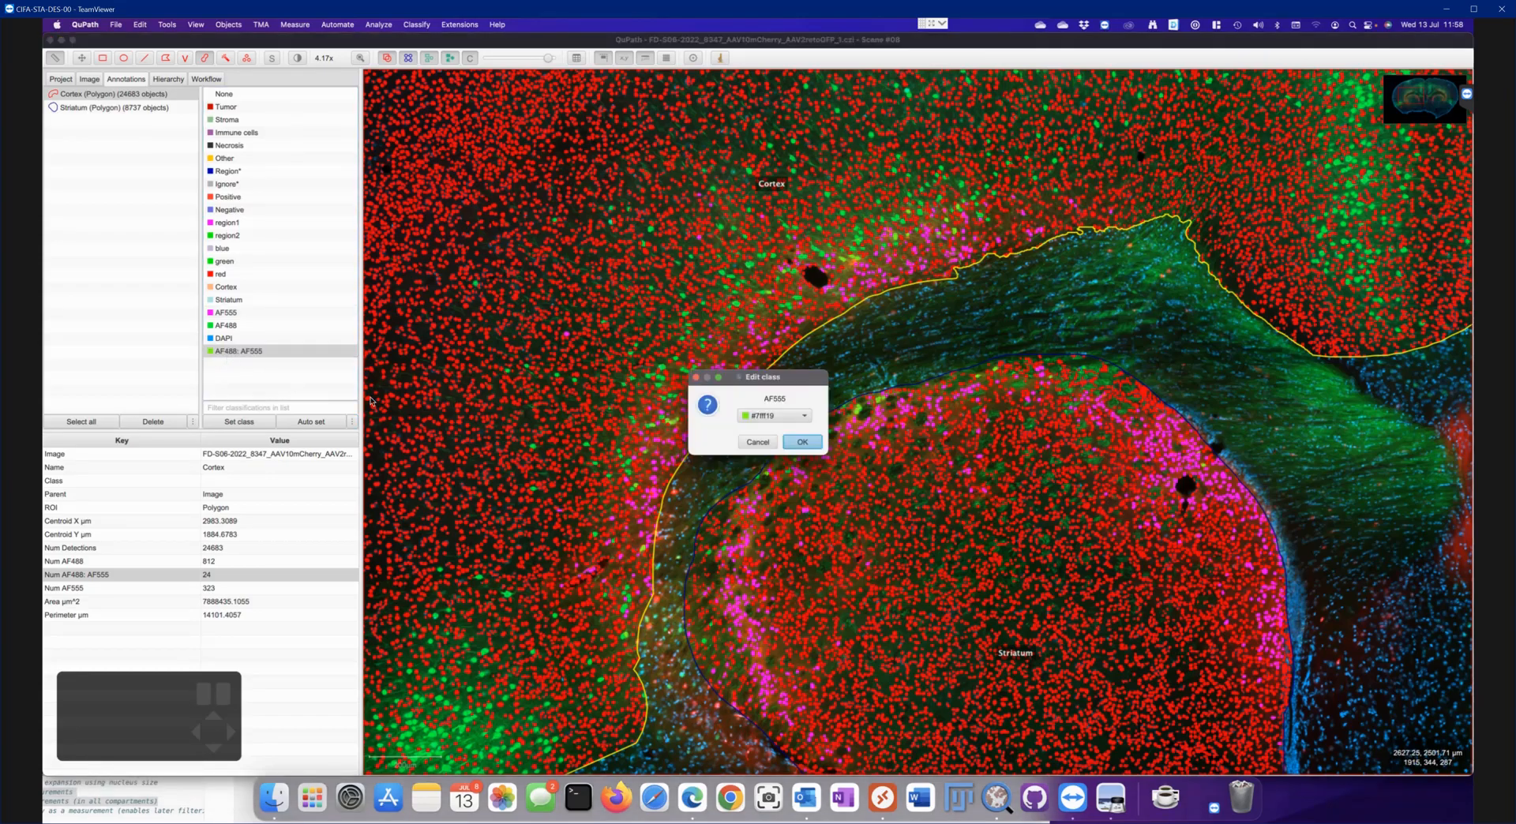
pyautogui.click(790, 417)
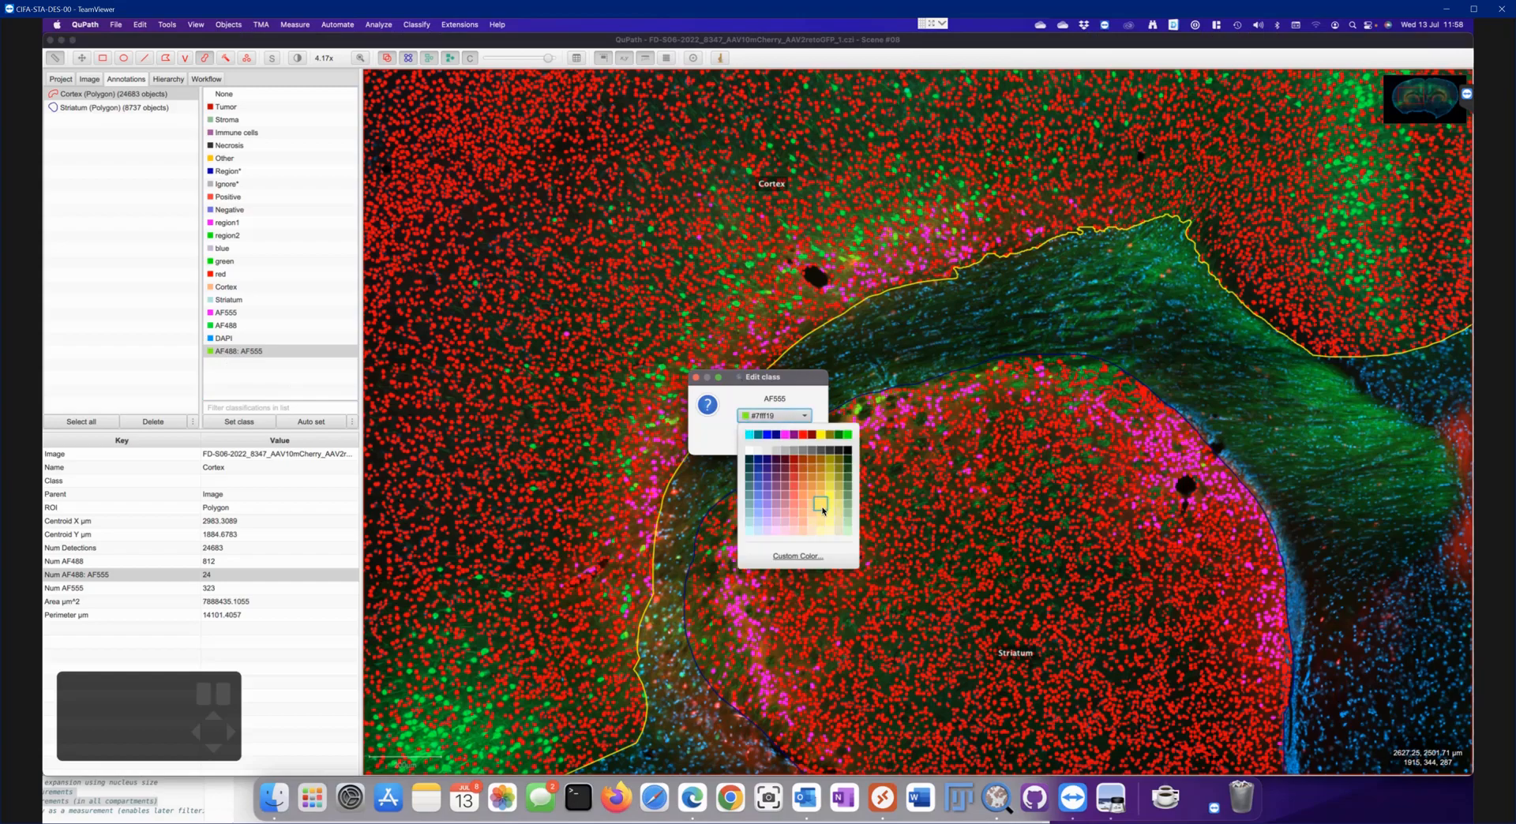
pyautogui.click(759, 435)
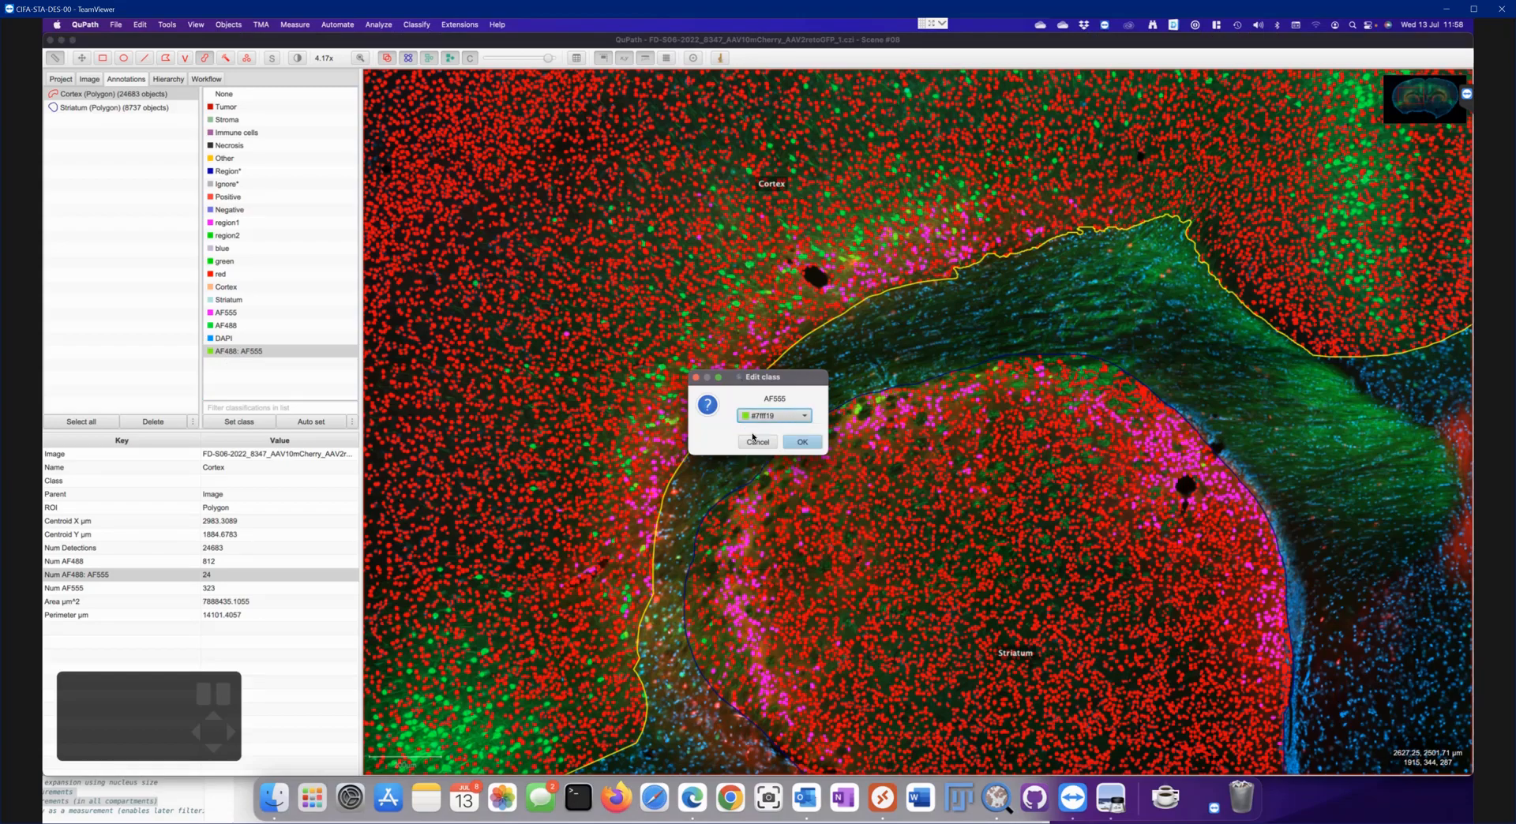
pyautogui.click(803, 443)
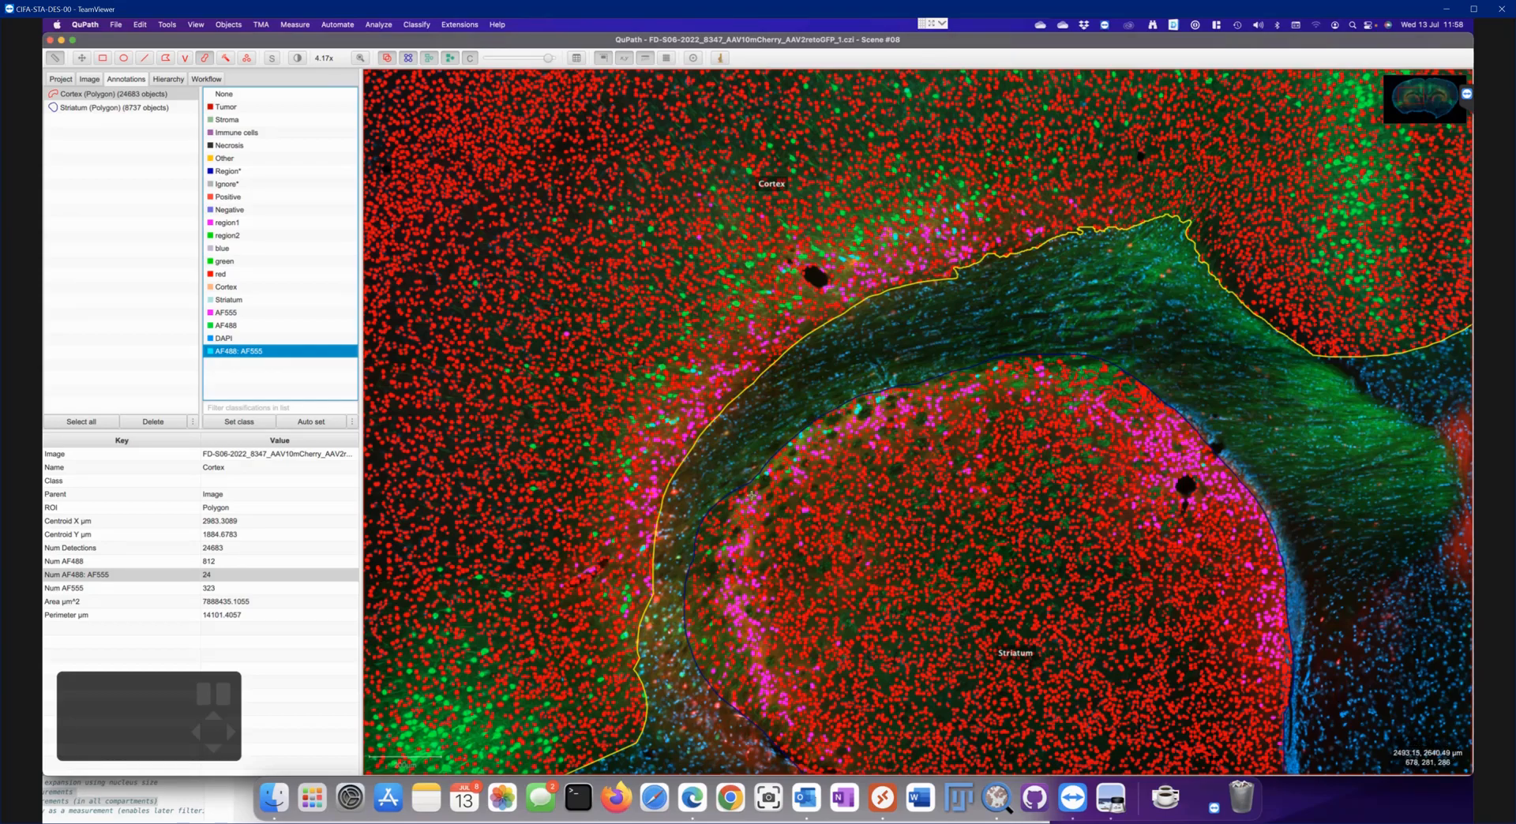
# Set the AF488: AF555 class colour to yellow and inspect the double-positive cells along the upper Striatum border
pyautogui.scroll(5, 892, 535)
pyautogui.scroll(-5, 893, 536)
pyautogui.scroll(5, 892, 535)
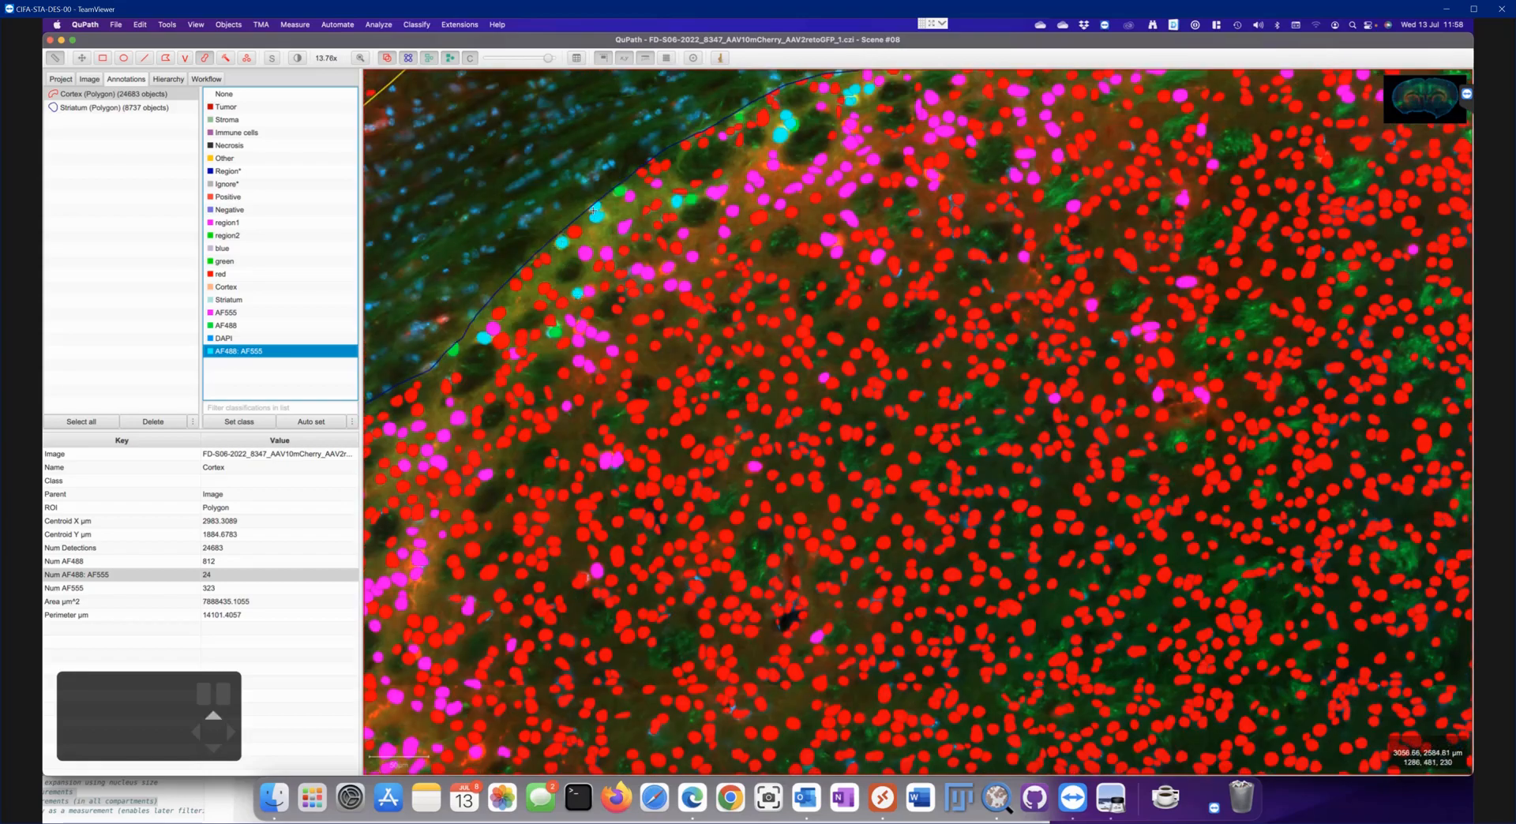
pyautogui.doubleClick(223, 353)
pyautogui.click(774, 415)
pyautogui.click(817, 439)
pyautogui.click(799, 442)
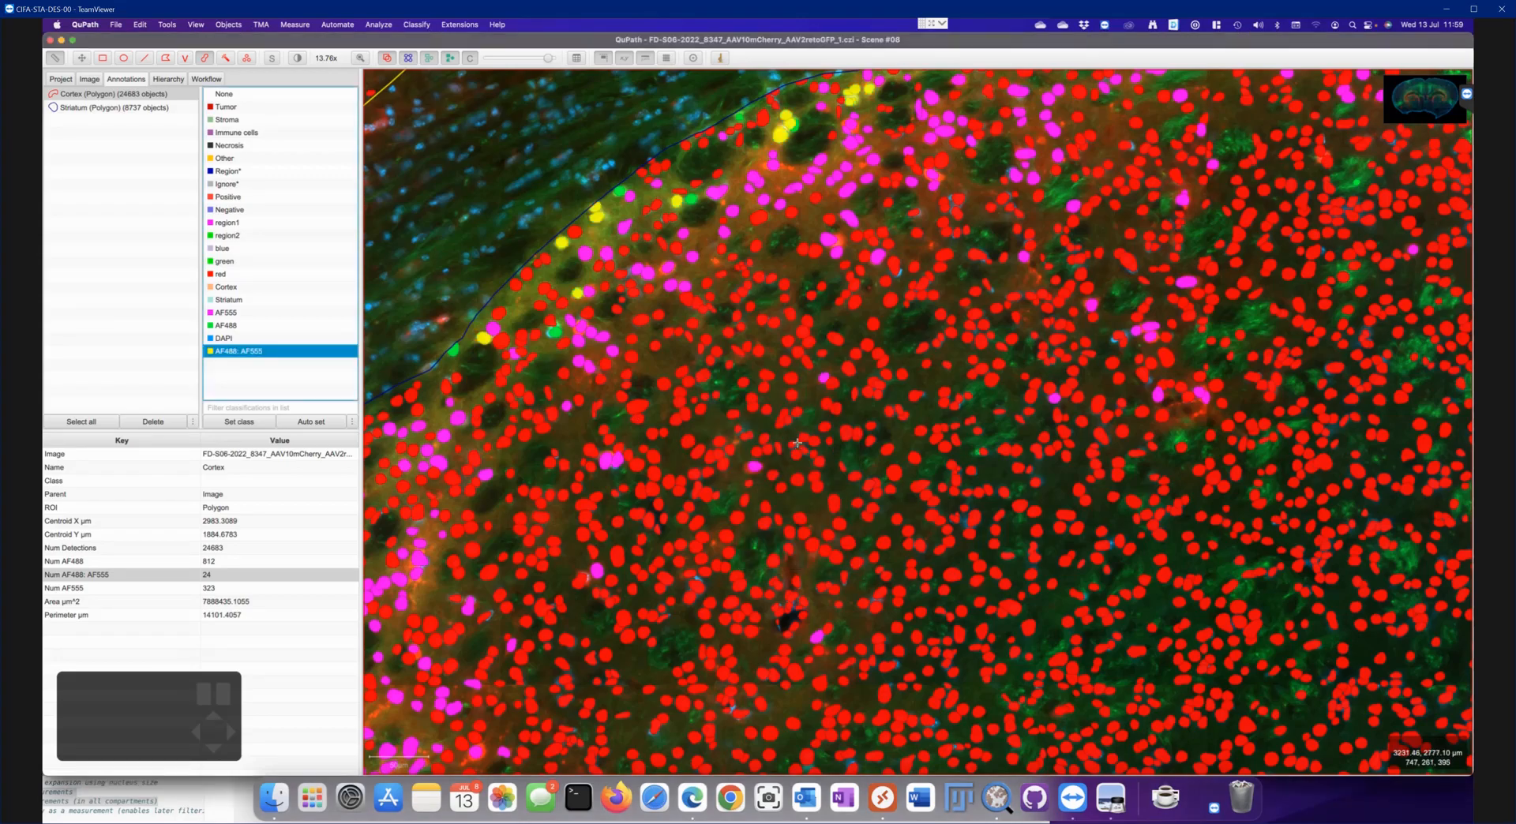
pyautogui.scroll(-5, 683, 367)
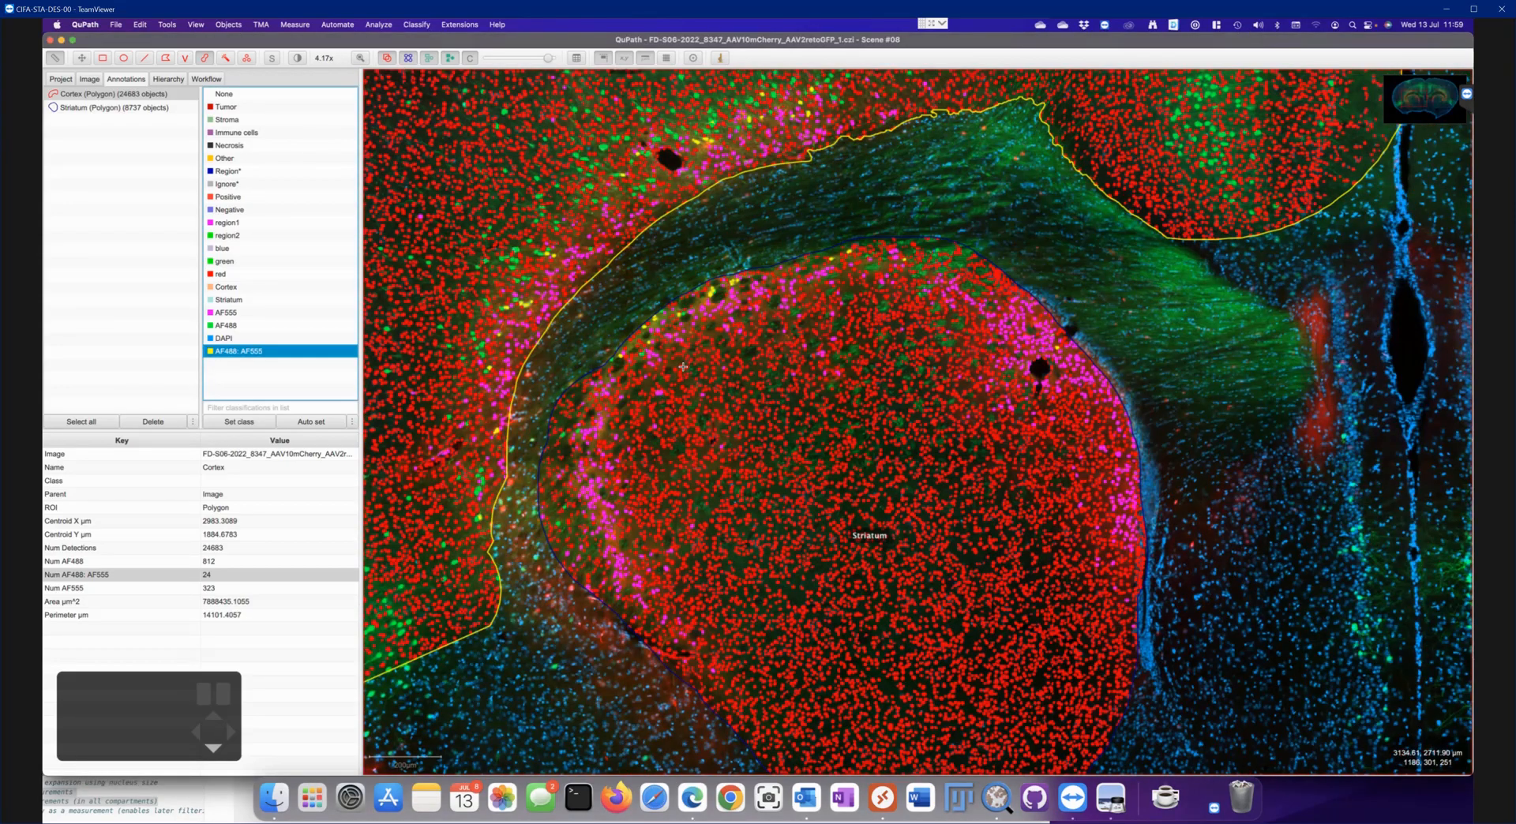
pyautogui.scroll(5, 664, 294)
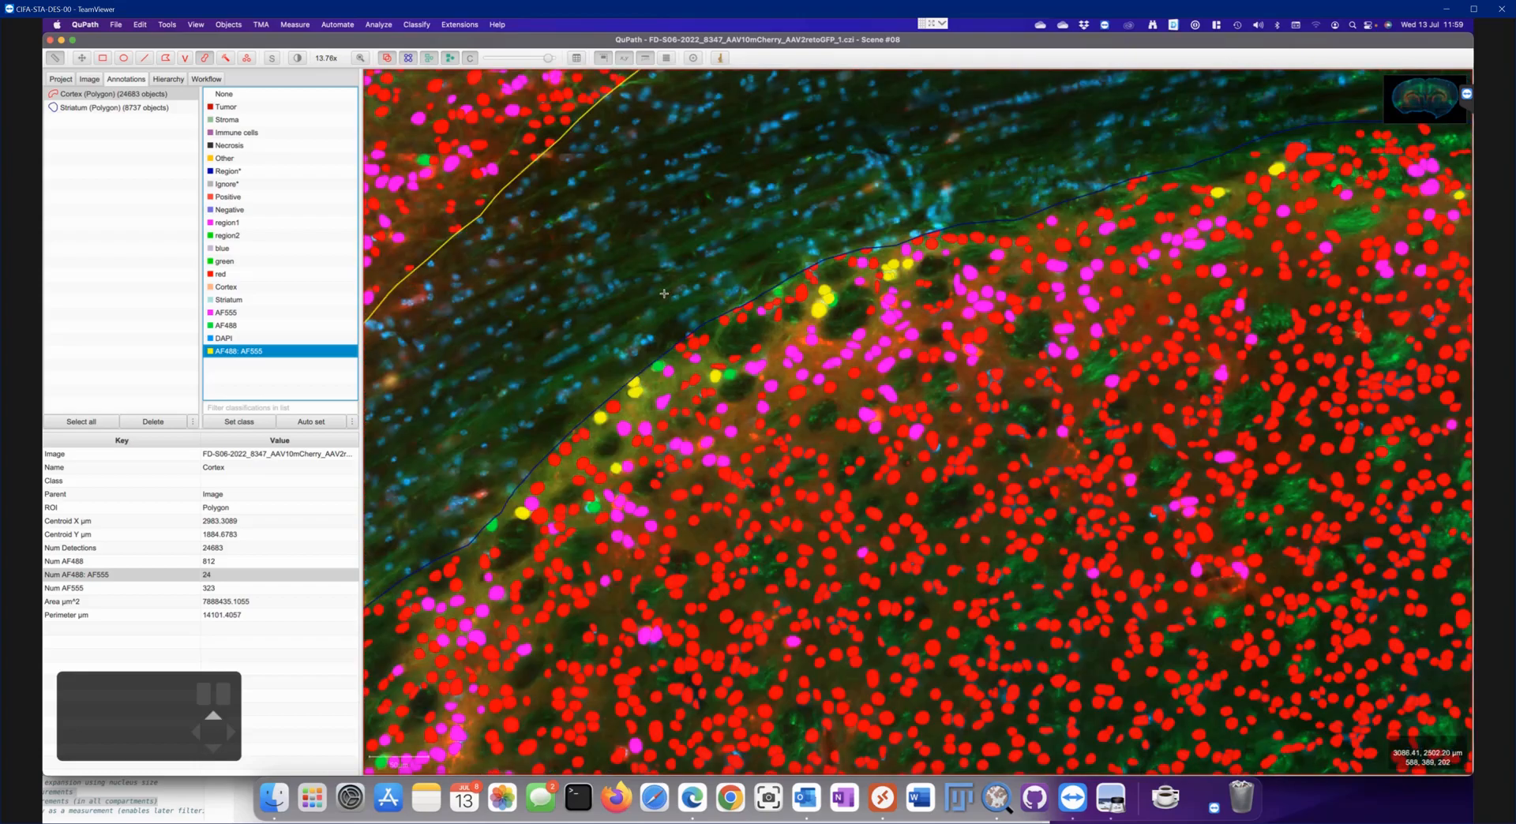
pyautogui.scroll(-5, 664, 294)
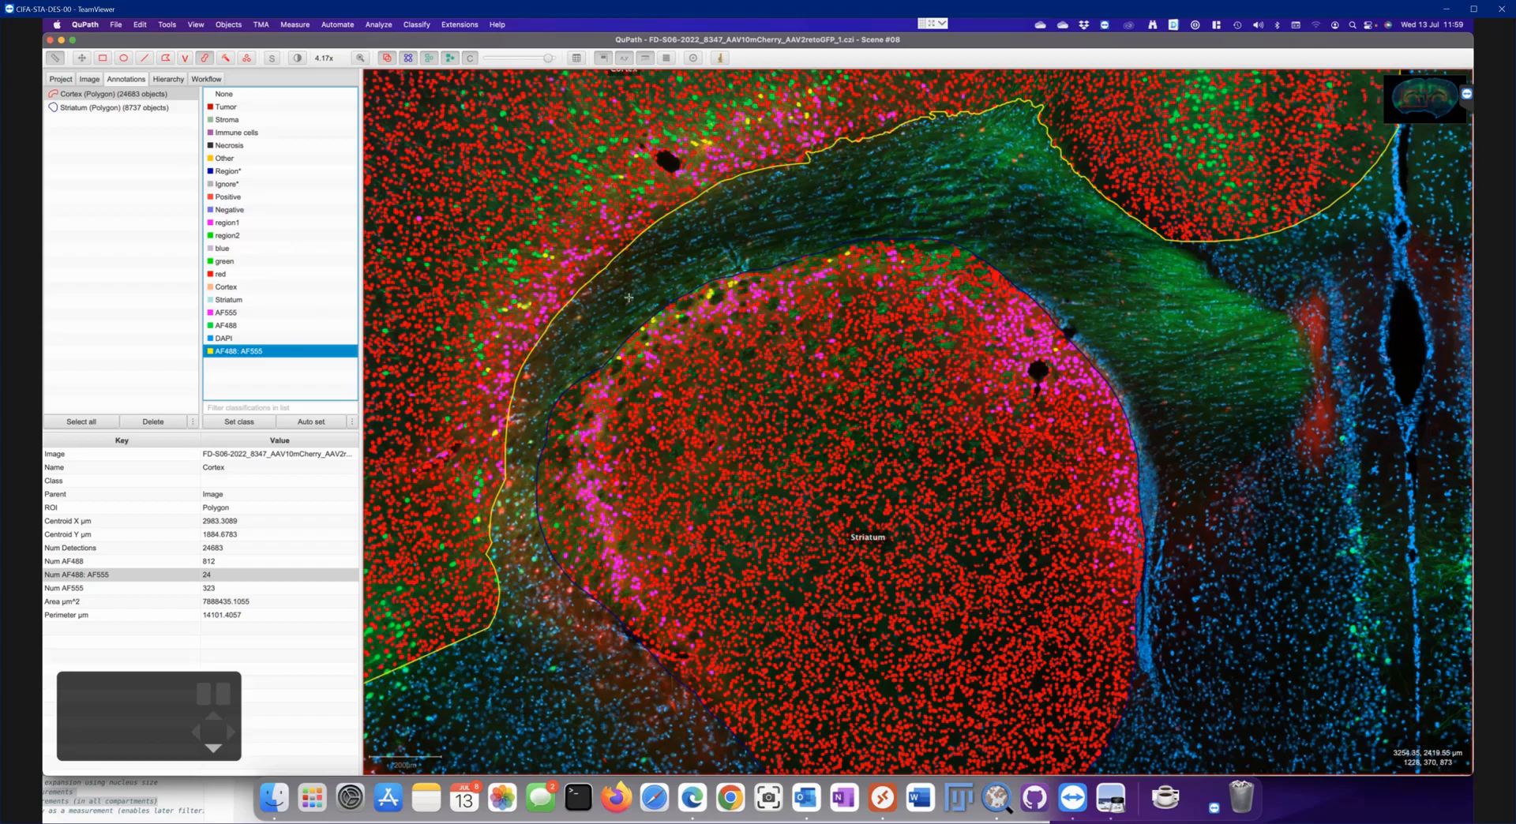
# Select the Striatum annotation, load the saved Composite_AF488-AF555_classifier and apply it
pyautogui.click(72, 109)
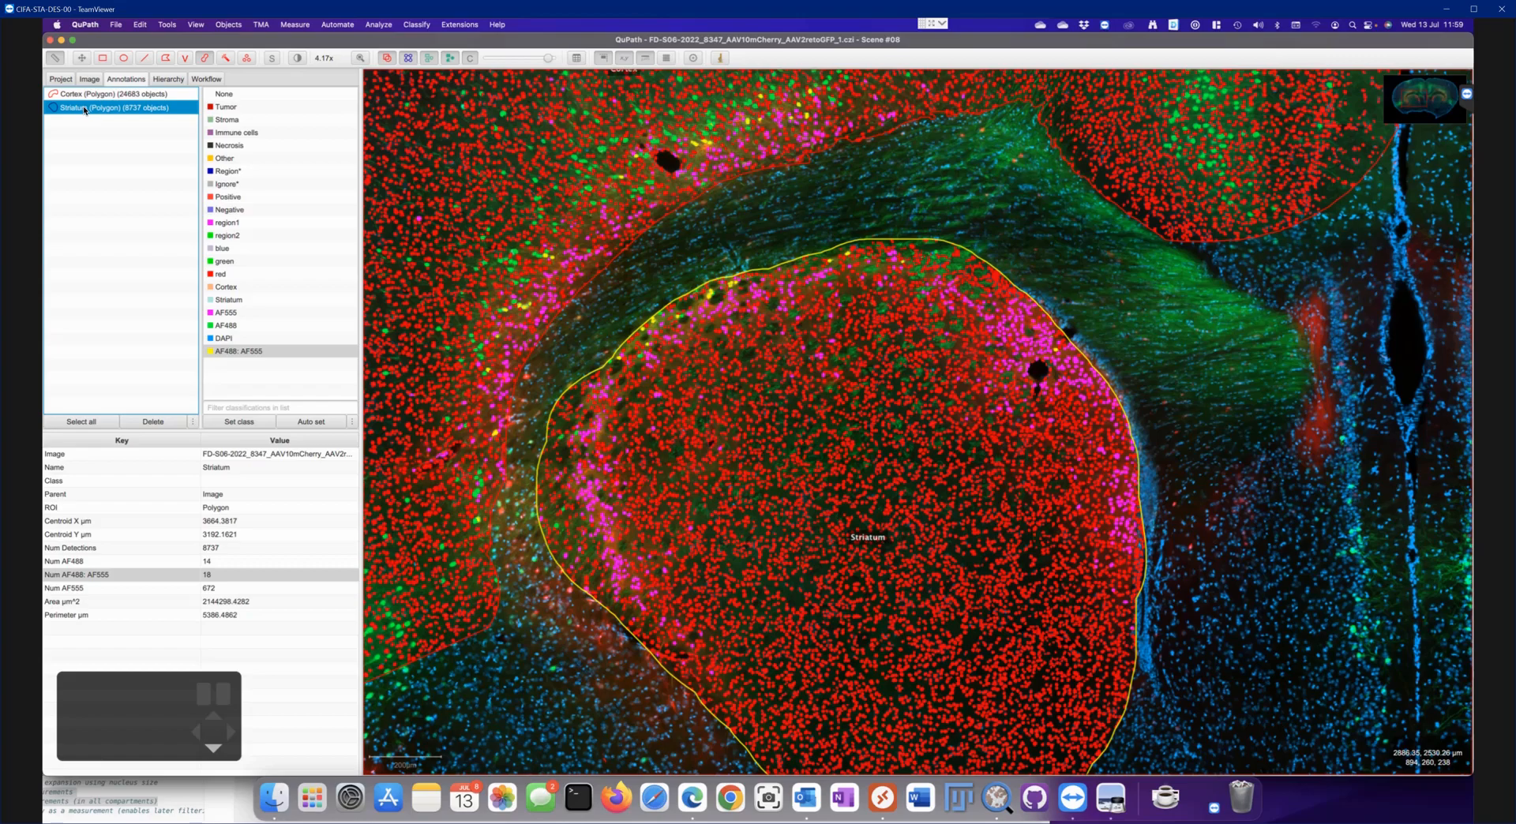
pyautogui.click(403, 26)
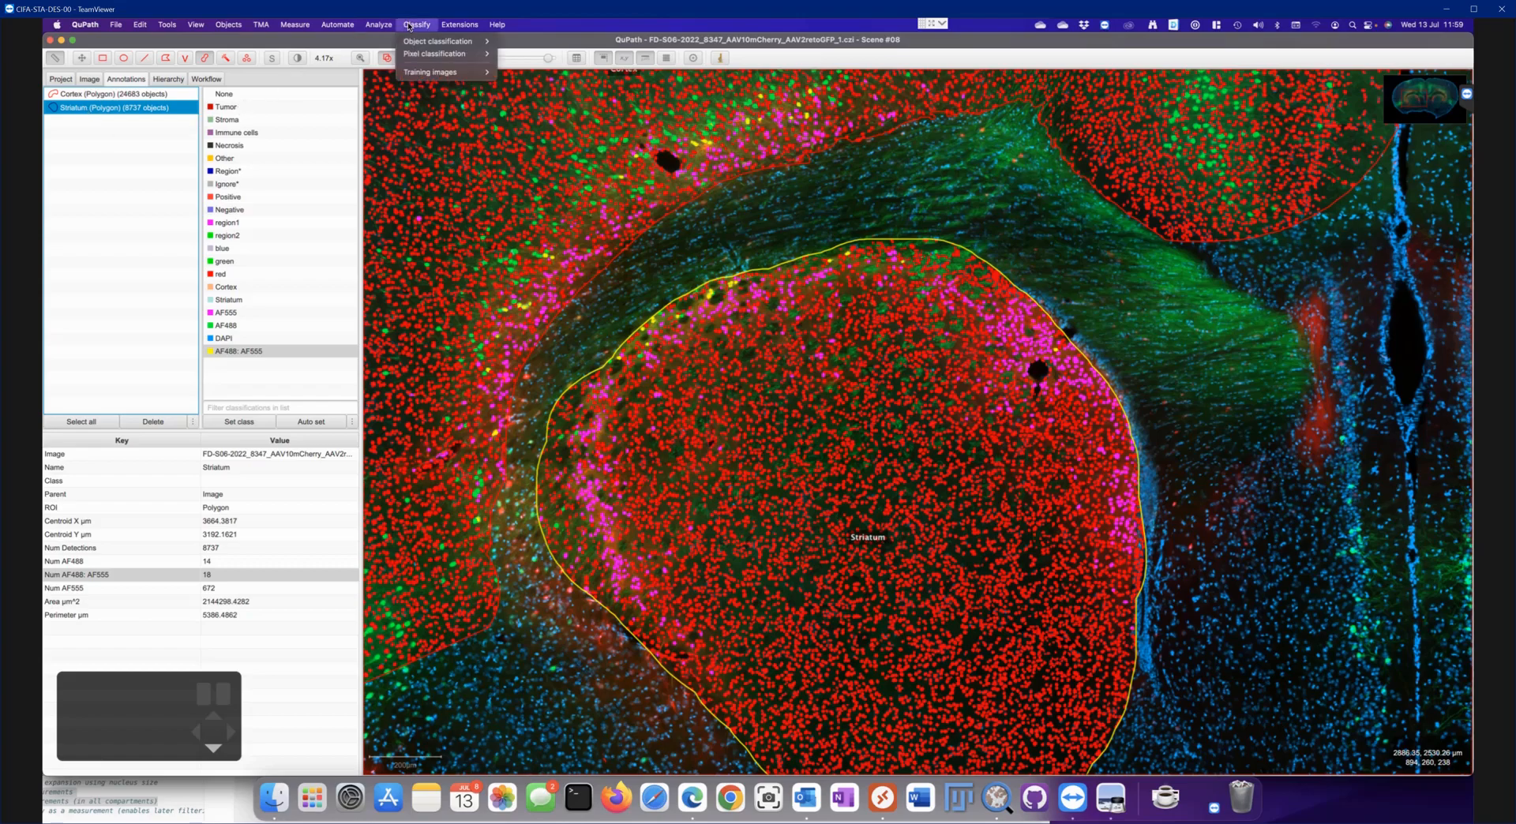
pyautogui.moveTo(478, 43)
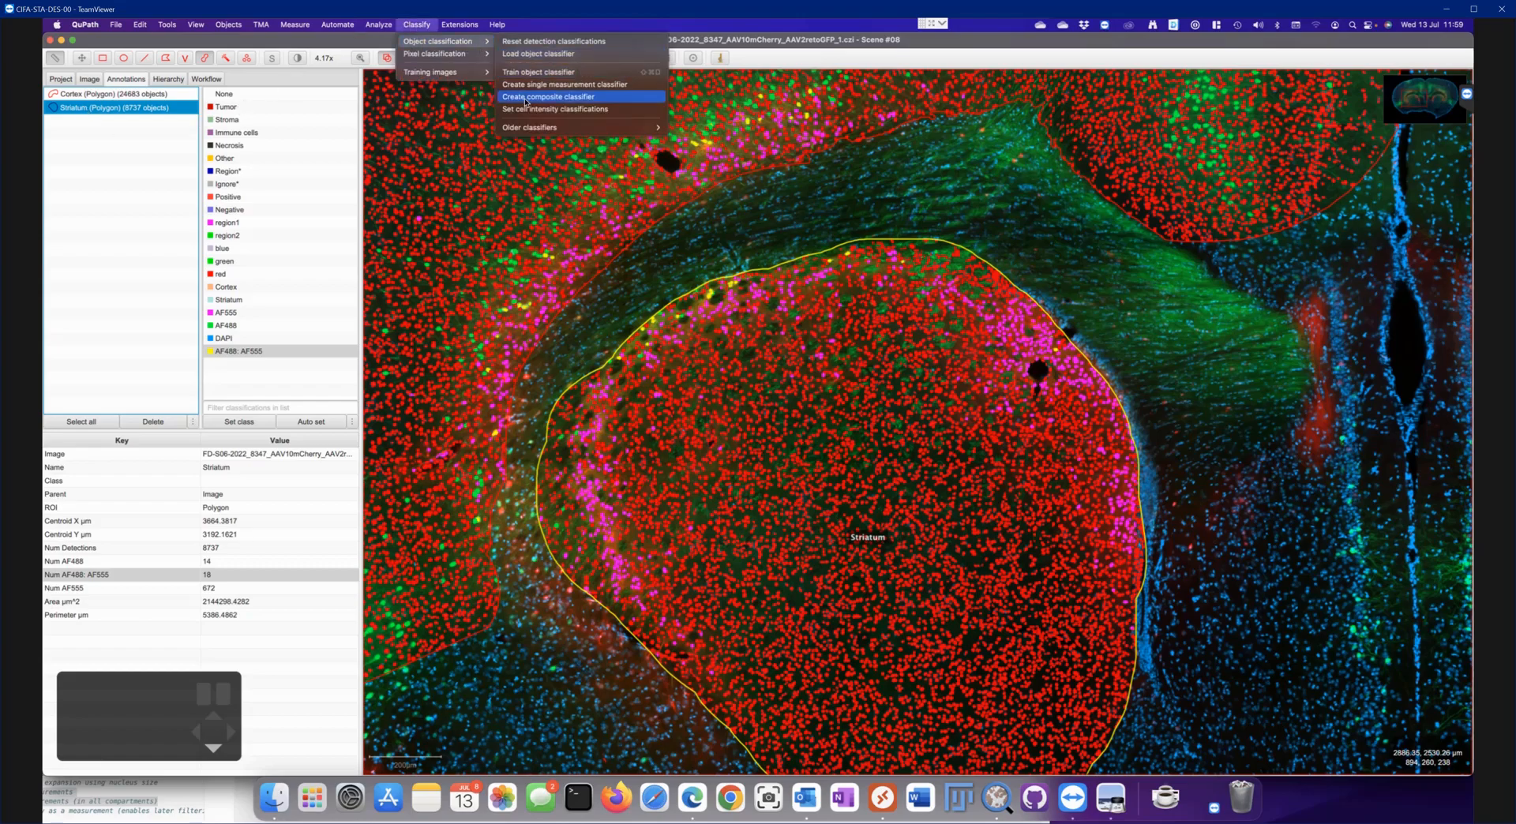
pyautogui.click(555, 55)
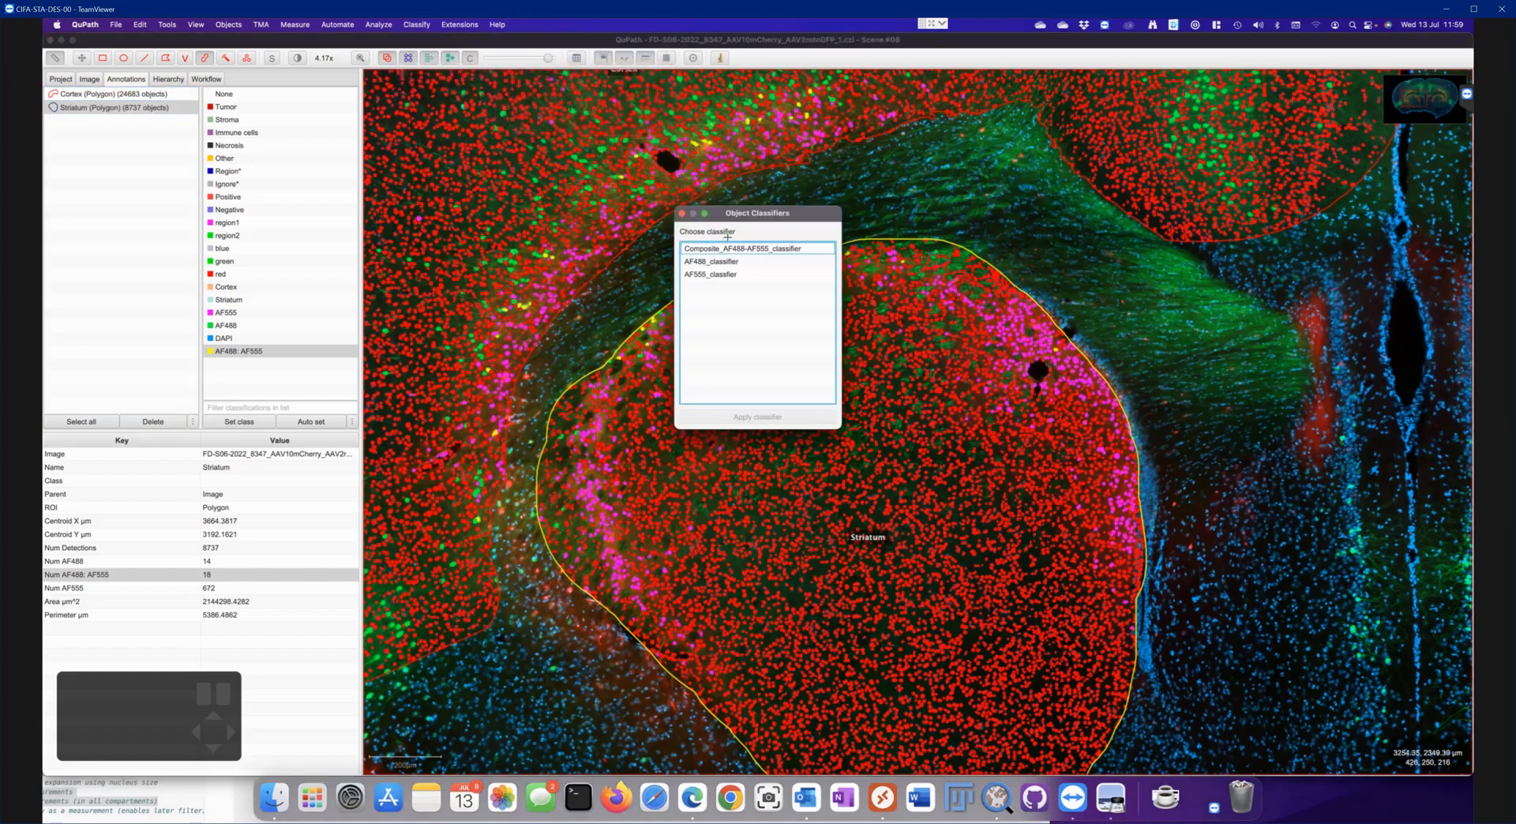
pyautogui.click(717, 250)
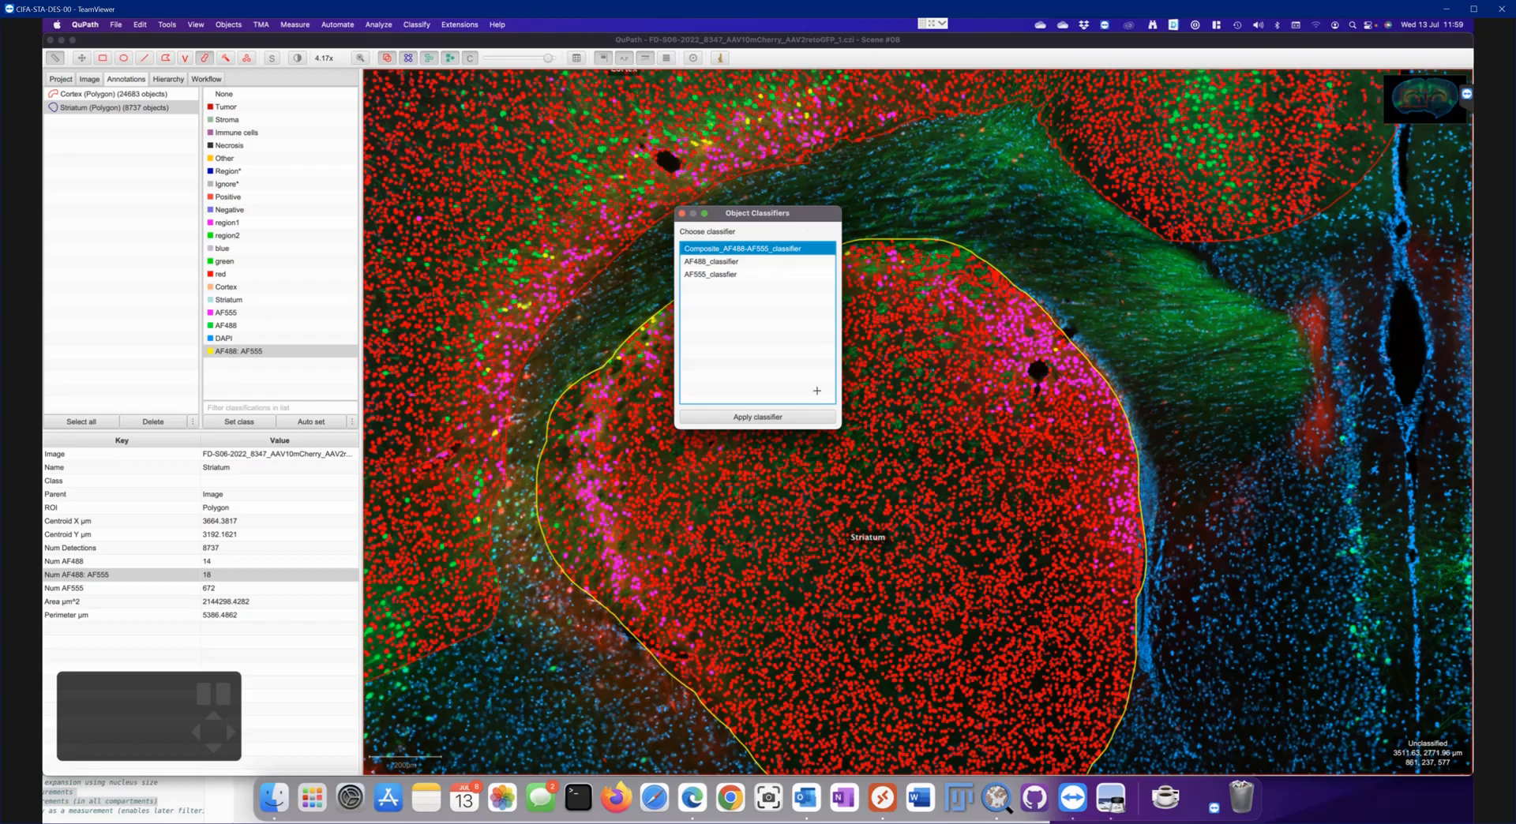
pyautogui.click(754, 419)
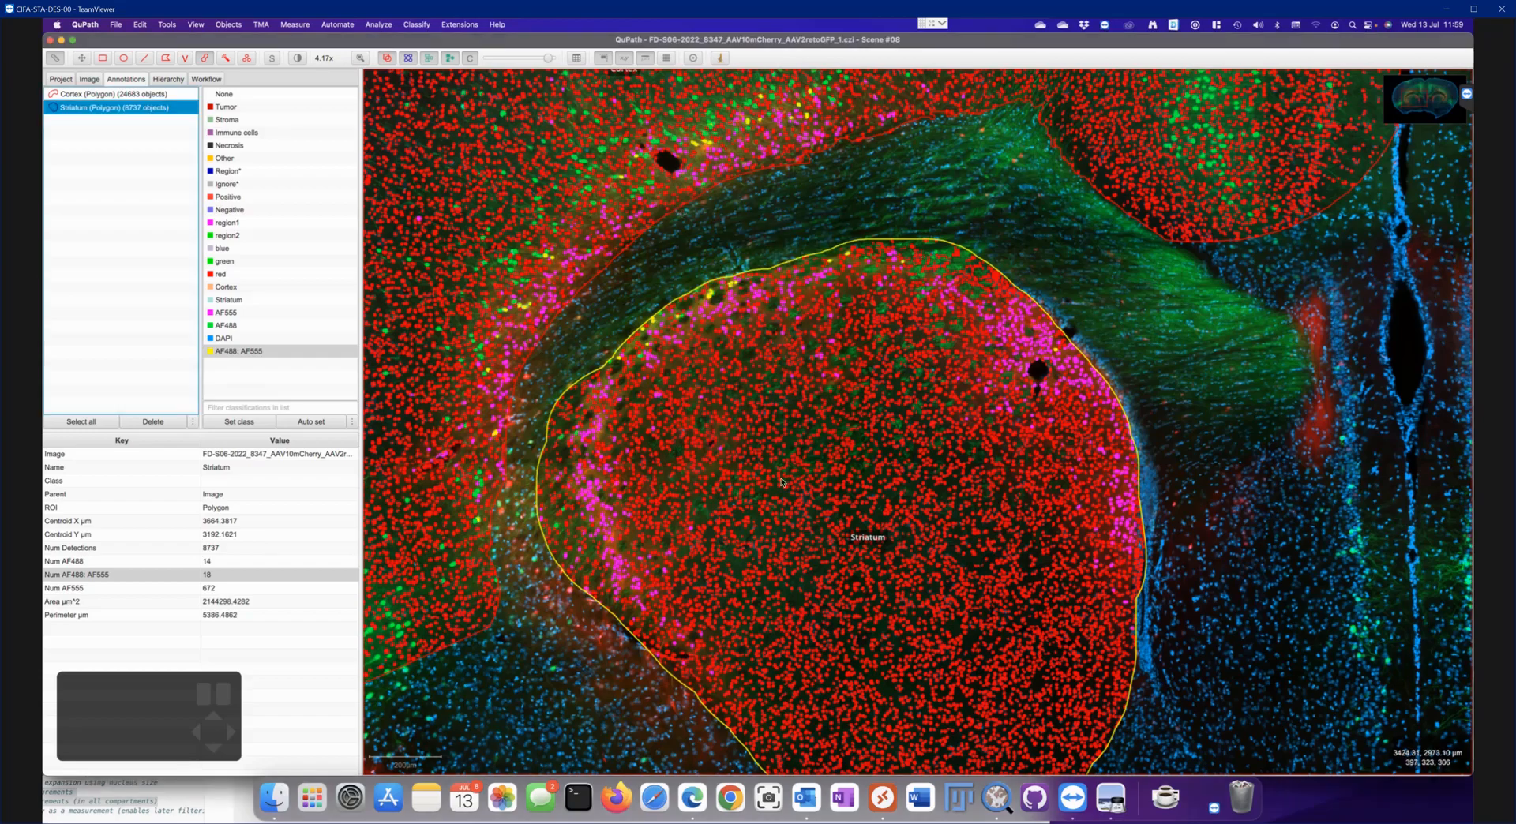
# Show the image's command history, select the Run object classifier entry and look over the classified regions
pyautogui.click(207, 79)
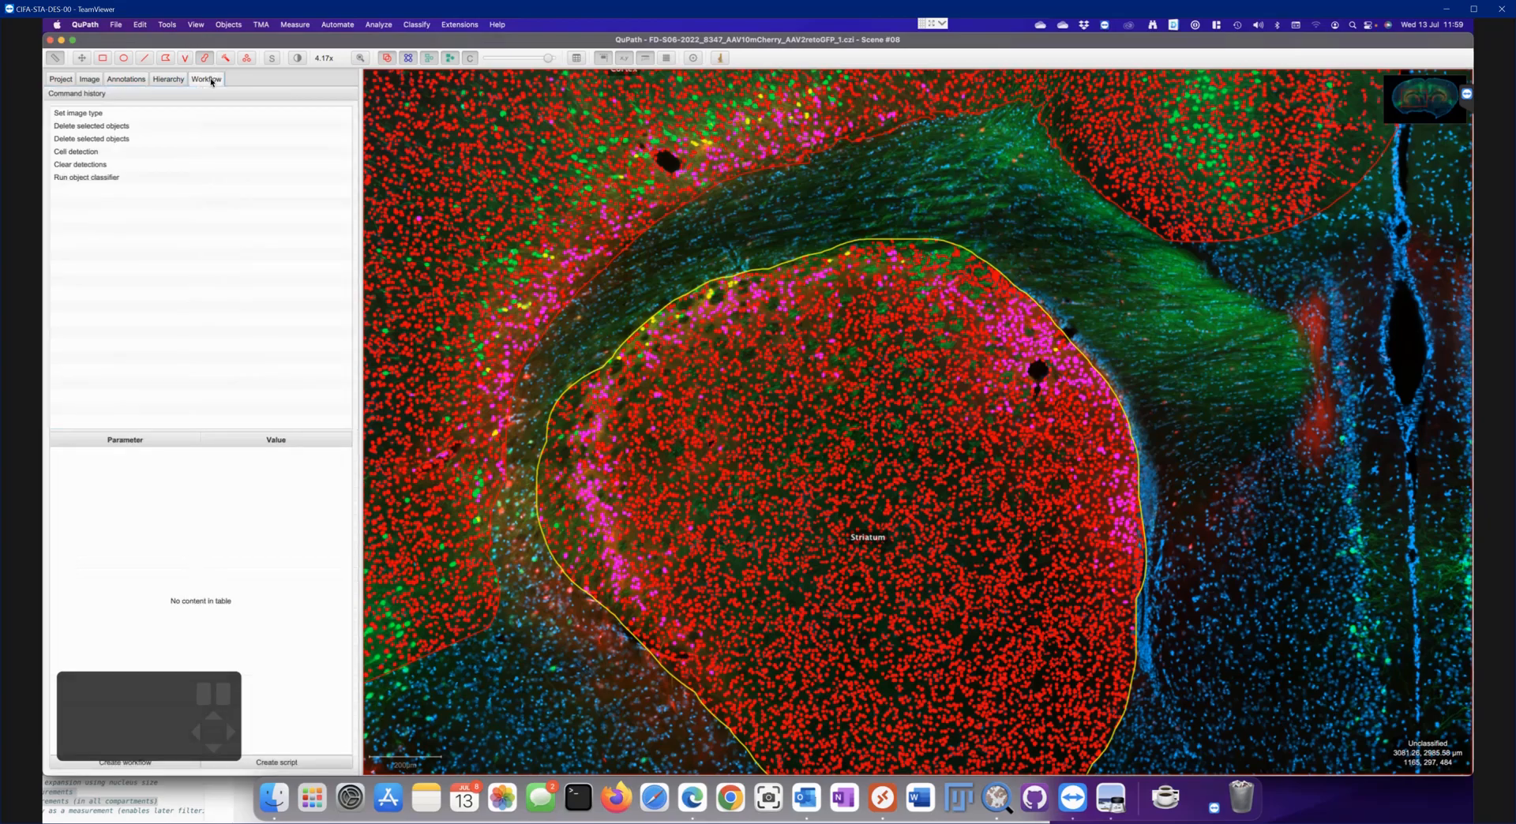
pyautogui.click(71, 178)
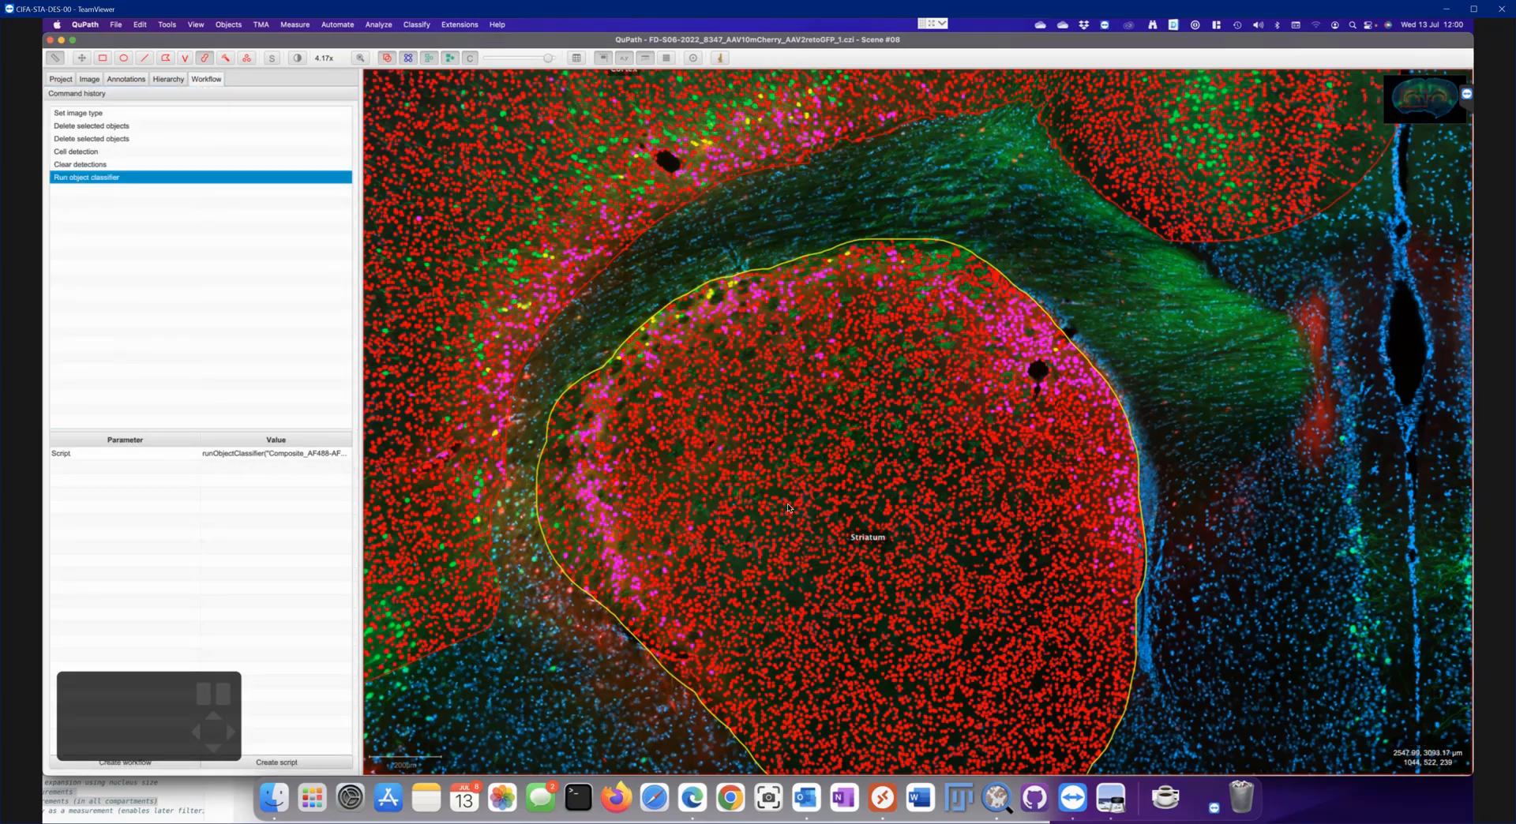
pyautogui.scroll(5, 743, 475)
pyautogui.scroll(-10, 743, 474)
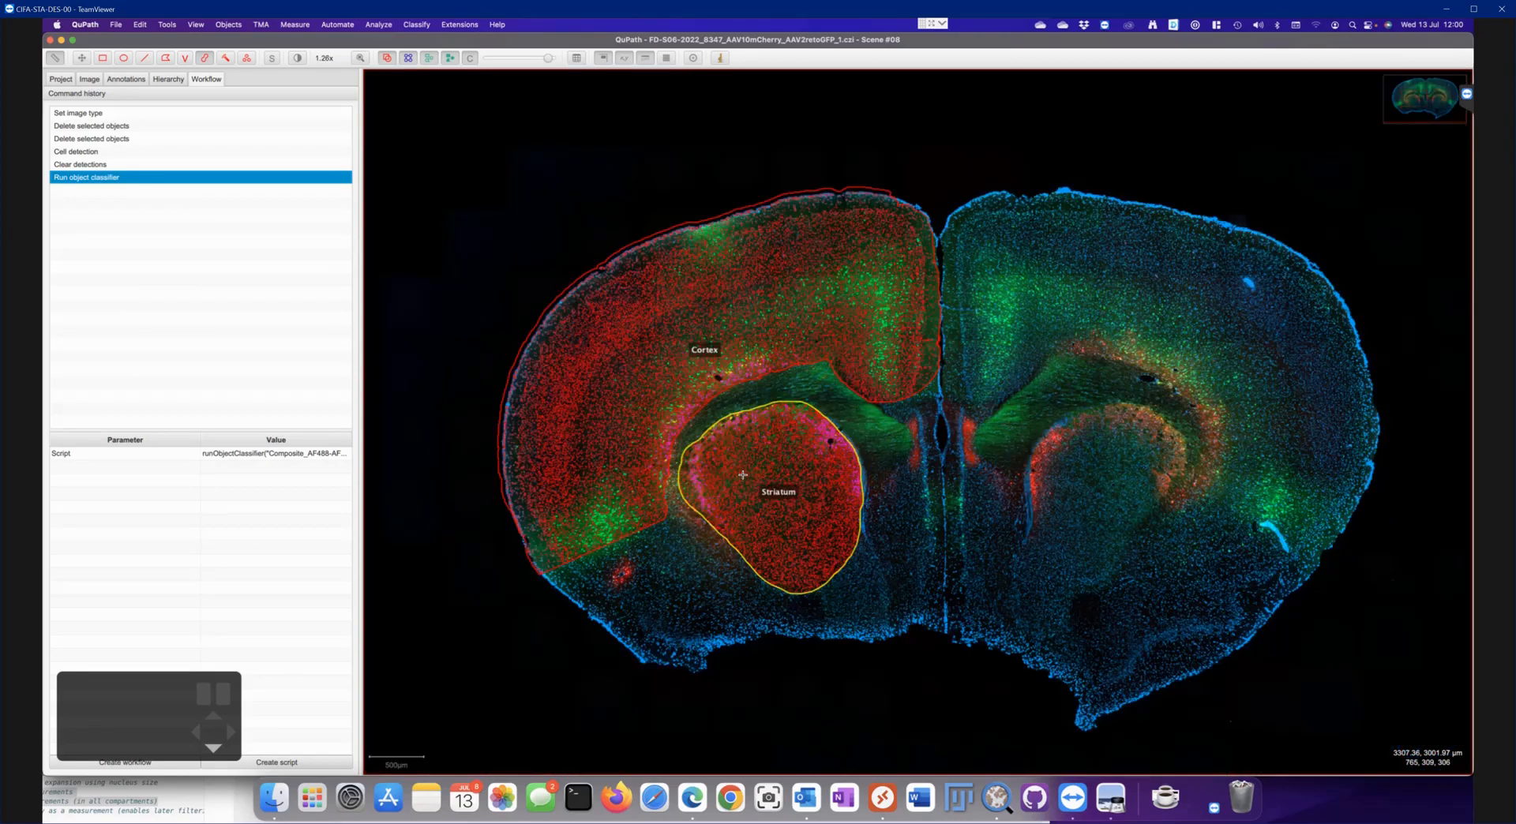
pyautogui.scroll(5, 743, 475)
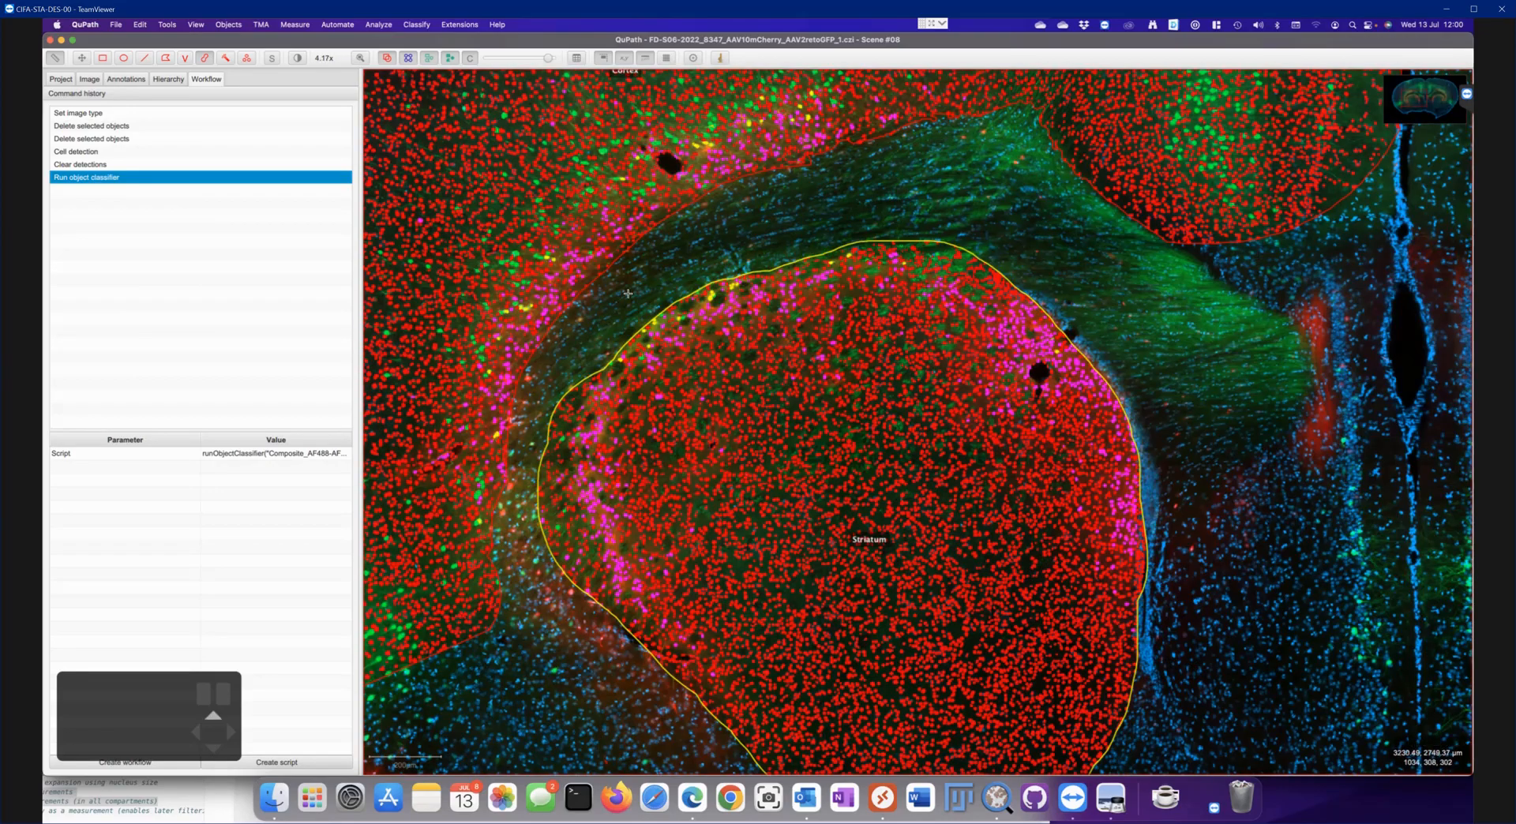
pyautogui.scroll(5, 703, 440)
pyautogui.scroll(-10, 703, 440)
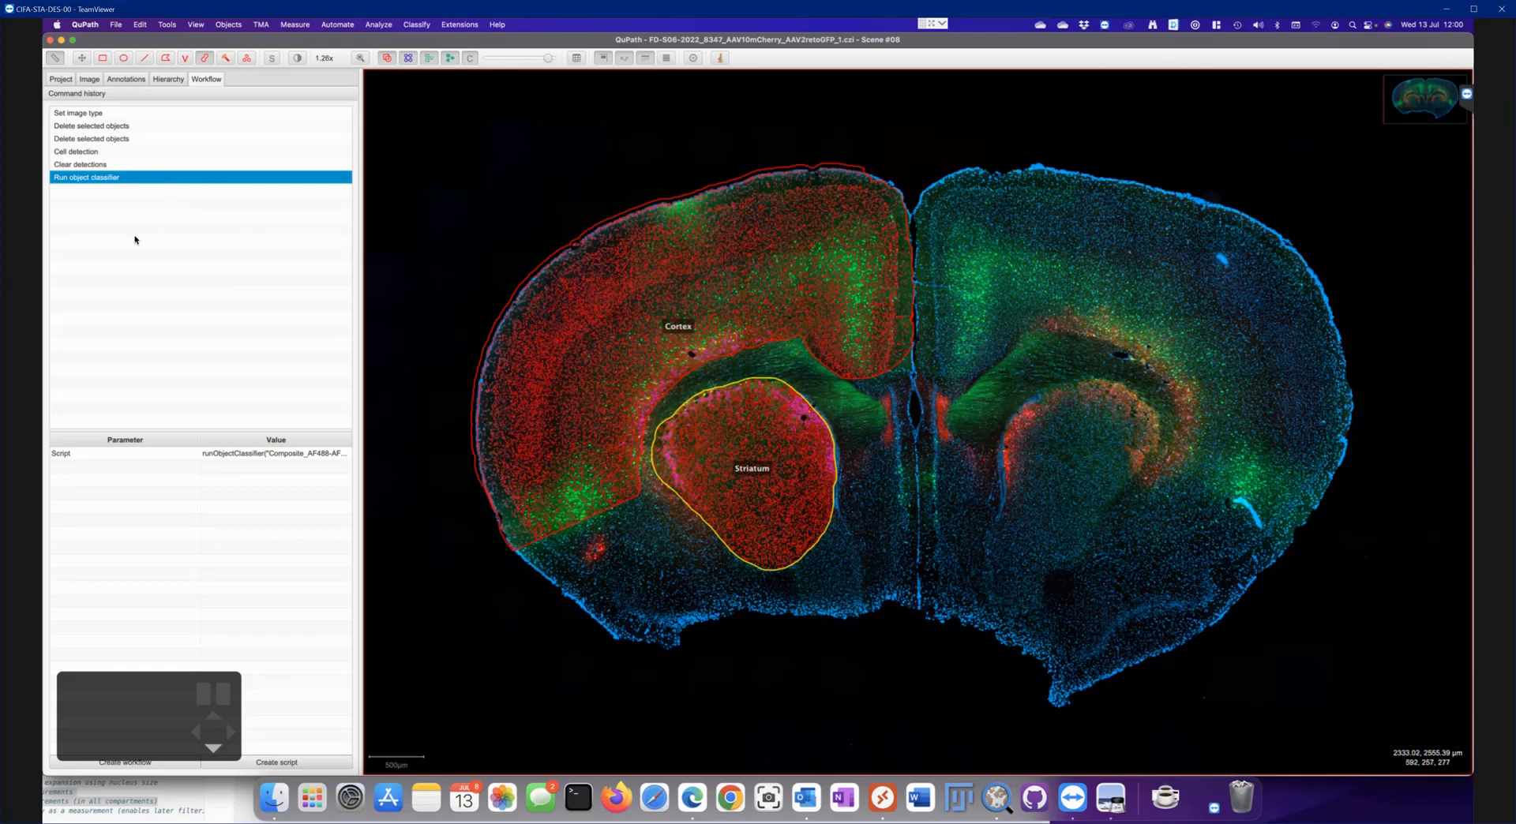
# Create a workflow from the command history and remove its first five steps, keeping only Run object classifier
pyautogui.moveTo(165, 689); pyautogui.dragTo(247, 618)
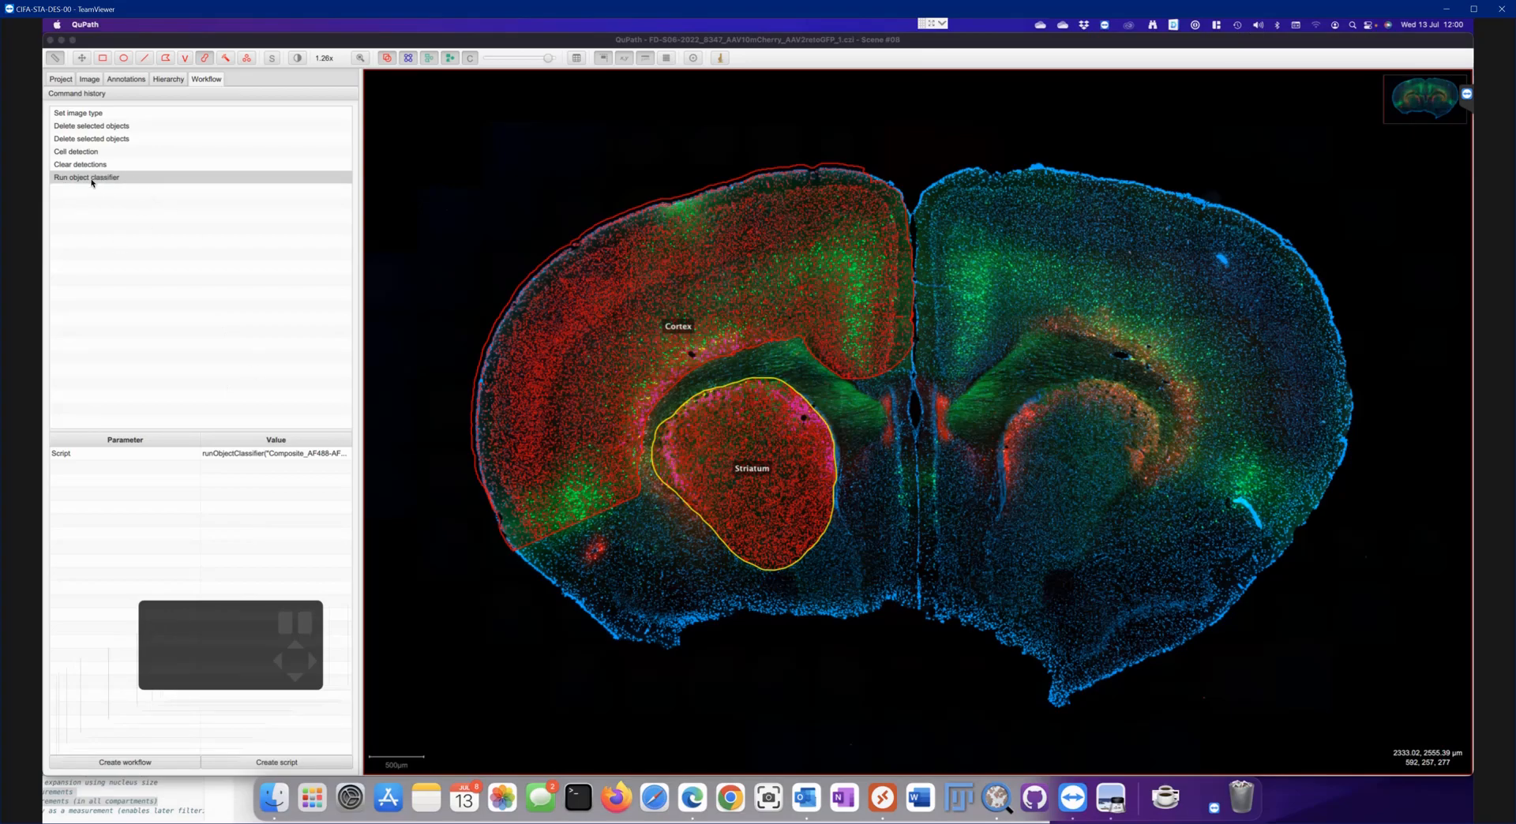
pyautogui.click(115, 763)
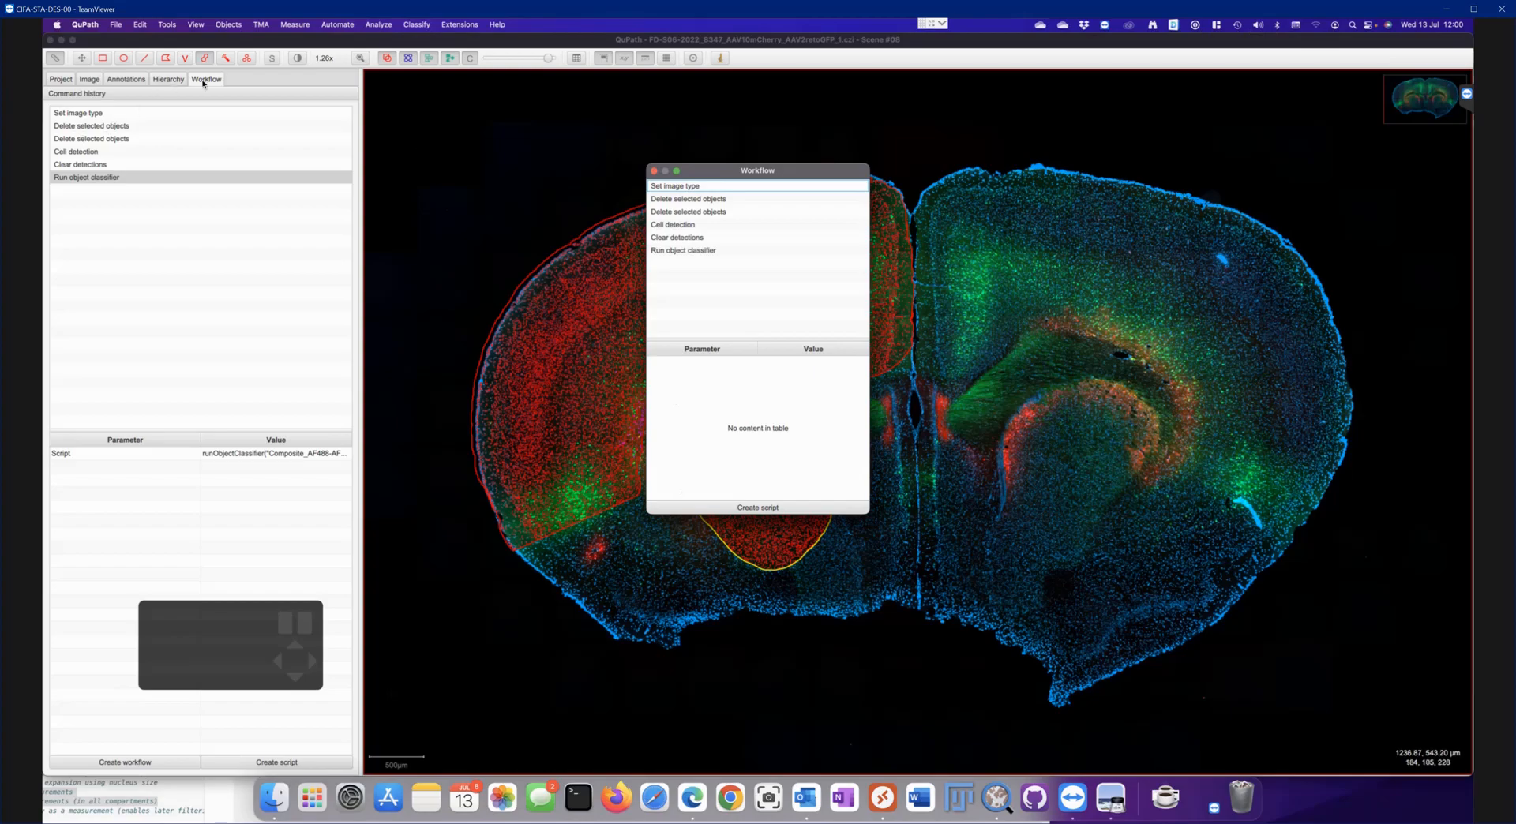
pyautogui.click(685, 237)
pyautogui.keyDown('shift'); pyautogui.click(672, 186); pyautogui.keyUp('shift')
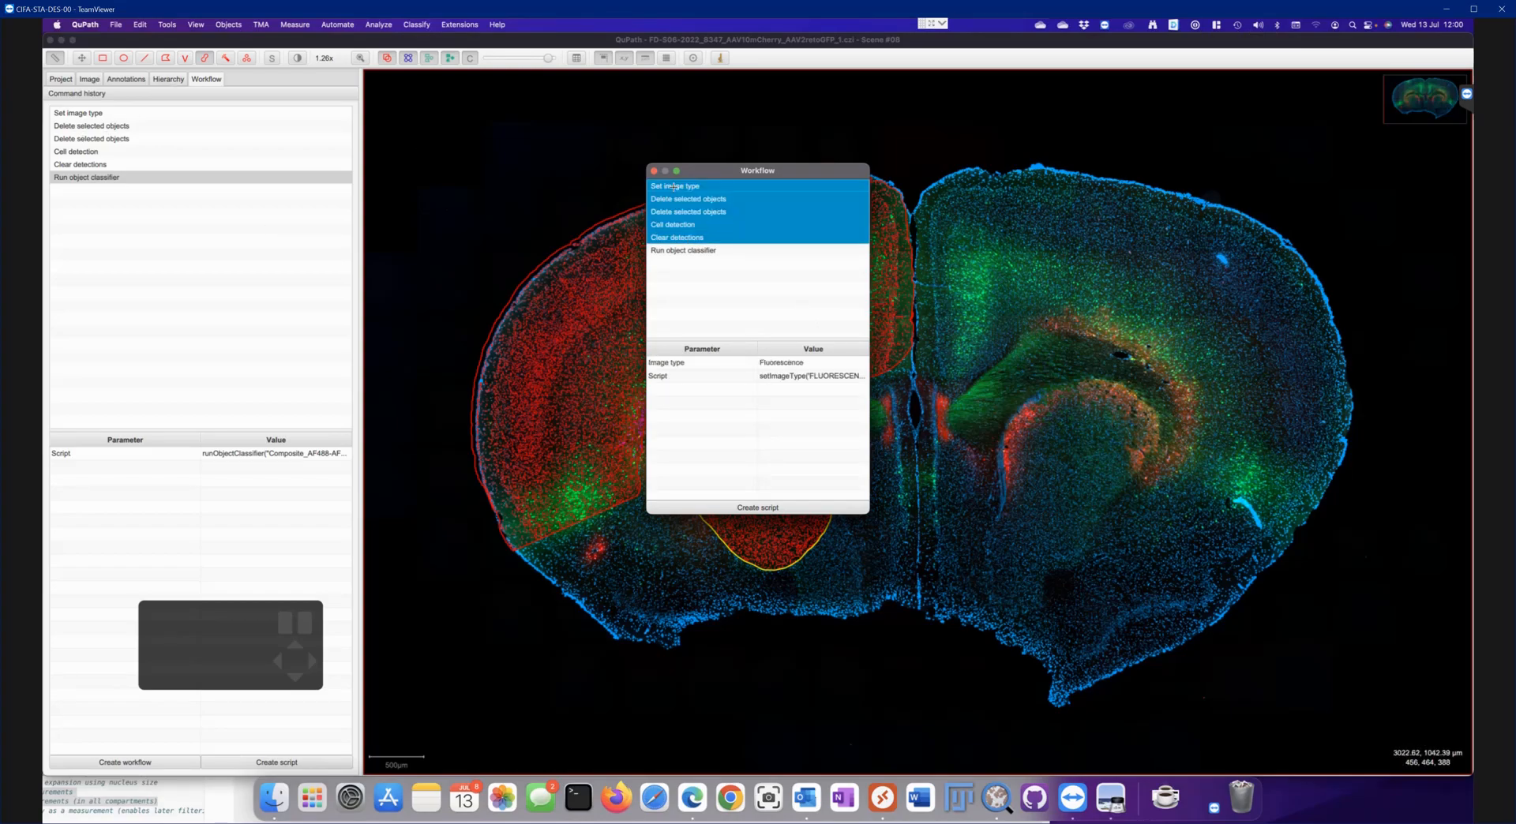
pyautogui.rightClick(693, 229)
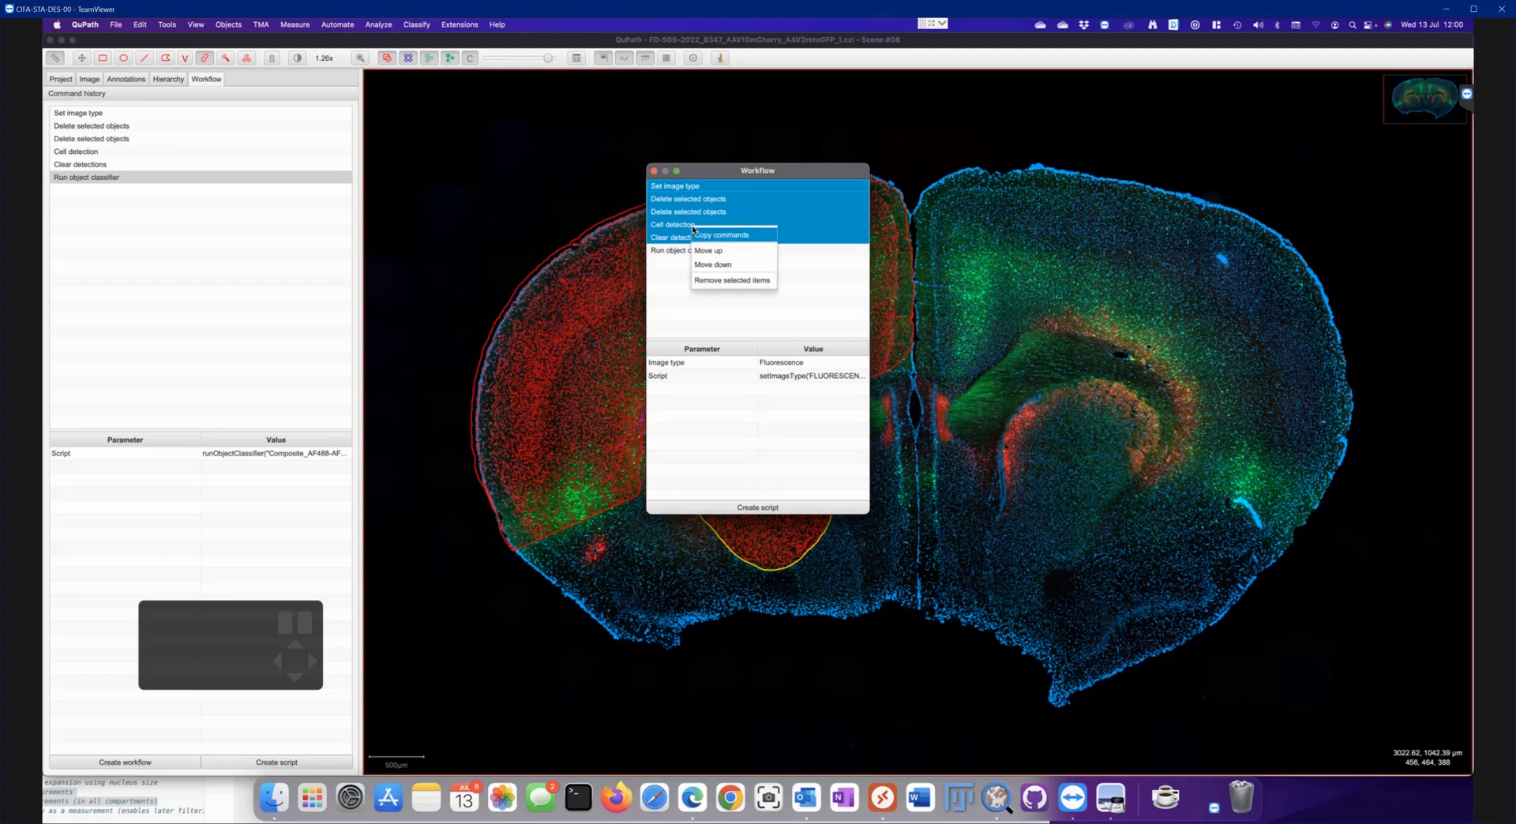
pyautogui.click(710, 281)
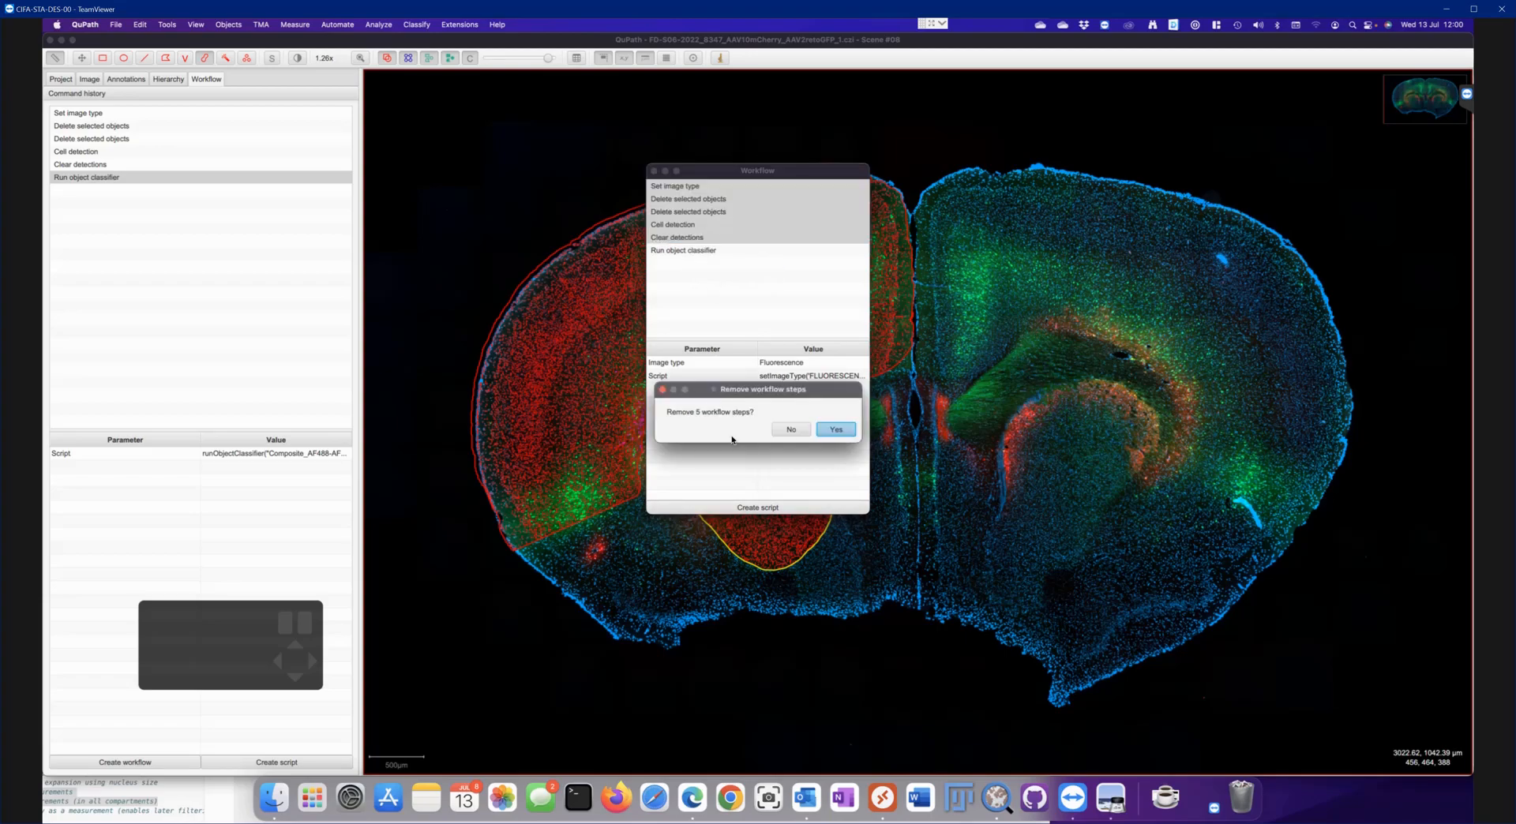
pyautogui.click(844, 430)
pyautogui.click(687, 188)
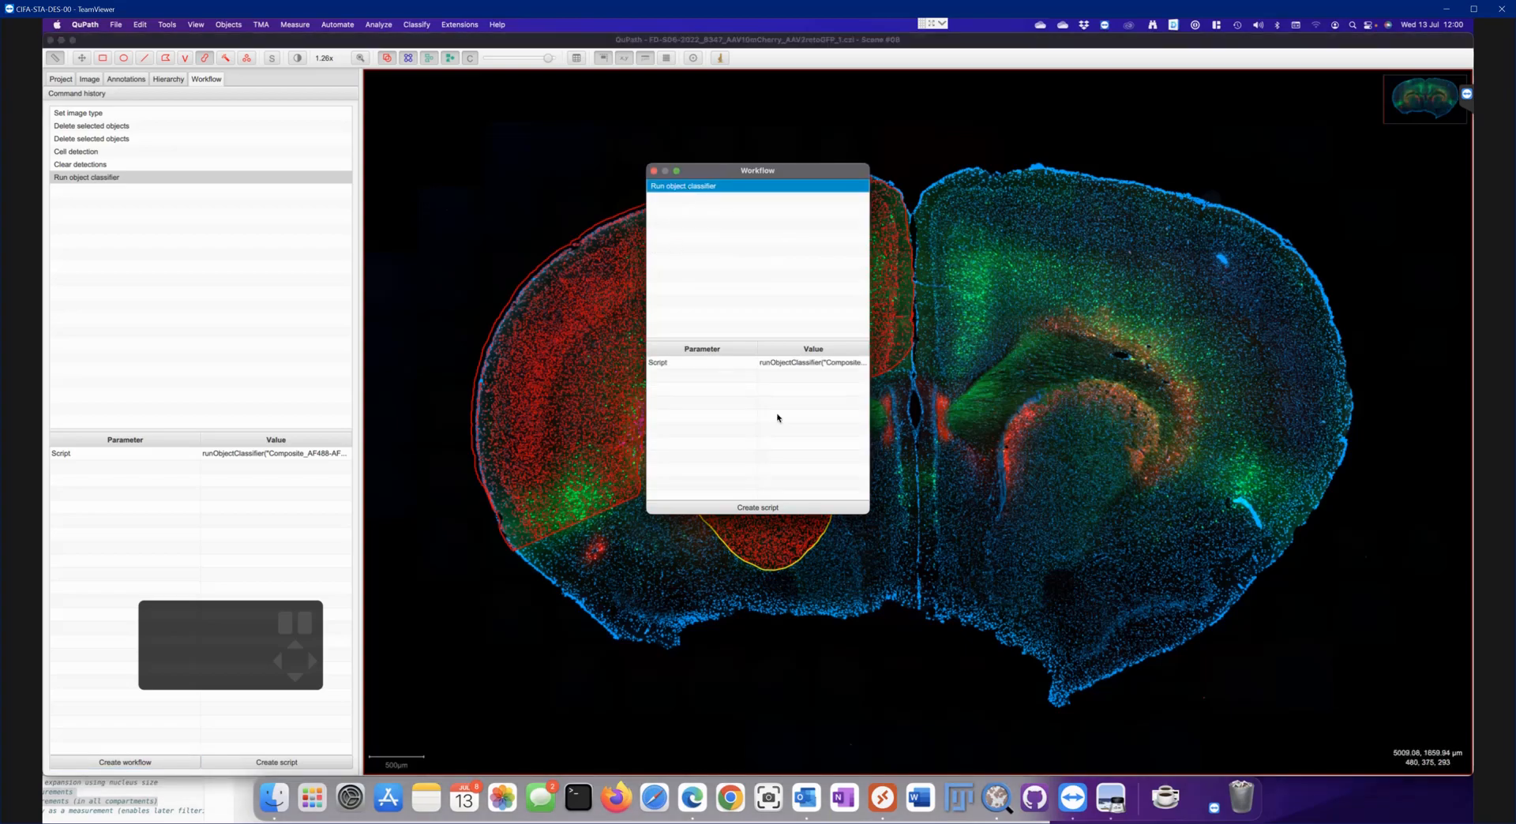
# Generate a script from the reduced workflow and select its runObjectClassifier line
pyautogui.click(784, 503)
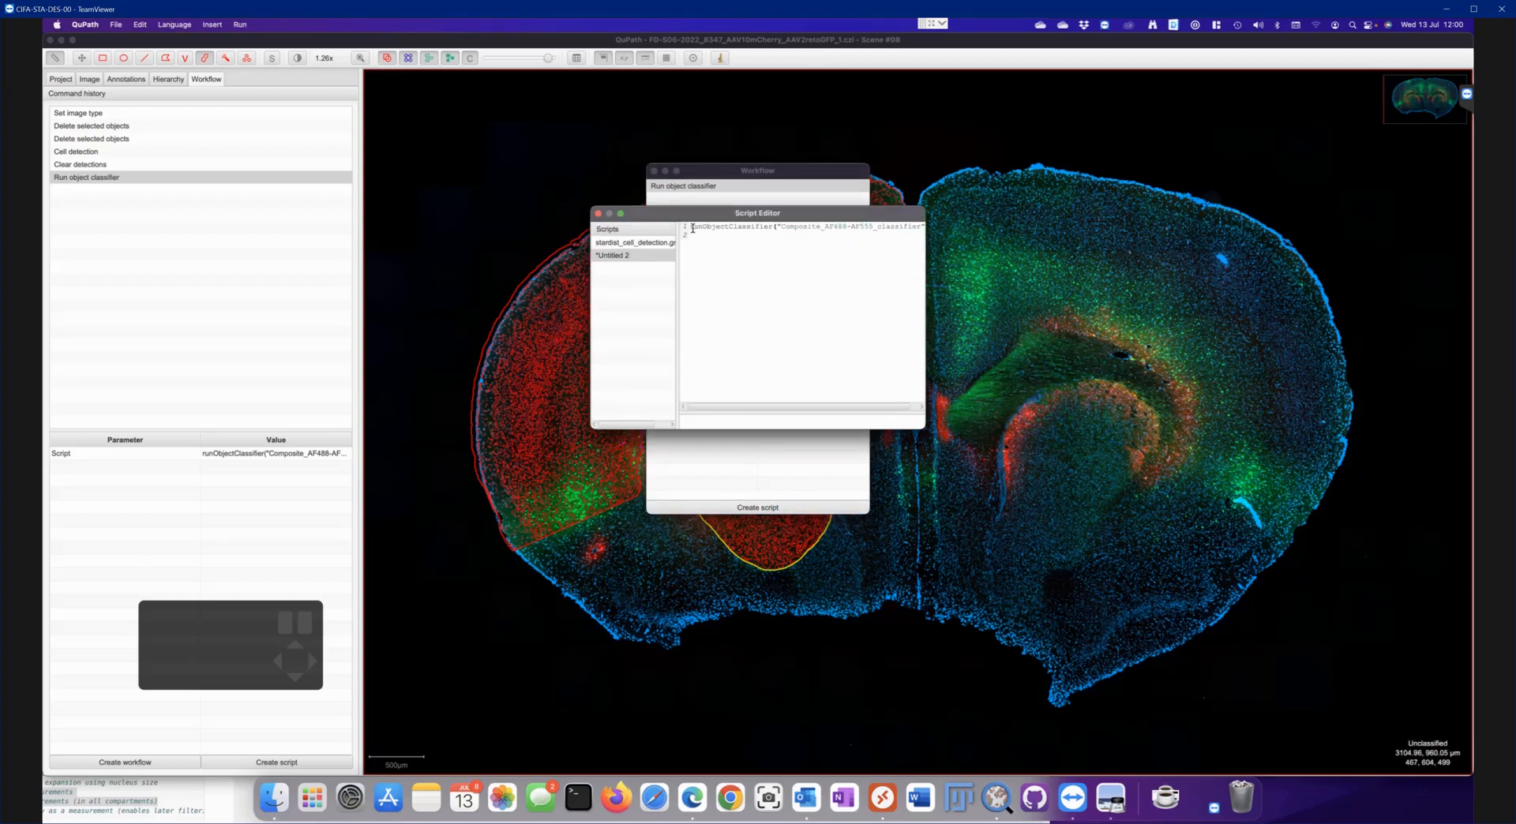
pyautogui.moveTo(692, 228); pyautogui.dragTo(998, 227)
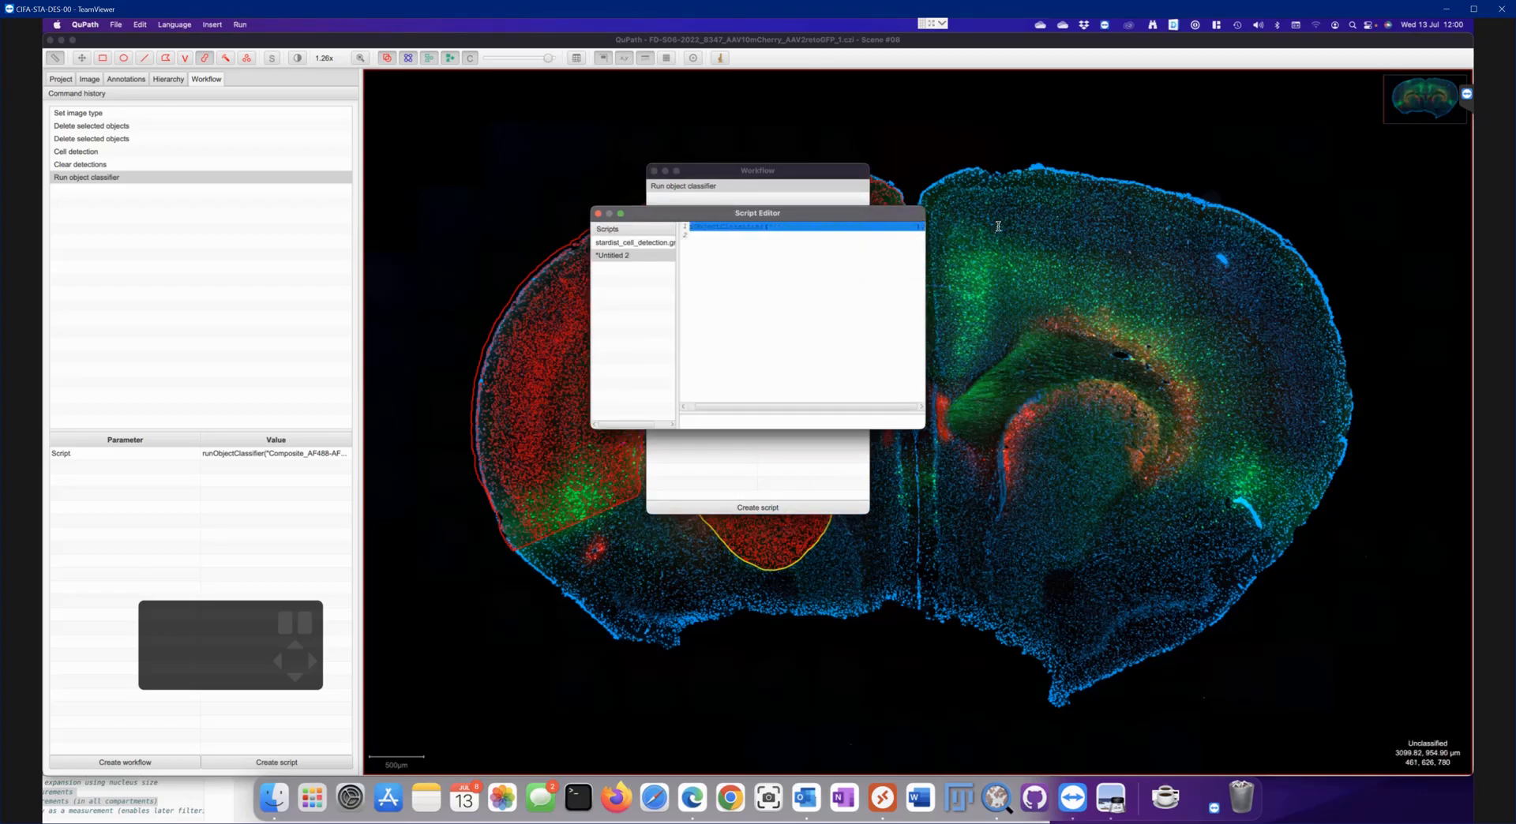
pyautogui.click(848, 285)
pyautogui.tripleClick(748, 229)
# Show the stardist_cell_detection script in an enlarged editor window and add new lines after println 'Done!'
pyautogui.click(632, 244)
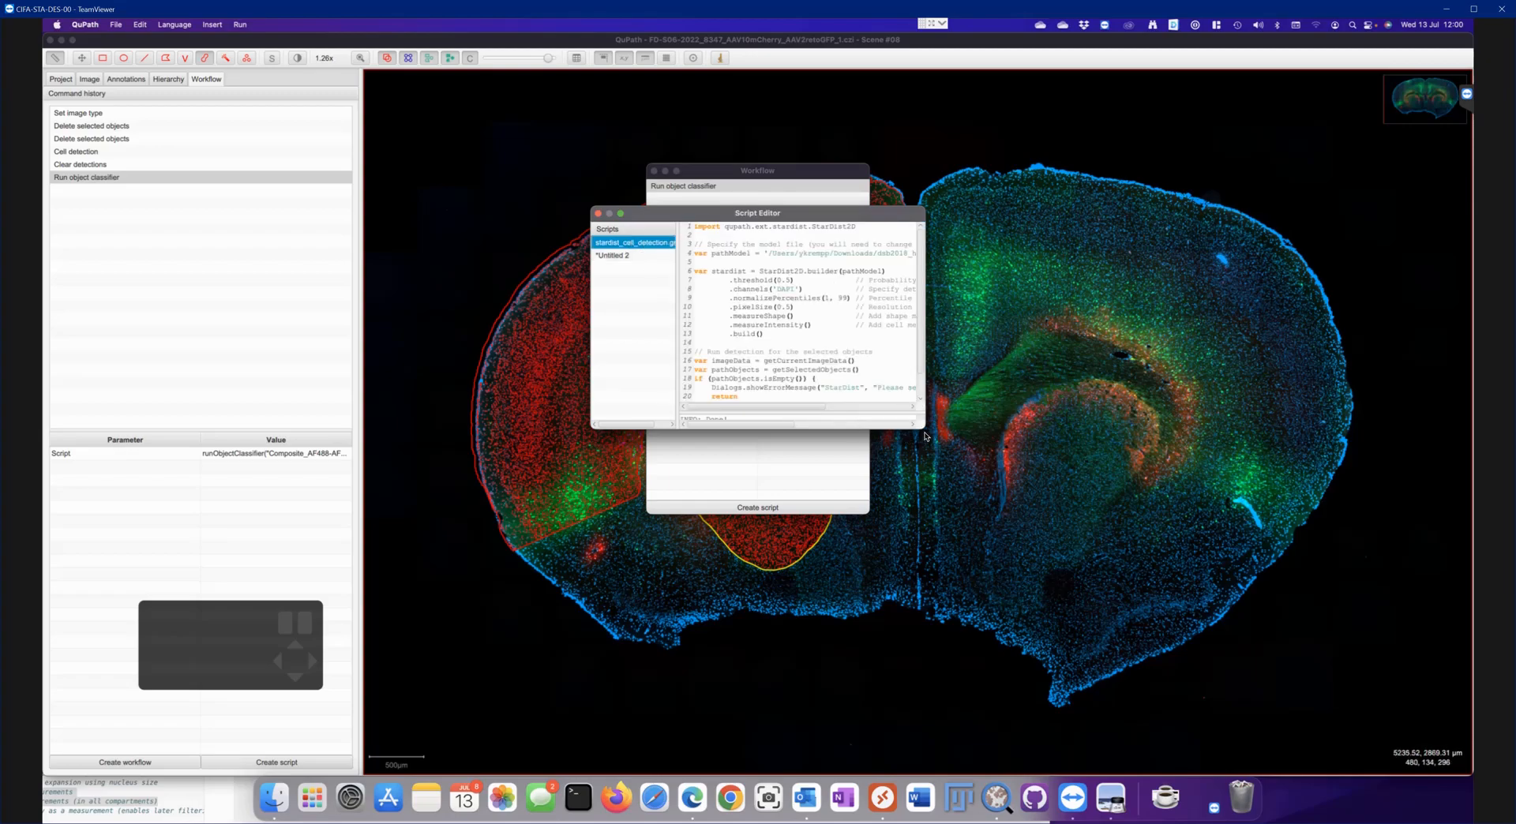
pyautogui.moveTo(924, 428); pyautogui.dragTo(1076, 562)
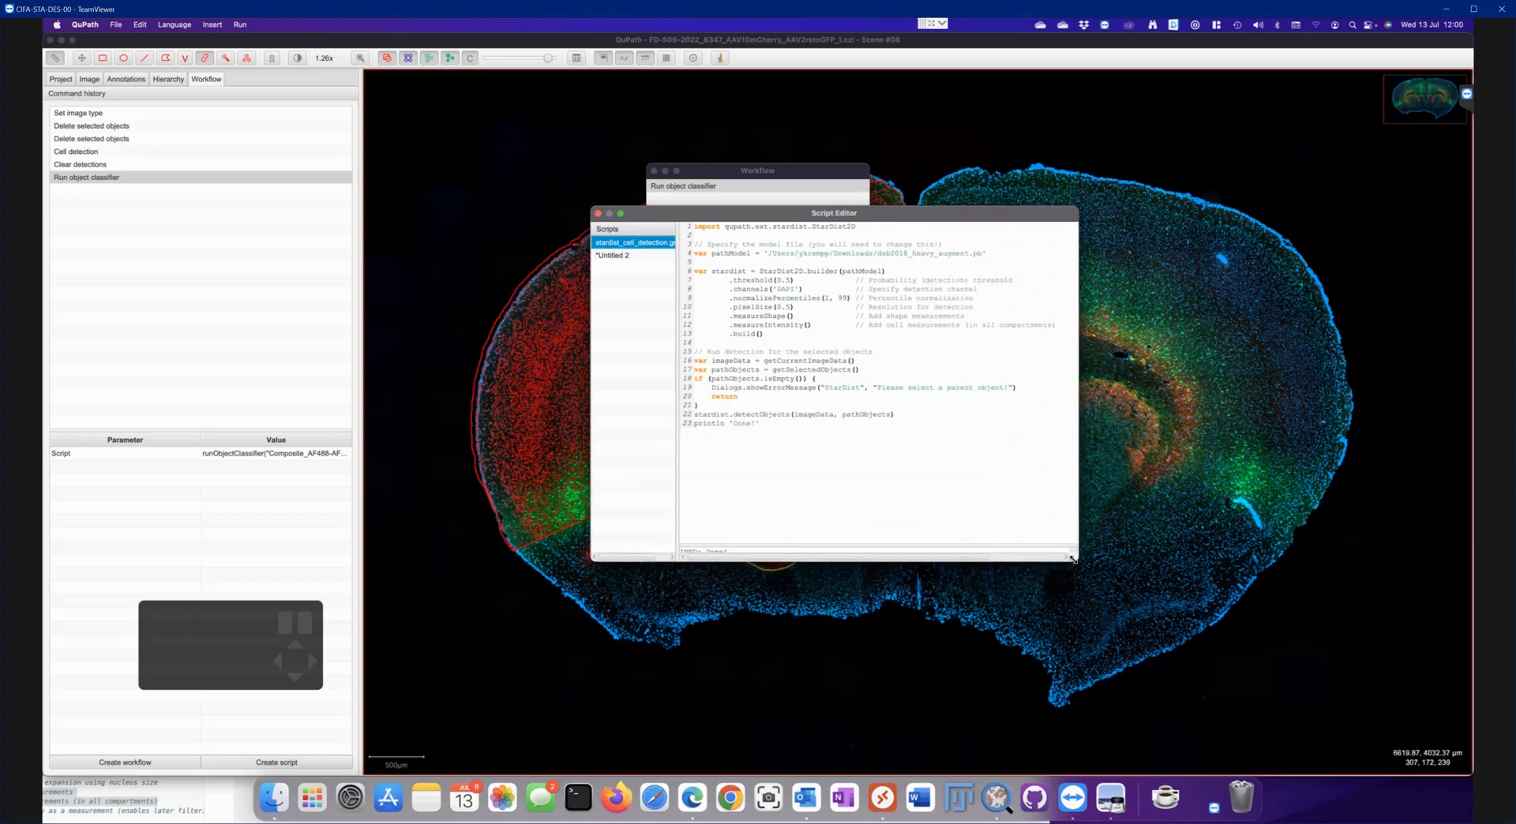
pyautogui.click(777, 416)
pyautogui.click(815, 426)
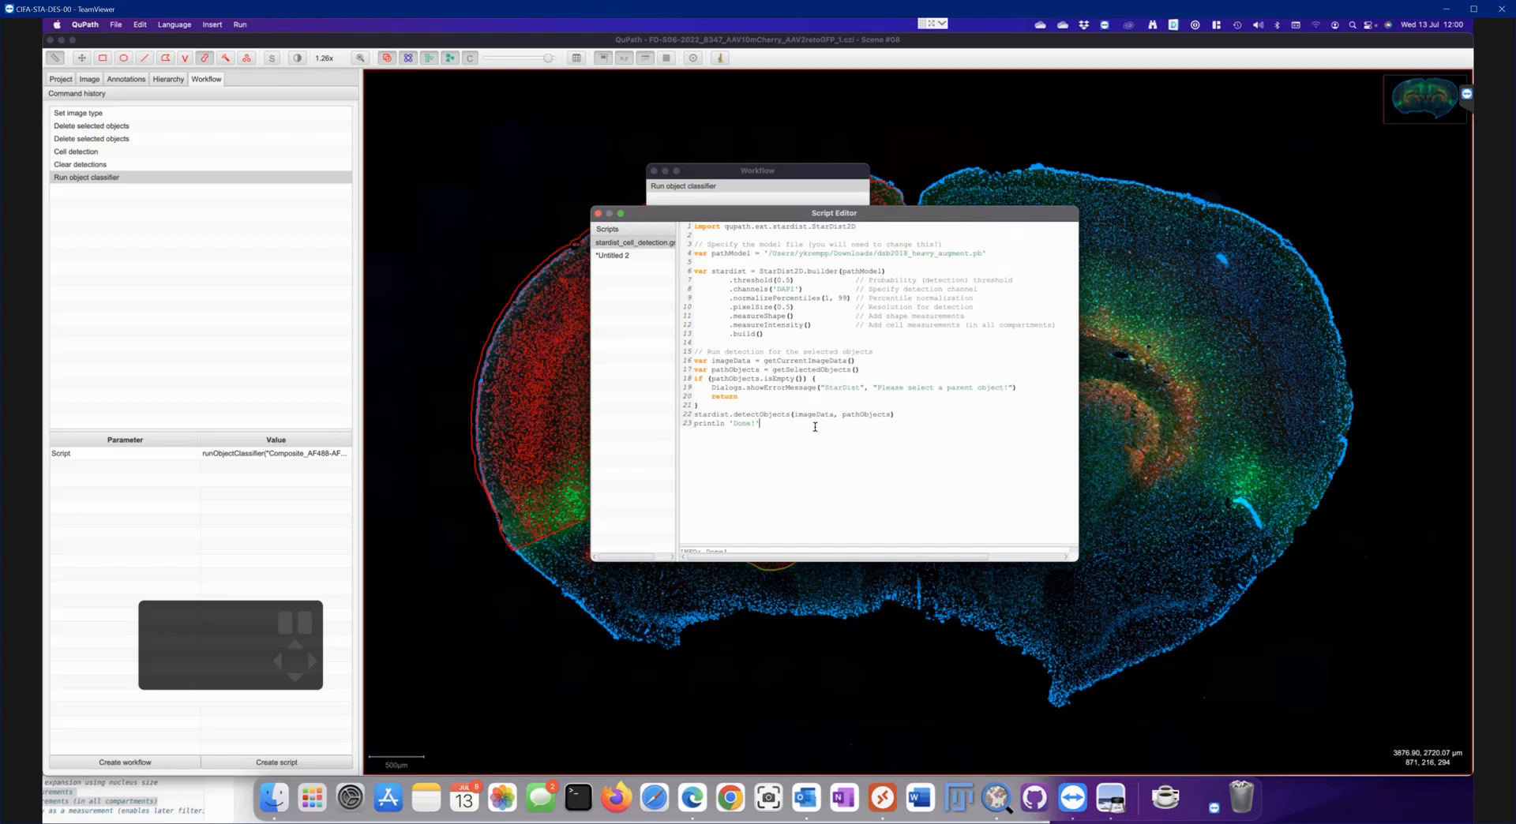
pyautogui.press('Return')
pyautogui.press('Return')
# Try to paste the classifier command below println 'Done!', then delete the pasted measureShape and measureIntensity lines
pyautogui.rightClick(770, 435)
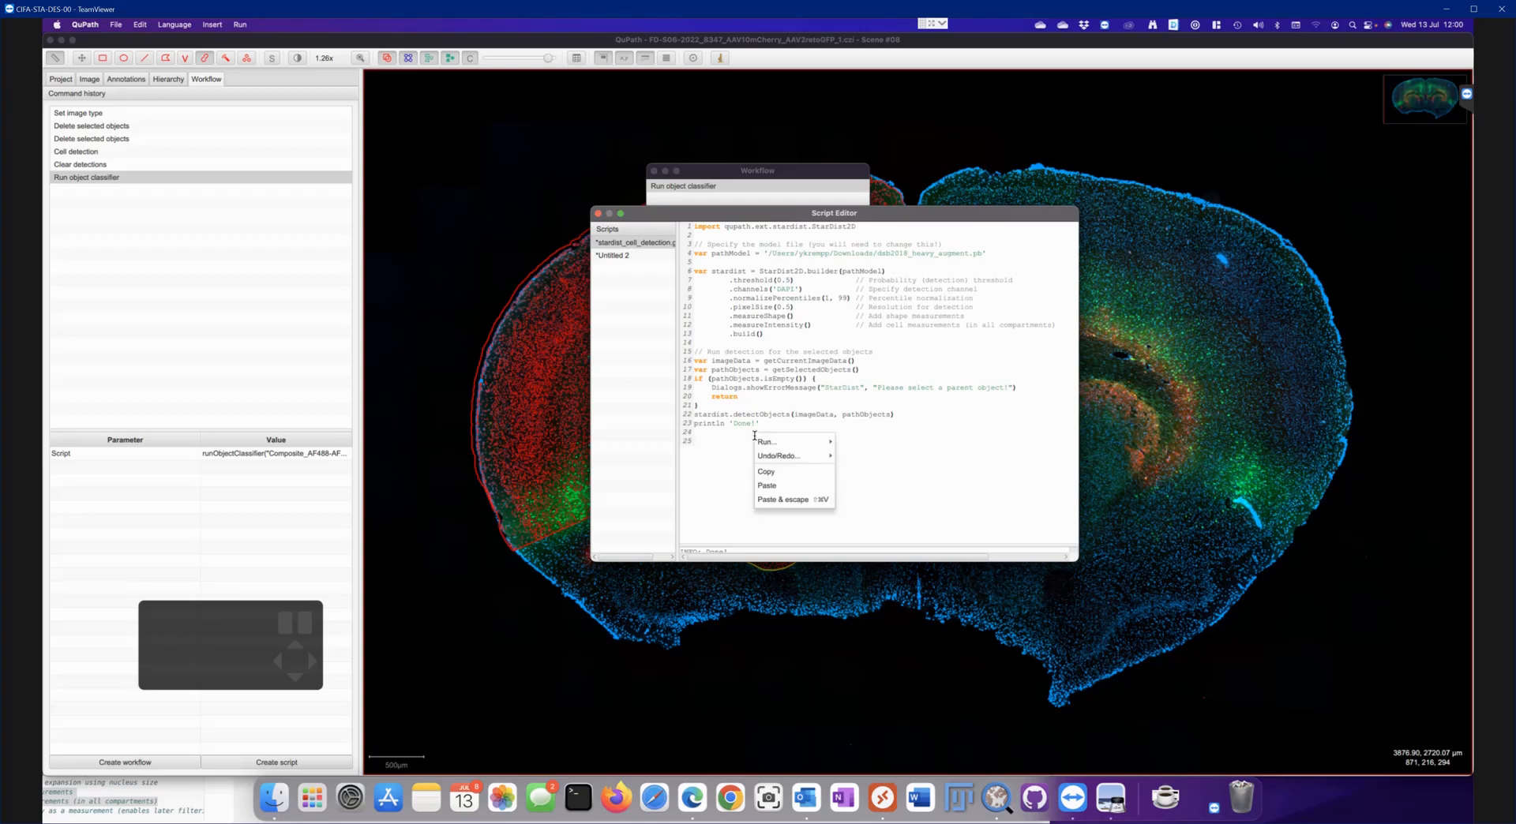
pyautogui.click(776, 486)
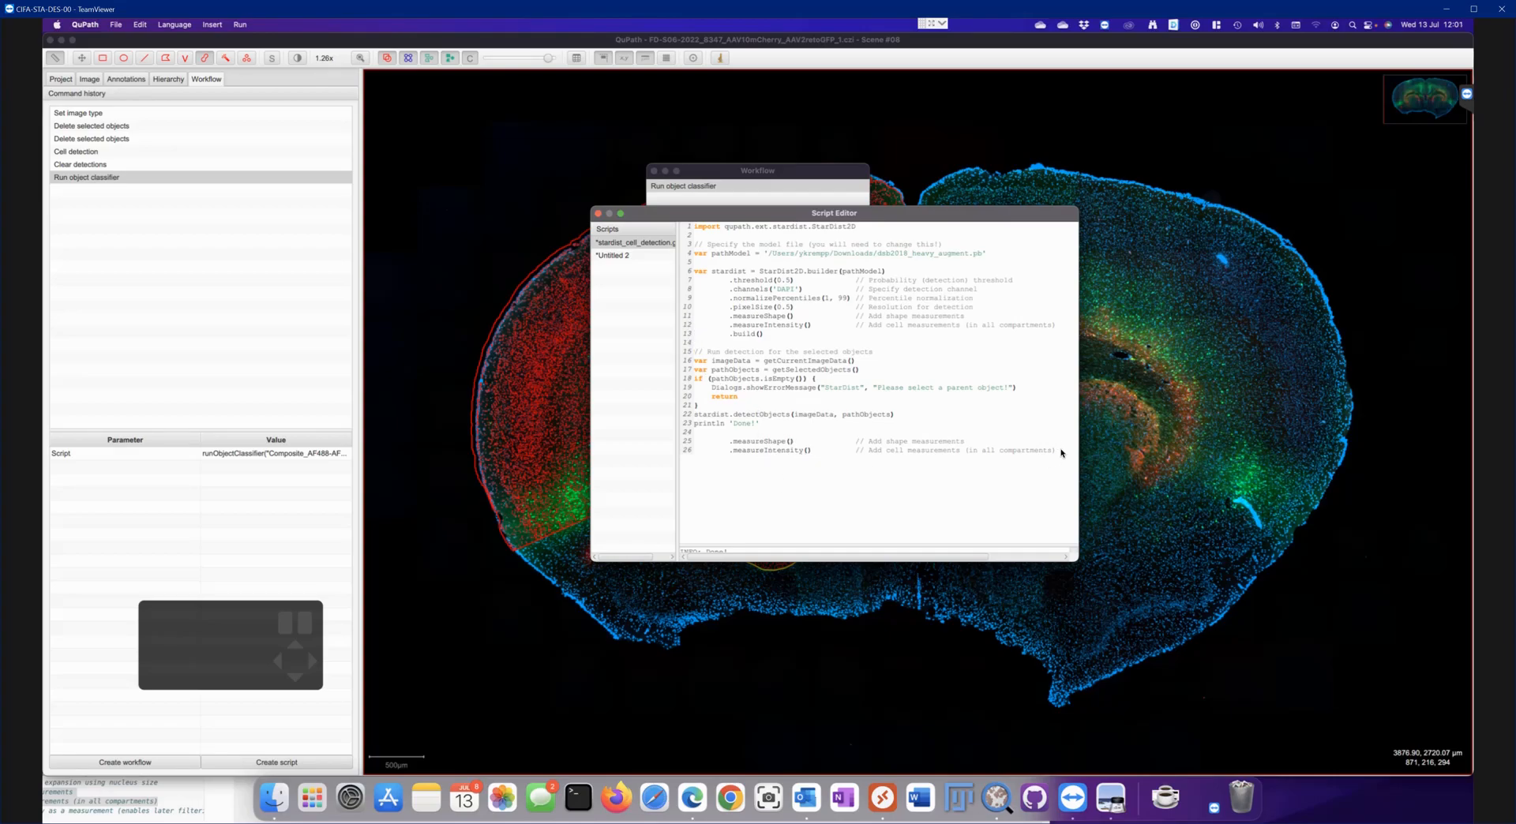
pyautogui.moveTo(1058, 450); pyautogui.dragTo(662, 440)
pyautogui.press('BackSpace')
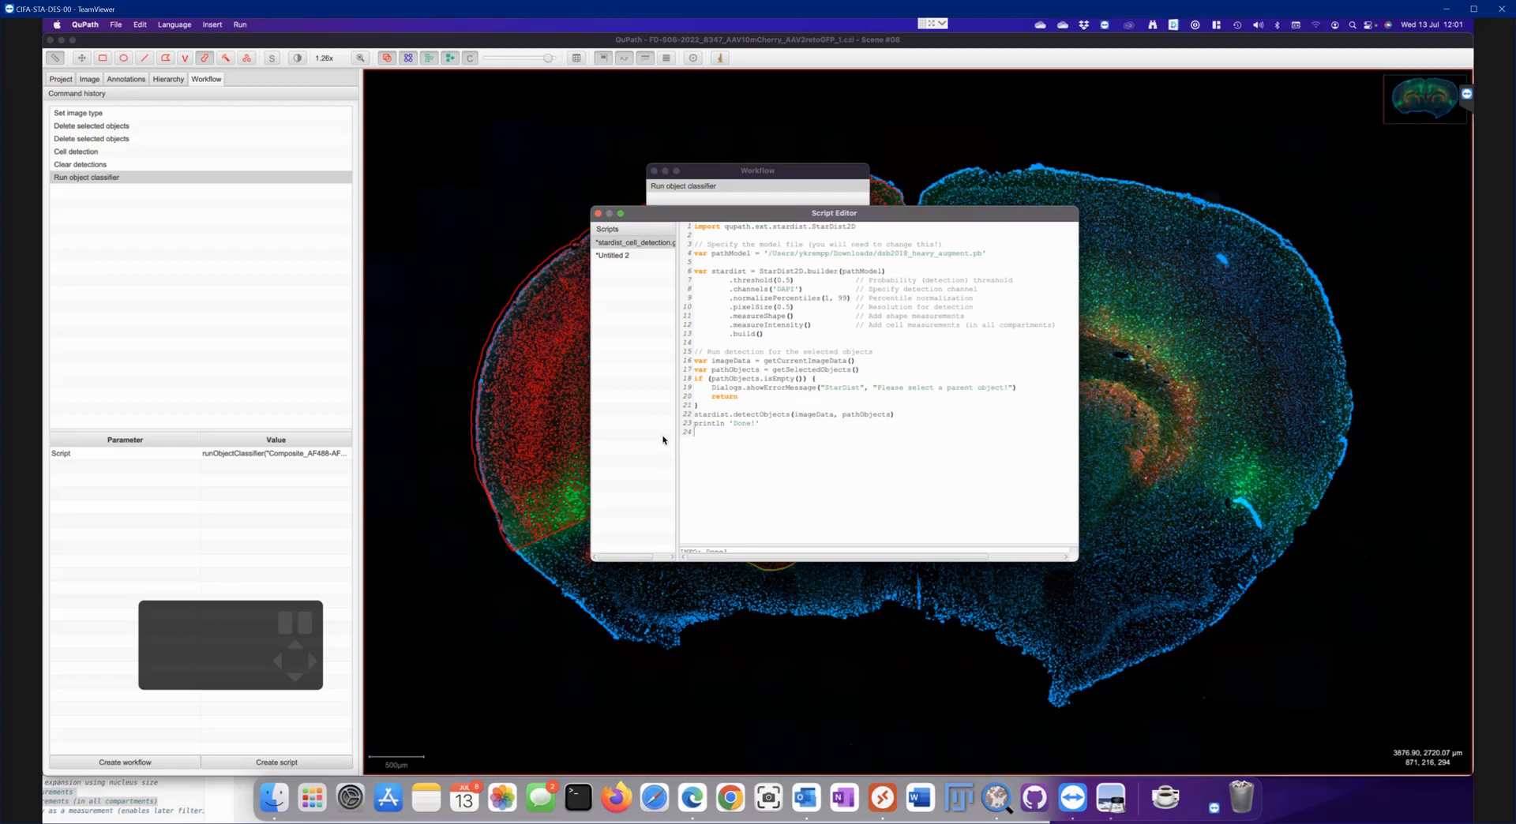
# Copy runObjectClassifier("Composite_AF488-AF555_classifier"); from the untitled script to the end of the stardist_cell_detection script, separated by a blank line
pyautogui.click(615, 256)
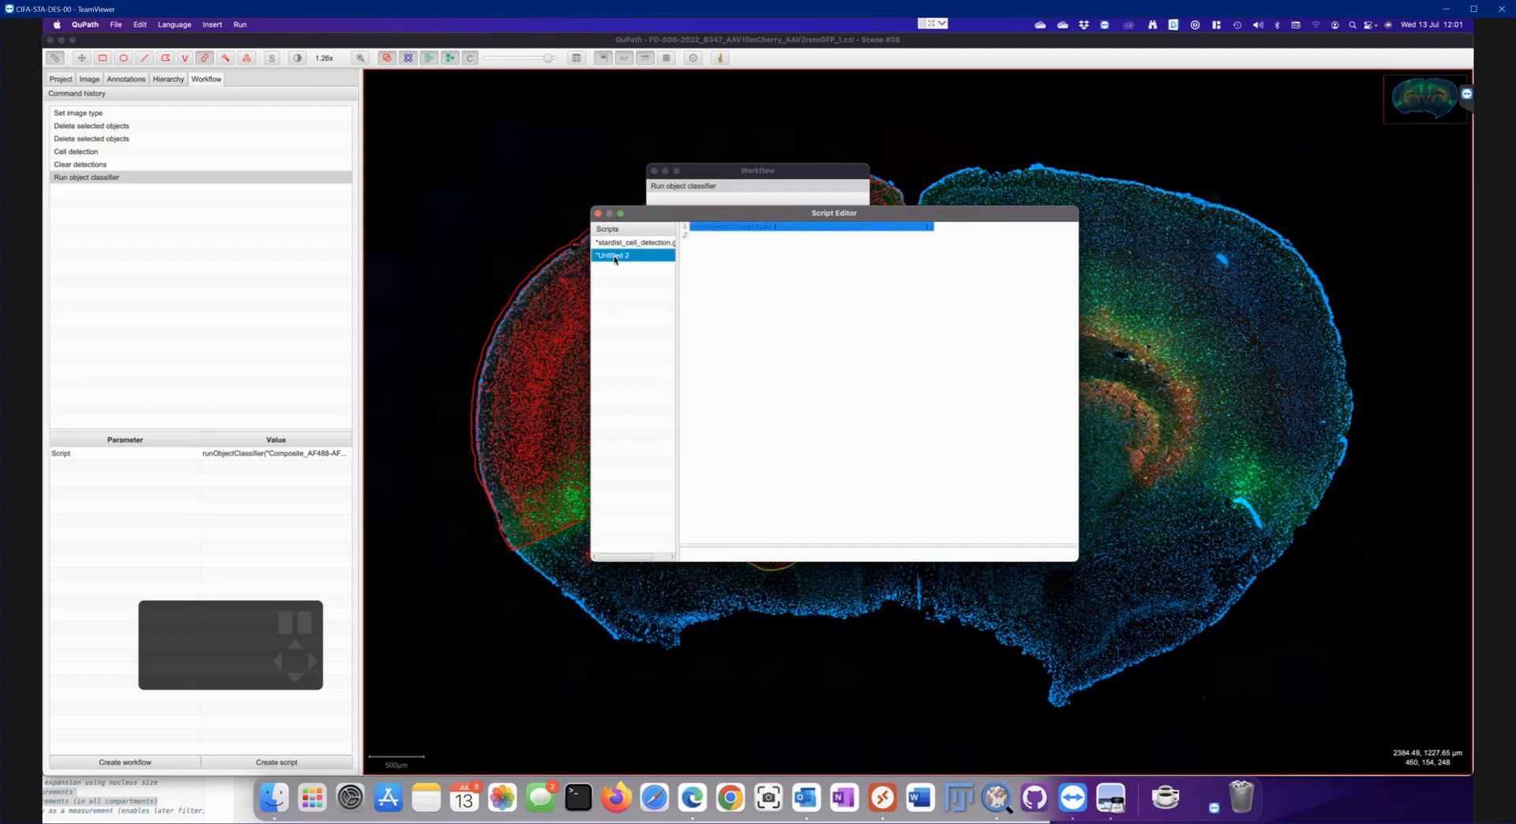
pyautogui.rightClick(726, 235)
pyautogui.click(731, 277)
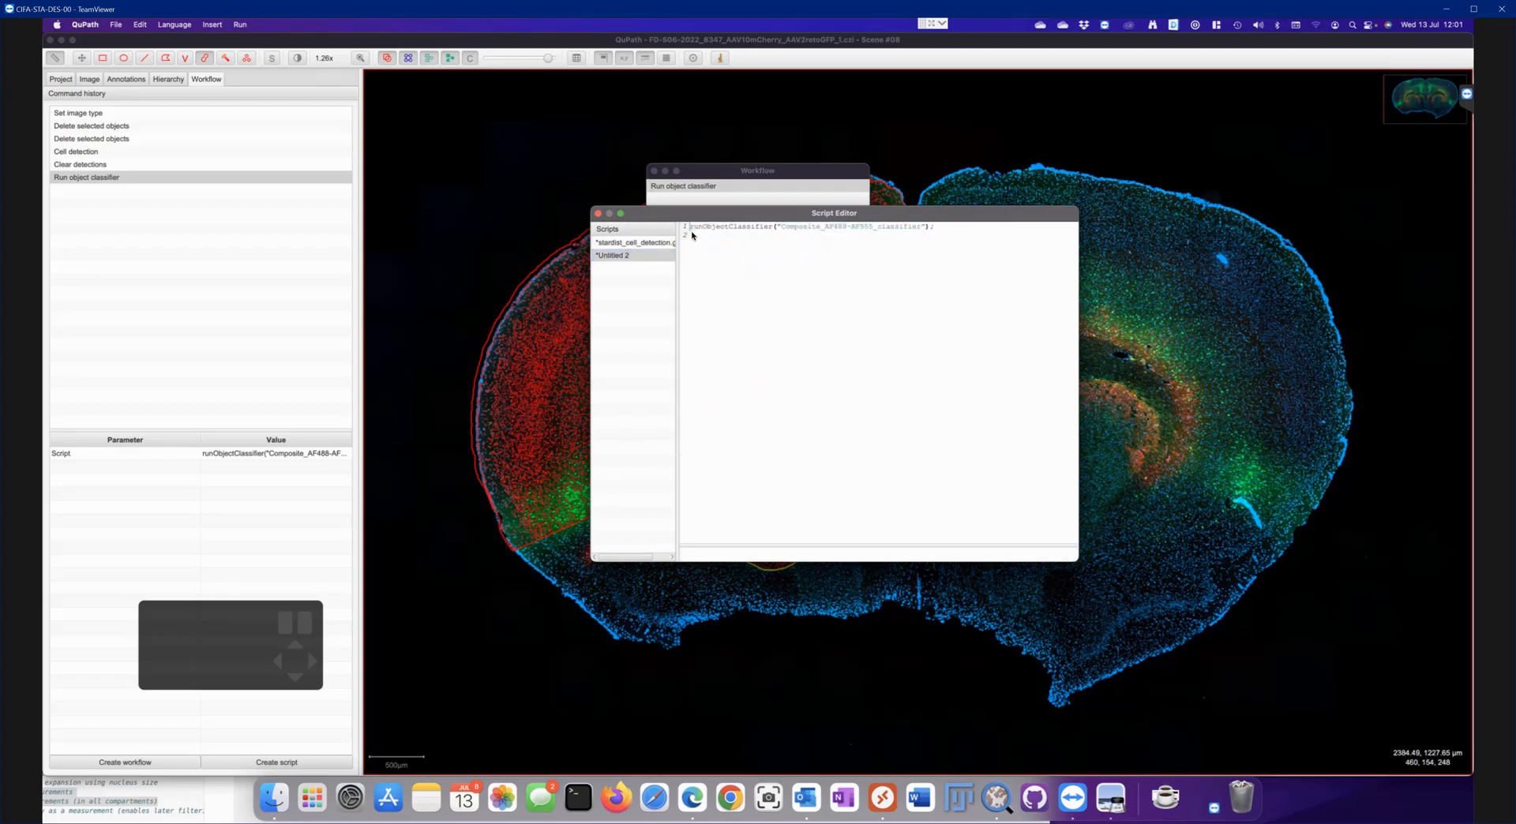
pyautogui.moveTo(947, 230); pyautogui.dragTo(655, 226)
pyautogui.hotkey('ctrl', 'c')
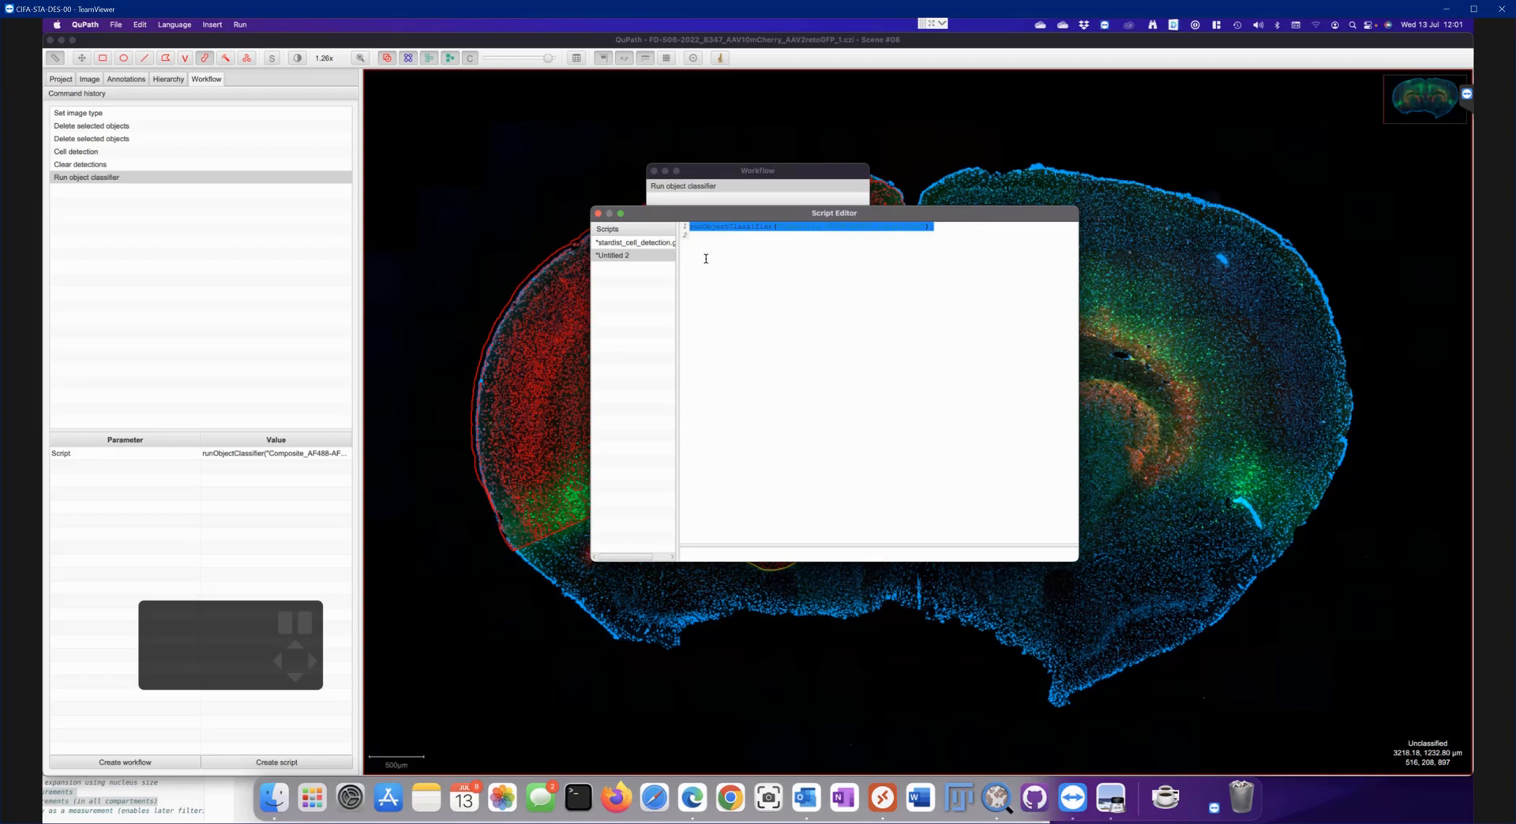
pyautogui.click(612, 245)
pyautogui.click(746, 434)
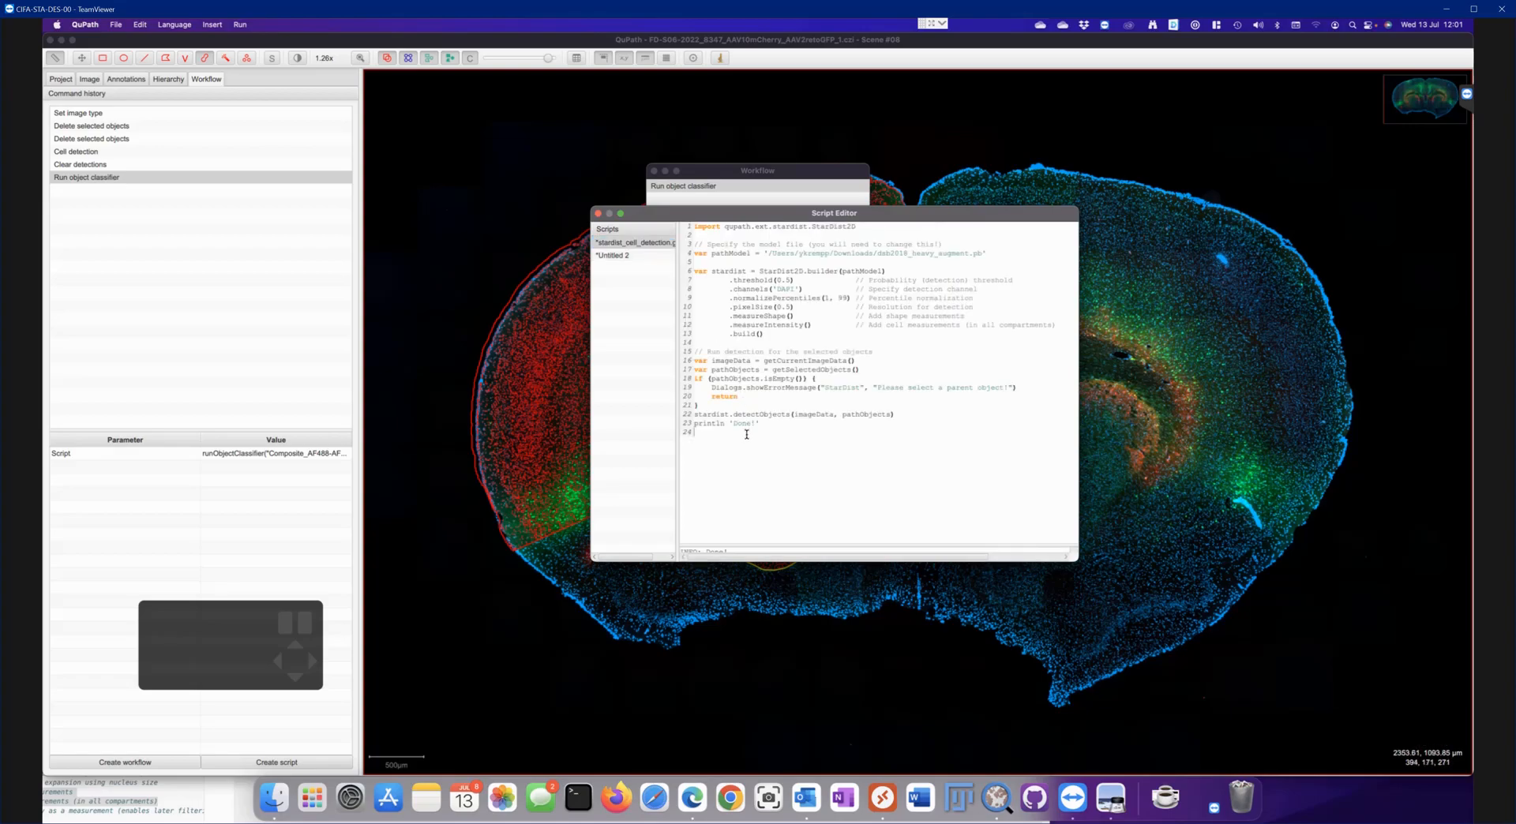
pyautogui.hotkey('ctrl', 'v')
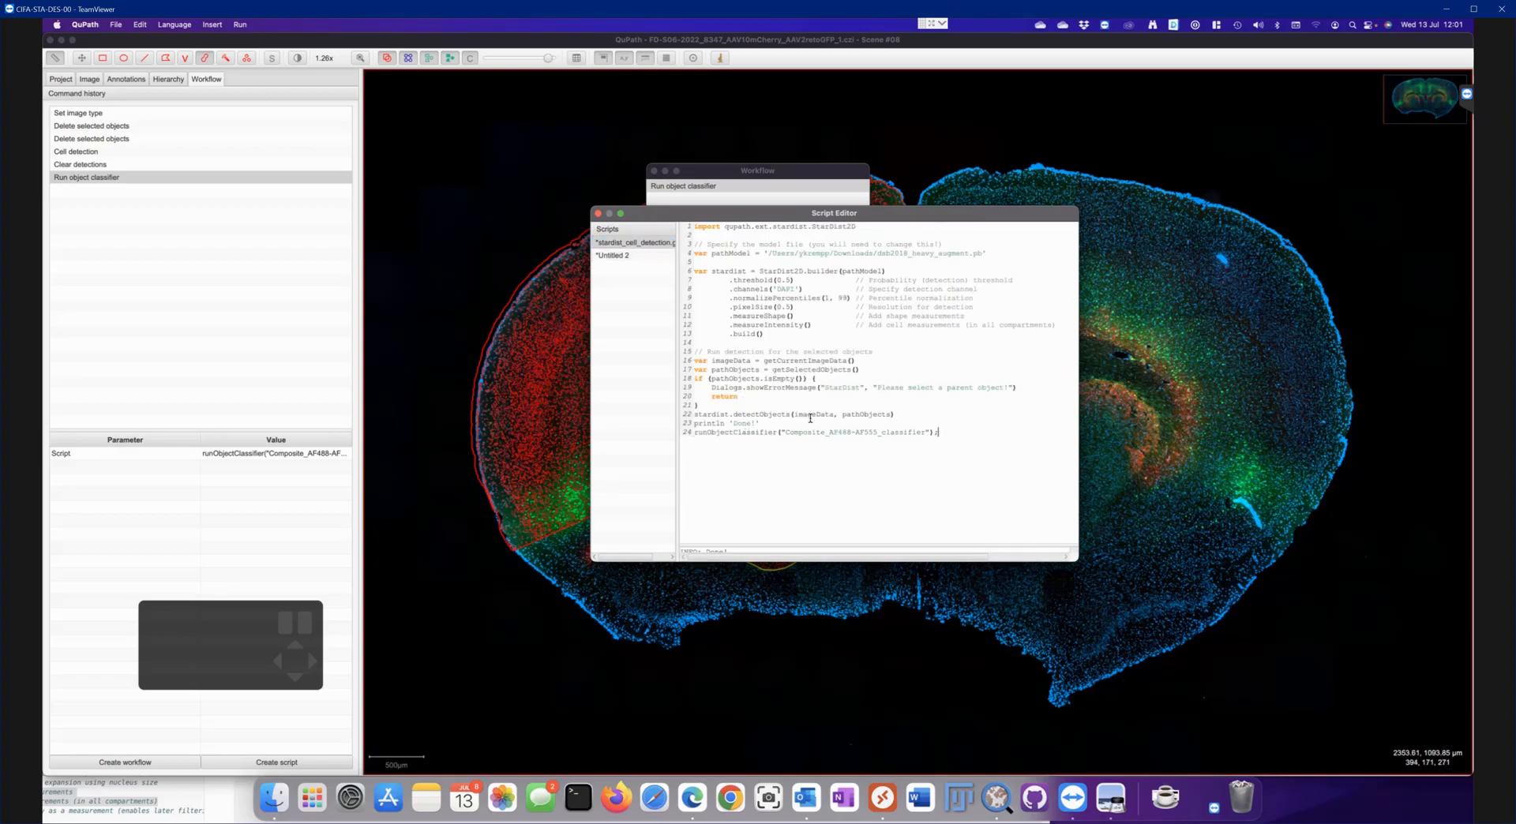
pyautogui.click(777, 423)
pyautogui.press('Return')
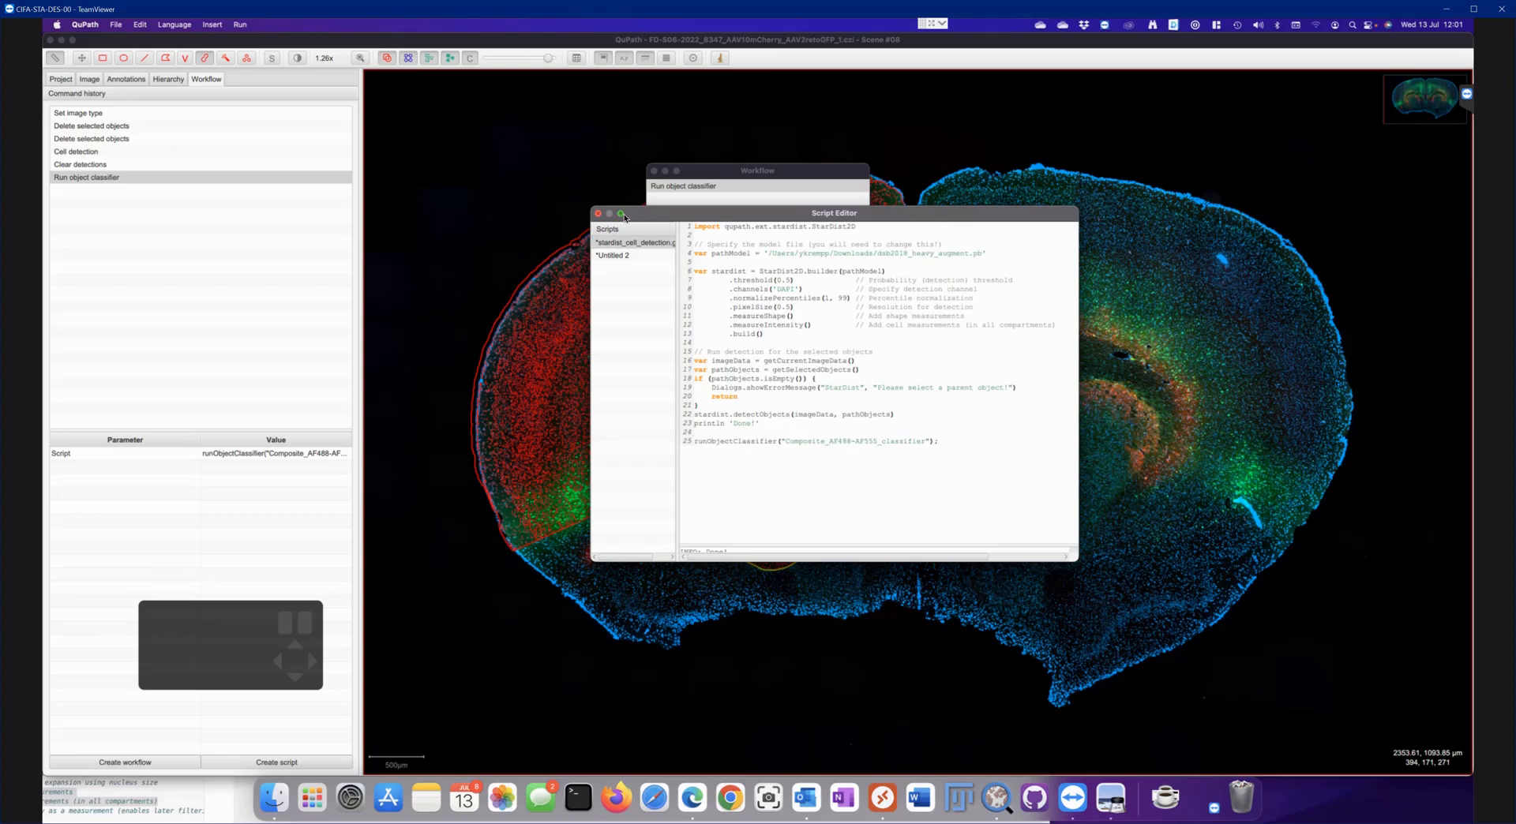
# Save the script under the new name stardist_cell_detection_and_classify.groovy and close the script editor and workflow windows
pyautogui.click(115, 25)
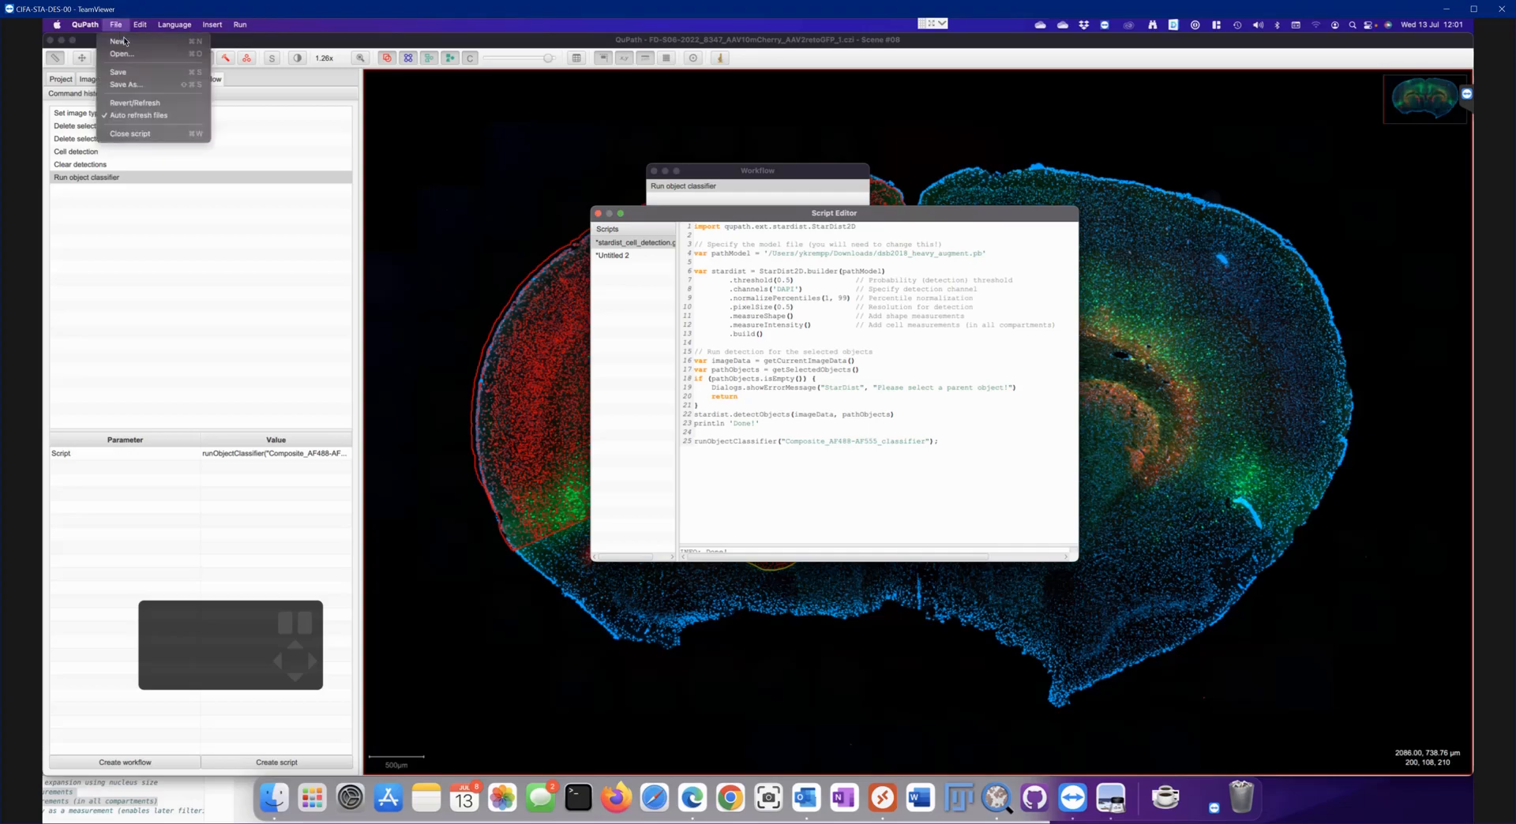
pyautogui.click(145, 89)
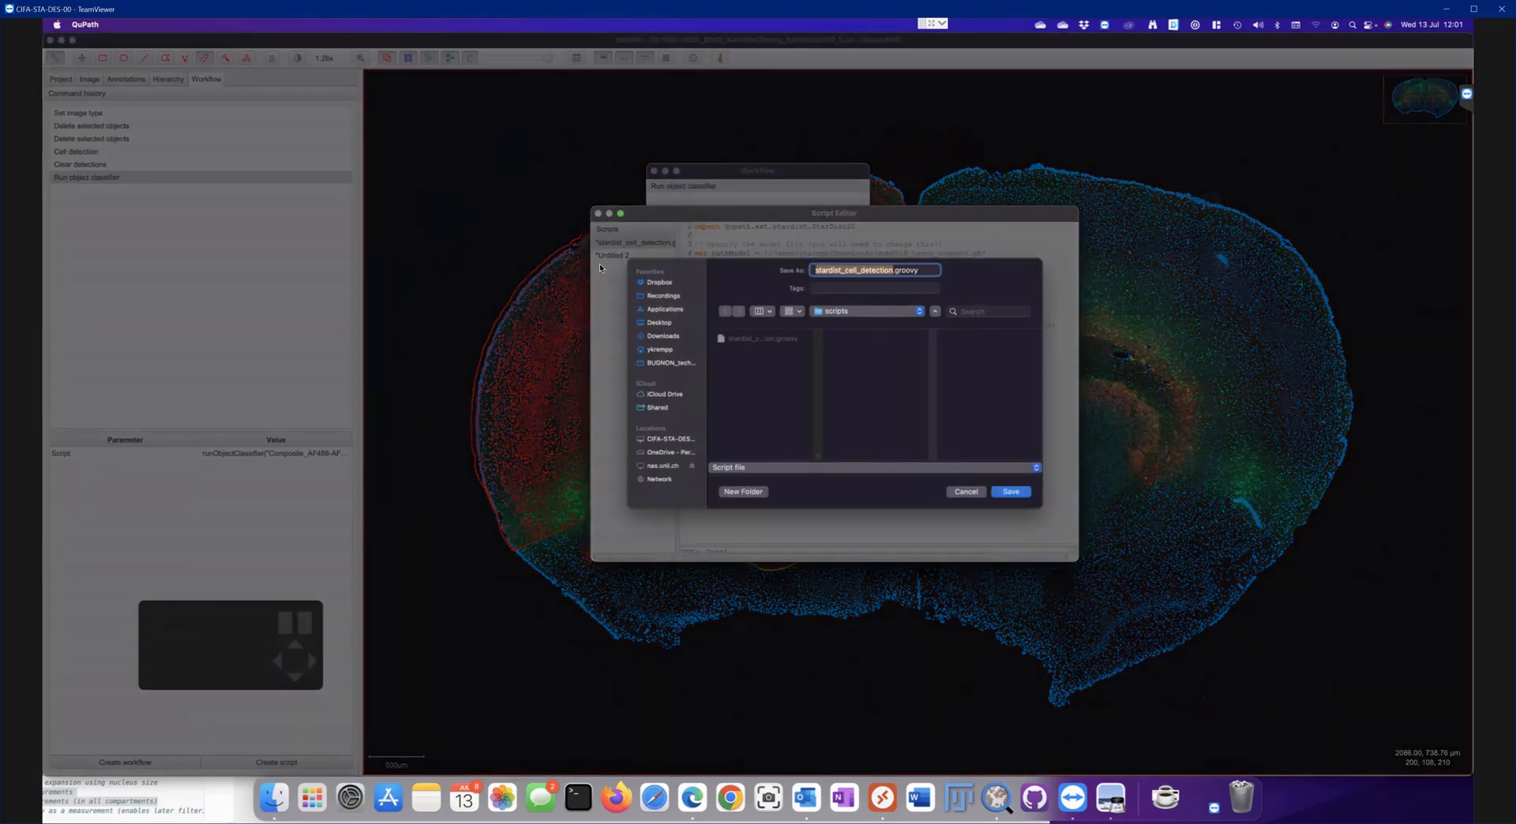
pyautogui.click(893, 274)
pyautogui.write('_and_classify')
pyautogui.click(1010, 491)
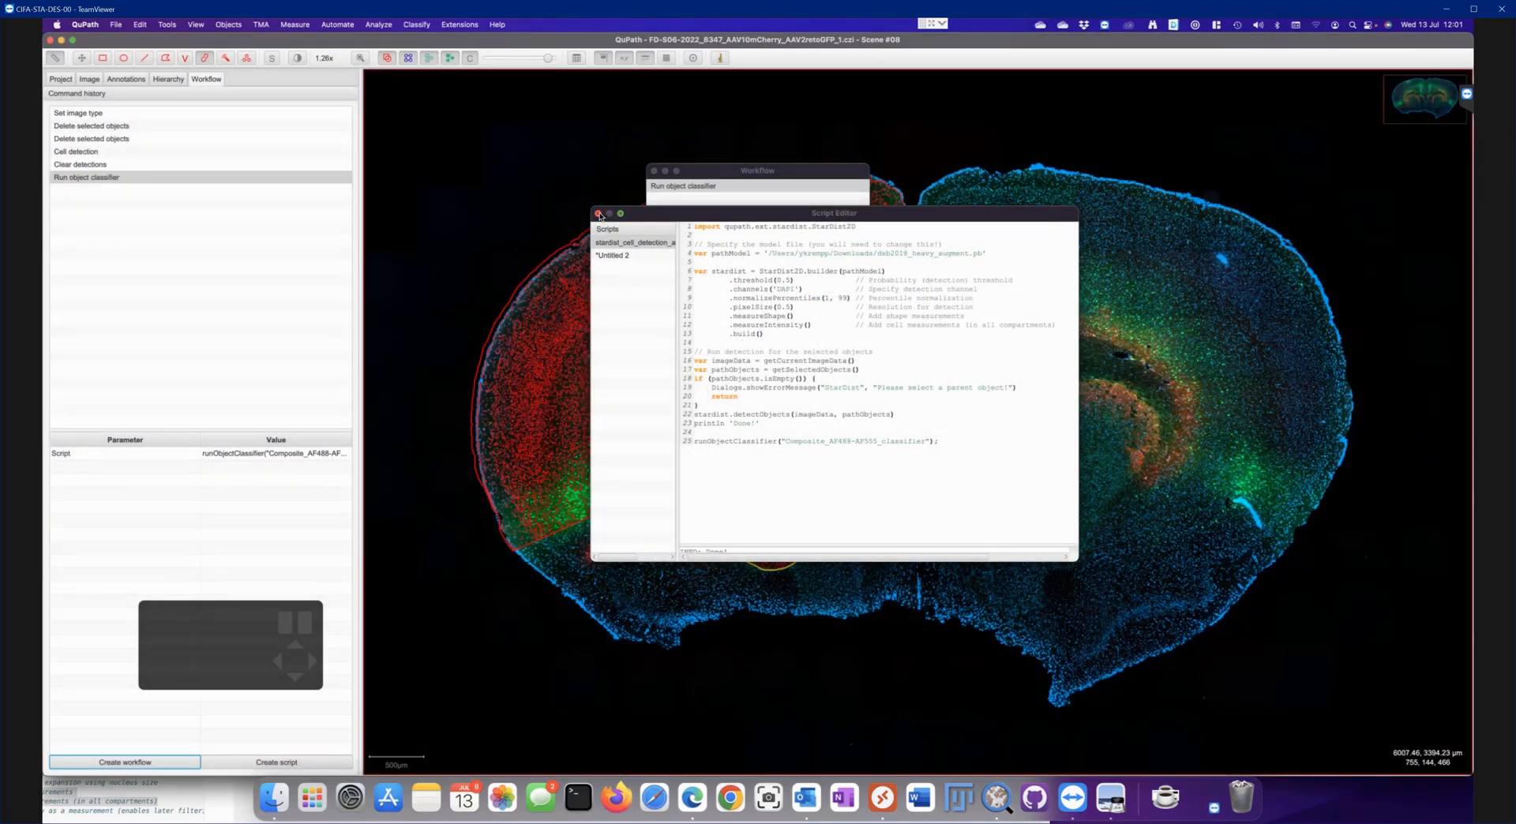
pyautogui.click(598, 214)
pyautogui.click(654, 171)
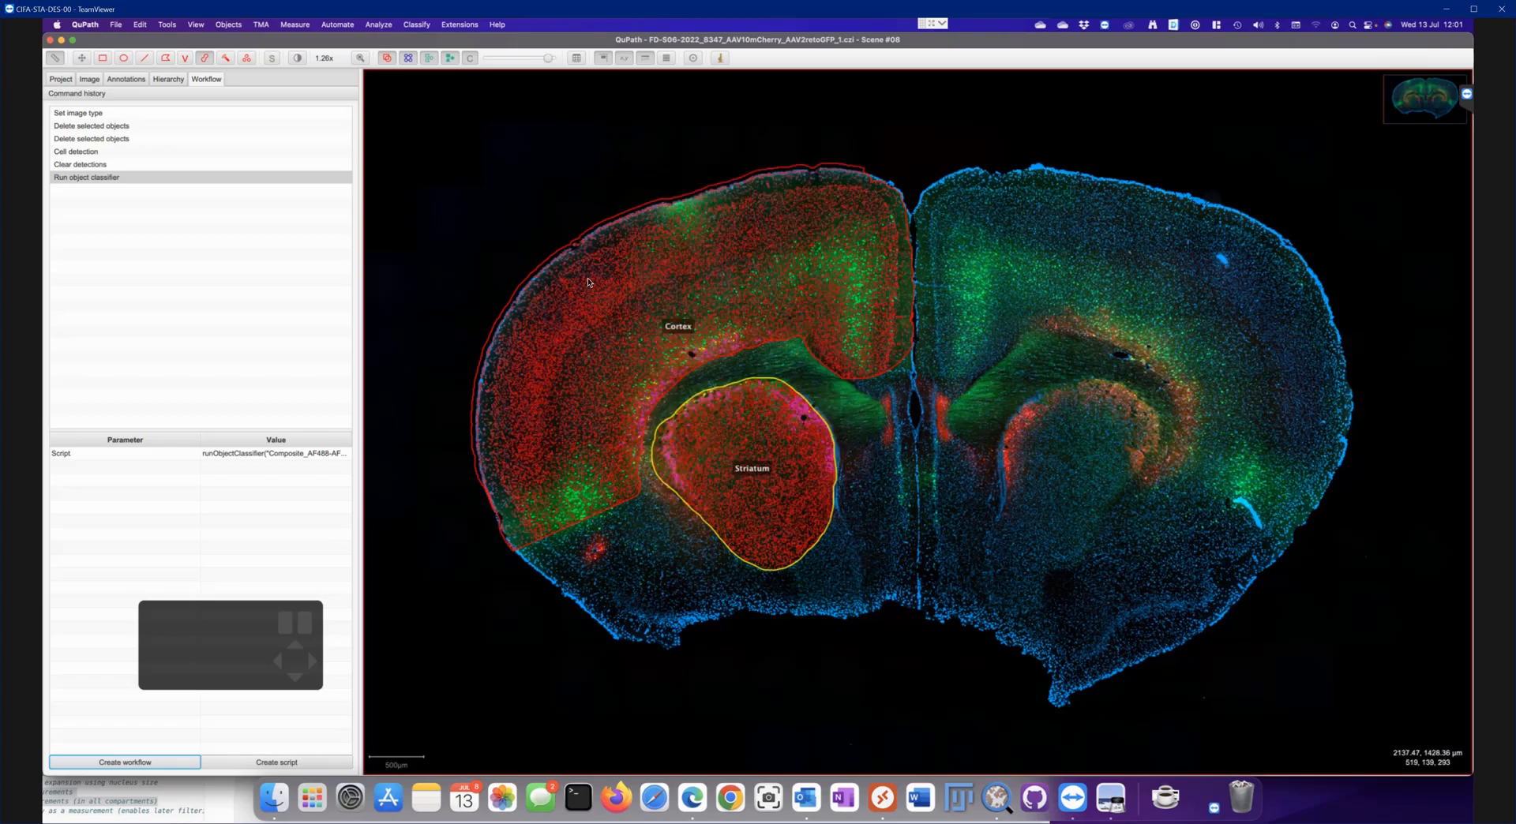
# Draw a rectangle annotation over the unannotated hemisphere's cortex and run the stardist cell detection and classify project script on it
pyautogui.click(103, 57)
pyautogui.moveTo(1068, 255); pyautogui.dragTo(1165, 378)
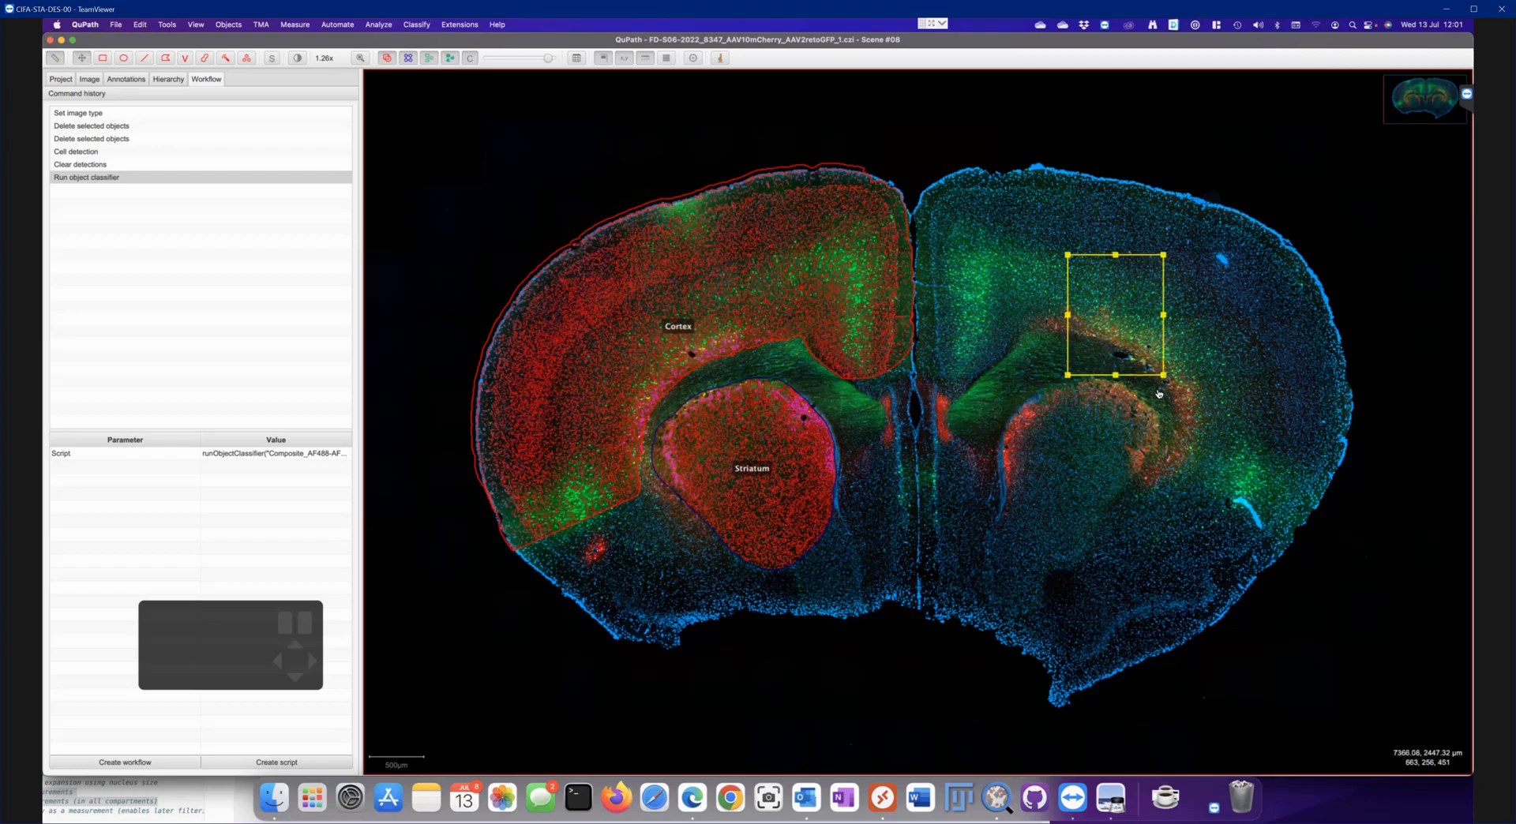
pyautogui.click(339, 25)
pyautogui.moveTo(393, 129)
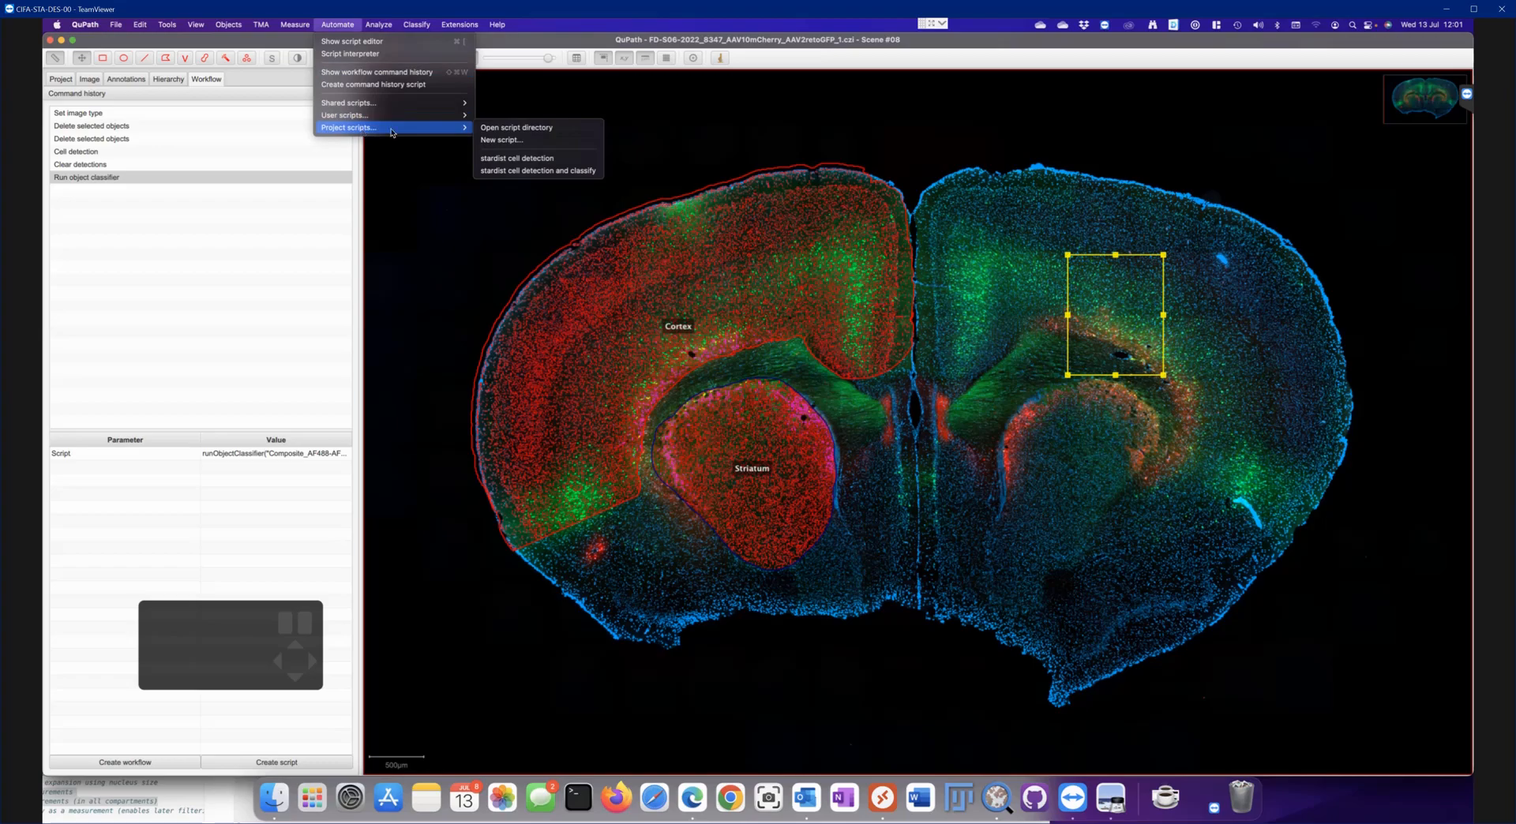
pyautogui.click(573, 173)
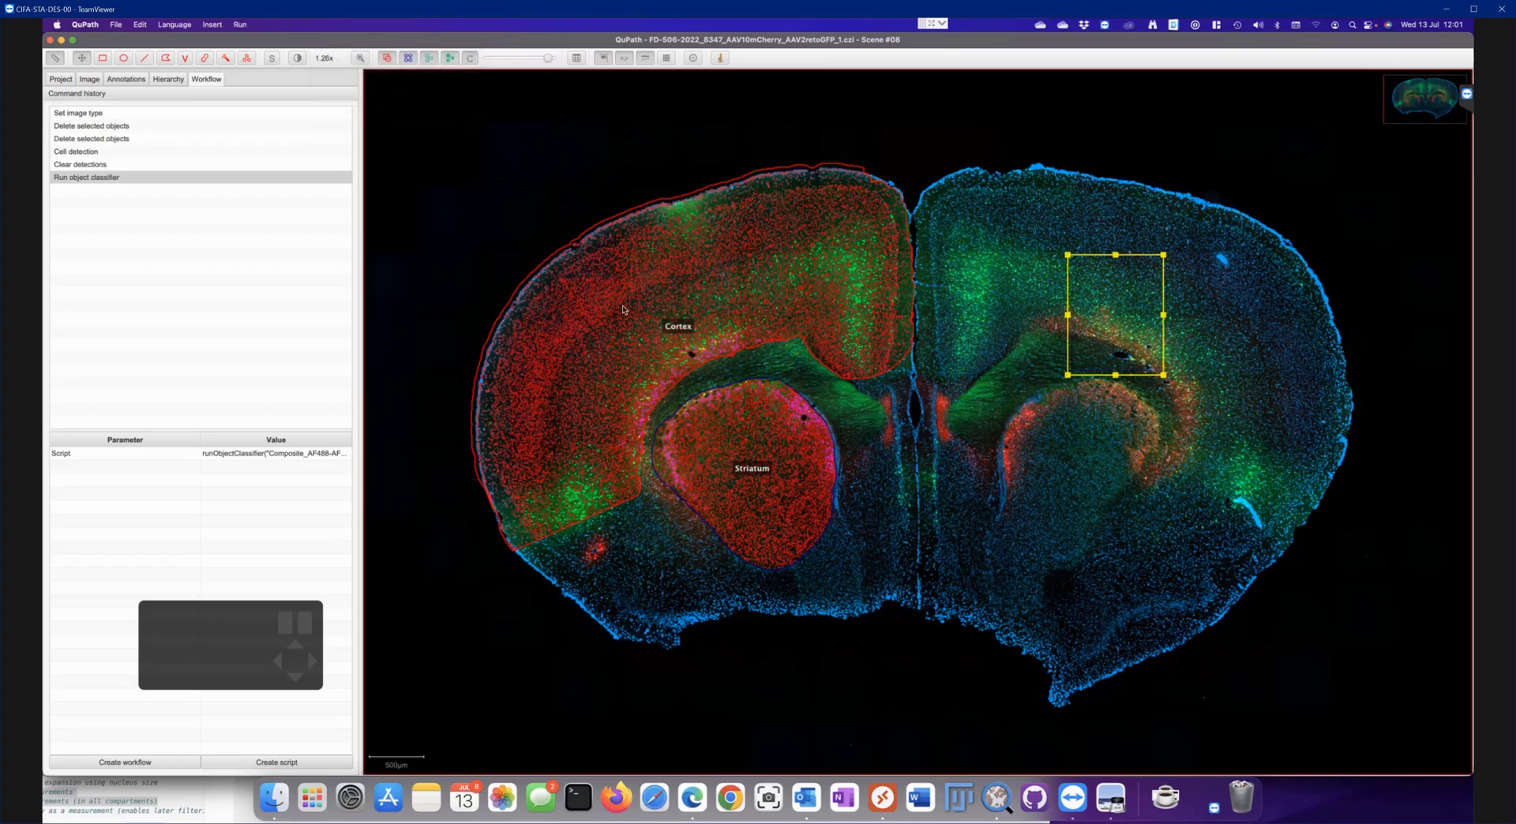
pyautogui.click(240, 25)
pyautogui.click(253, 42)
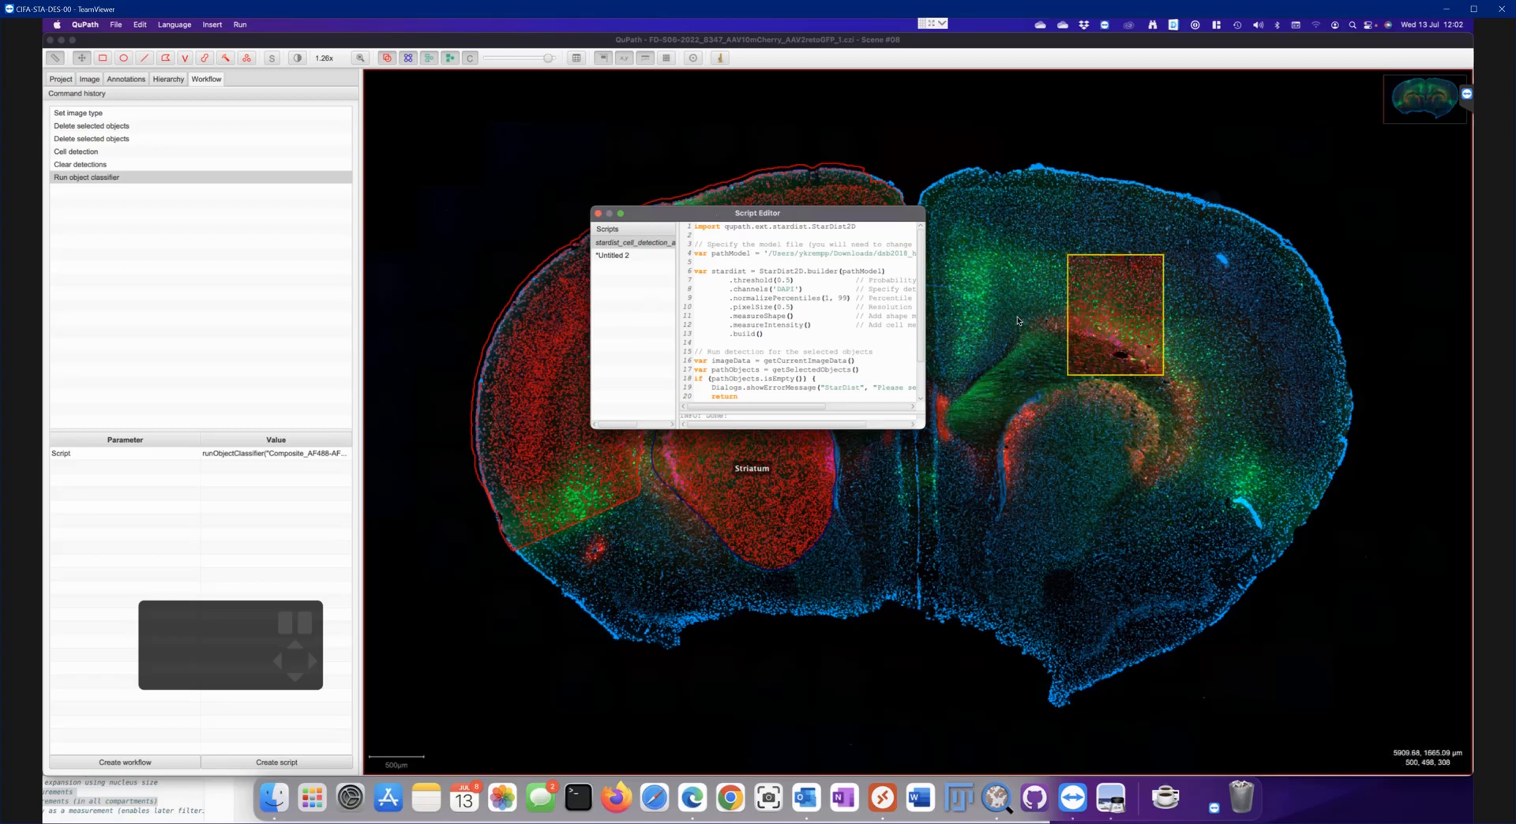
pyautogui.scroll(5, 1121, 317)
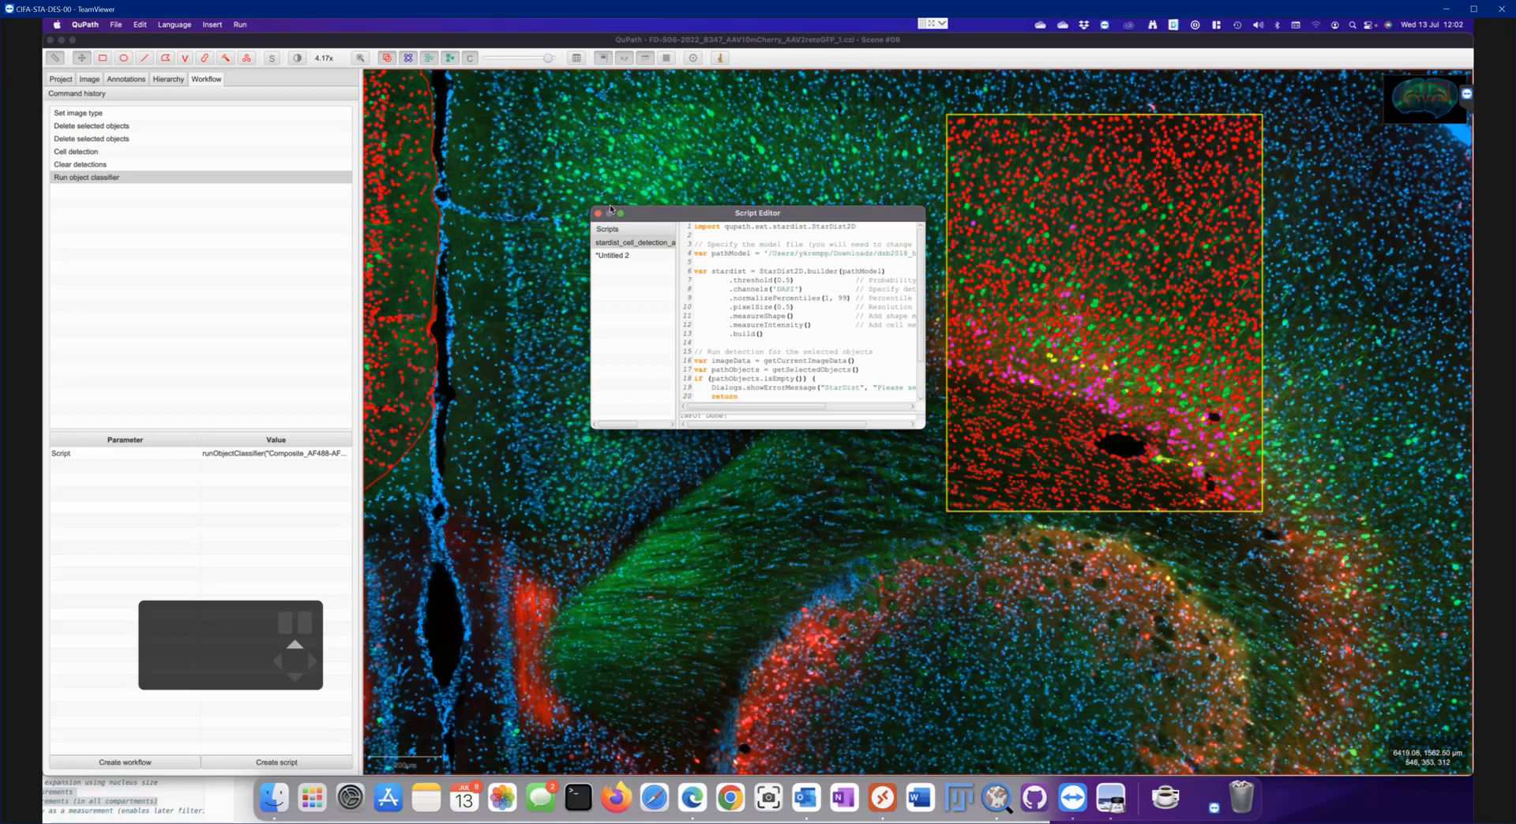
# Show the project's image list and move the QuPath window down to reveal the desktop
pyautogui.click(61, 80)
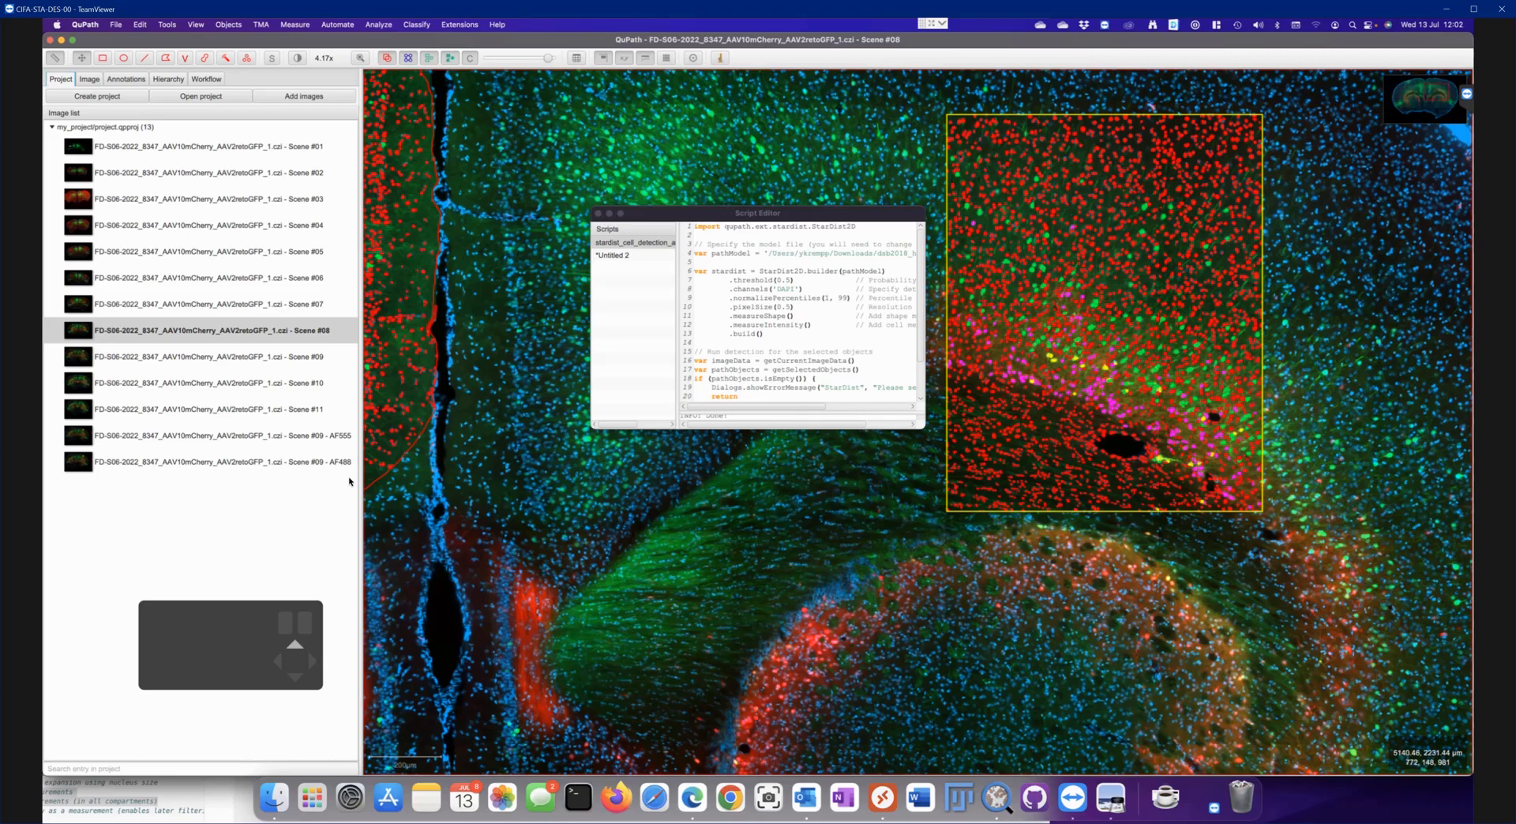
pyautogui.click(115, 26)
pyautogui.click(135, 129)
pyautogui.moveTo(415, 41); pyautogui.dragTo(1, 341)
pyautogui.moveTo(171, 290); pyautogui.dragTo(170, 290)
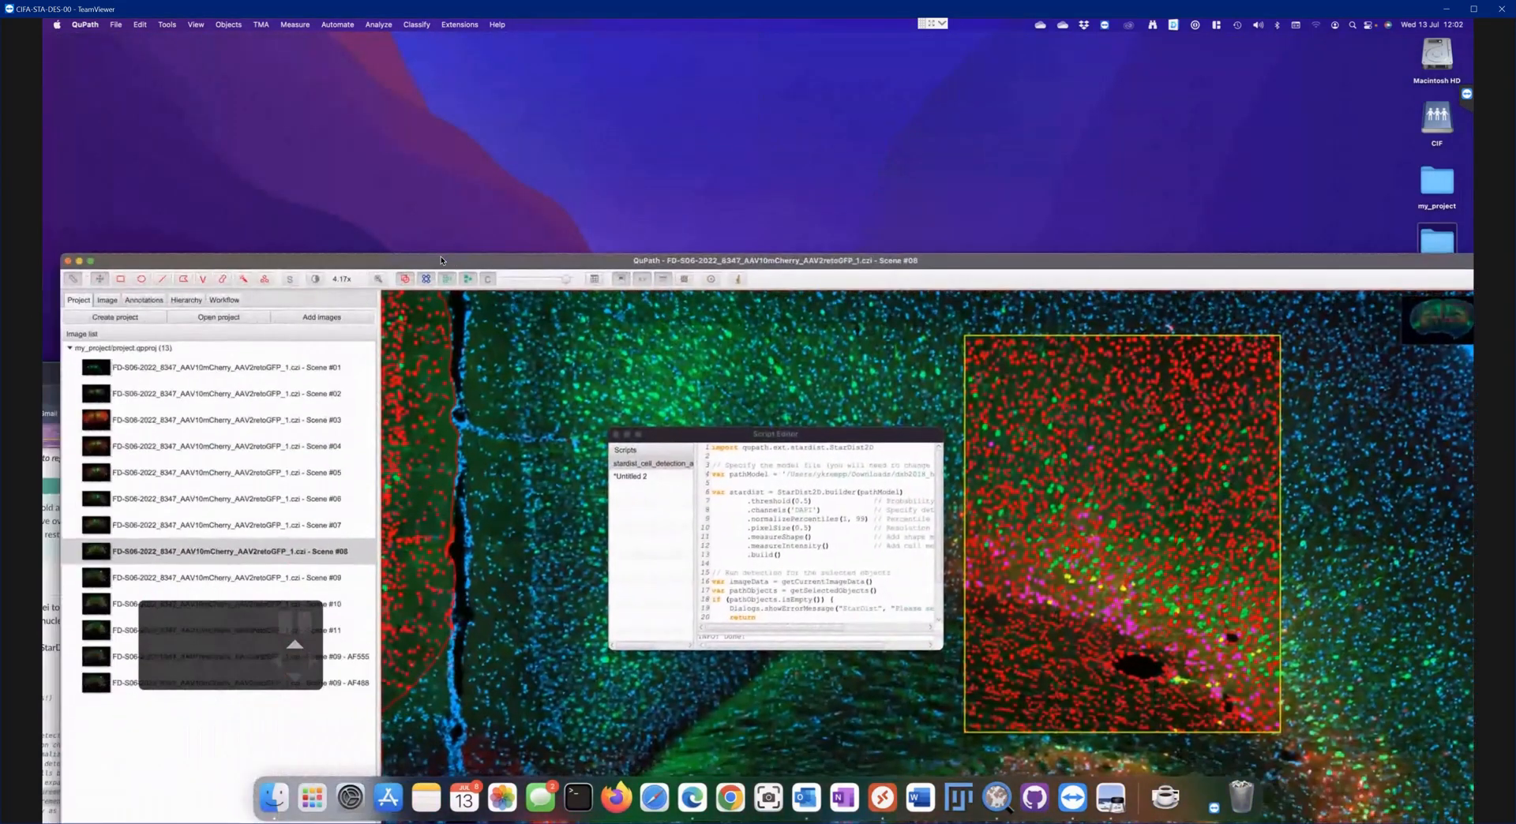
# Open the my_project folder in Finder and expand its classifiers, object_classifiers and scripts folders to examine the saved files
pyautogui.click(1434, 180)
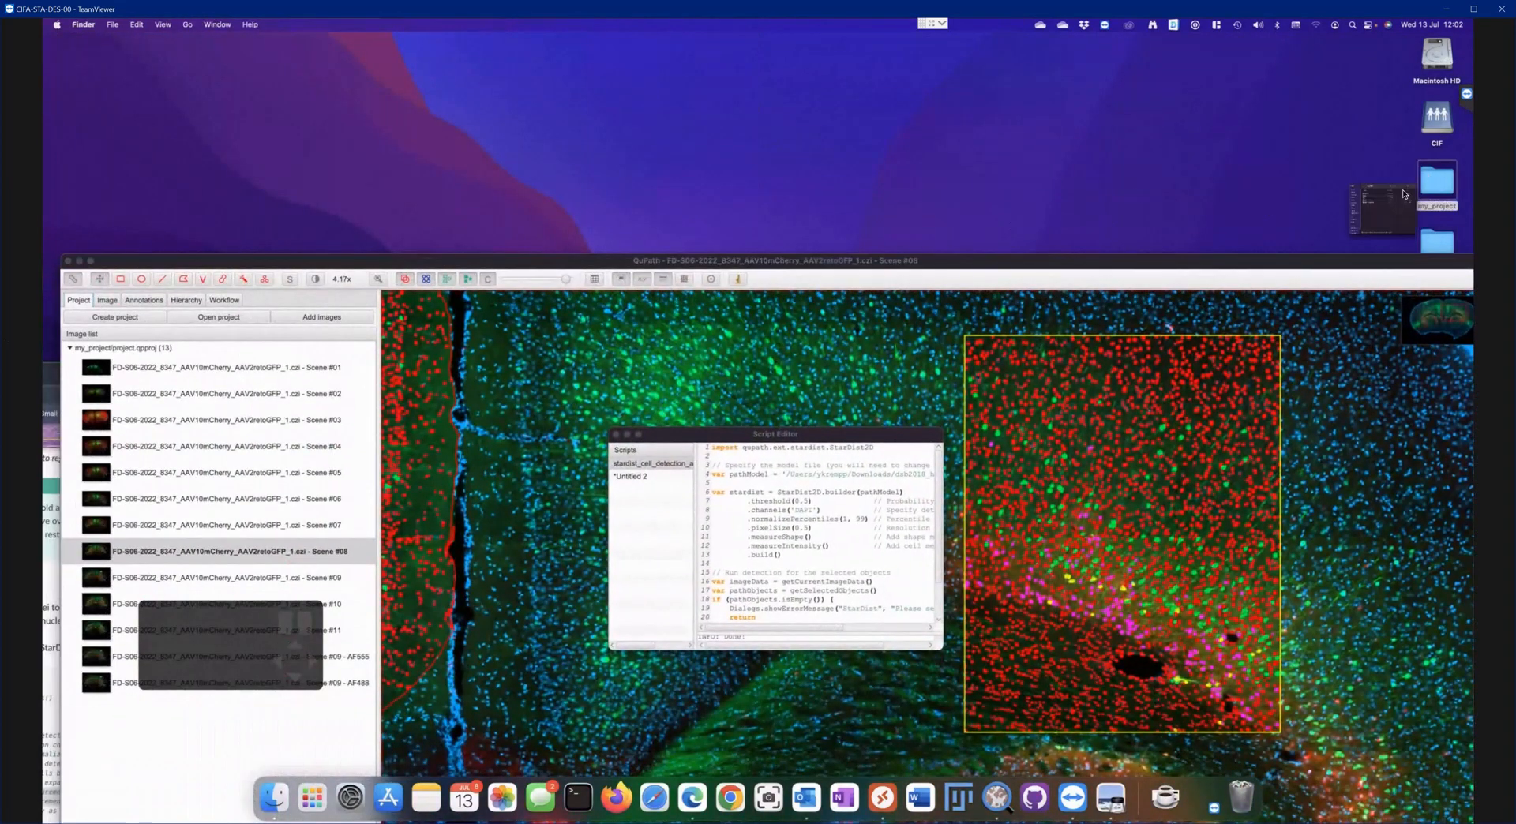
pyautogui.doubleClick(1432, 180)
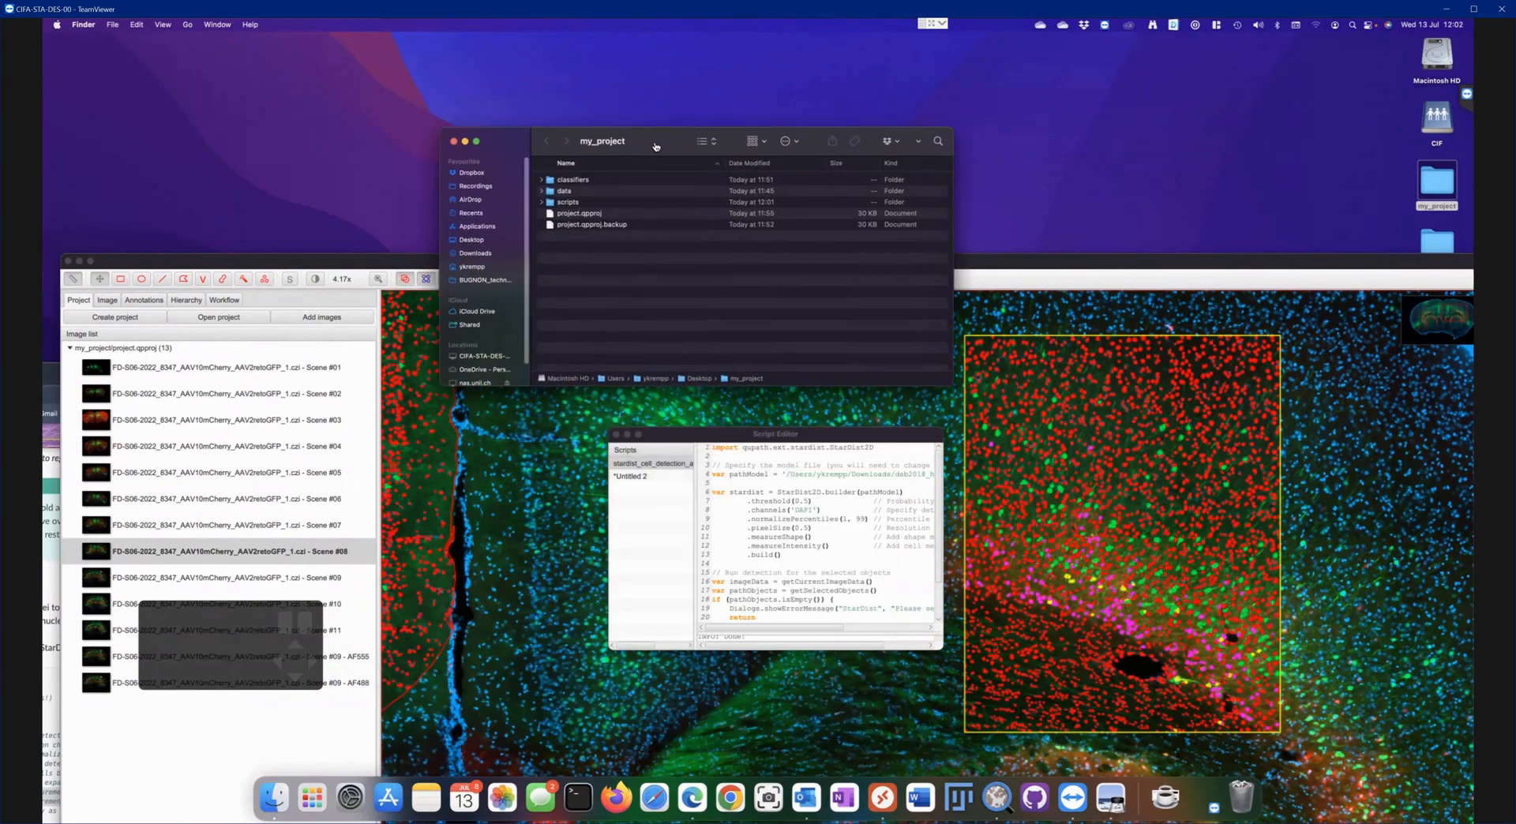
pyautogui.click(541, 180)
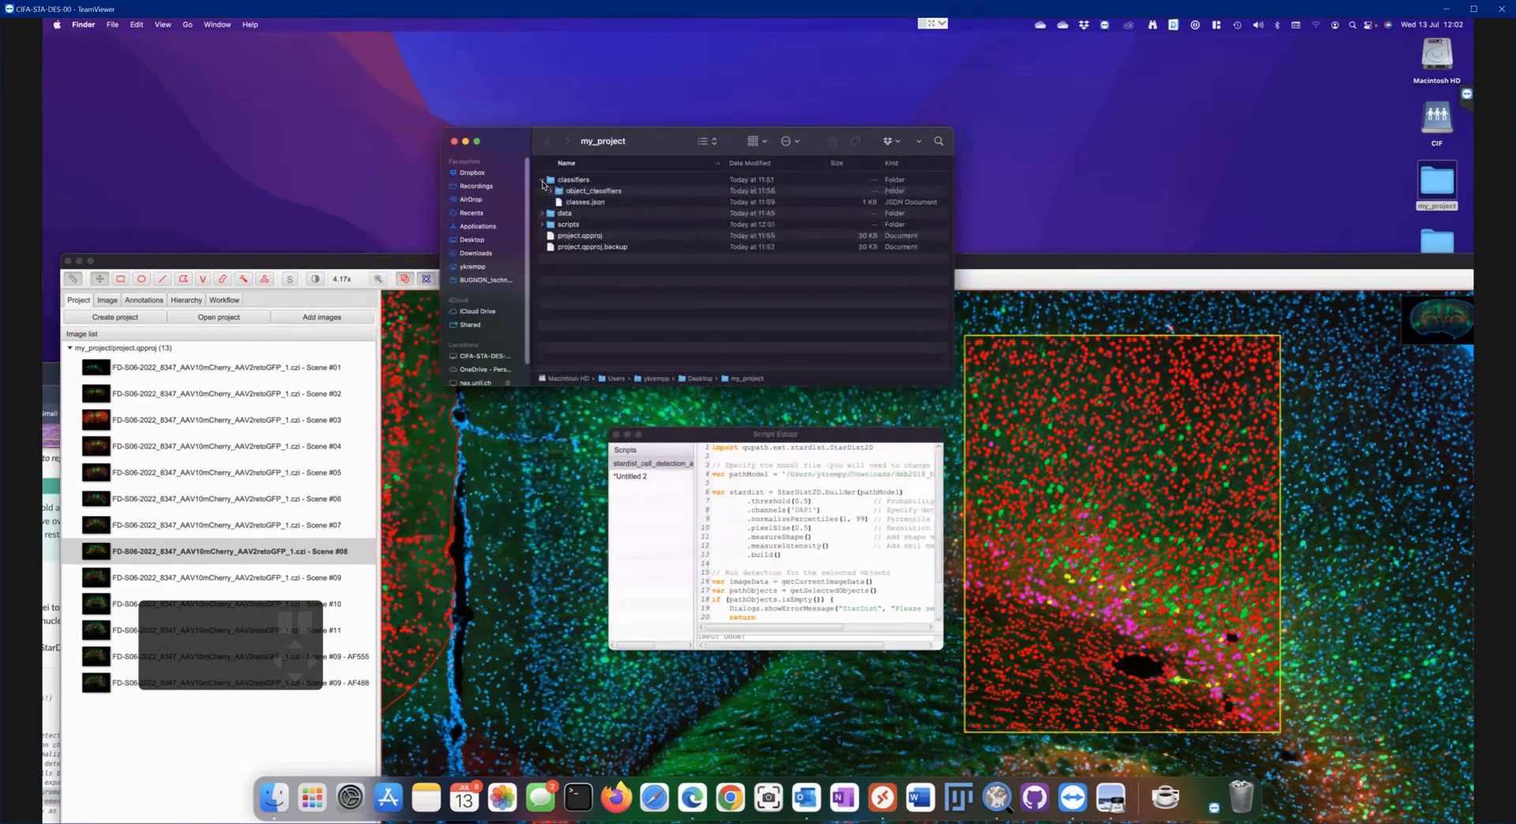
pyautogui.click(550, 191)
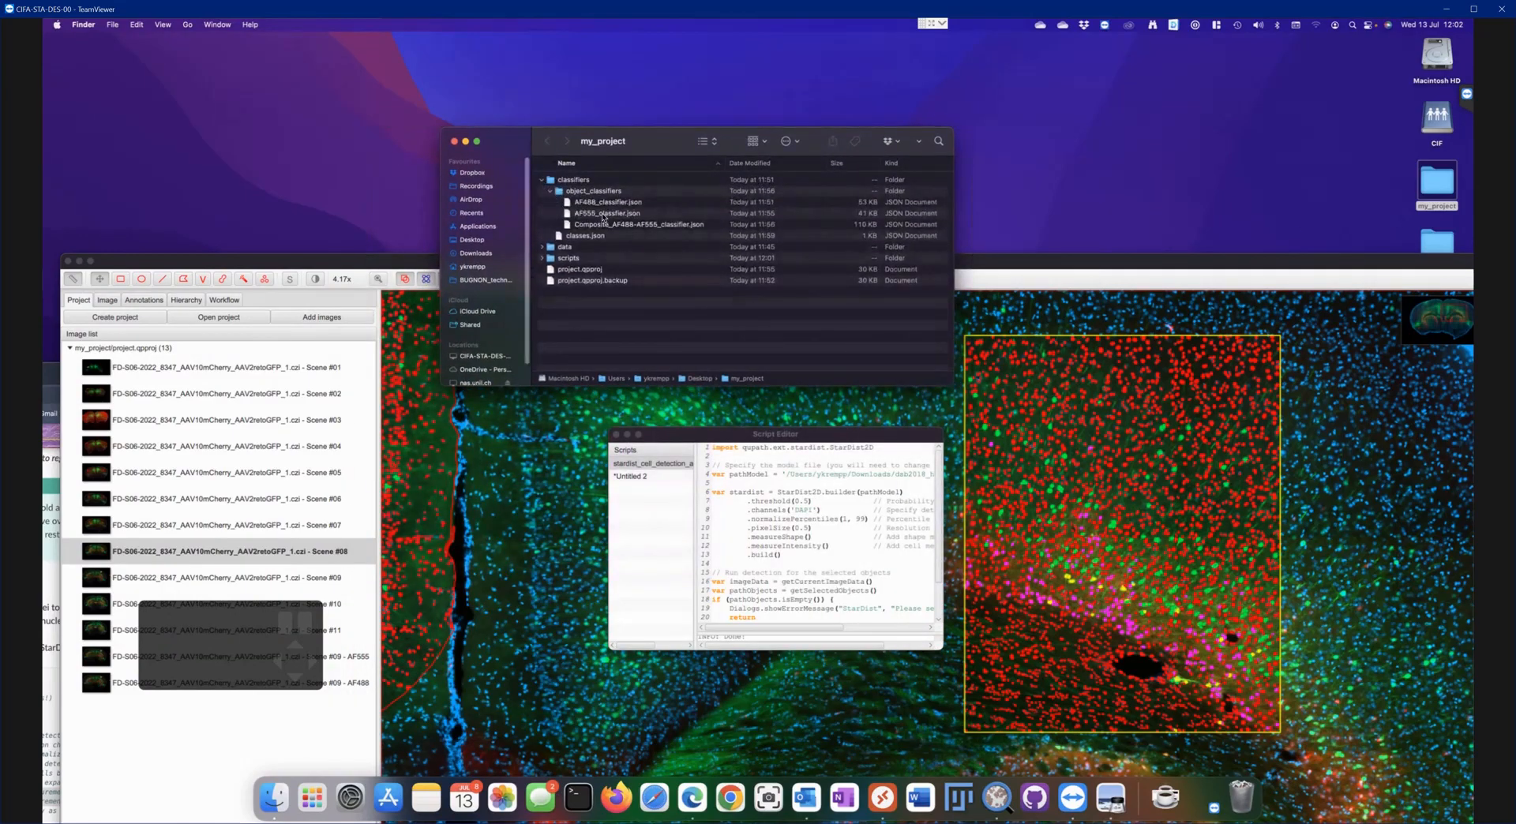
pyautogui.click(543, 259)
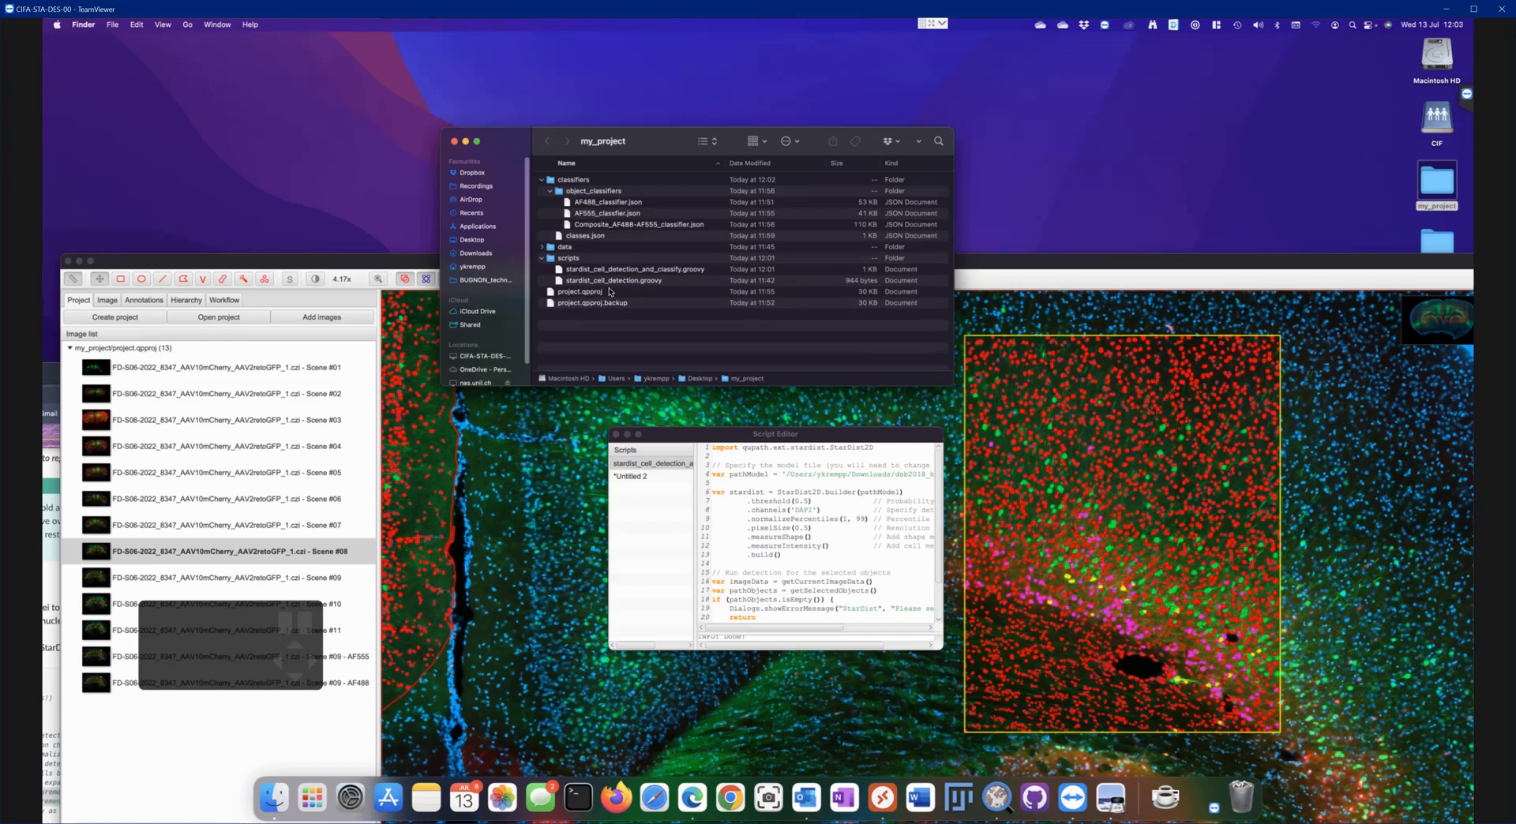
# Switch back to QuPath and reposition its window so the full project image list shows
pyautogui.click(379, 267)
pyautogui.moveTo(379, 262); pyautogui.dragTo(591, 87)
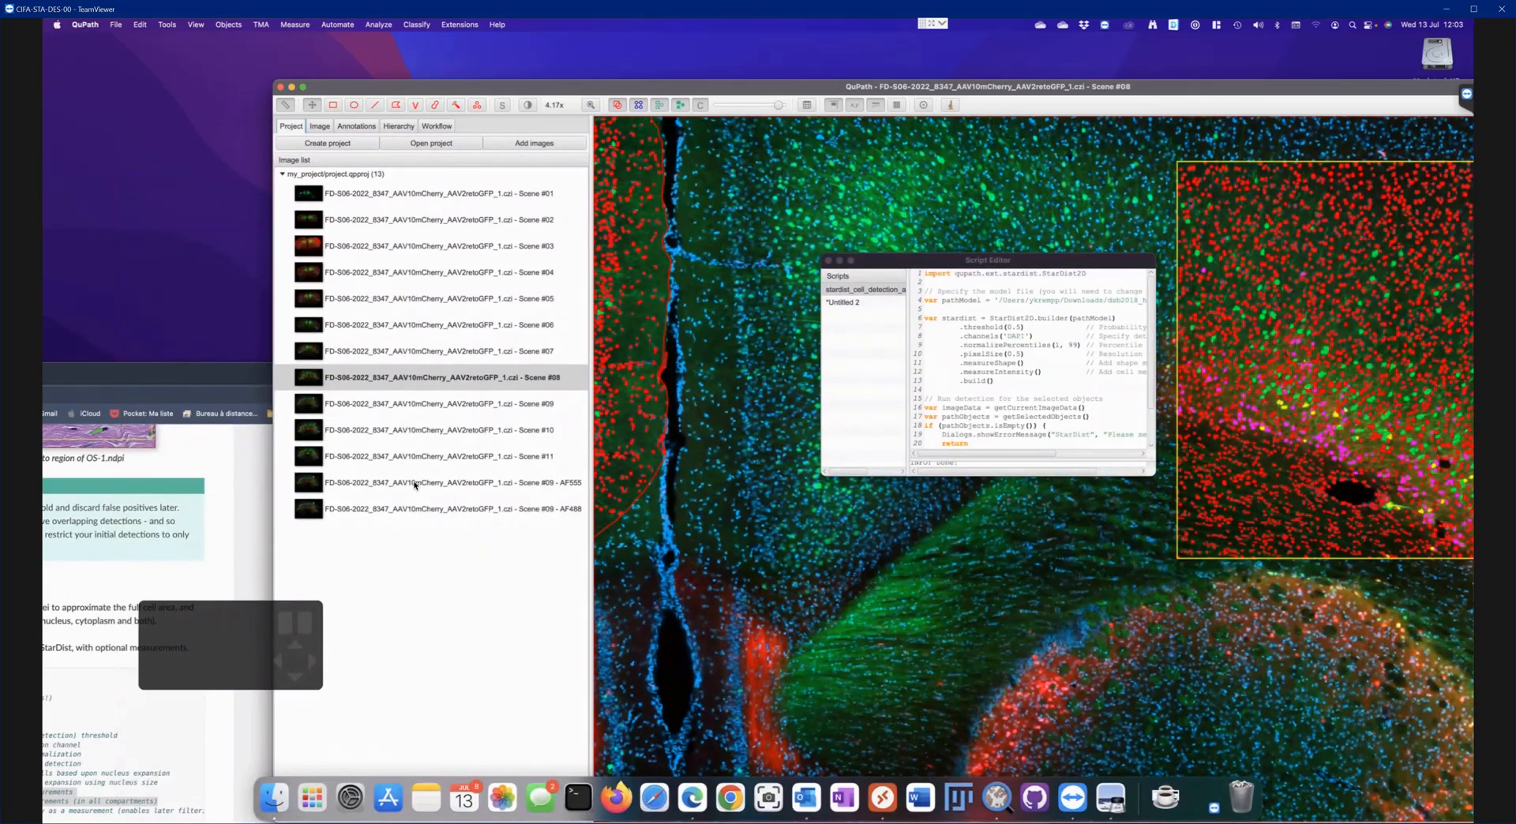
pyautogui.moveTo(414, 485)
pyautogui.moveTo(751, 90); pyautogui.dragTo(647, 73)
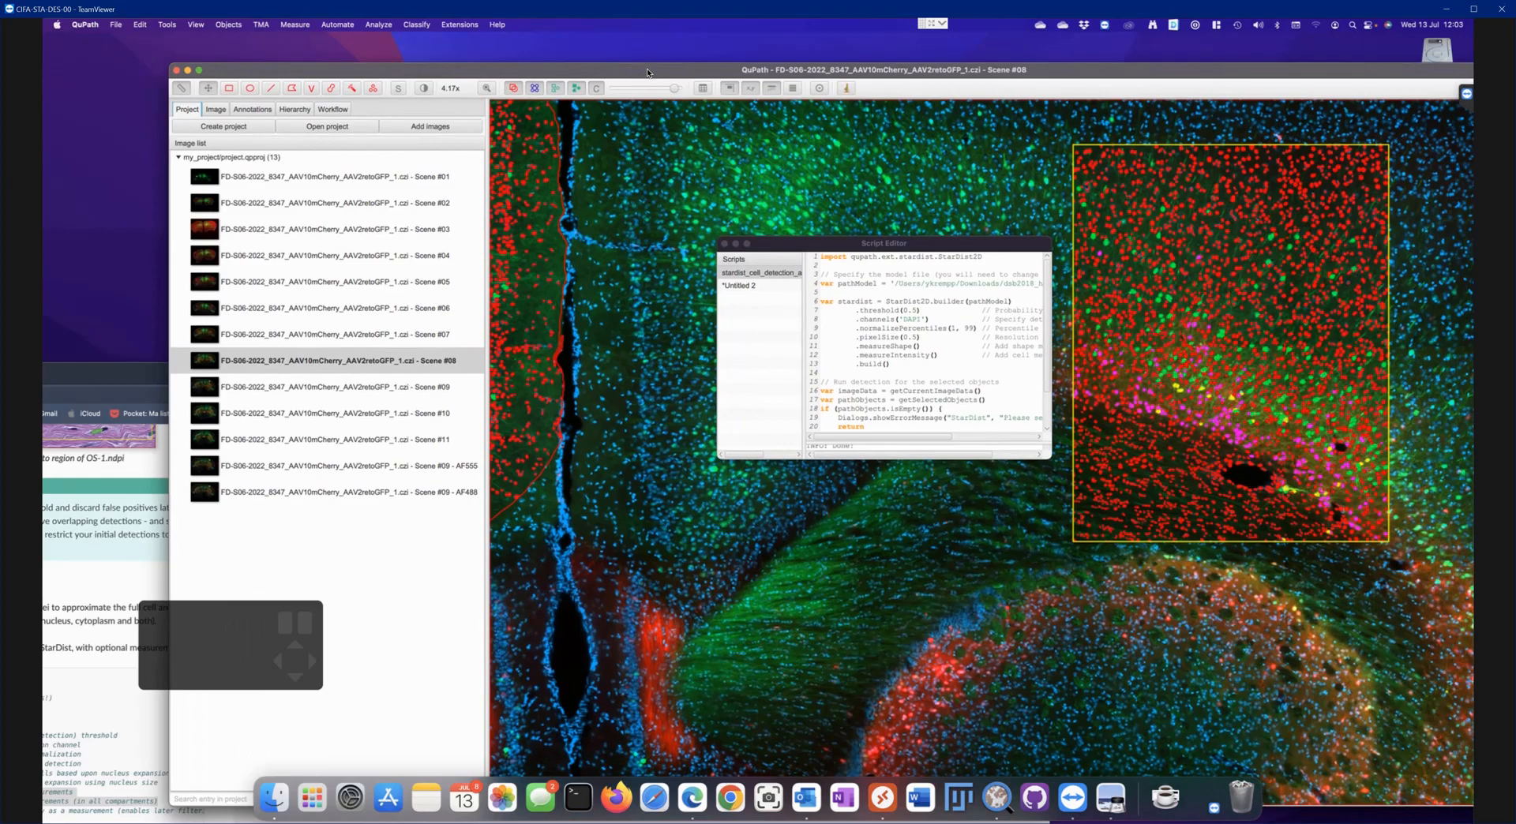